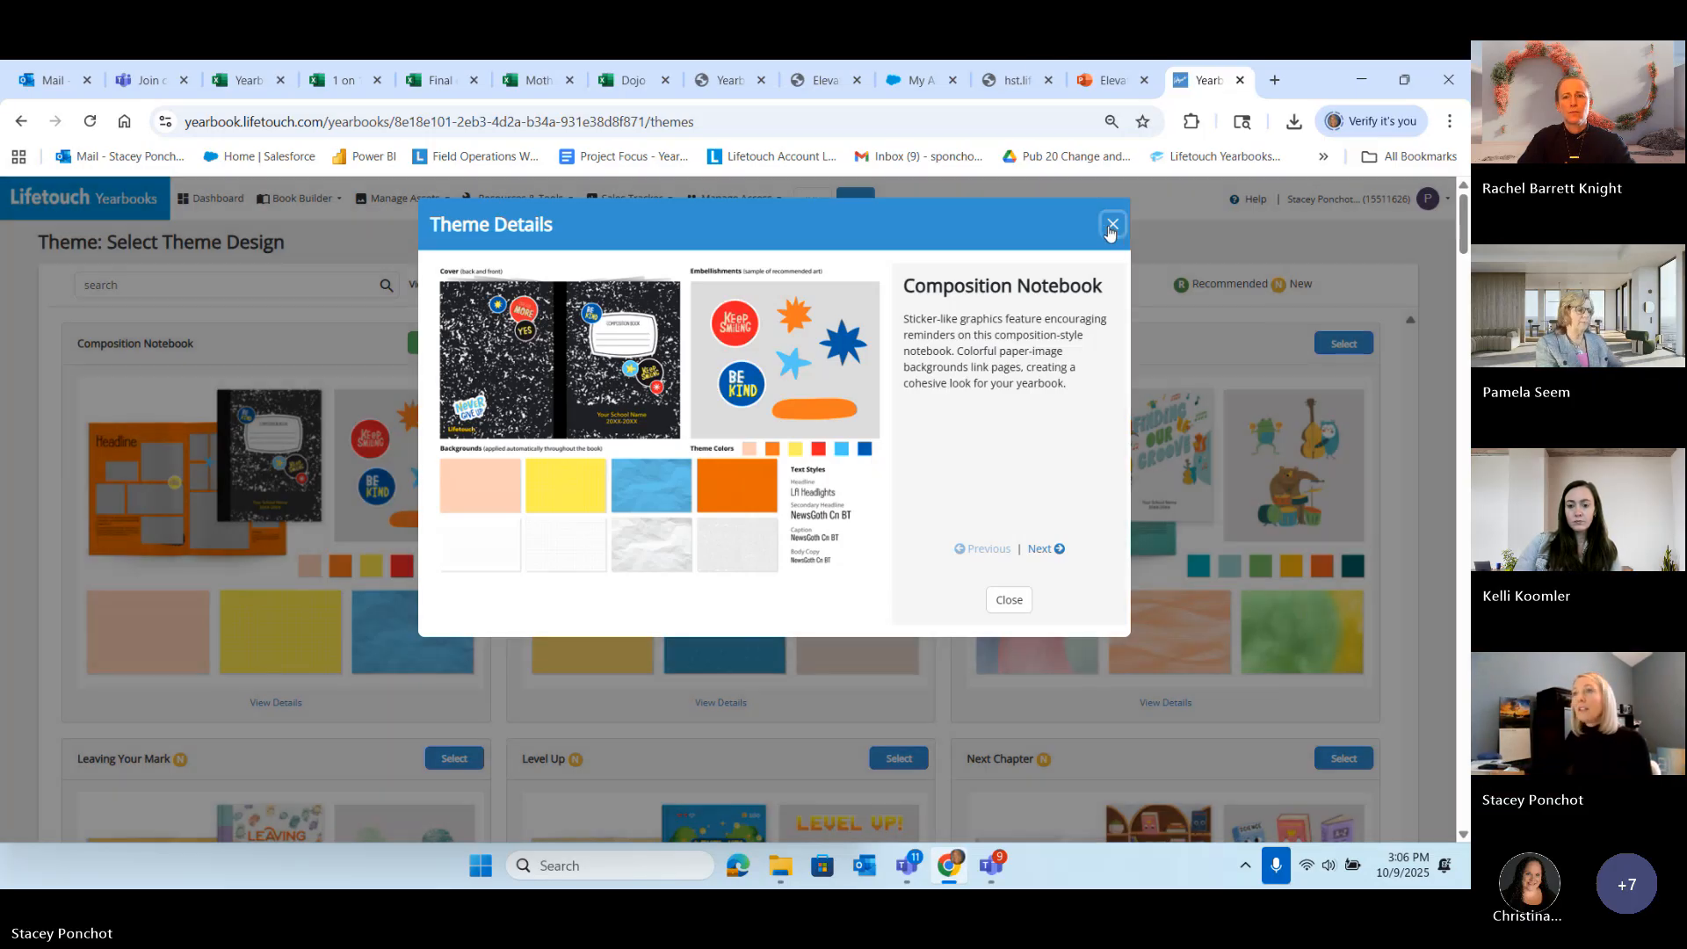
Step: Close the Composition Notebook theme details and open the book's Ladder Diagram
{"action": "left_click", "coordinate": [1110, 225]}
{"action": "left_click", "coordinate": [302, 199]}
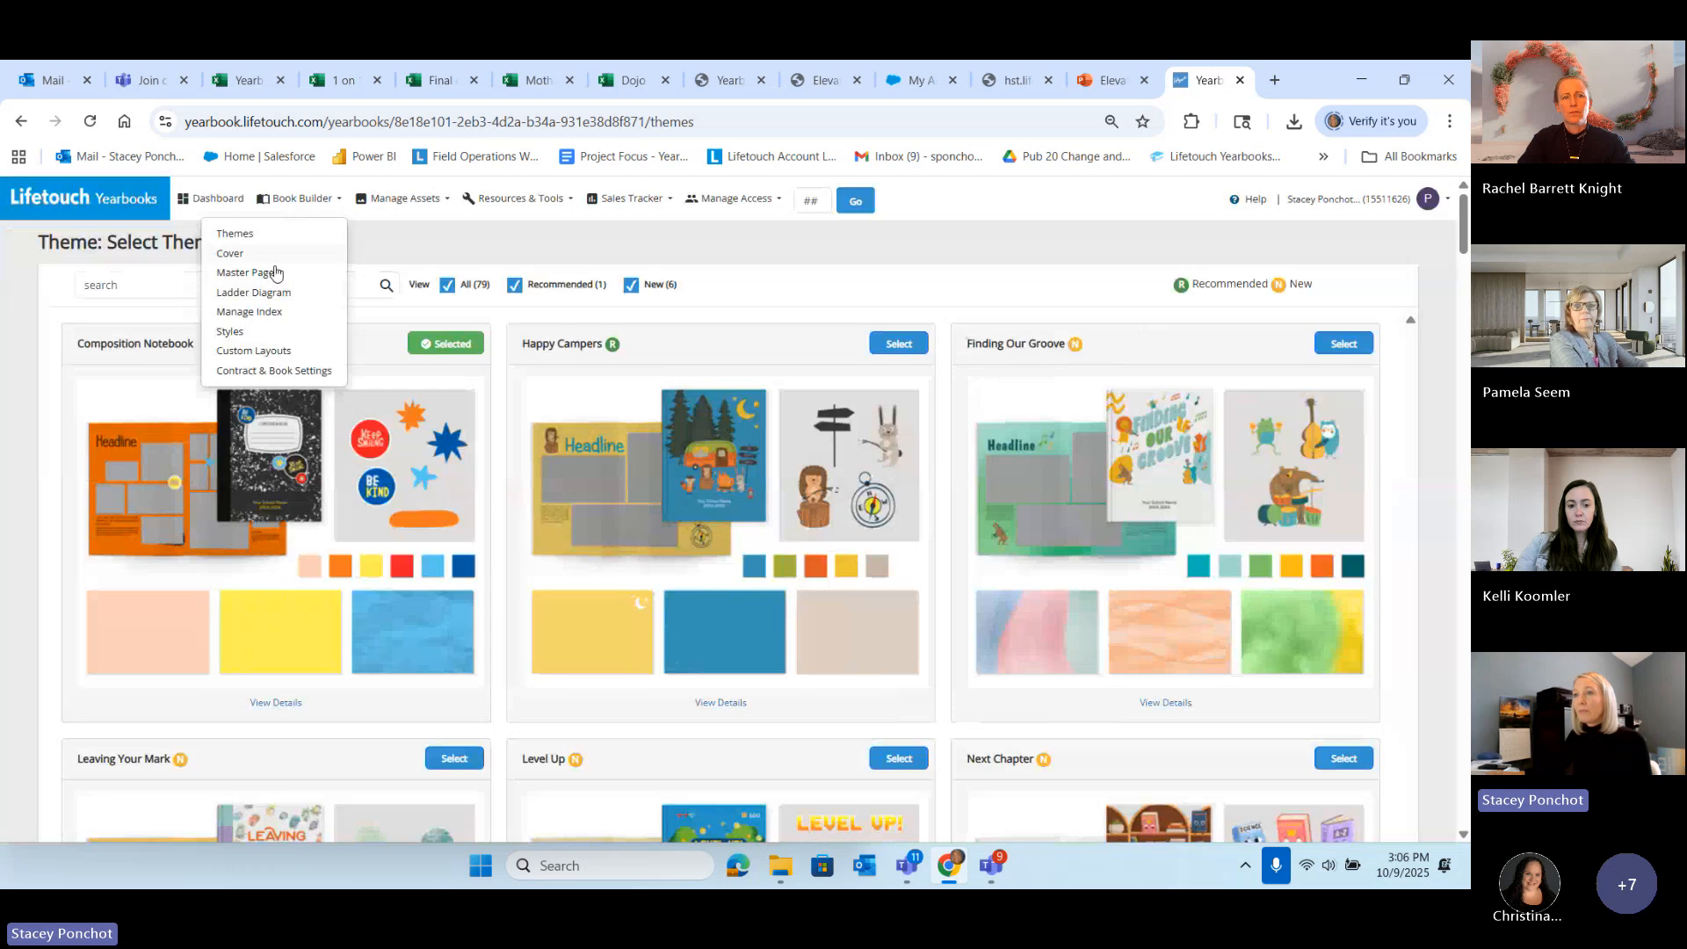
{"action": "left_click", "coordinate": [266, 294]}
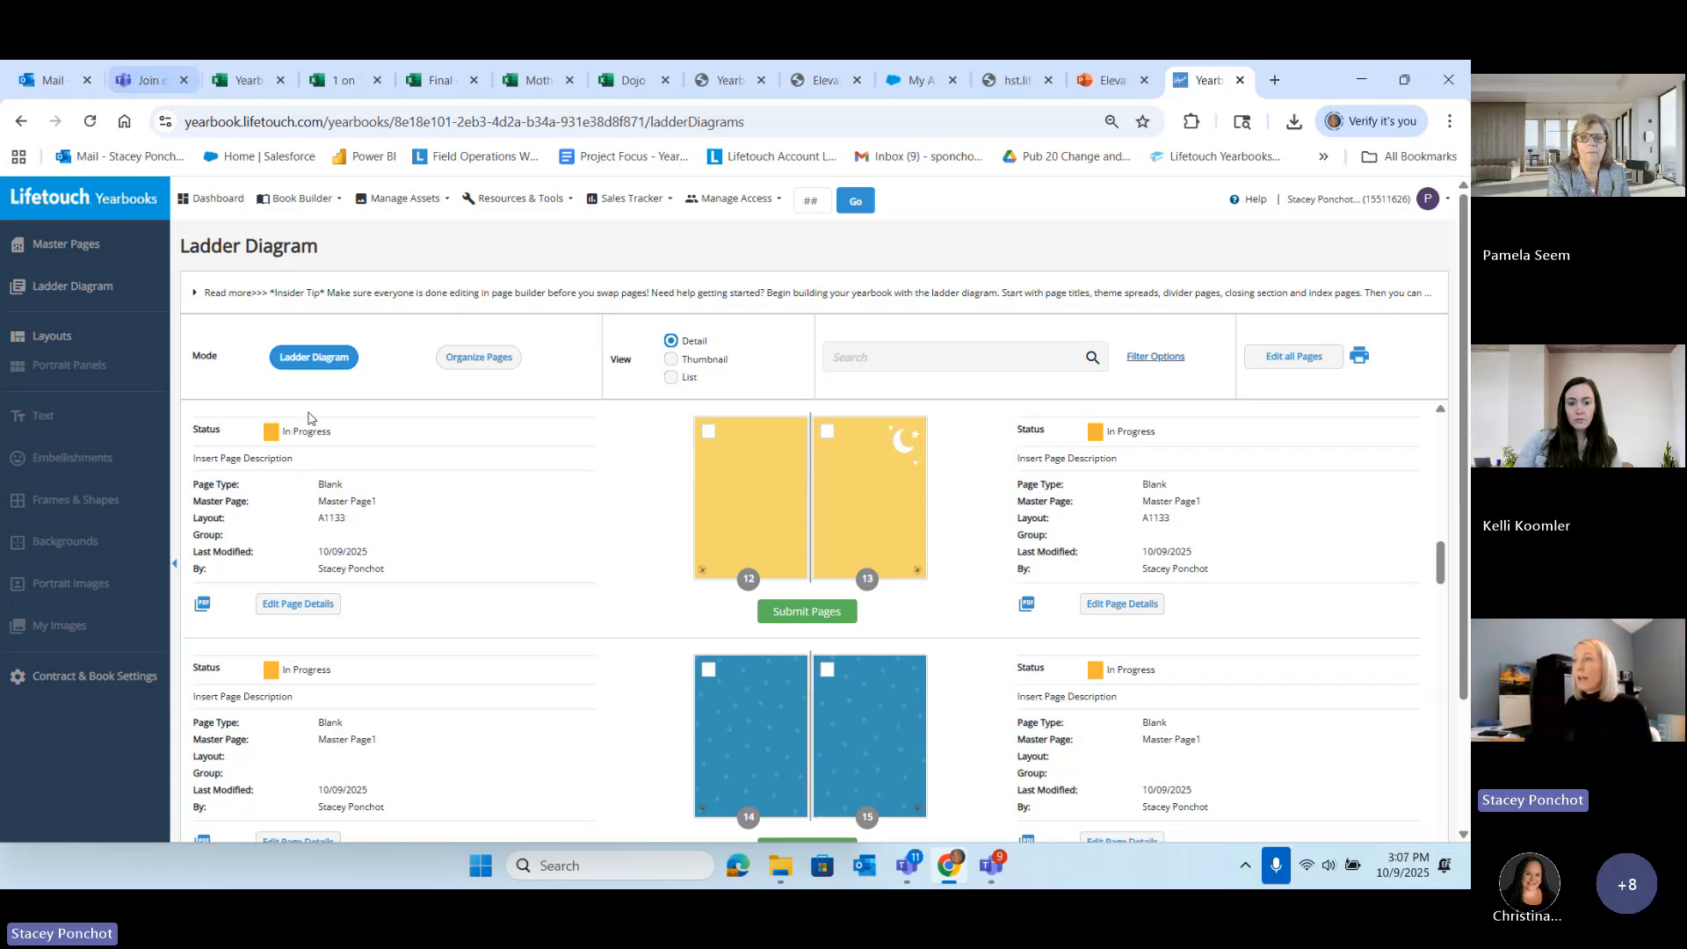
Step: Examine the spreads and their page details in the ladder diagram, from pages 12-13 through 26-27 and back
{"action": "left_click", "coordinate": [814, 209]}
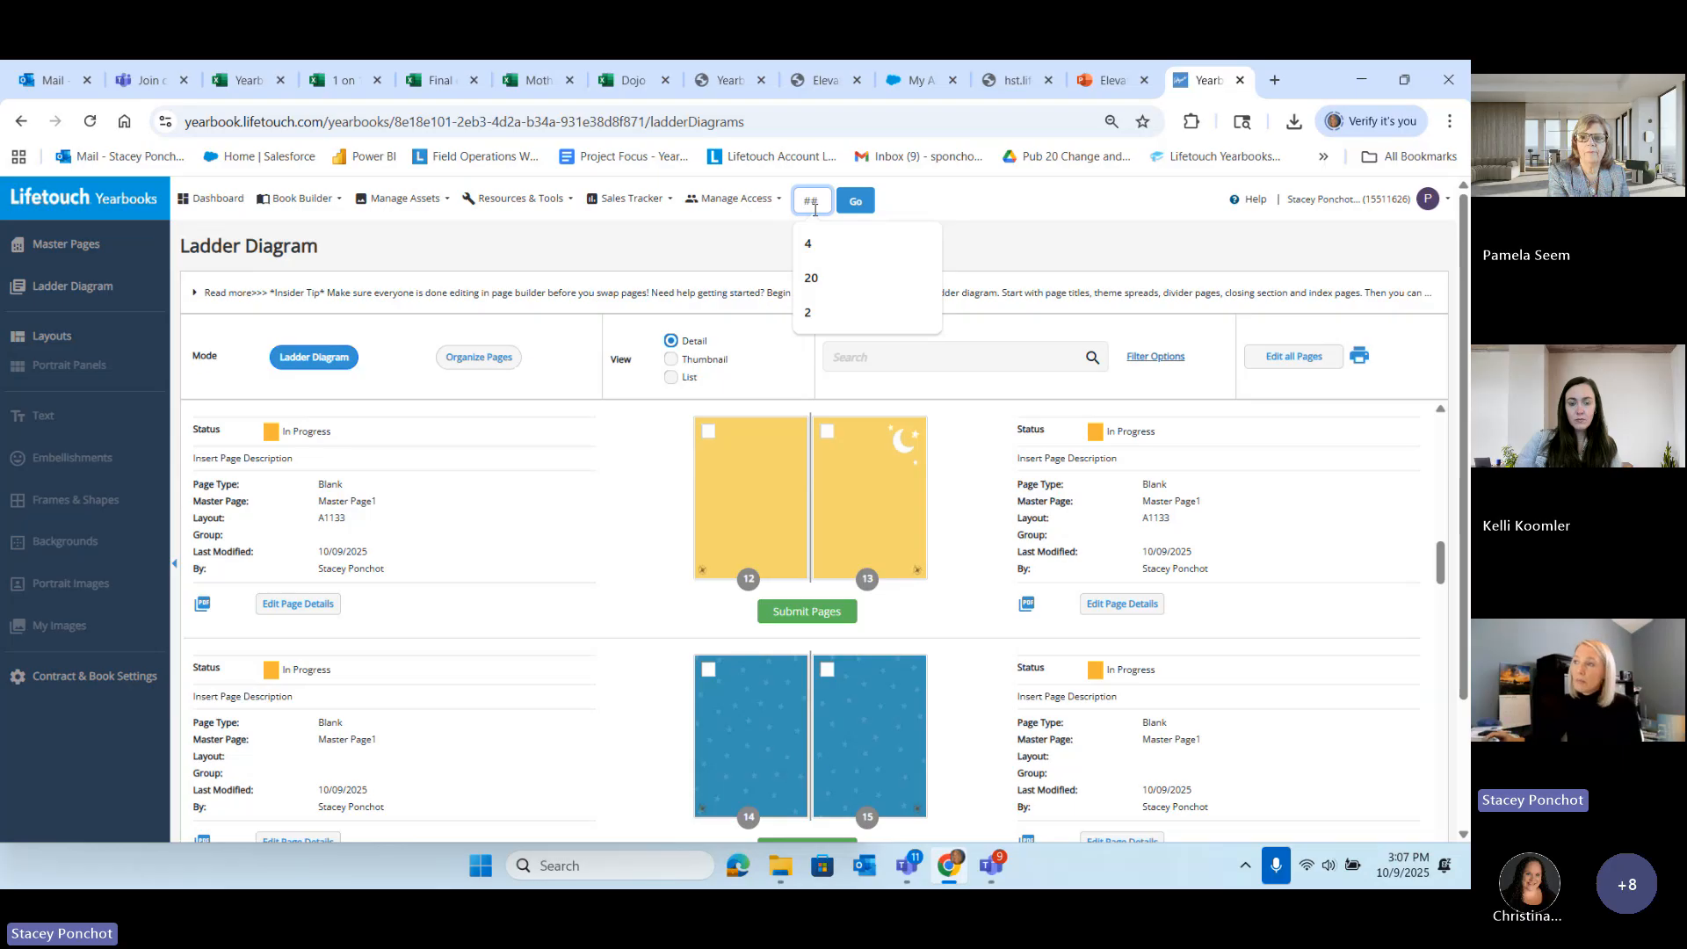
{"action": "scroll", "coordinate": [777, 665], "scroll_direction": "down", "scroll_amount": 9}
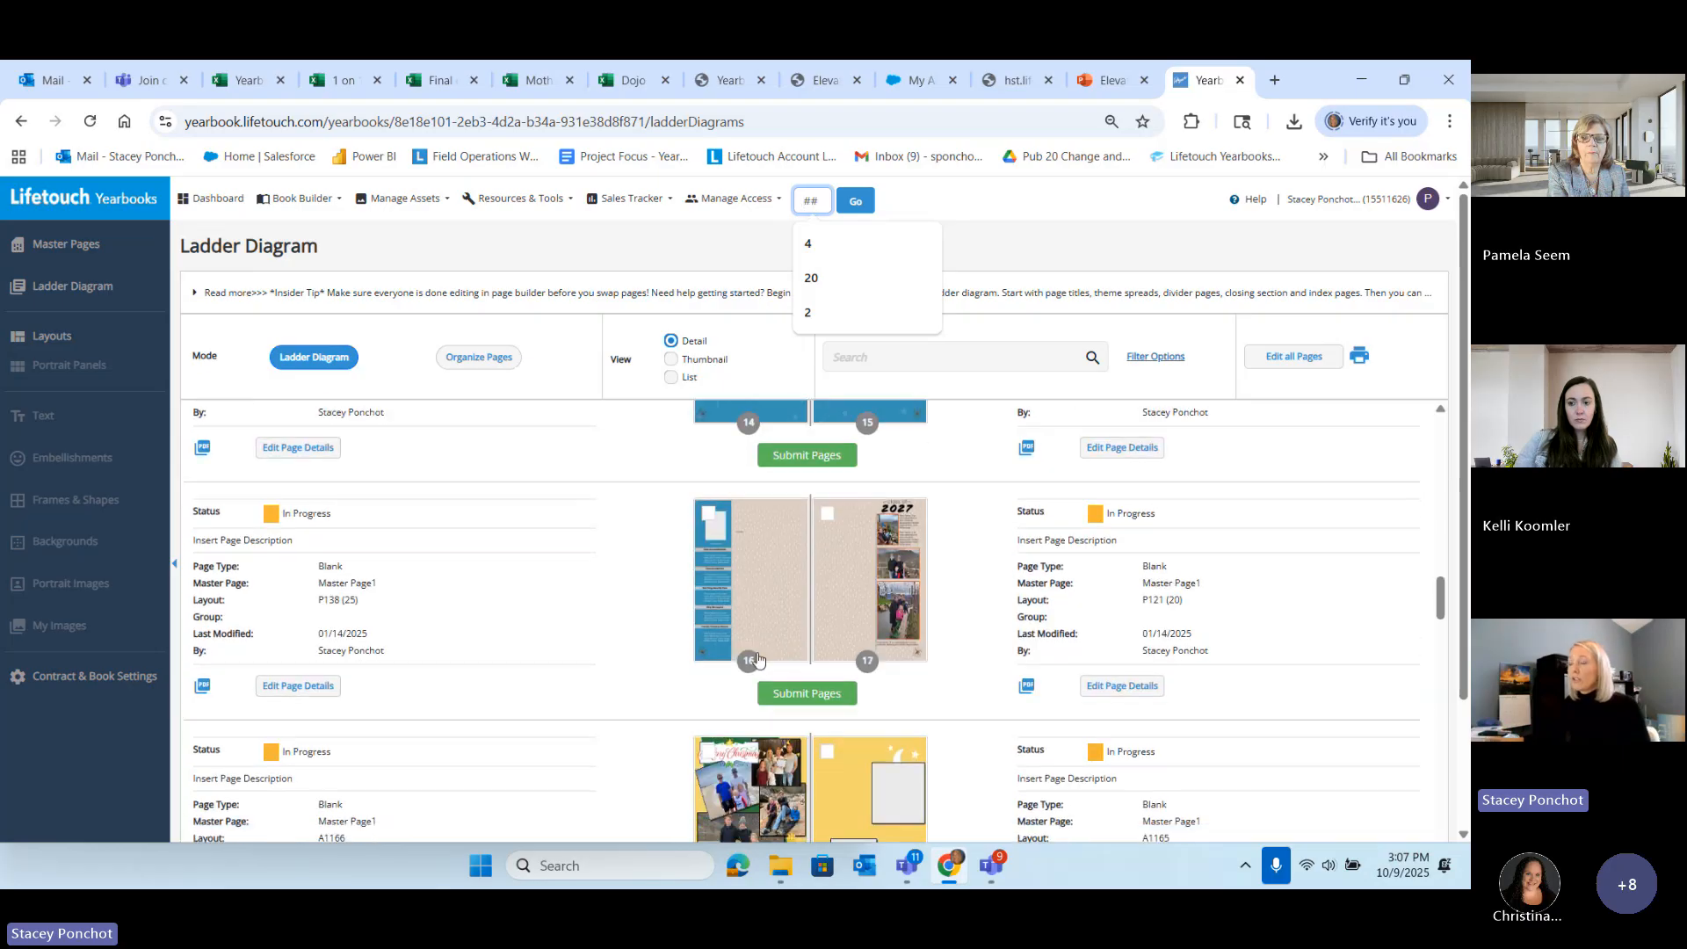
{"action": "scroll", "coordinate": [759, 660], "scroll_direction": "down", "scroll_amount": 8}
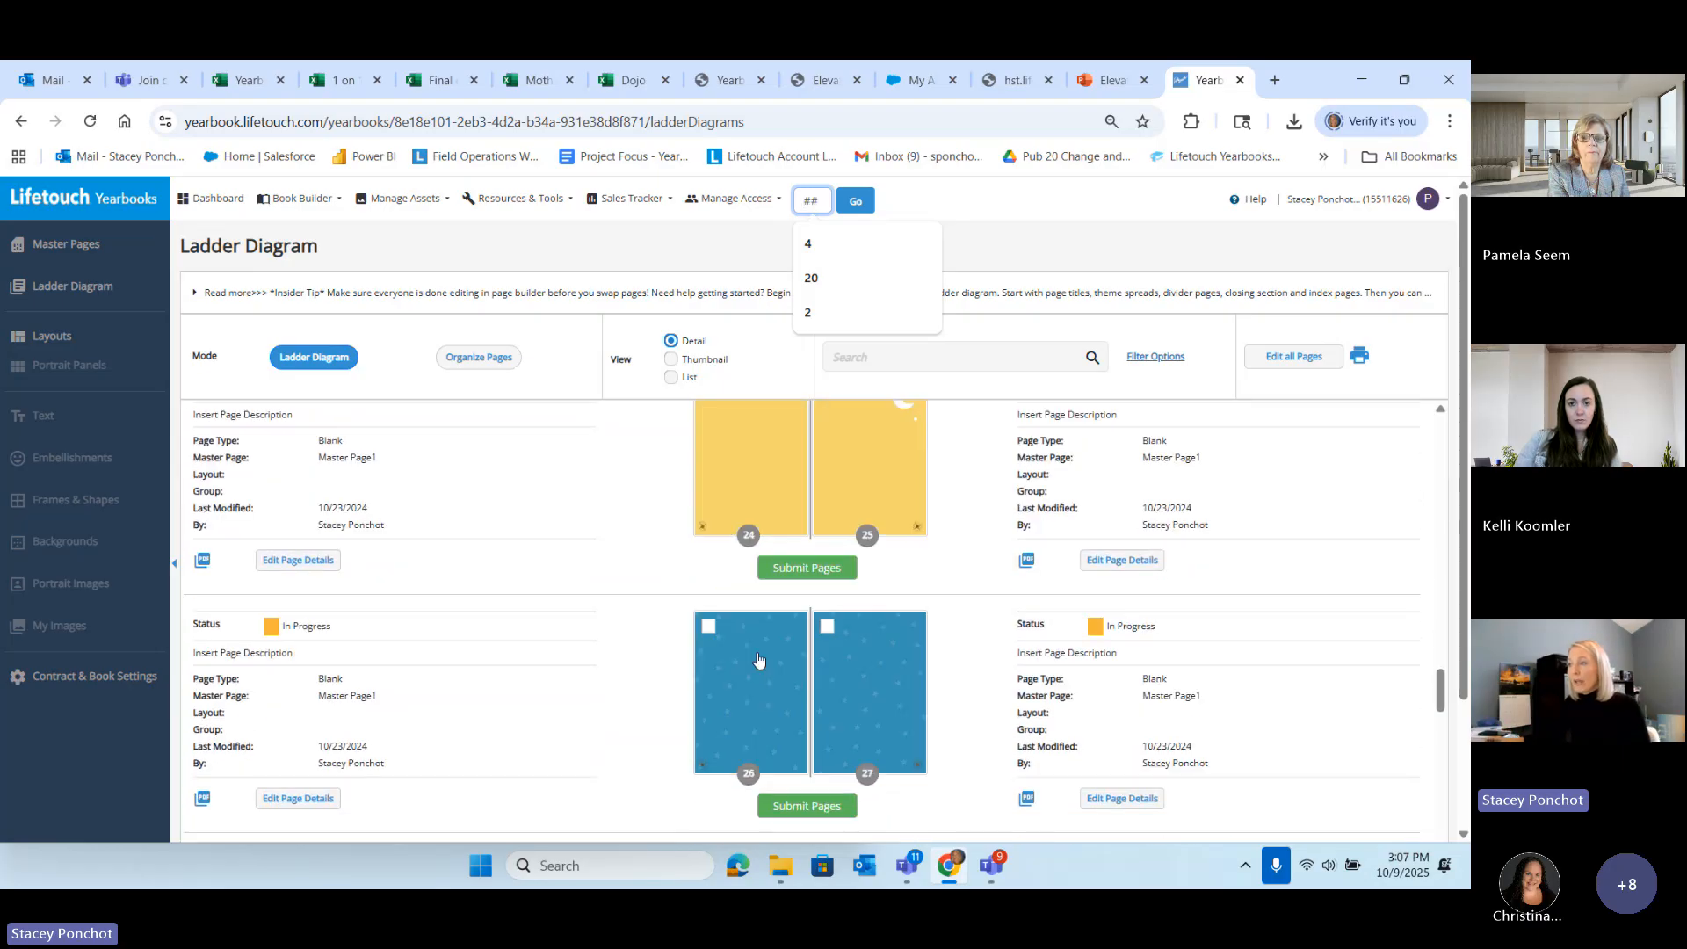
{"action": "scroll", "coordinate": [757, 658], "scroll_direction": "down", "scroll_amount": 2}
{"action": "scroll", "coordinate": [756, 656], "scroll_direction": "up", "scroll_amount": 2}
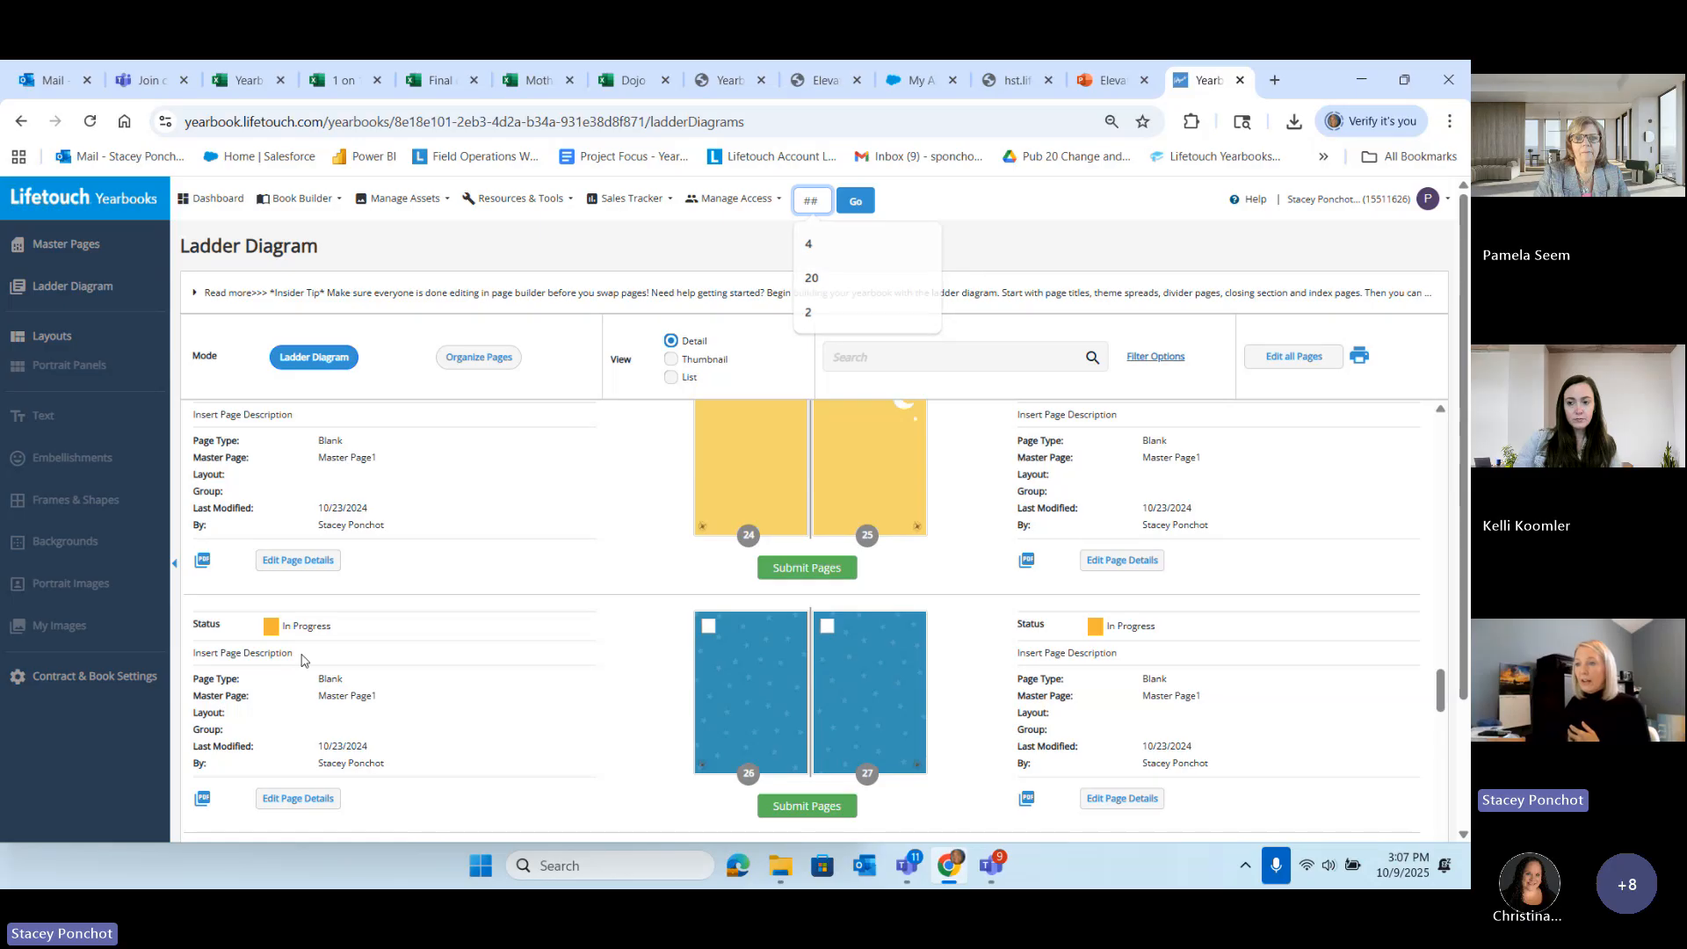
{"action": "left_click_drag", "start_coordinate": [295, 655], "coordinate": [214, 655]}
{"action": "scroll", "coordinate": [755, 712], "scroll_direction": "up", "scroll_amount": 10}
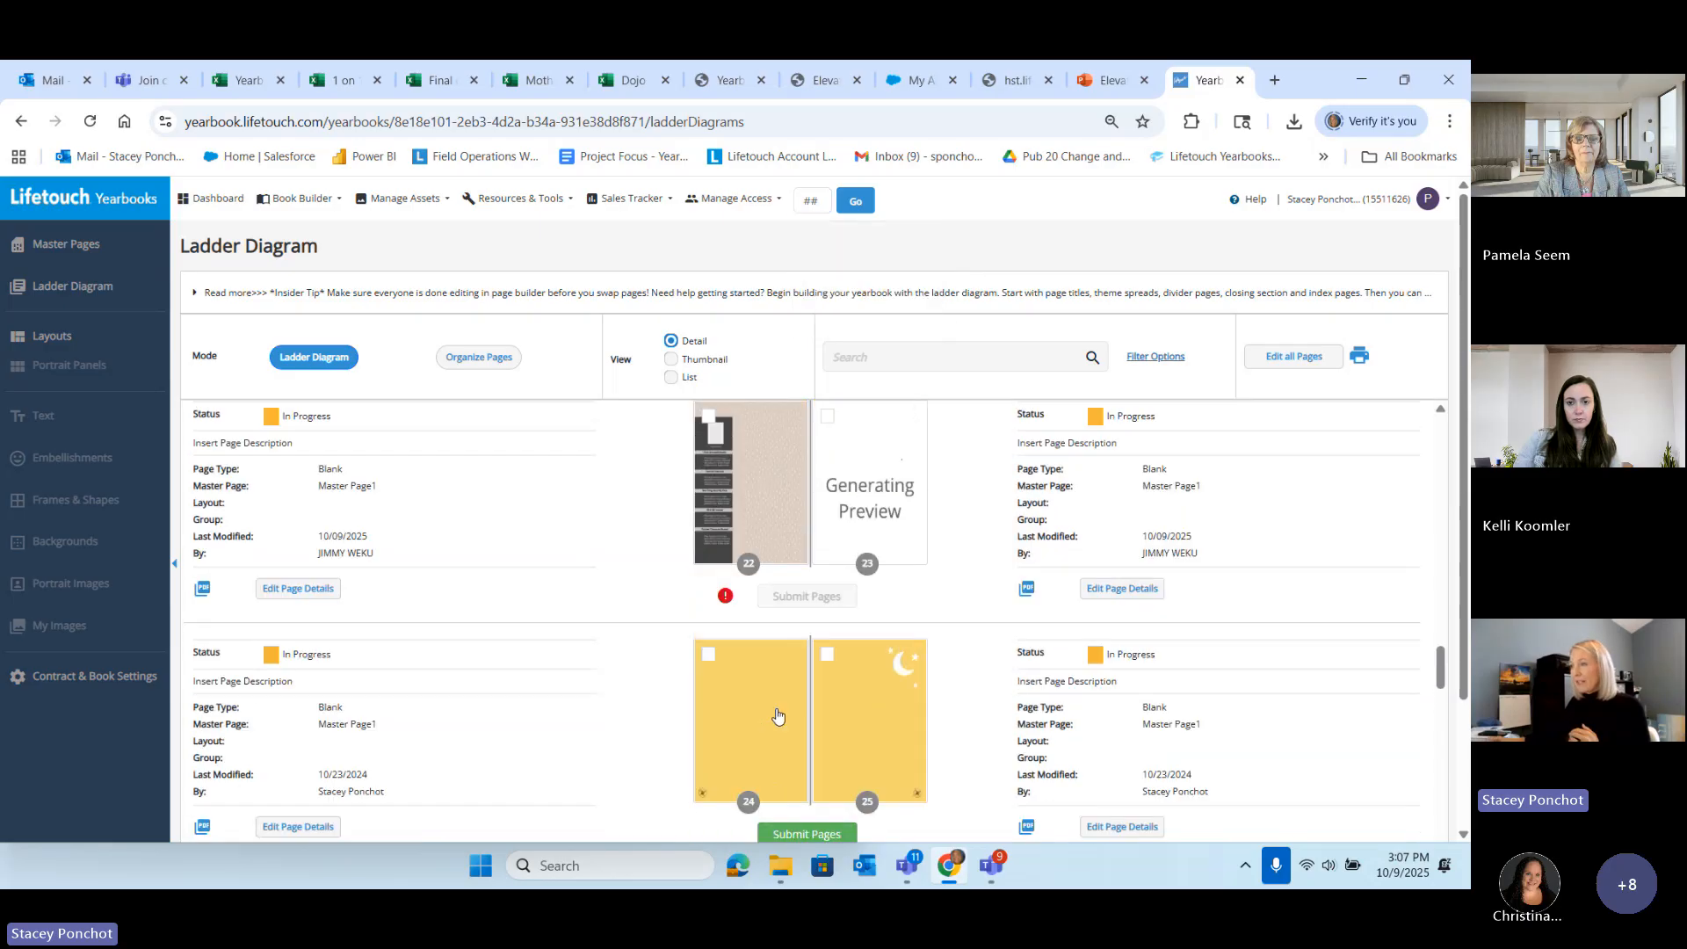
{"action": "scroll", "coordinate": [777, 714], "scroll_direction": "up", "scroll_amount": 5}
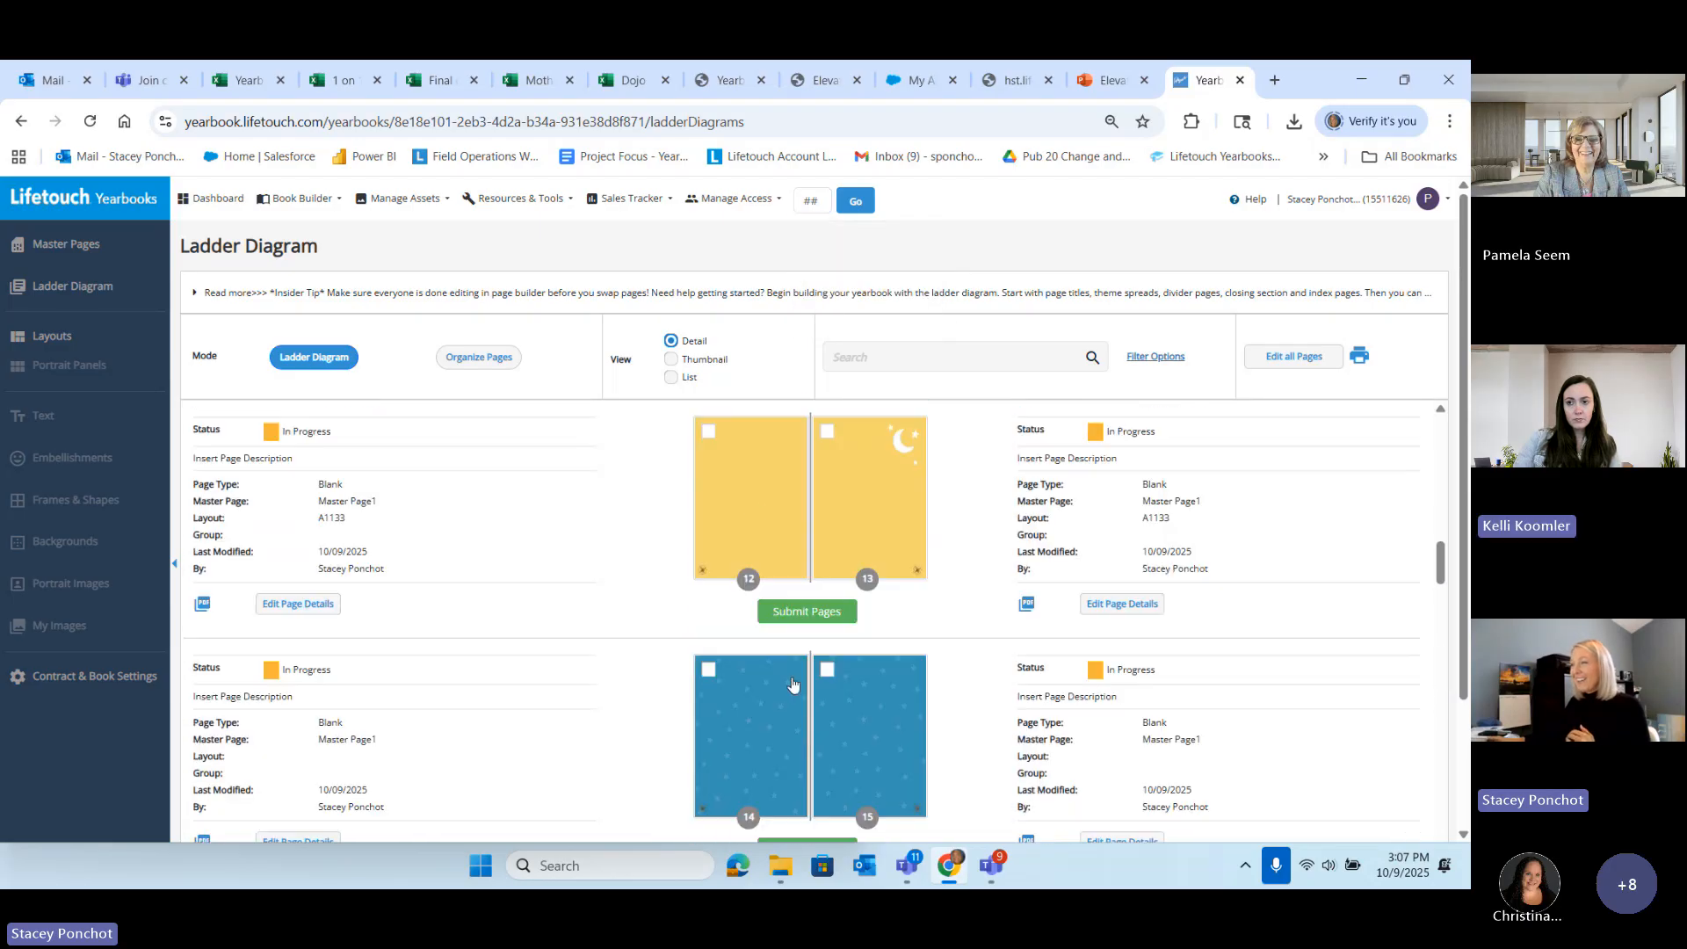
{"action": "scroll", "coordinate": [844, 622], "scroll_direction": "up", "scroll_amount": 2}
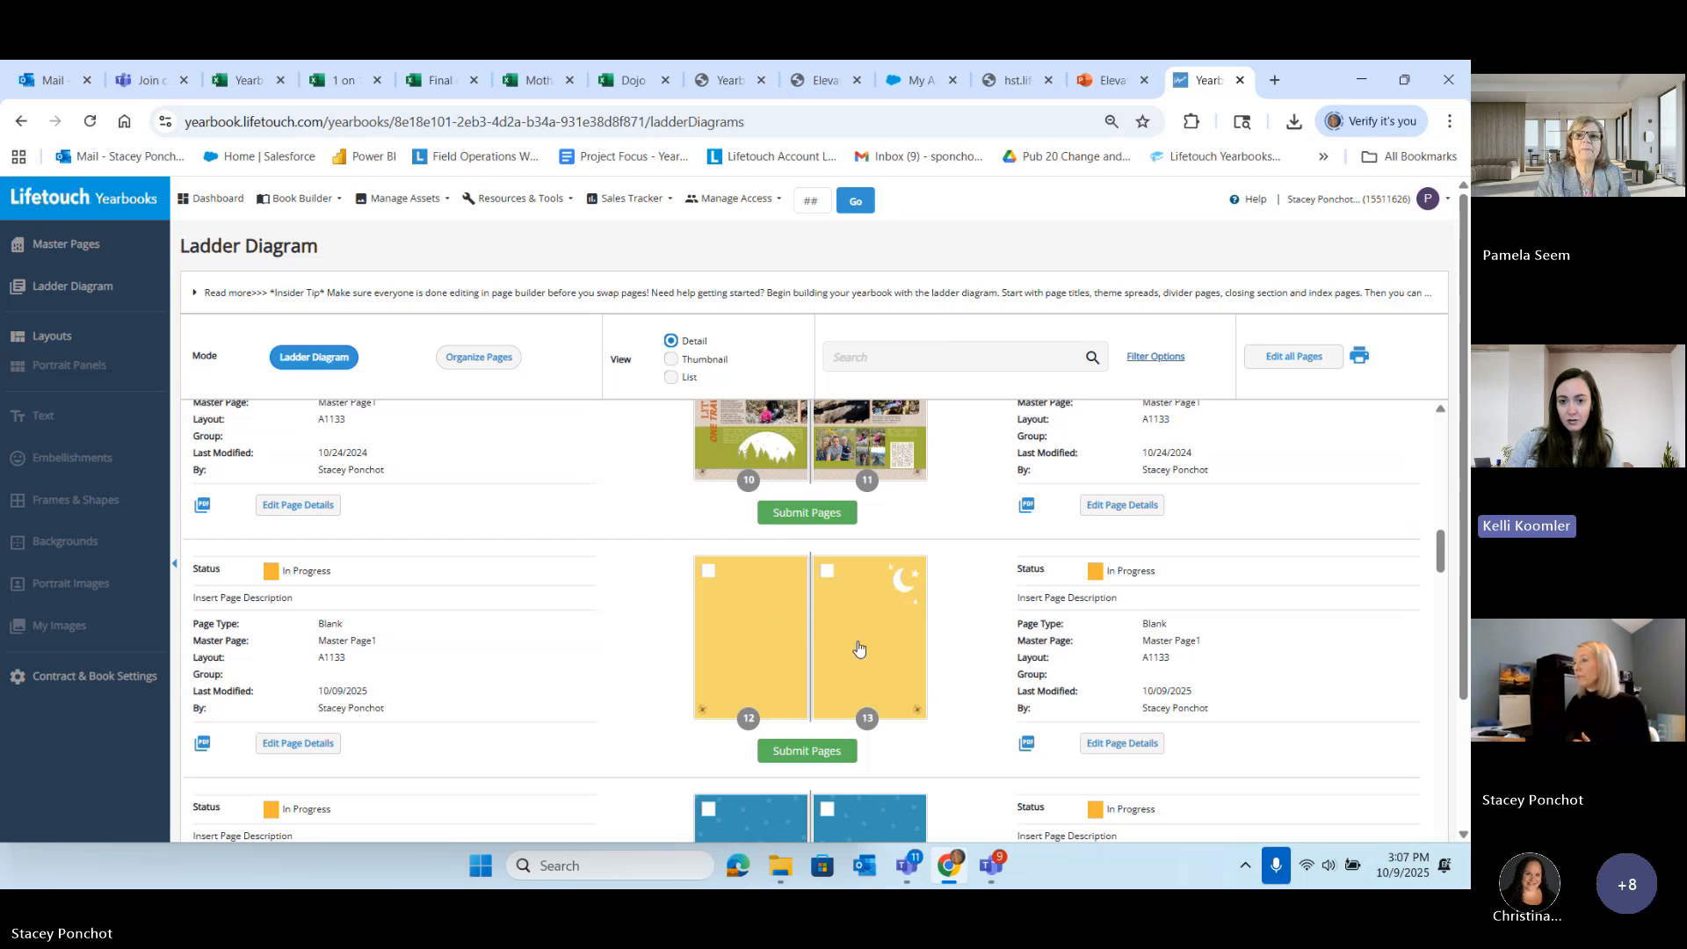
{"action": "mouse_move", "coordinate": [996, 867]}
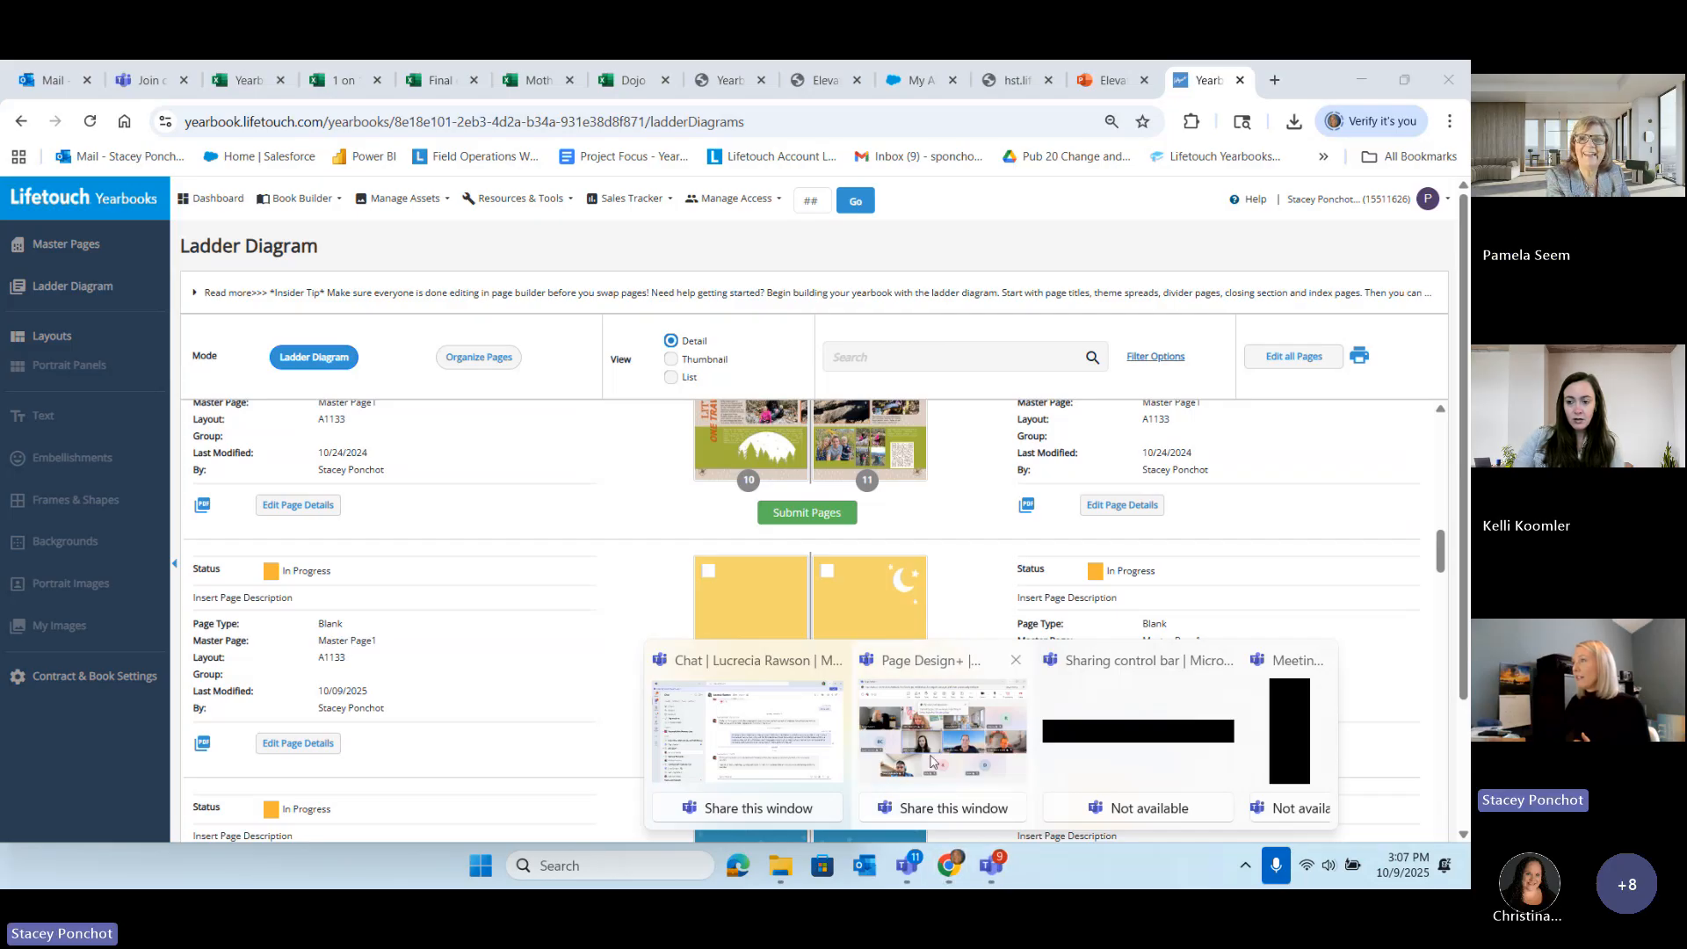
{"action": "mouse_move", "coordinate": [931, 759]}
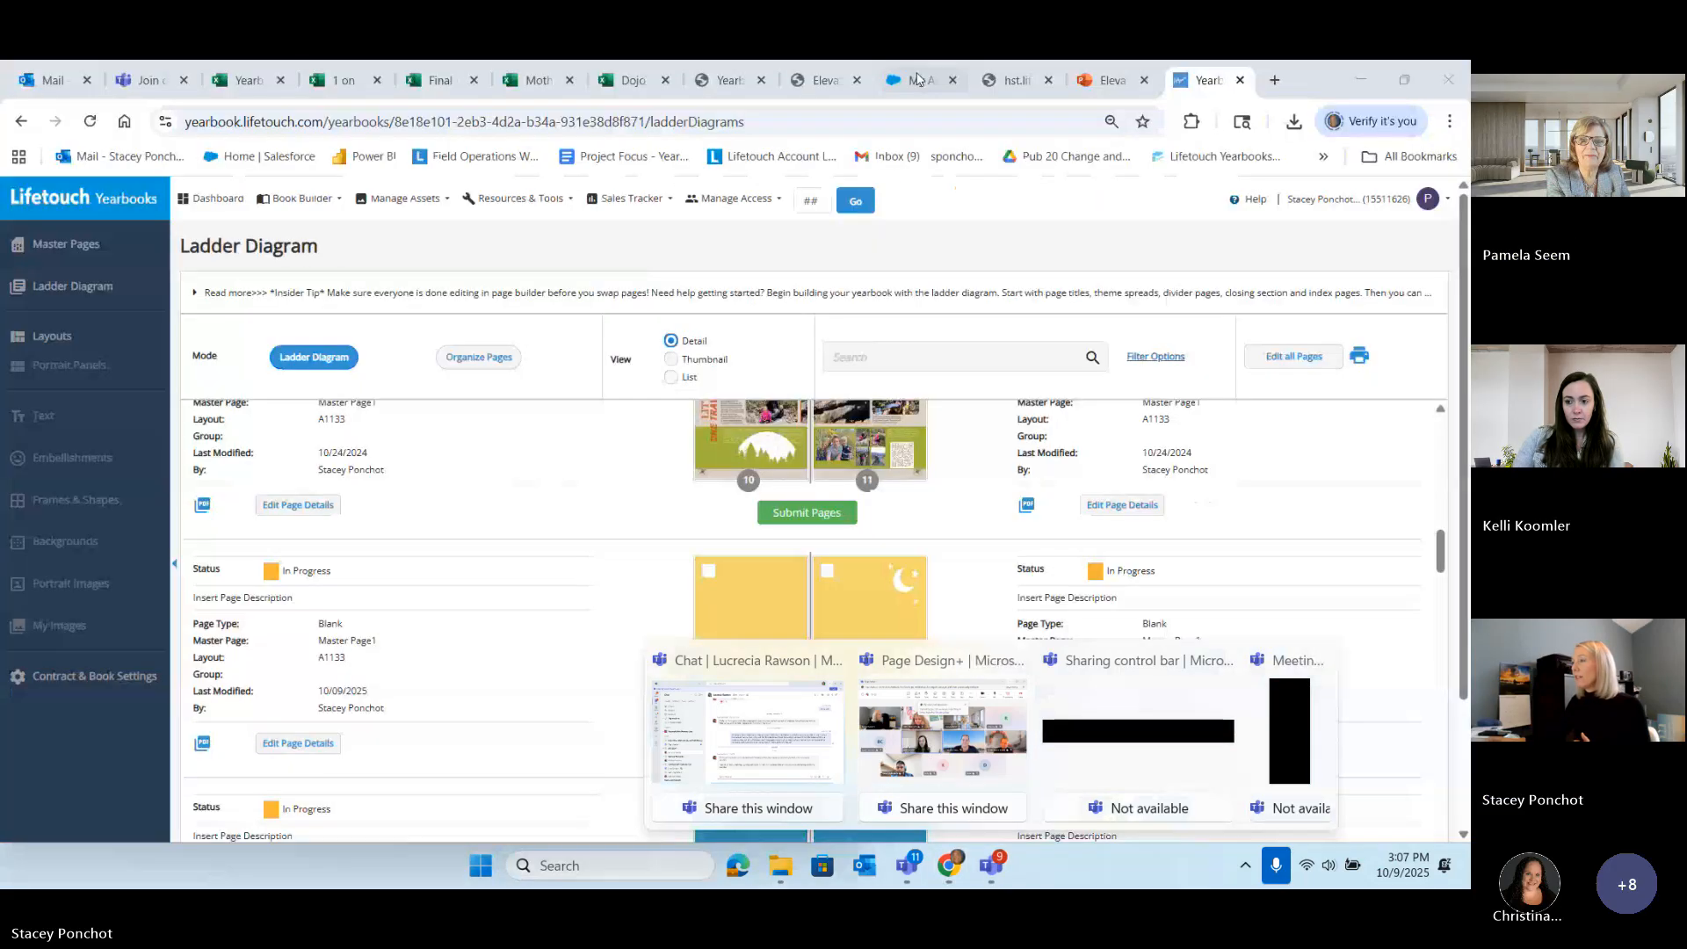
{"action": "left_click", "coordinate": [941, 807]}
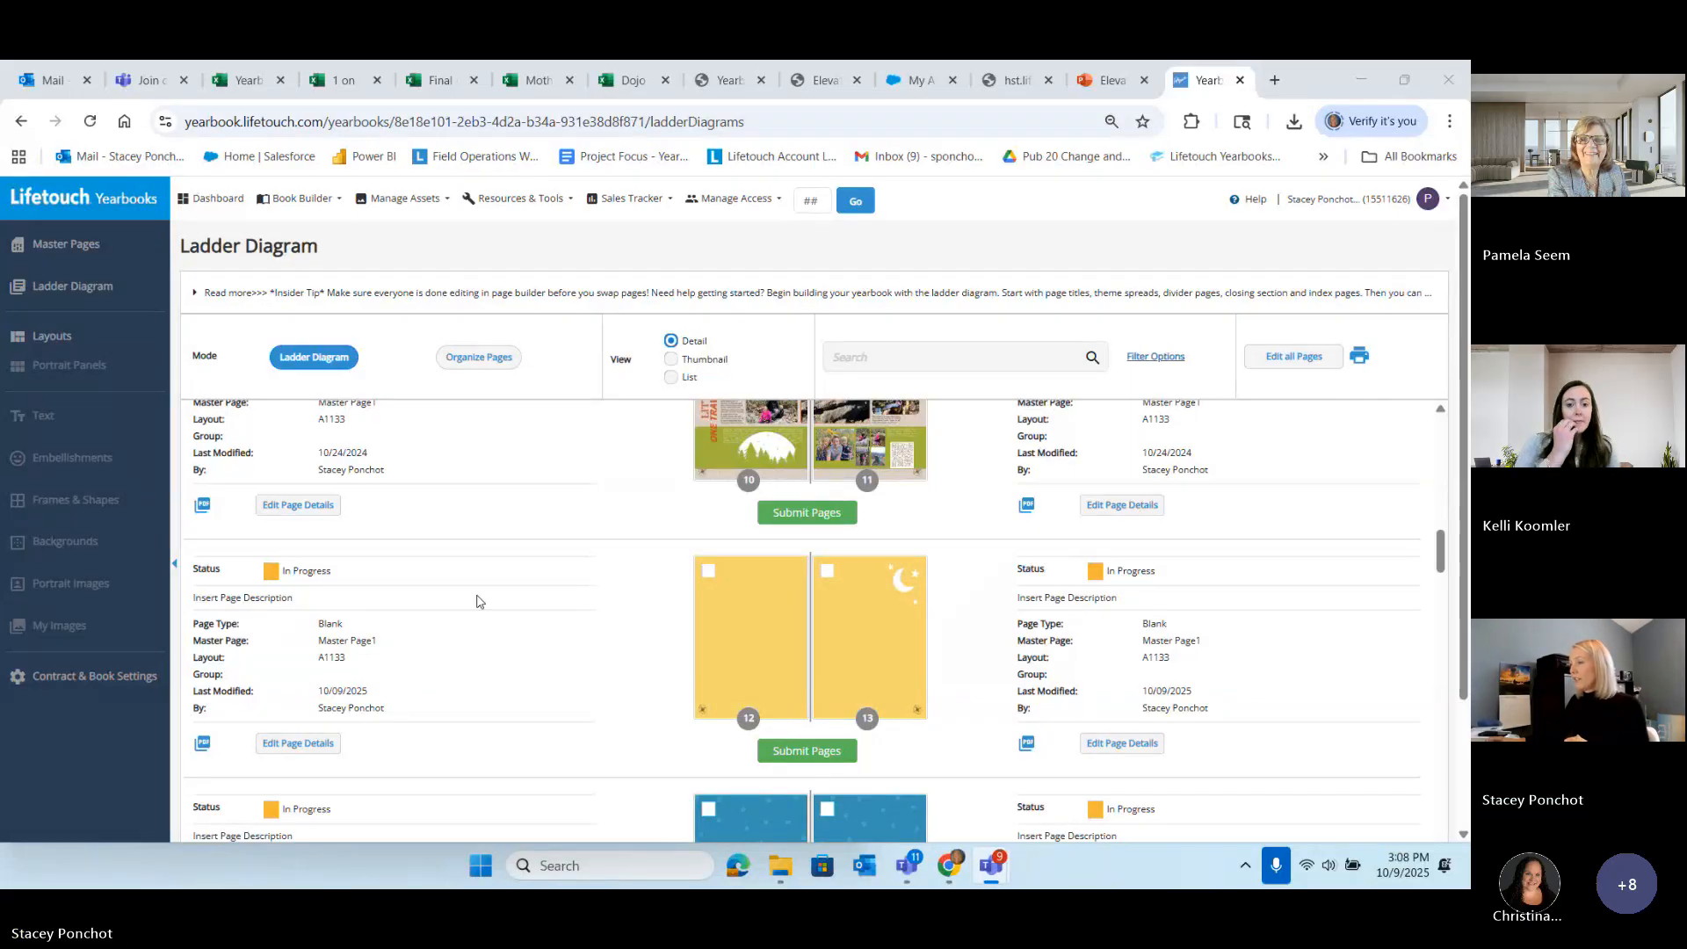
Step: Open the page 12-13 spread from the ladder diagram in Page Builder
{"action": "scroll", "coordinate": [482, 610], "scroll_direction": "down", "scroll_amount": 2}
{"action": "scroll", "coordinate": [740, 545], "scroll_direction": "up", "scroll_amount": 2}
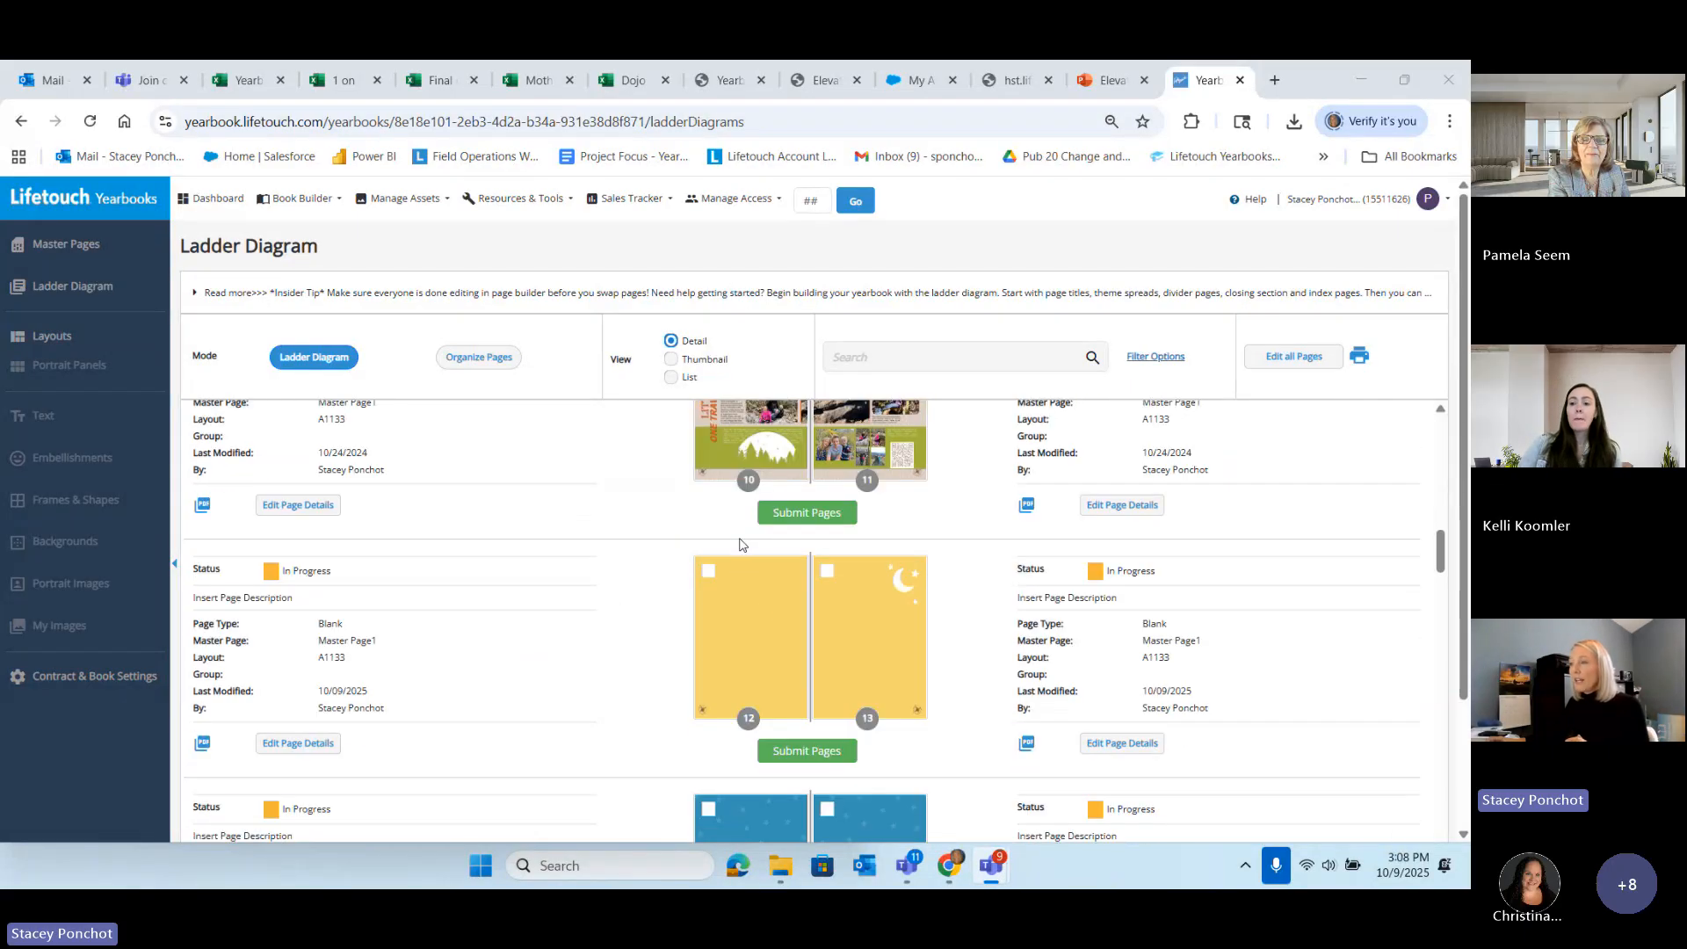
{"action": "left_click", "coordinate": [755, 620]}
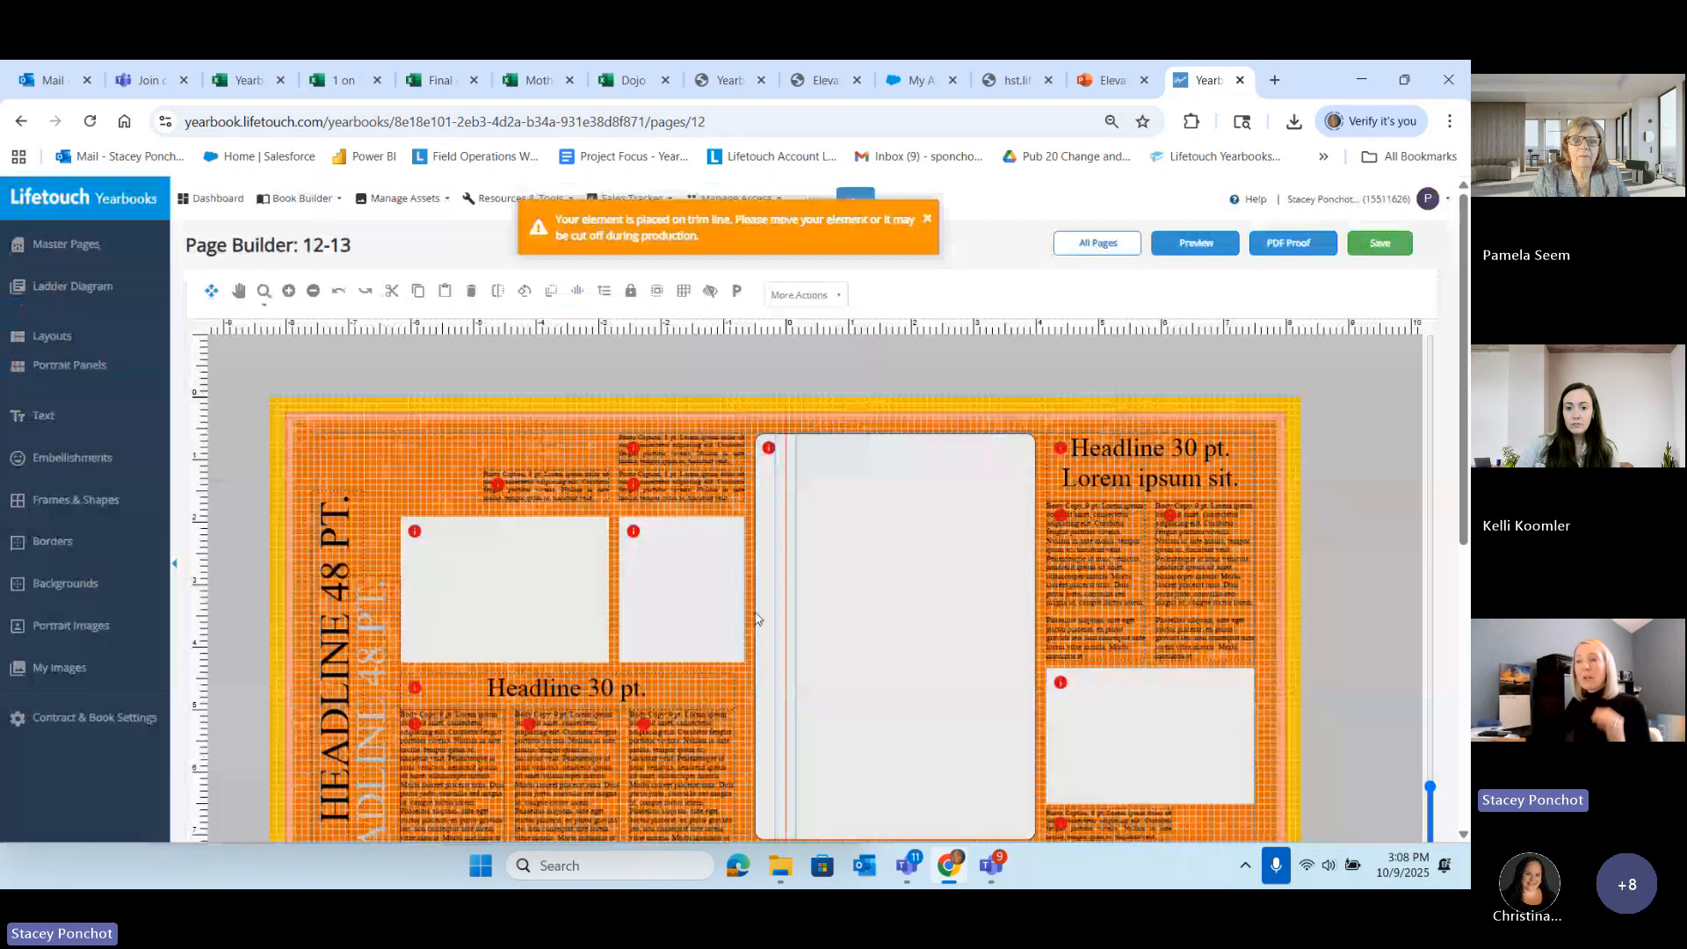
Step: Select the two upper photo boxes on page 12 in turn and nudge the larger one slightly
{"action": "scroll", "coordinate": [262, 633], "scroll_direction": "down", "scroll_amount": 1}
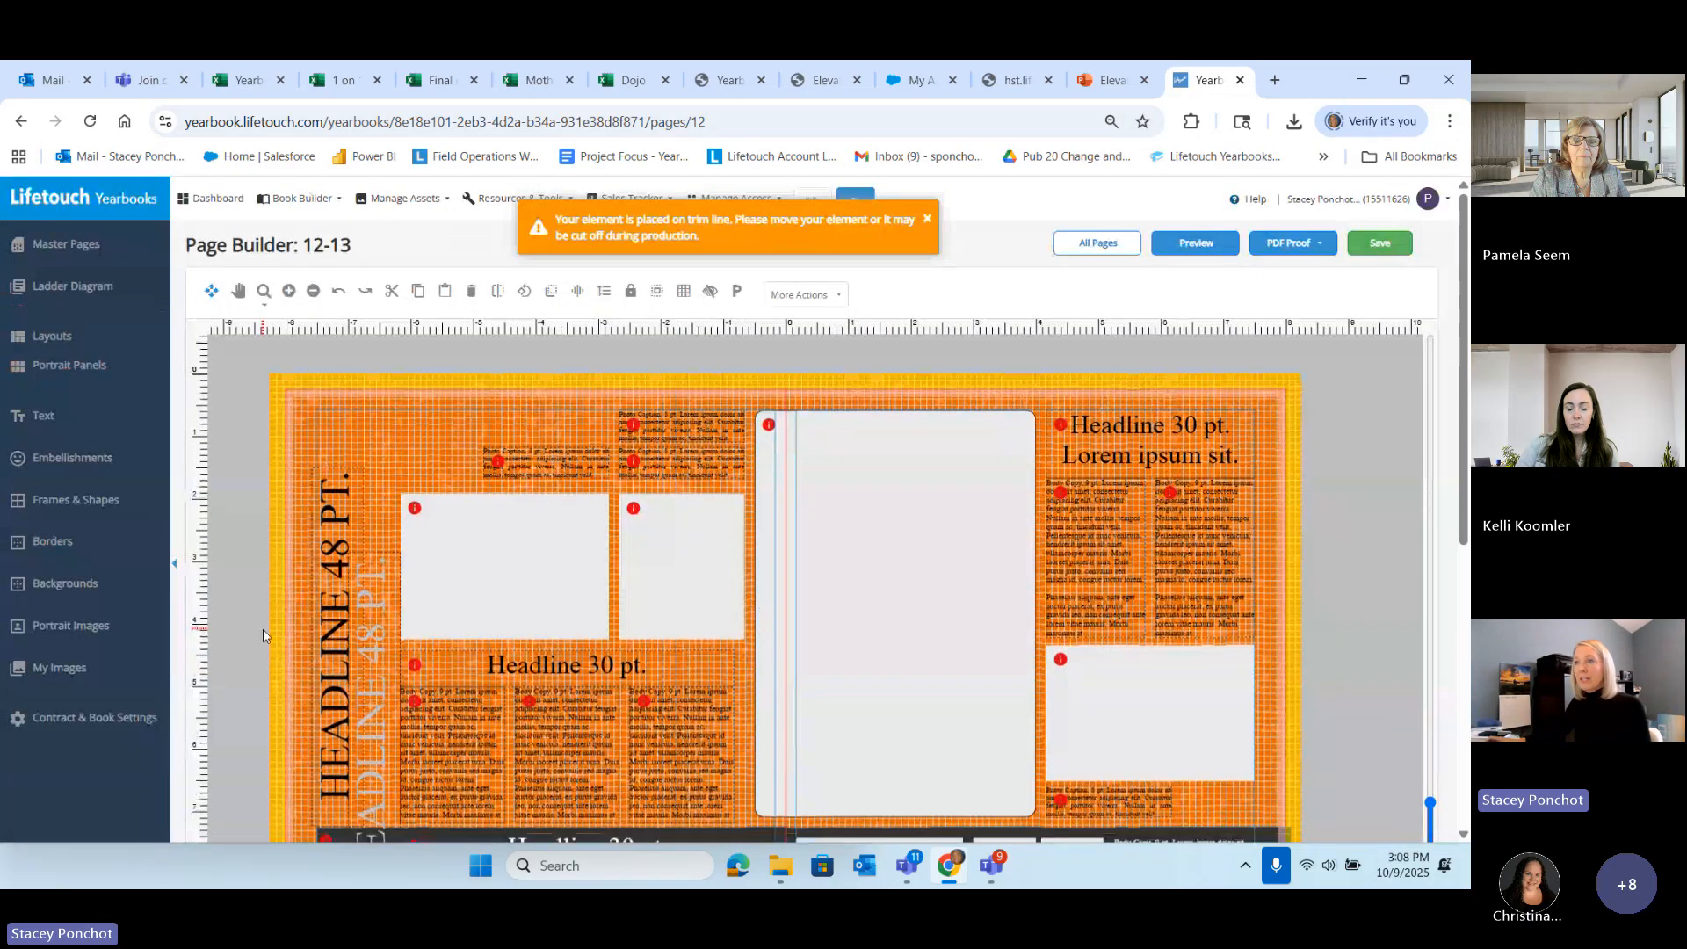
{"action": "scroll", "coordinate": [262, 629], "scroll_direction": "down", "scroll_amount": 1}
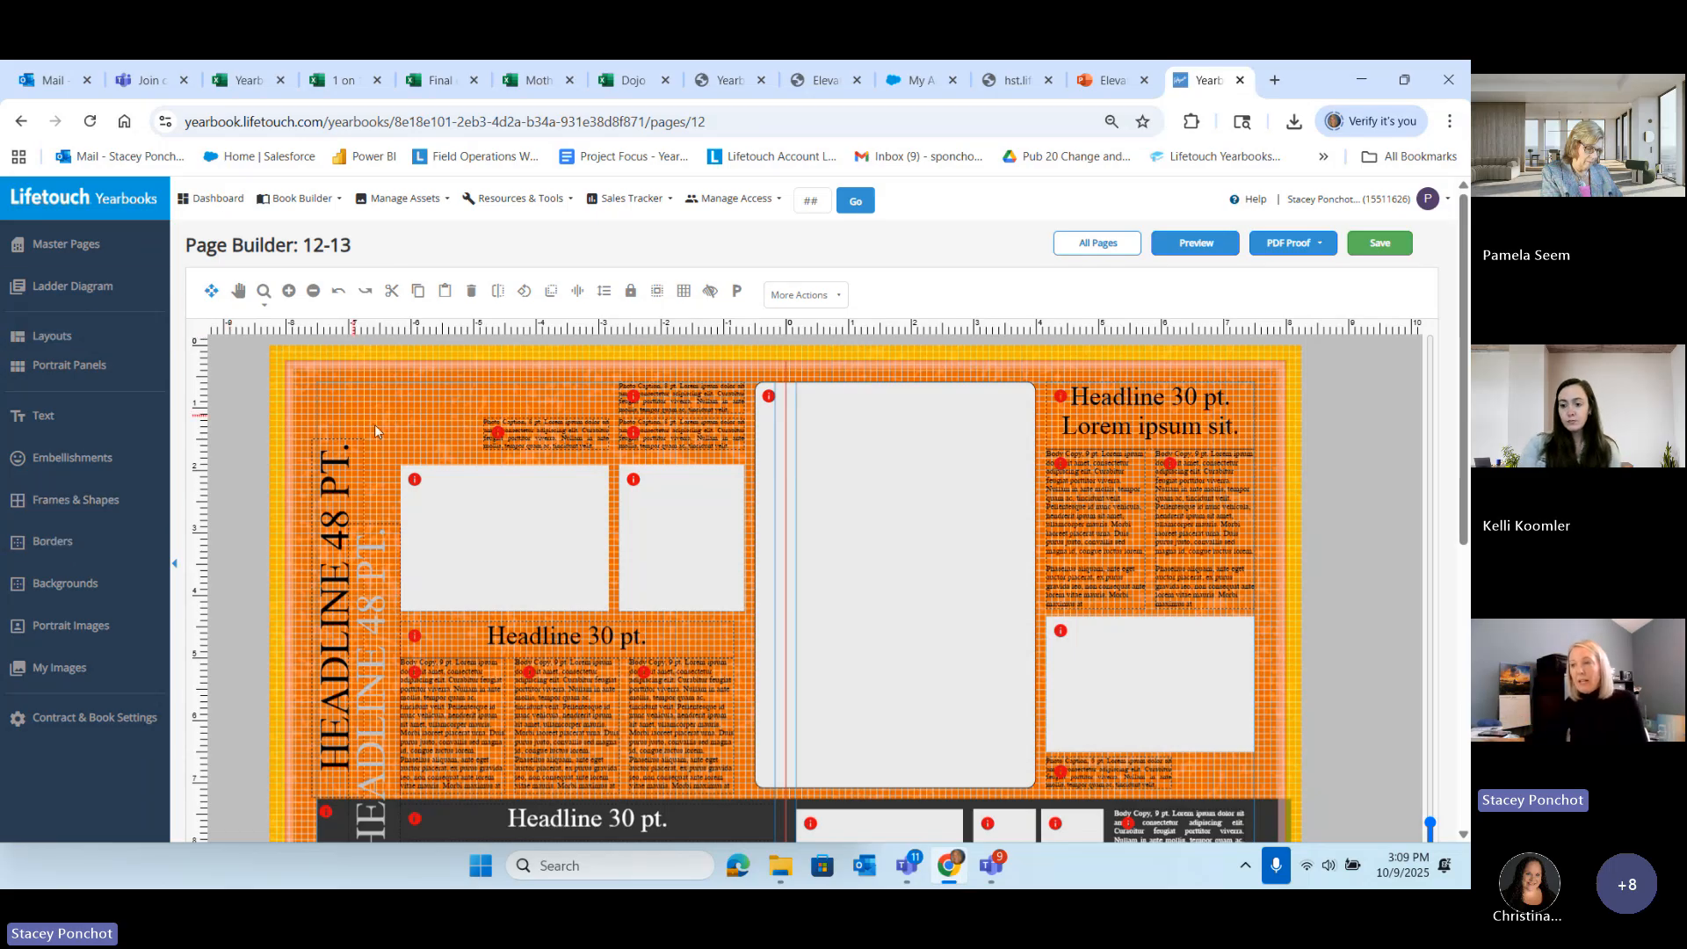
{"action": "left_click", "coordinate": [486, 520]}
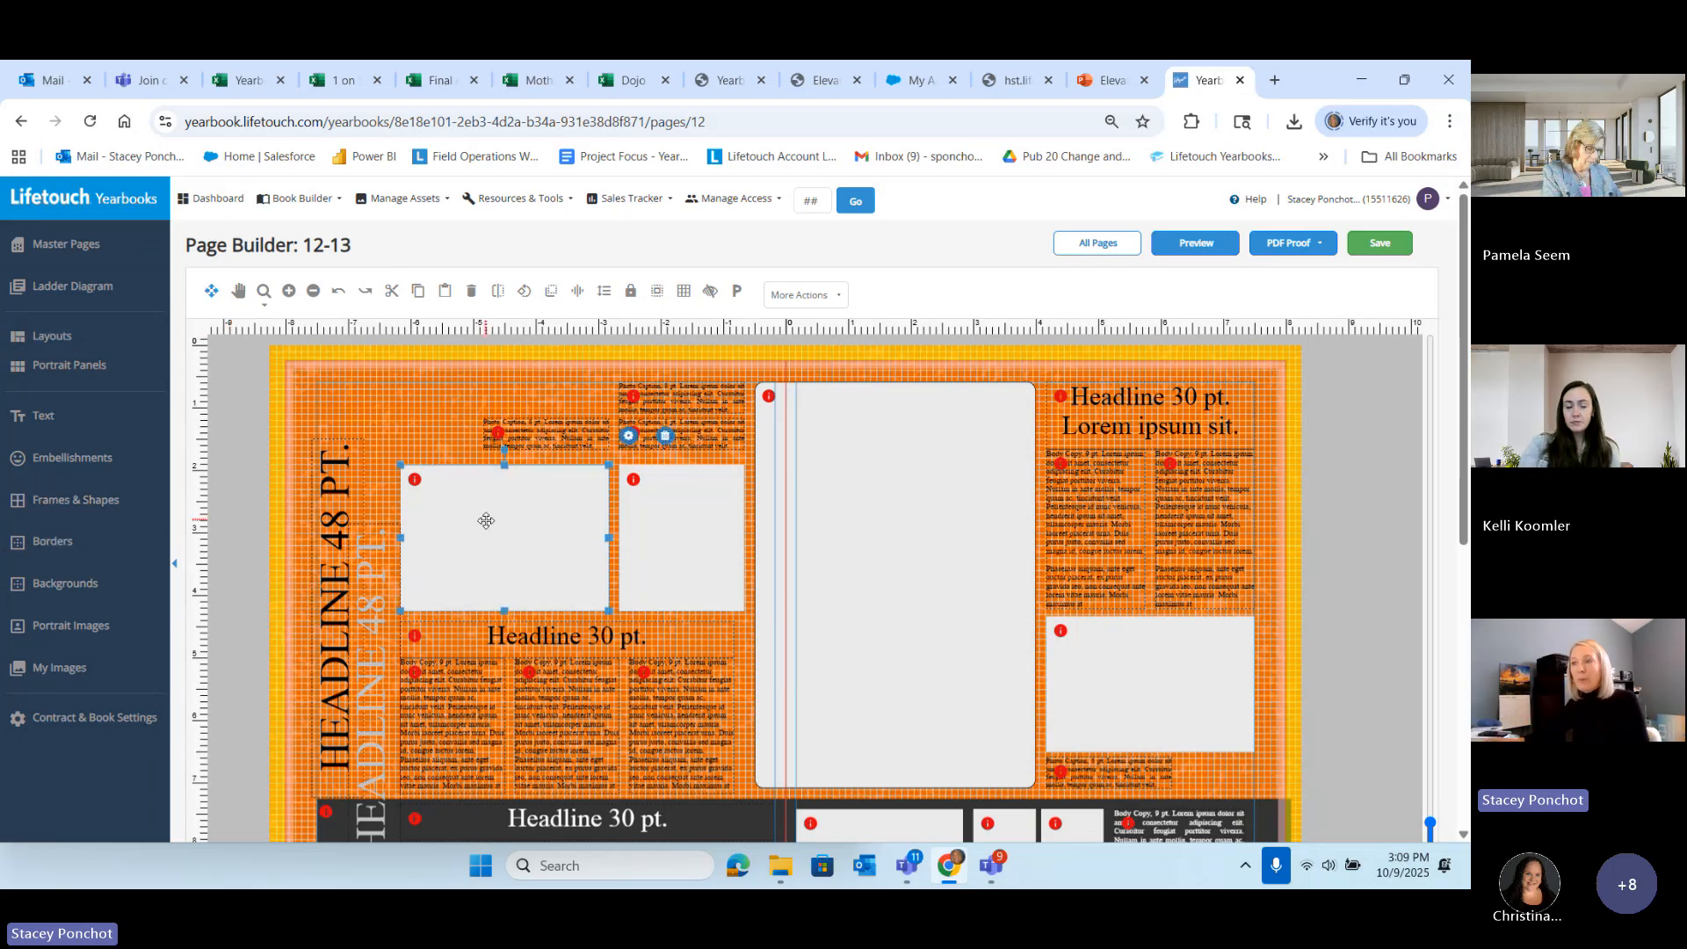
{"action": "left_click", "coordinate": [682, 511]}
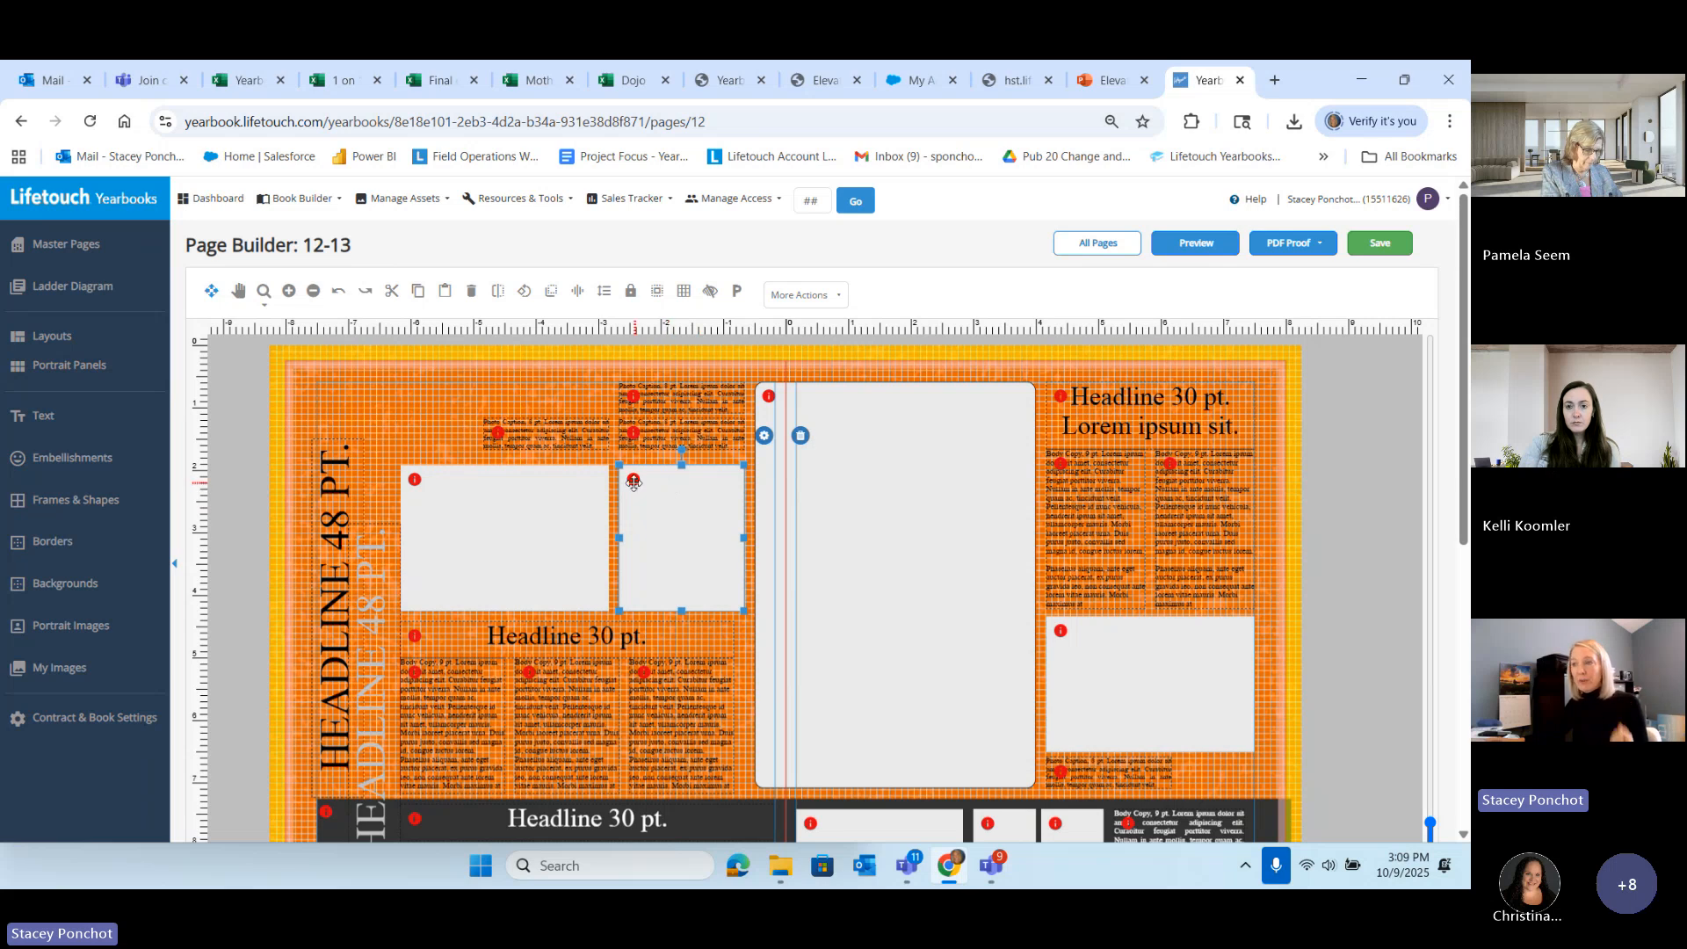
{"action": "left_click", "coordinate": [524, 513]}
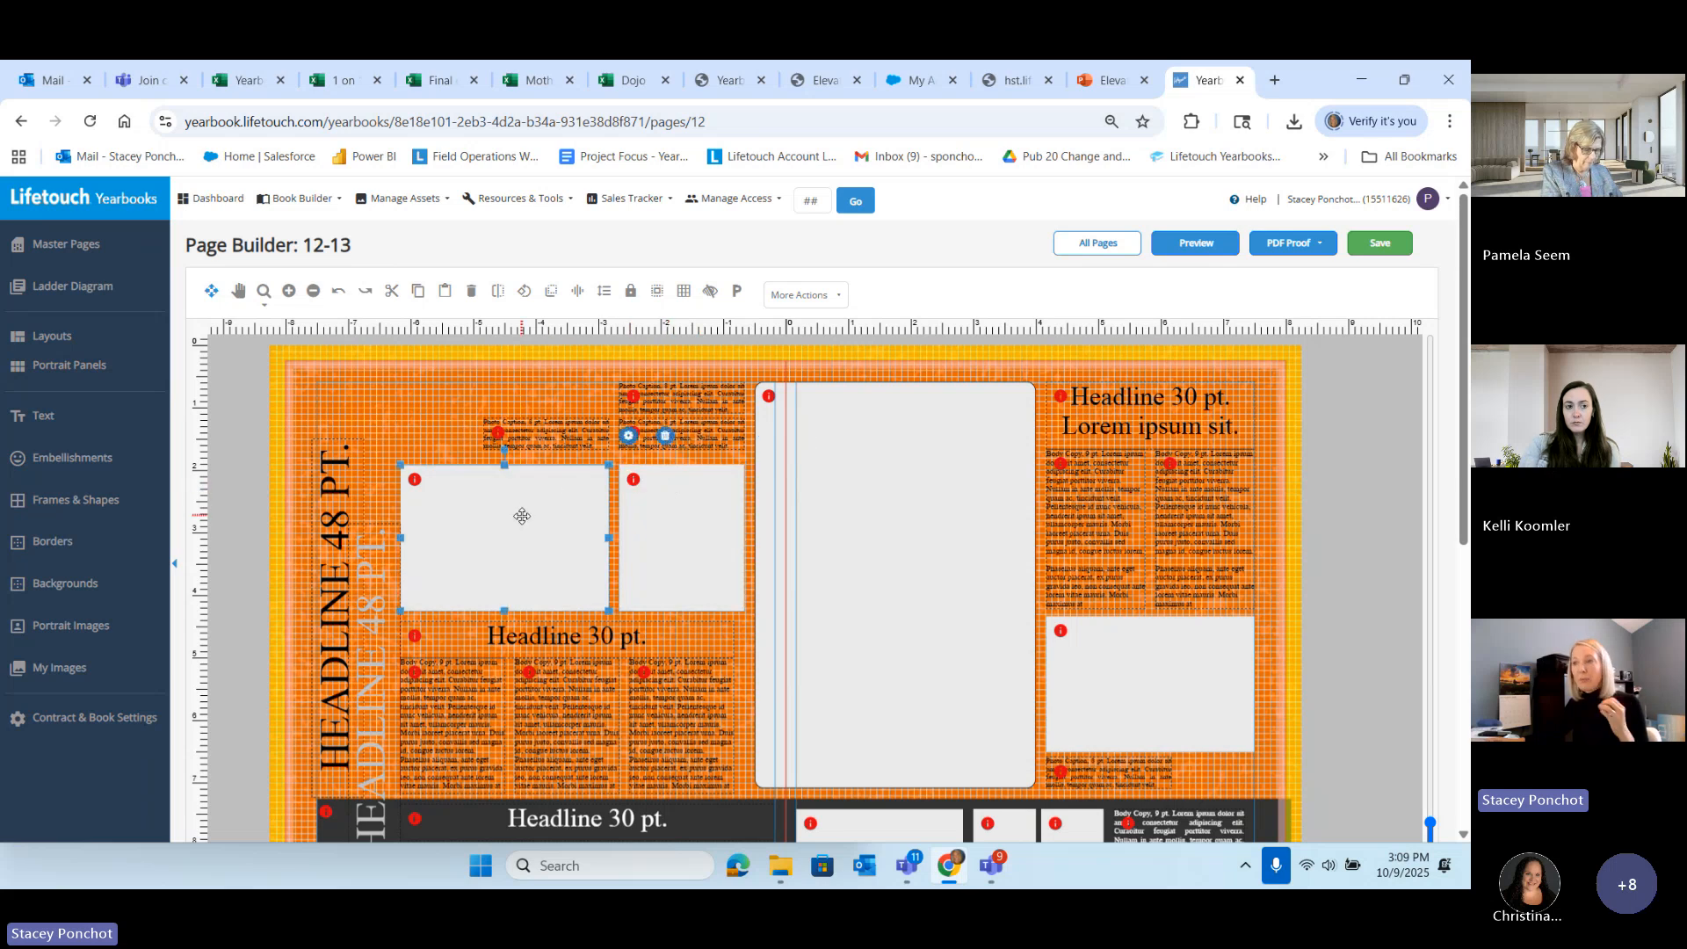
{"action": "mouse_move", "coordinate": [521, 516]}
{"action": "left_mouse_down"}
{"action": "mouse_move", "coordinate": [518, 496]}
{"action": "mouse_move", "coordinate": [522, 522]}
{"action": "left_mouse_up"}
{"action": "scroll", "coordinate": [549, 589], "scroll_direction": "down", "scroll_amount": 1}
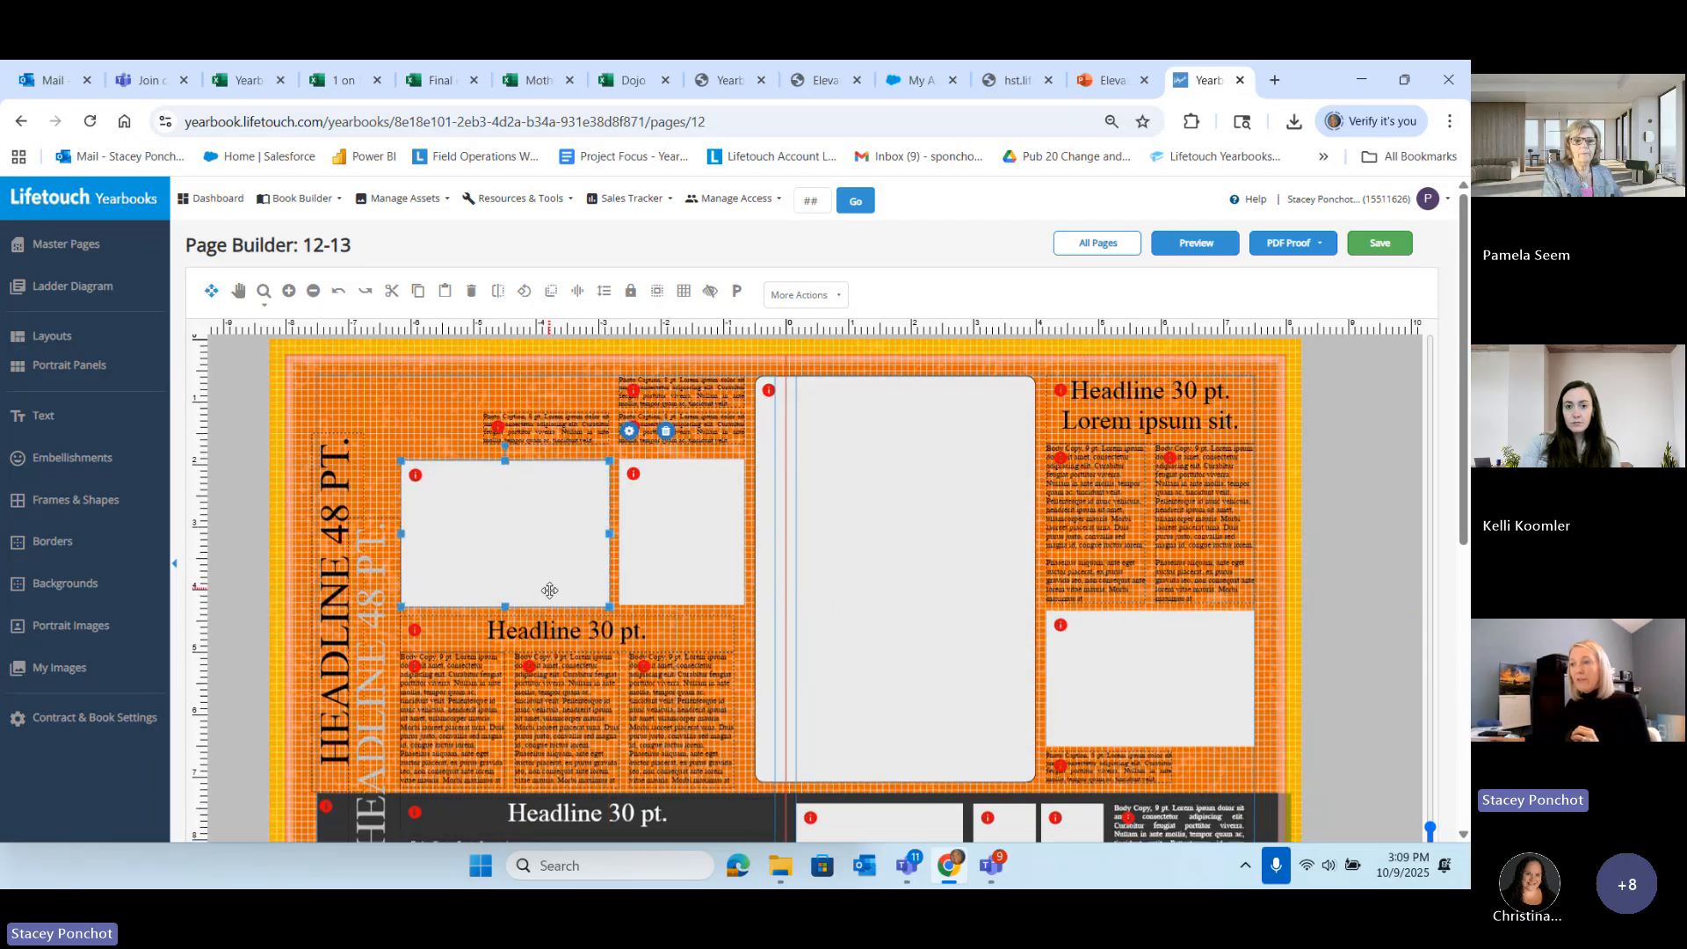
Step: Select body copy columns, the grey vertical headline and the page 13 caption to inspect the layout's text boxes
{"action": "scroll", "coordinate": [549, 590], "scroll_direction": "down", "scroll_amount": 2}
{"action": "left_click", "coordinate": [576, 654]}
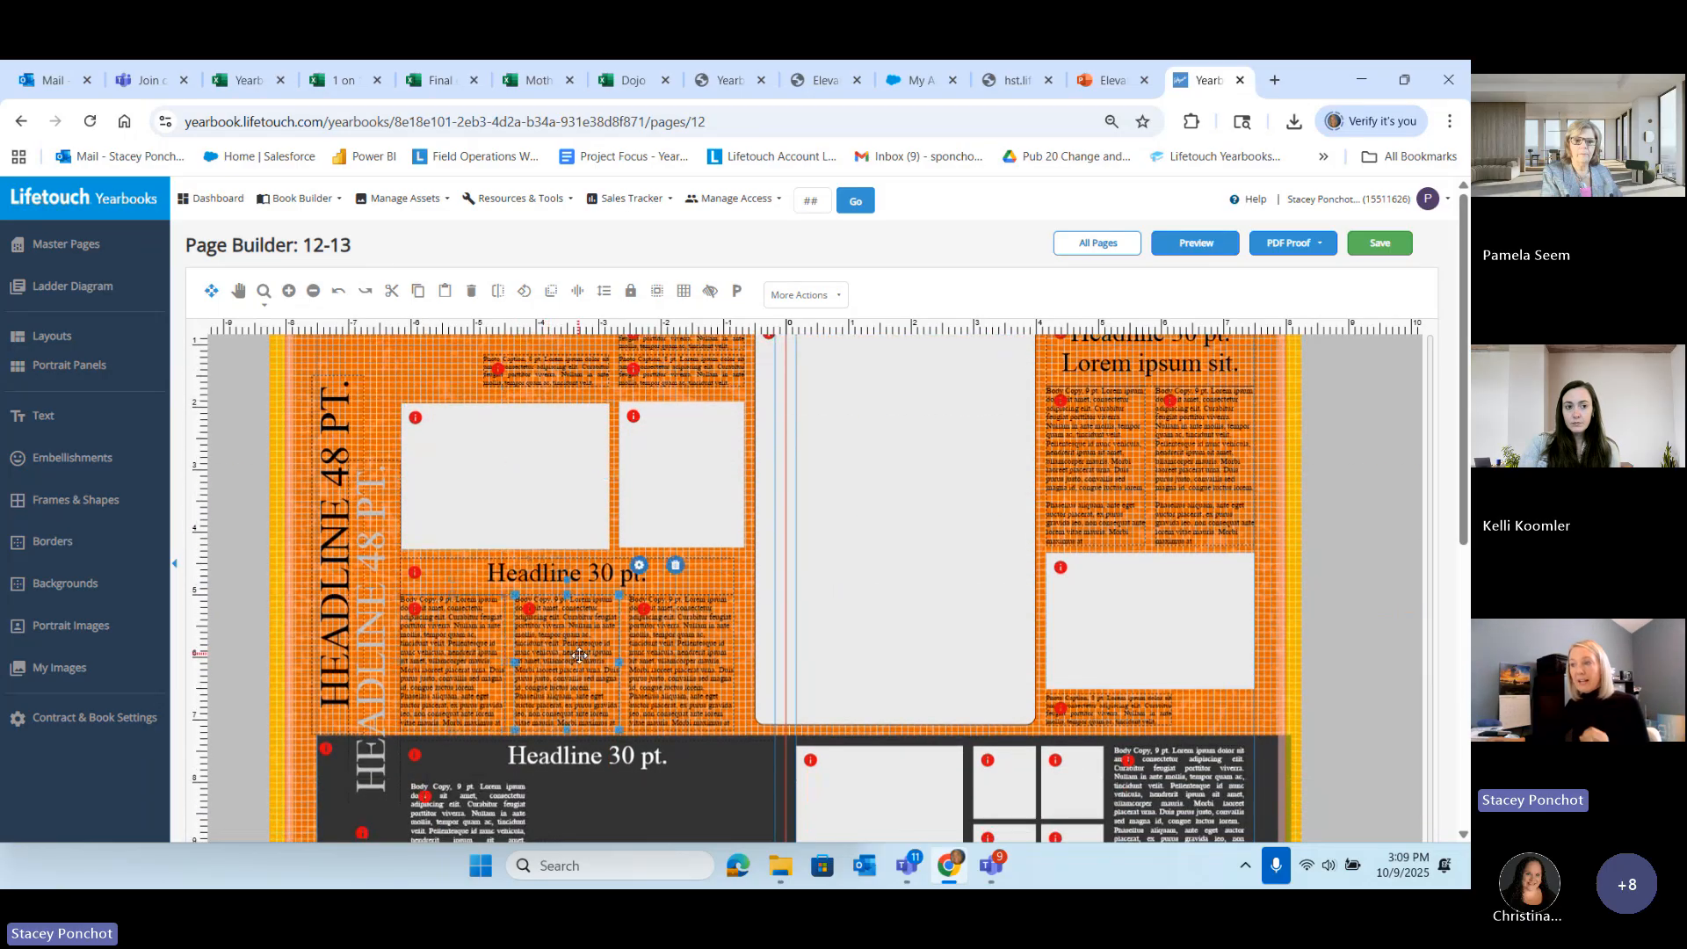
{"action": "left_click", "coordinate": [660, 651]}
{"action": "left_click", "coordinate": [383, 601]}
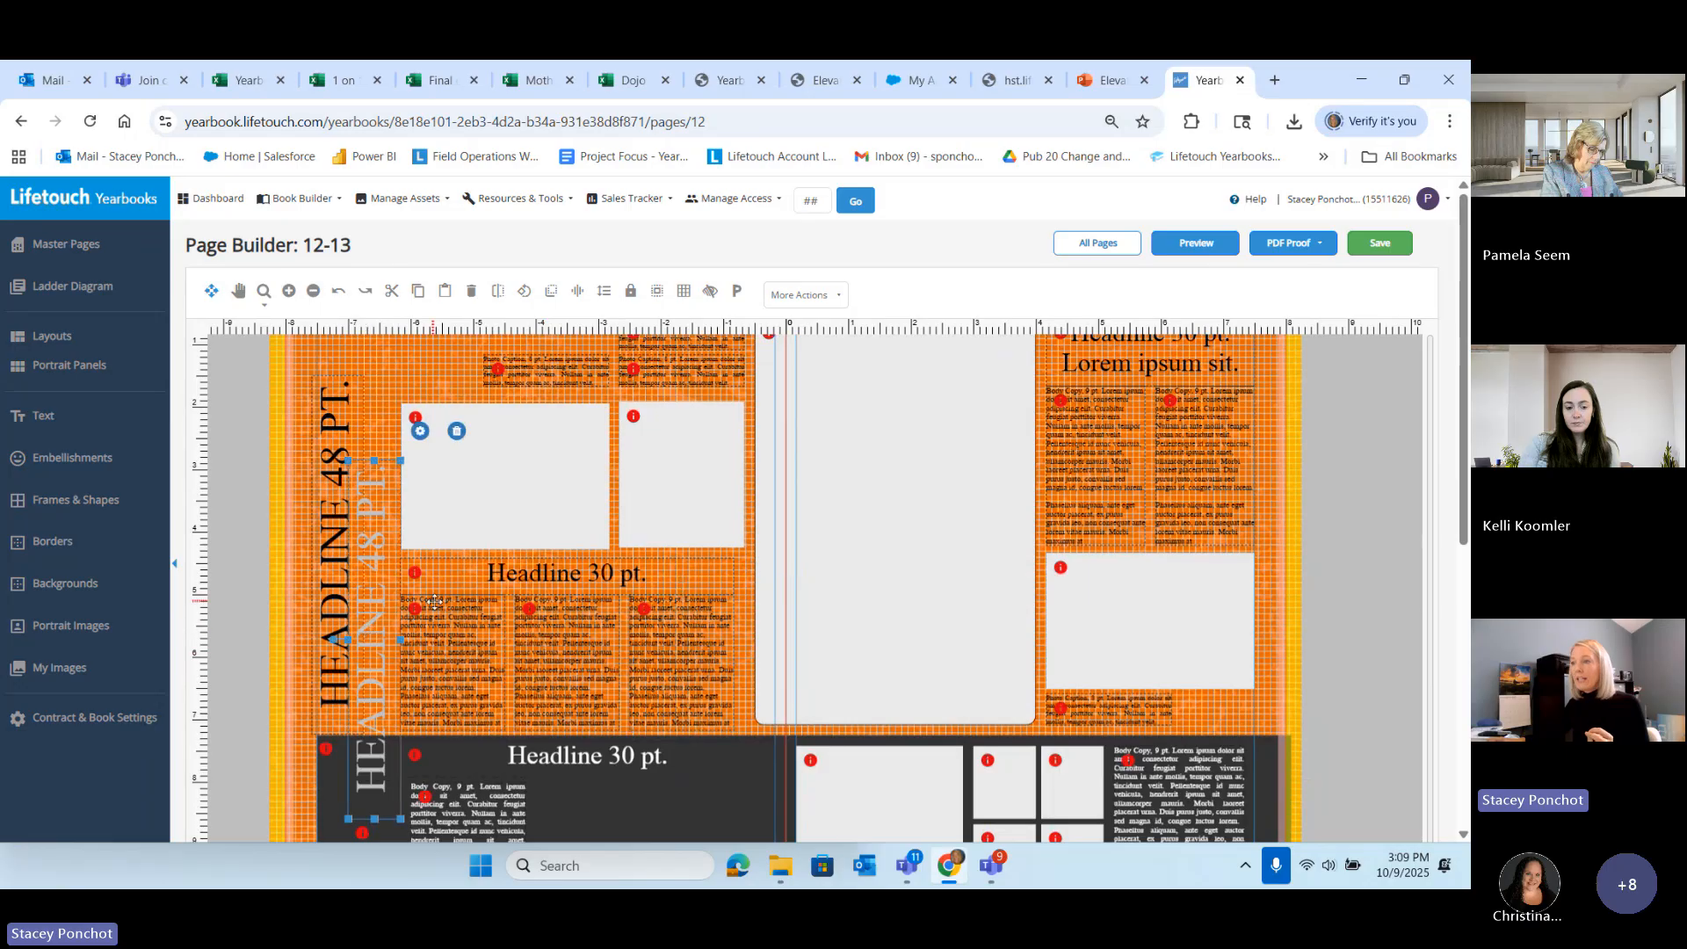
{"action": "left_click", "coordinate": [573, 621]}
{"action": "left_click", "coordinate": [1075, 716]}
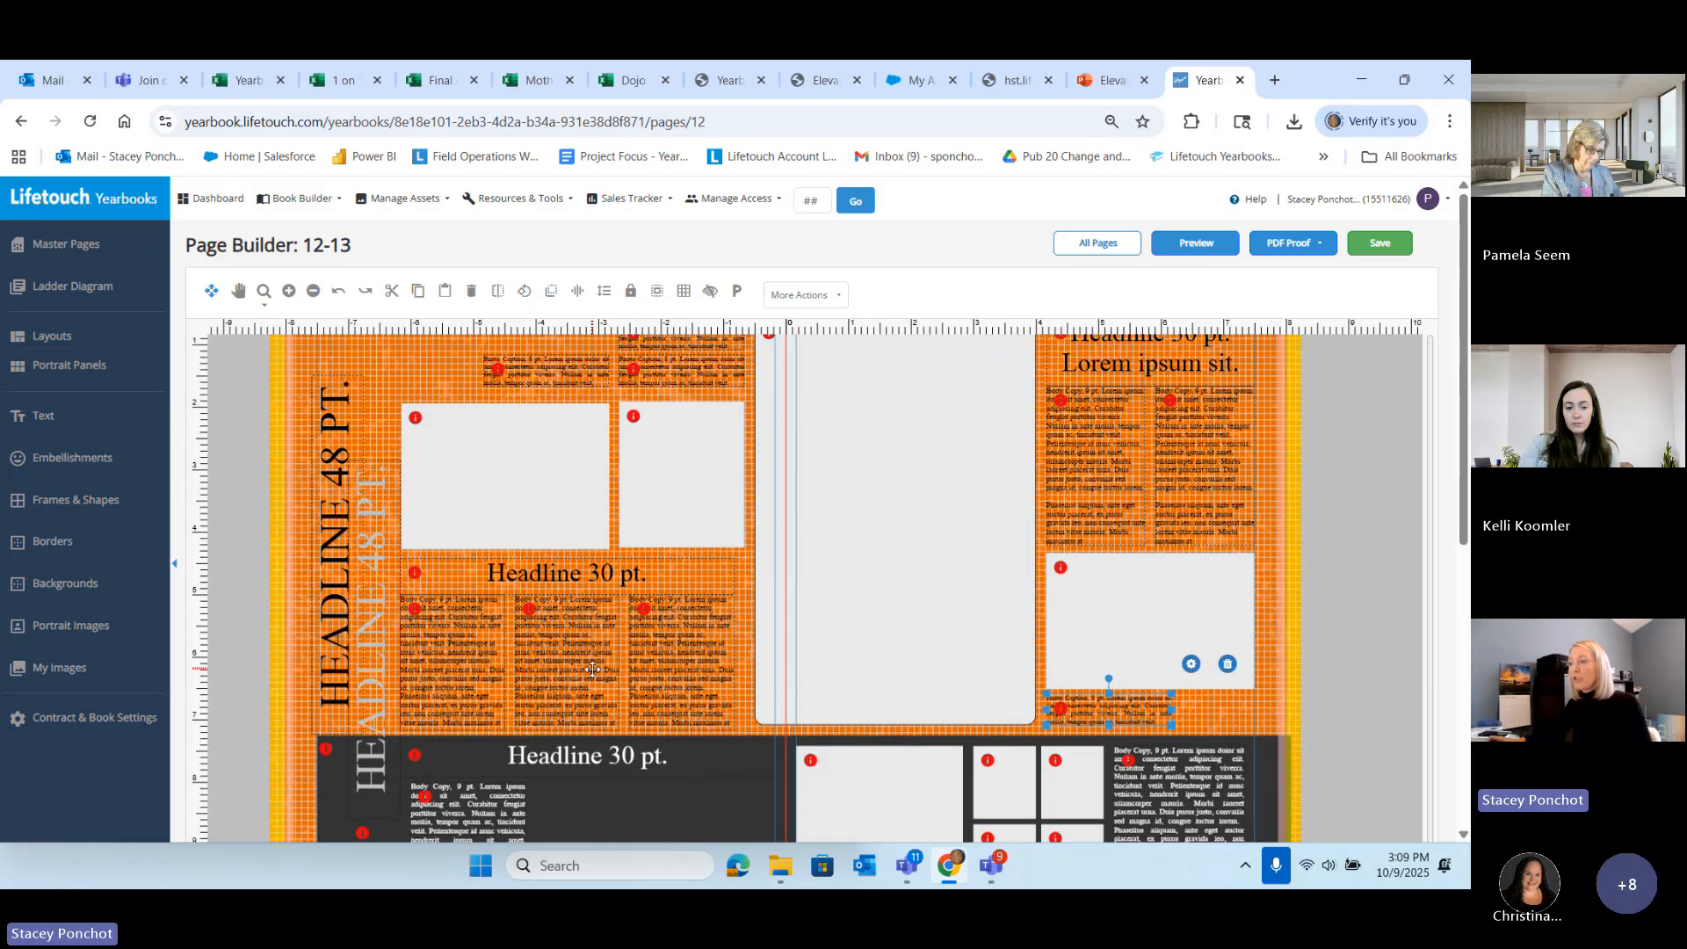
Step: Extend the dark band across the bottom of page 12 to the page's outer bleed edge
{"action": "scroll", "coordinate": [592, 669], "scroll_direction": "down", "scroll_amount": 2}
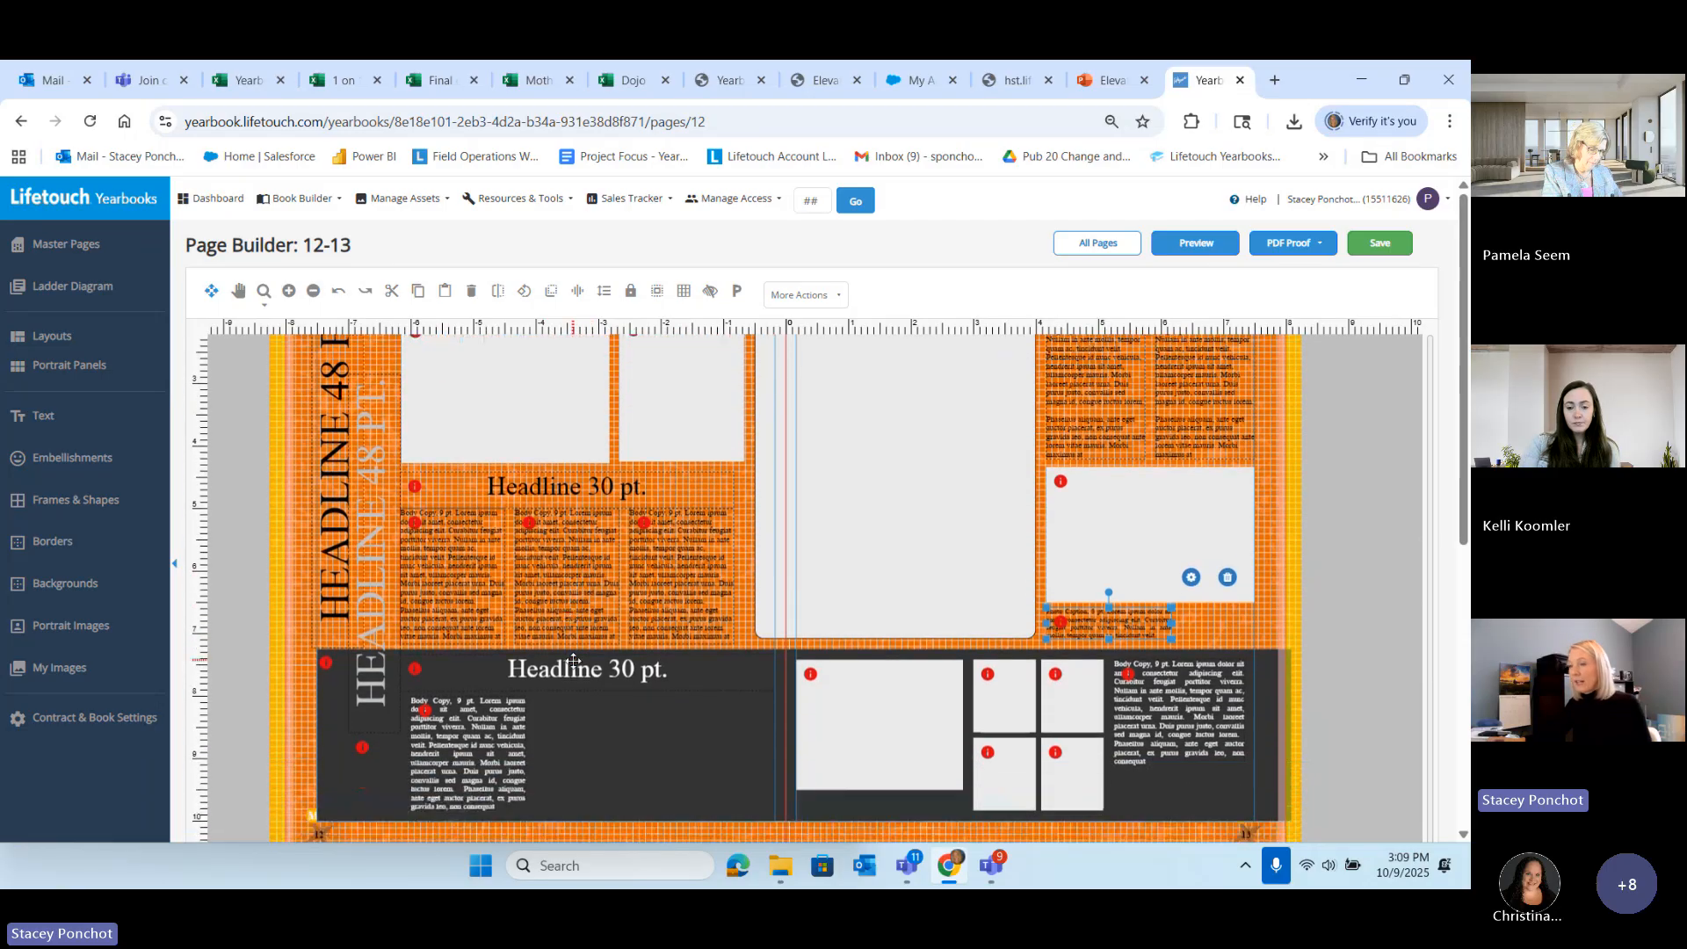
{"action": "left_click", "coordinate": [332, 708]}
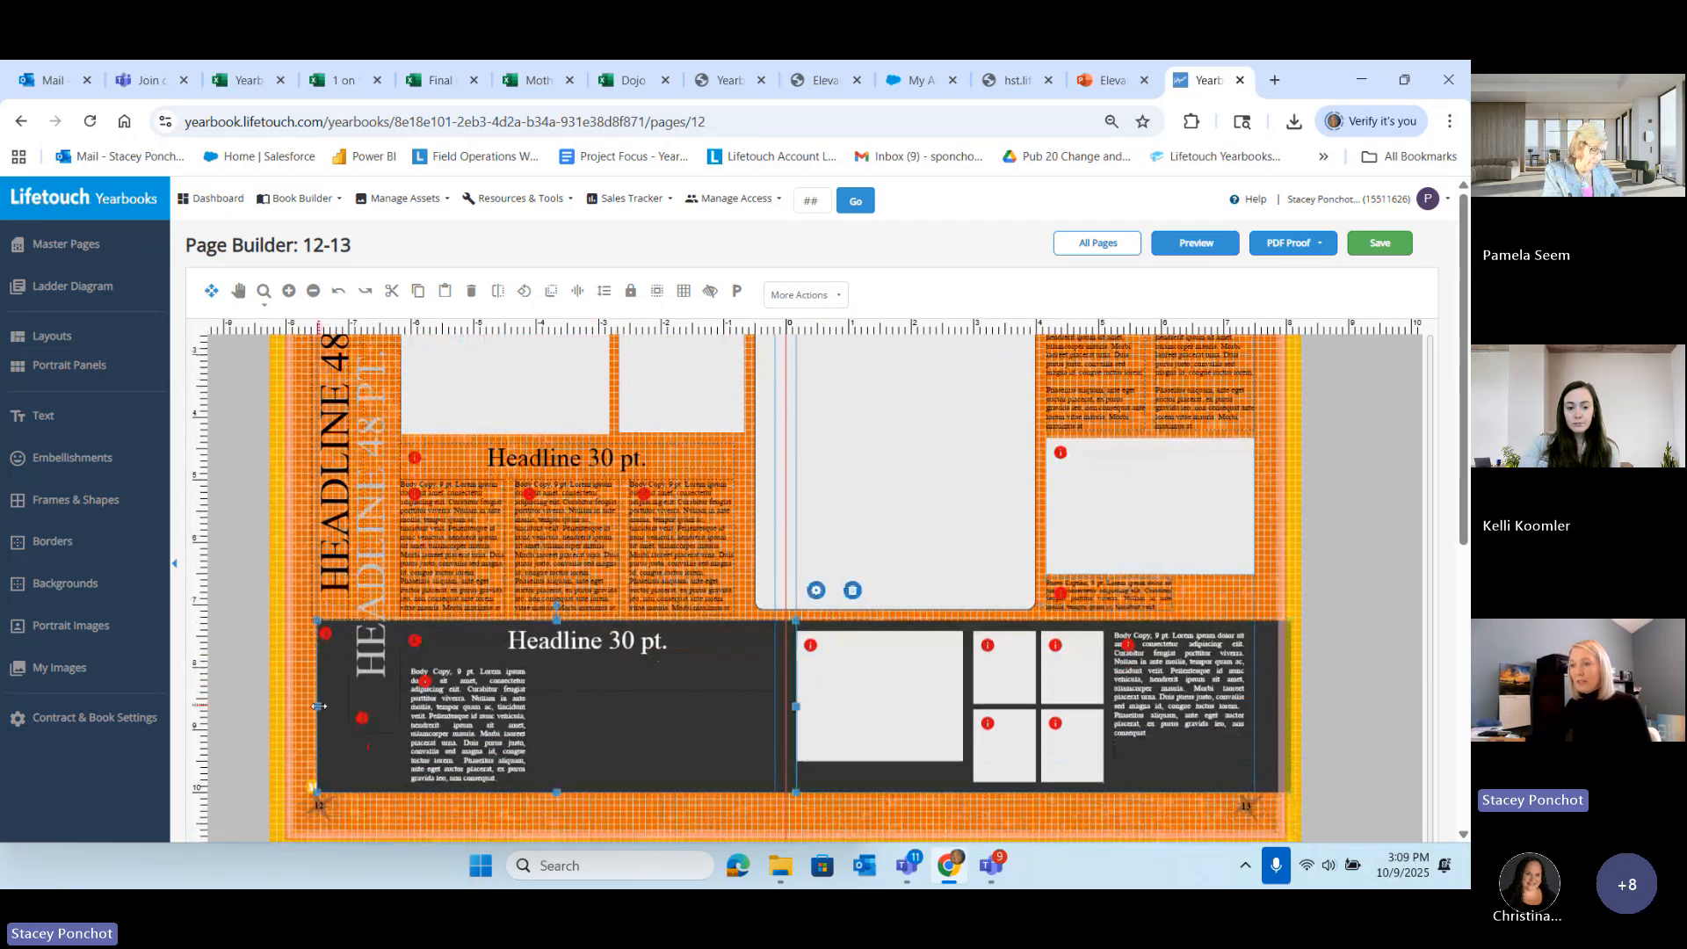
{"action": "left_click_drag", "start_coordinate": [304, 706], "coordinate": [270, 701]}
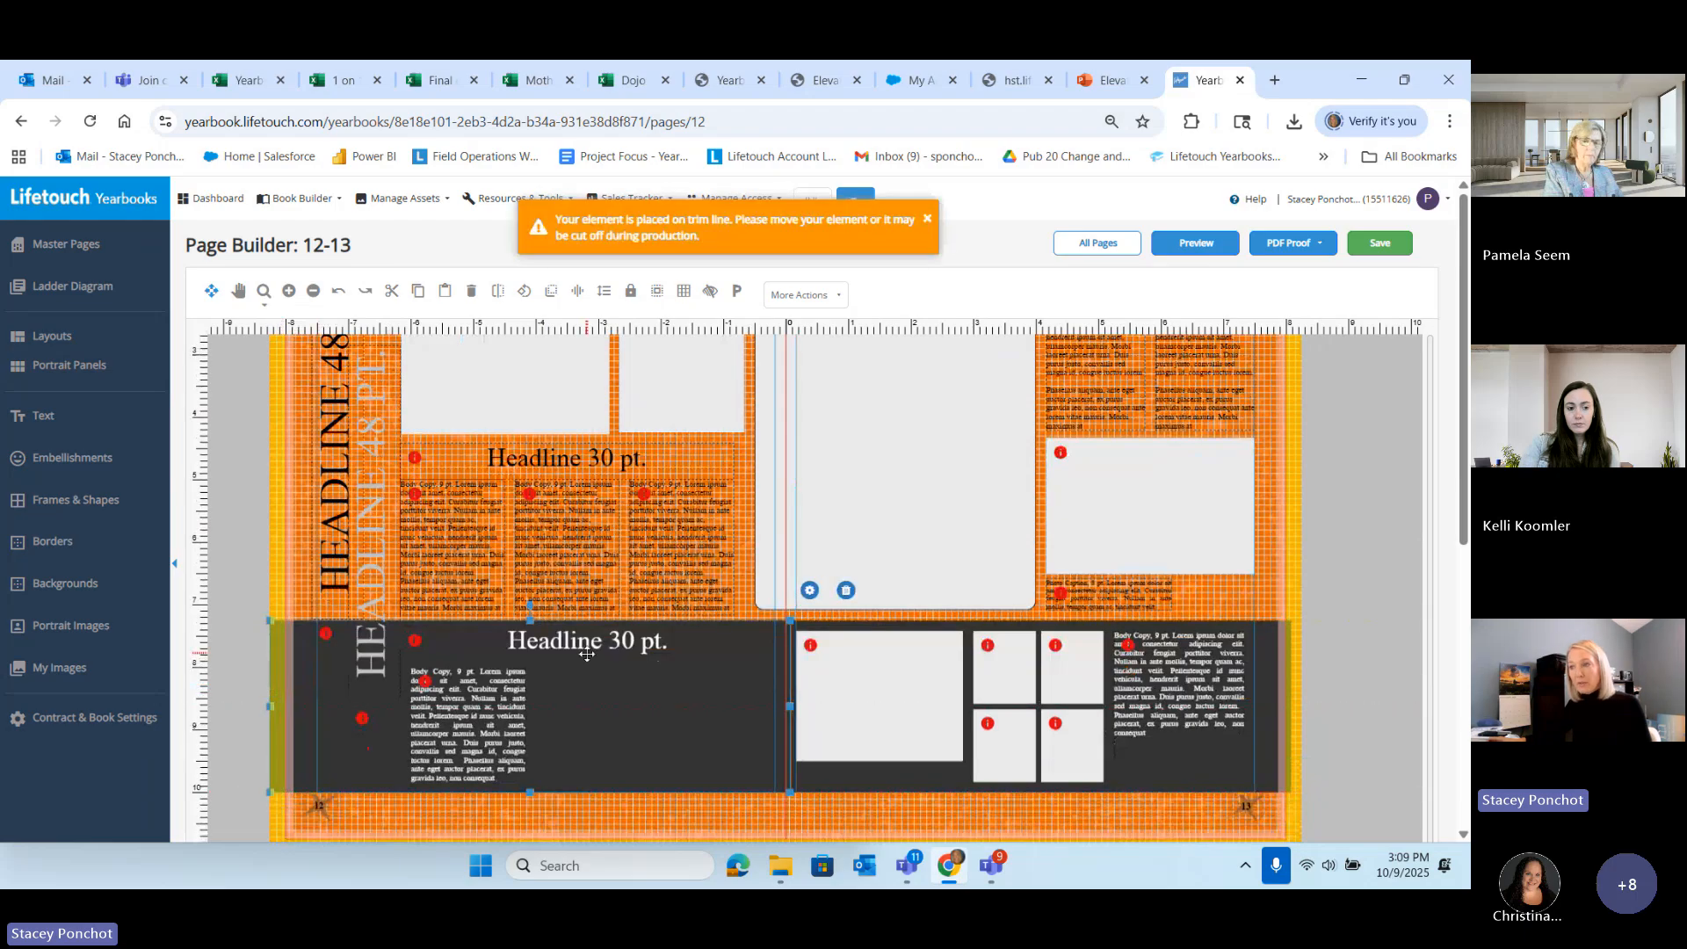
Step: Examine the Tools options for the larger photo box, the dark band and the first body copy column on page 12
{"action": "scroll", "coordinate": [587, 653], "scroll_direction": "up", "scroll_amount": 4}
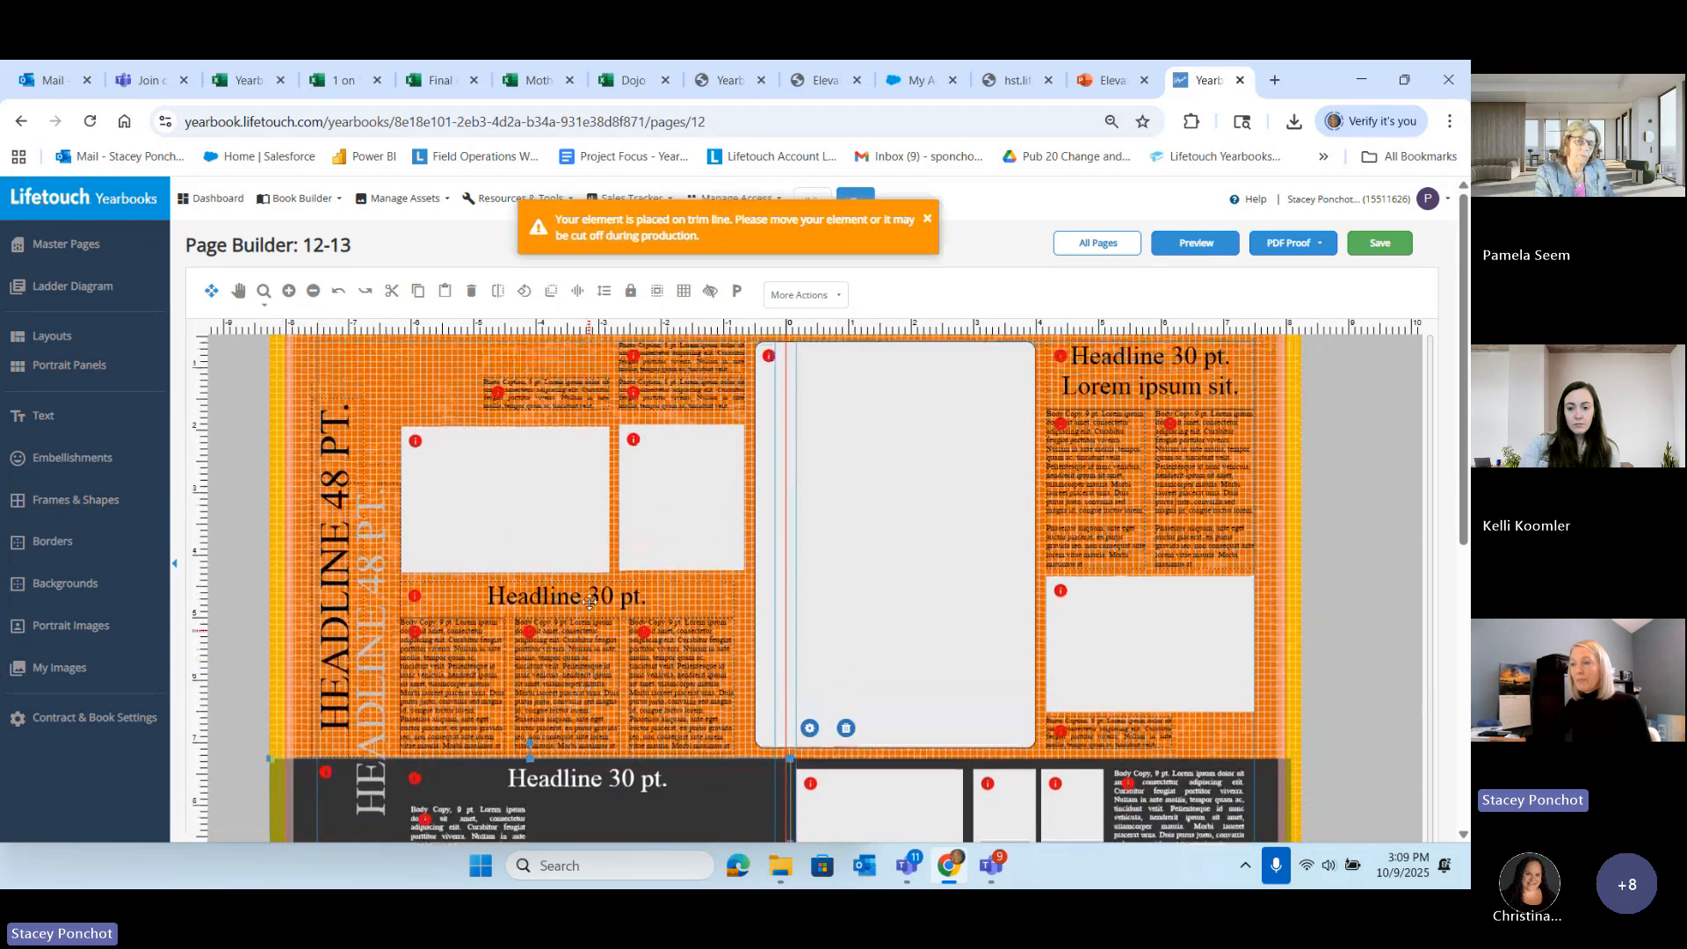
{"action": "left_click", "coordinate": [576, 450]}
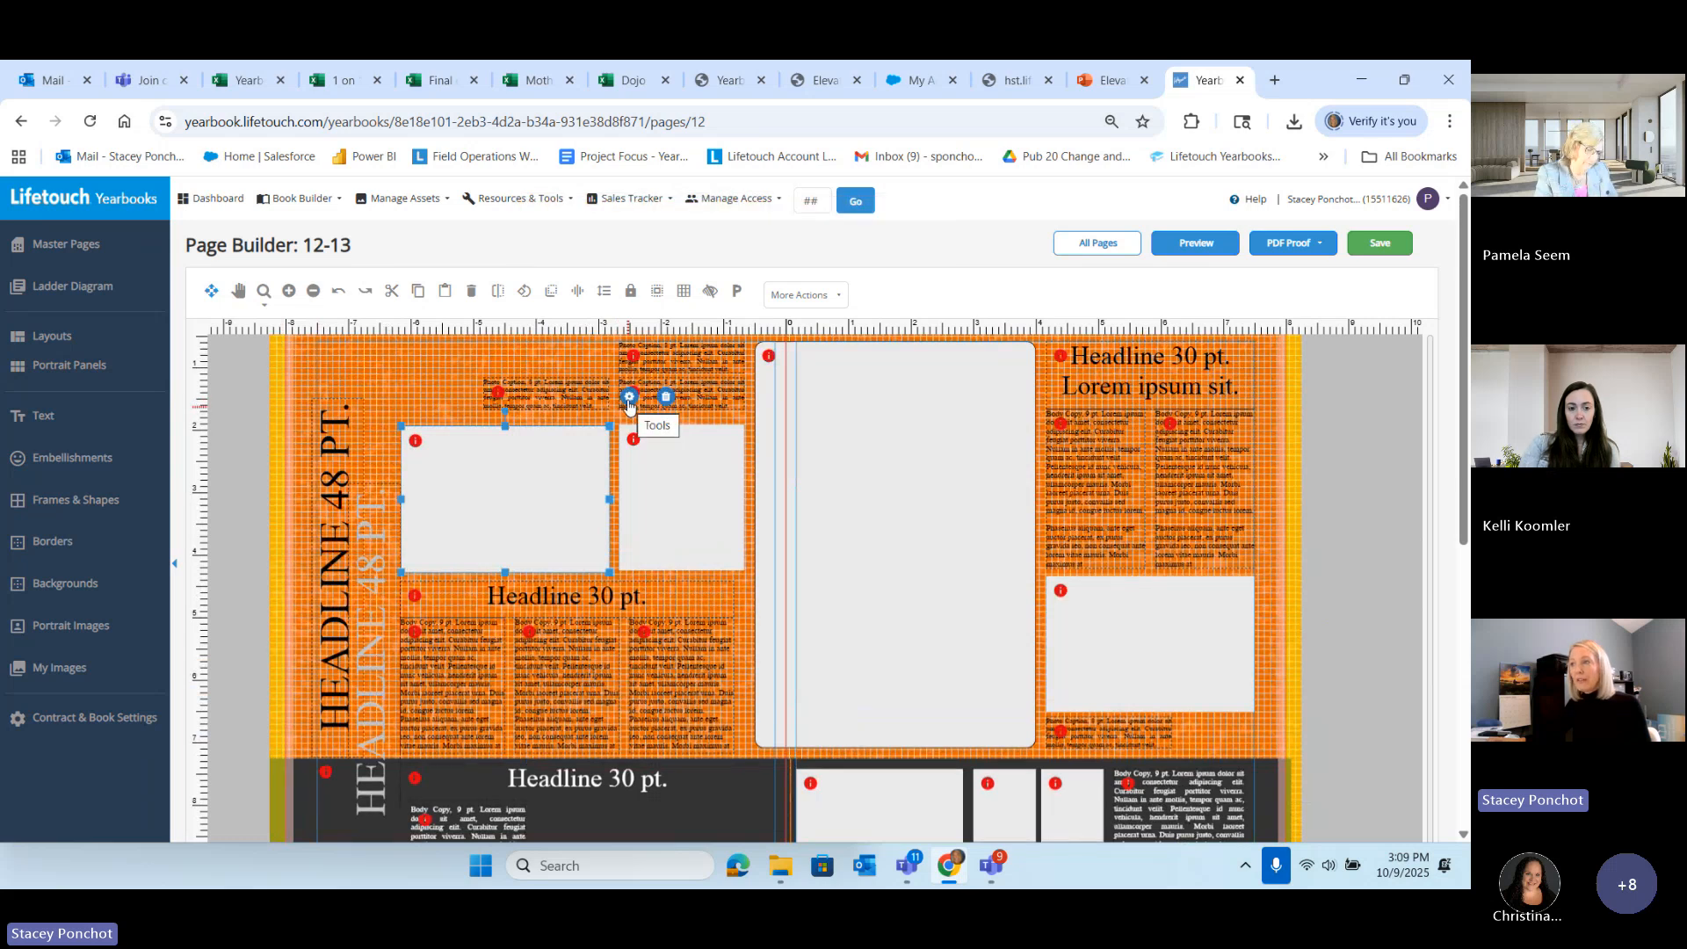
{"action": "left_click", "coordinate": [629, 399]}
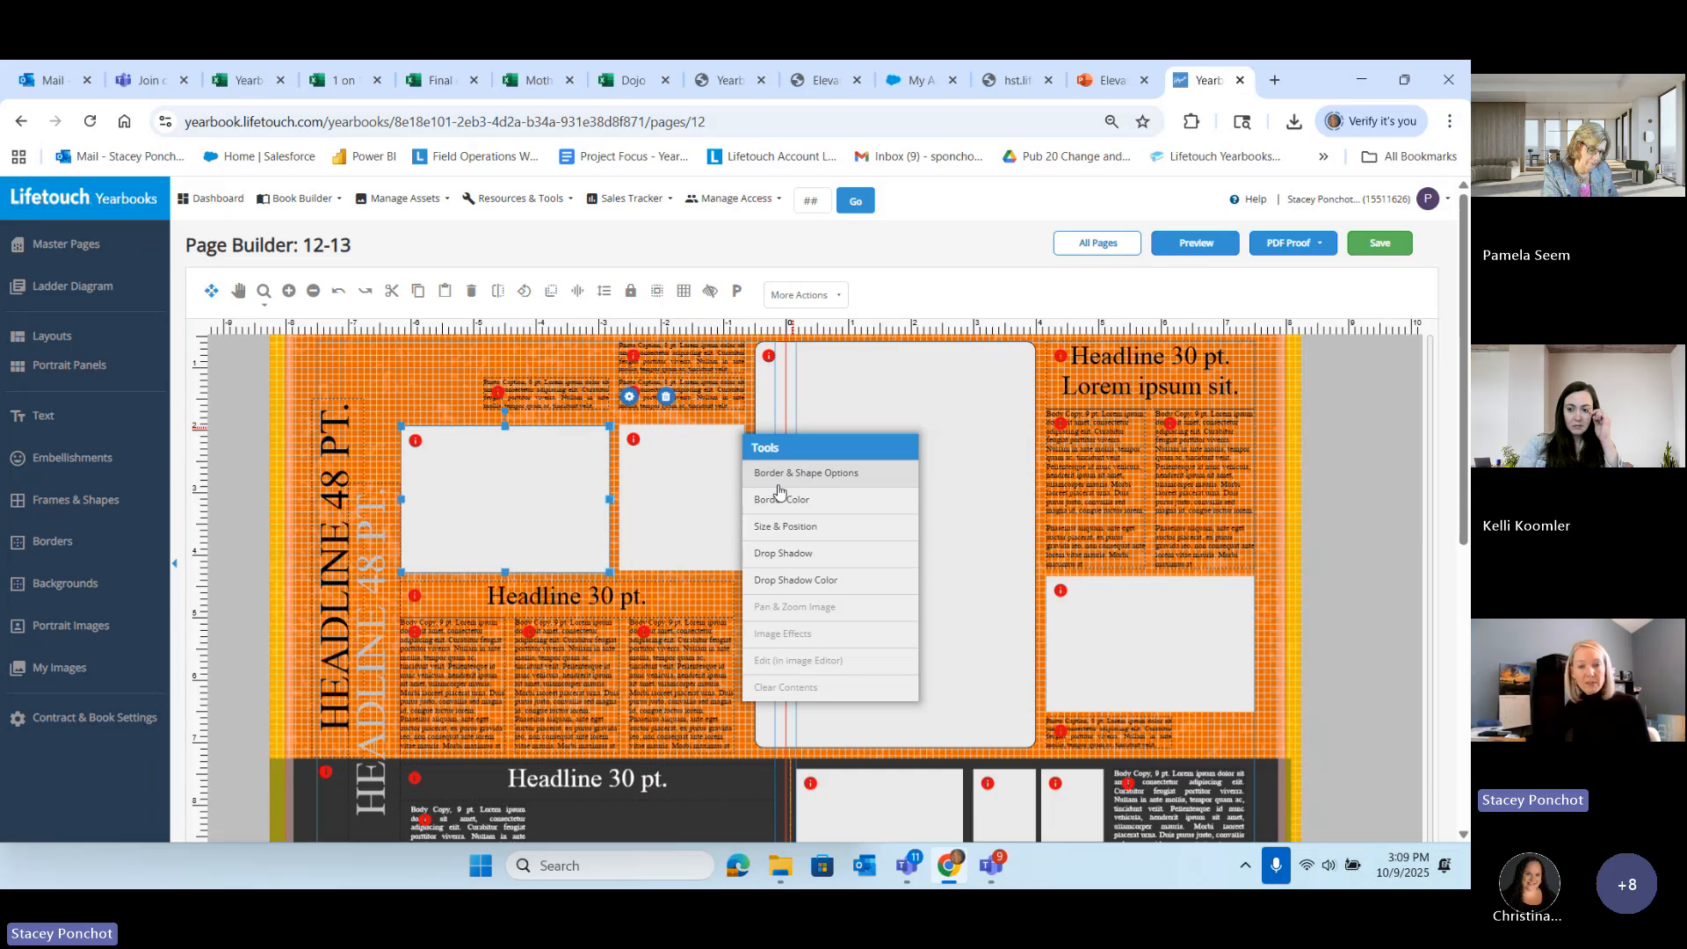
{"action": "left_click", "coordinate": [288, 788]}
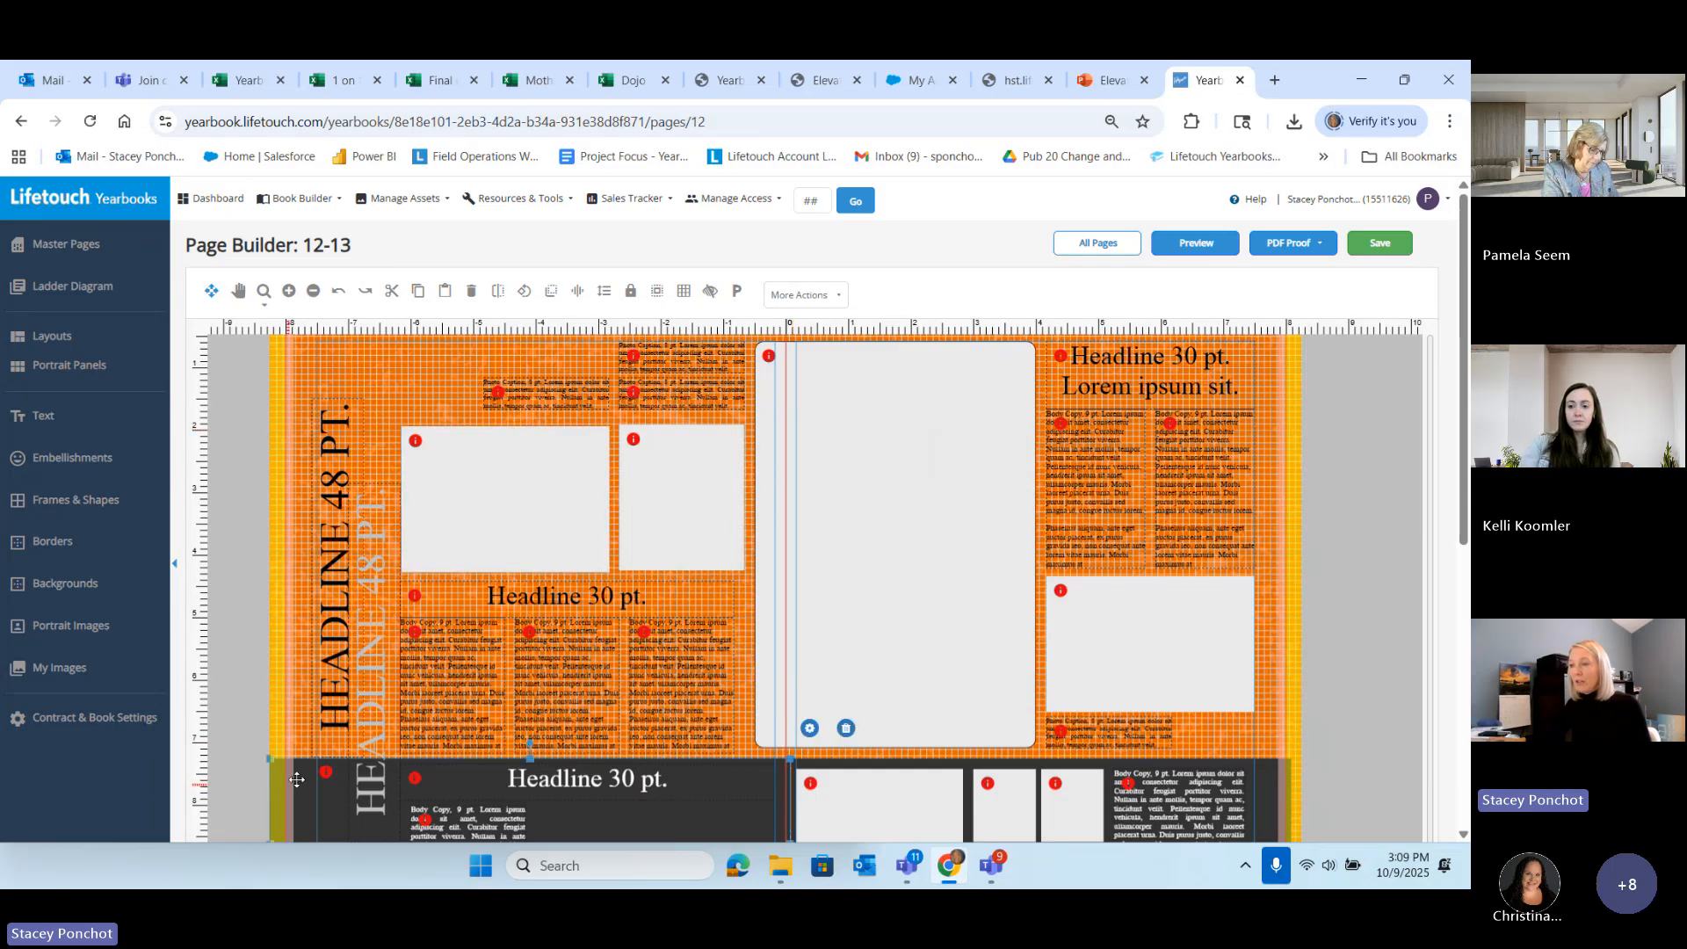
{"action": "left_click", "coordinate": [811, 729]}
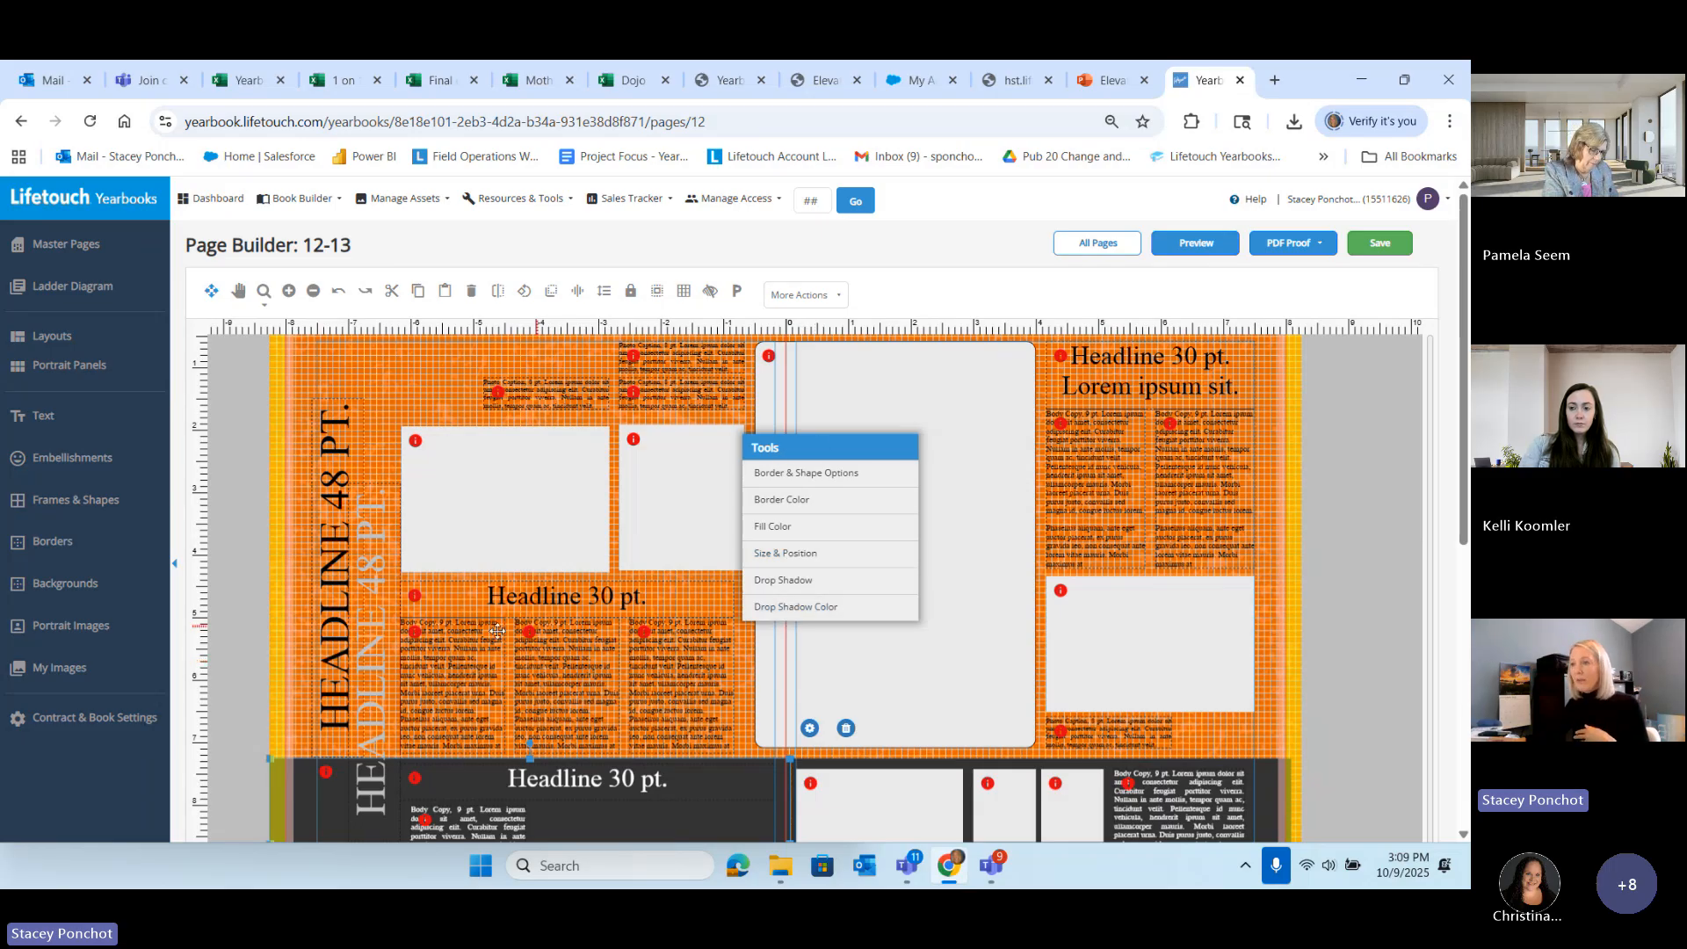
{"action": "left_click", "coordinate": [451, 678]}
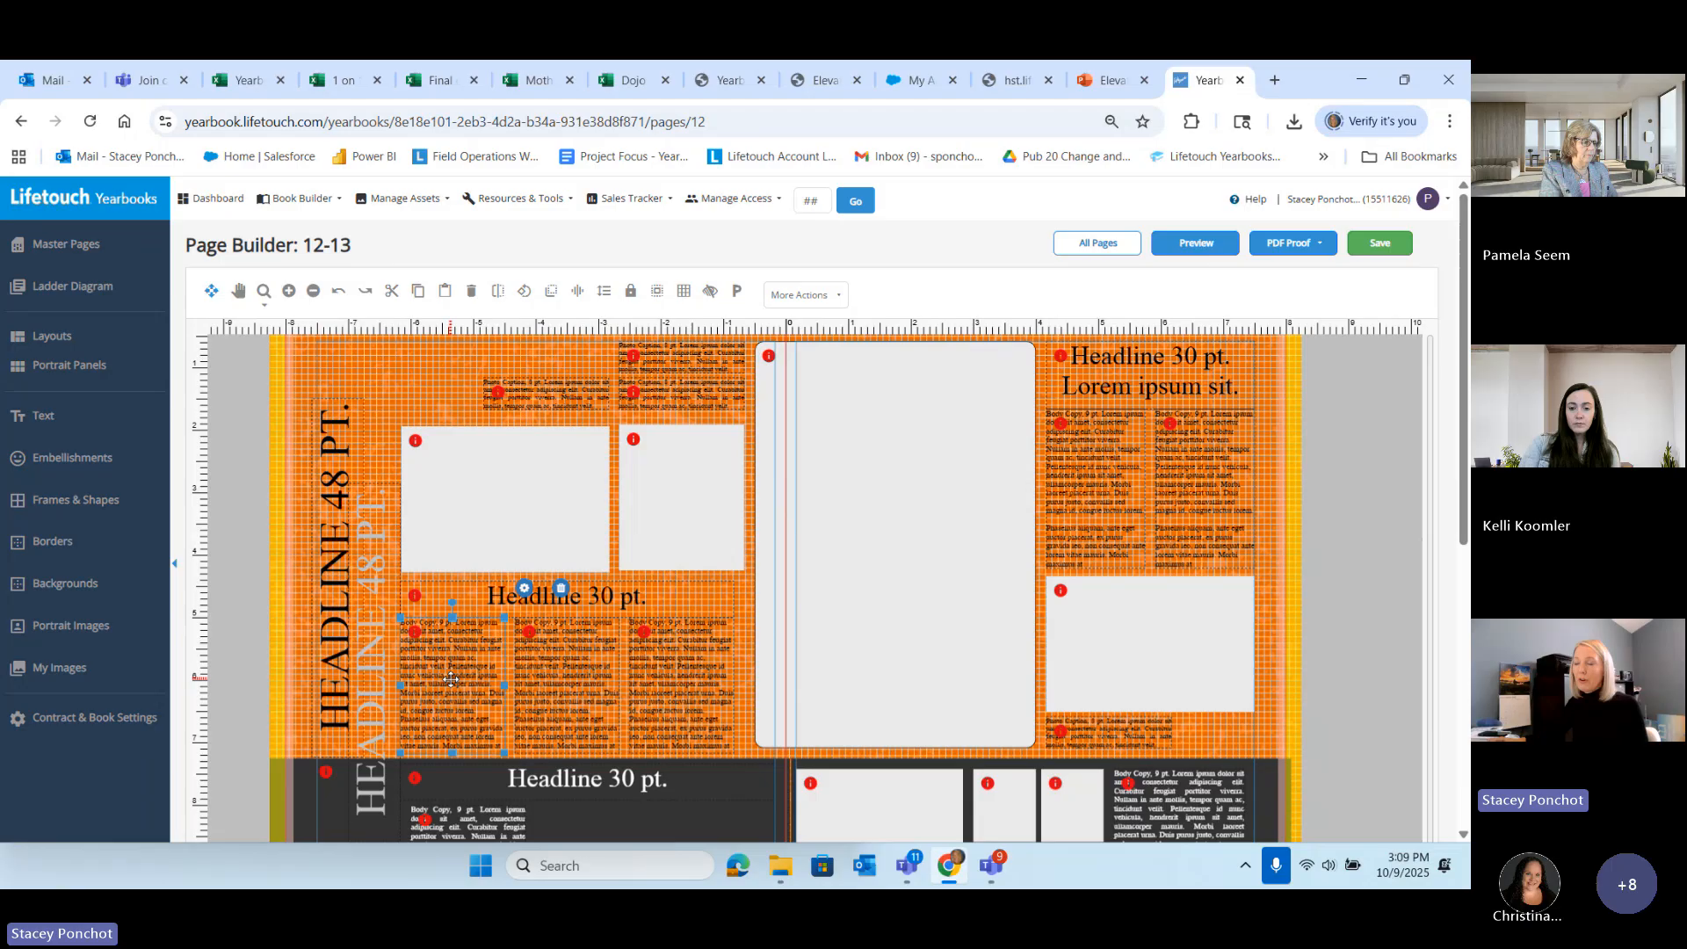
{"action": "left_click", "coordinate": [525, 589]}
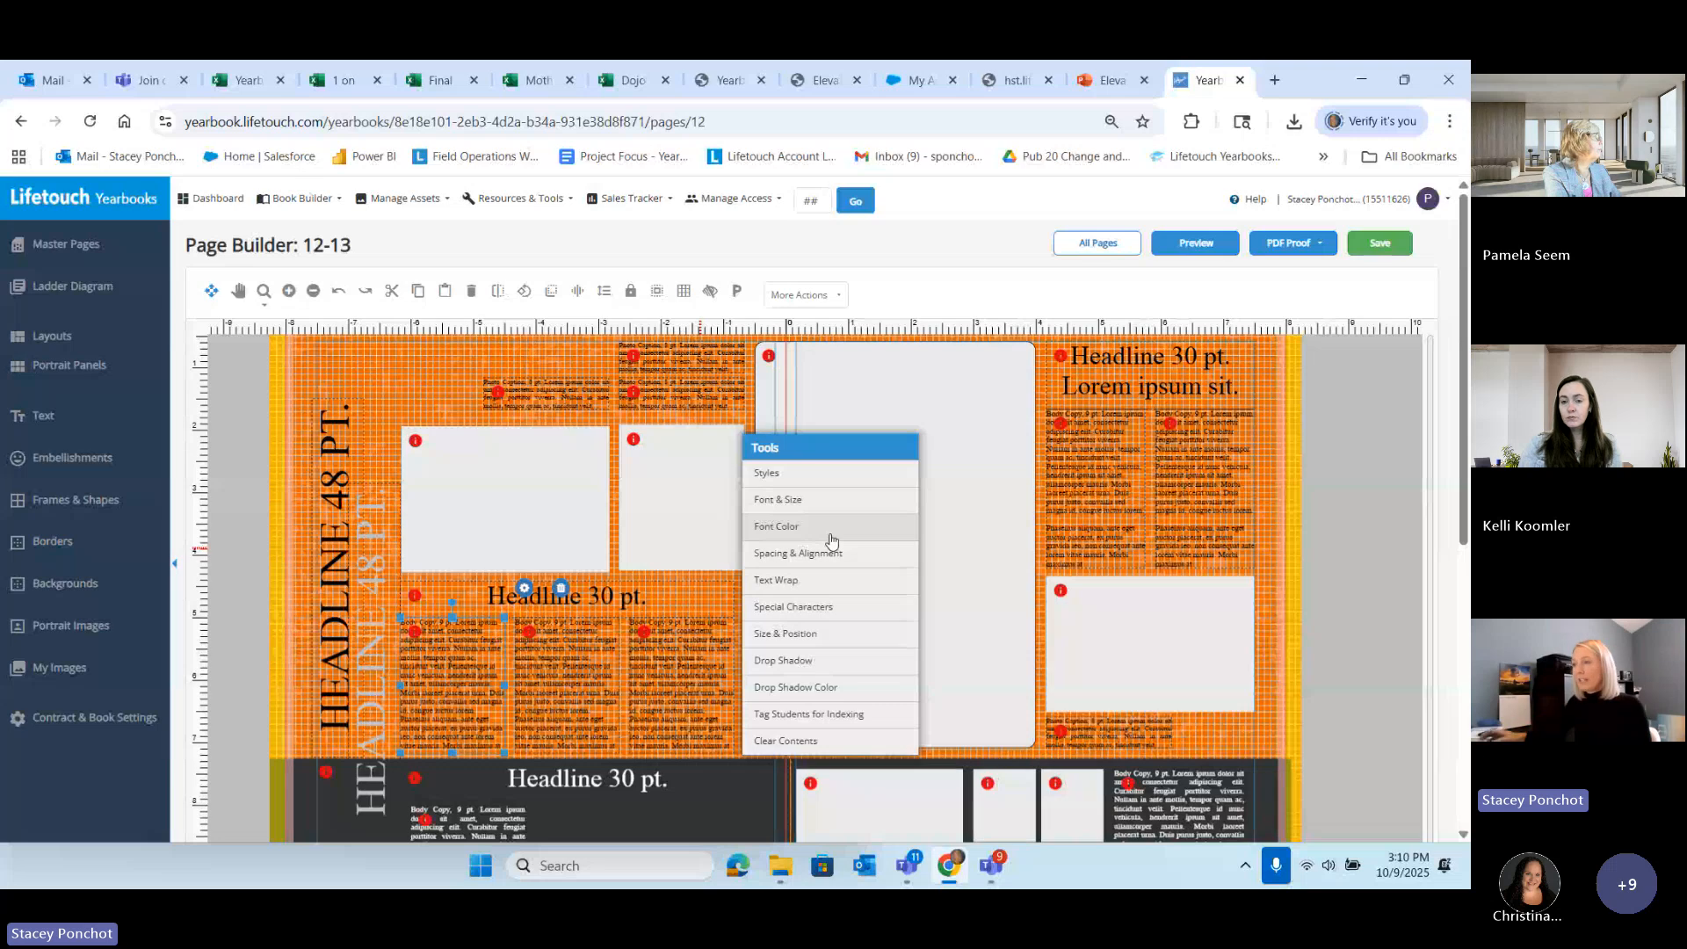
{"action": "left_click", "coordinate": [311, 494]}
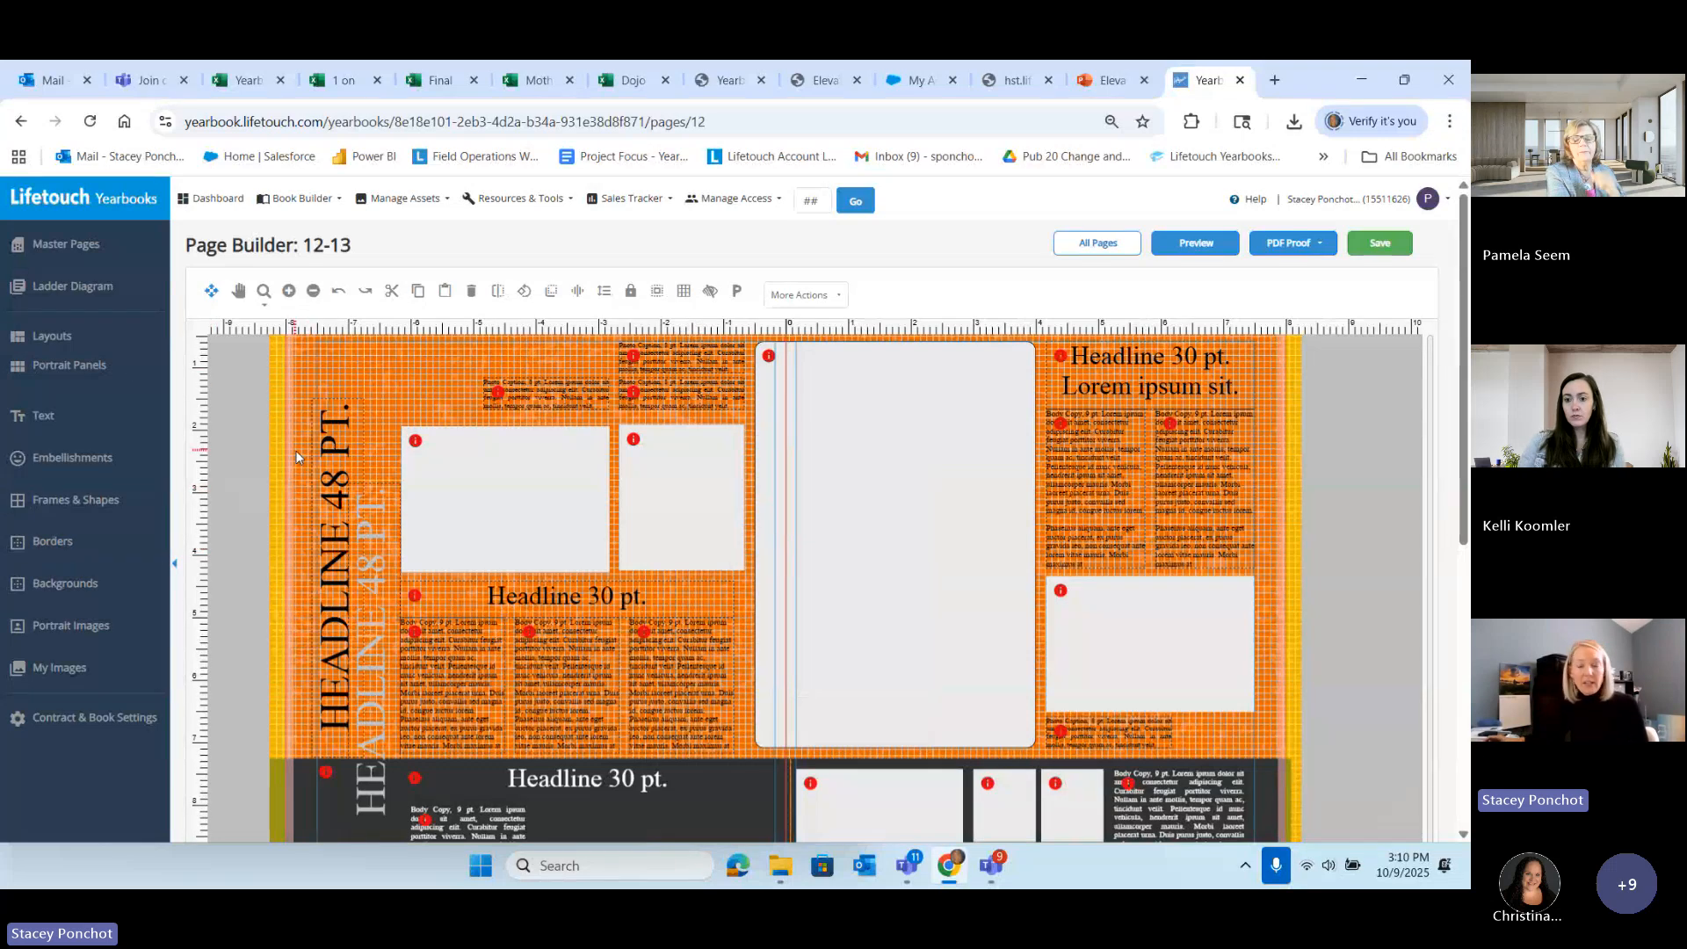
{"action": "left_click", "coordinate": [314, 290]}
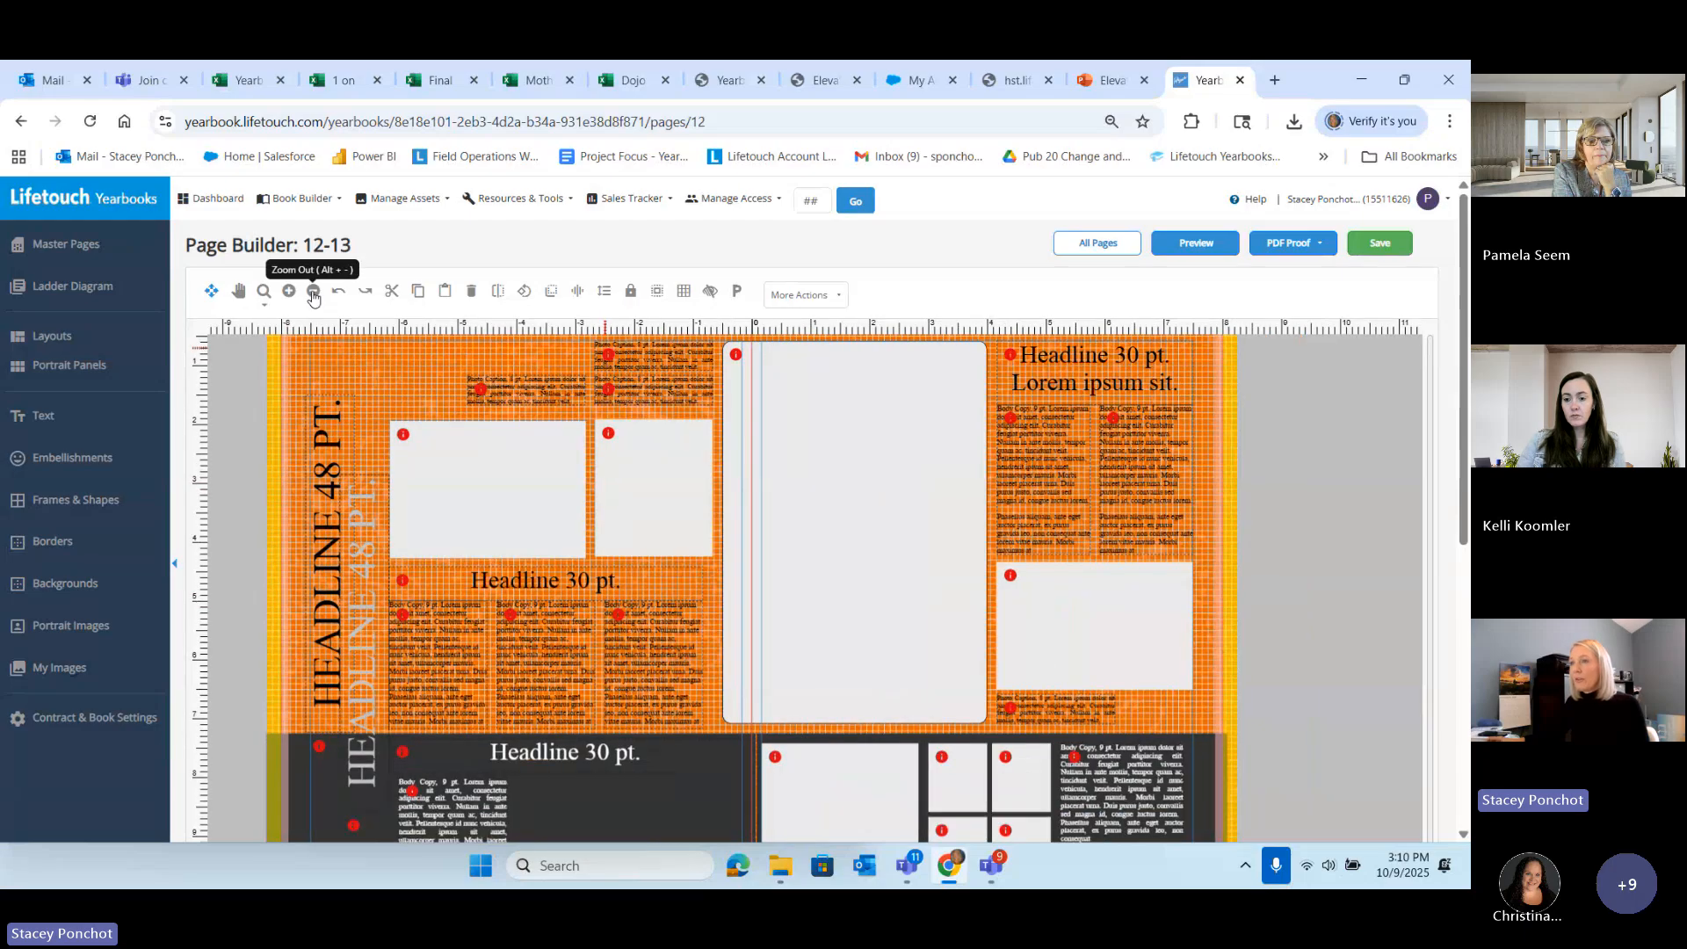
Step: Browse the Activity Layouts to examine the available double-page templates for the 12-13 spread
{"action": "left_click", "coordinate": [313, 291]}
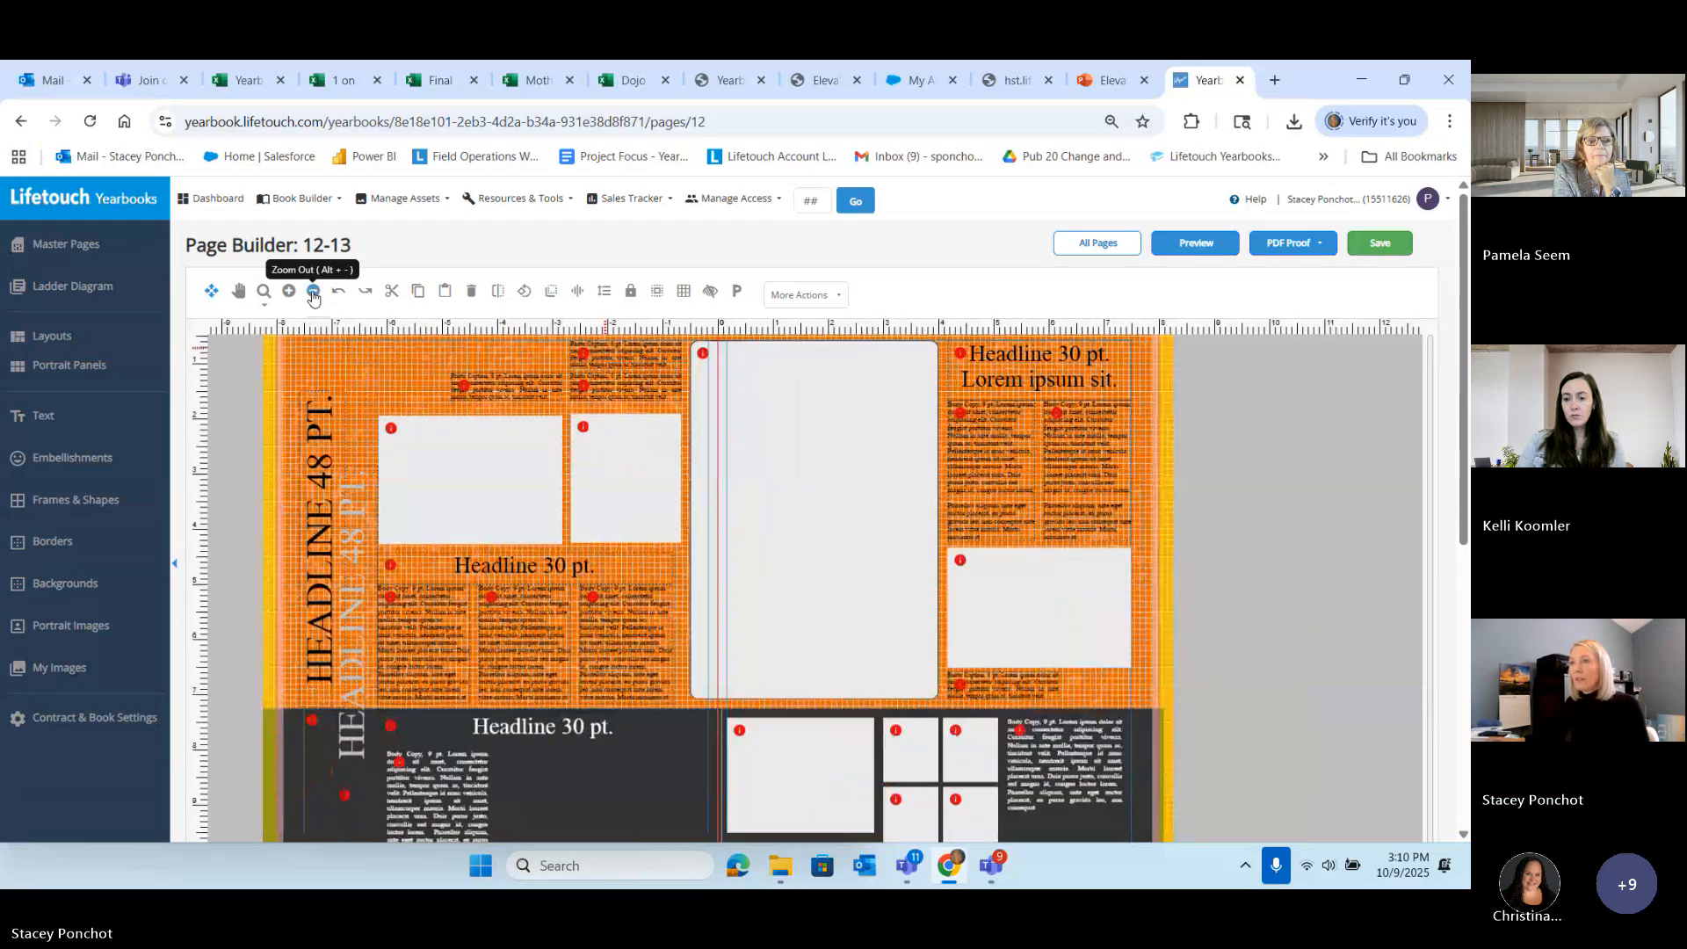
{"action": "left_click", "coordinate": [313, 292]}
{"action": "left_click", "coordinate": [314, 292]}
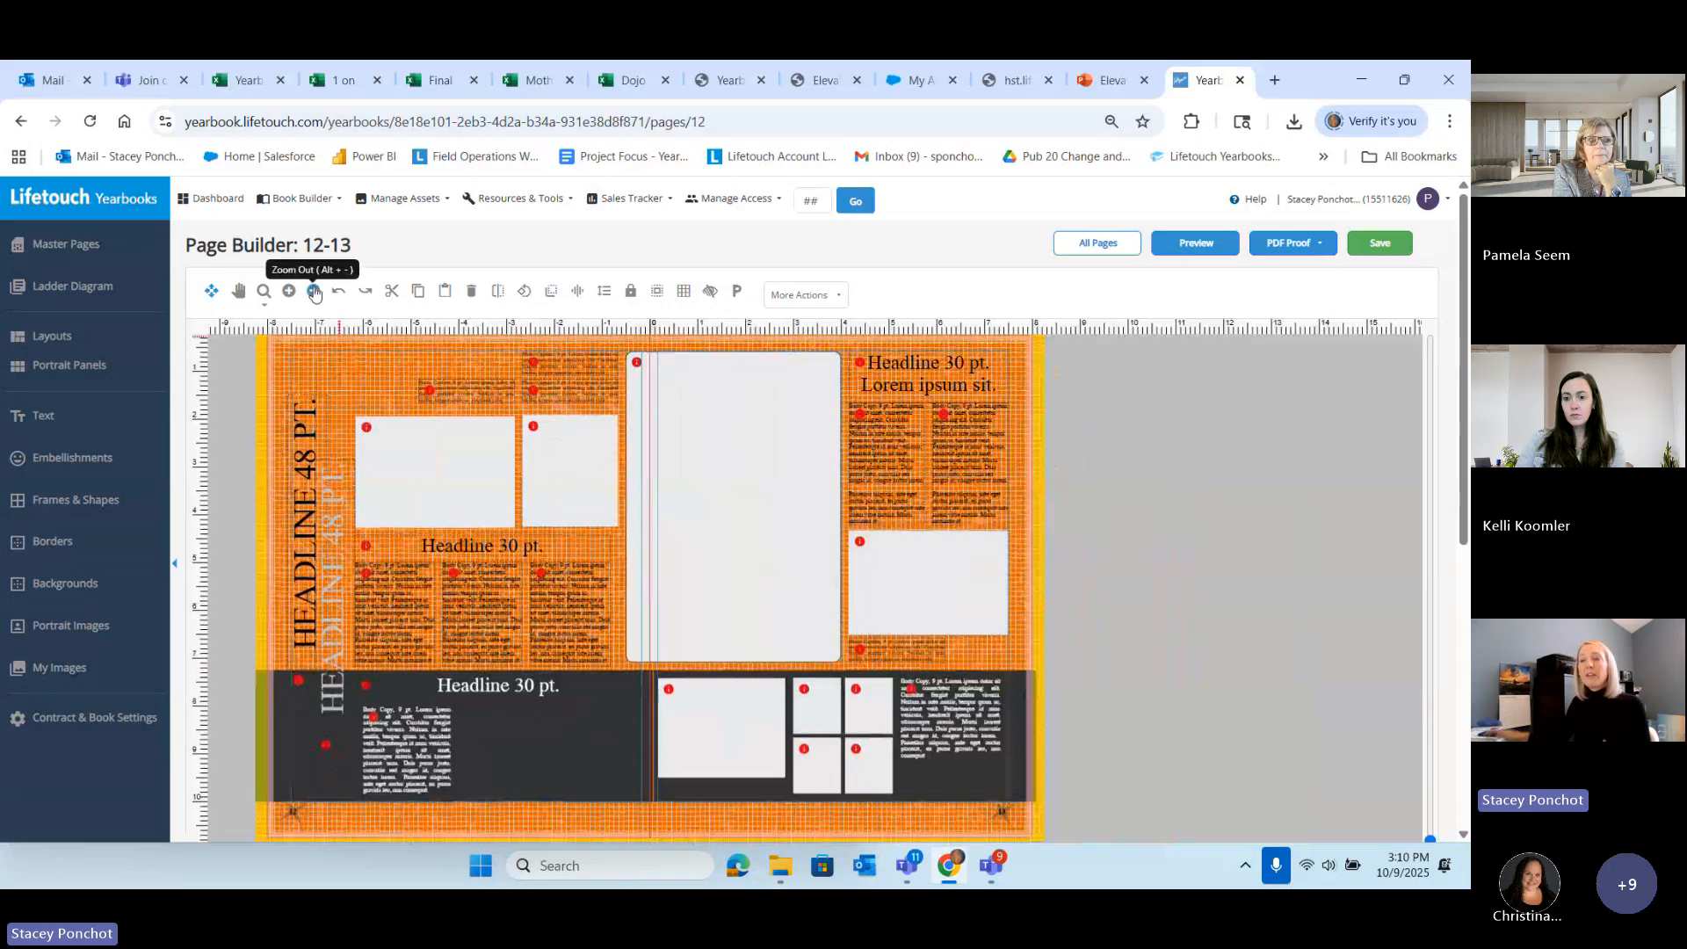
{"action": "left_click", "coordinate": [314, 292]}
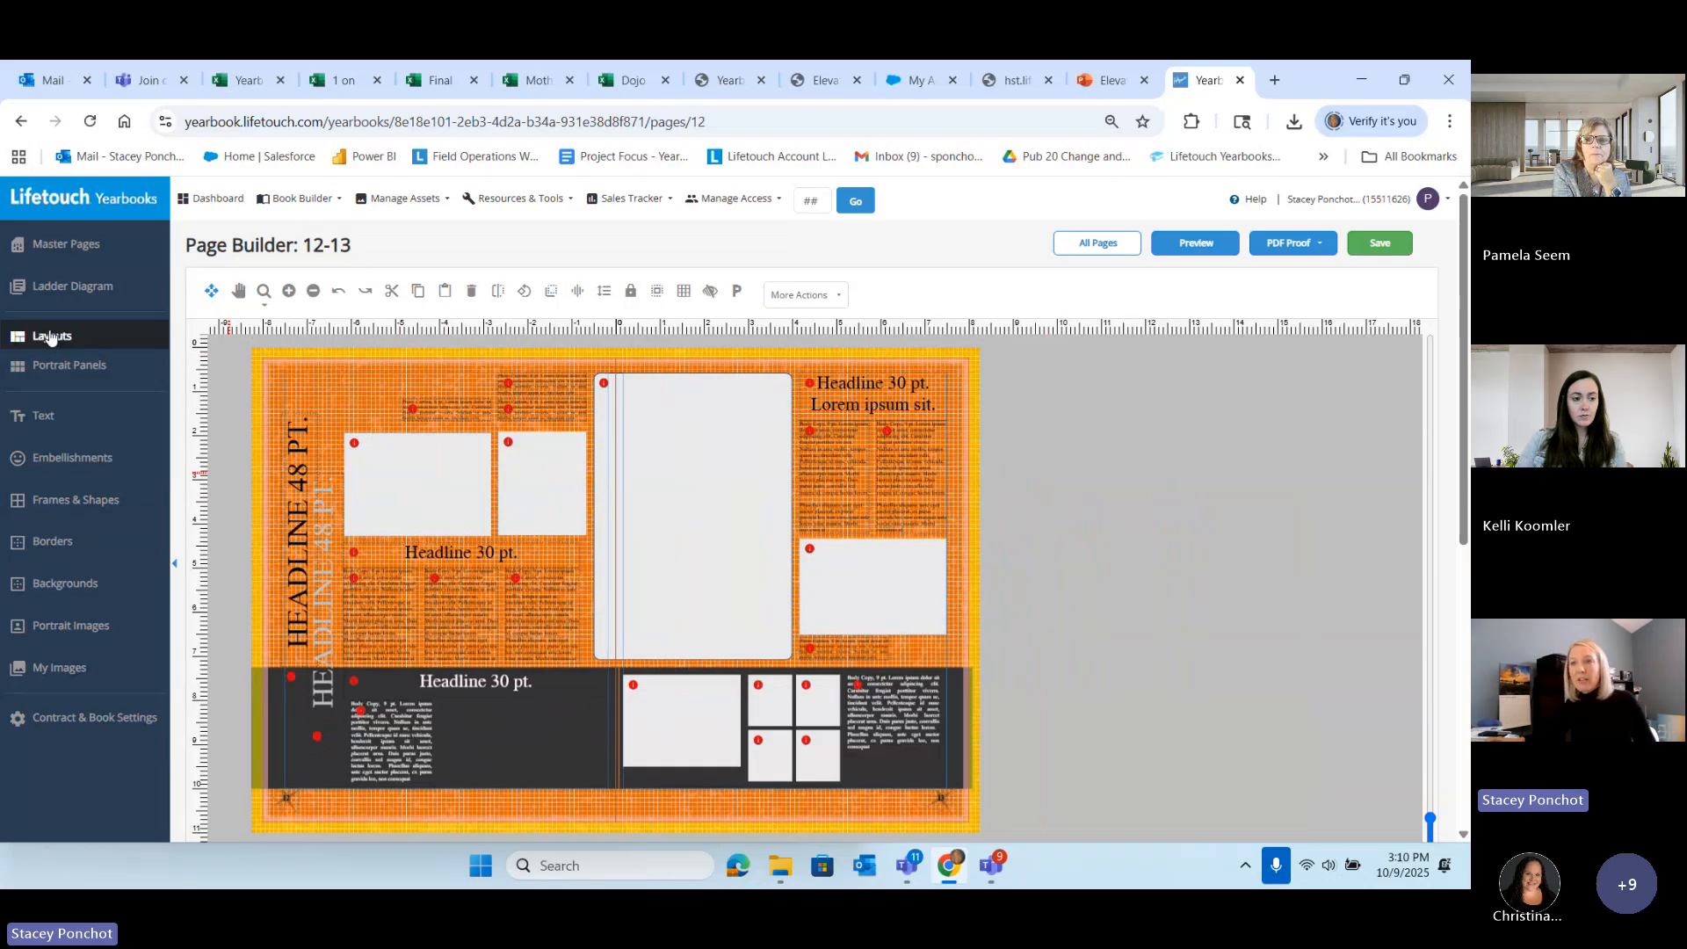
{"action": "left_click", "coordinate": [50, 337]}
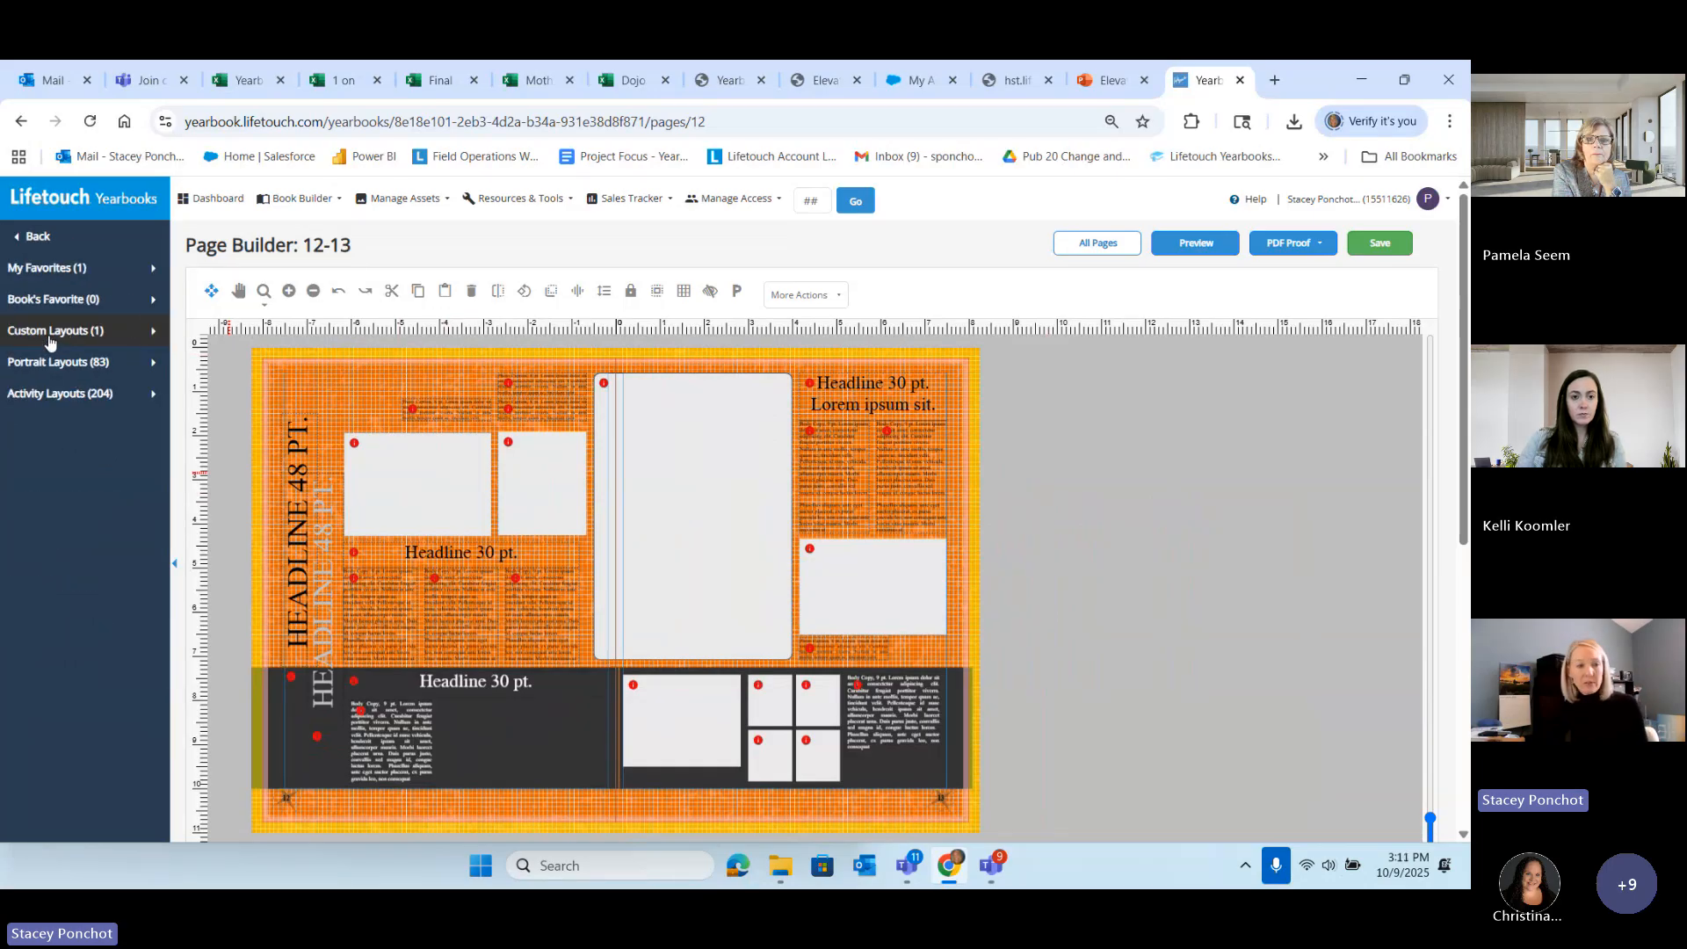
{"action": "left_click", "coordinate": [63, 395]}
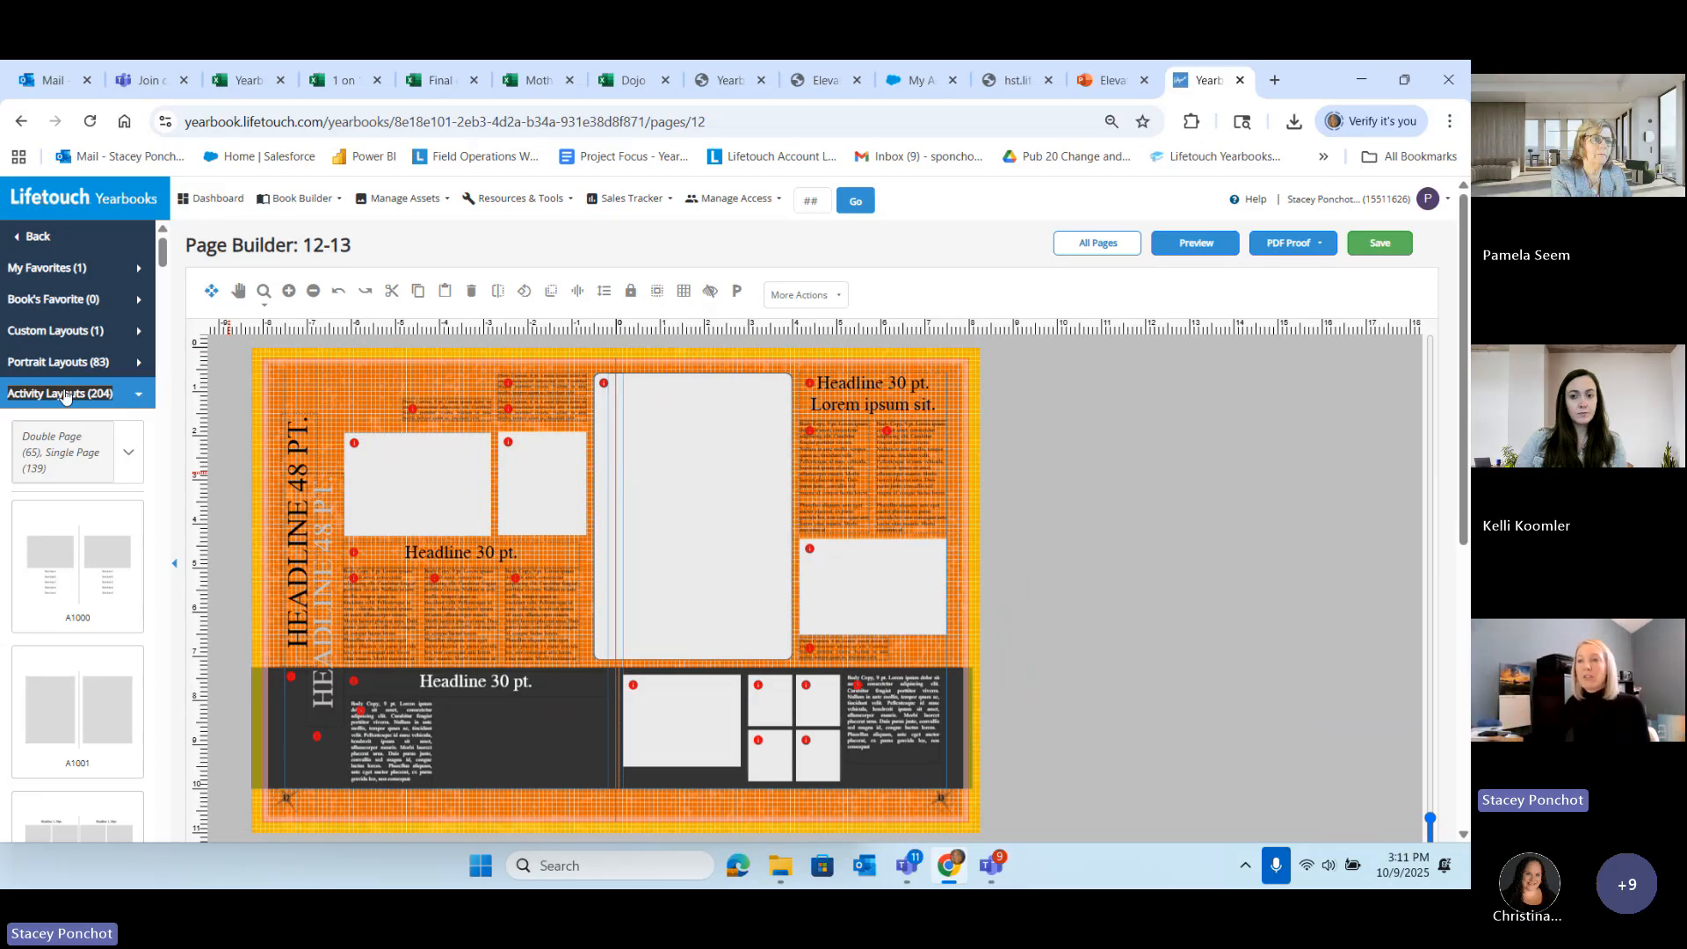
{"action": "scroll", "coordinate": [96, 705], "scroll_direction": "down", "scroll_amount": 6}
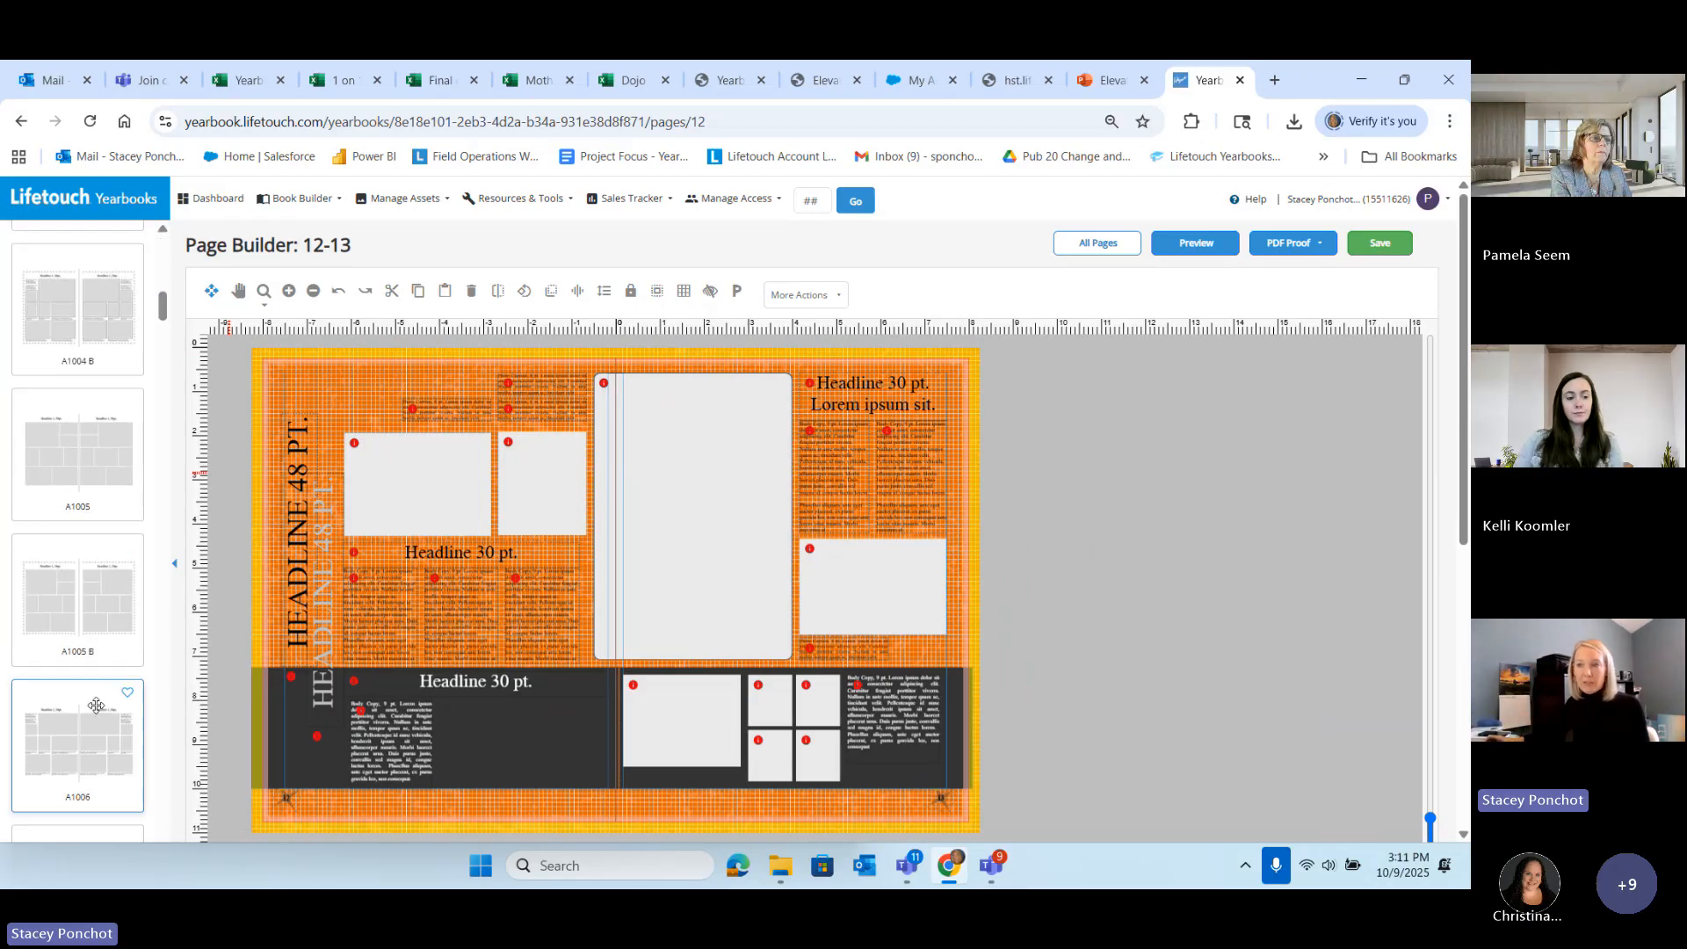
{"action": "scroll", "coordinate": [96, 706], "scroll_direction": "up", "scroll_amount": 2}
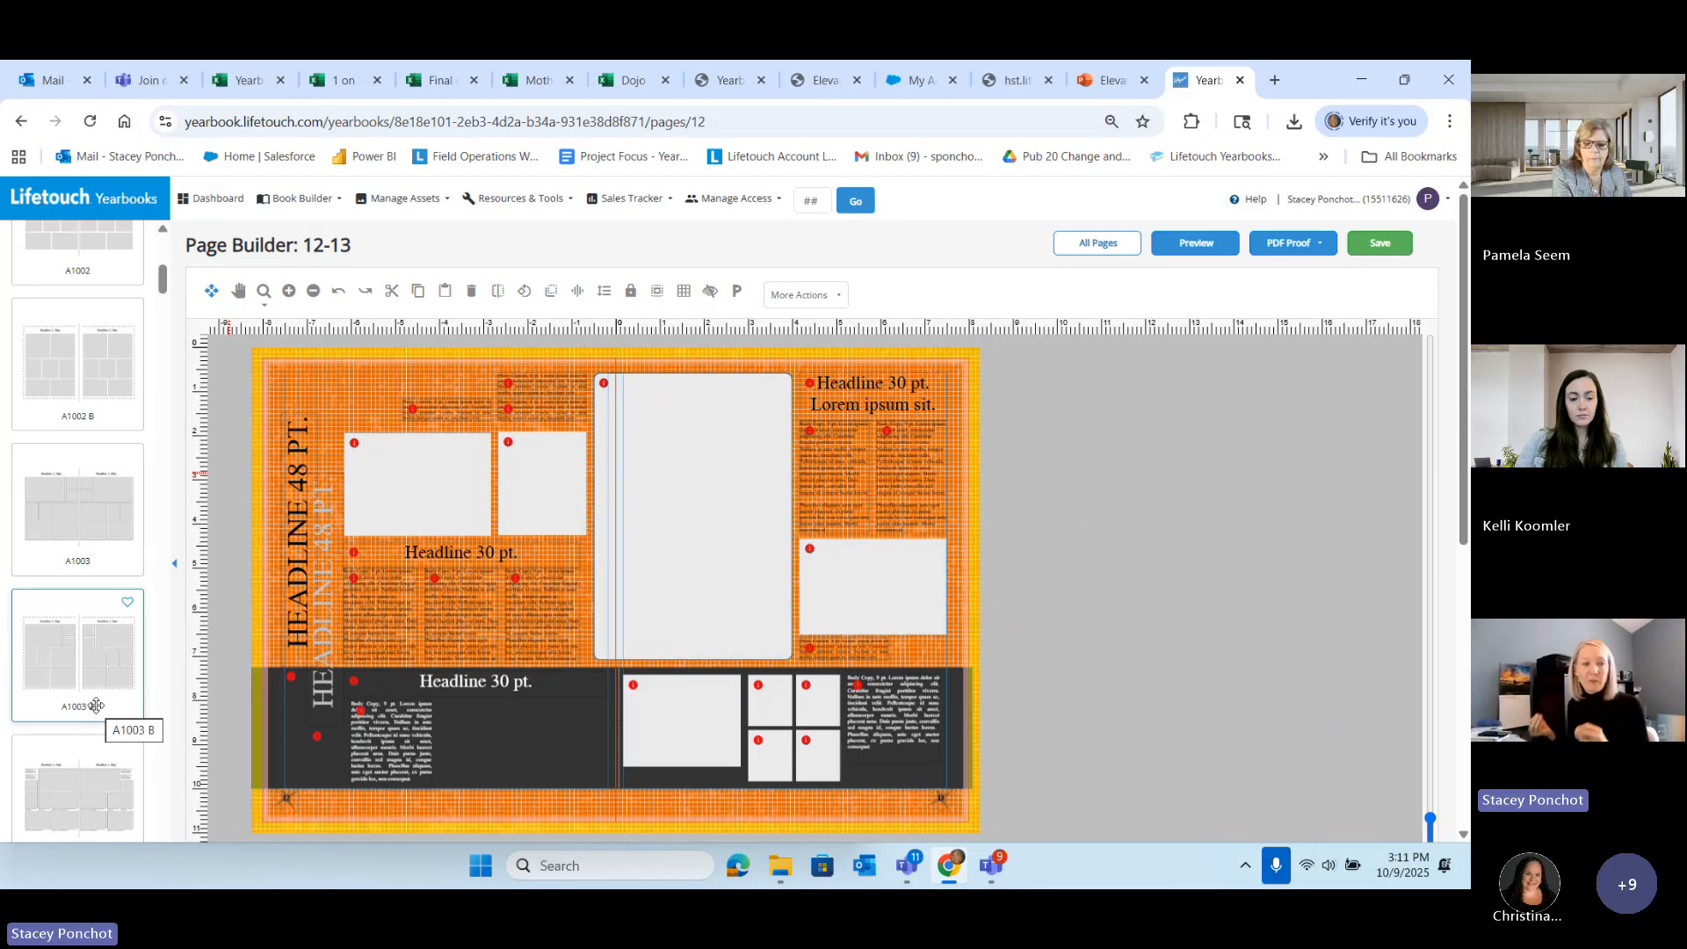
{"action": "scroll", "coordinate": [70, 667], "scroll_direction": "down", "scroll_amount": 8}
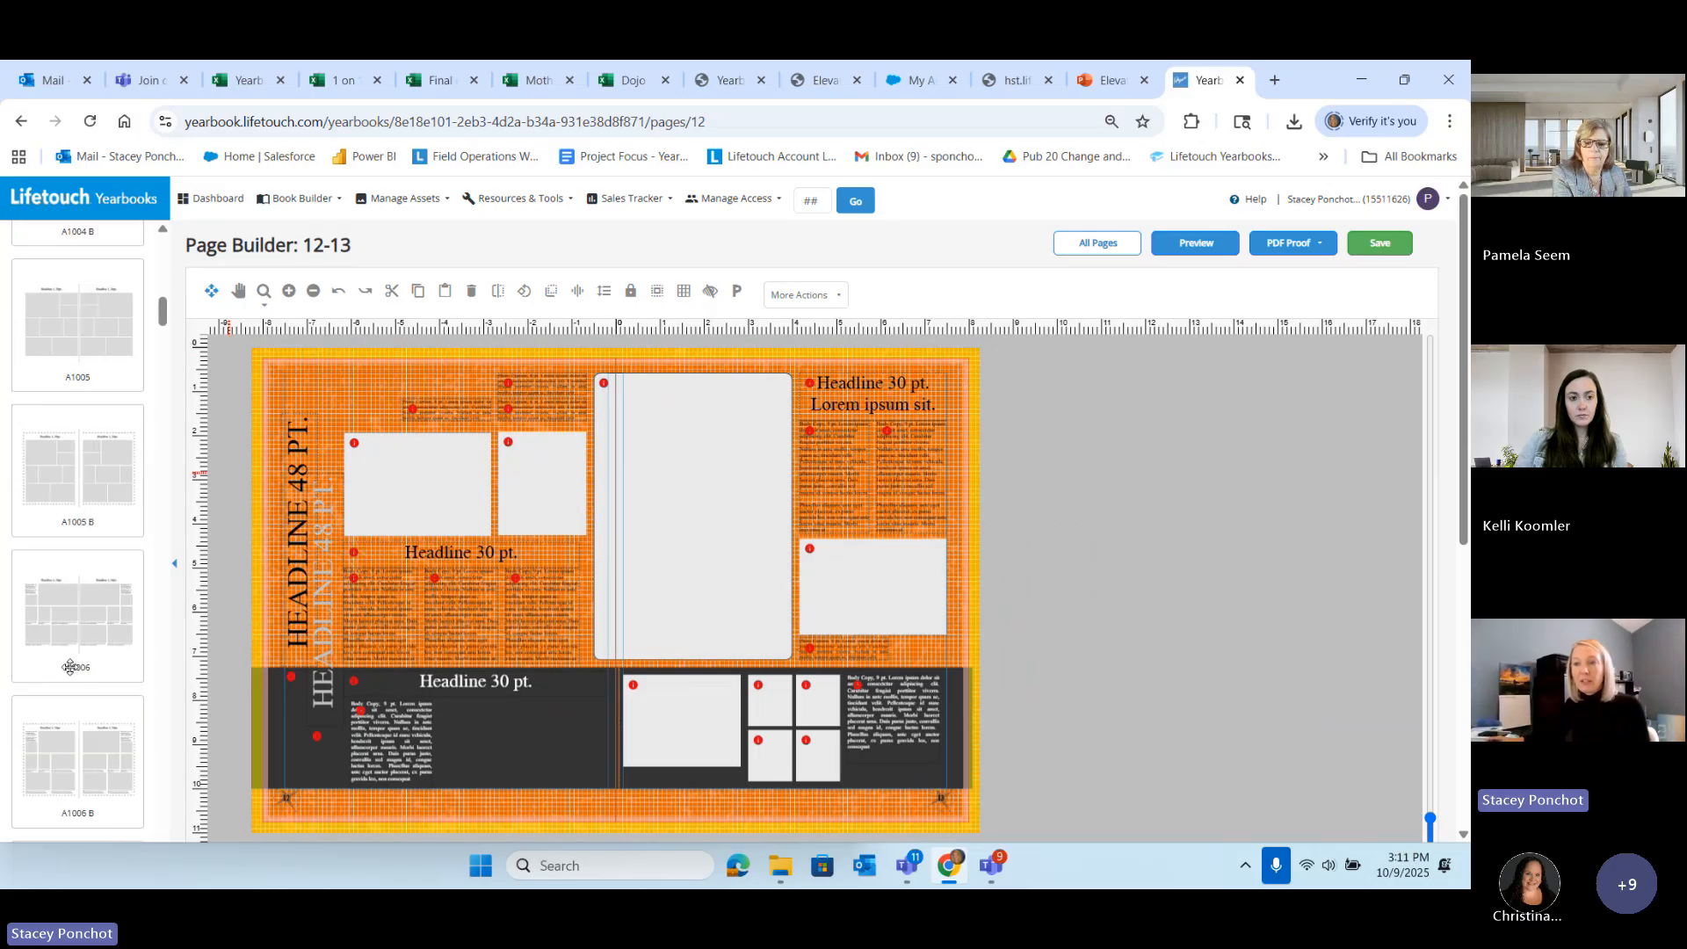
{"action": "scroll", "coordinate": [70, 615], "scroll_direction": "down", "scroll_amount": 10}
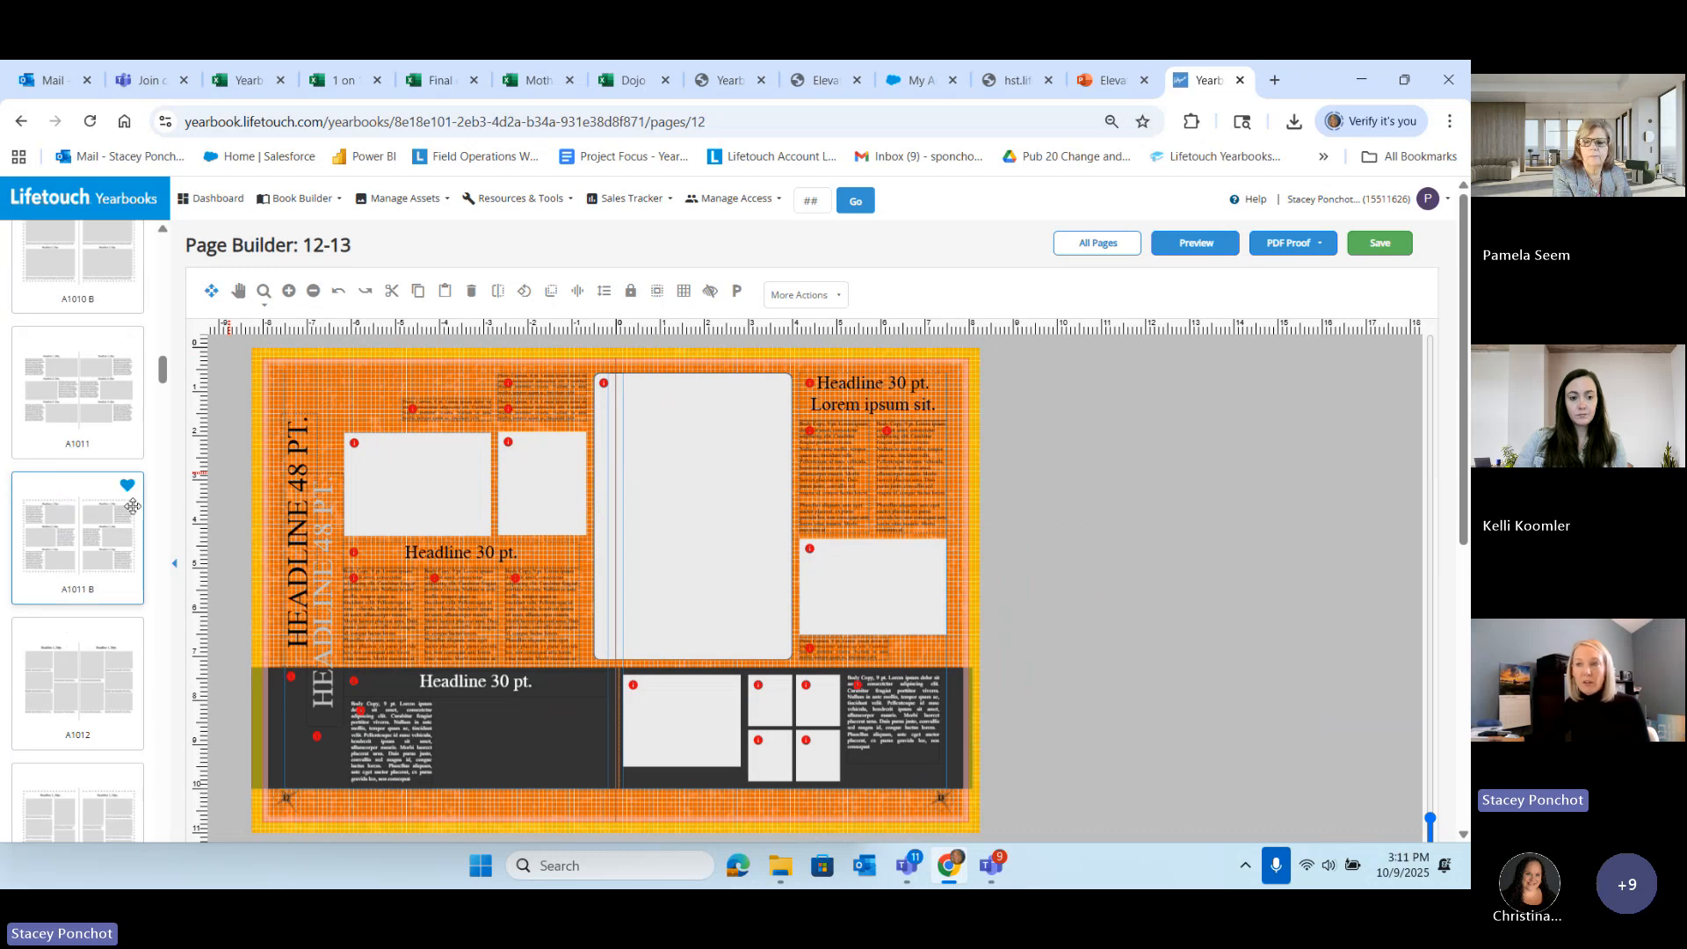
{"action": "scroll", "coordinate": [130, 588], "scroll_direction": "up", "scroll_amount": 15}
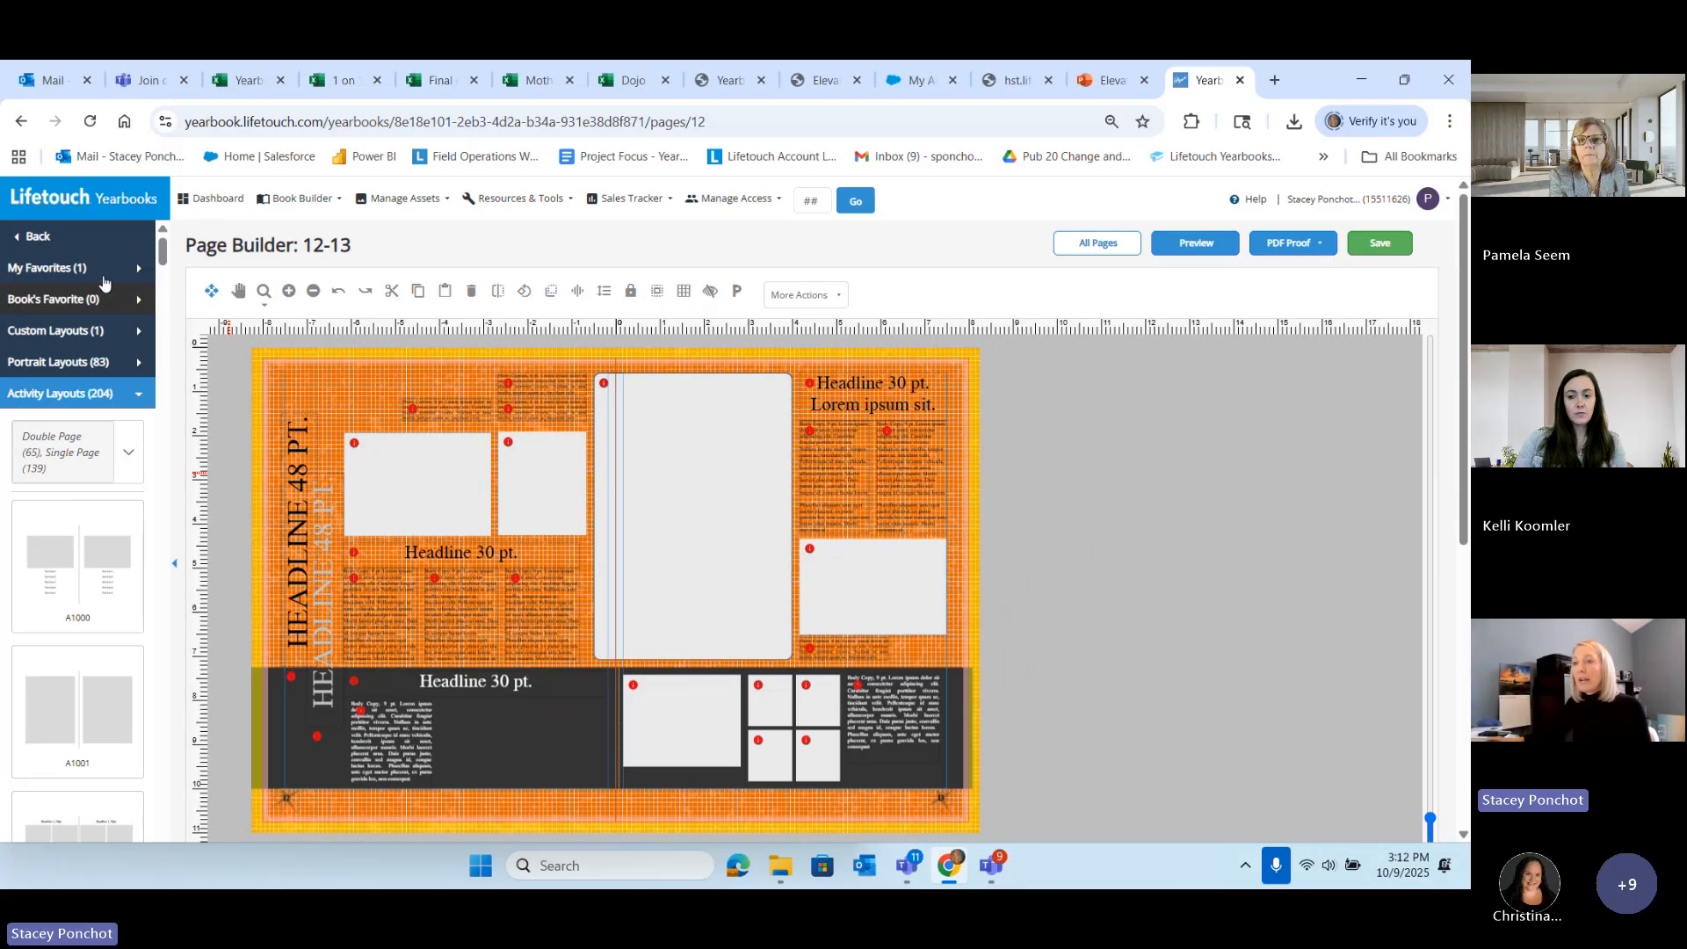
{"action": "scroll", "coordinate": [77, 563], "scroll_direction": "down", "scroll_amount": 5}
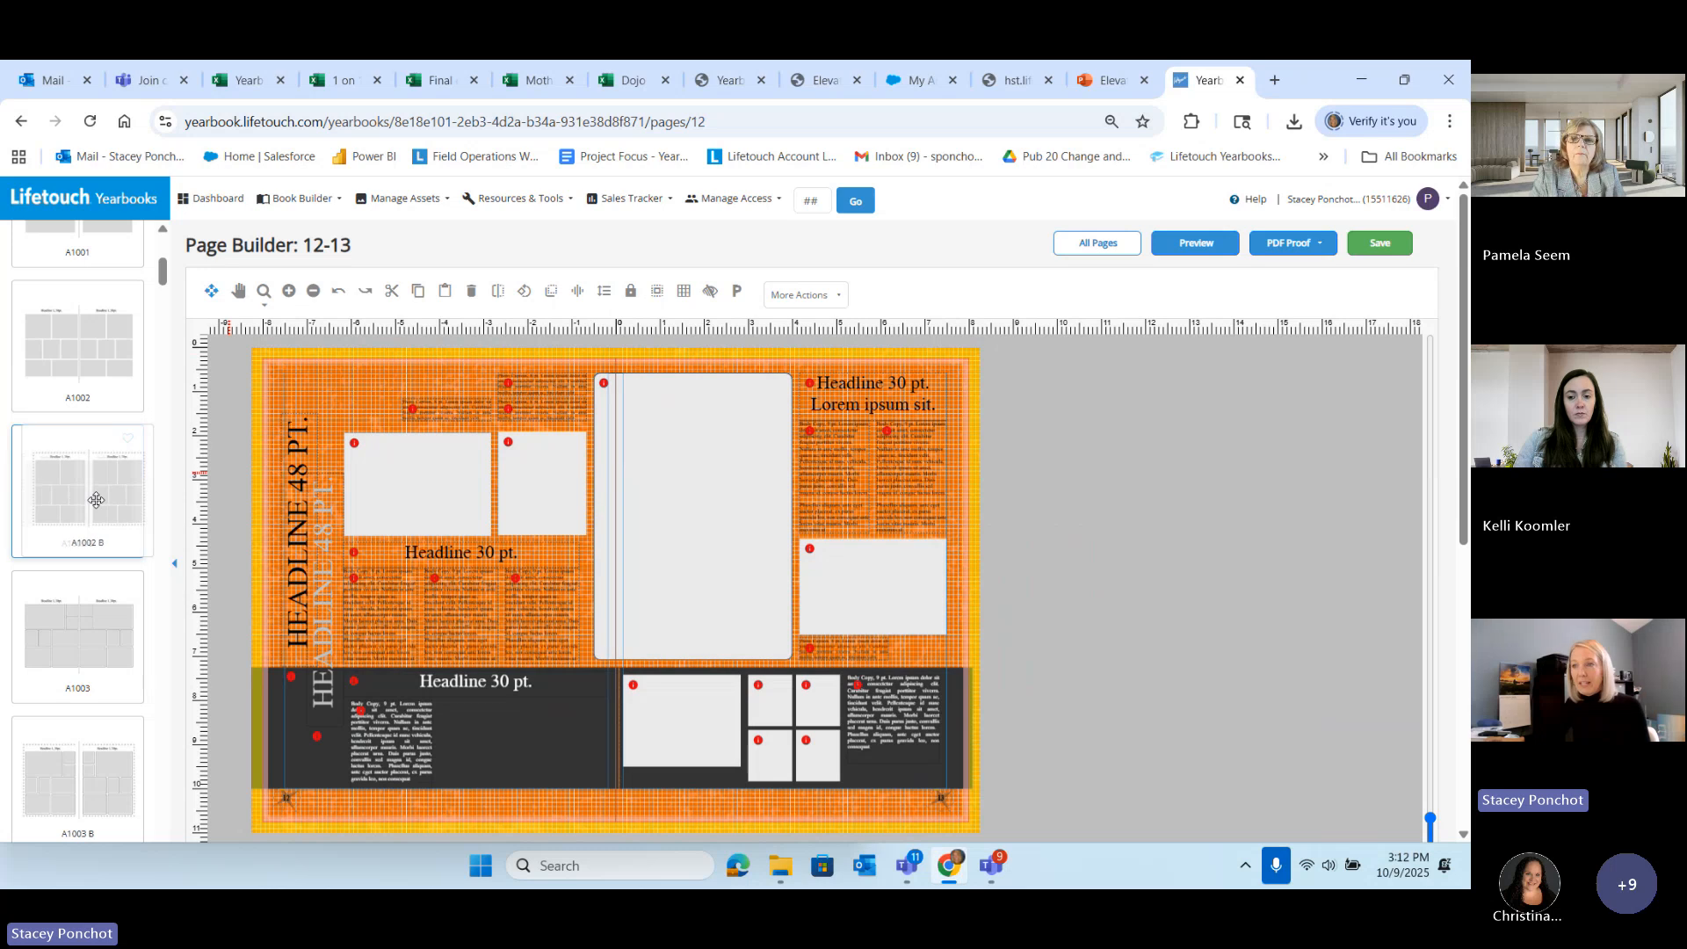
{"action": "left_click_drag", "start_coordinate": [96, 500], "coordinate": [61, 621]}
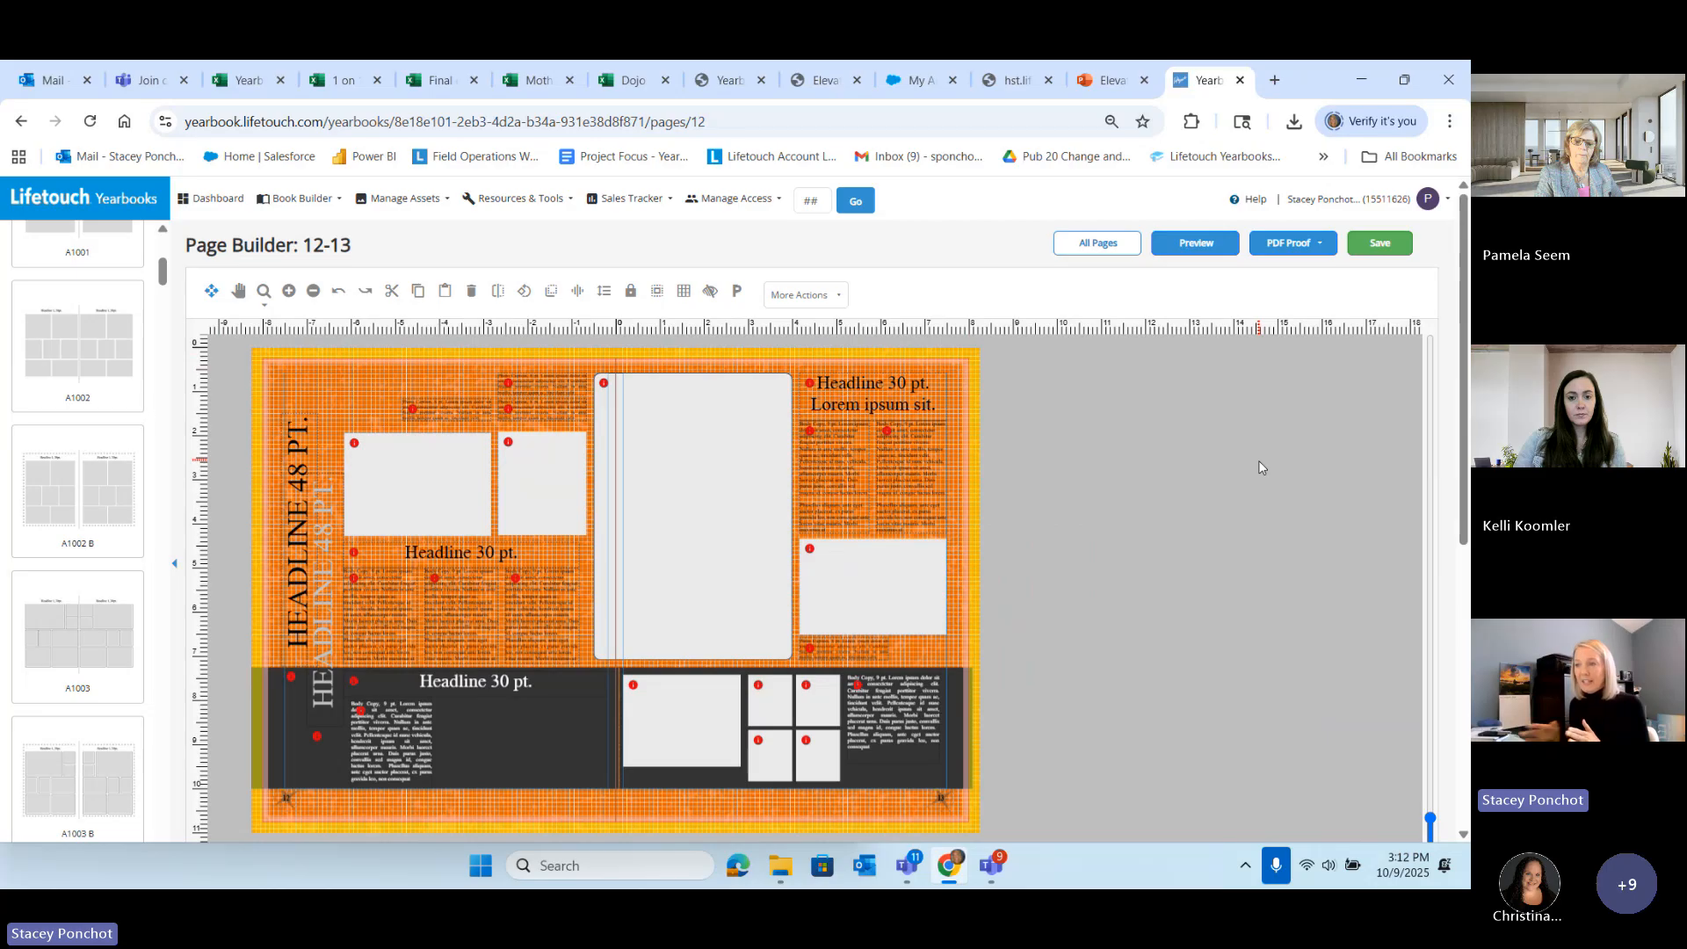
{"action": "left_click", "coordinate": [457, 624]}
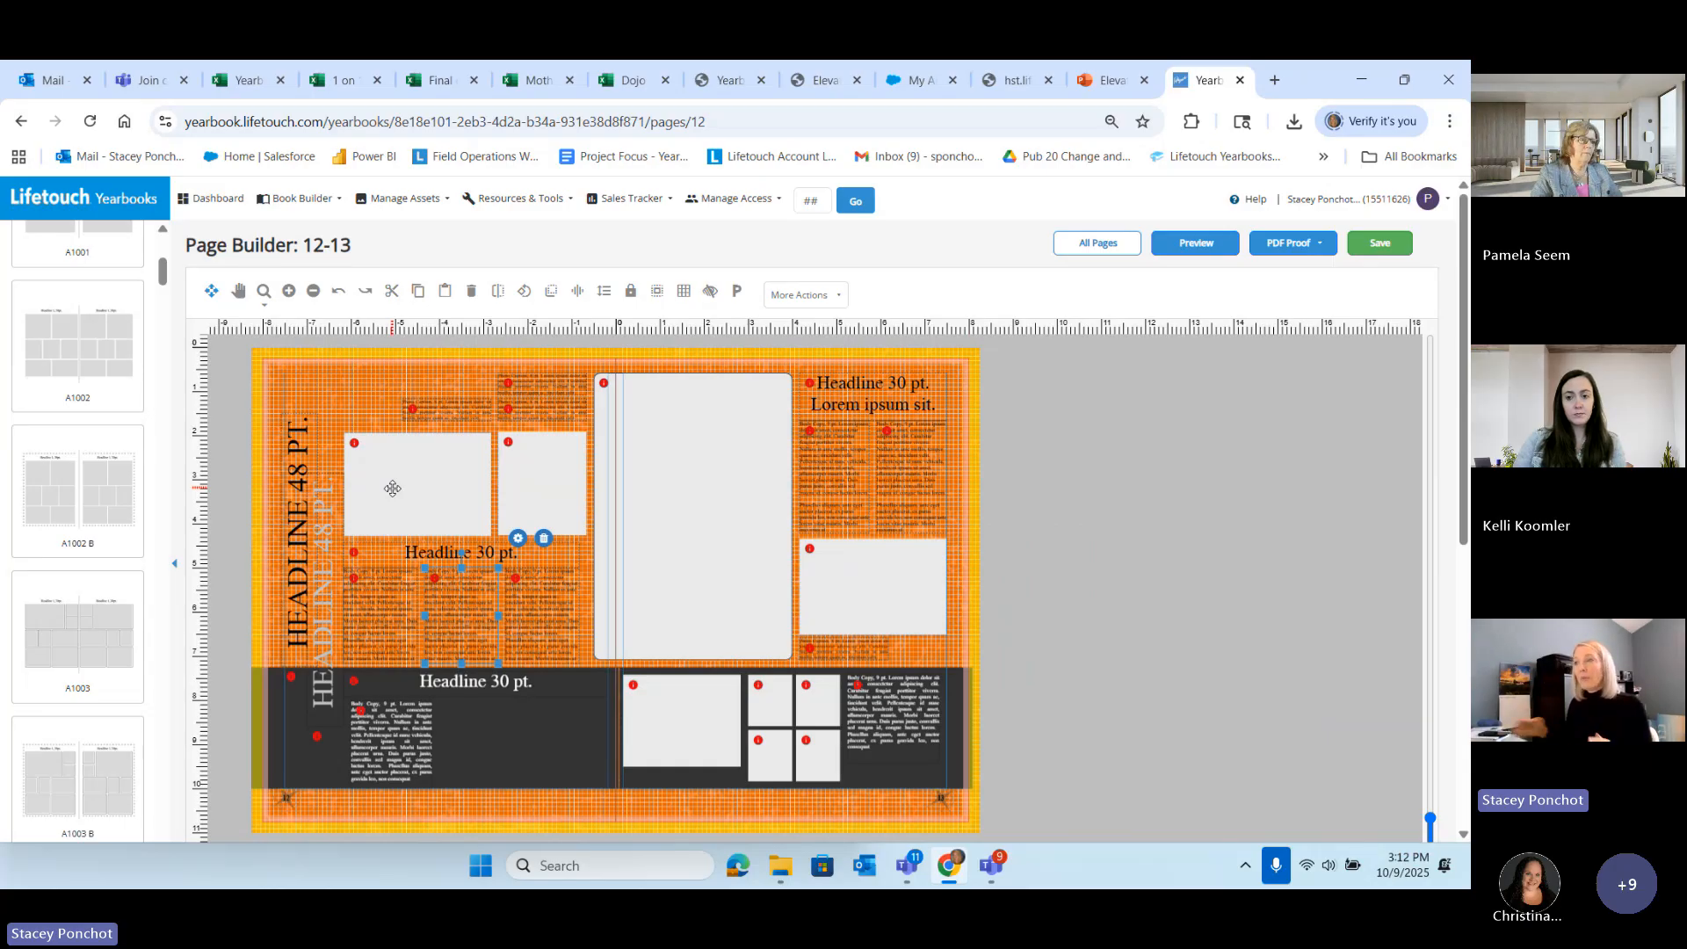
{"action": "scroll", "coordinate": [70, 352], "scroll_direction": "up", "scroll_amount": 5}
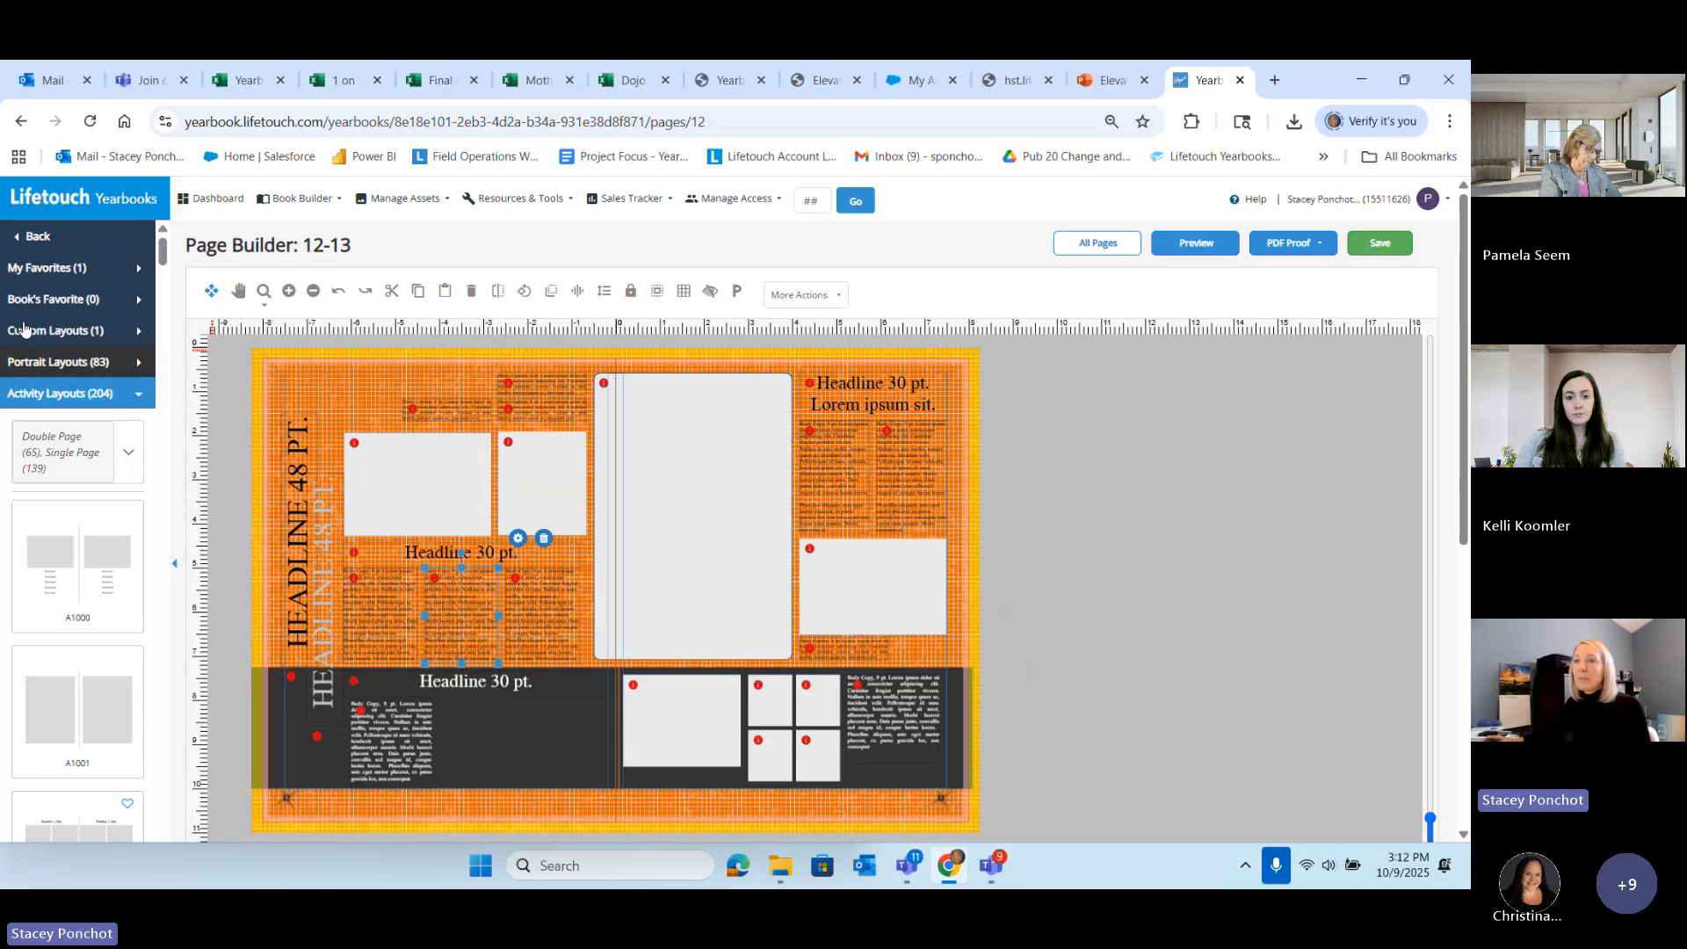
{"action": "left_click", "coordinate": [24, 236]}
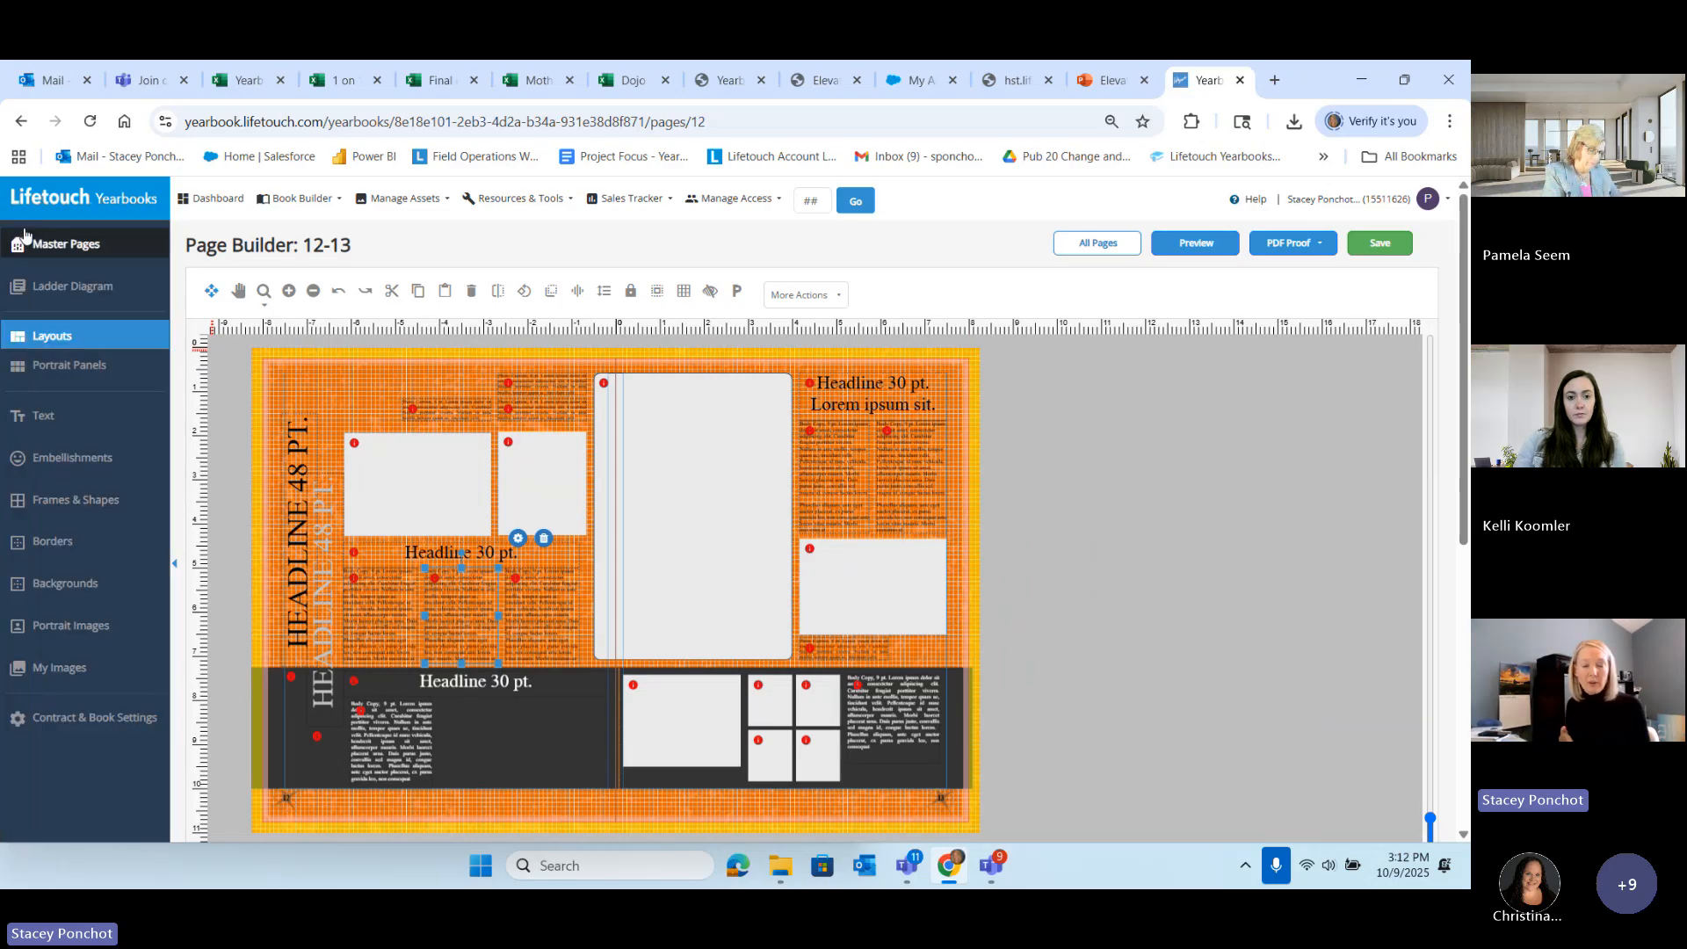
Step: Apply the blue theme color #005baa as a solid background on both the left and right pages
{"action": "left_click", "coordinate": [65, 583]}
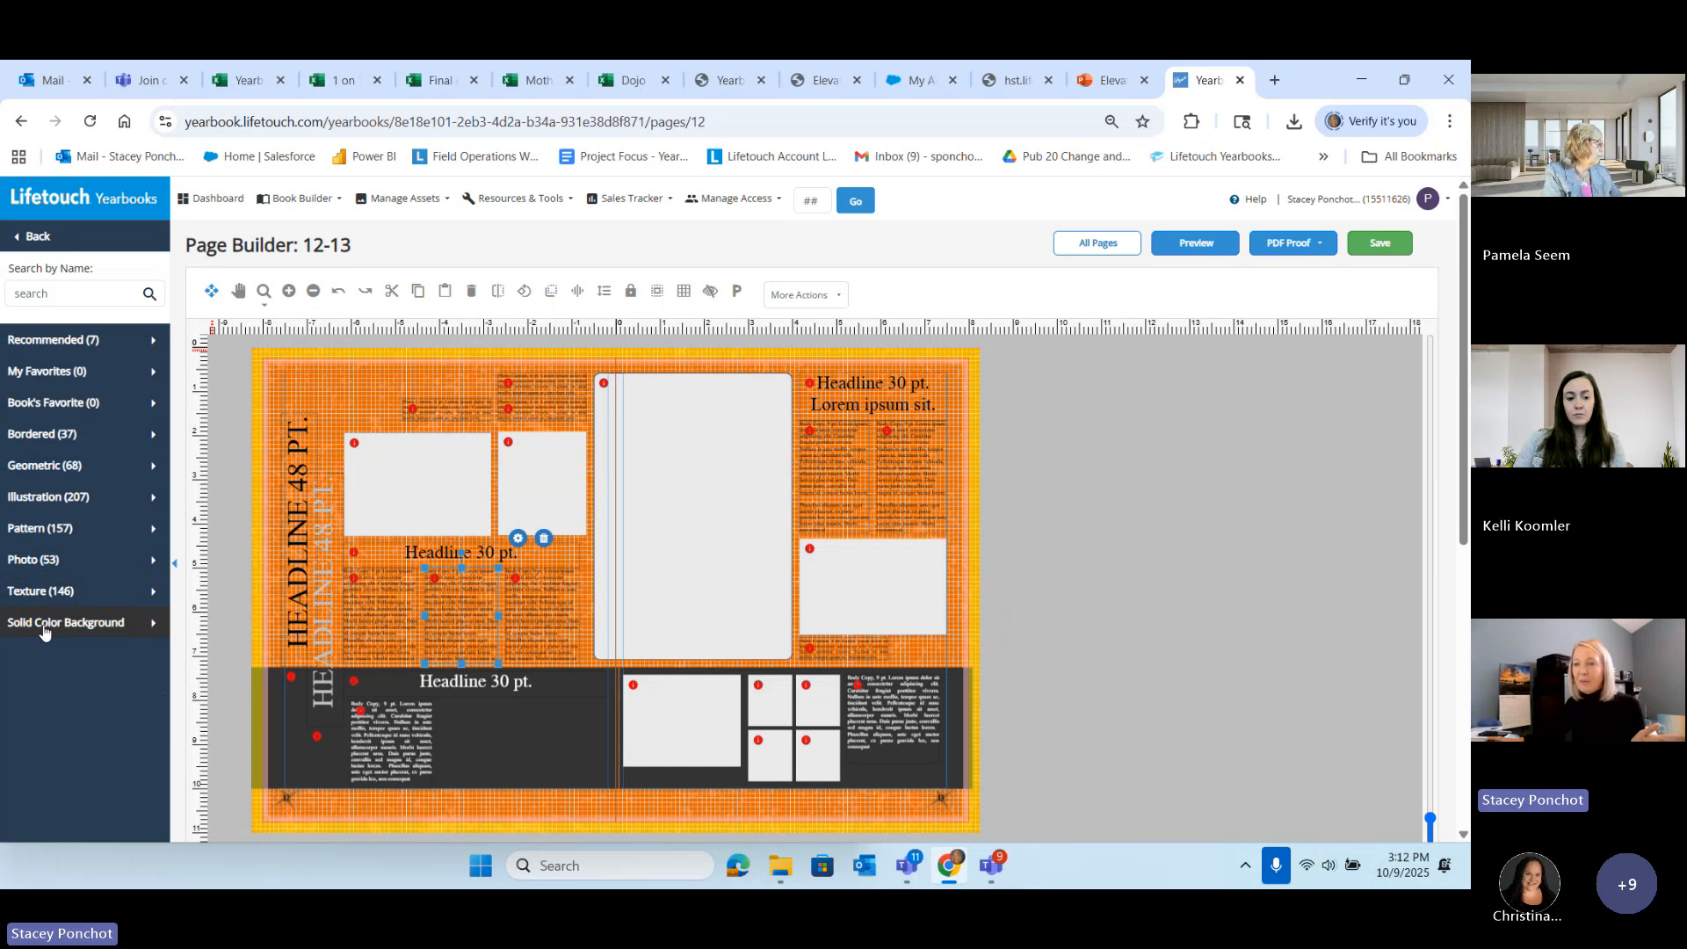
{"action": "left_click", "coordinate": [44, 625]}
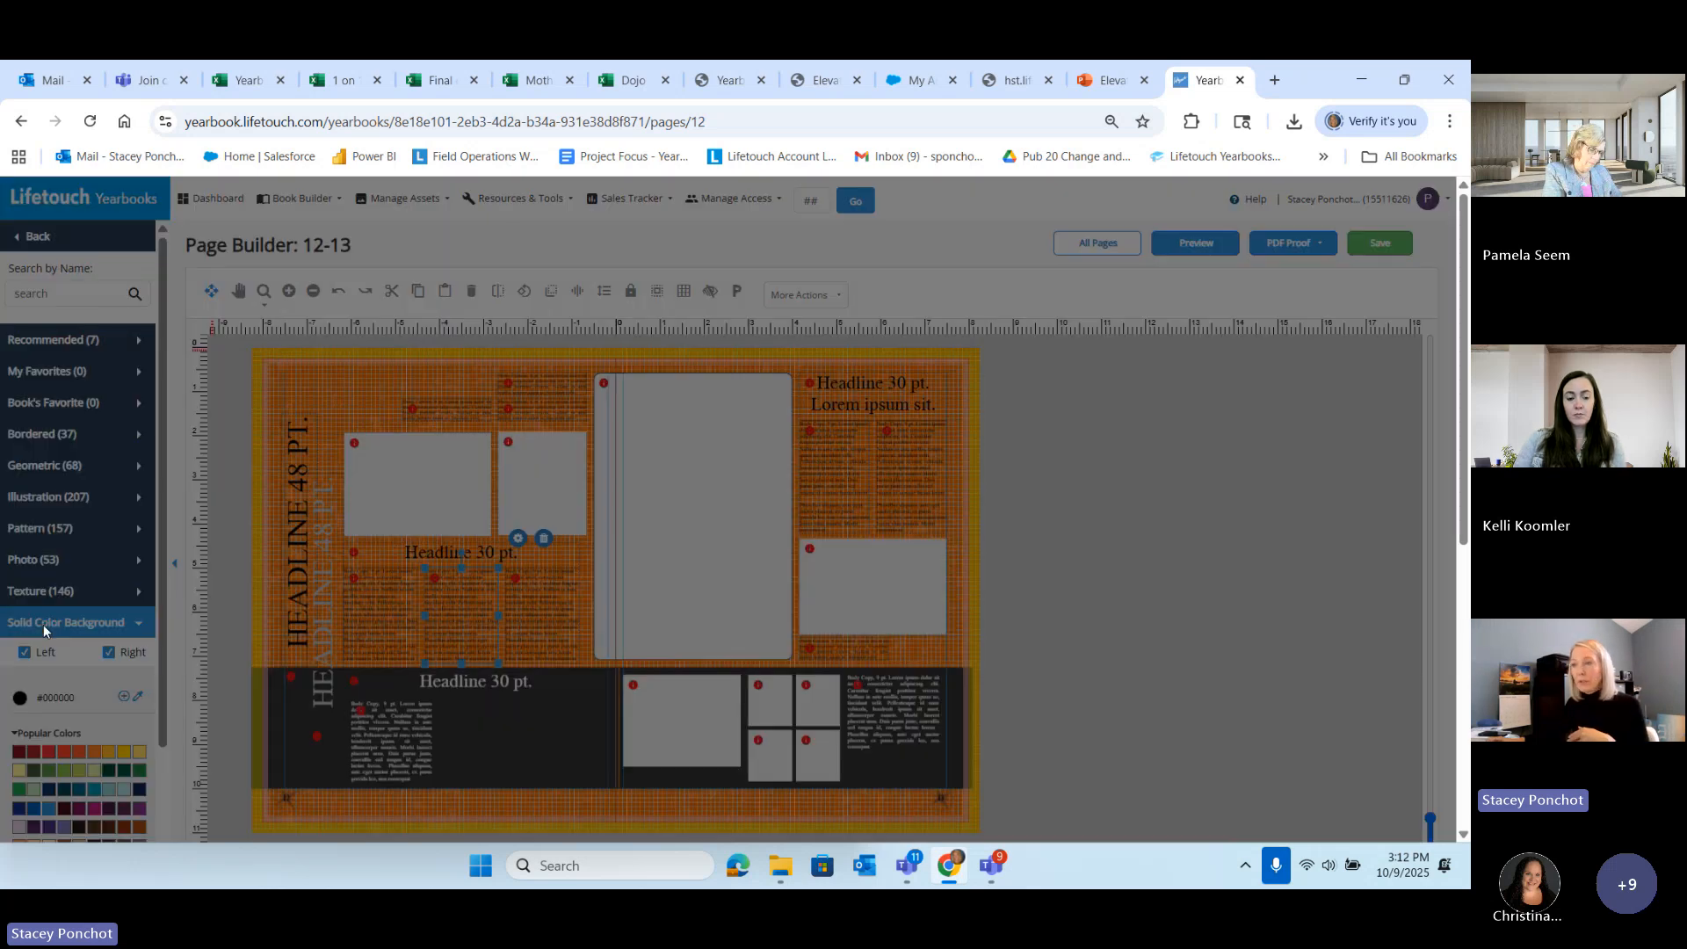
{"action": "scroll", "coordinate": [44, 624], "scroll_direction": "down", "scroll_amount": 2}
{"action": "left_click", "coordinate": [24, 752]}
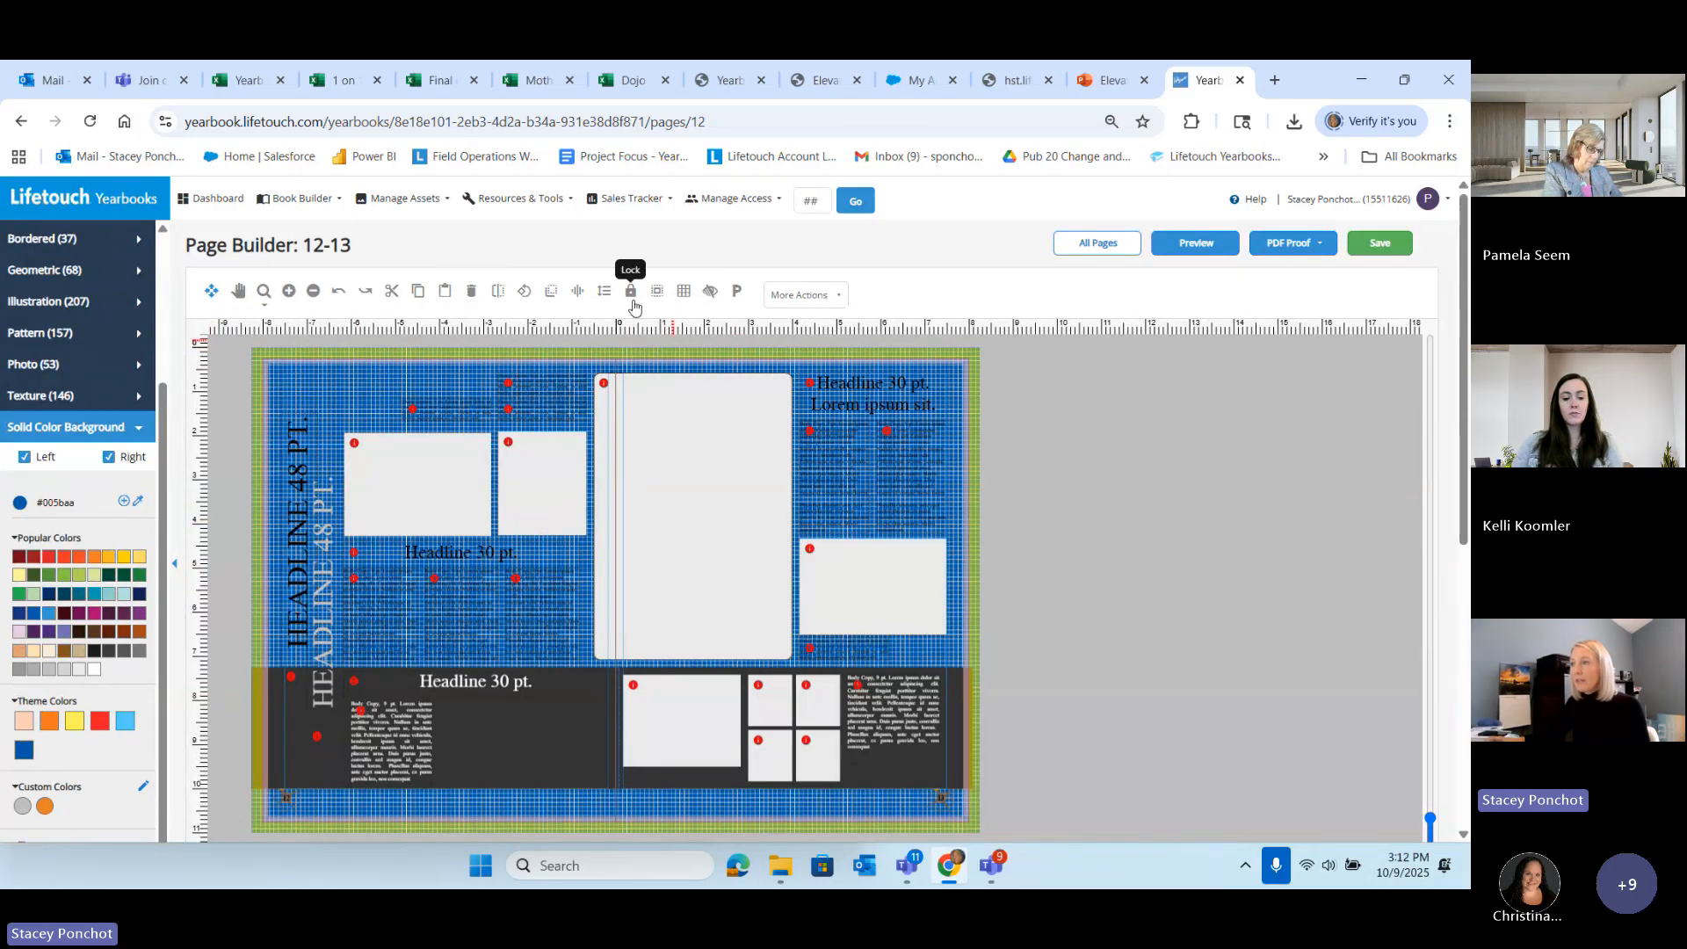
Step: Hide the grid on the spread and review the remaining guide, column and snapping options
{"action": "left_click", "coordinate": [683, 291]}
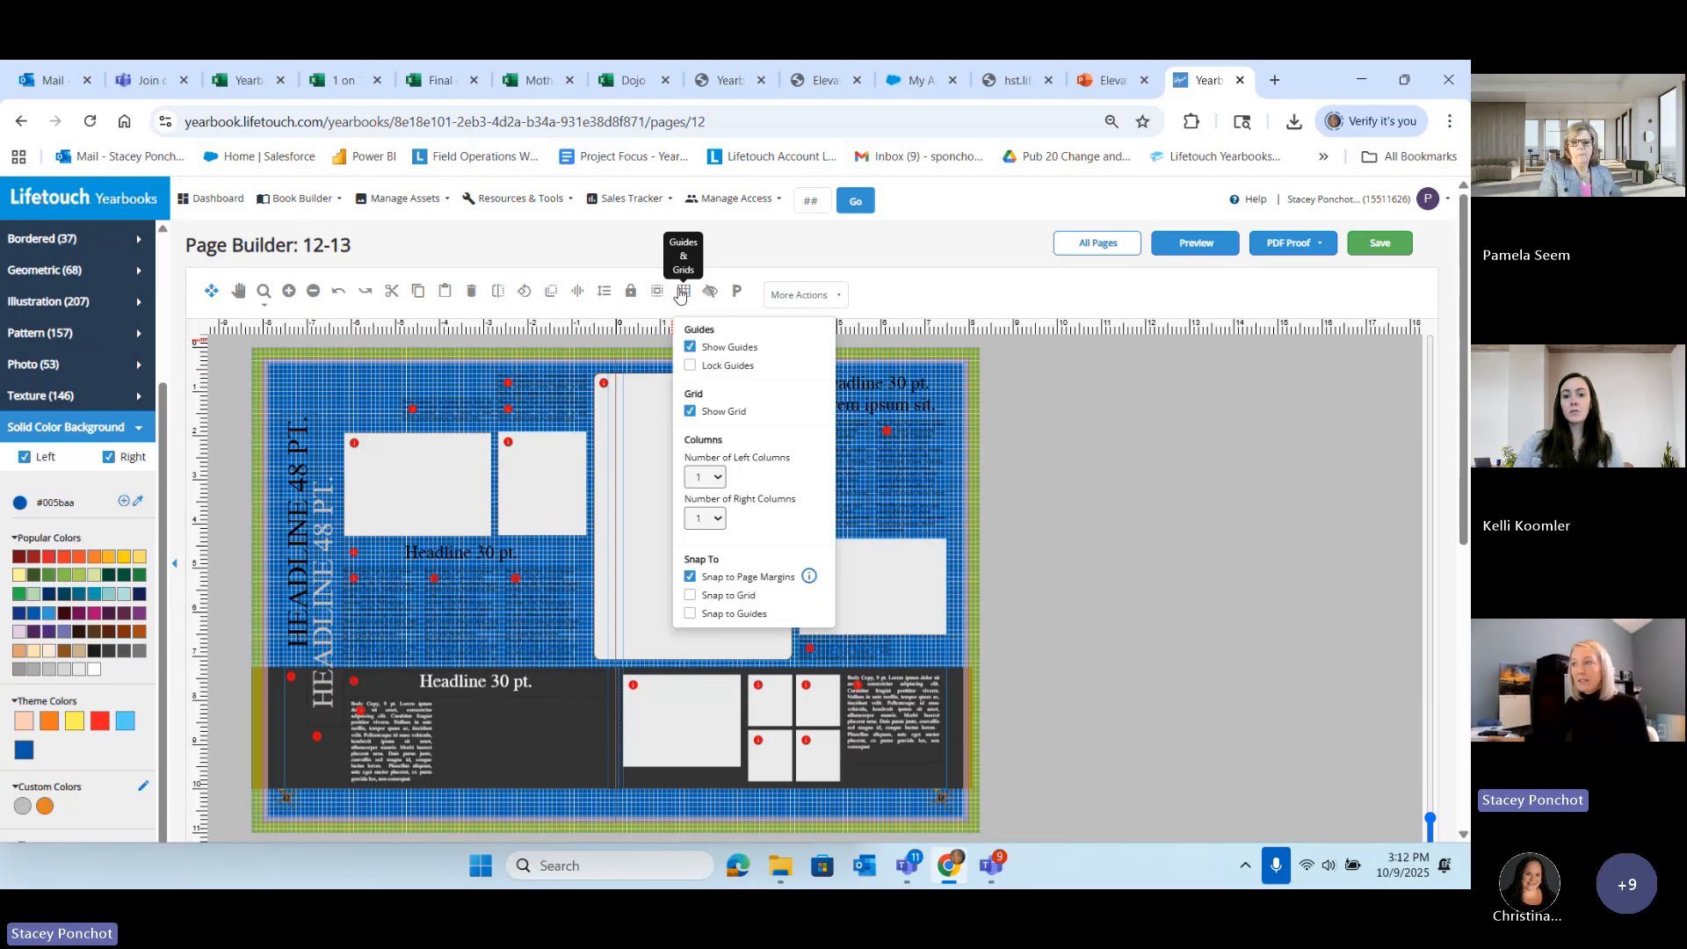
{"action": "left_click", "coordinate": [690, 413]}
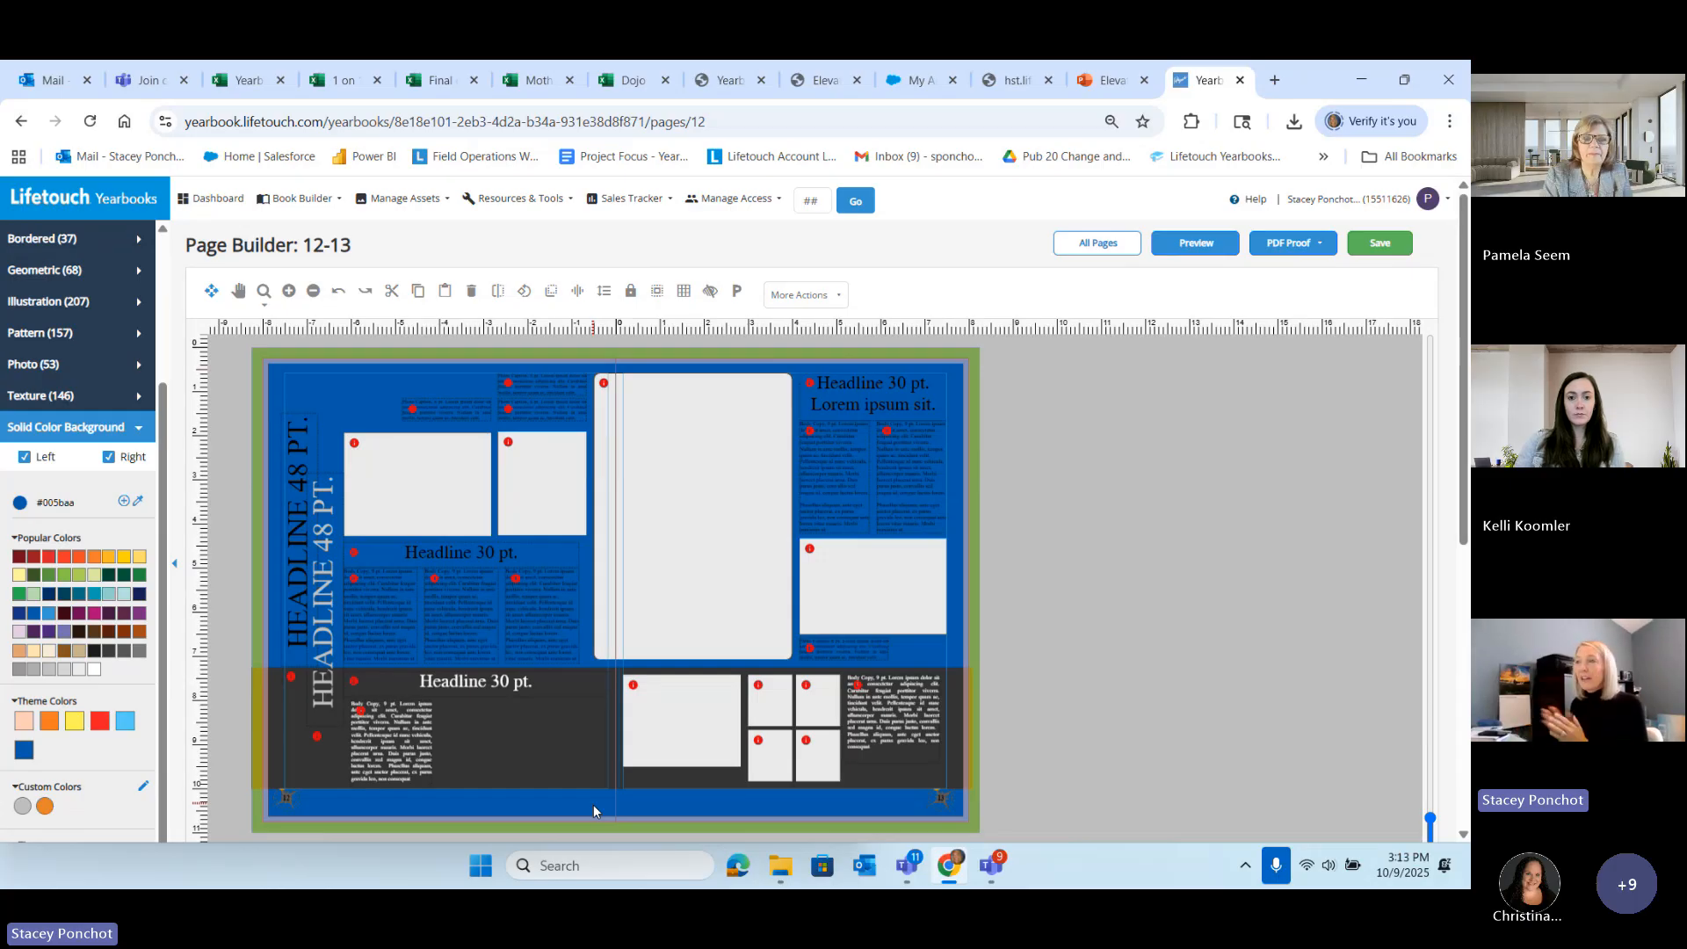
{"action": "left_click", "coordinate": [682, 290]}
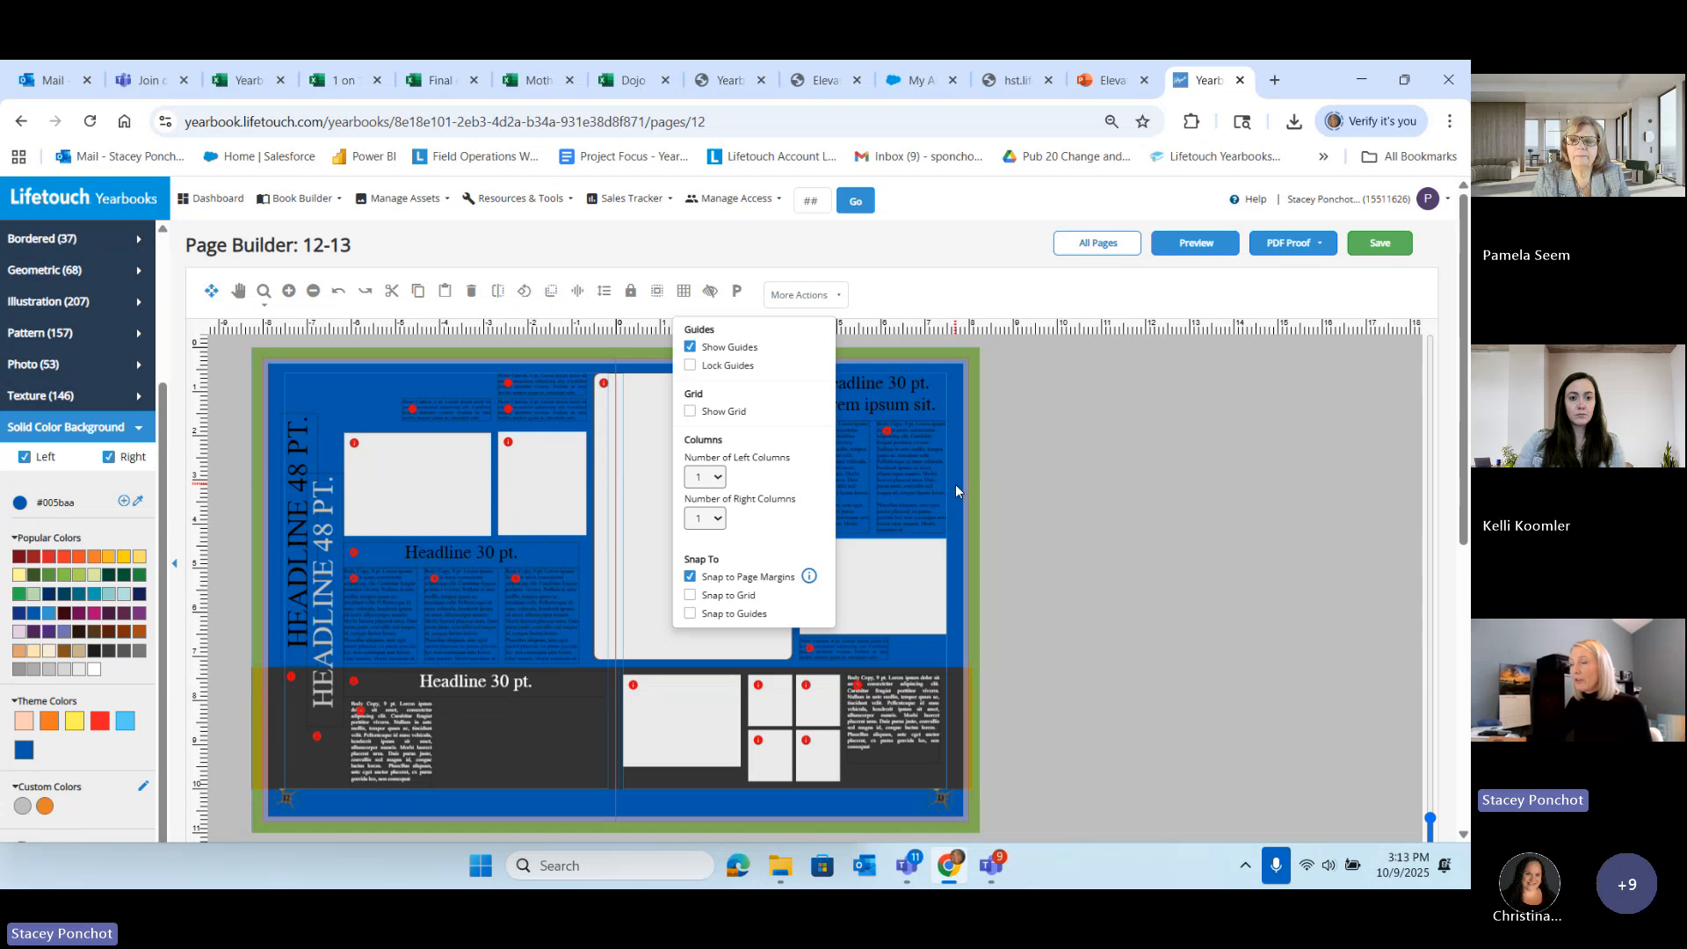
{"action": "left_click", "coordinate": [1047, 502]}
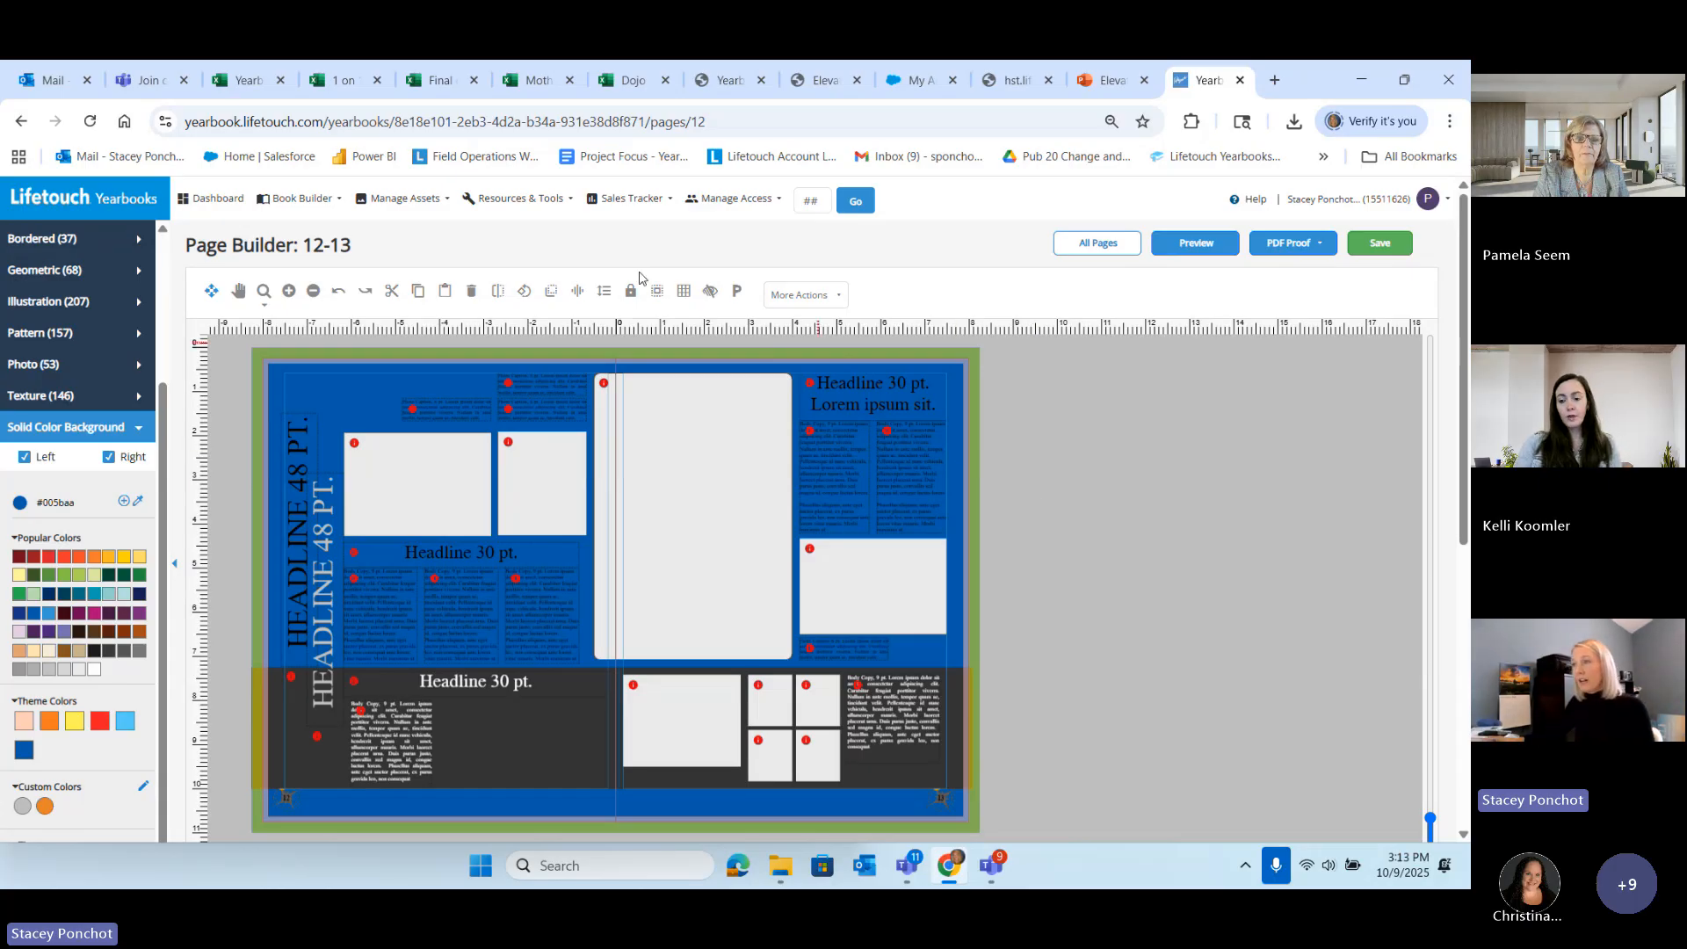
{"action": "left_click", "coordinate": [685, 295]}
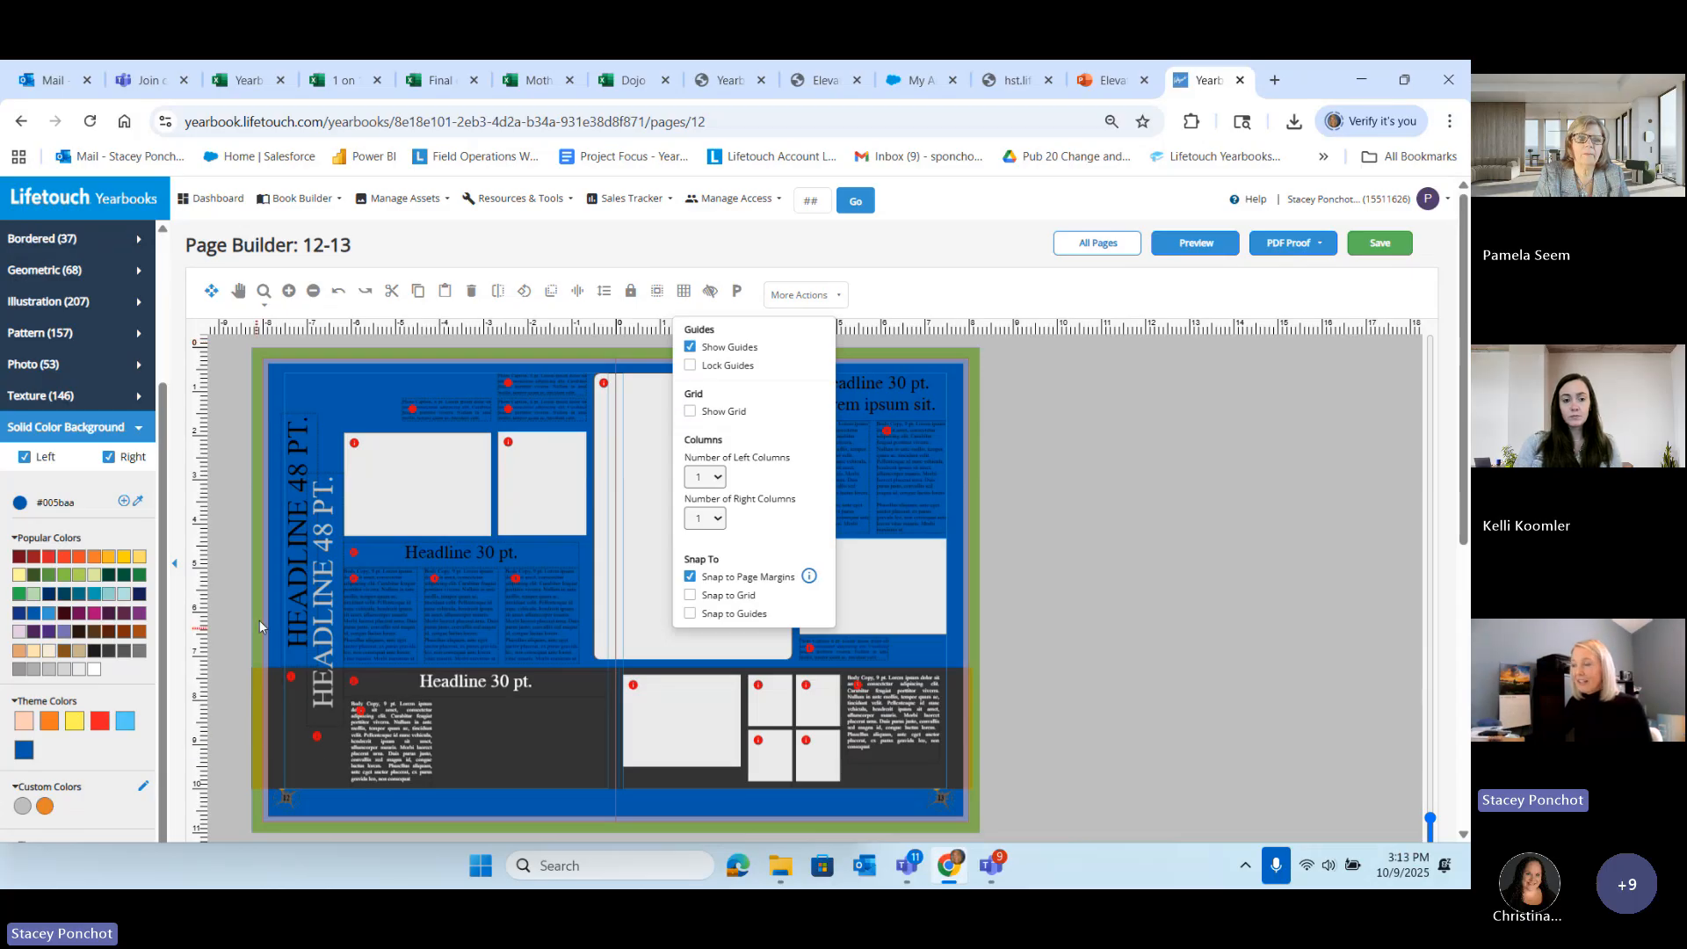
{"action": "left_click", "coordinate": [1146, 561]}
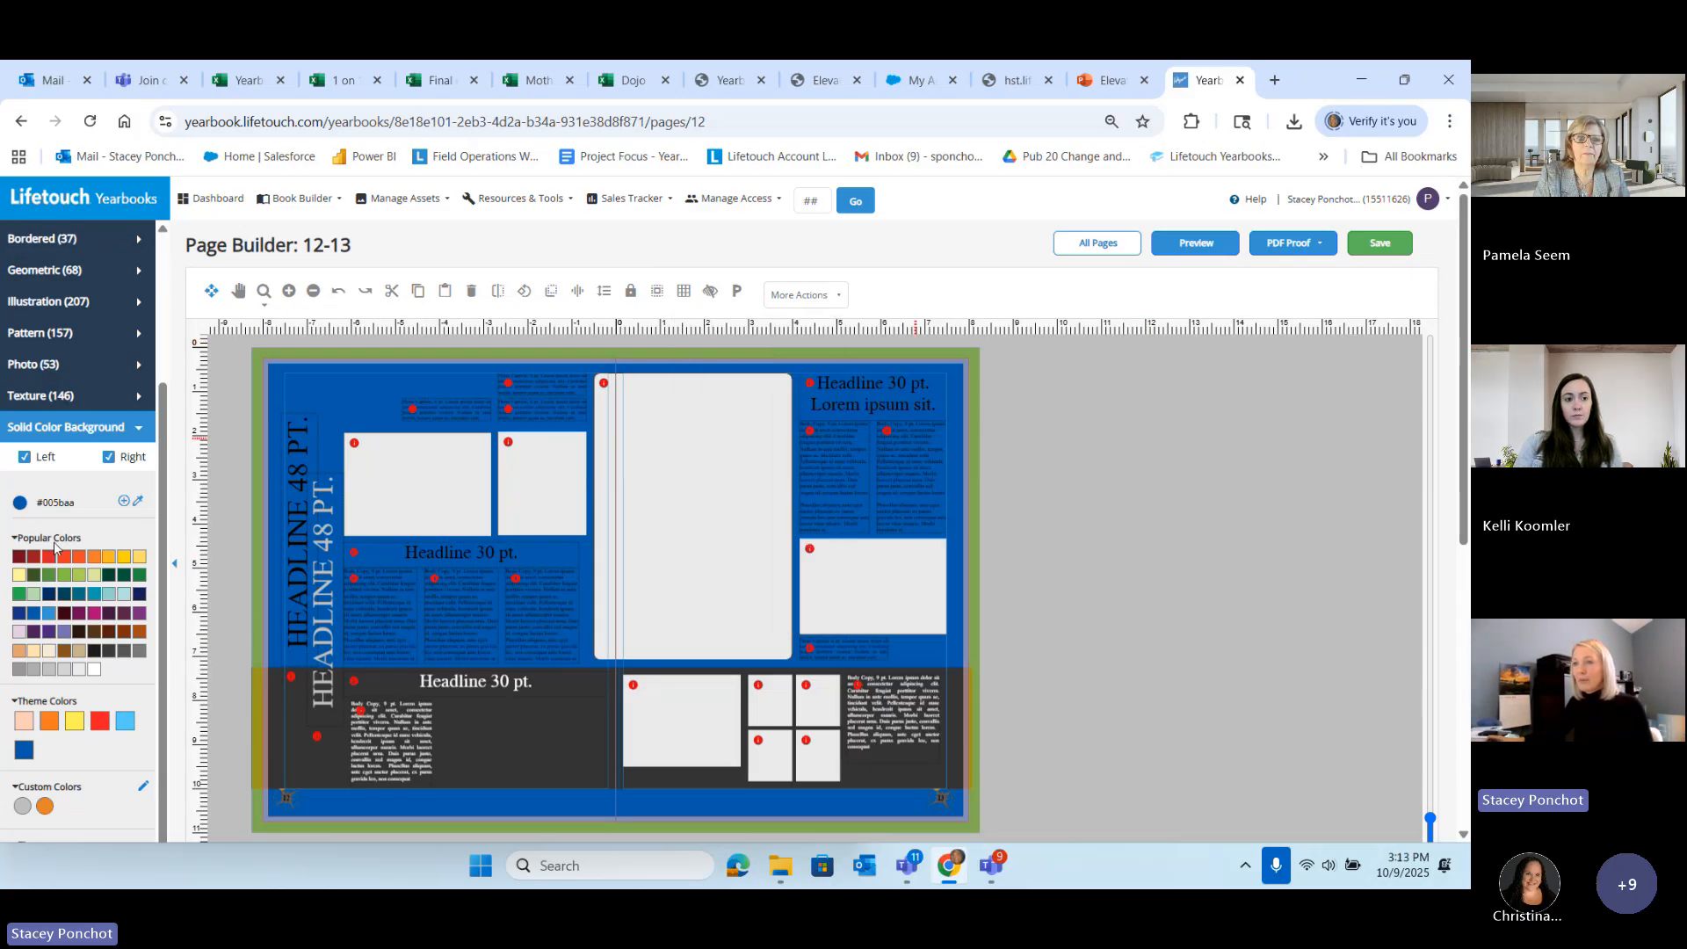
Step: Close the solid color background options and return to the main list of design categories
{"action": "left_click", "coordinate": [64, 429]}
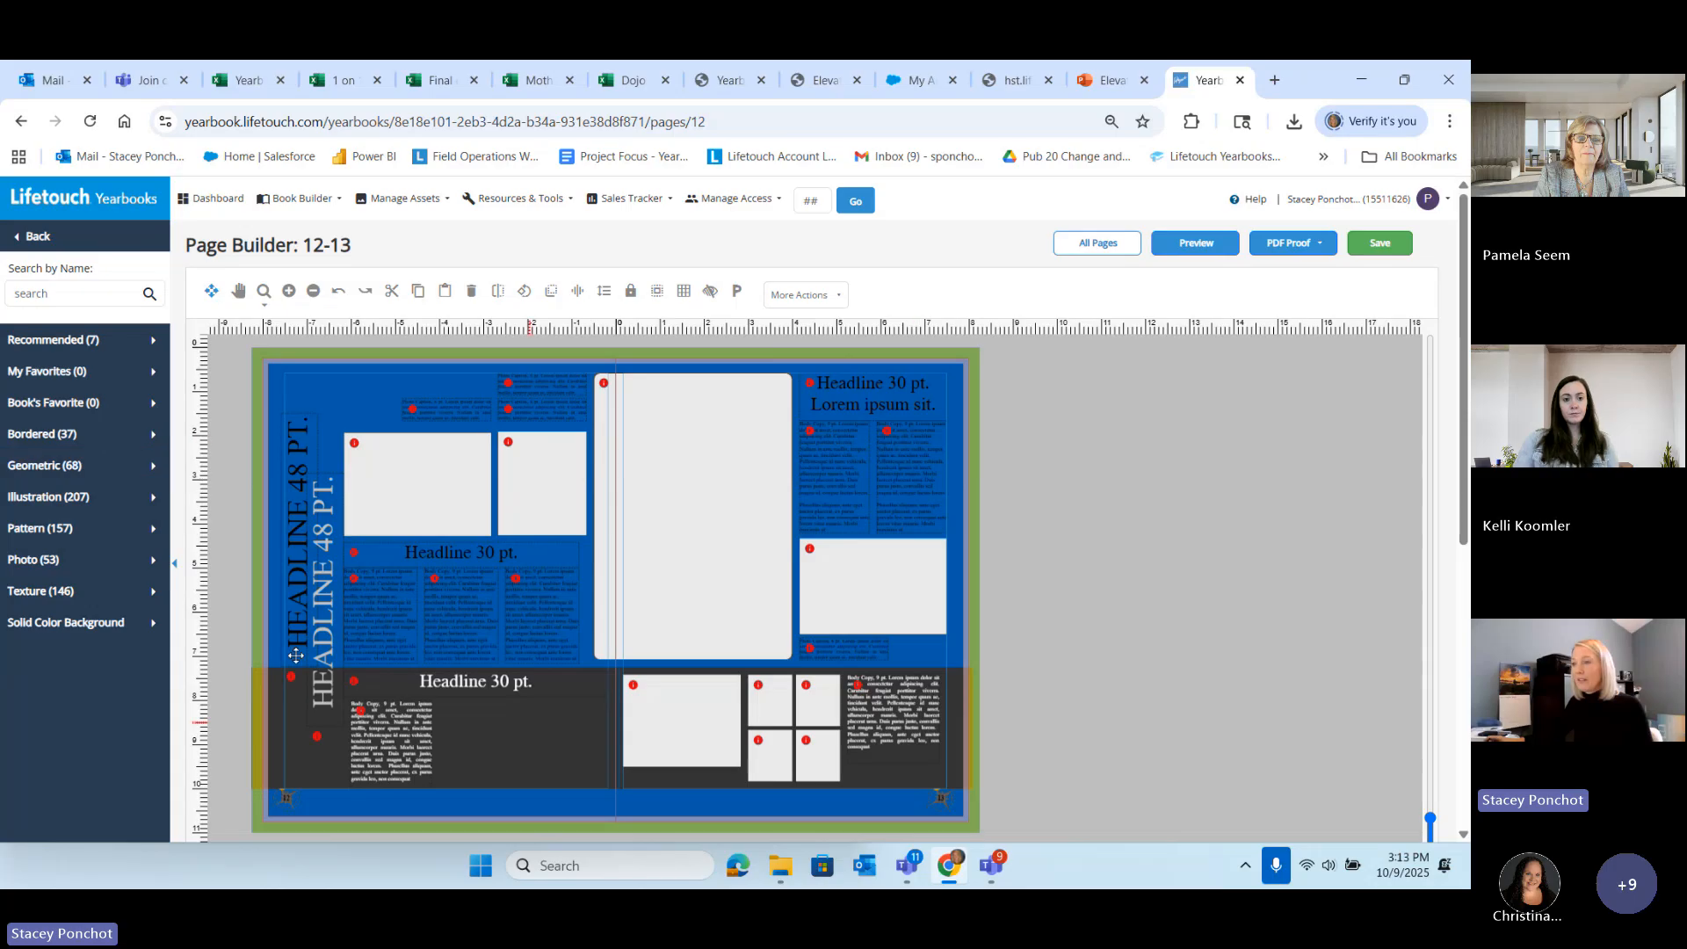
{"action": "left_click", "coordinate": [319, 294]}
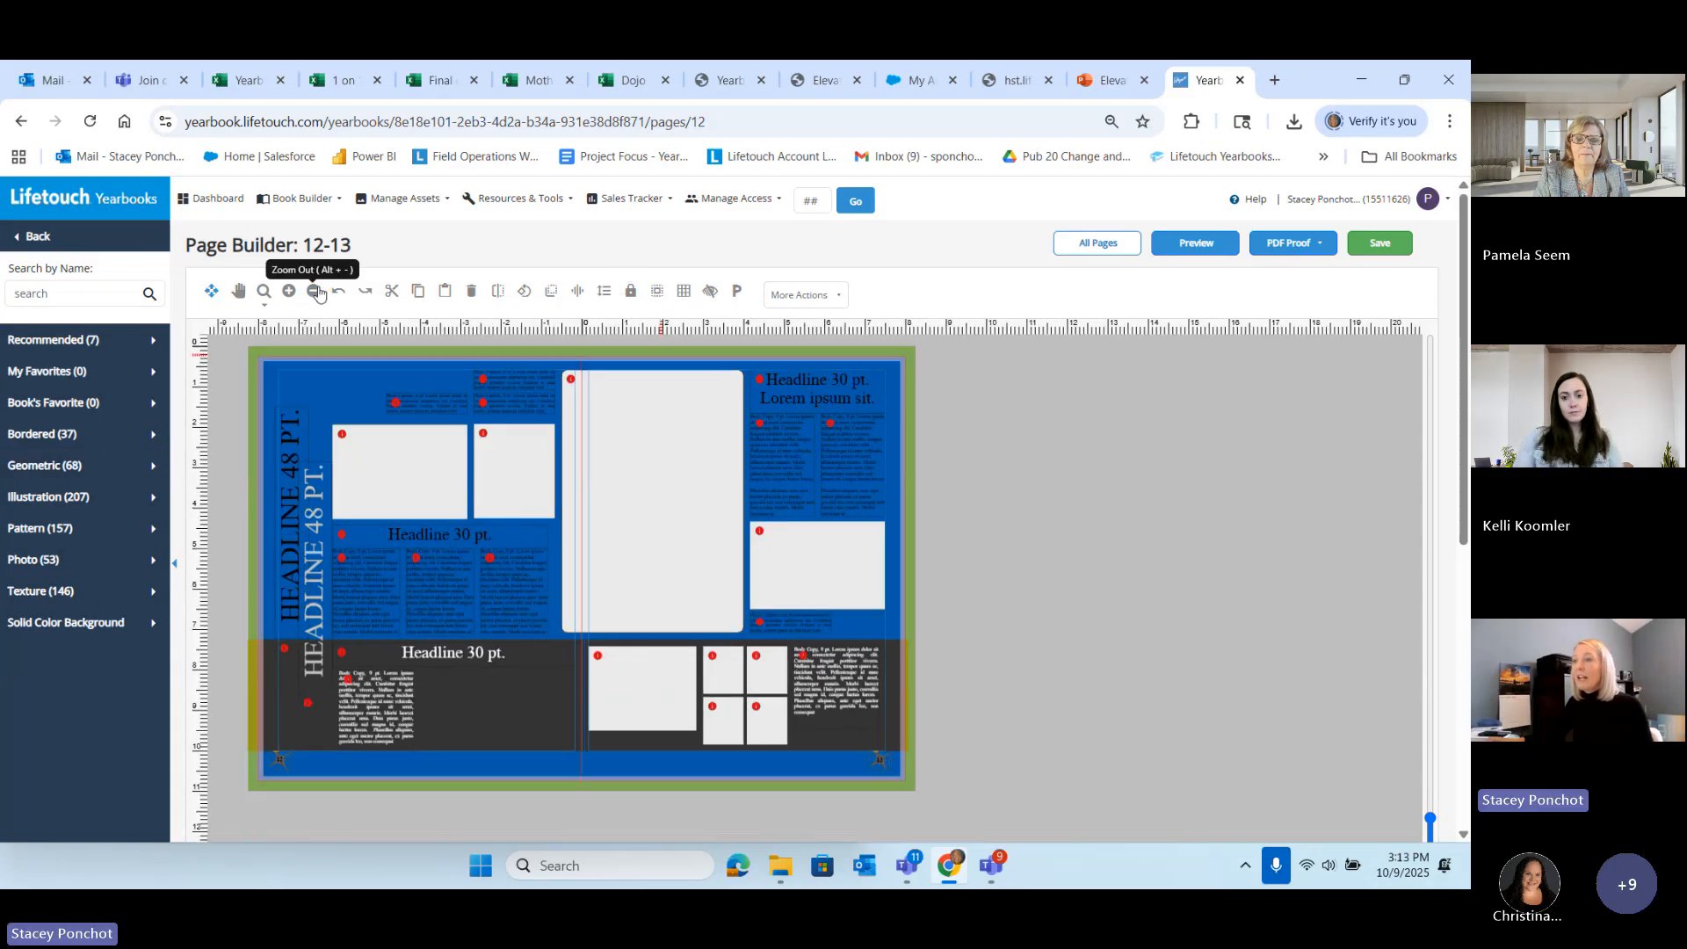
{"action": "left_click", "coordinate": [290, 292]}
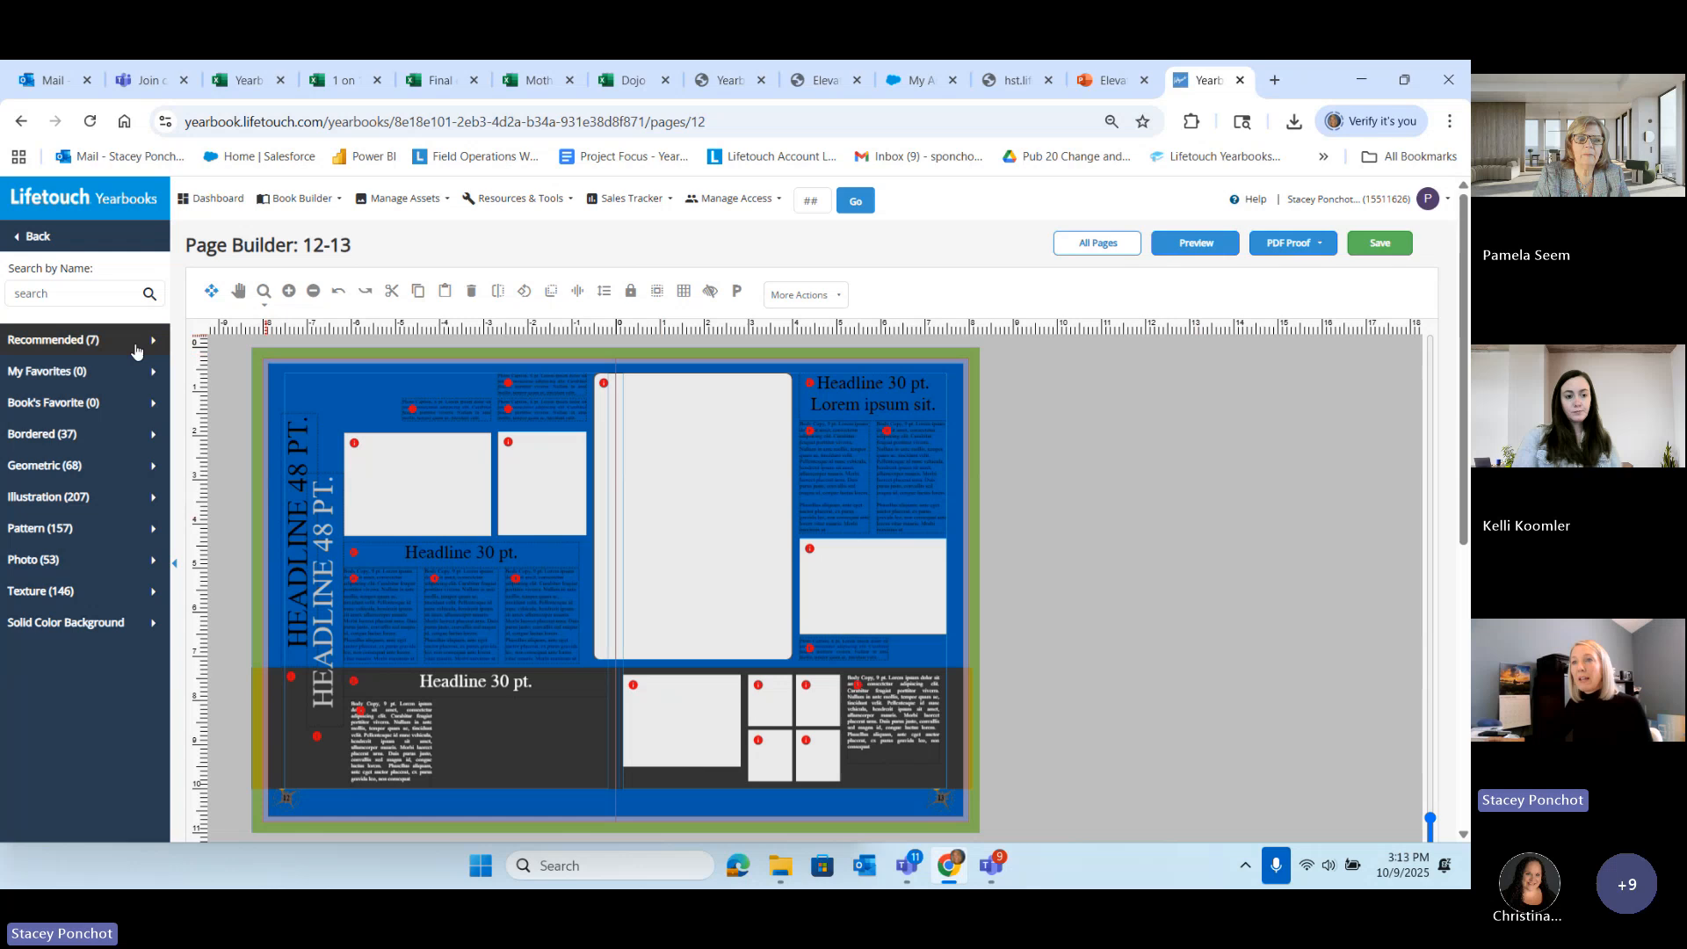
{"action": "left_click", "coordinate": [23, 233]}
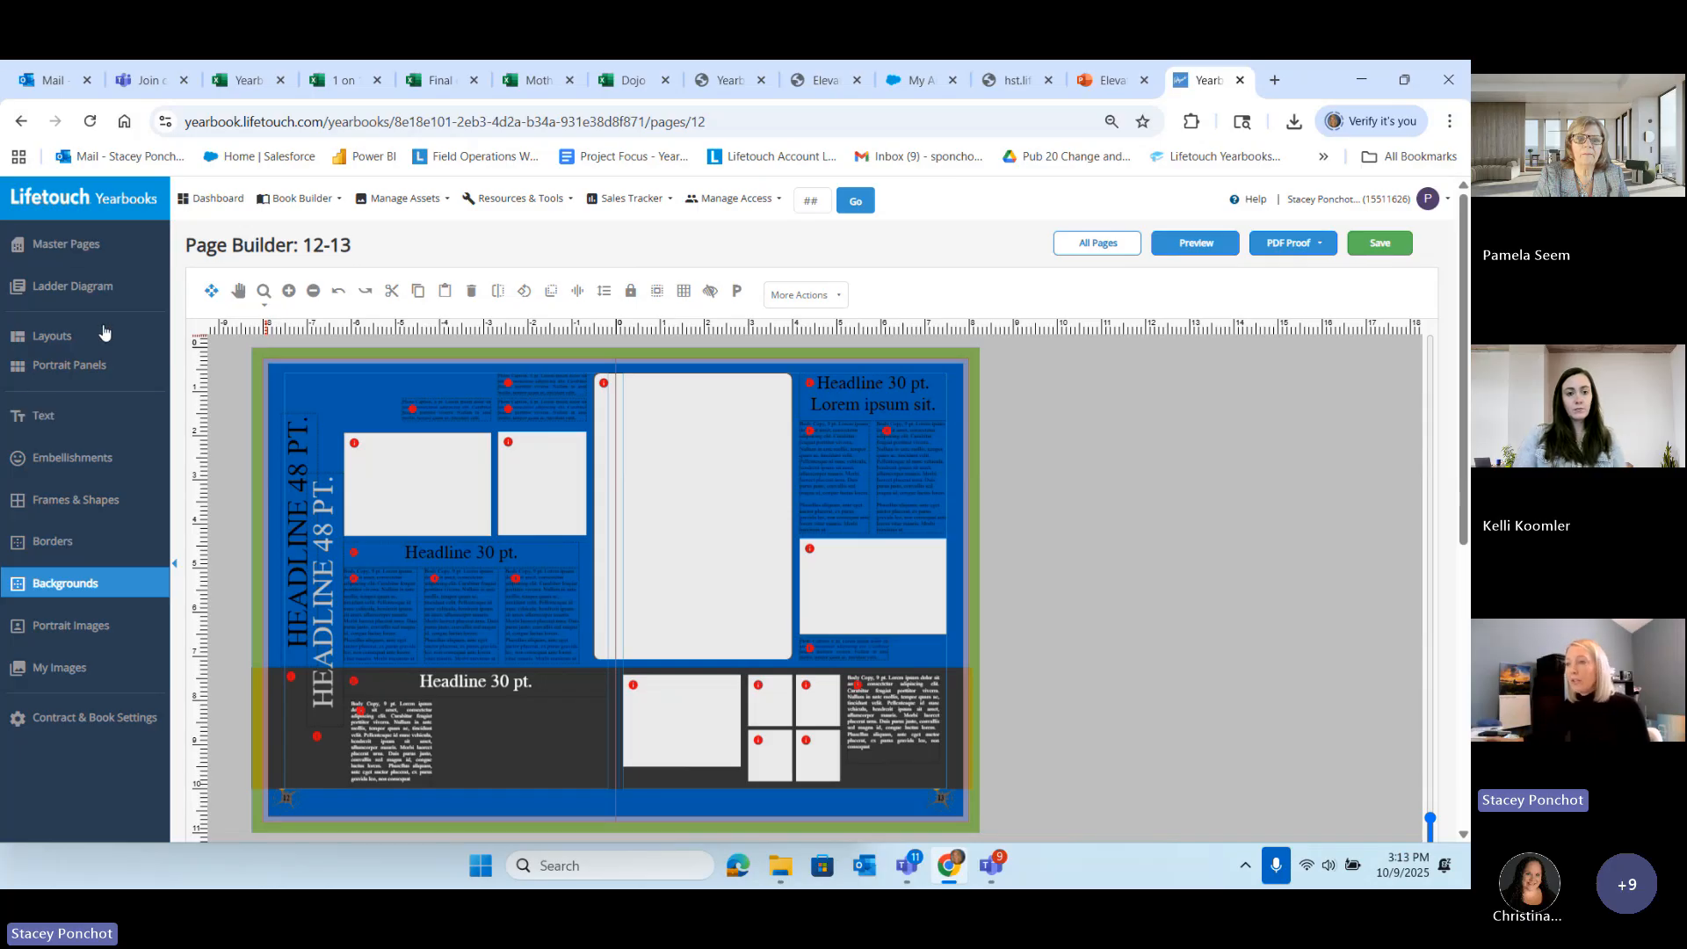
Step: Delete the three body copy columns beneath the upper 30 pt. headline on page 12
{"action": "left_click", "coordinate": [290, 292]}
{"action": "left_click", "coordinate": [290, 291]}
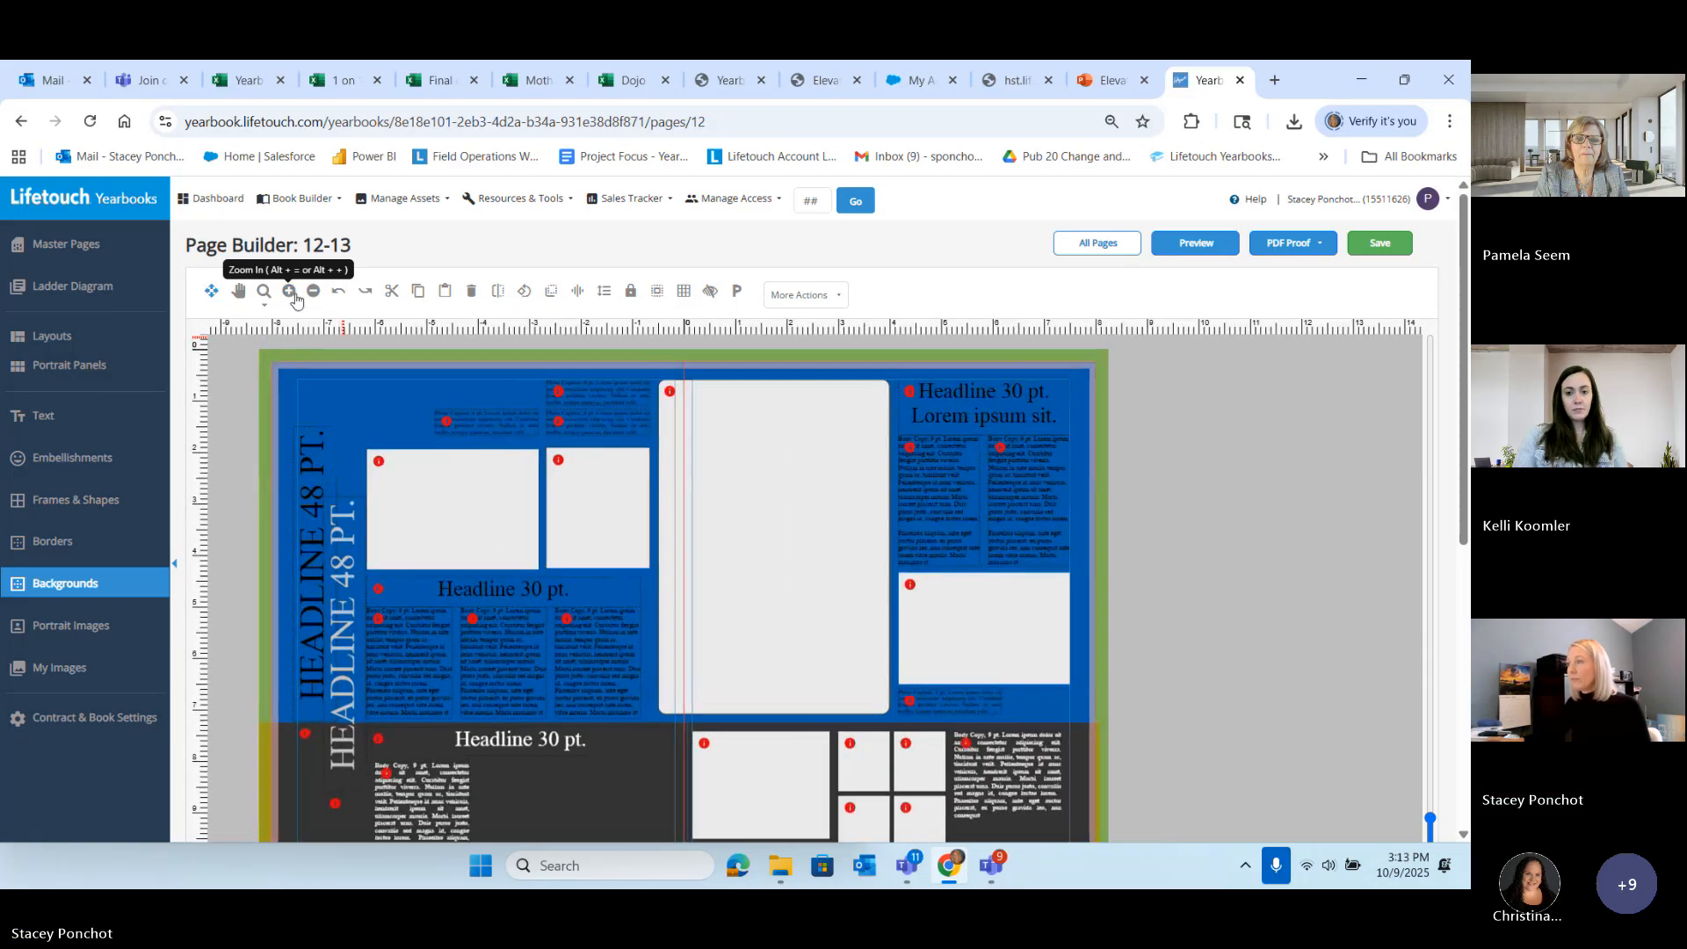
{"action": "left_click", "coordinate": [290, 291]}
{"action": "scroll", "coordinate": [652, 614], "scroll_direction": "down", "scroll_amount": 1}
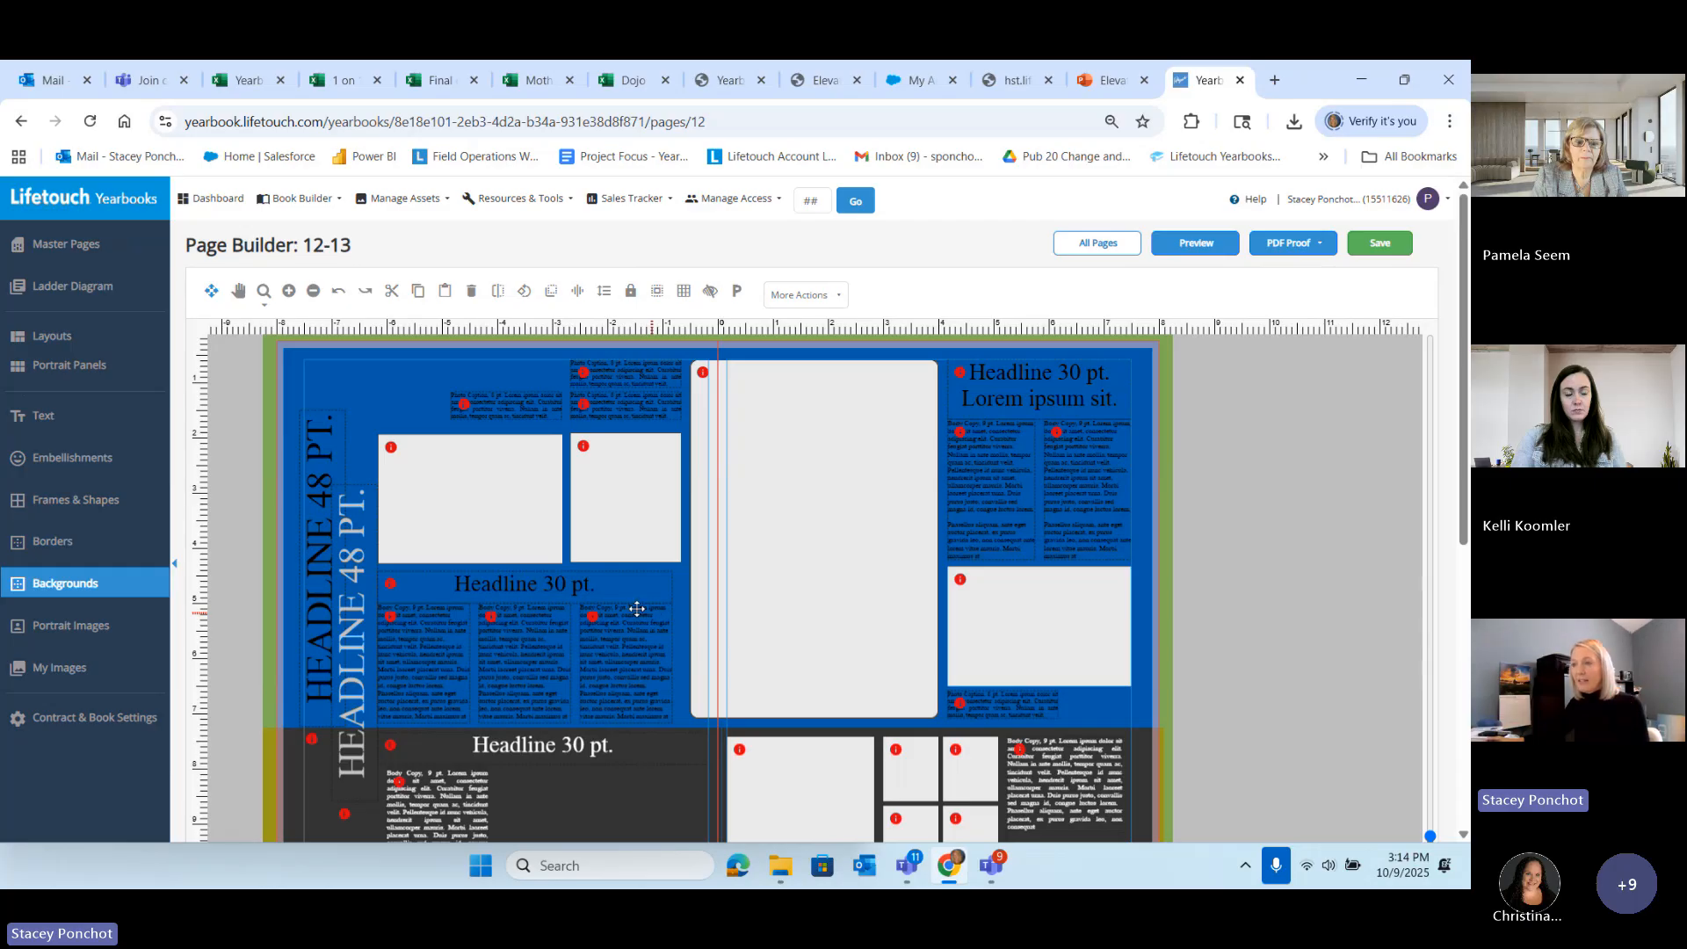
{"action": "left_click_drag", "start_coordinate": [428, 661], "coordinate": [636, 617]}
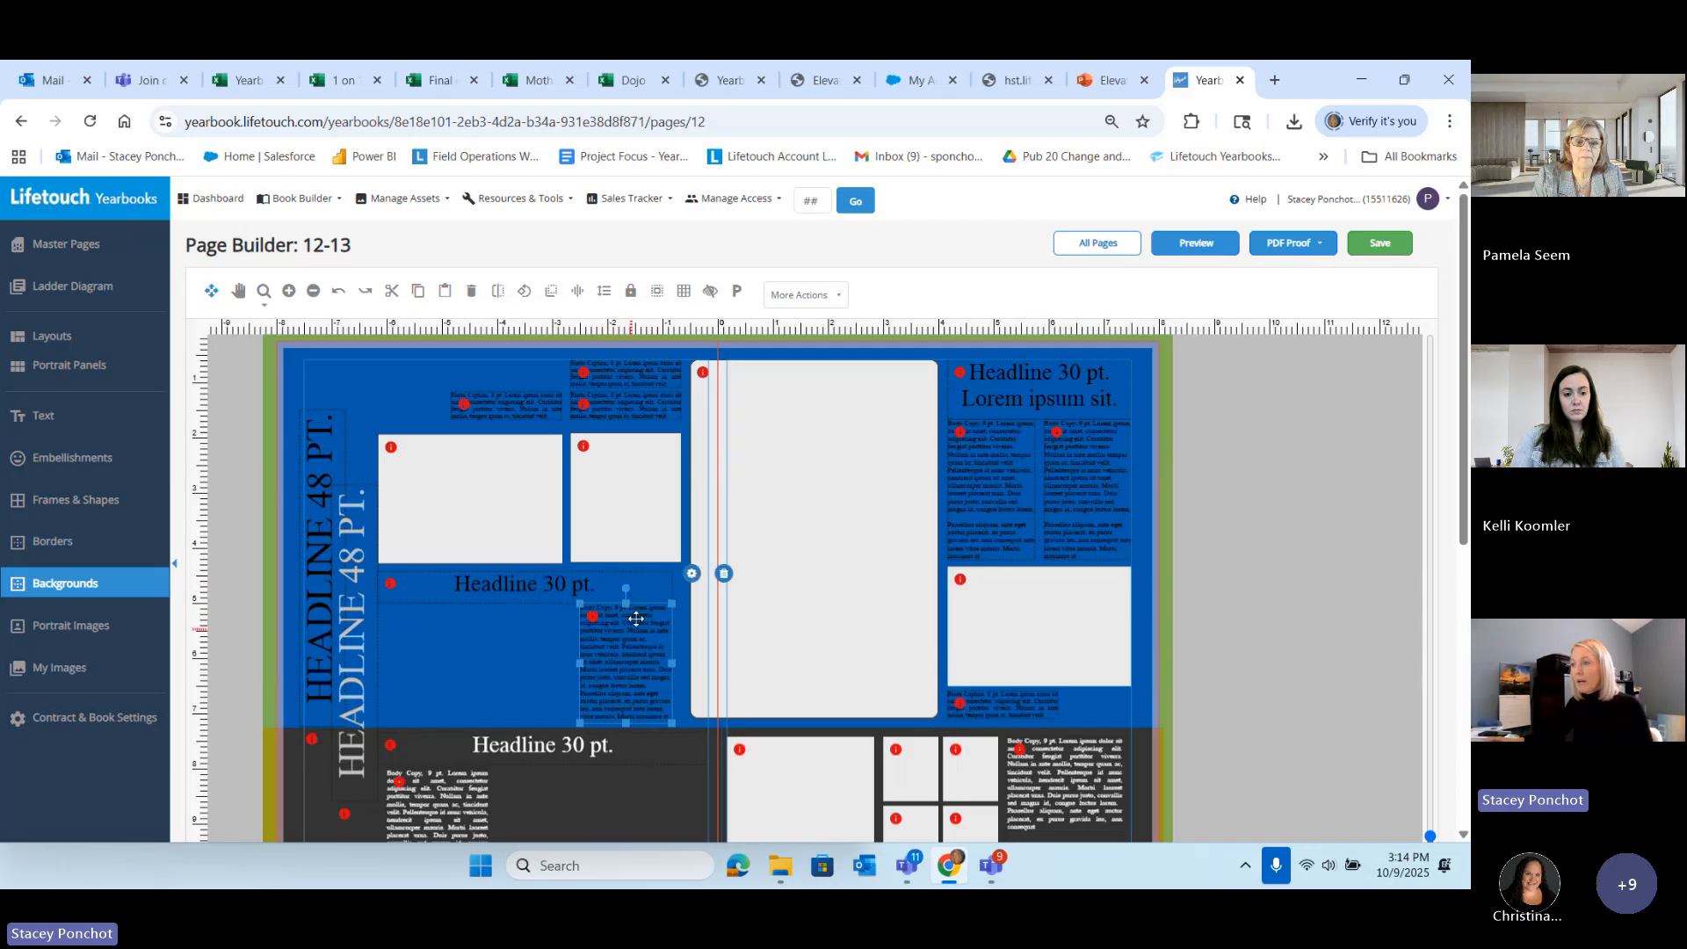
{"action": "left_click", "coordinate": [724, 576]}
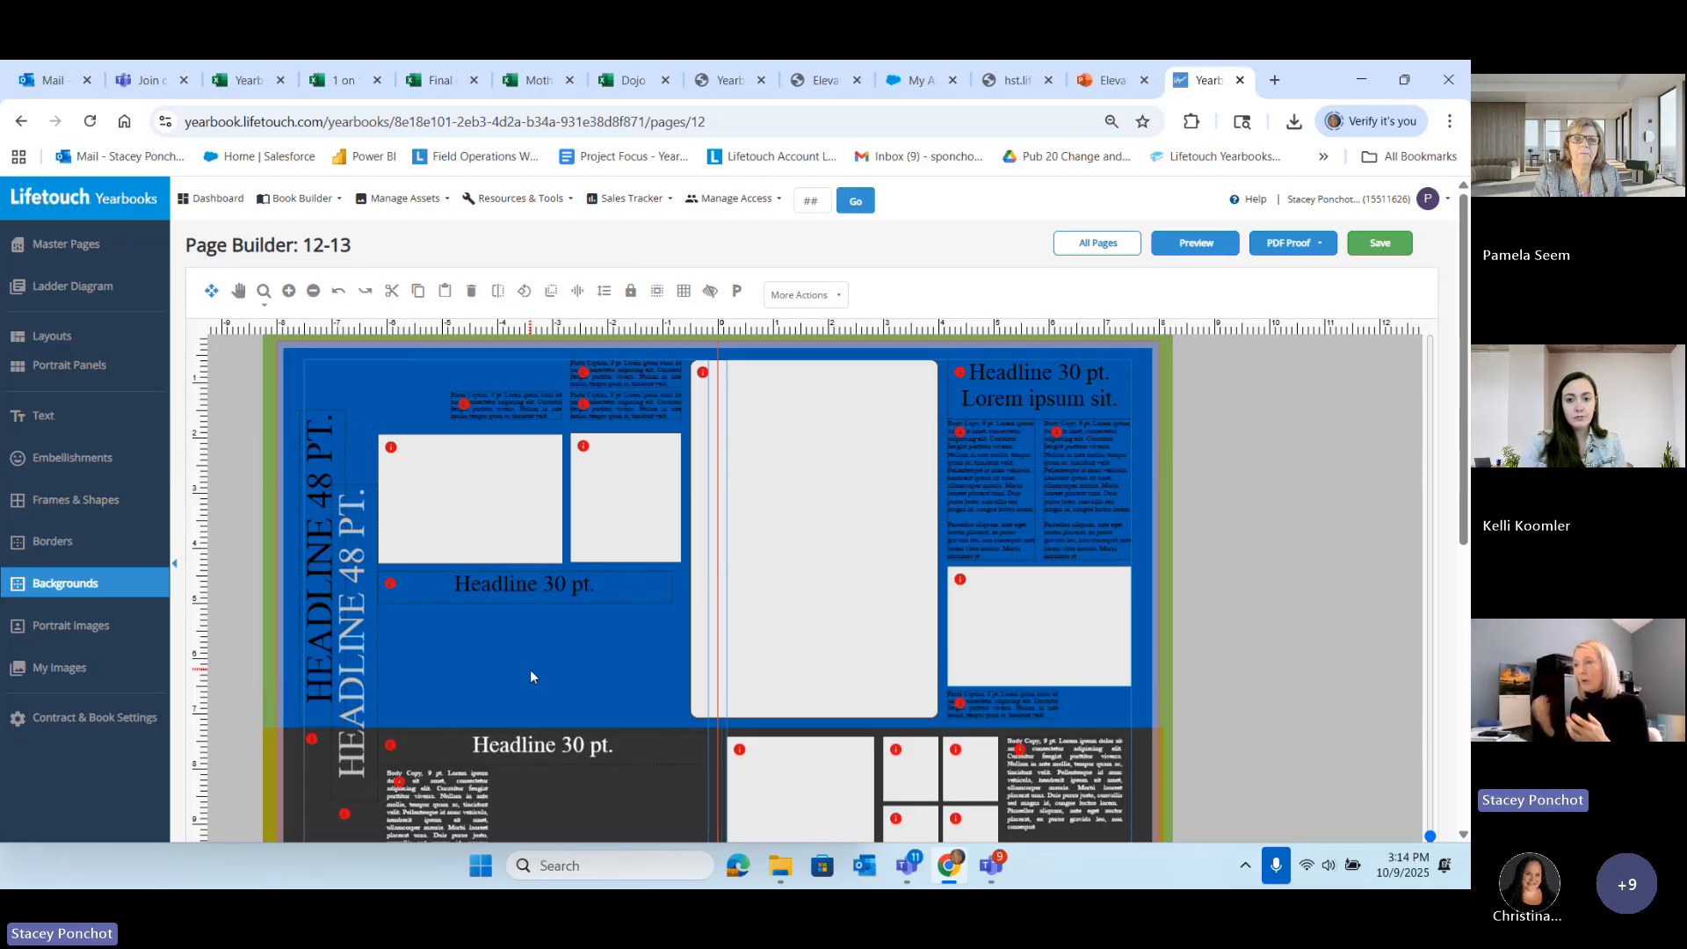
Step: Select the first body copy column on page 13, followed by the smaller upper photo box on page 12
{"action": "left_click", "coordinate": [1006, 524]}
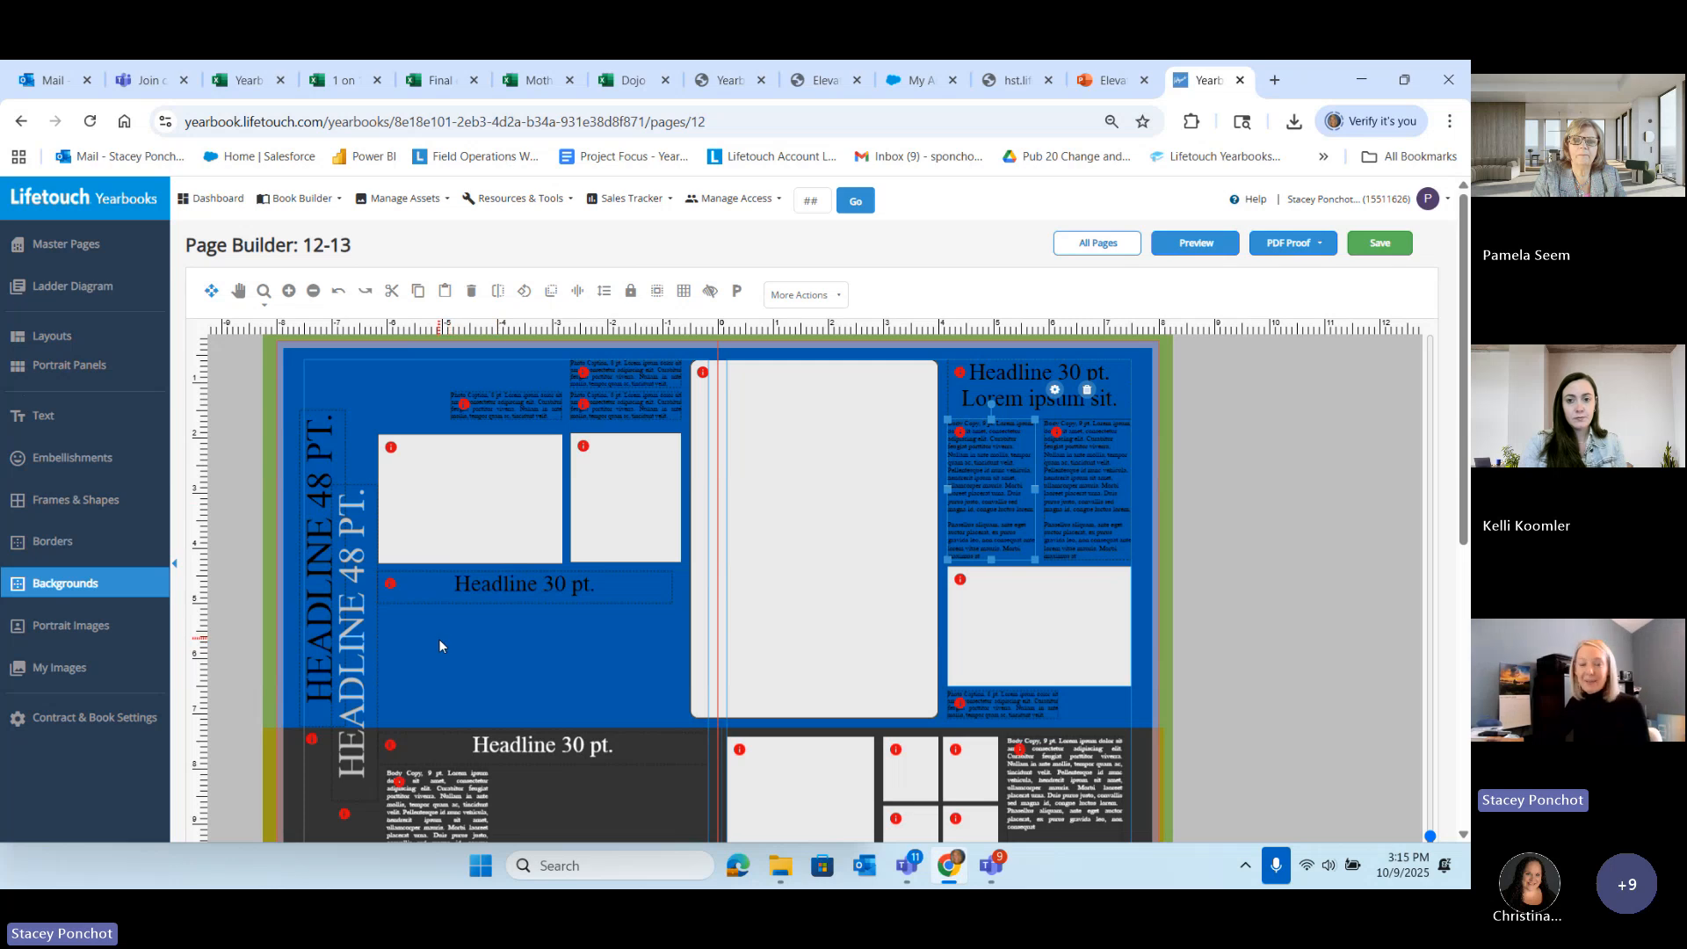
{"action": "left_click", "coordinate": [627, 492]}
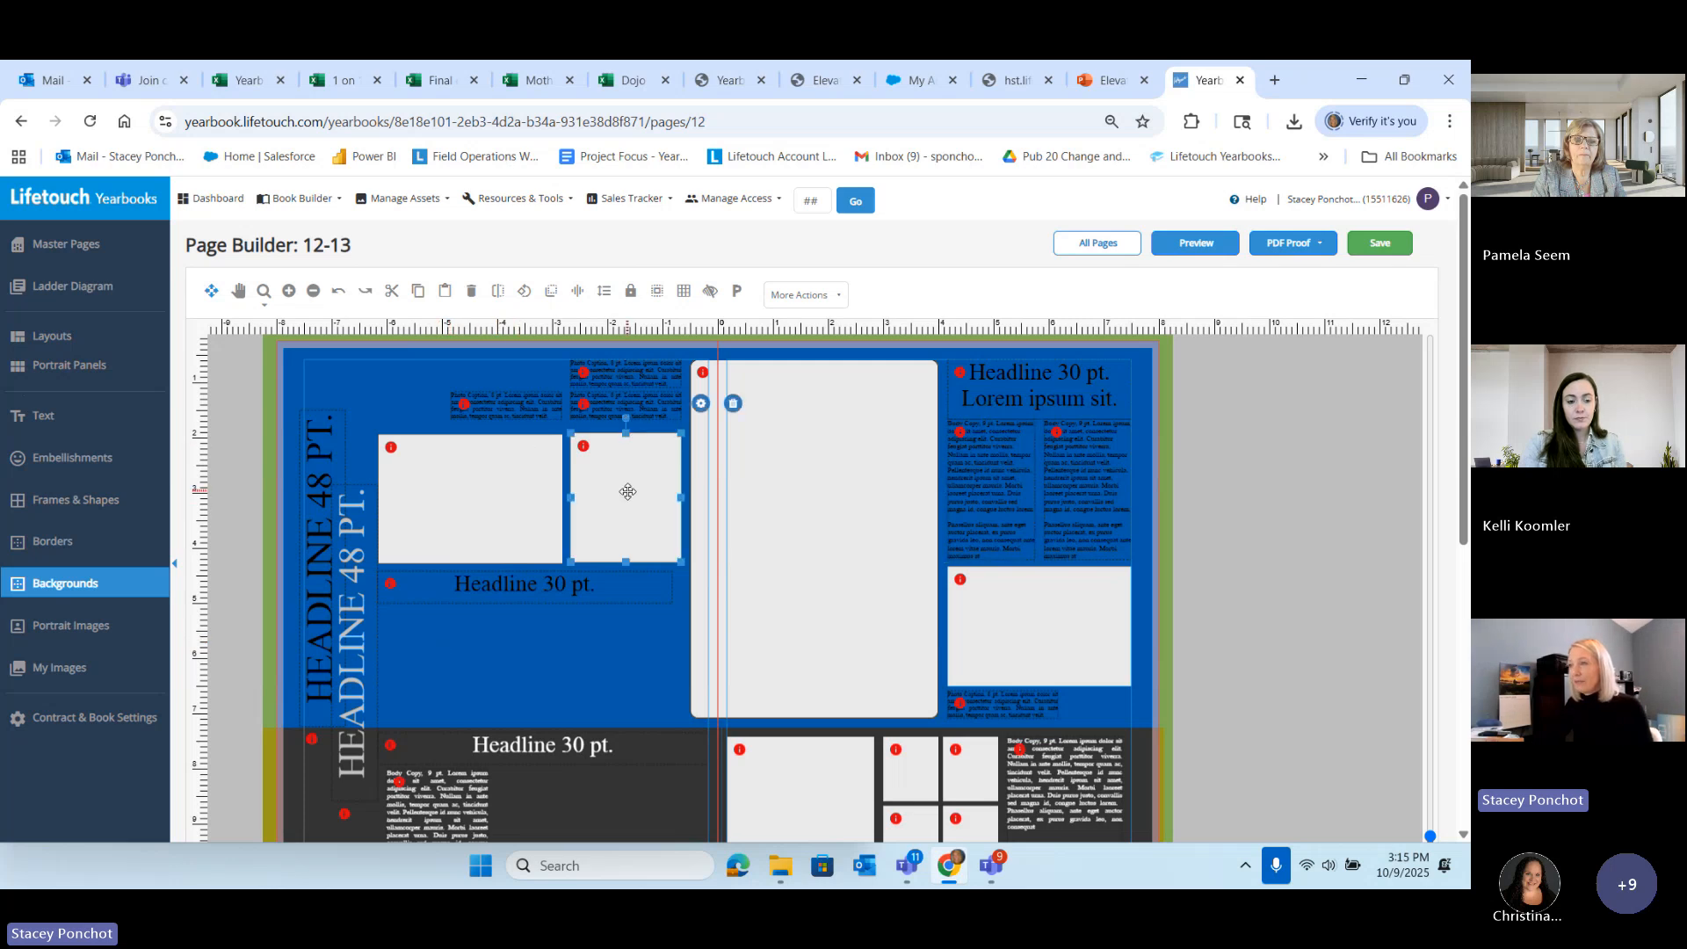
{"action": "scroll", "coordinate": [543, 648], "scroll_direction": "down", "scroll_amount": 1}
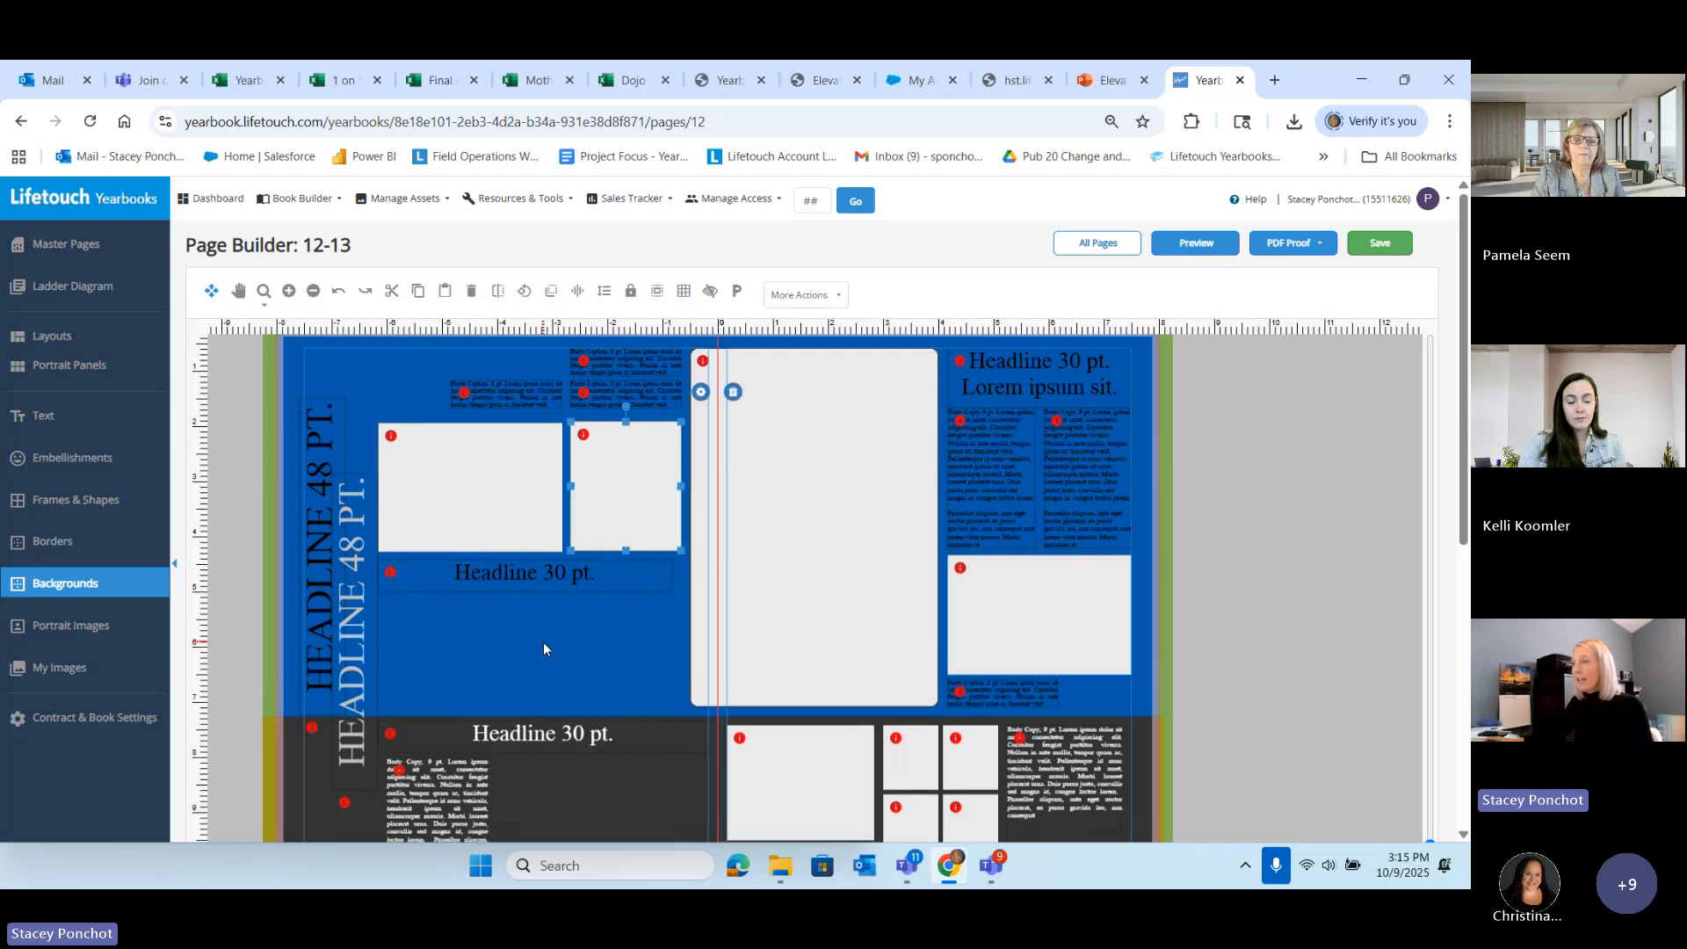
Step: Shorten the second body copy column on page 13 by lowering its upper edge
{"action": "left_click", "coordinate": [1107, 493]}
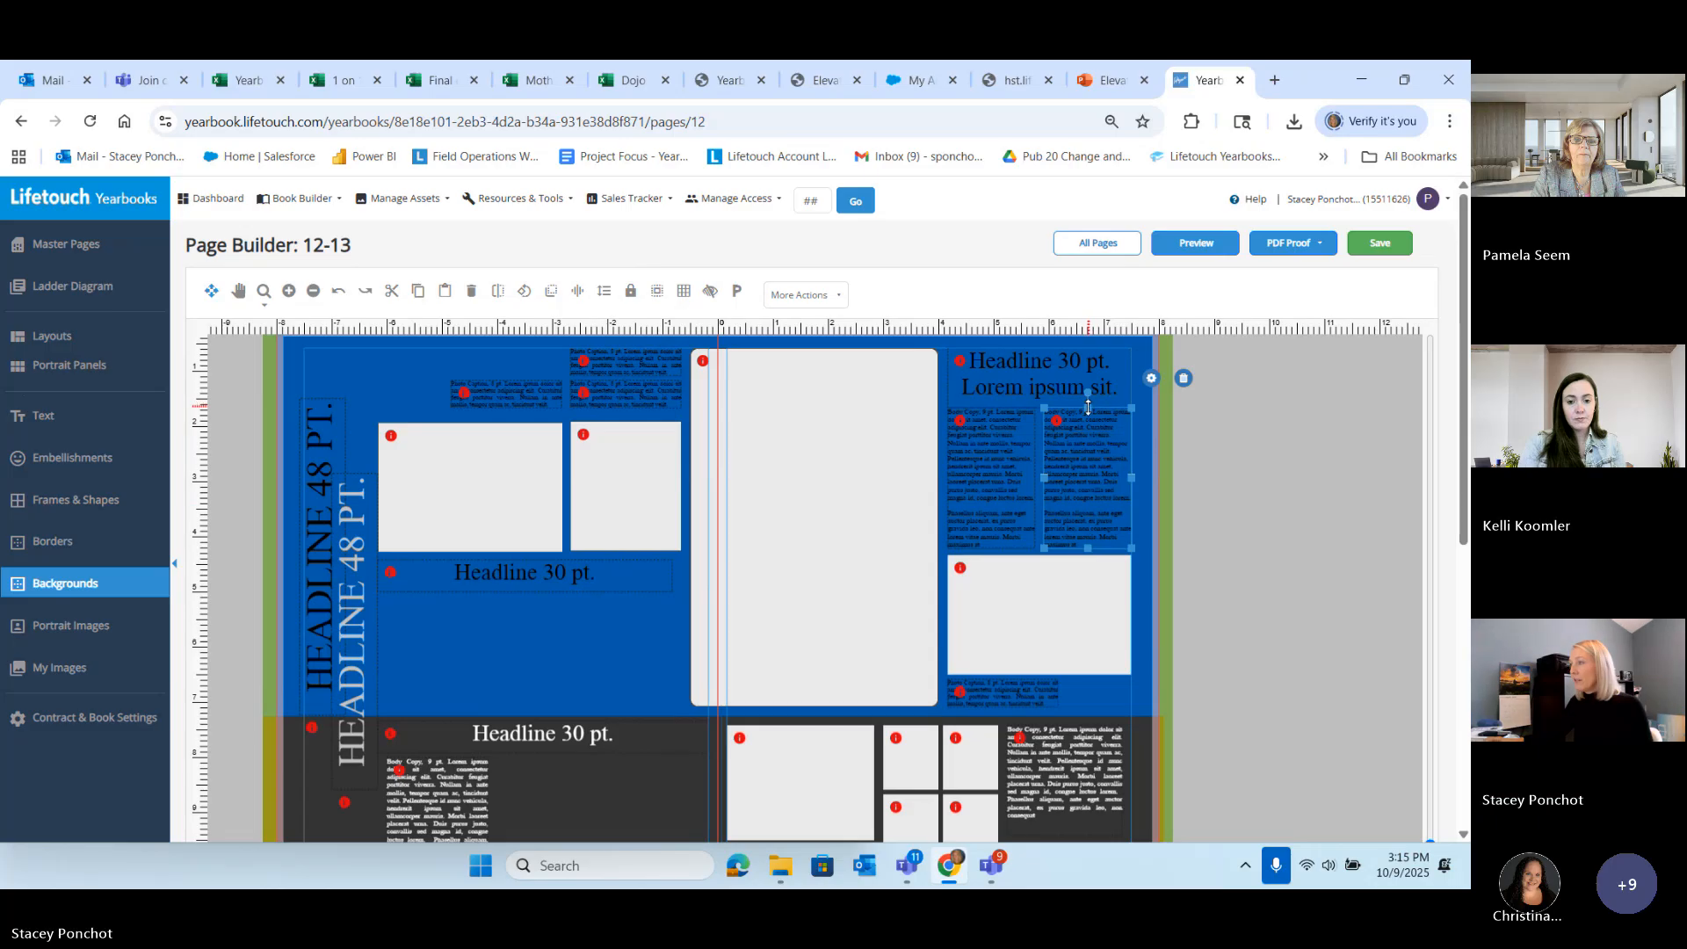
{"action": "left_click_drag", "start_coordinate": [1087, 407], "coordinate": [1087, 497]}
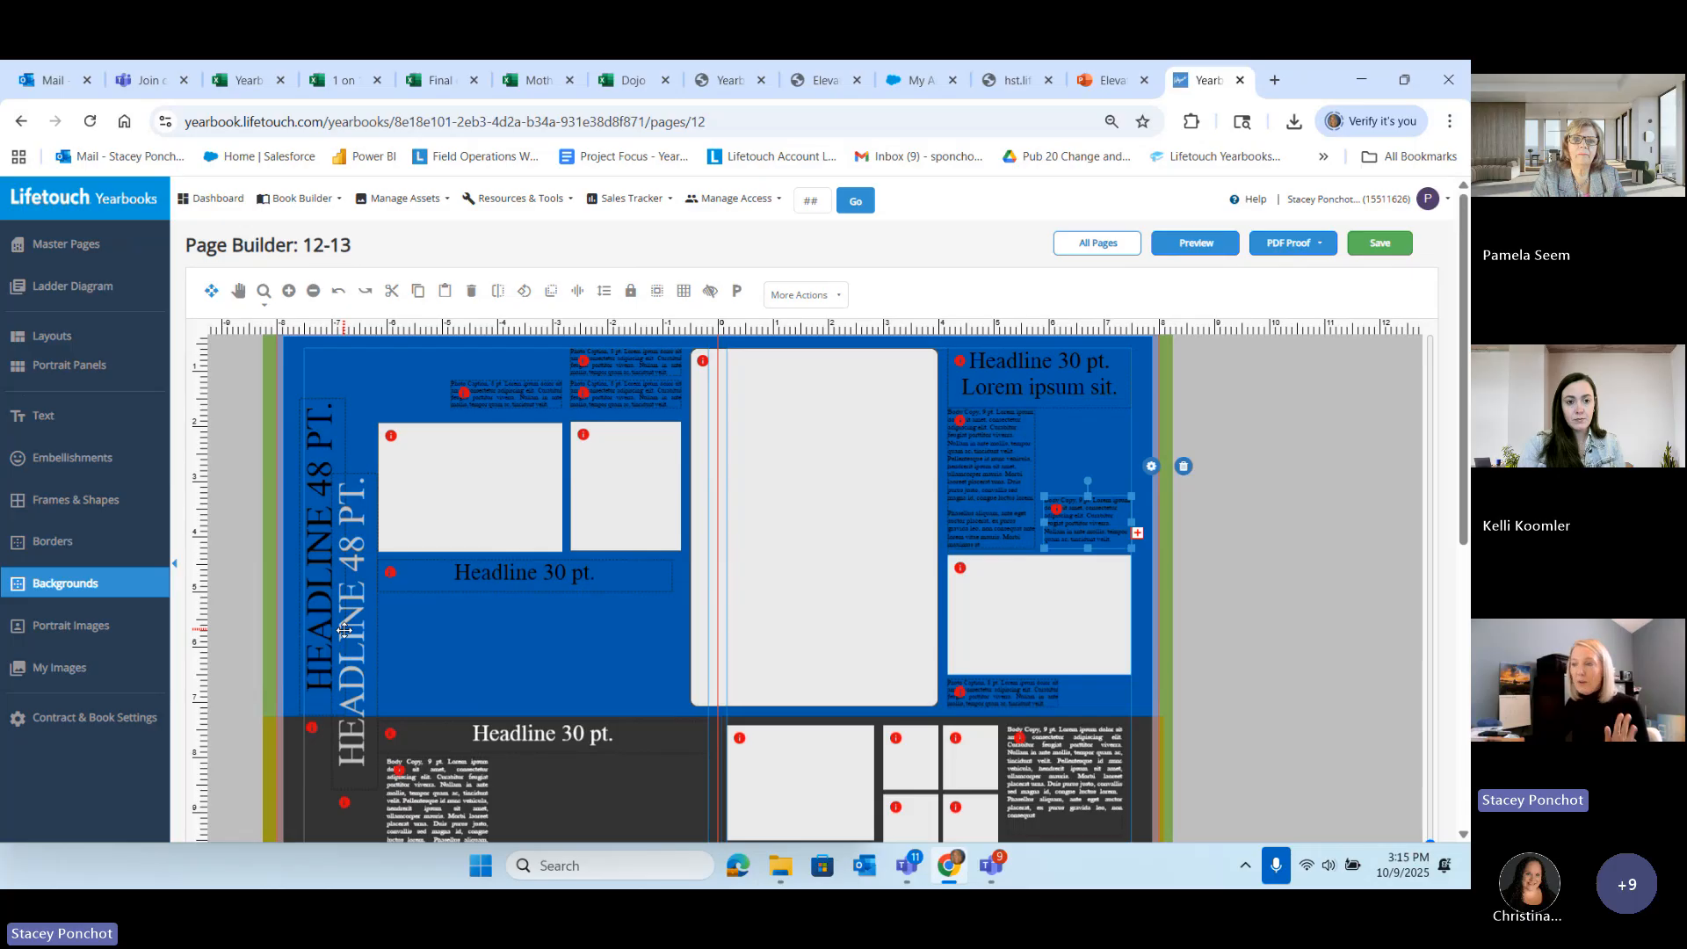
Step: Add an upright rectangular image frame beneath the upper 30 pt. headline on page 12 and try placing a square frame beside it
{"action": "left_click", "coordinate": [72, 499]}
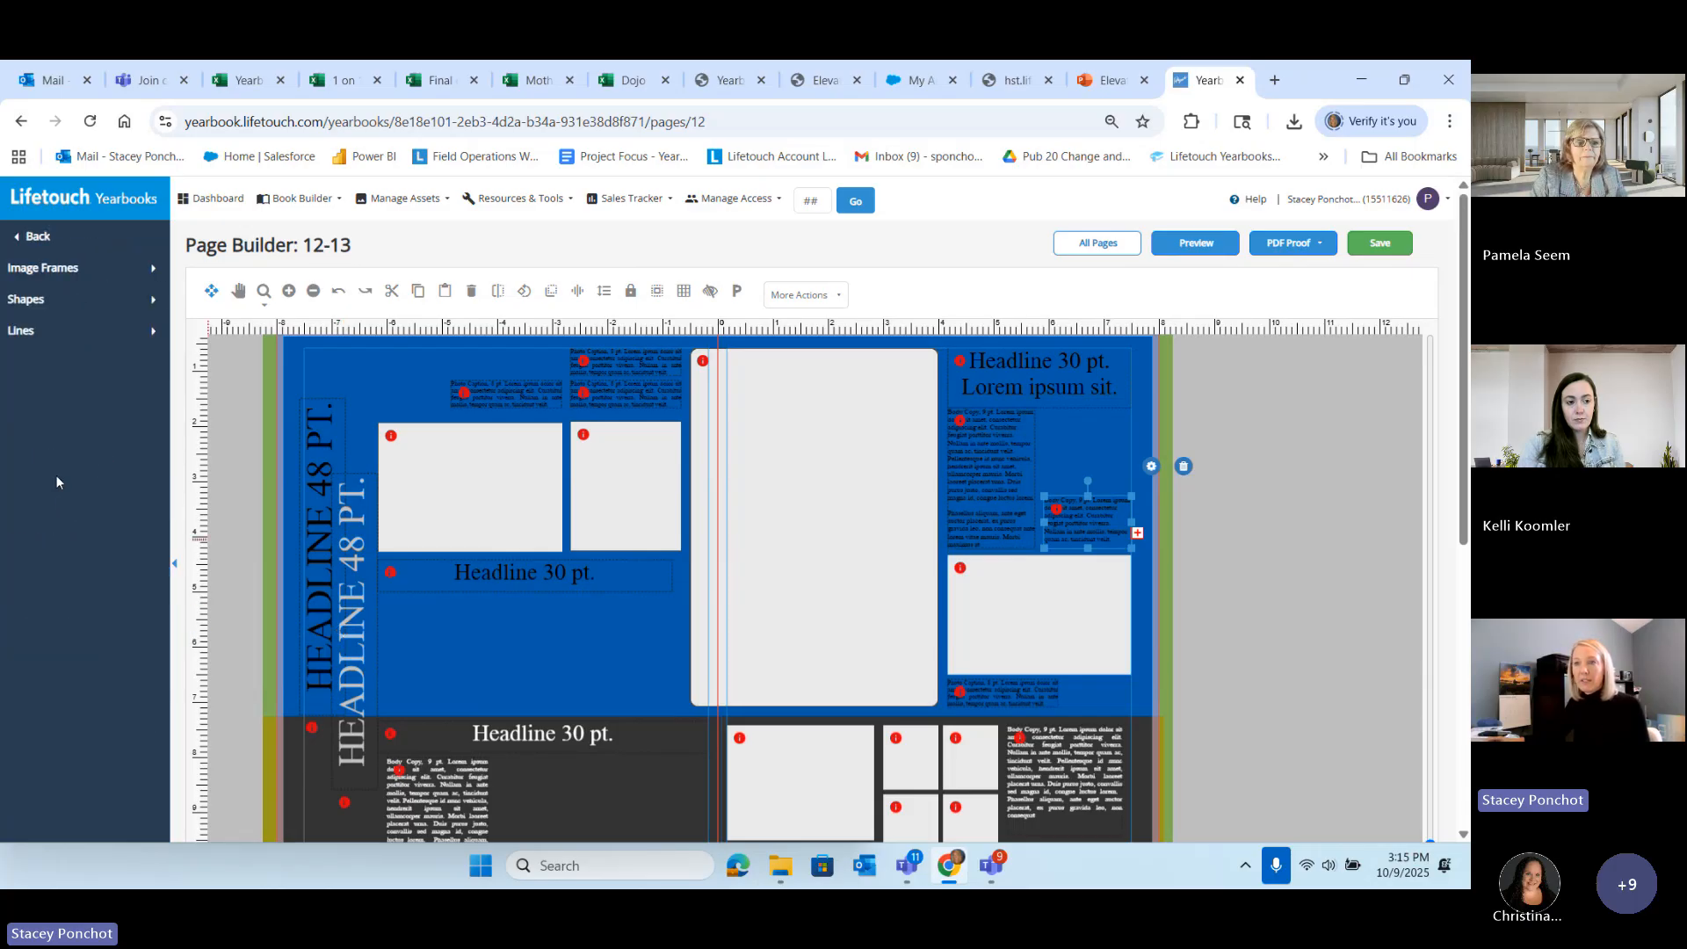
{"action": "left_click", "coordinate": [48, 269]}
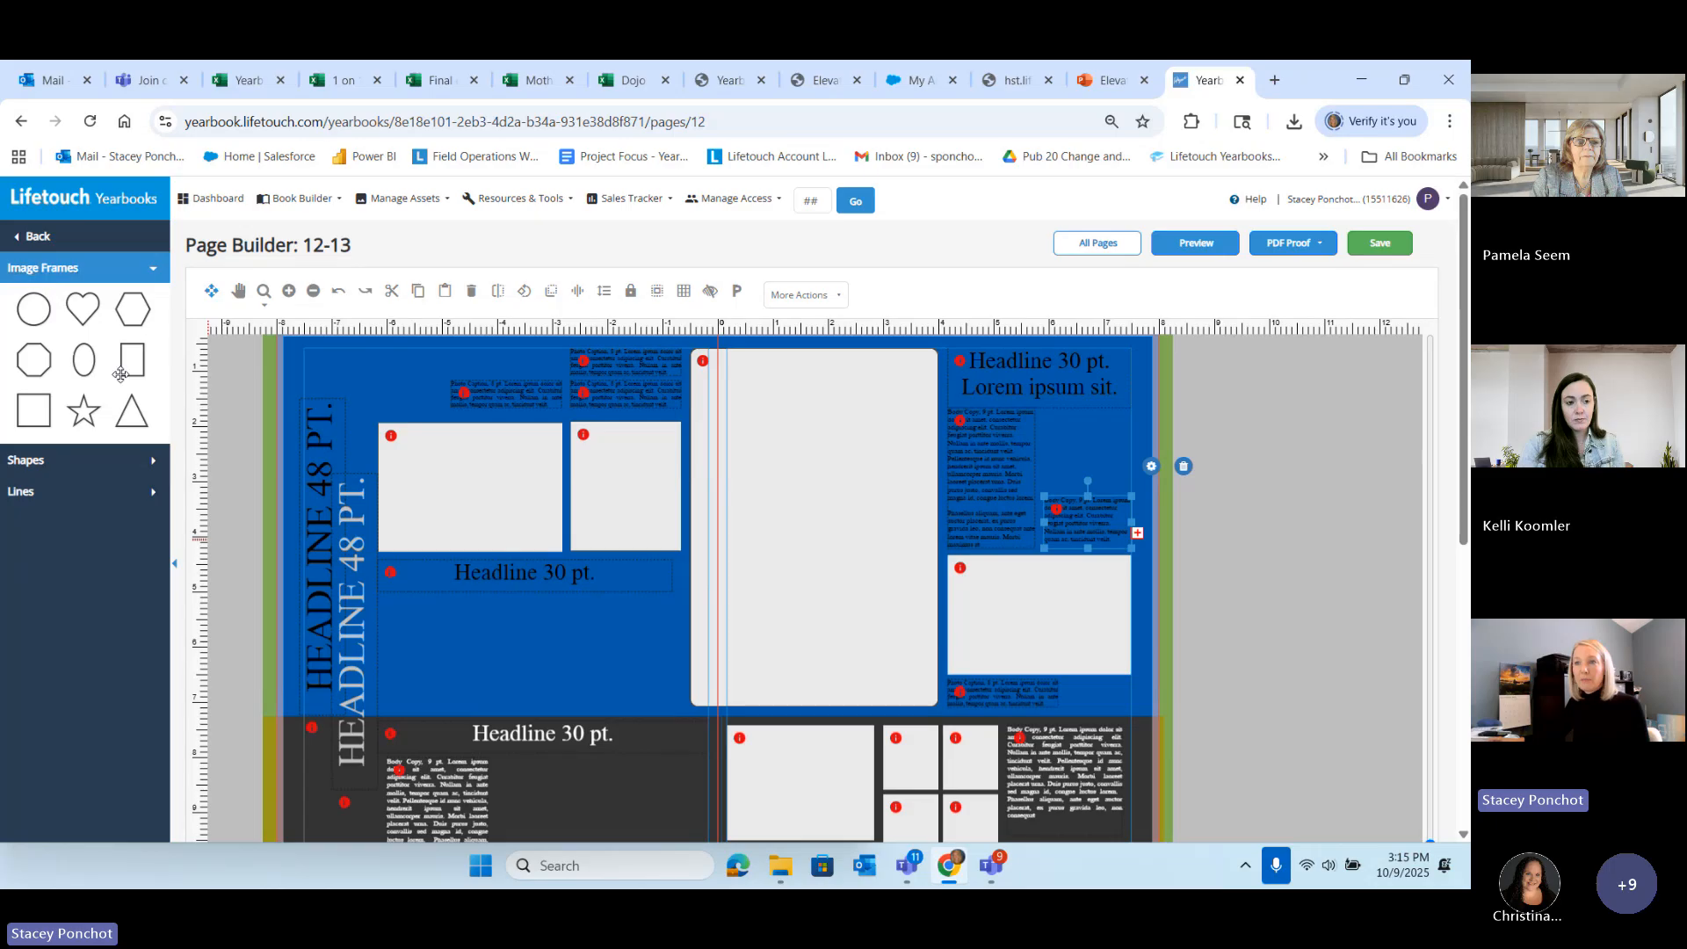
{"action": "left_click_drag", "start_coordinate": [132, 360], "coordinate": [424, 651]}
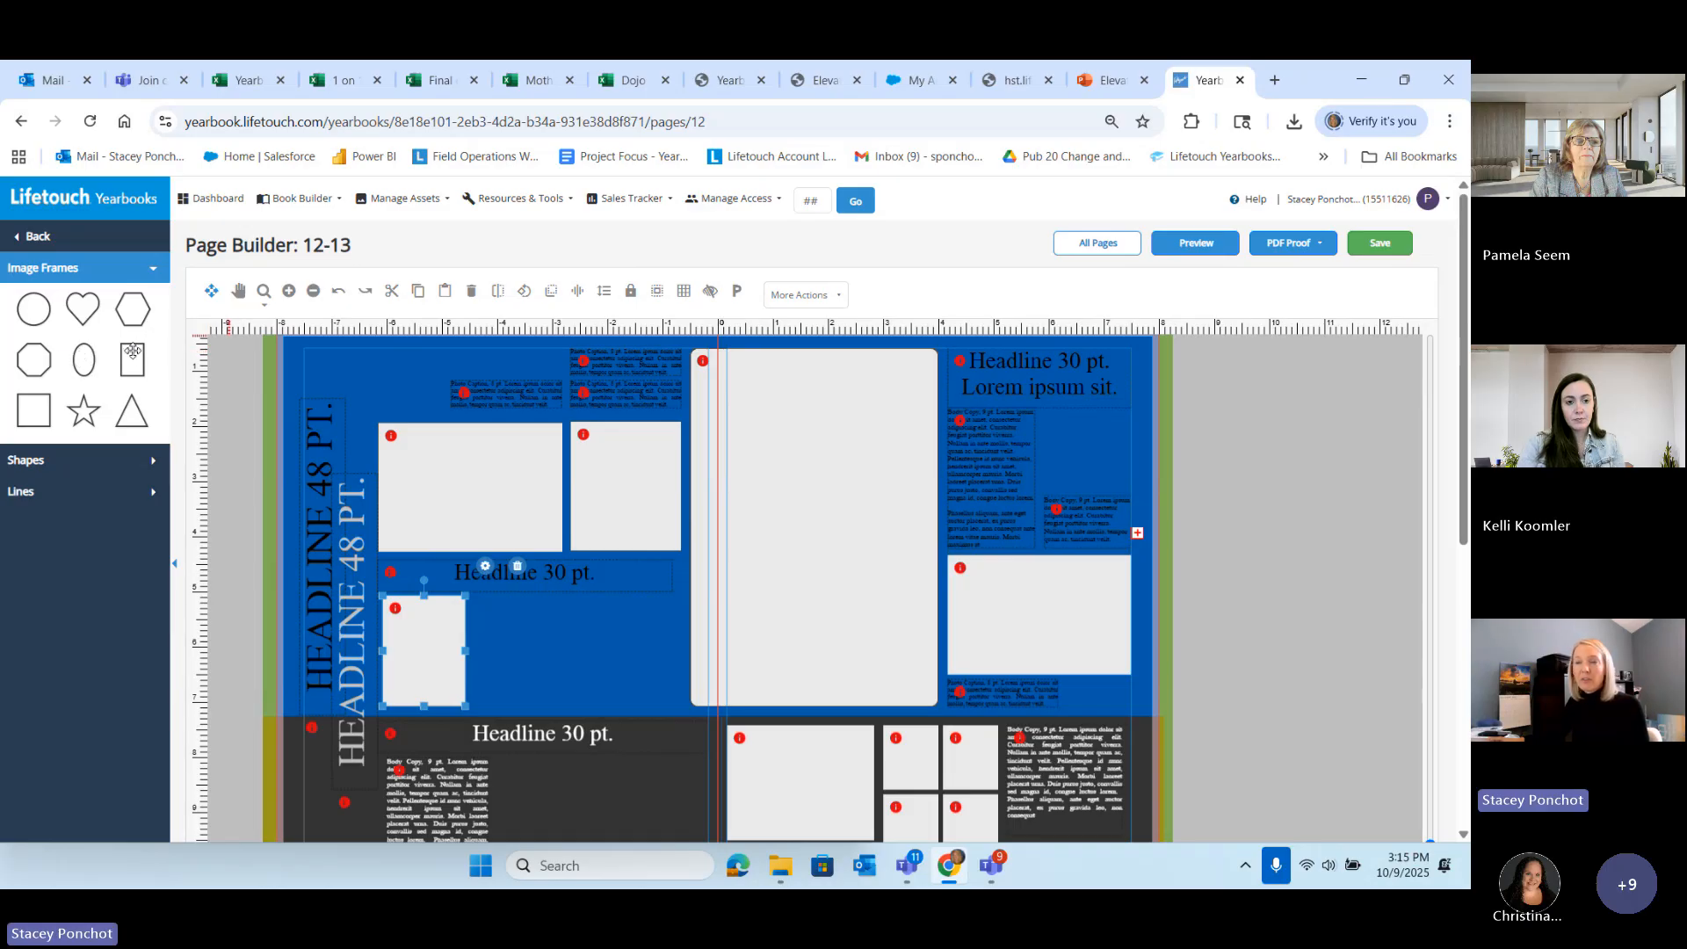
{"action": "left_click_drag", "start_coordinate": [35, 419], "coordinate": [601, 615]}
{"action": "left_click", "coordinate": [634, 586]}
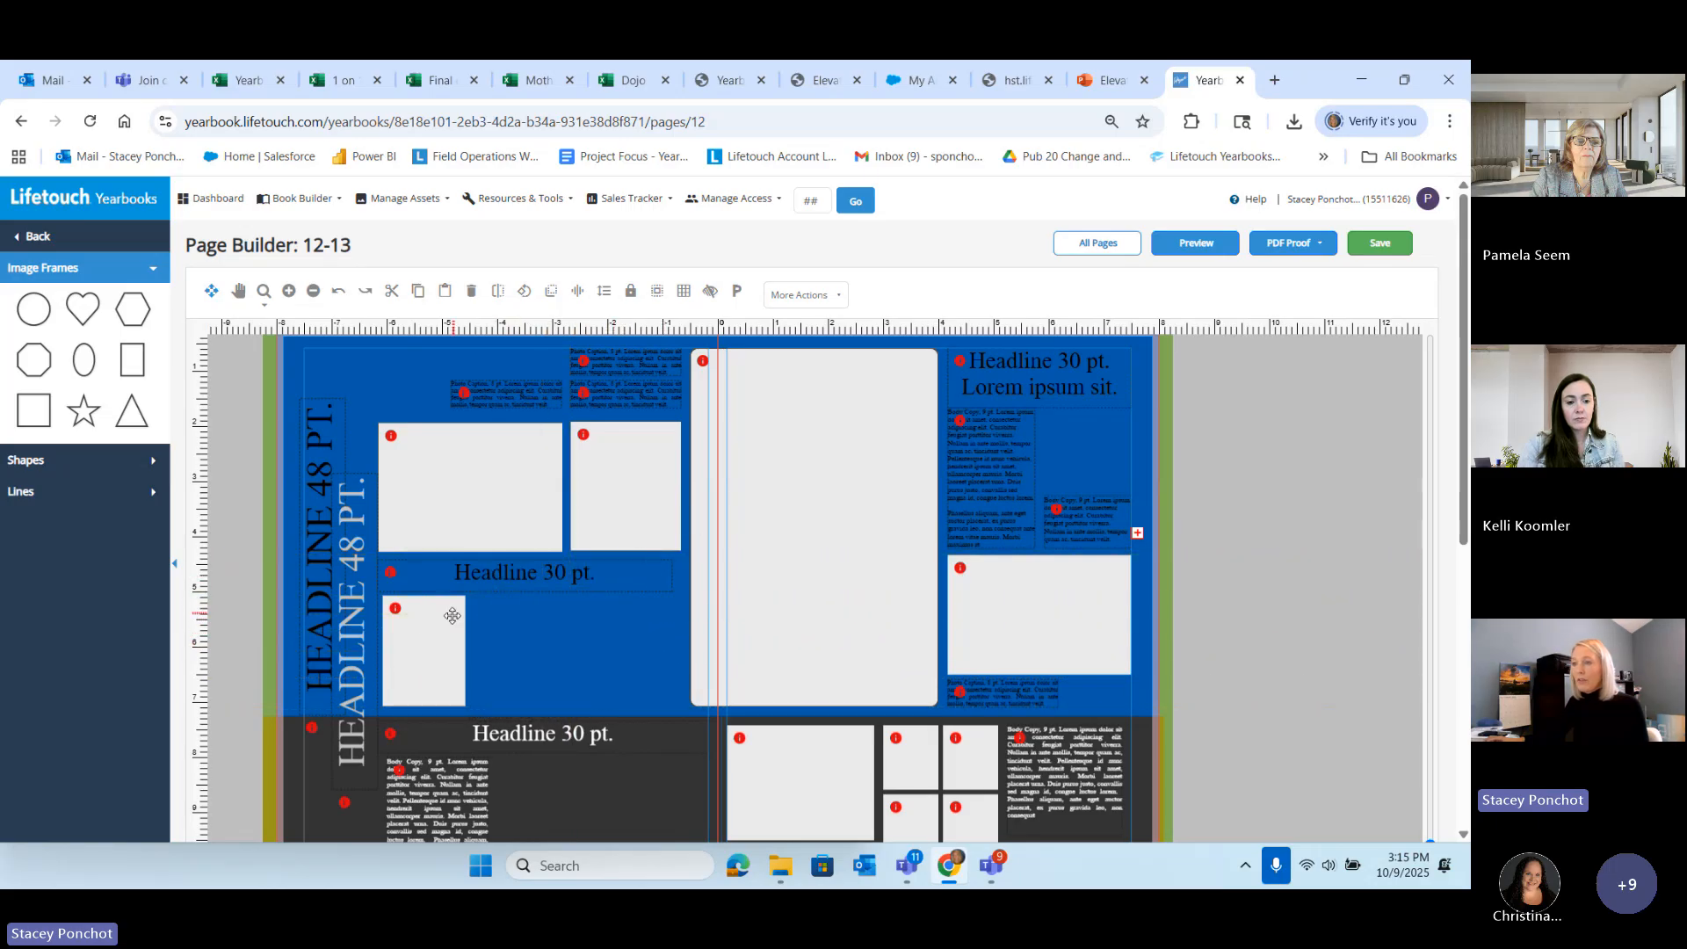
Step: Resize the new rectangular image frame on page 12 so it is slightly wider
{"action": "left_click", "coordinate": [463, 645]}
{"action": "mouse_move", "coordinate": [465, 649]}
{"action": "left_mouse_down"}
{"action": "mouse_move", "coordinate": [559, 657]}
{"action": "mouse_move", "coordinate": [452, 655]}
{"action": "left_mouse_up"}
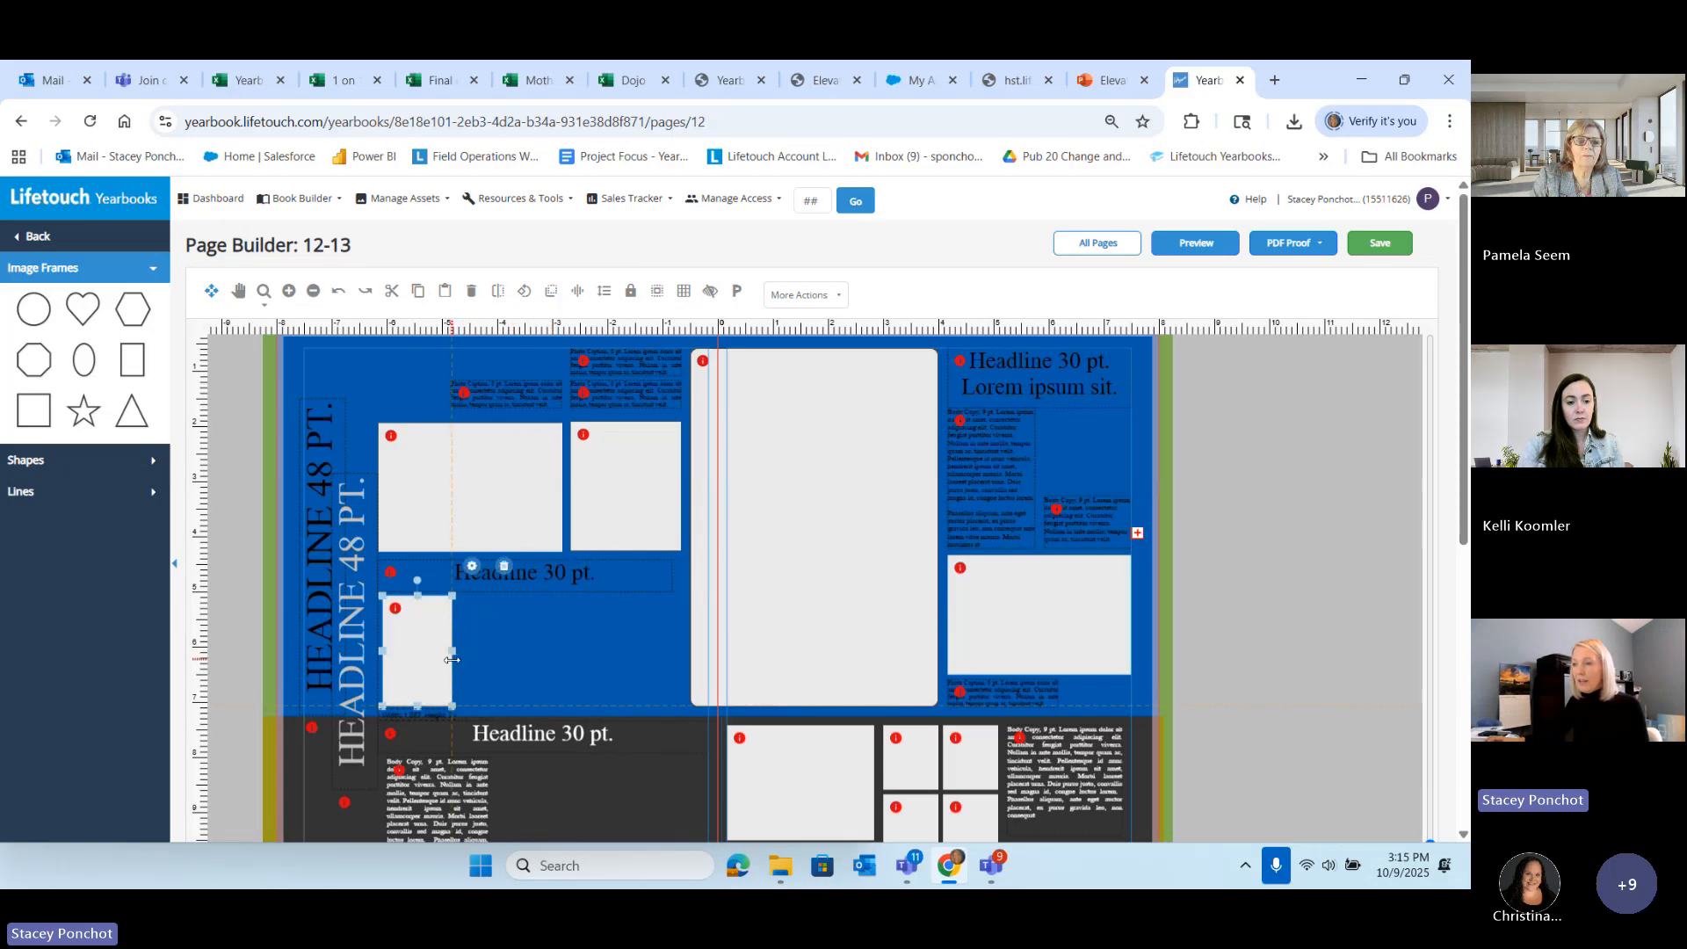
{"action": "mouse_move", "coordinate": [417, 595]}
{"action": "left_mouse_down"}
{"action": "mouse_move", "coordinate": [416, 562]}
{"action": "mouse_move", "coordinate": [419, 615]}
{"action": "mouse_move", "coordinate": [421, 601]}
{"action": "mouse_move", "coordinate": [465, 652]}
{"action": "mouse_move", "coordinate": [423, 597]}
{"action": "left_mouse_up"}
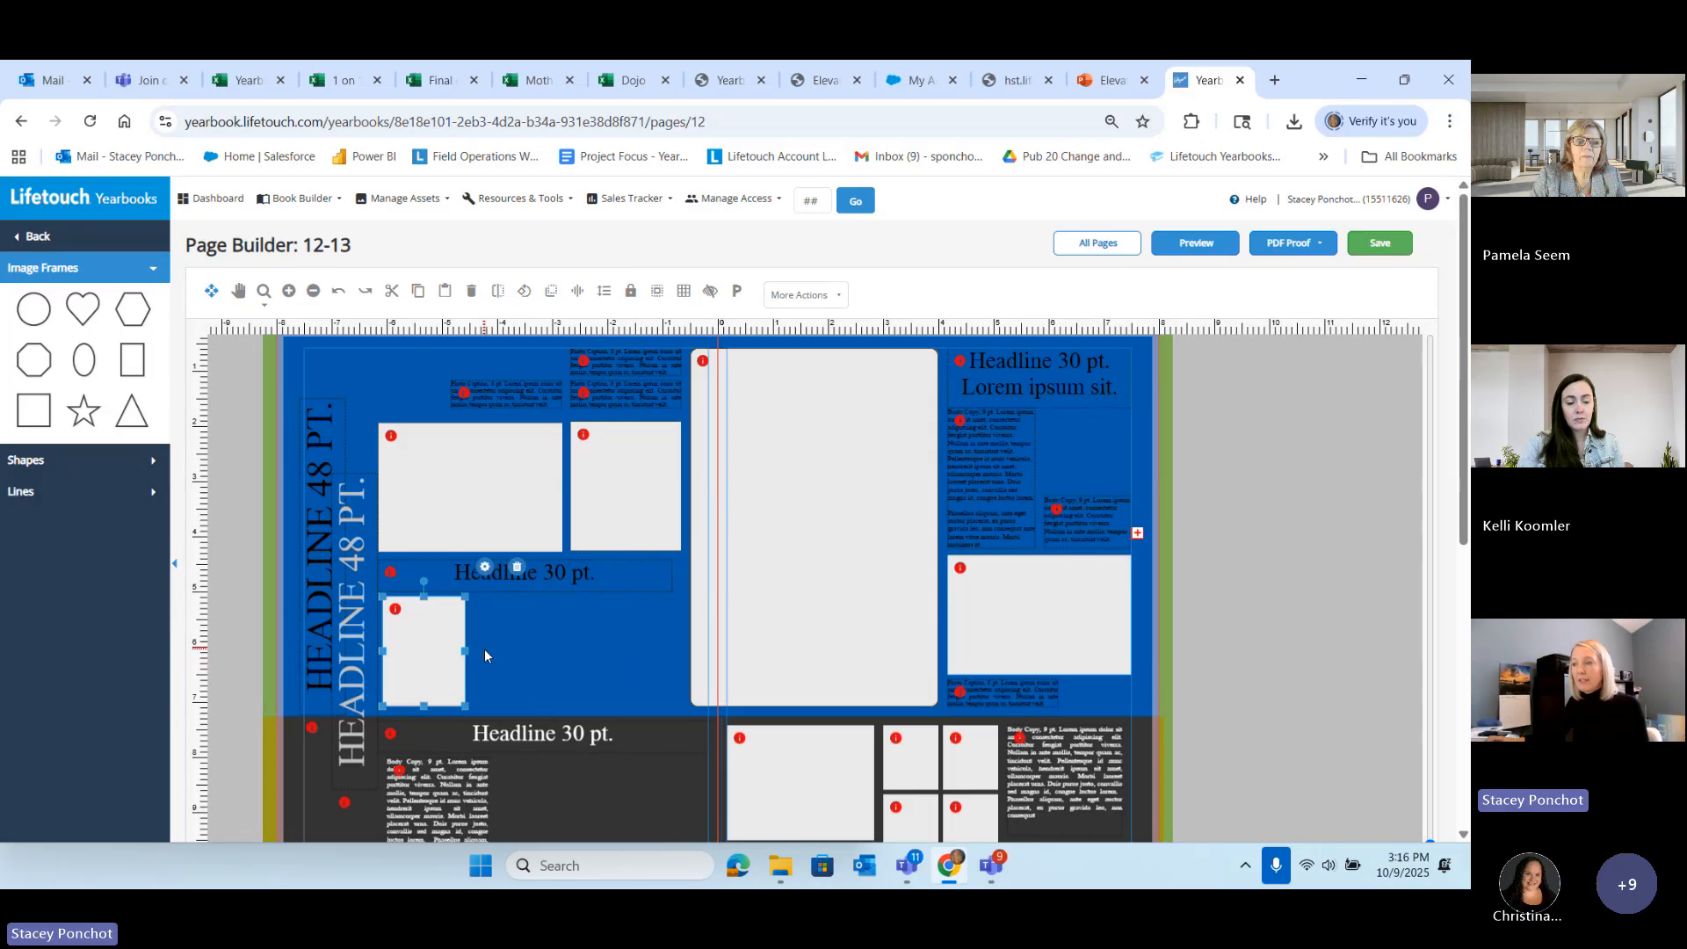
{"action": "left_click_drag", "start_coordinate": [465, 650], "coordinate": [471, 650]}
{"action": "left_click_drag", "start_coordinate": [426, 595], "coordinate": [429, 594]}
Step: Delete the 30 pt. headline above the new frame on page 12 and extend the frame upward into the freed space
{"action": "left_click", "coordinate": [578, 577]}
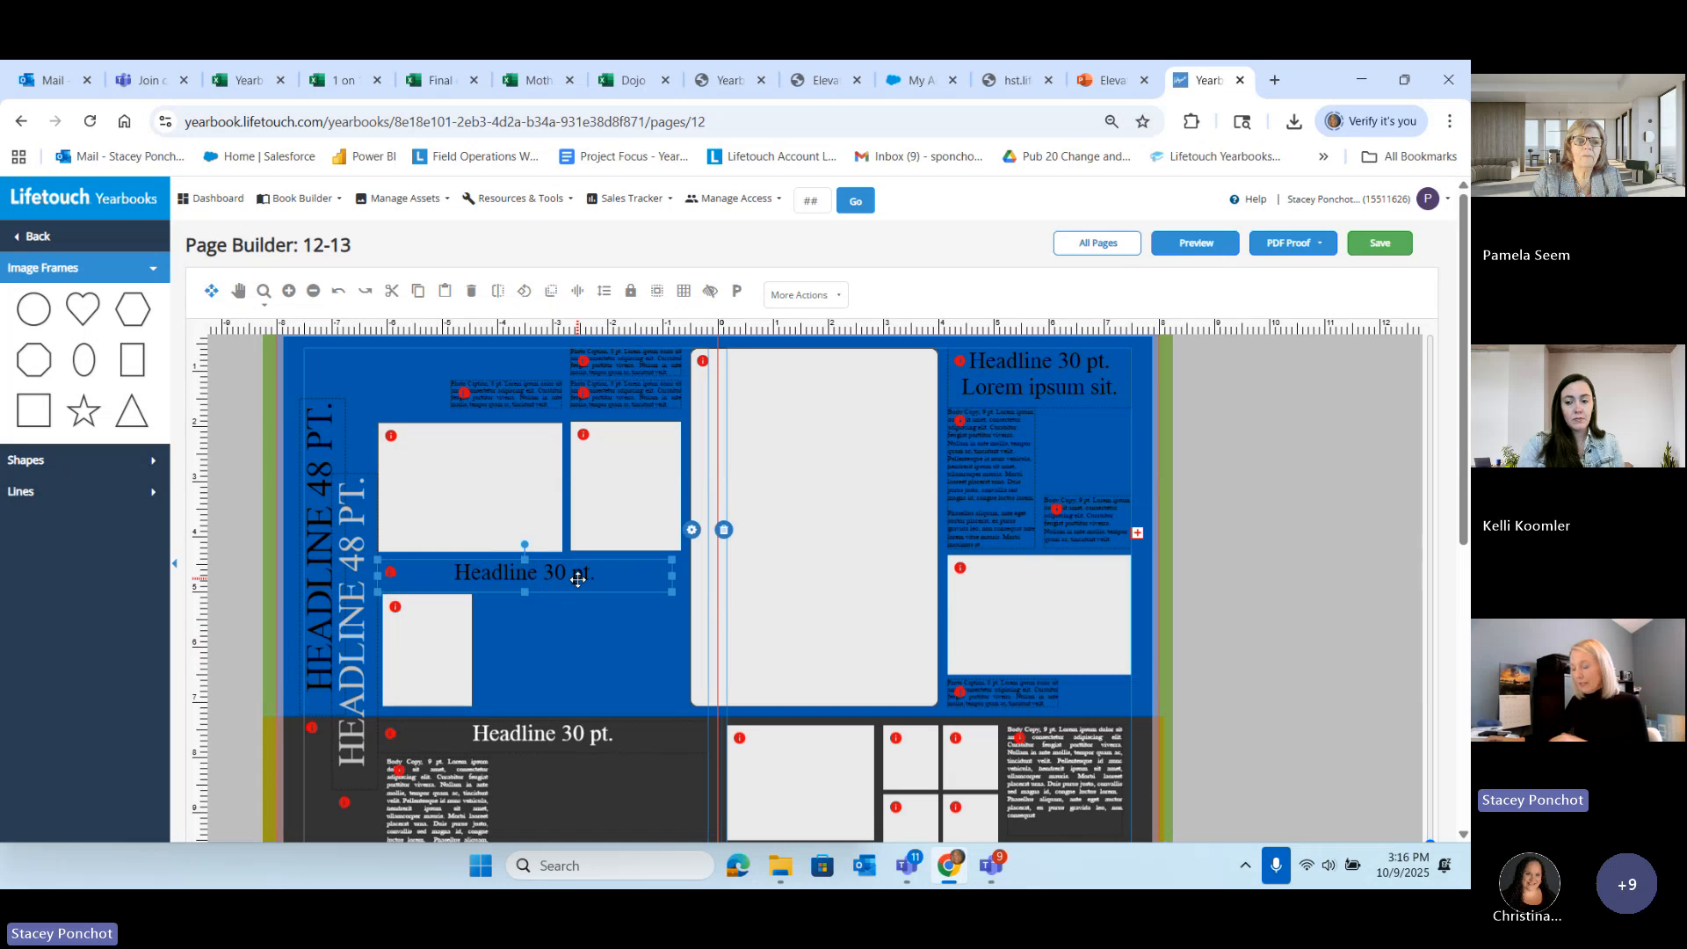
{"action": "key", "text": "Delete"}
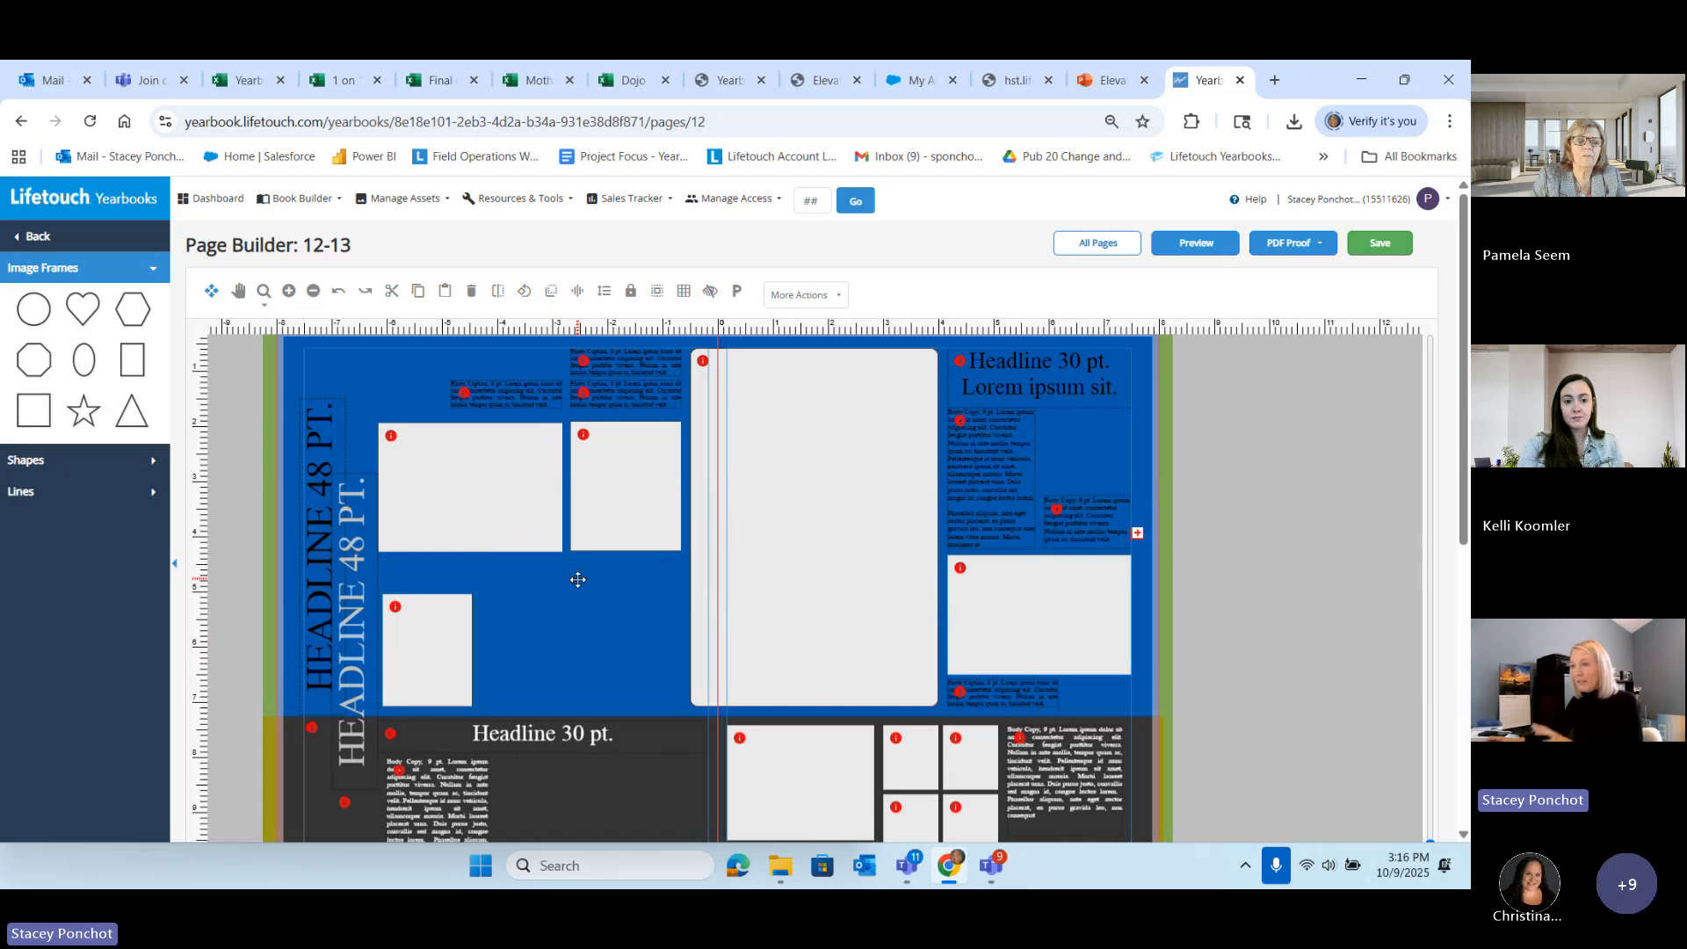
{"action": "left_click", "coordinate": [429, 602]}
{"action": "left_click_drag", "start_coordinate": [426, 594], "coordinate": [426, 576]}
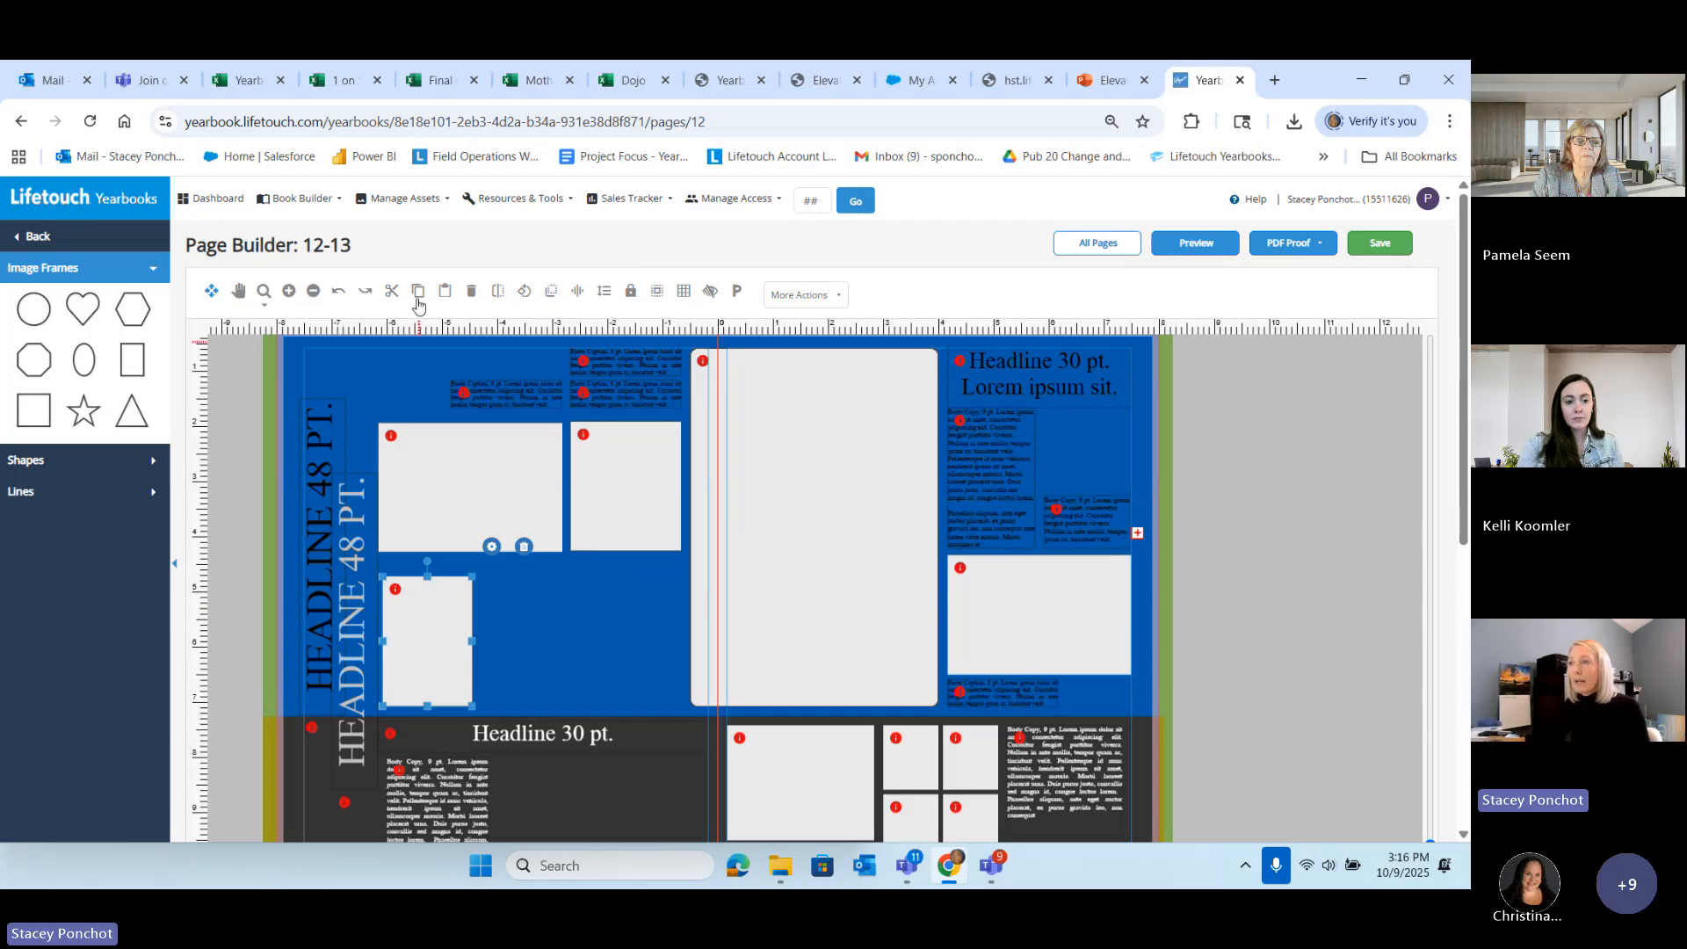
Step: Duplicate the rectangular frame to form a row of three matching frames beneath the upper photo boxes on page 12
{"action": "left_click", "coordinate": [446, 292]}
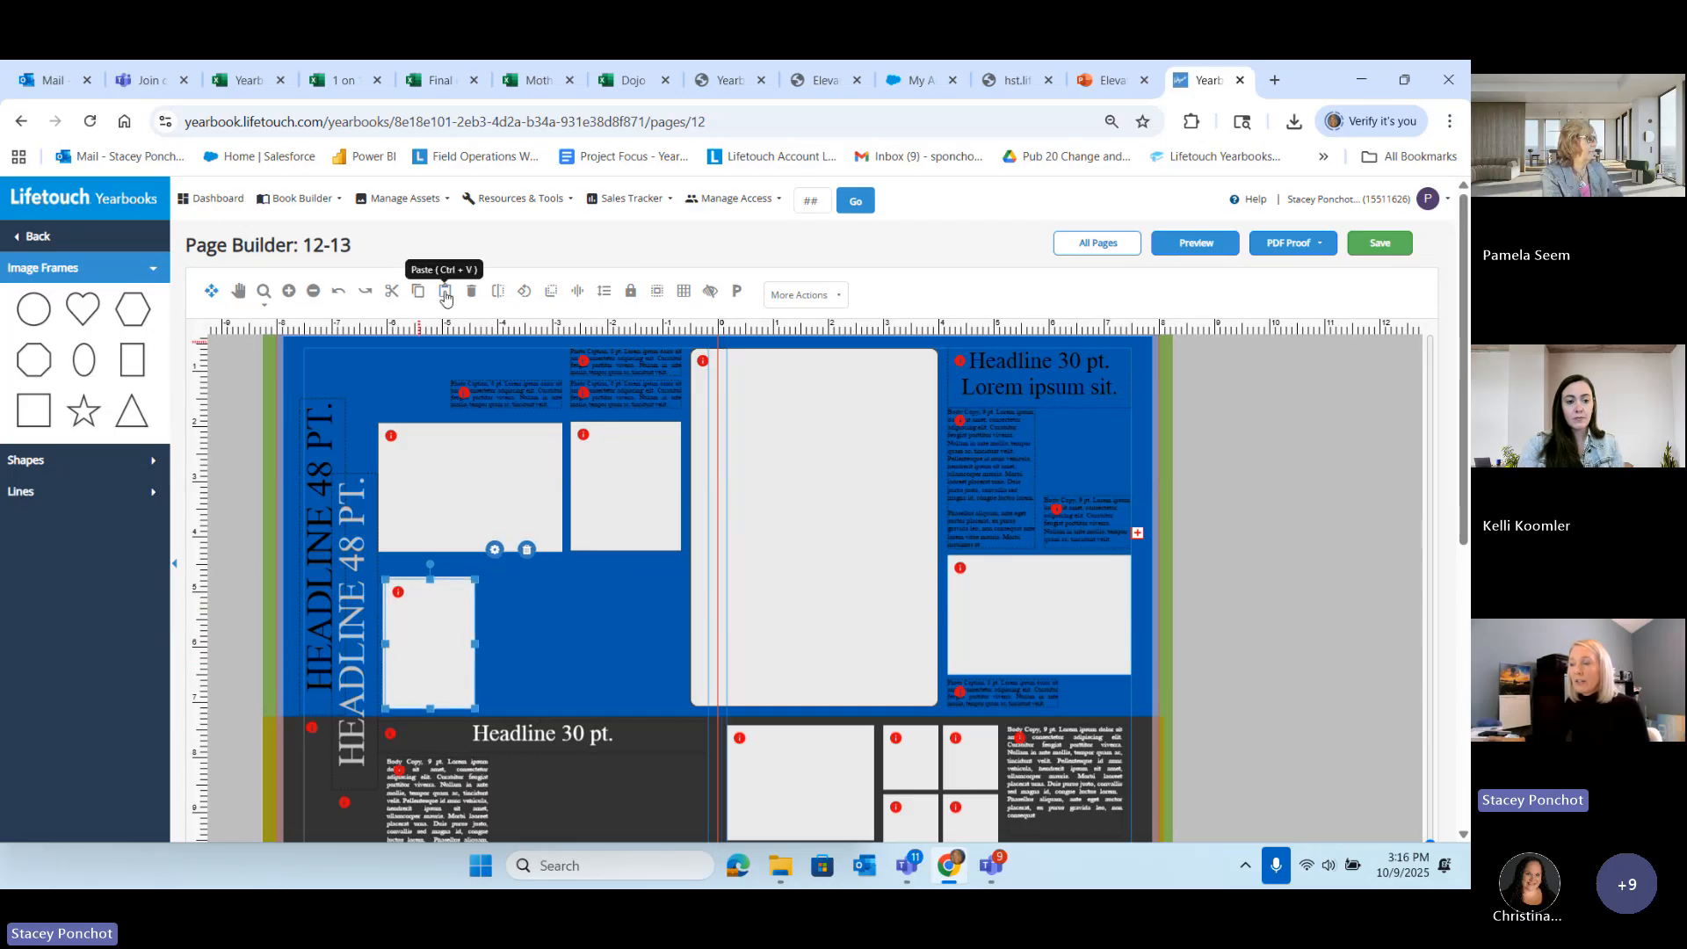
{"action": "left_click_drag", "start_coordinate": [442, 617], "coordinate": [535, 617]}
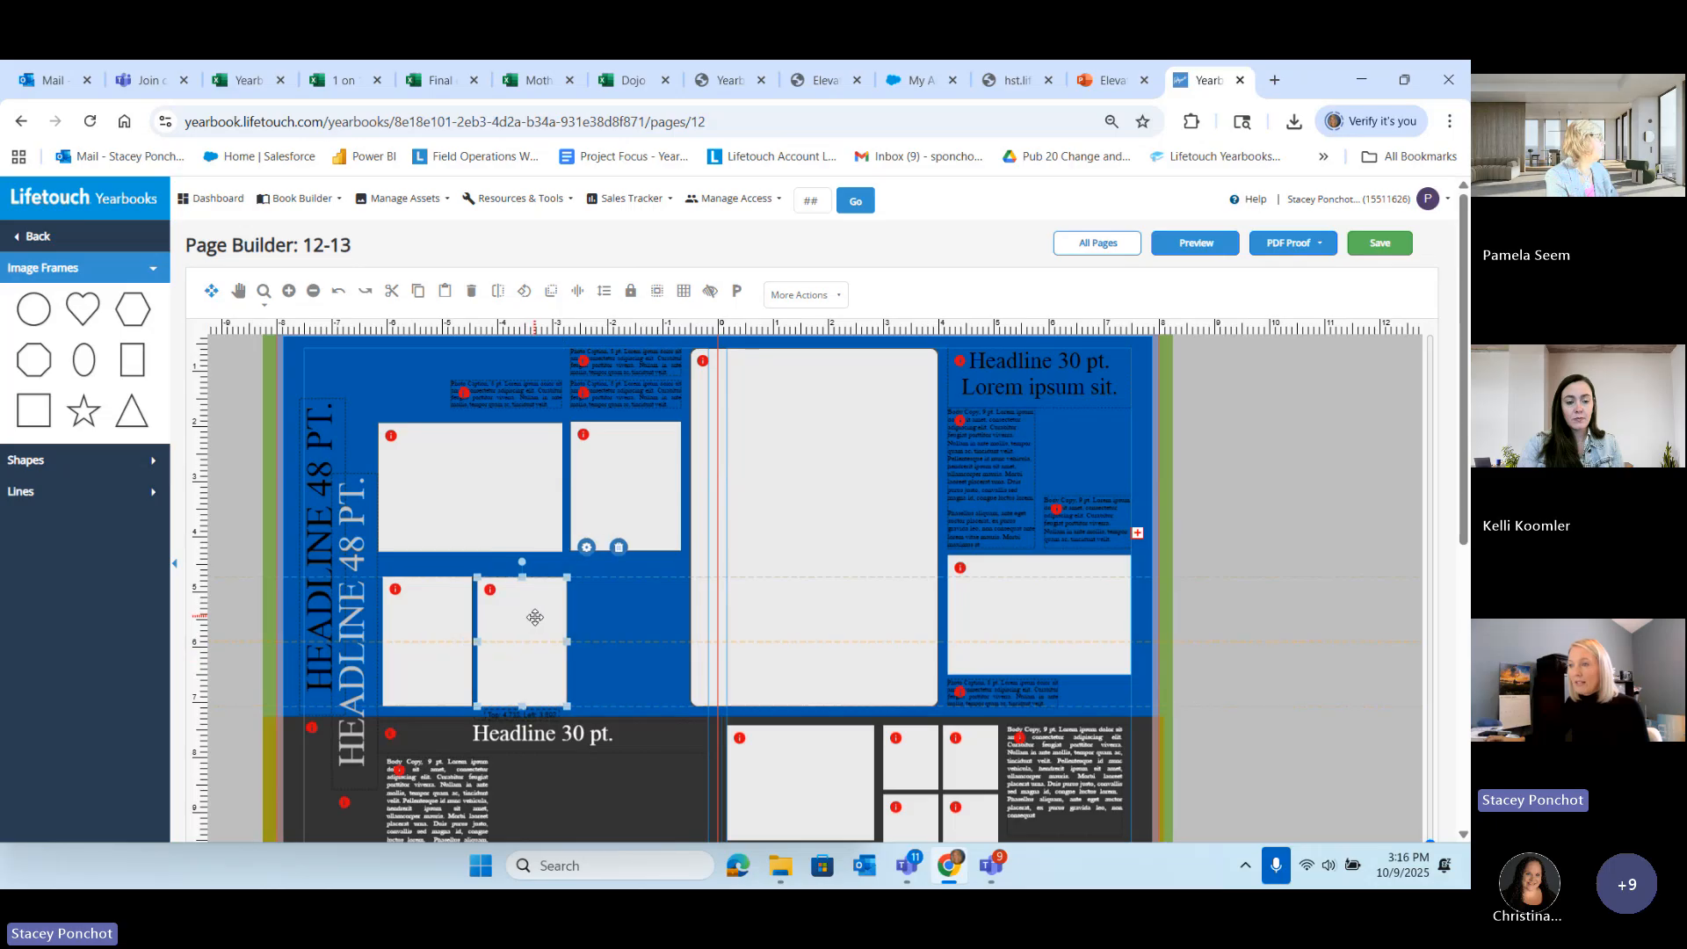
{"action": "left_click", "coordinate": [429, 623]}
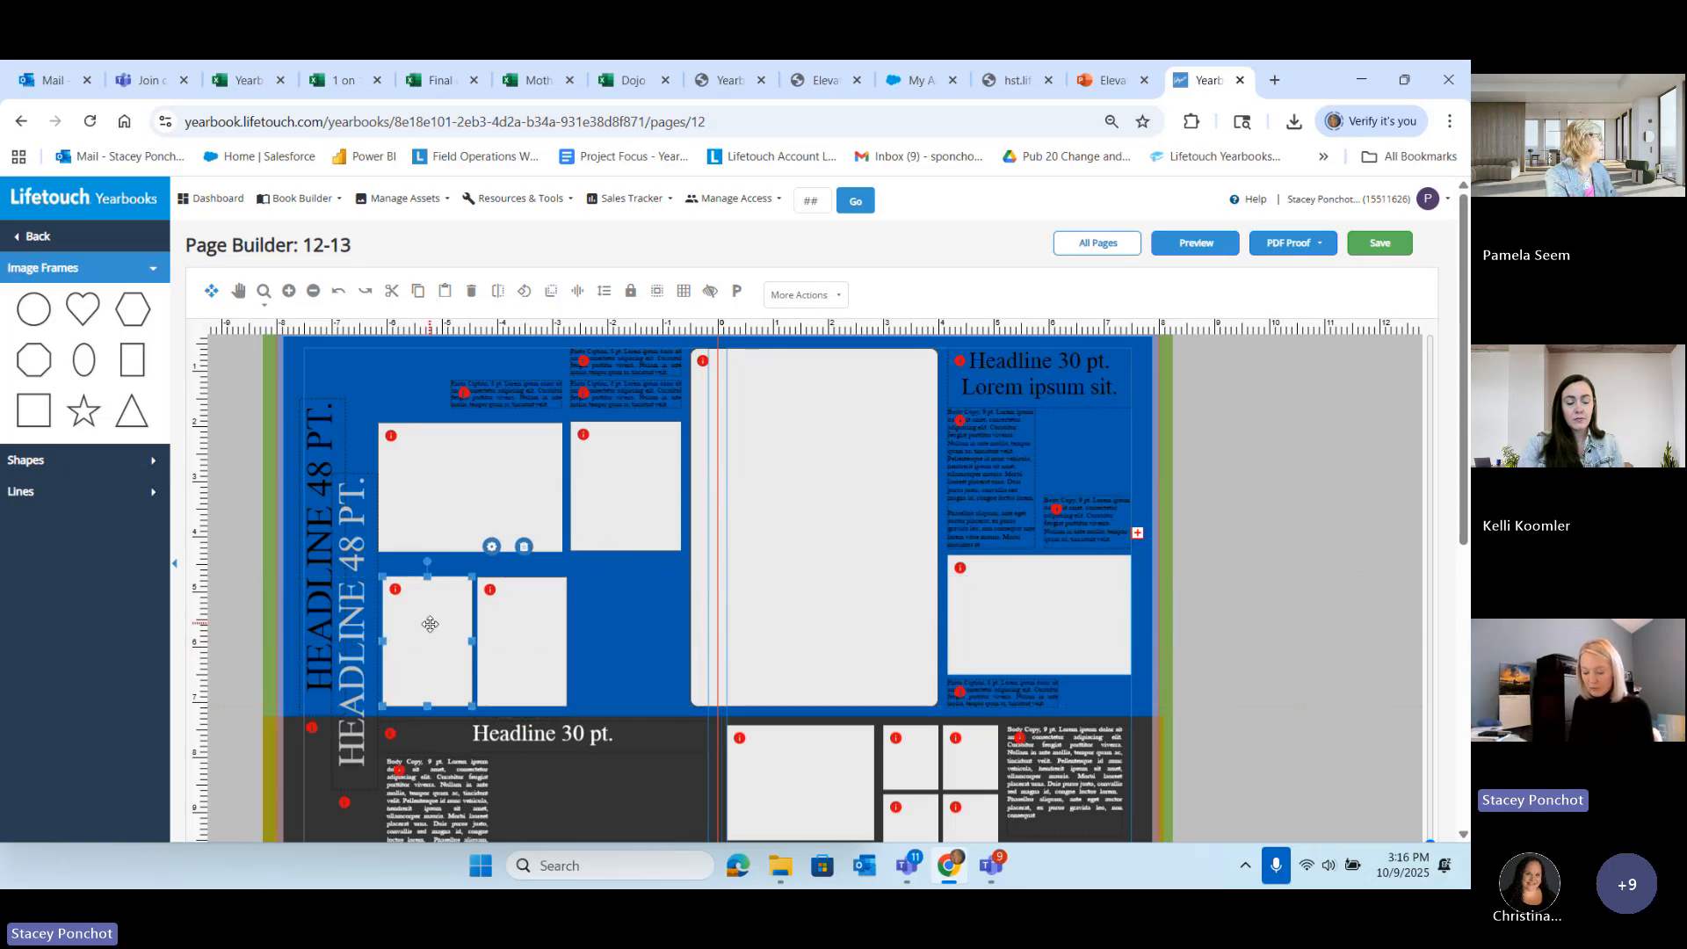
{"action": "left_click_drag", "start_coordinate": [429, 623], "coordinate": [541, 617]}
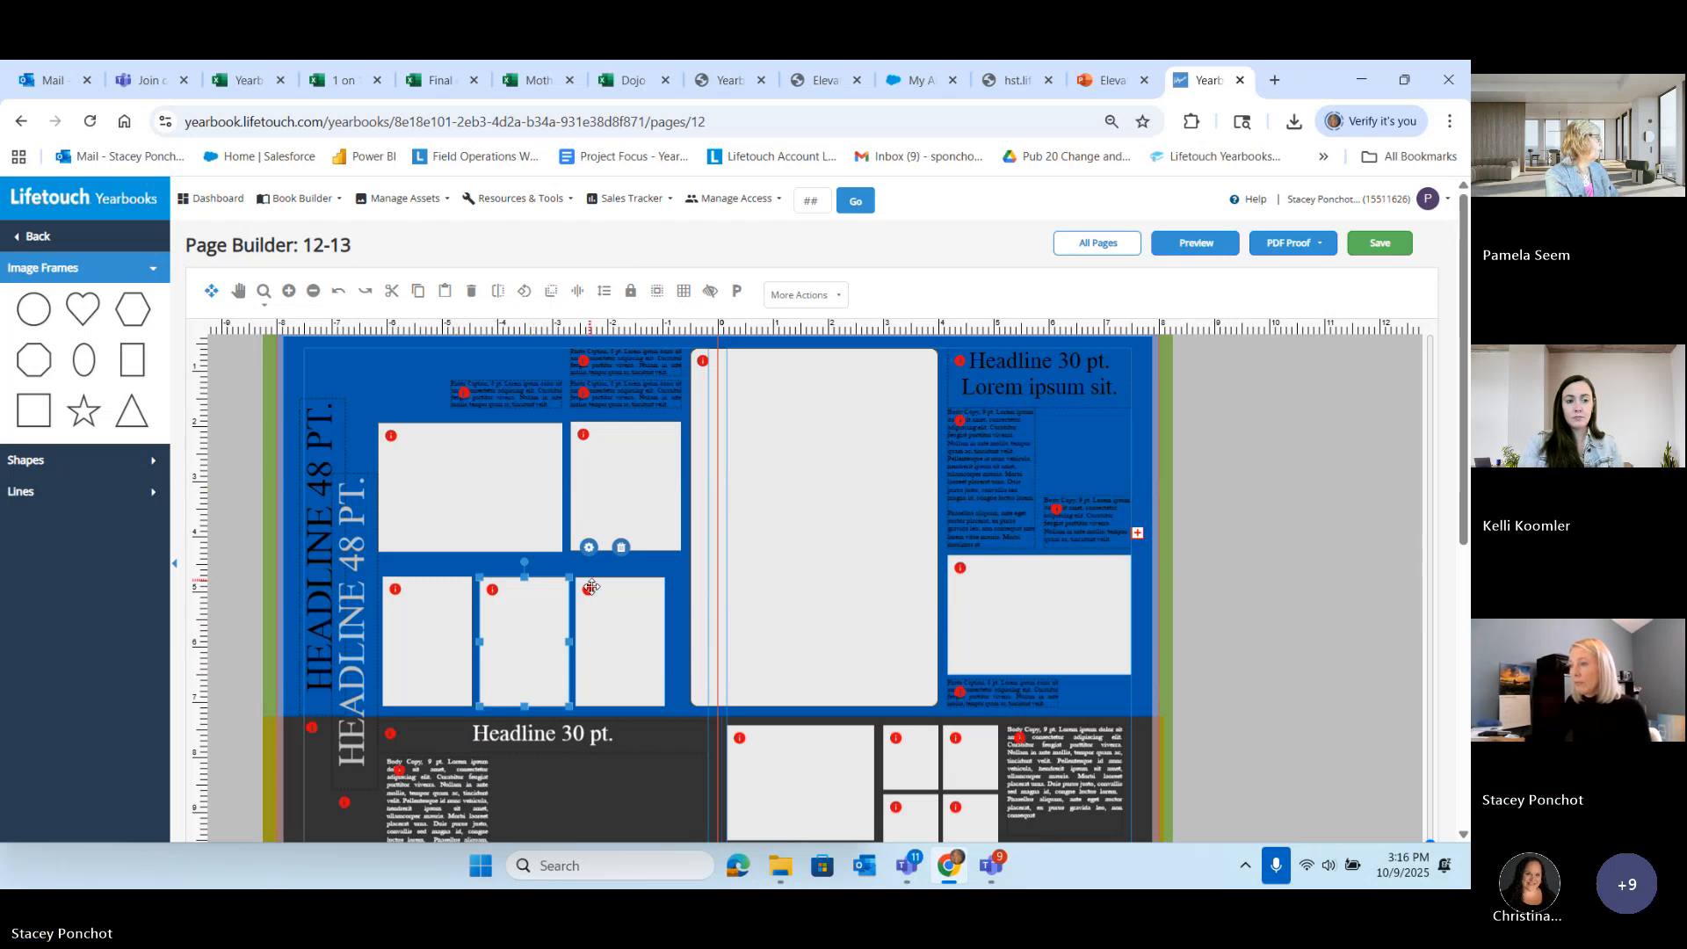
Step: Fine-tune the positions of the middle and third frames in the new row to even out their spacing and level them
{"action": "left_click", "coordinate": [608, 625]}
{"action": "left_click", "coordinate": [544, 617]}
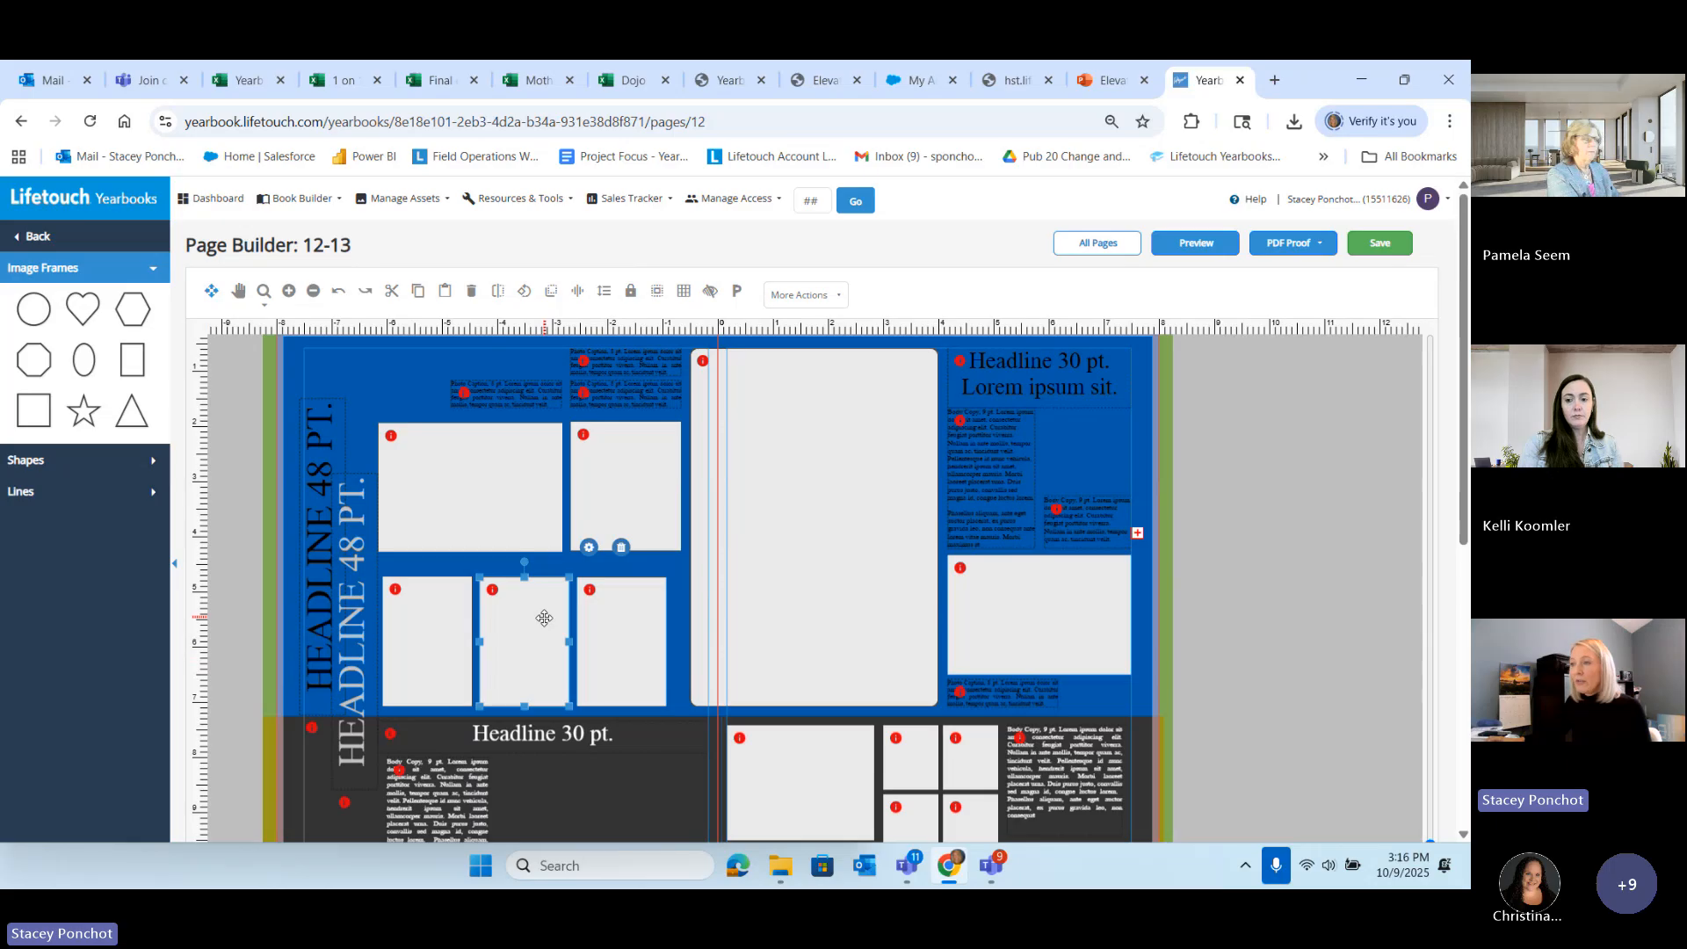
{"action": "left_click_drag", "start_coordinate": [531, 659], "coordinate": [530, 658]}
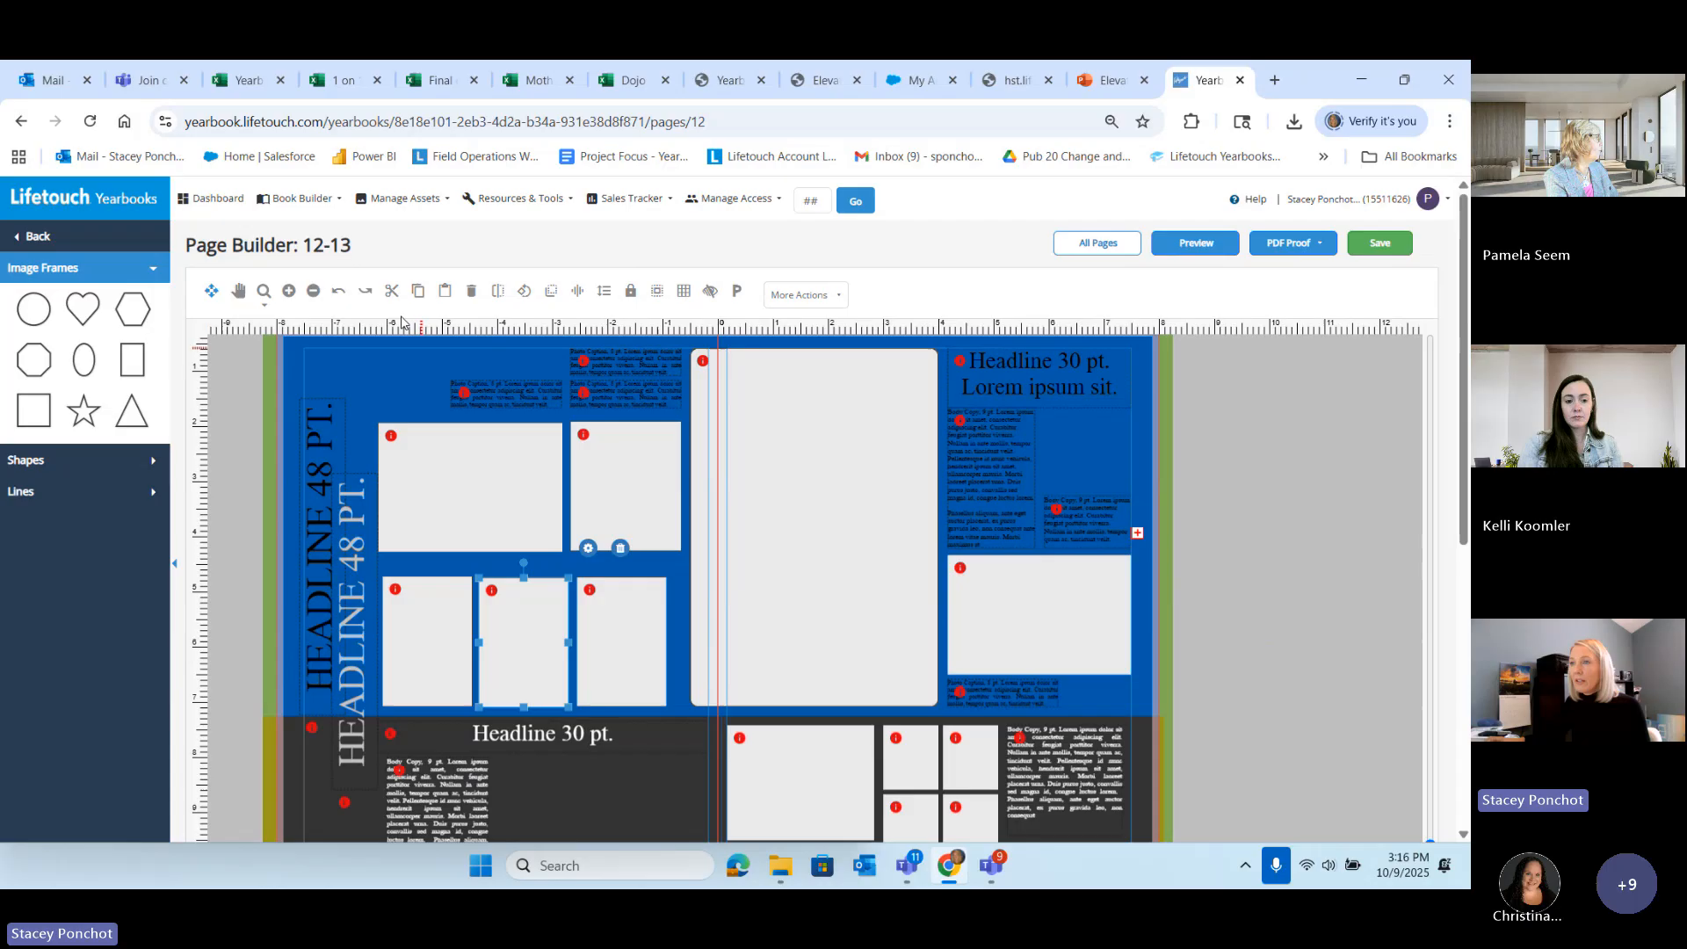
{"action": "left_click", "coordinate": [289, 292]}
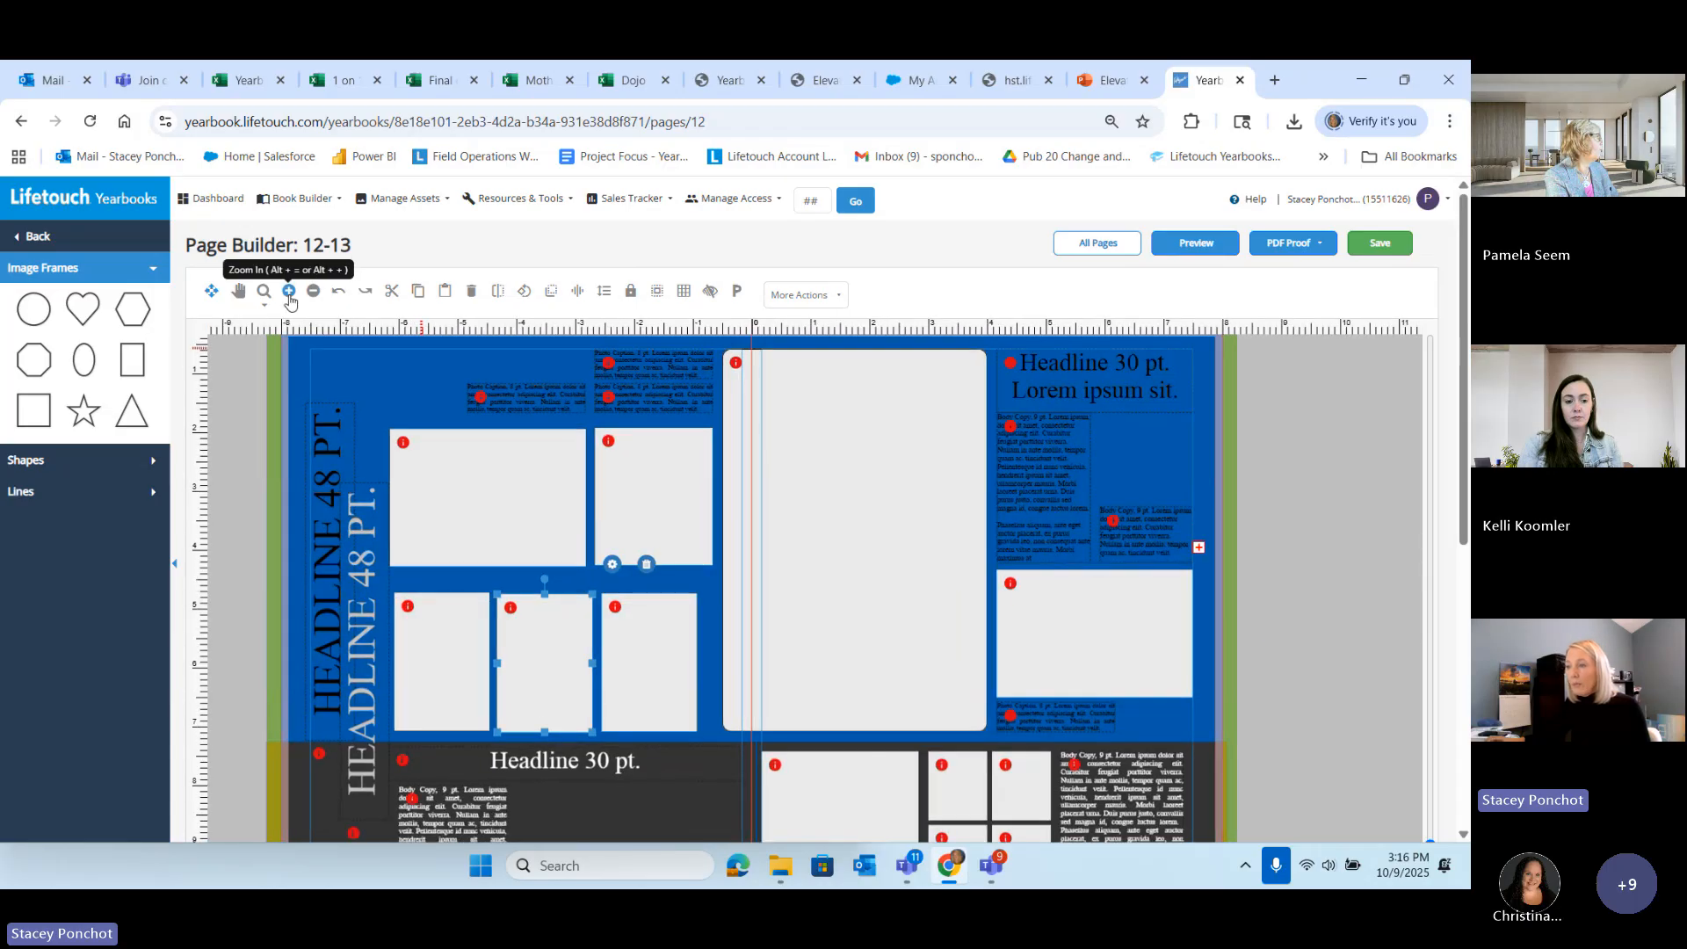
{"action": "left_click", "coordinate": [289, 291]}
{"action": "left_click_drag", "start_coordinate": [572, 704], "coordinate": [579, 714]}
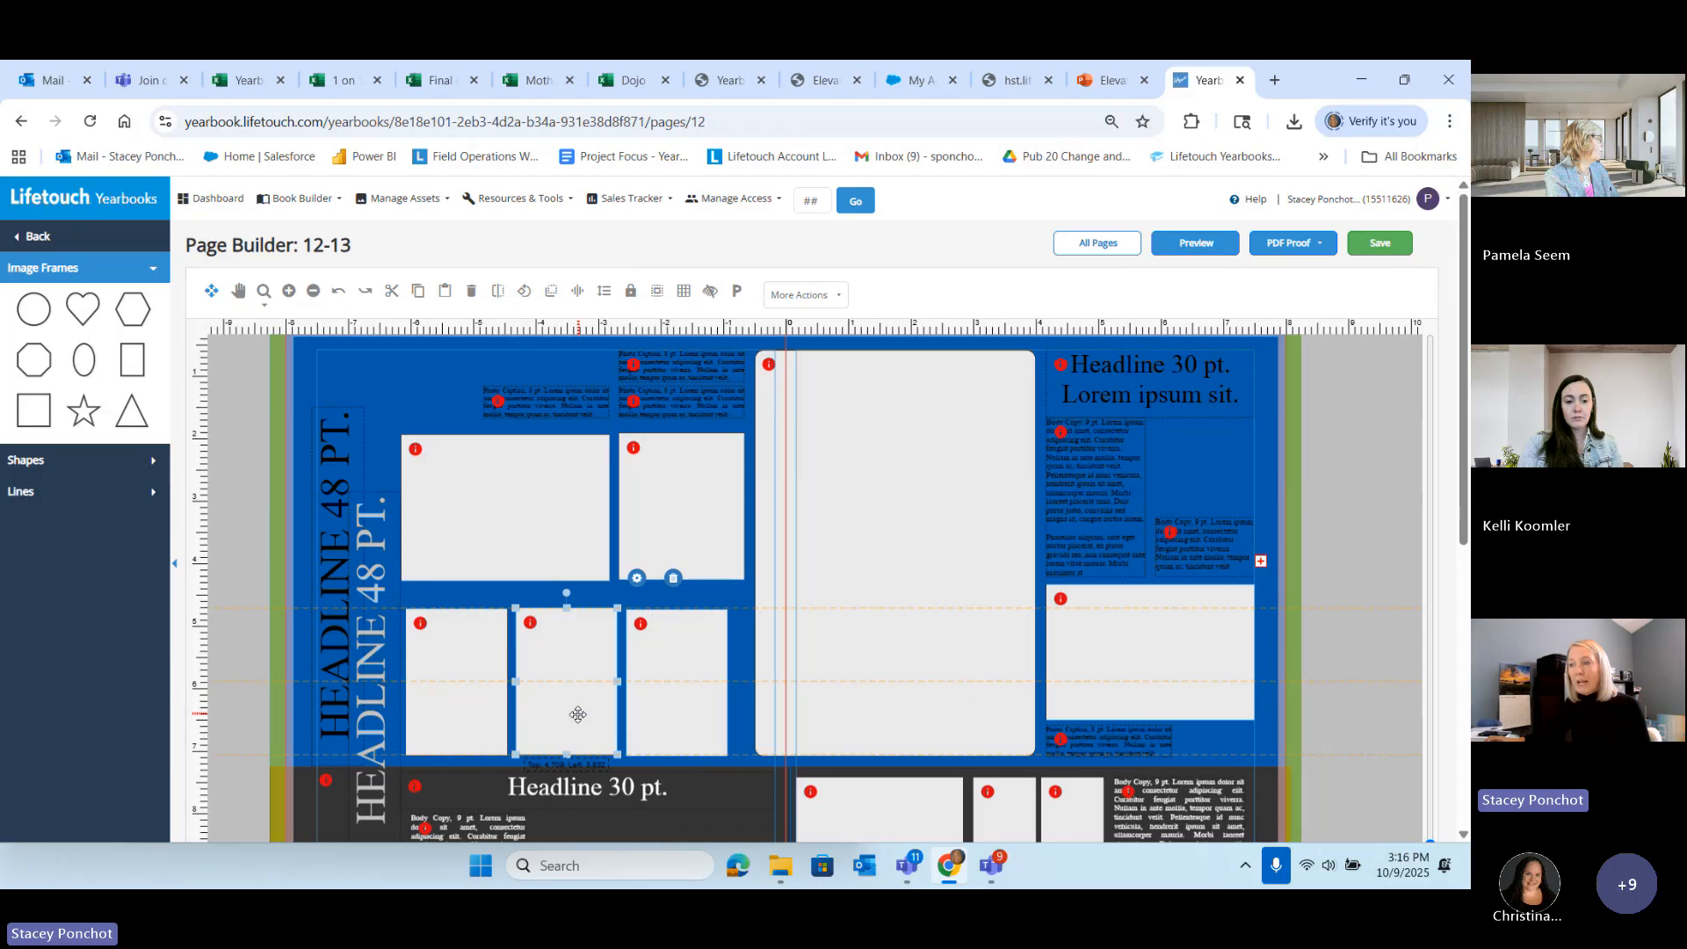
{"action": "left_click_drag", "start_coordinate": [578, 714], "coordinate": [578, 714]}
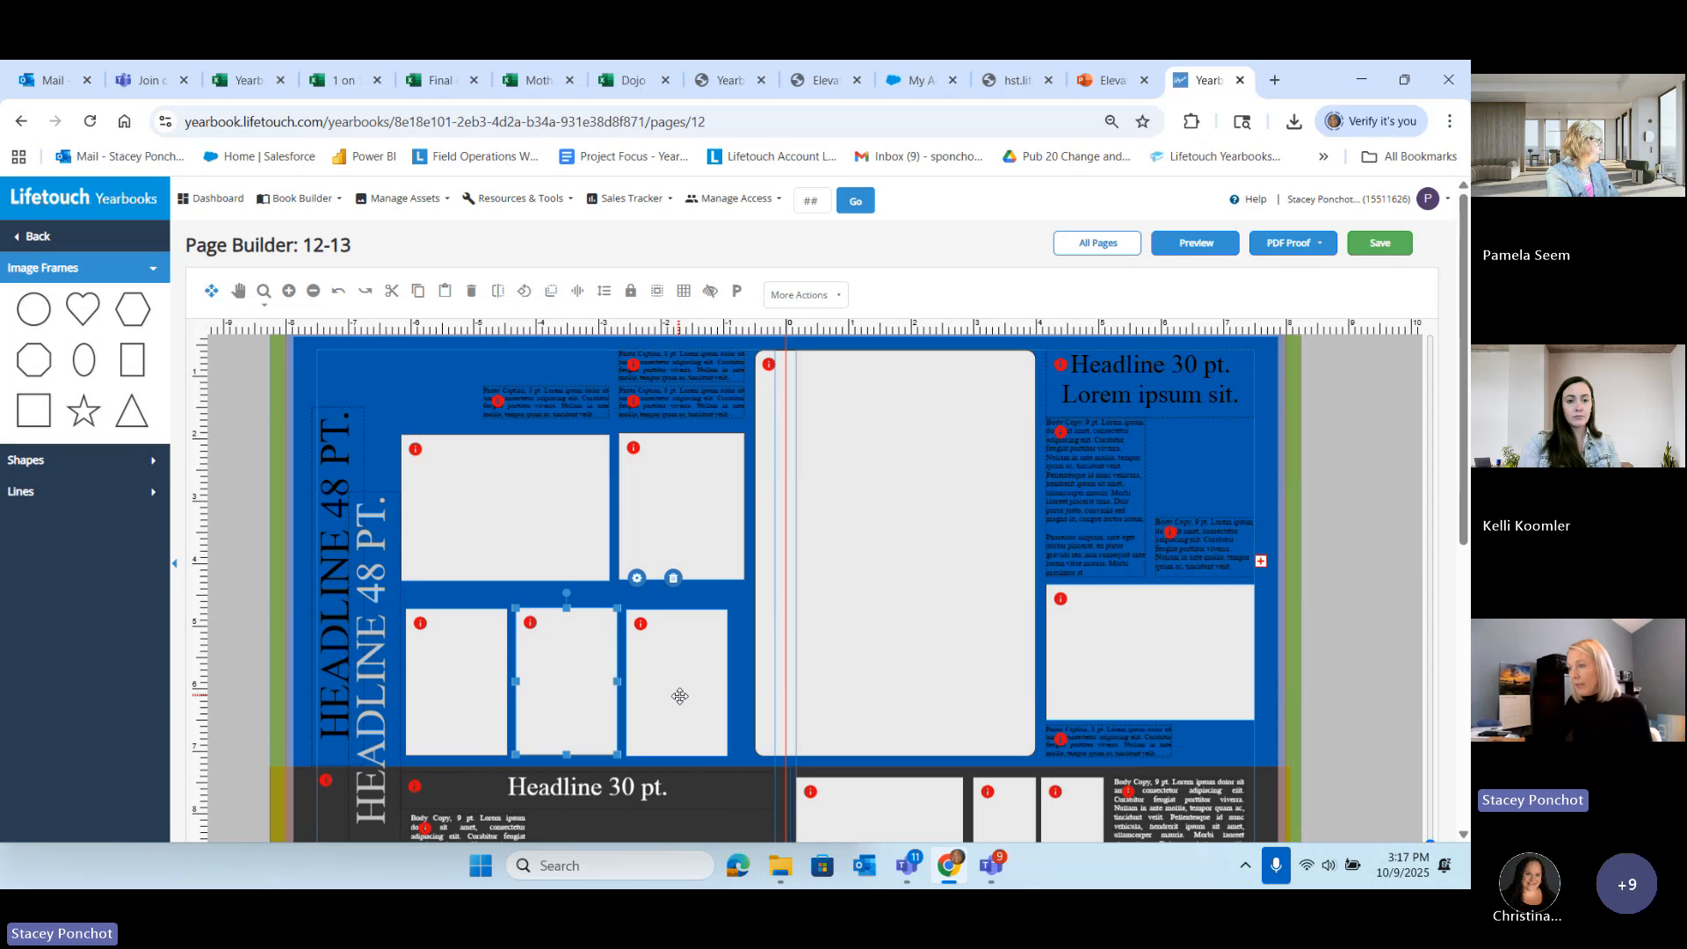
{"action": "left_click_drag", "start_coordinate": [677, 694], "coordinate": [680, 695]}
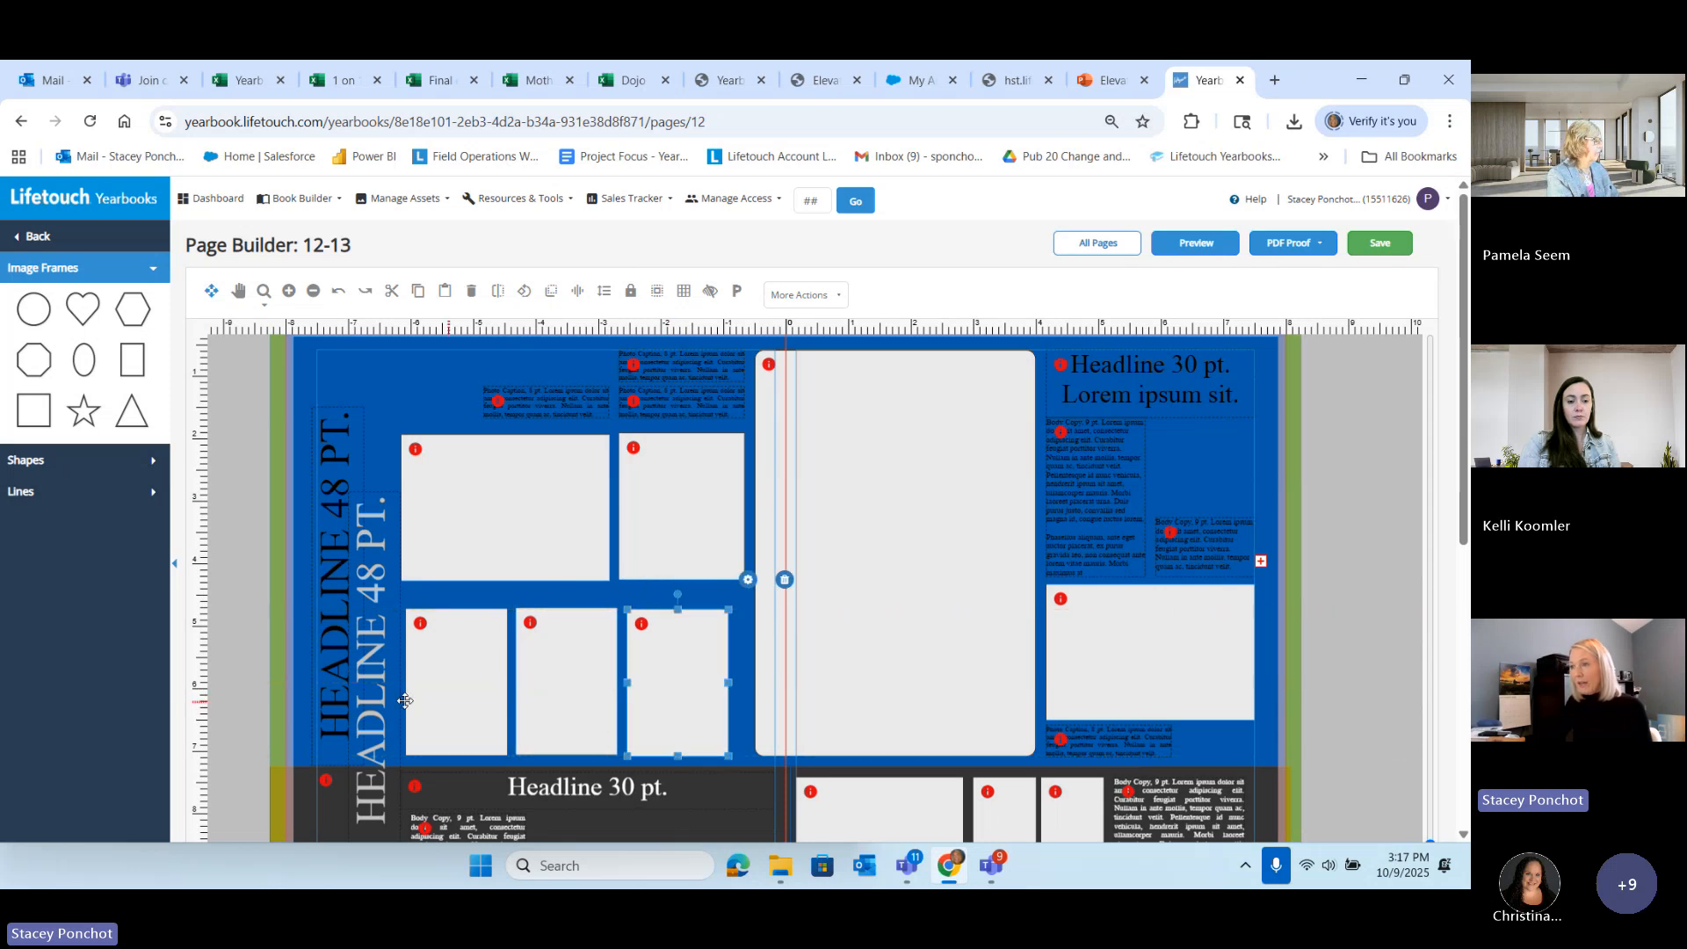
Step: Move the three frames out of line and reposition them by hand in a level row with wider gaps
{"action": "left_click_drag", "start_coordinate": [581, 698], "coordinate": [494, 681]}
{"action": "left_click_drag", "start_coordinate": [701, 696], "coordinate": [713, 700]}
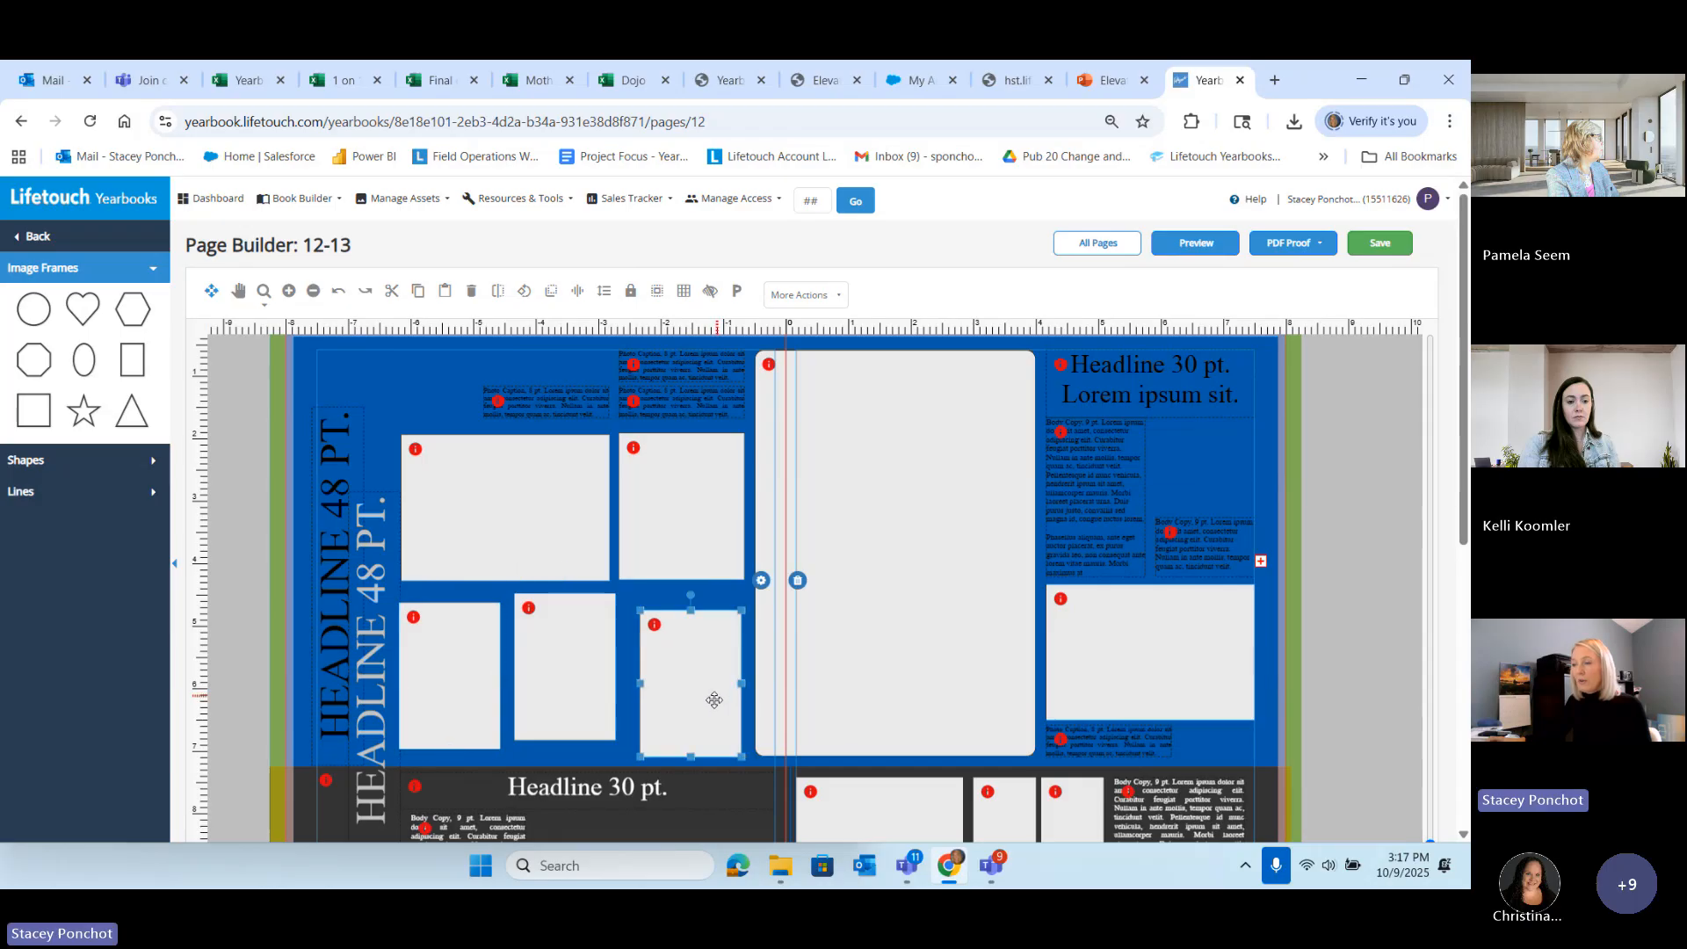
{"action": "mouse_move", "coordinate": [573, 656]}
{"action": "left_mouse_down"}
{"action": "mouse_move", "coordinate": [575, 635]}
{"action": "mouse_move", "coordinate": [580, 666]}
{"action": "left_mouse_up"}
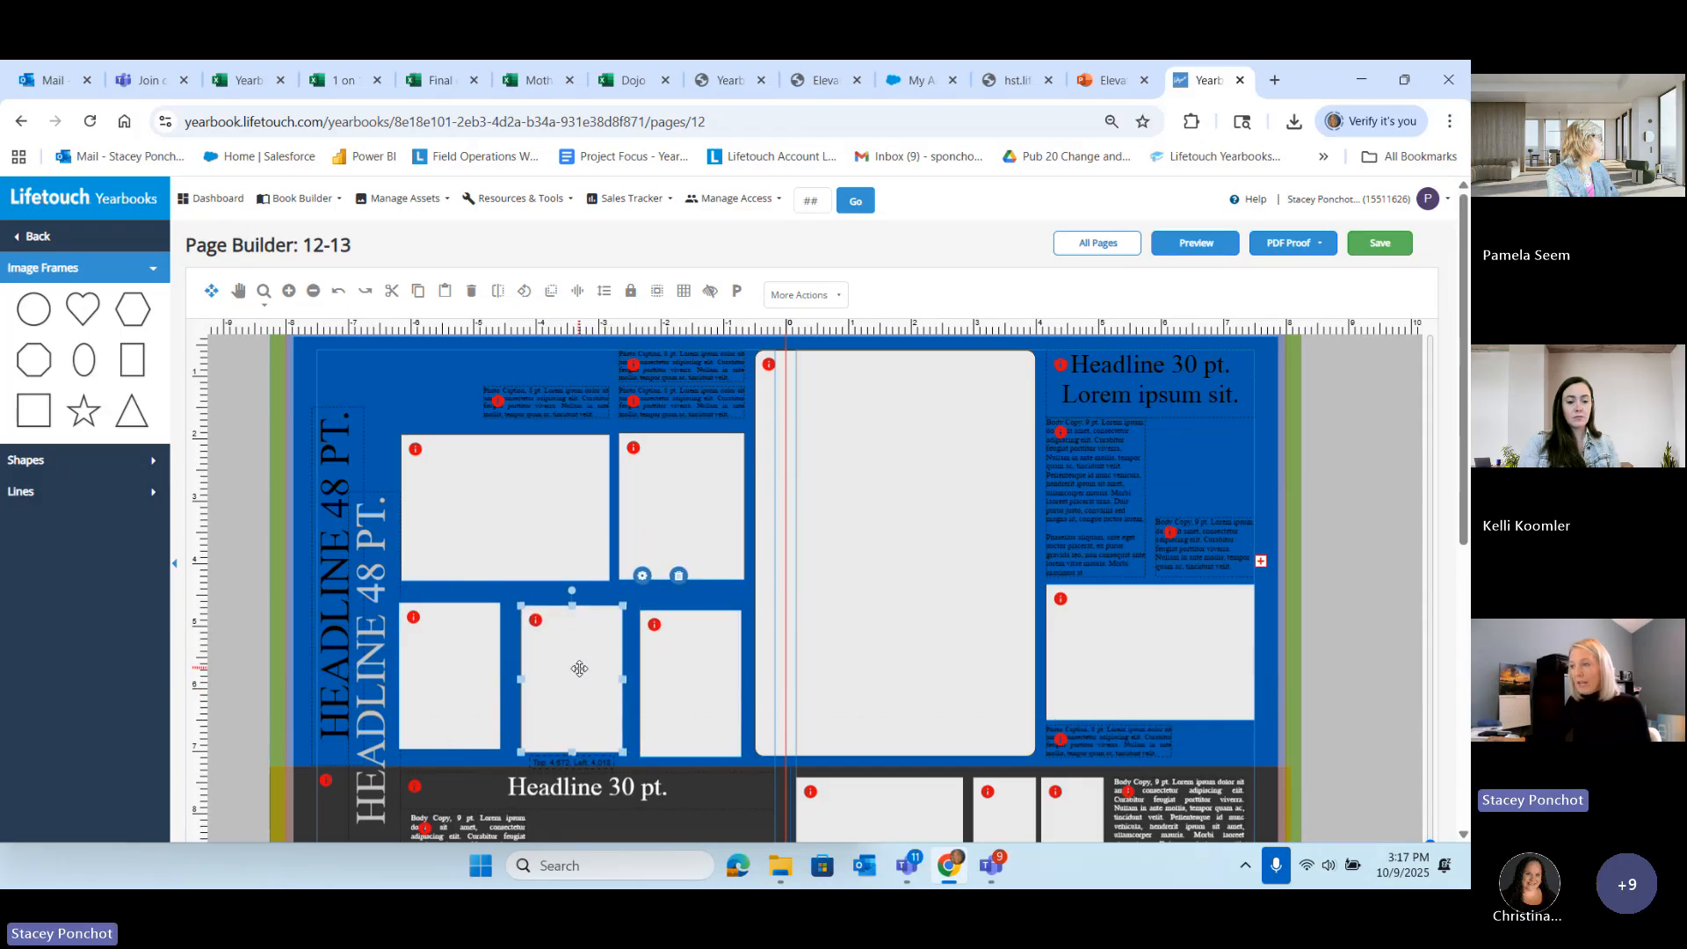
{"action": "left_click_drag", "start_coordinate": [462, 661], "coordinate": [554, 684]}
{"action": "left_click_drag", "start_coordinate": [667, 683], "coordinate": [663, 684]}
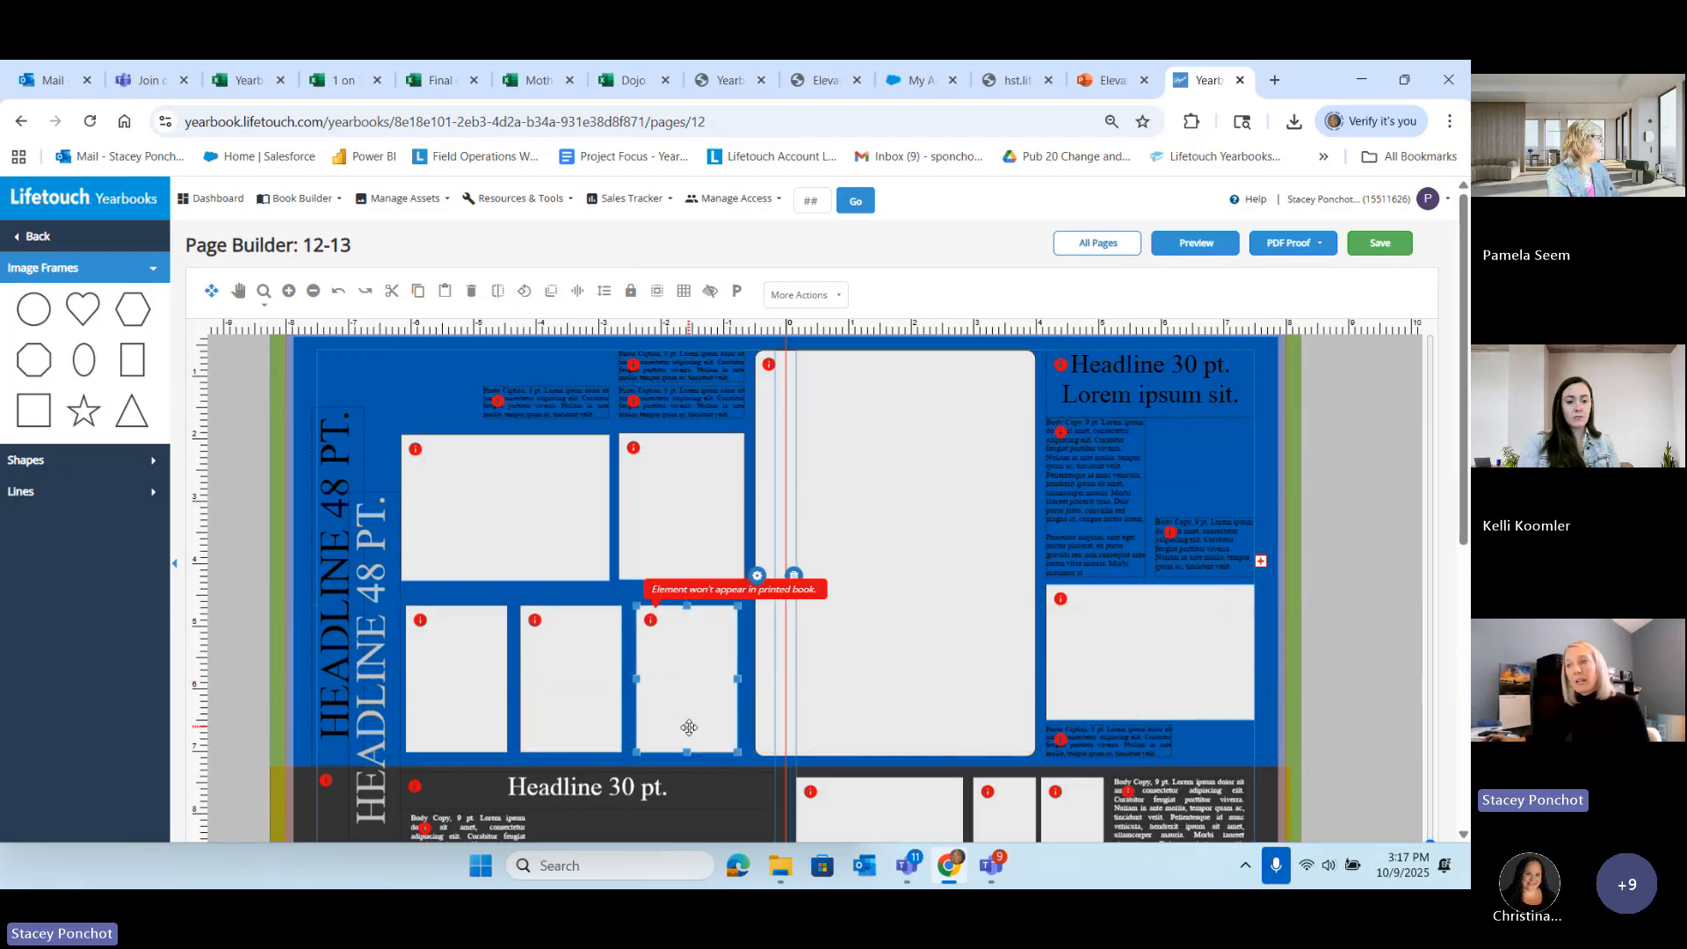
Step: Select the three frames together, and stagger the second and third ones at different heights
{"action": "left_click", "coordinate": [498, 669]}
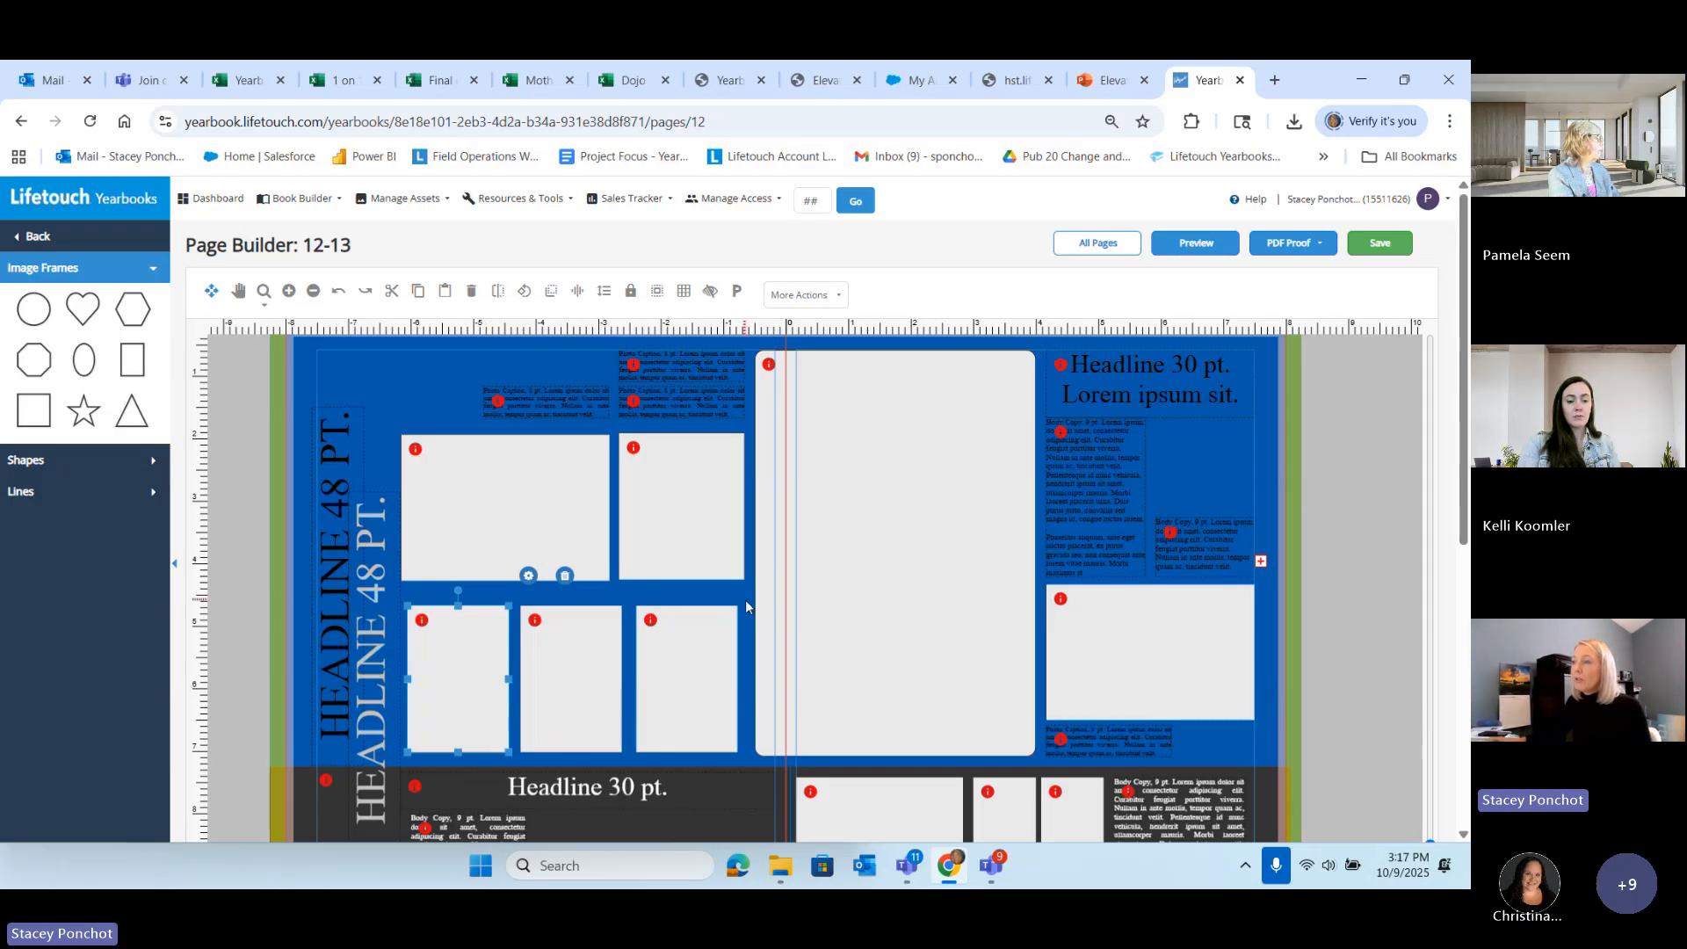
{"action": "left_click_drag", "start_coordinate": [748, 622], "coordinate": [404, 716]}
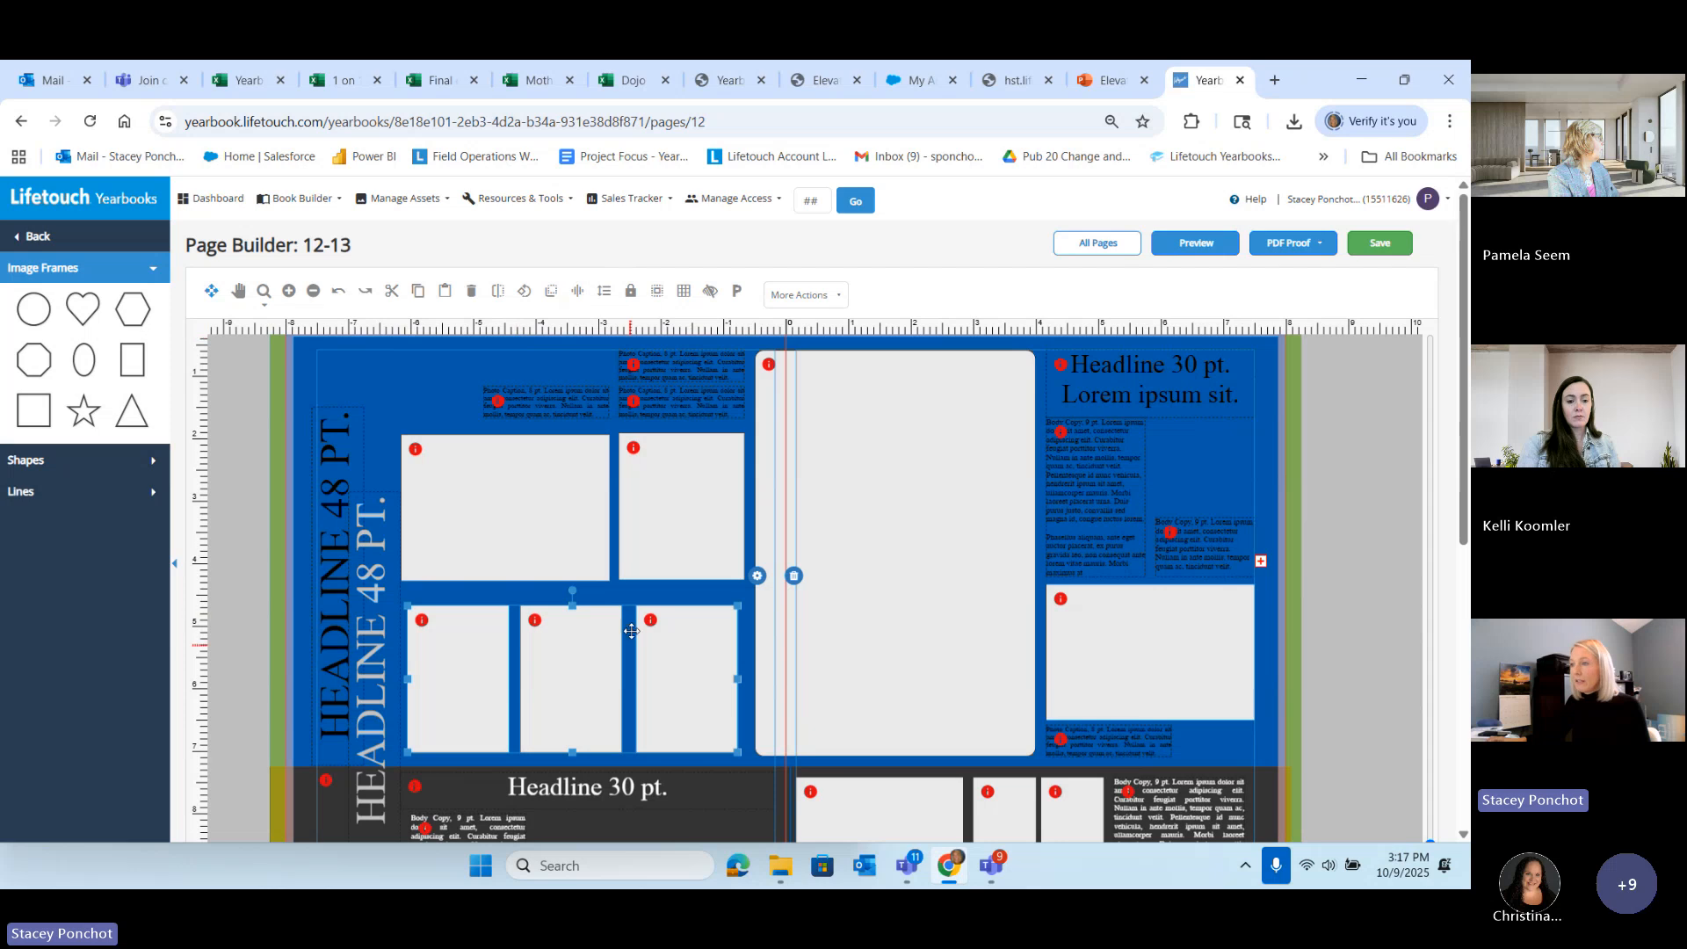
{"action": "left_click_drag", "start_coordinate": [571, 657], "coordinate": [658, 676]}
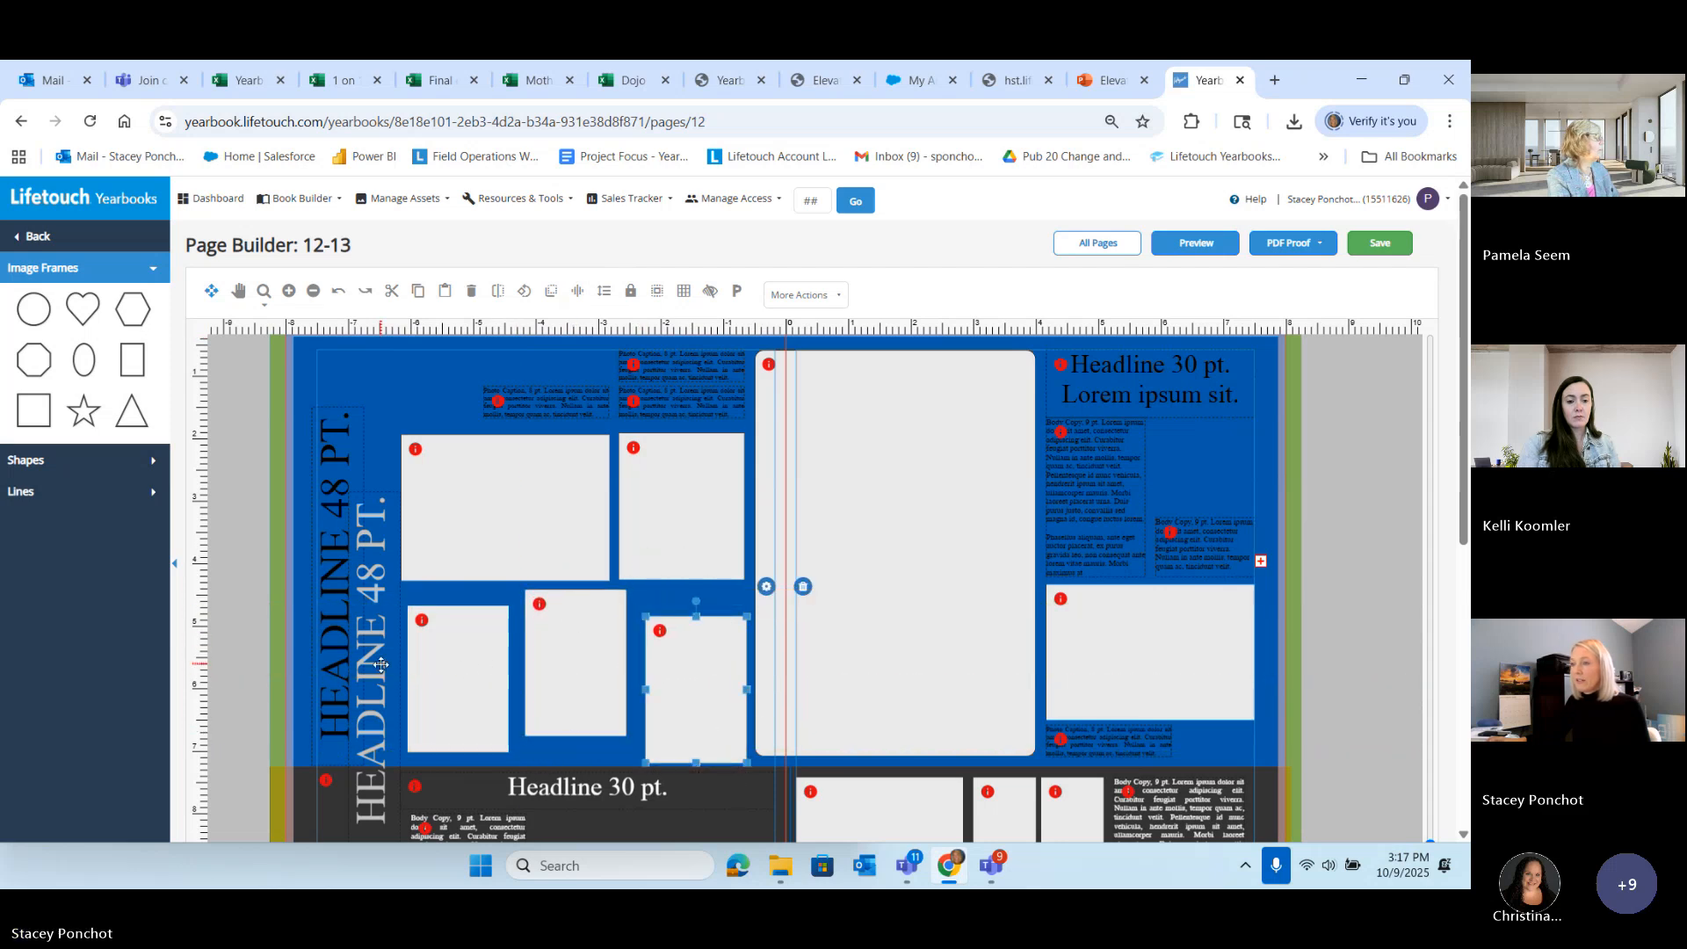
Step: Select all three staggered frames and line up their upper edges with Vertical Align Top
{"action": "left_click_drag", "start_coordinate": [407, 663], "coordinate": [738, 731]}
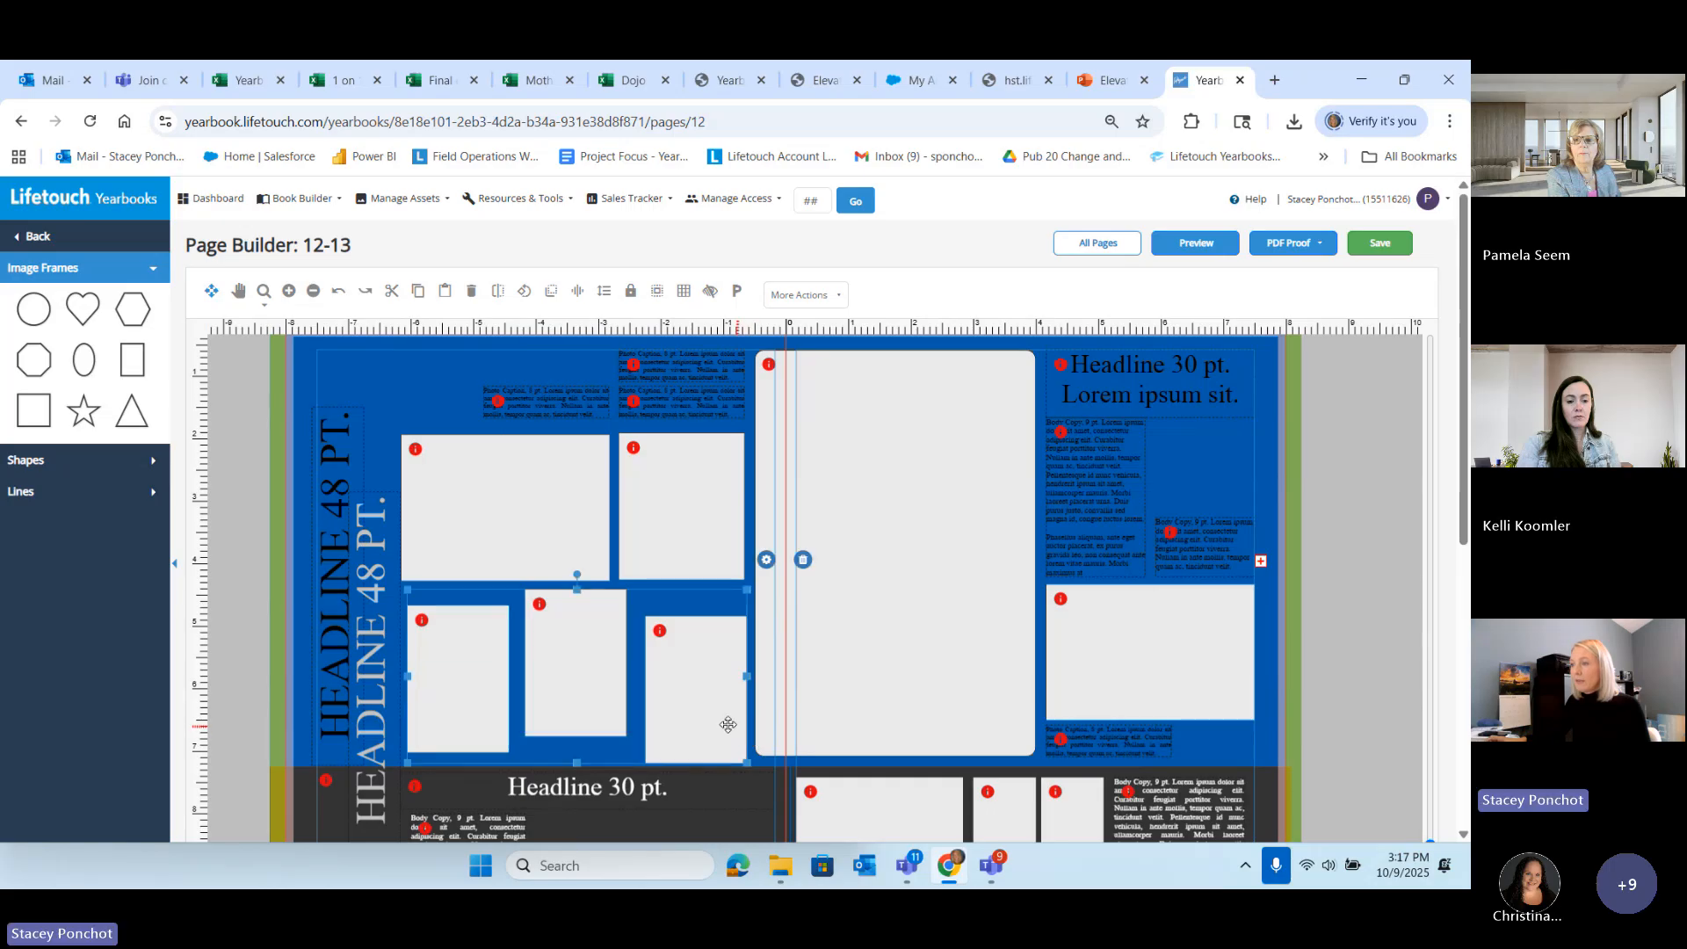
{"action": "left_click", "coordinate": [577, 291]}
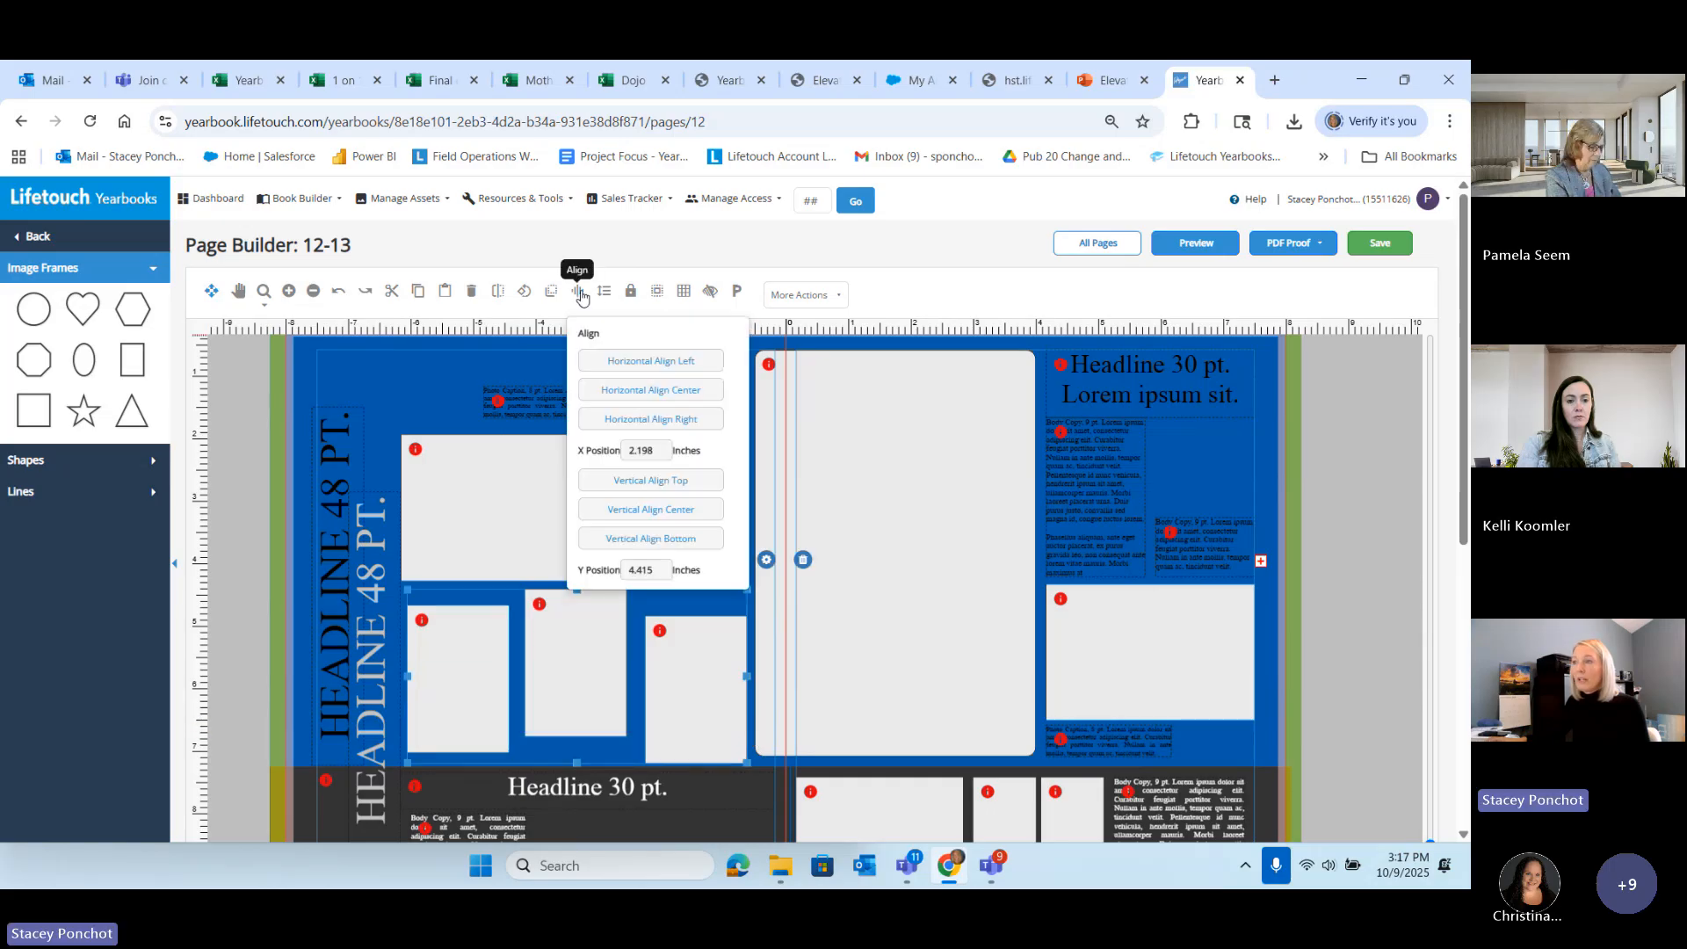
{"action": "left_click", "coordinate": [657, 481]}
{"action": "left_click", "coordinate": [535, 750]}
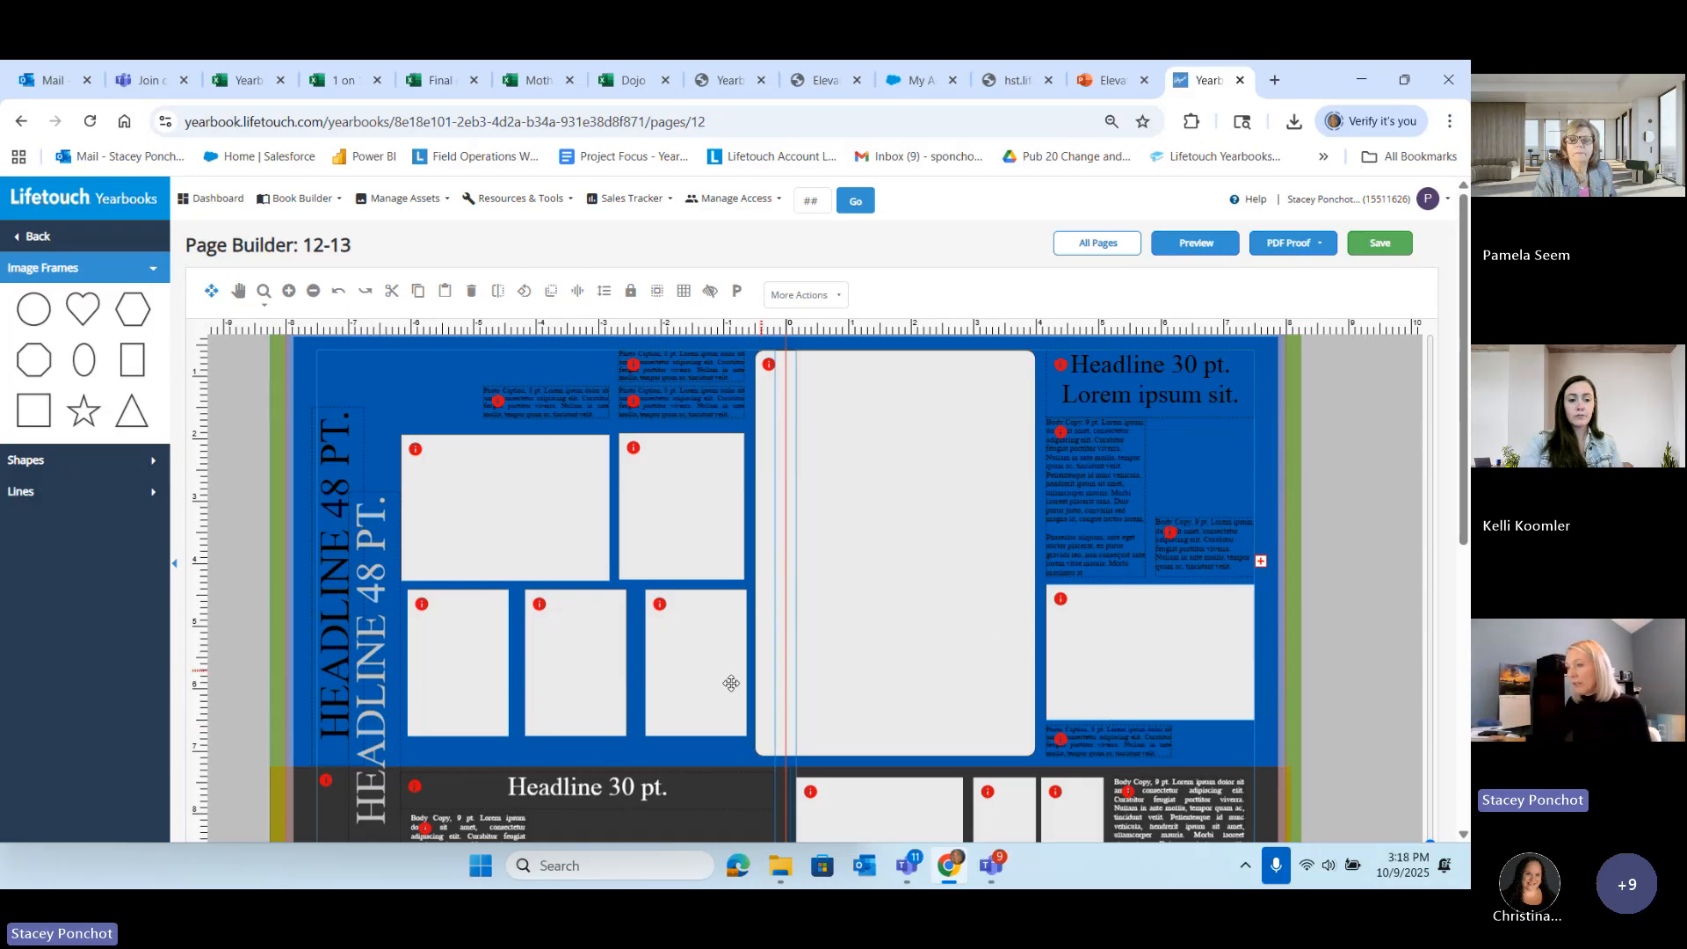
Step: Duplicate the landscape photo box on page 13 and place the copy beside the body copy under the lower headline on page 12
{"action": "scroll", "coordinate": [700, 716], "scroll_direction": "down", "scroll_amount": 1}
{"action": "scroll", "coordinate": [699, 715], "scroll_direction": "down", "scroll_amount": 3}
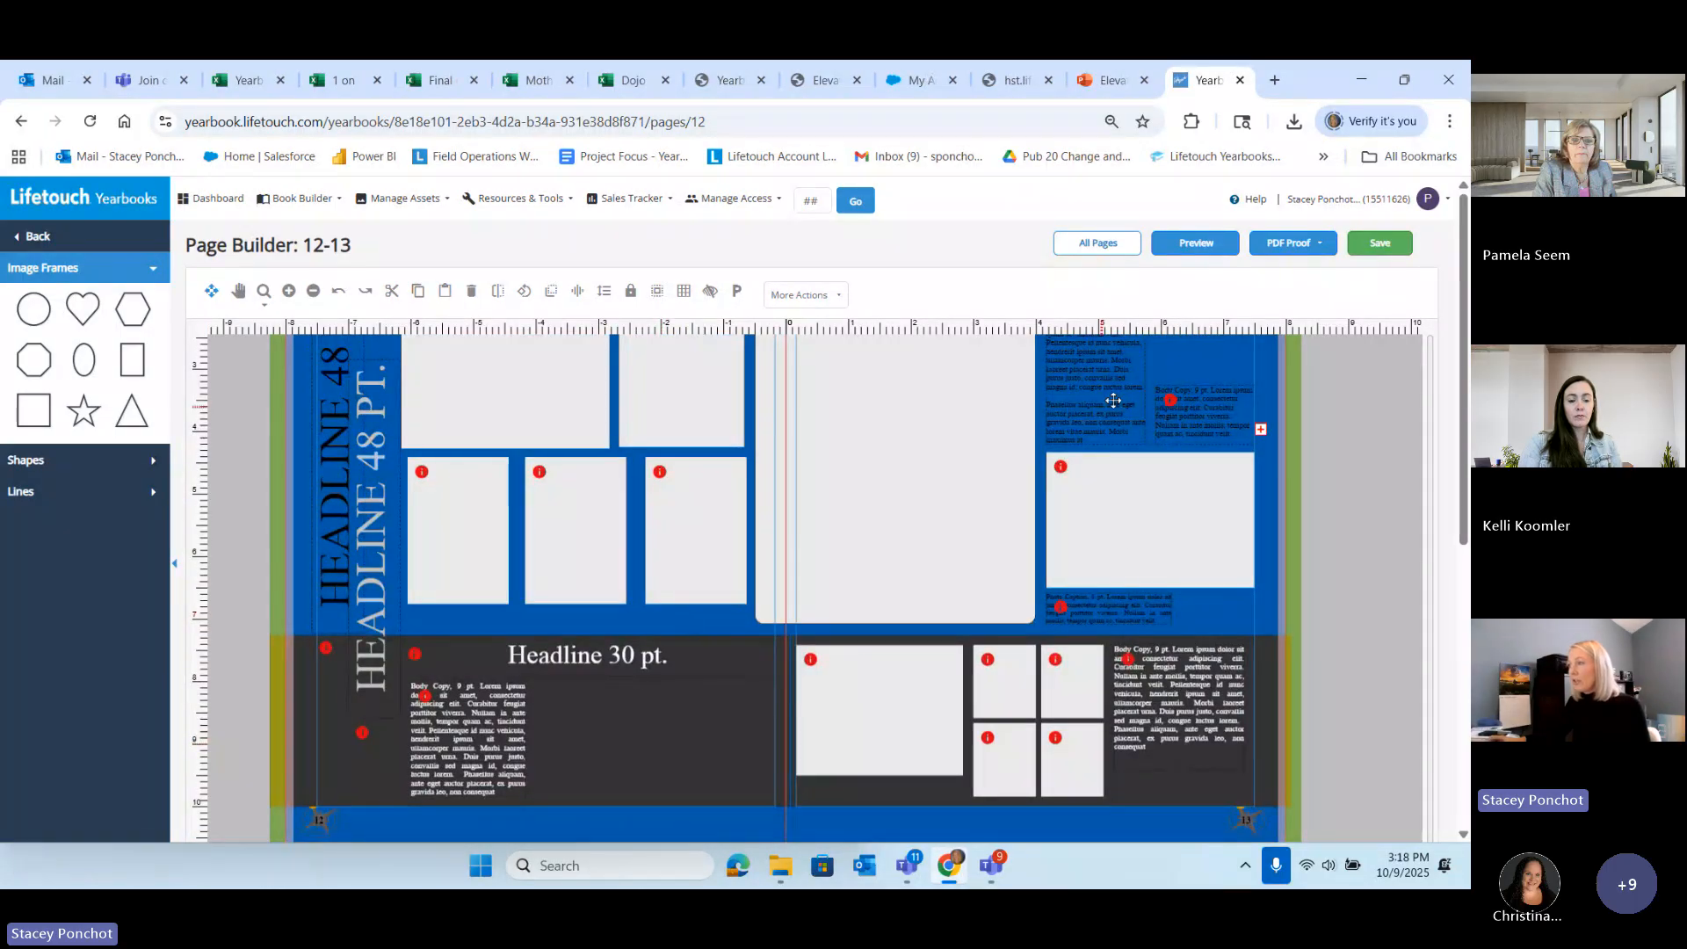
{"action": "left_click", "coordinate": [1119, 545]}
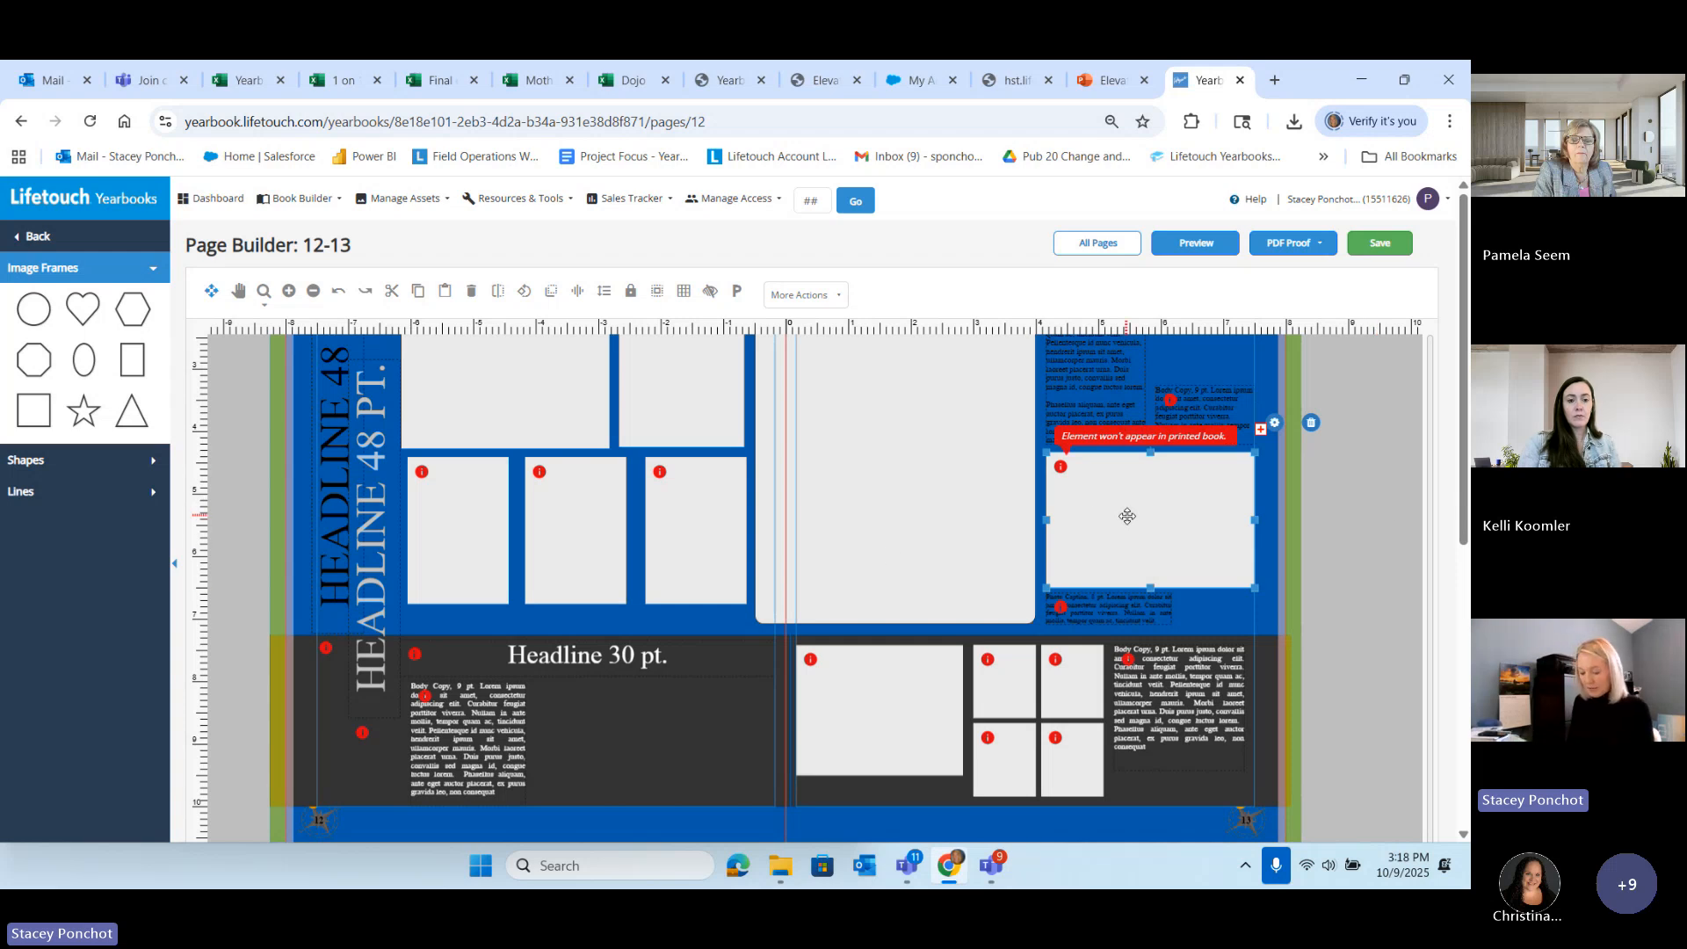
{"action": "key", "text": "ctrl+v"}
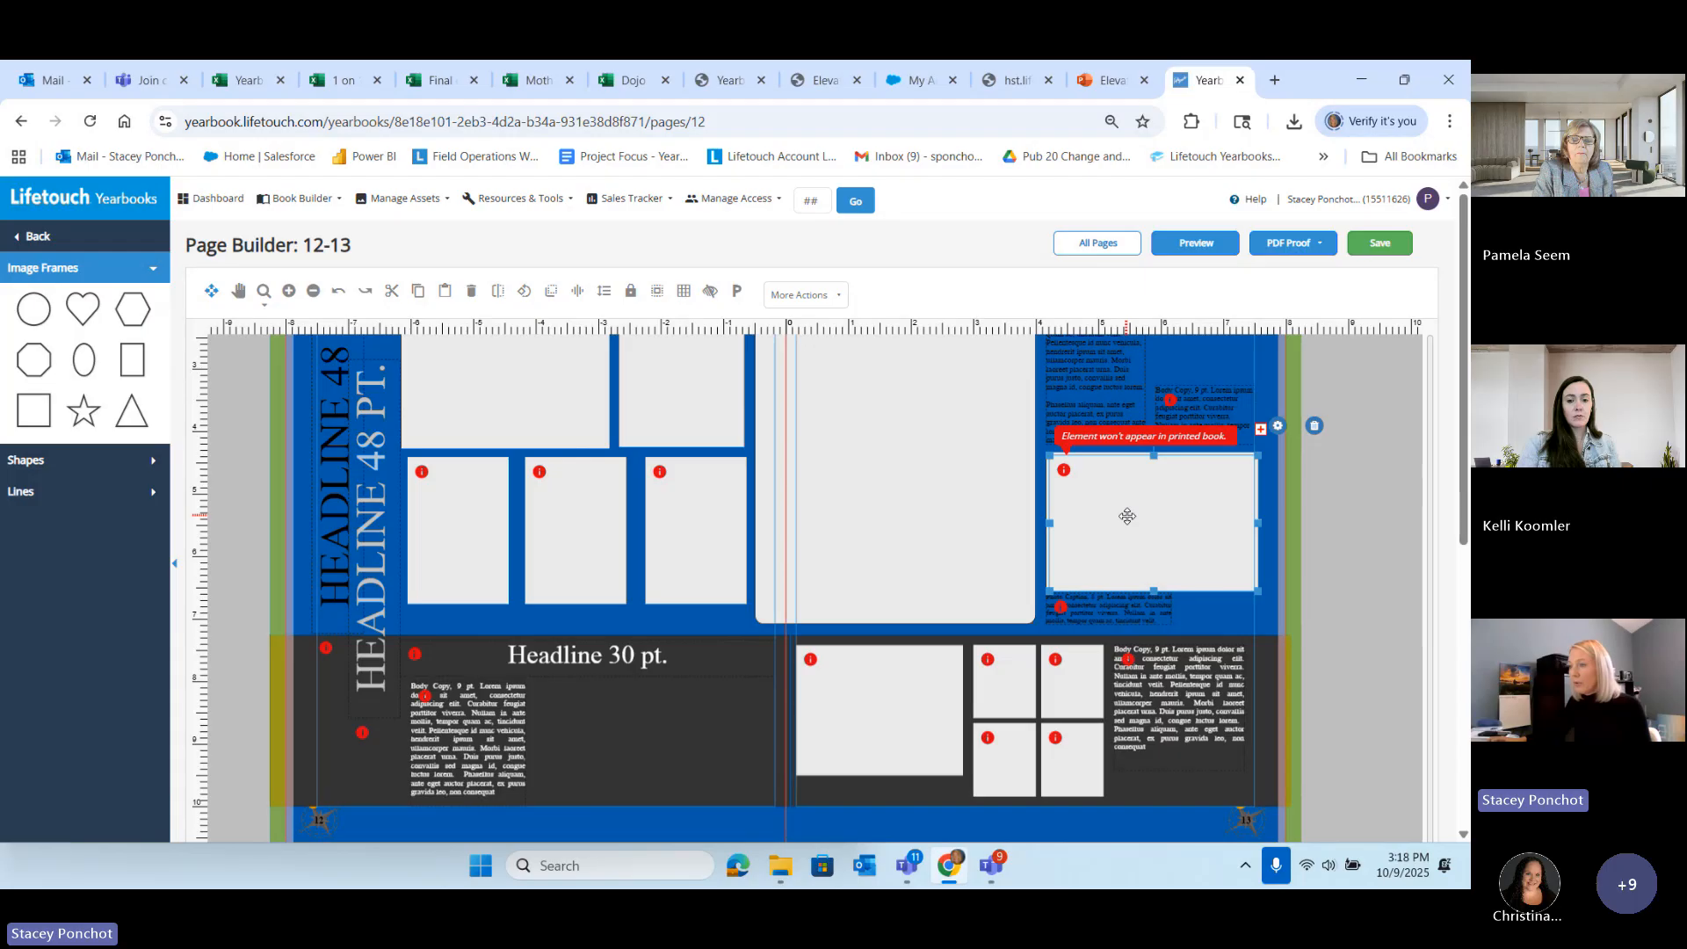
{"action": "left_click_drag", "start_coordinate": [1127, 516], "coordinate": [634, 717]}
{"action": "left_click_drag", "start_coordinate": [749, 683], "coordinate": [751, 681]}
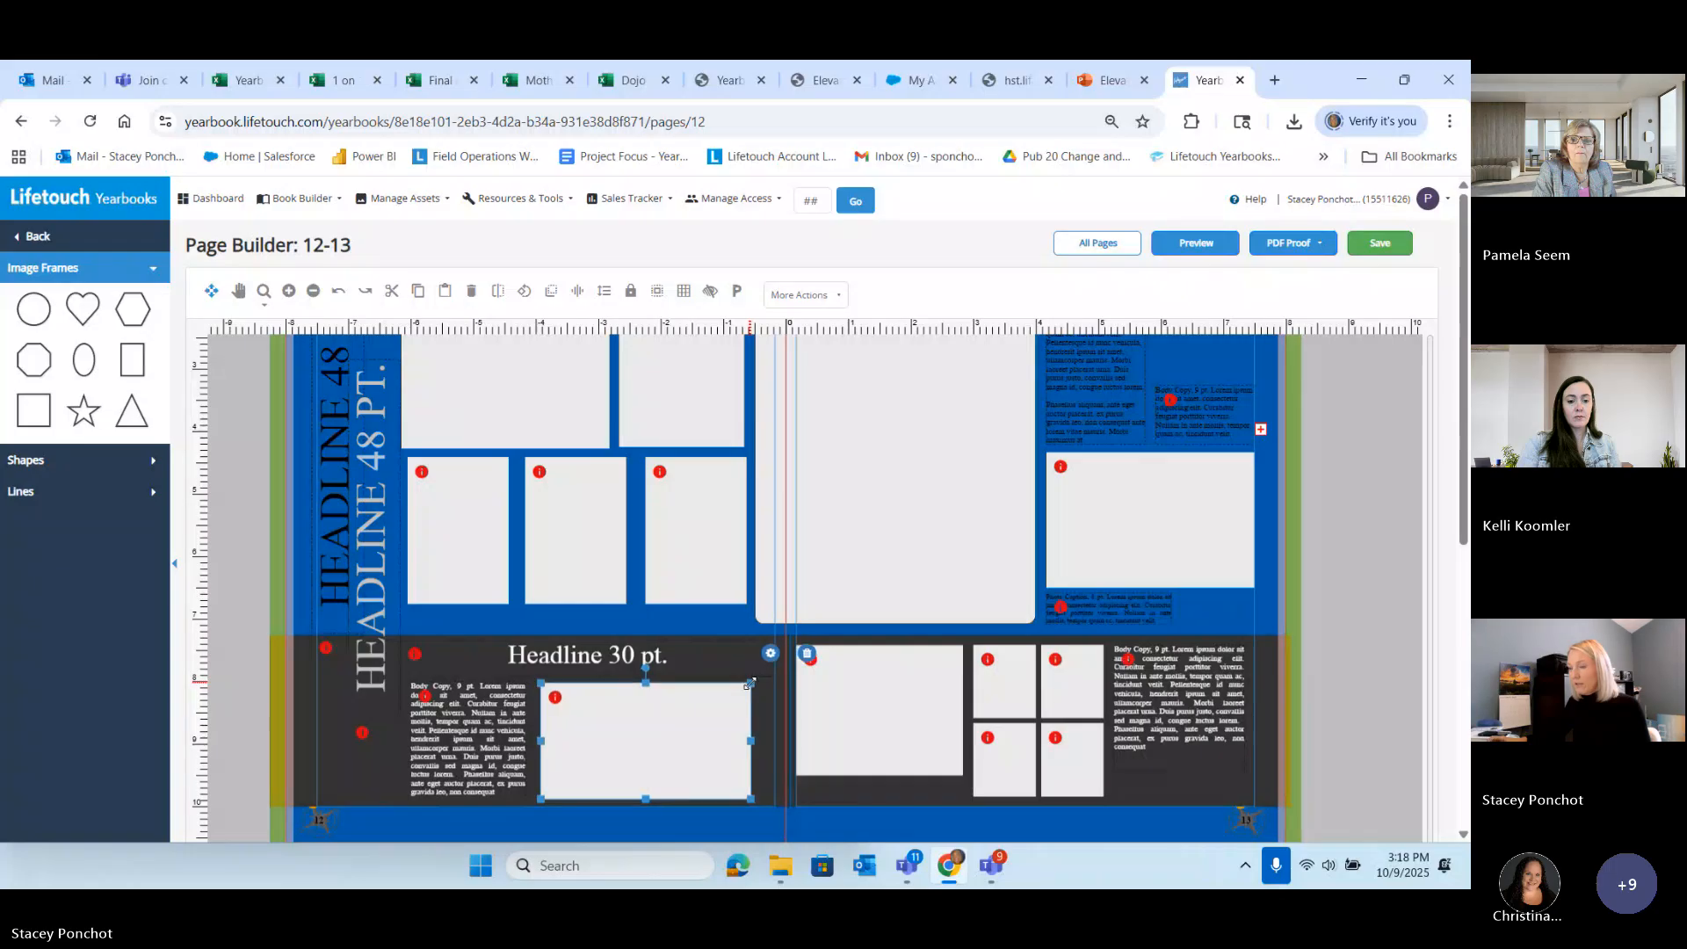
{"action": "scroll", "coordinate": [929, 639], "scroll_direction": "up", "scroll_amount": 1}
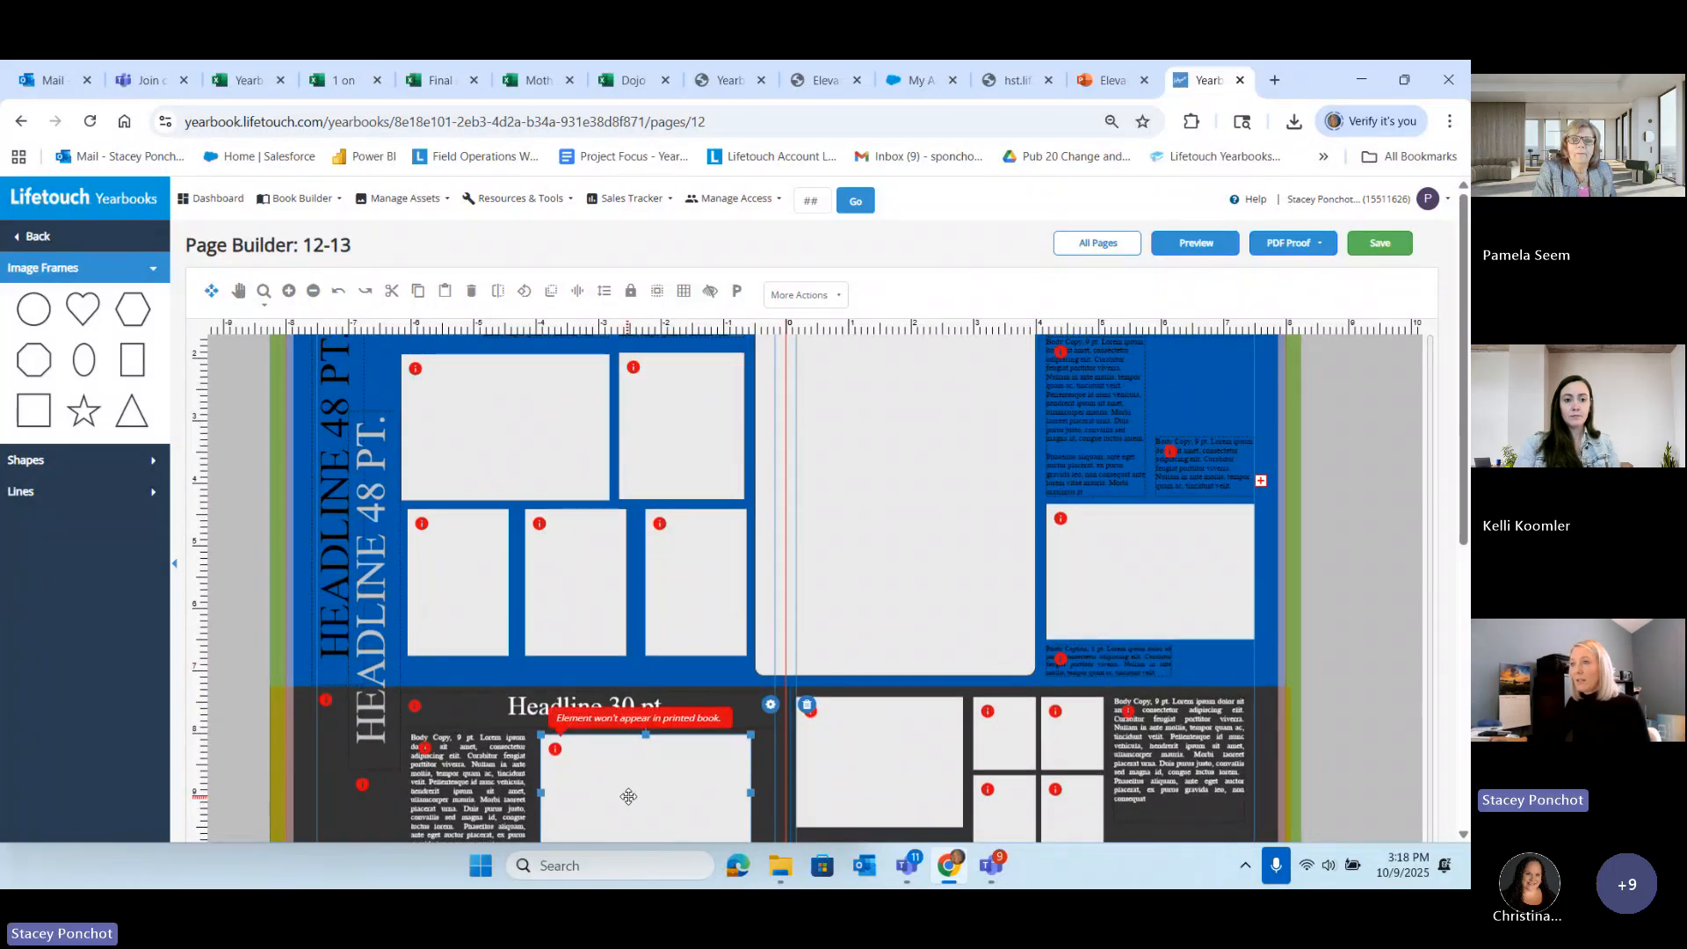
Step: Duplicate the upper-left small square frame from page 13's lower band, and place an enlarged copy under the upper headline, above the short caption
{"action": "left_click", "coordinate": [313, 291]}
{"action": "left_click", "coordinate": [314, 292]}
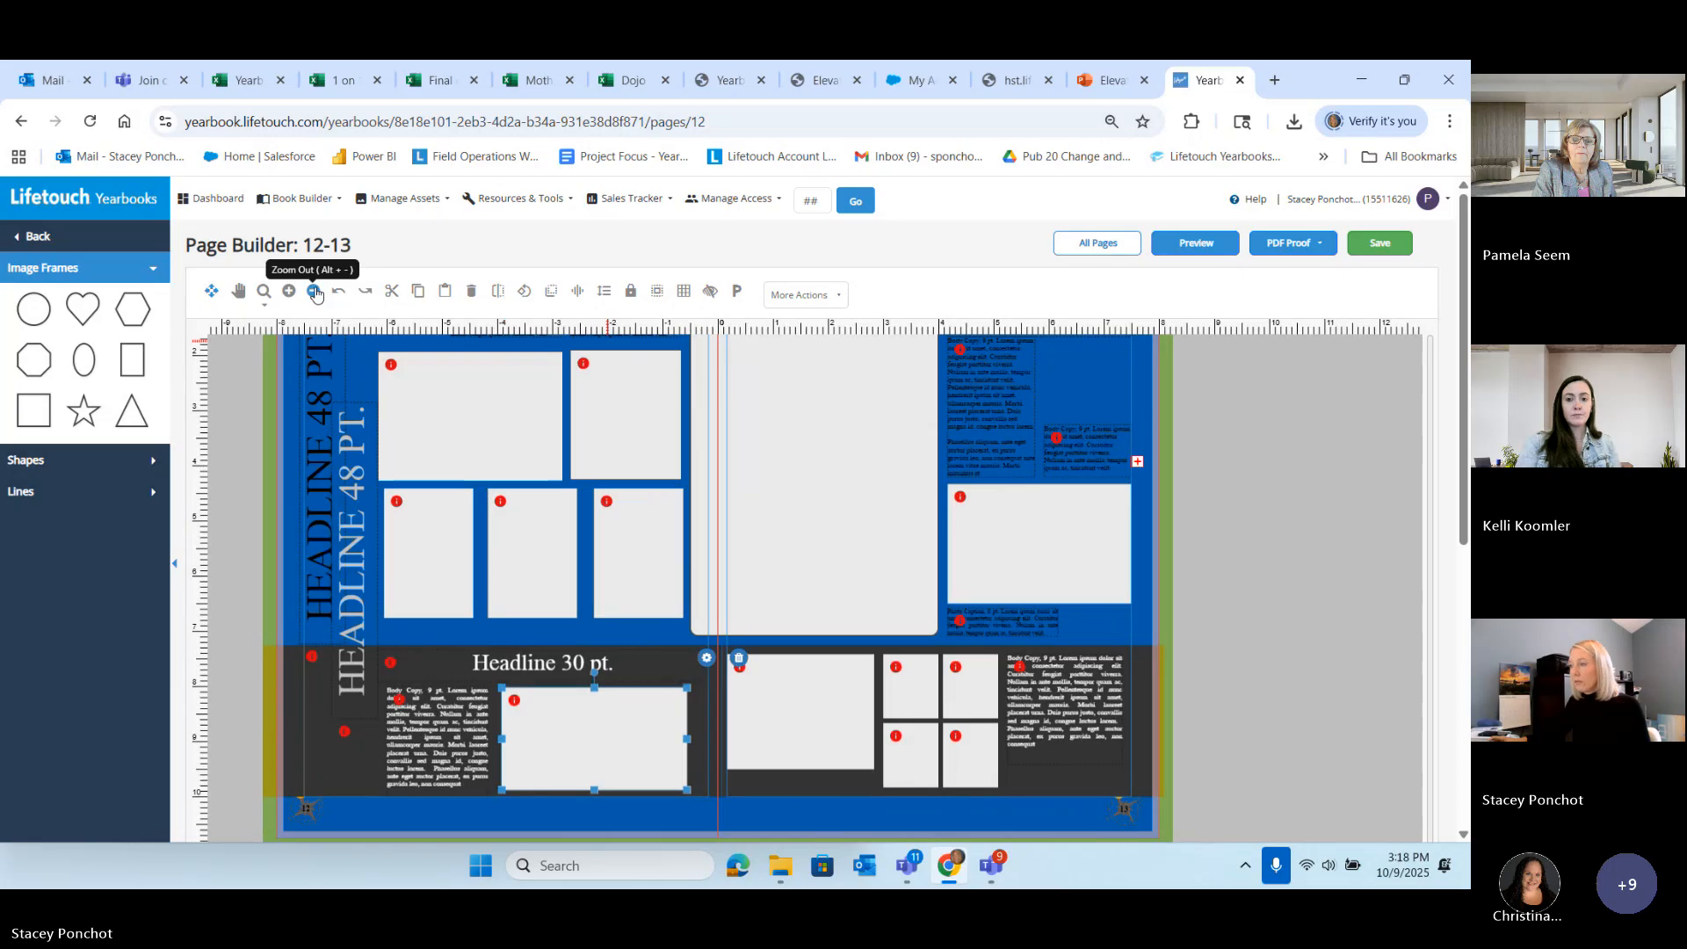
{"action": "left_click", "coordinate": [313, 291]}
{"action": "scroll", "coordinate": [806, 624], "scroll_direction": "up", "scroll_amount": 2}
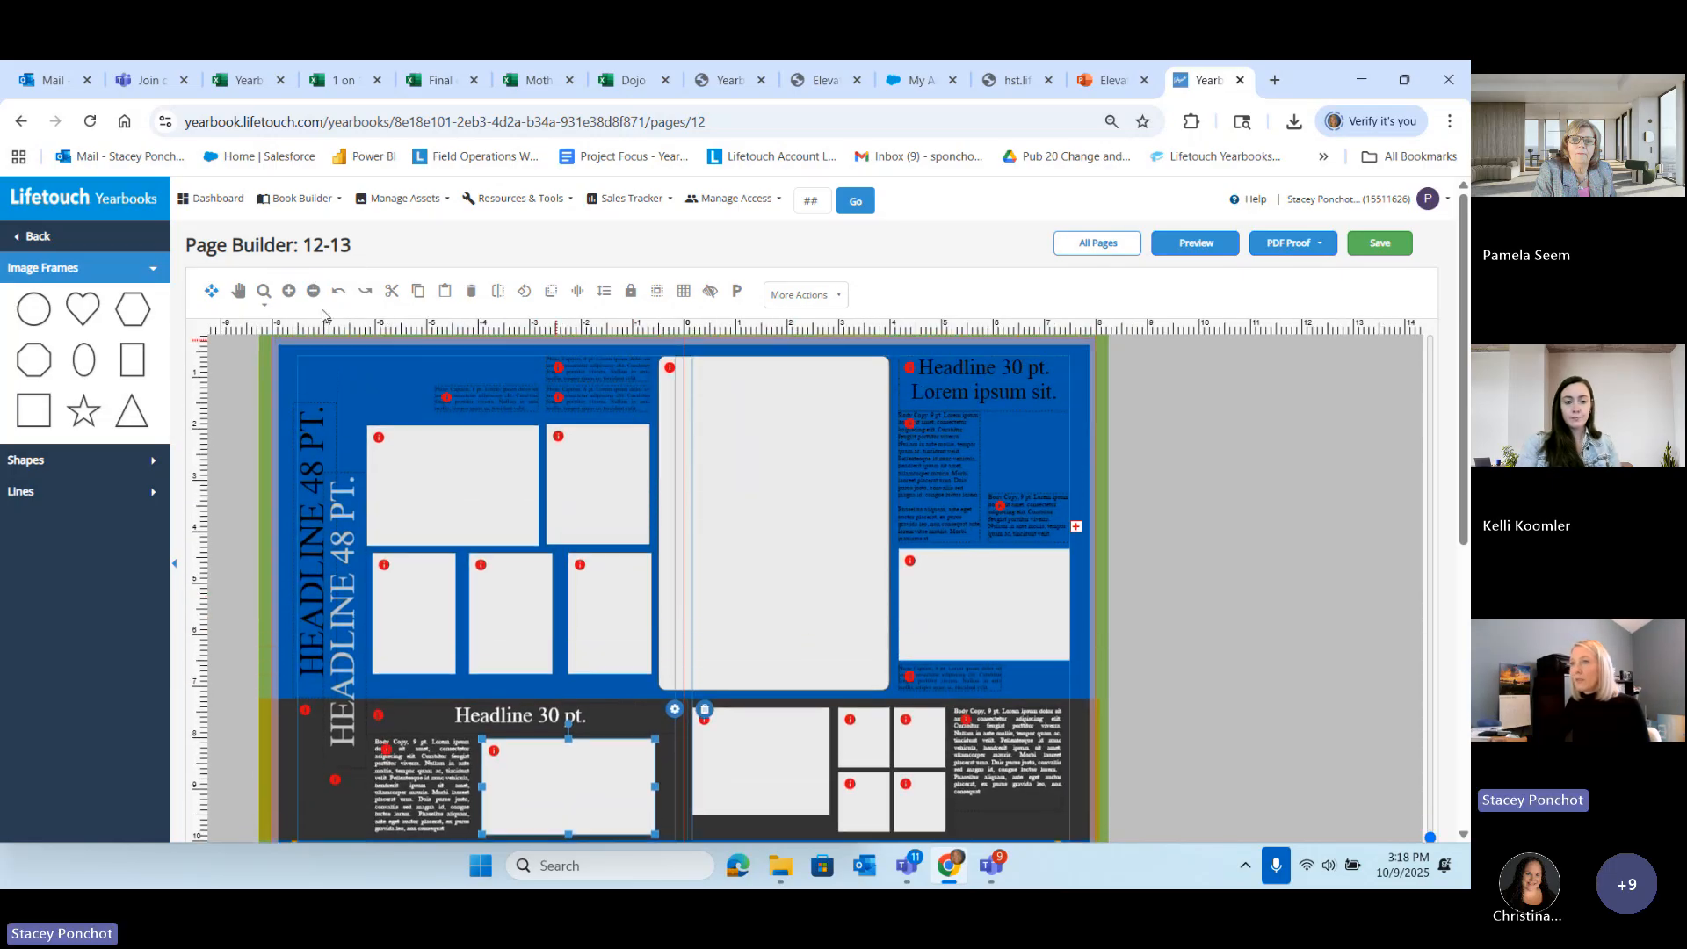
{"action": "left_click", "coordinate": [313, 292]}
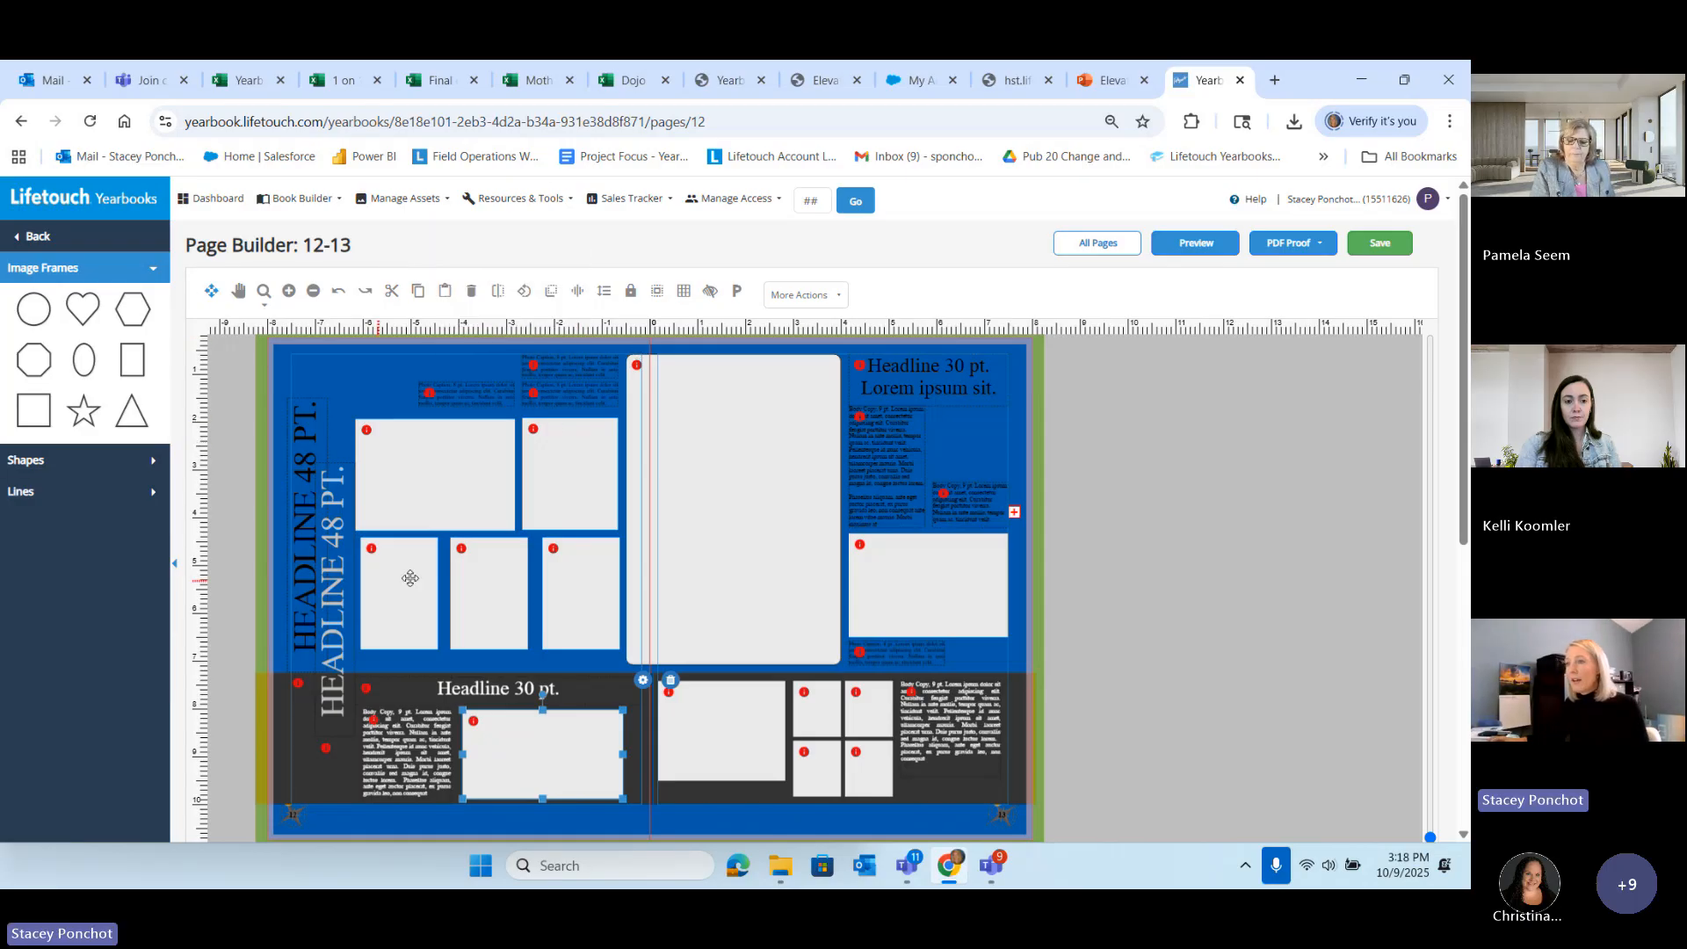
{"action": "left_click", "coordinate": [809, 713]}
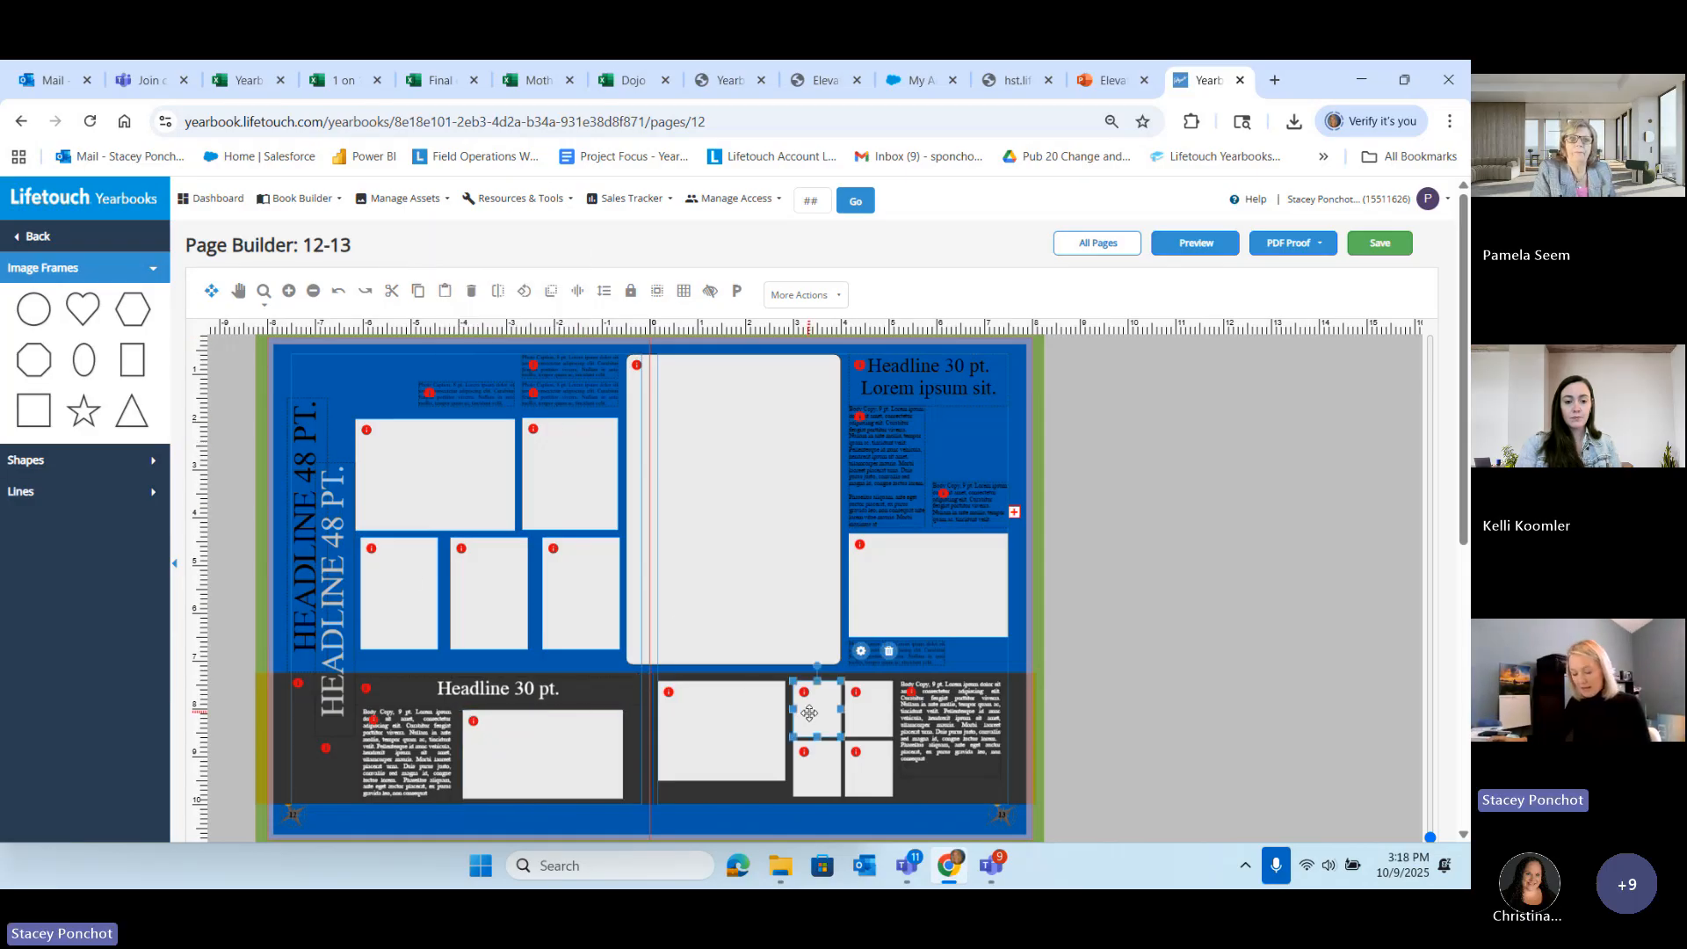
{"action": "left_click_drag", "start_coordinate": [809, 713], "coordinate": [930, 440]}
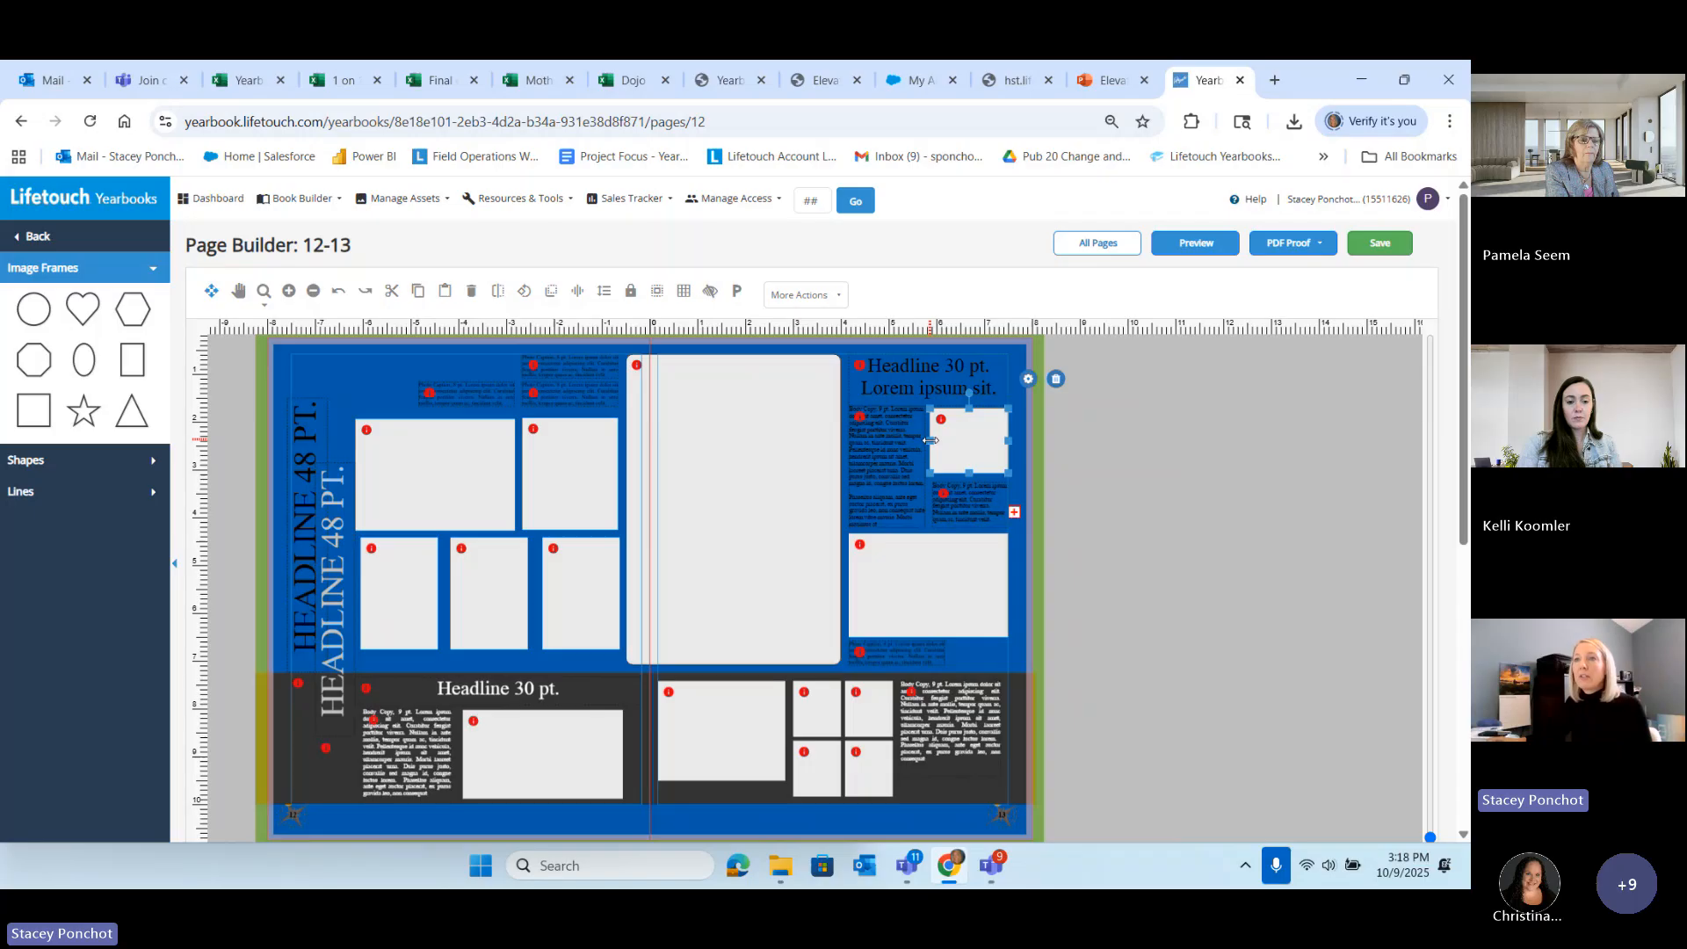
Step: From the fall fun images, place the photo of three children sitting on rocks in the large frame across the spread's centre
{"action": "left_click", "coordinate": [90, 268]}
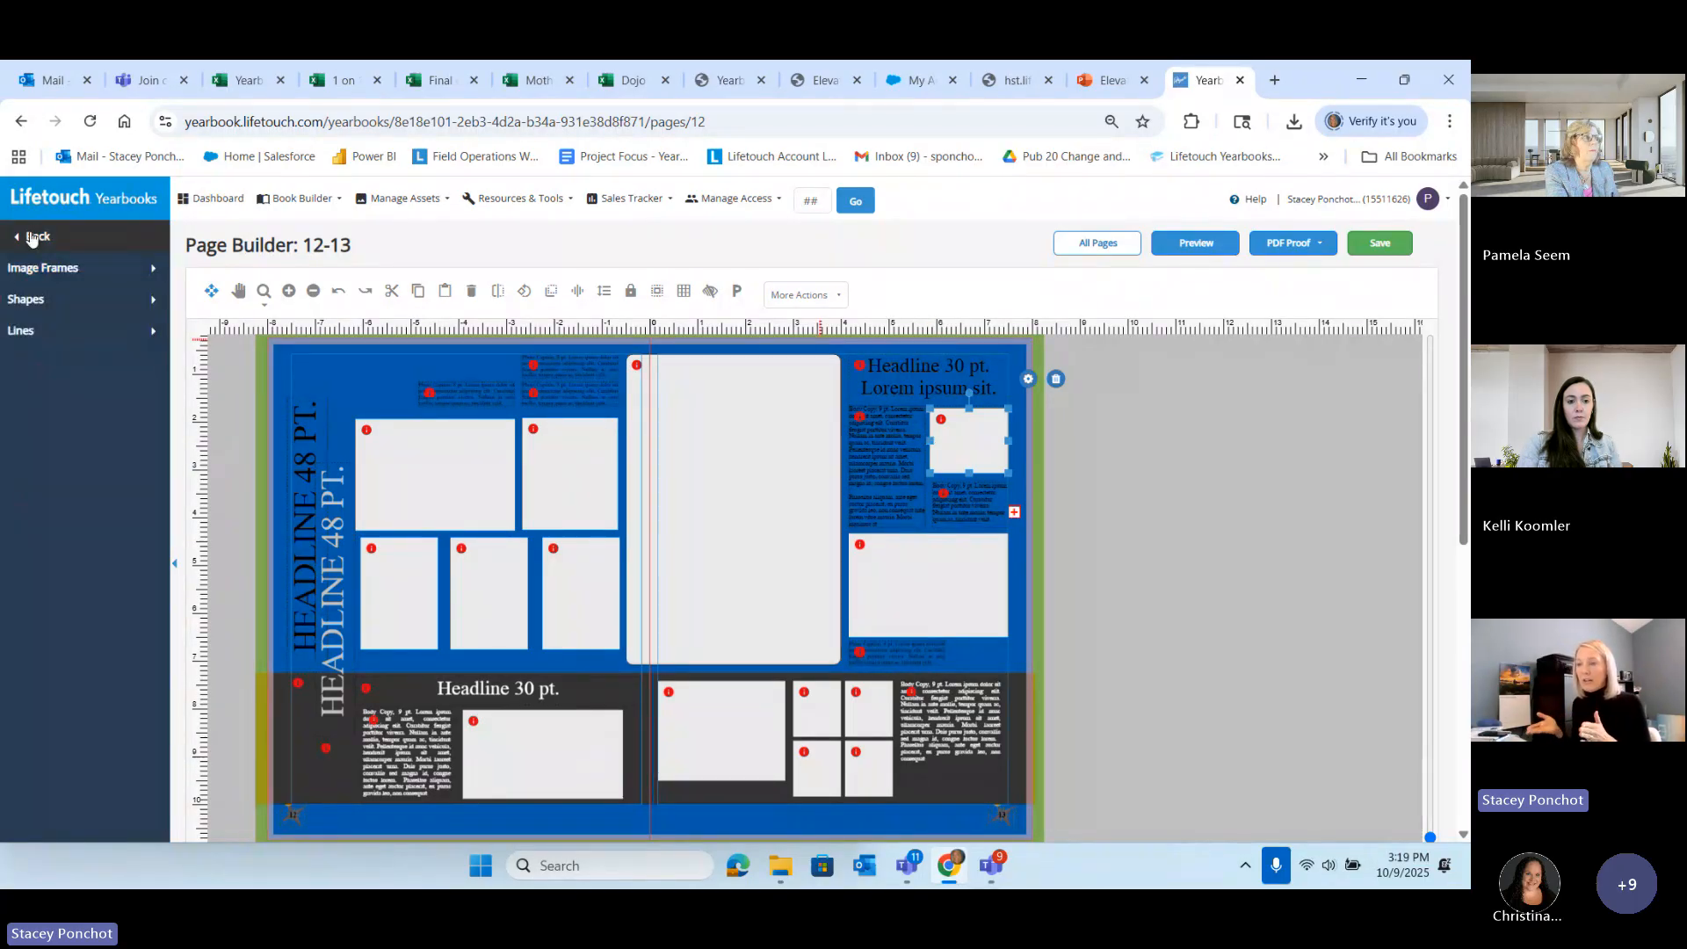
{"action": "left_click", "coordinate": [31, 237]}
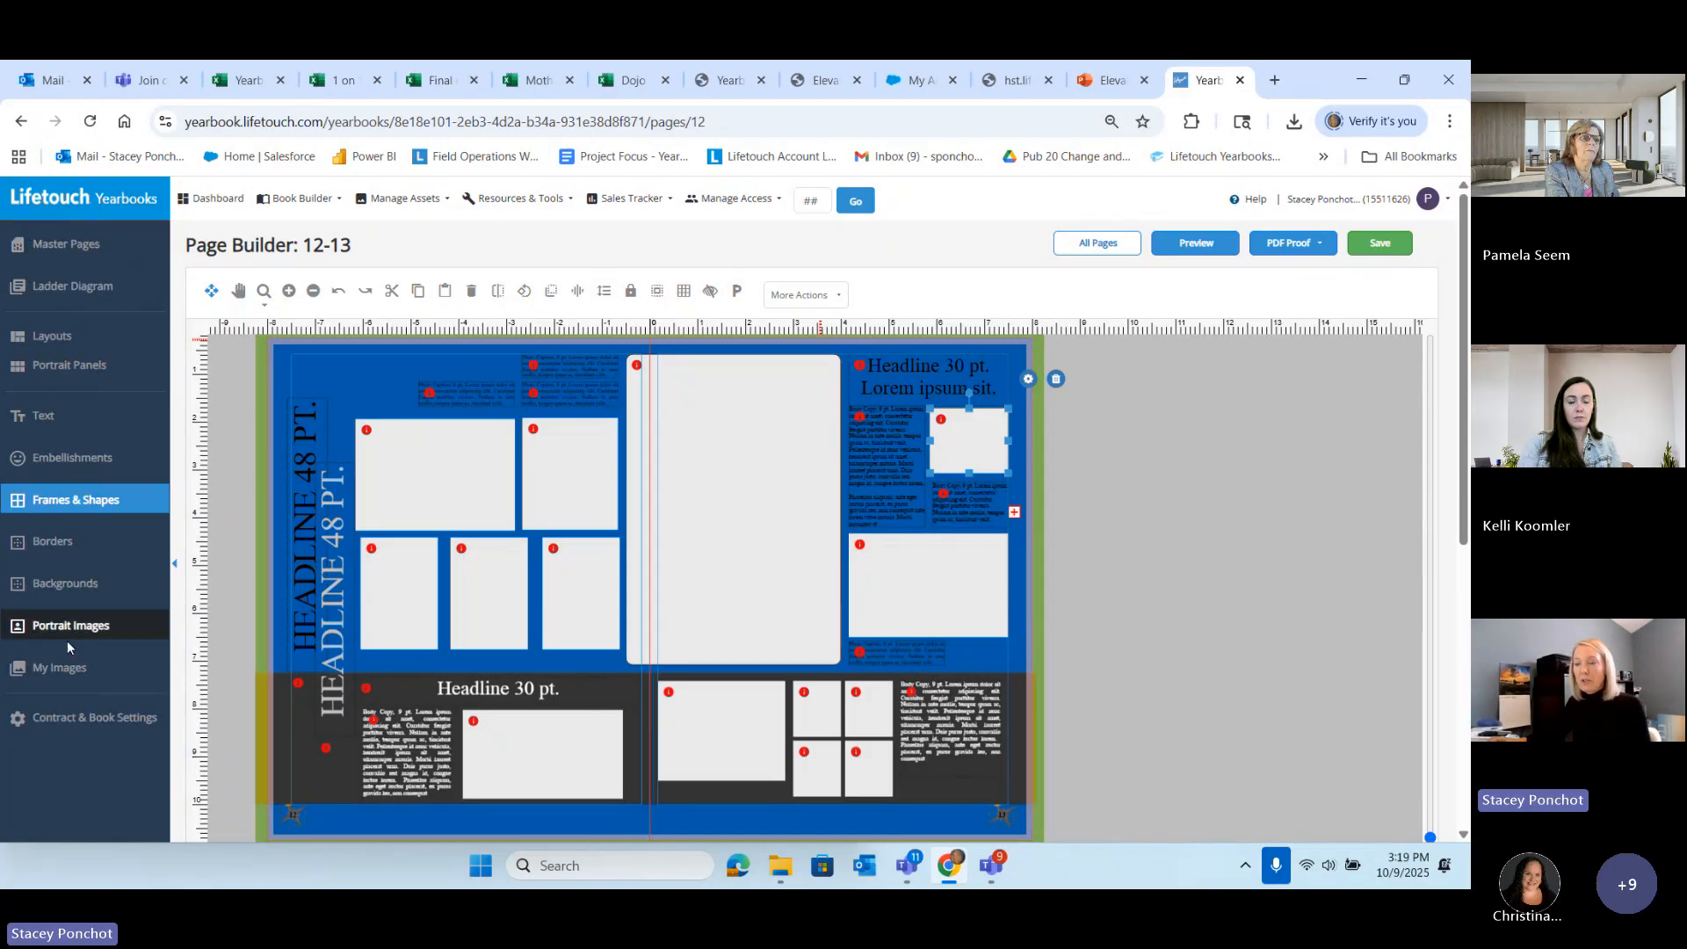
{"action": "left_click", "coordinate": [54, 670]}
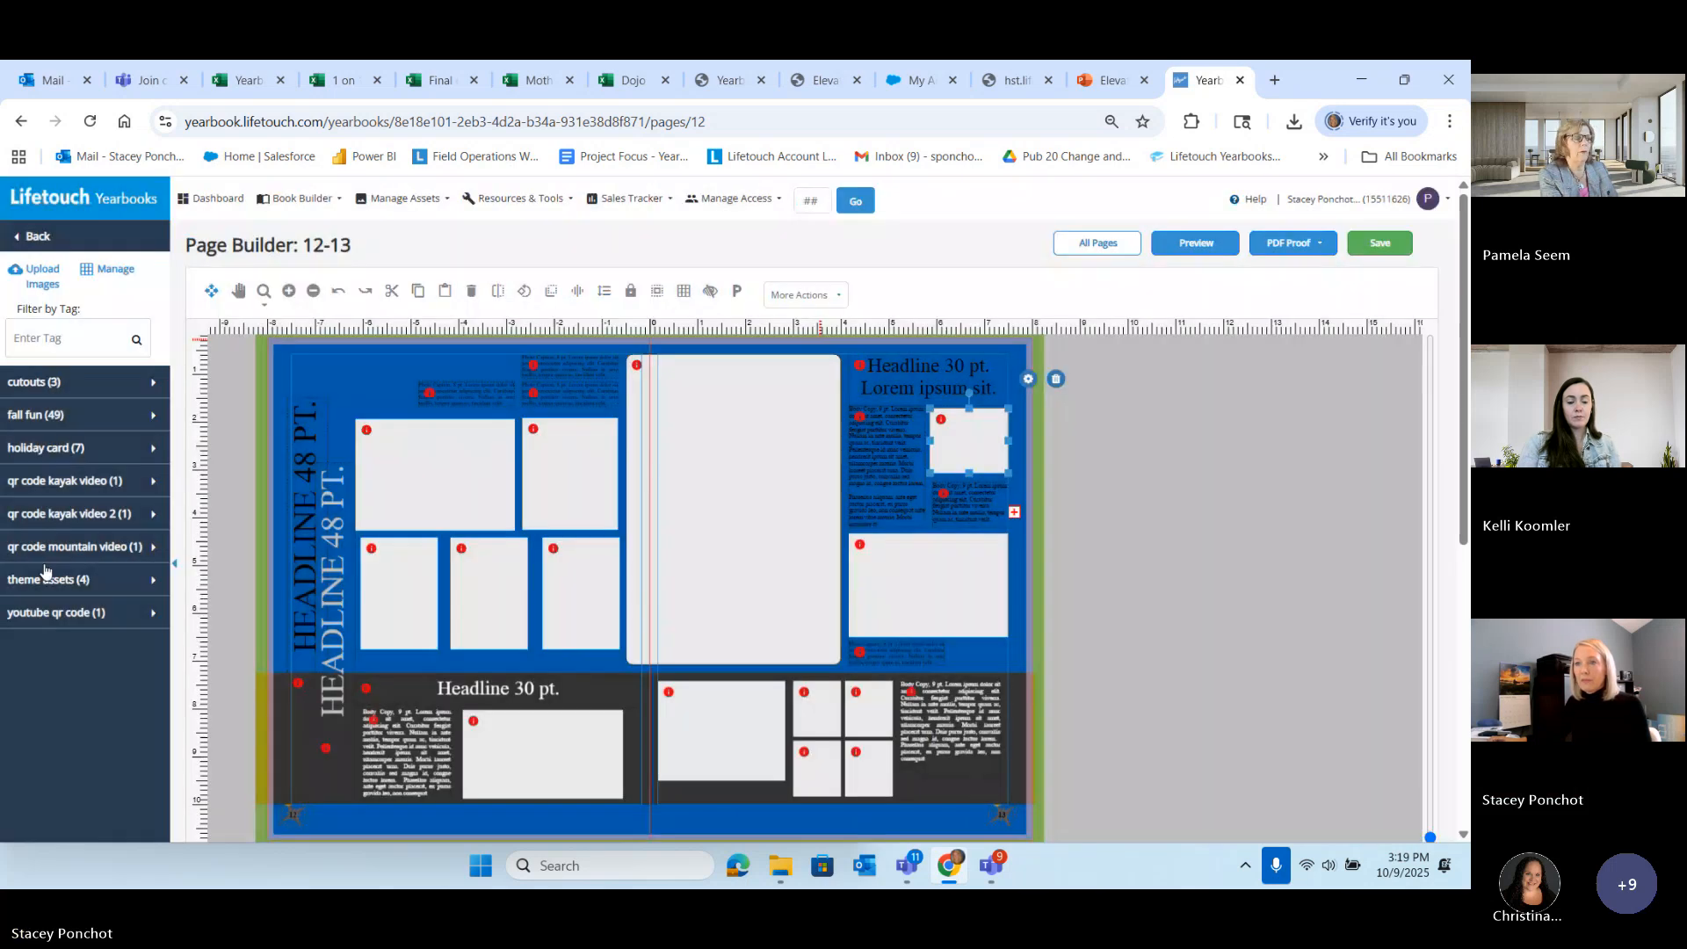
{"action": "left_click", "coordinate": [32, 411]}
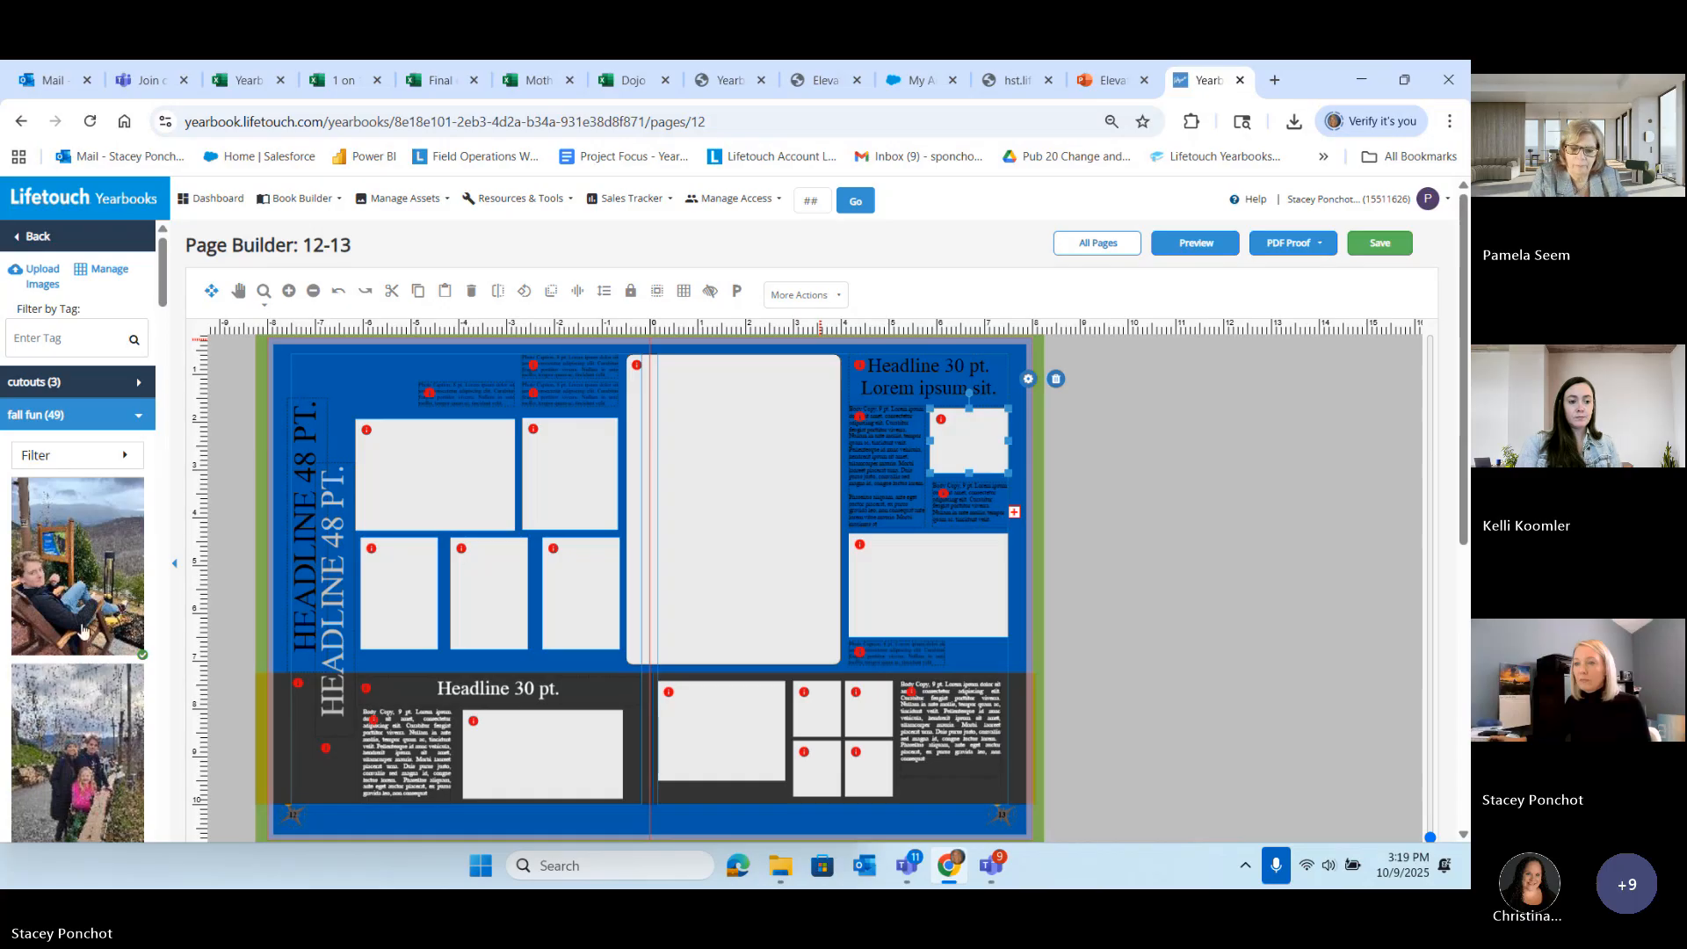
{"action": "scroll", "coordinate": [83, 566], "scroll_direction": "down", "scroll_amount": 6}
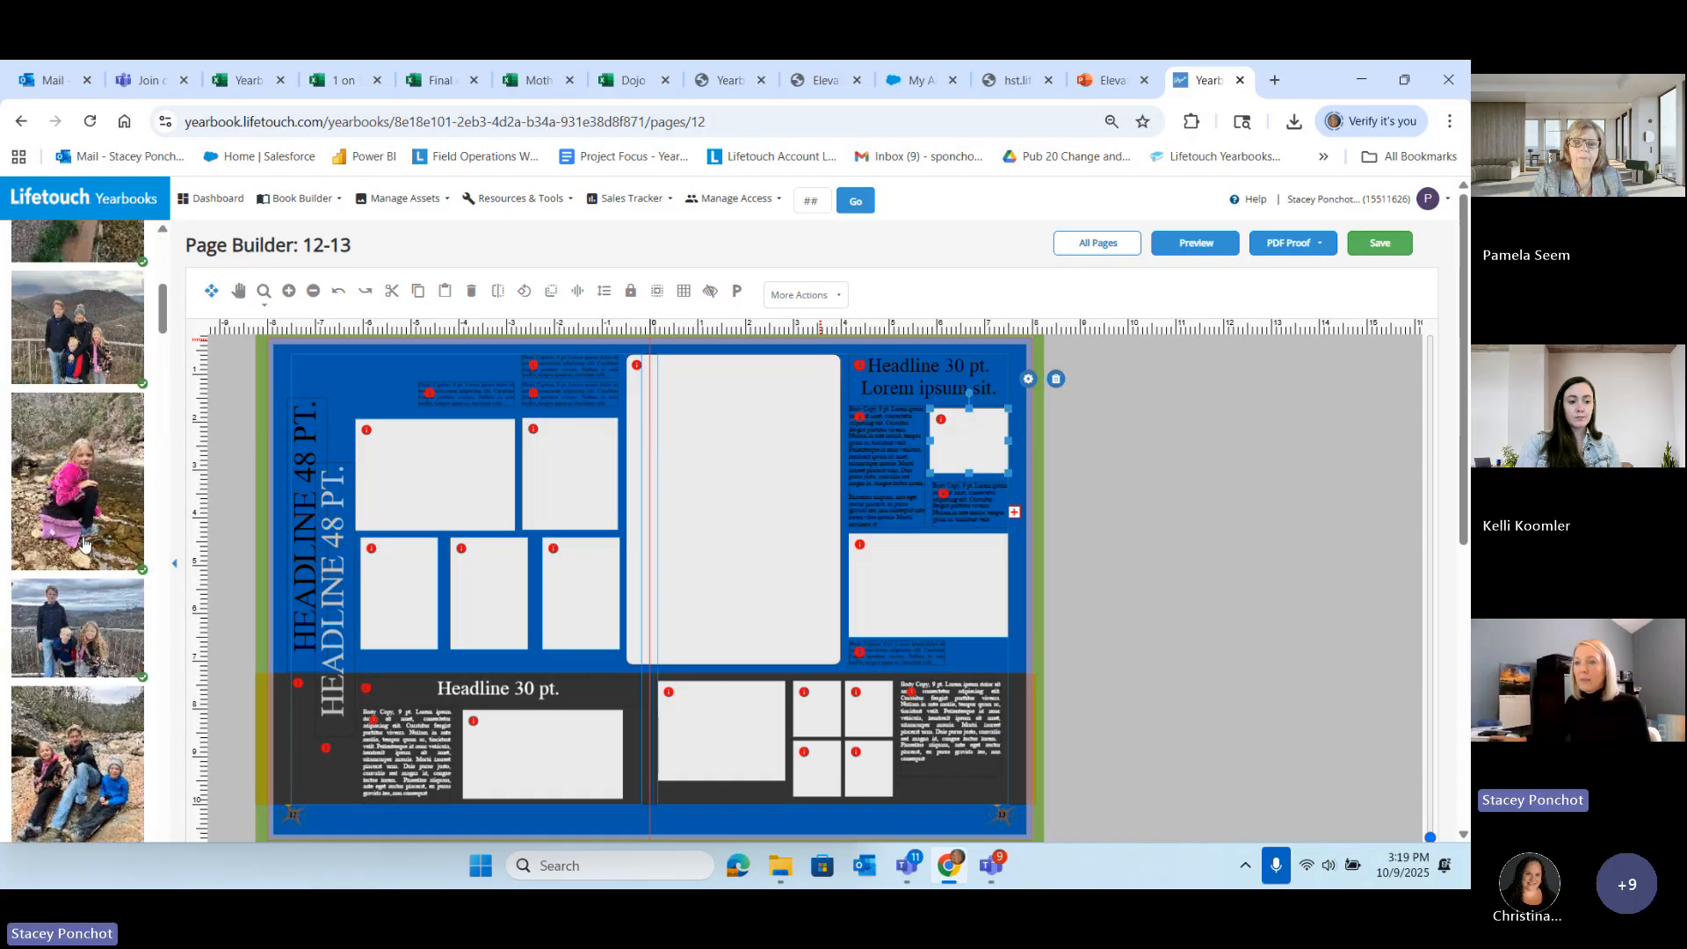
{"action": "scroll", "coordinate": [83, 542], "scroll_direction": "down", "scroll_amount": 5}
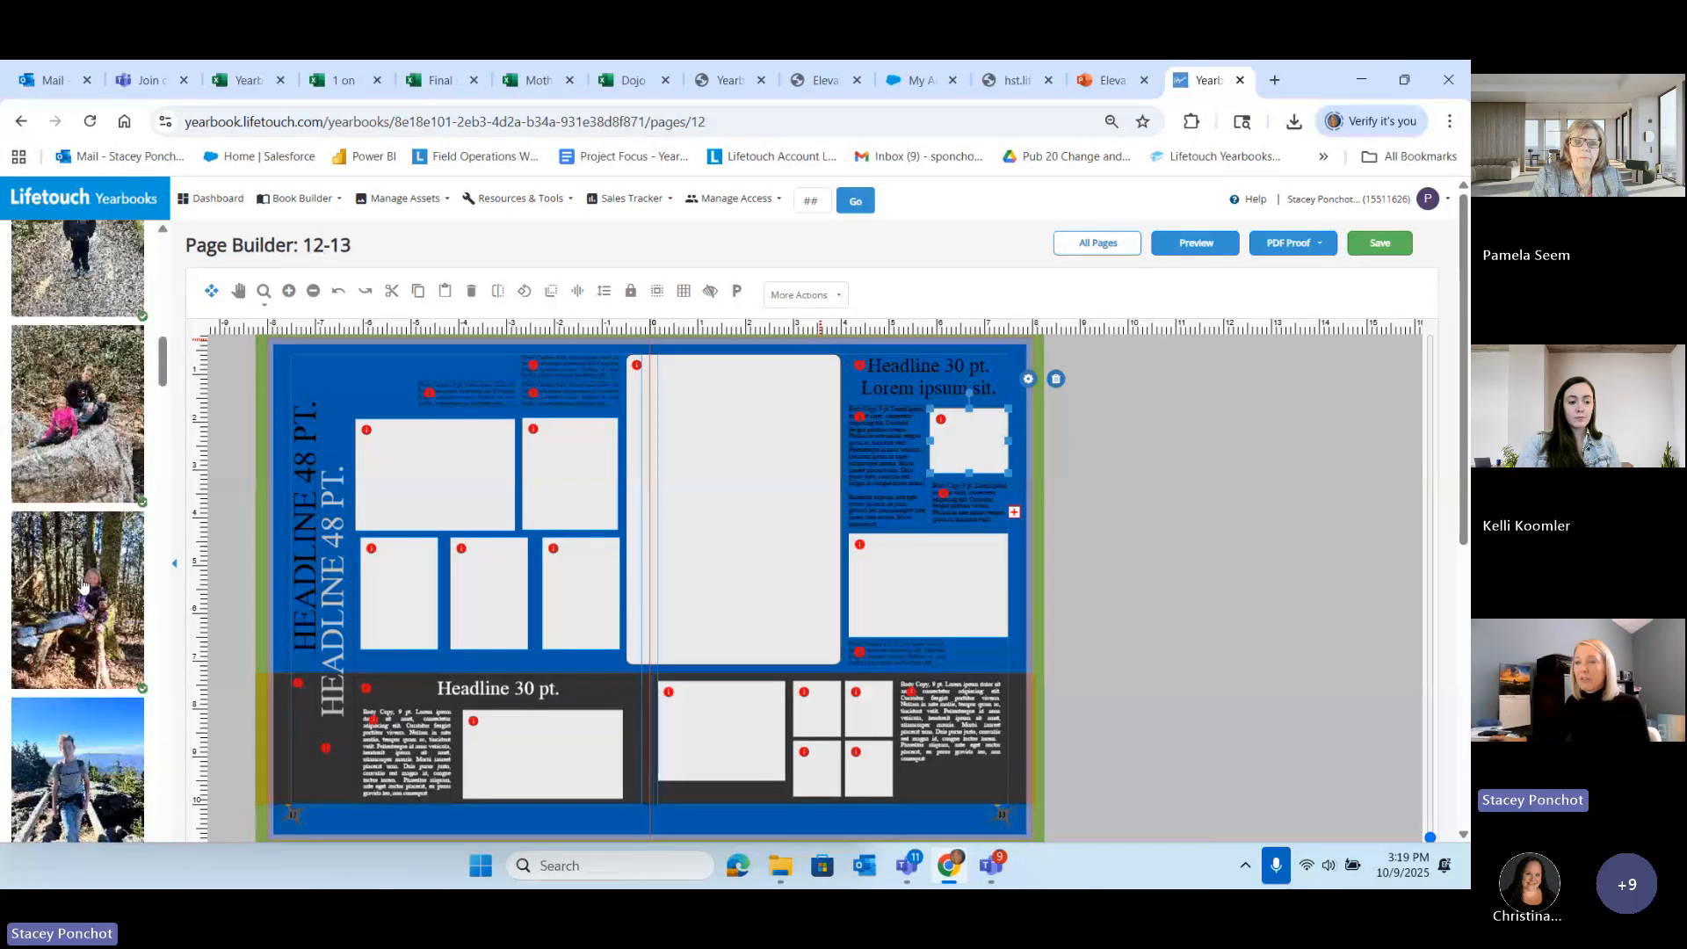
{"action": "scroll", "coordinate": [71, 528], "scroll_direction": "up", "scroll_amount": 3}
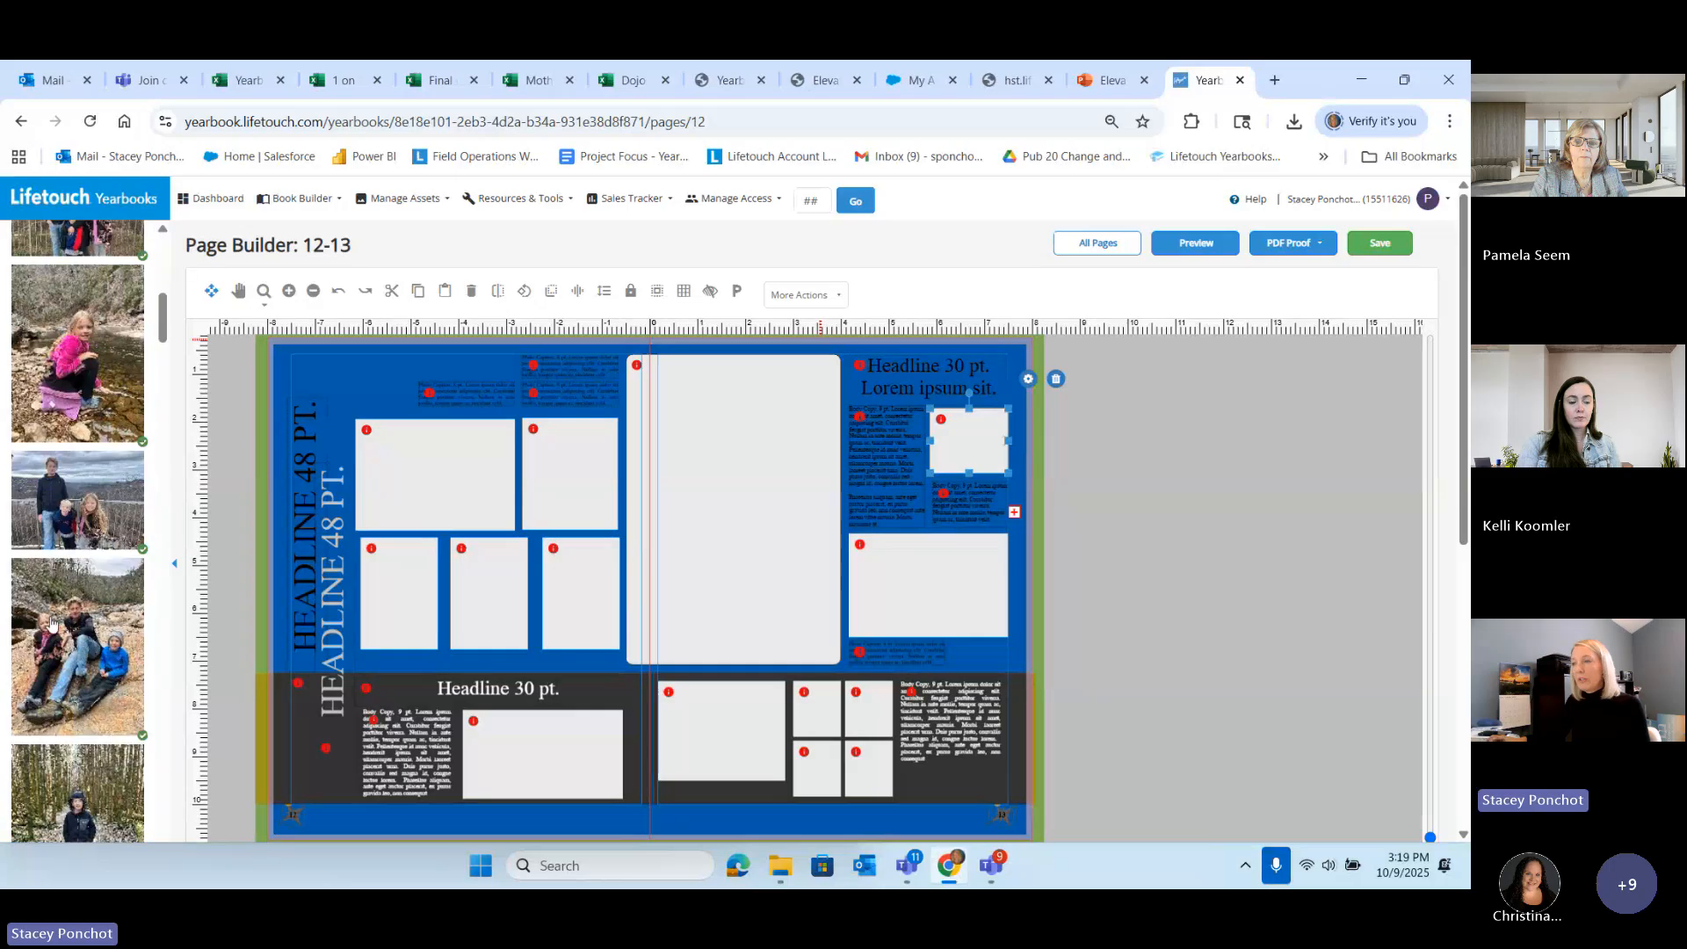
{"action": "left_click_drag", "start_coordinate": [53, 624], "coordinate": [707, 487]}
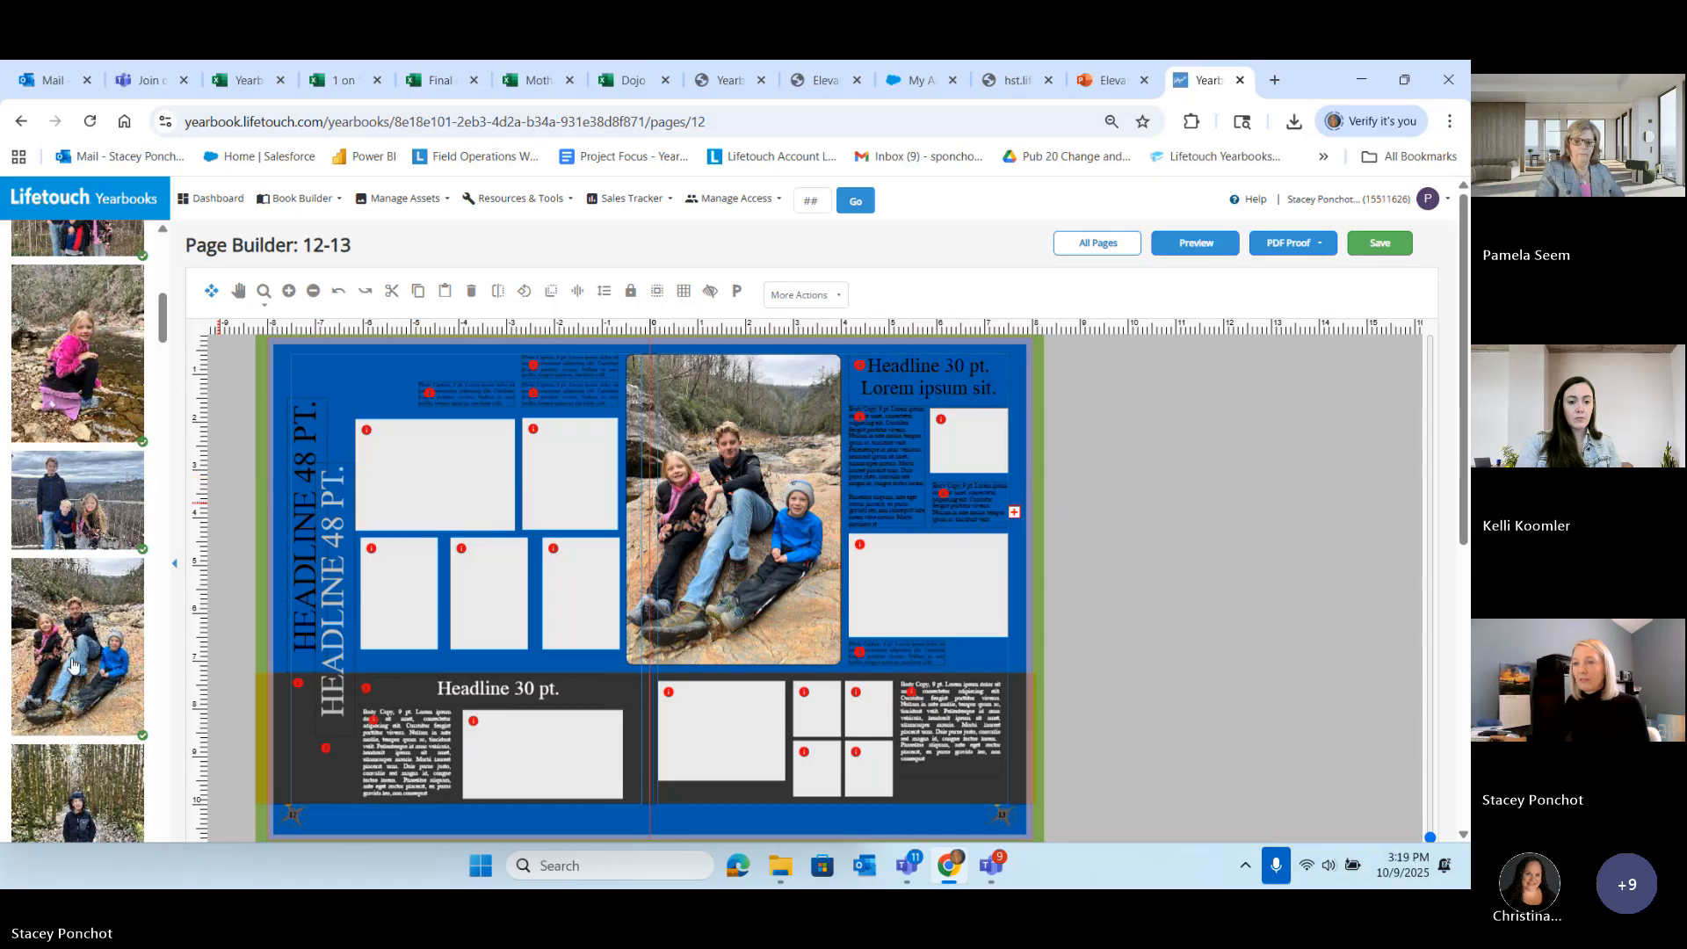
Step: Fill page 12's upper landscape frame with the group photo at the overlook railing, and the adjacent frame with the child on the wooded path
{"action": "scroll", "coordinate": [74, 666], "scroll_direction": "down", "scroll_amount": 5}
{"action": "scroll", "coordinate": [74, 500], "scroll_direction": "up", "scroll_amount": 3}
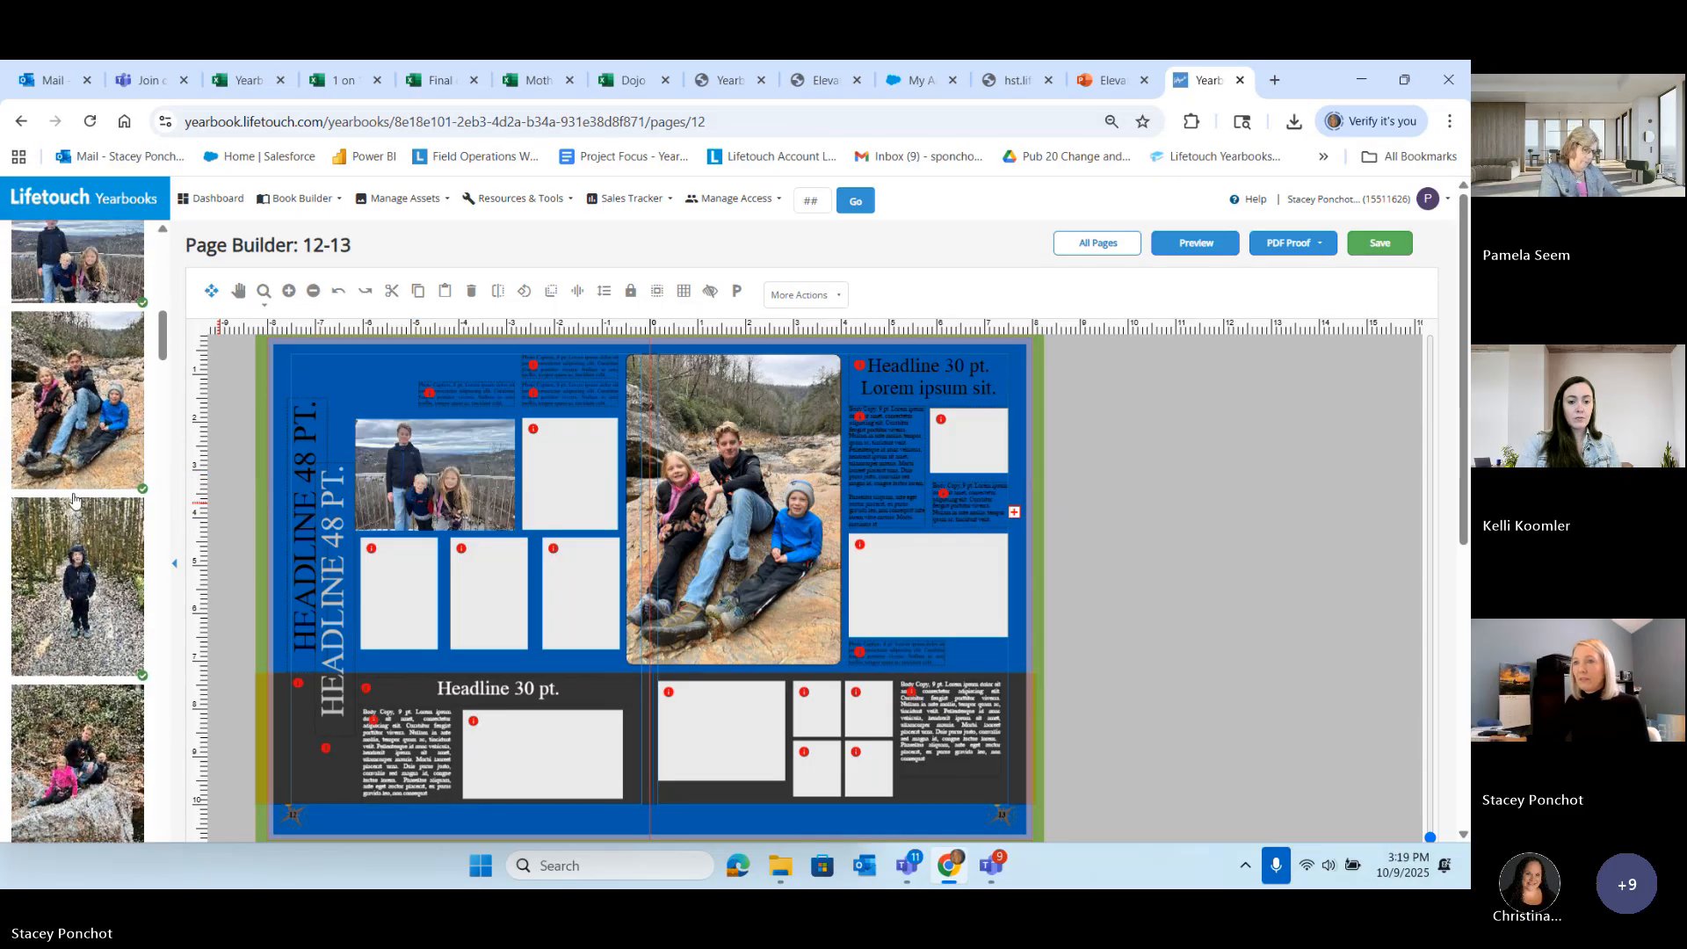
{"action": "scroll", "coordinate": [73, 499], "scroll_direction": "up", "scroll_amount": 1}
{"action": "left_click_drag", "start_coordinate": [78, 373], "coordinate": [569, 470]}
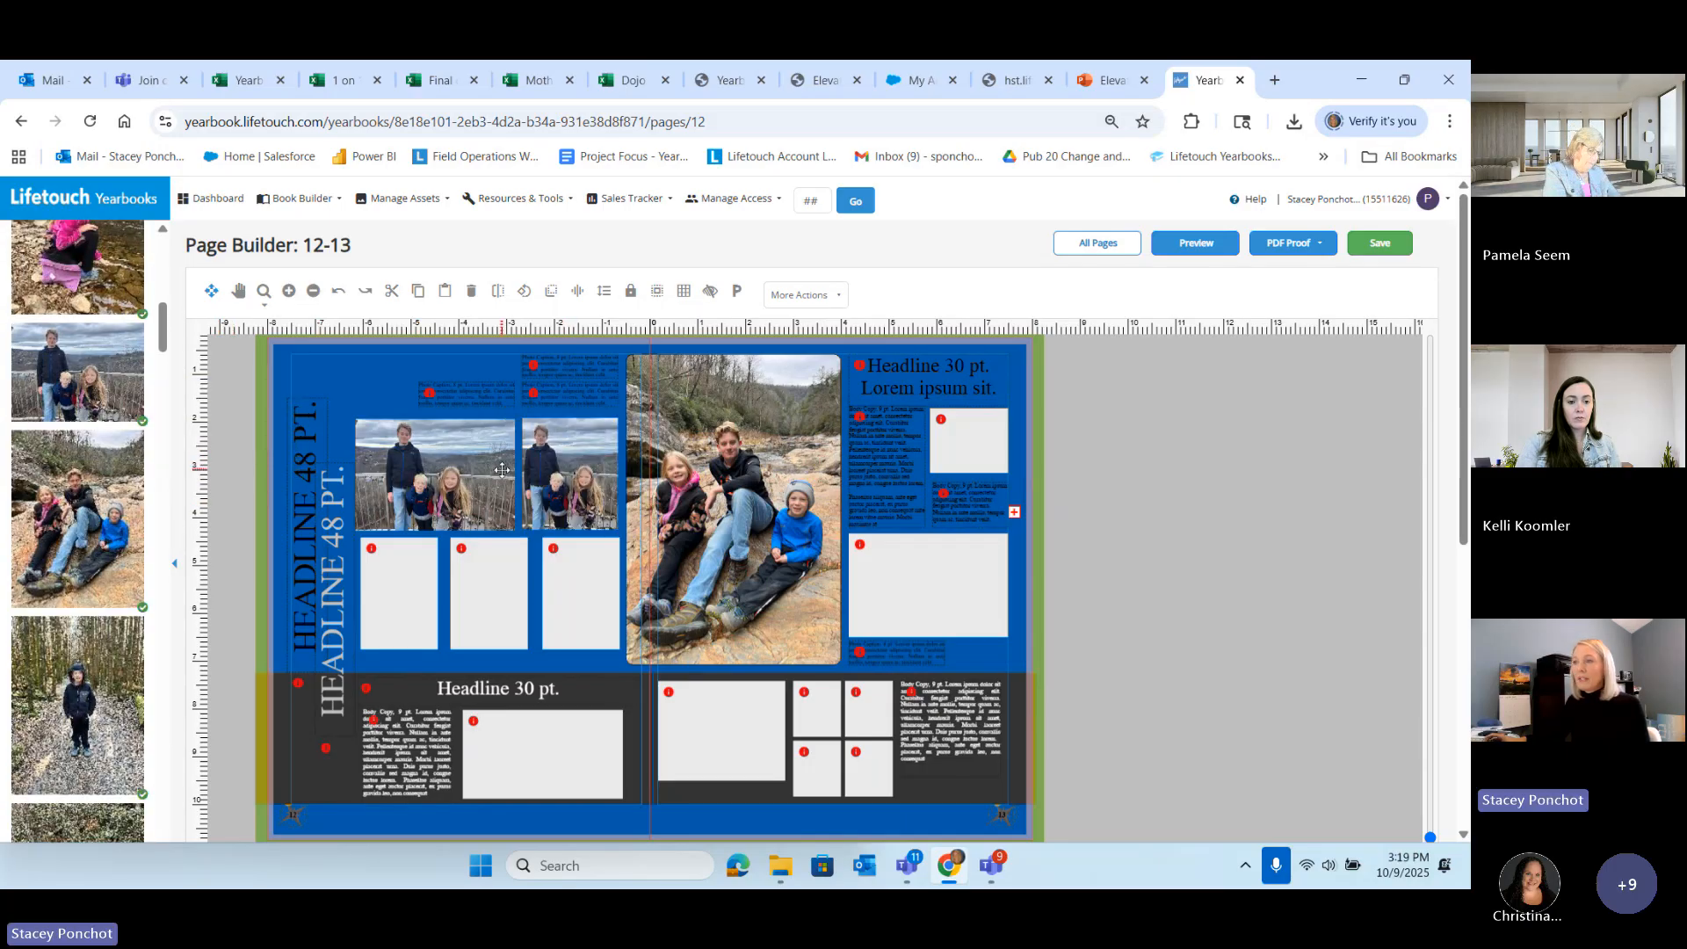
{"action": "left_click_drag", "start_coordinate": [69, 690], "coordinate": [579, 481]}
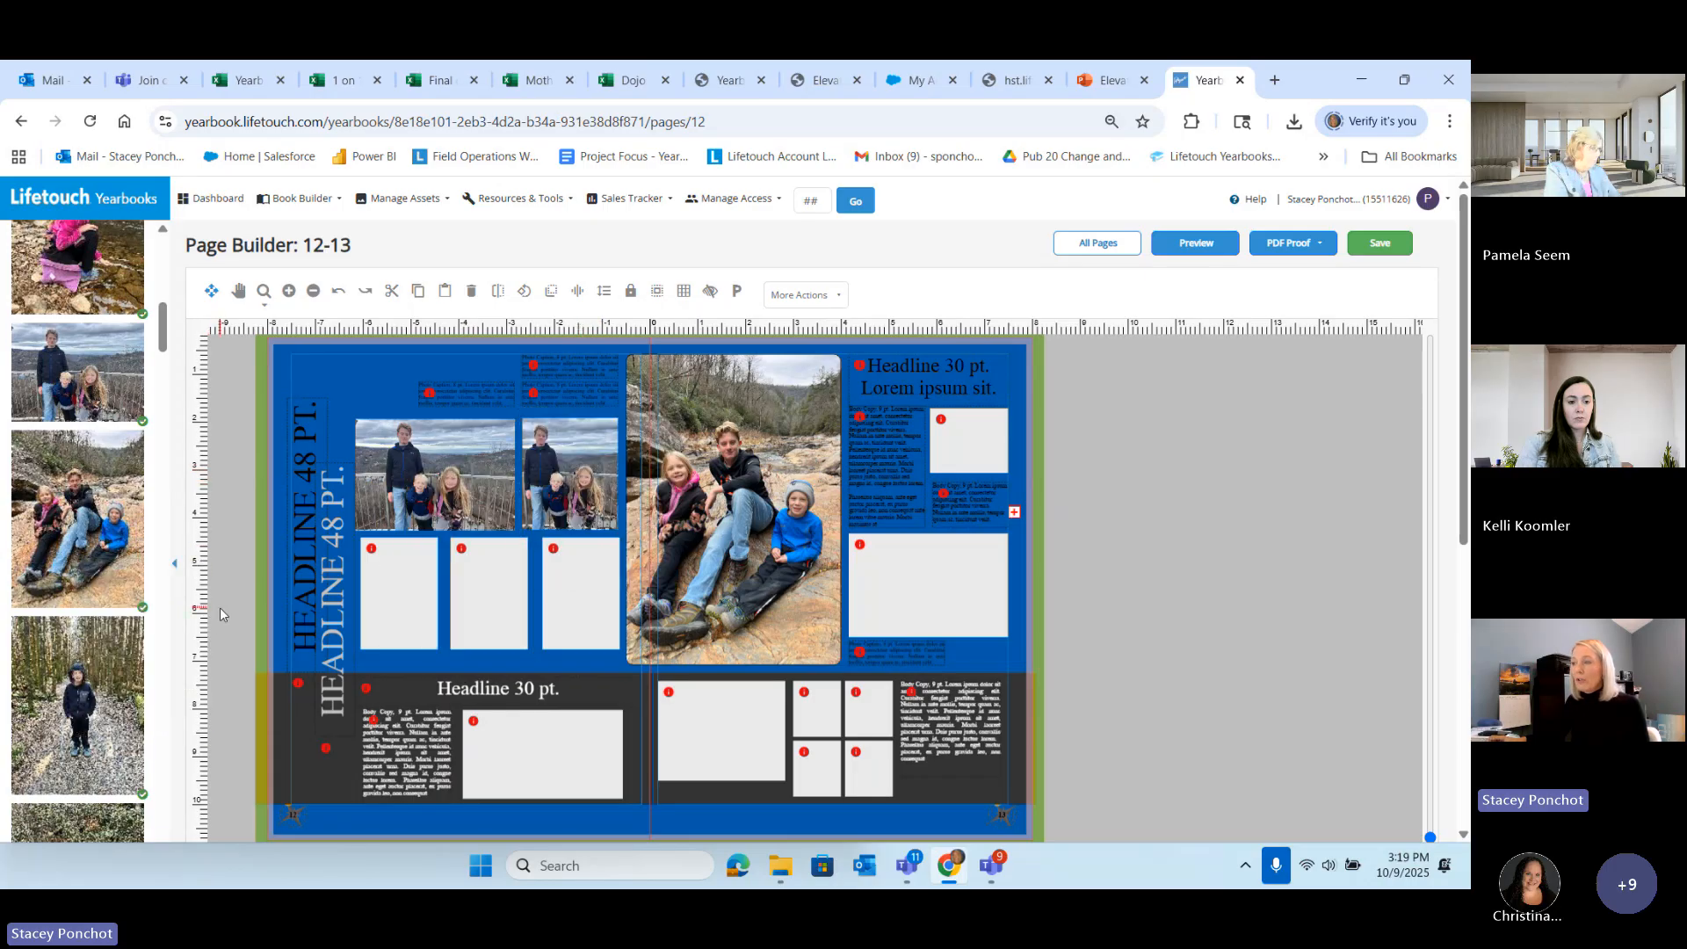
Step: Place the photo of the boy standing on the mountain rocks in the first of the three portrait frames on page 12
{"action": "scroll", "coordinate": [179, 622], "scroll_direction": "down", "scroll_amount": 5}
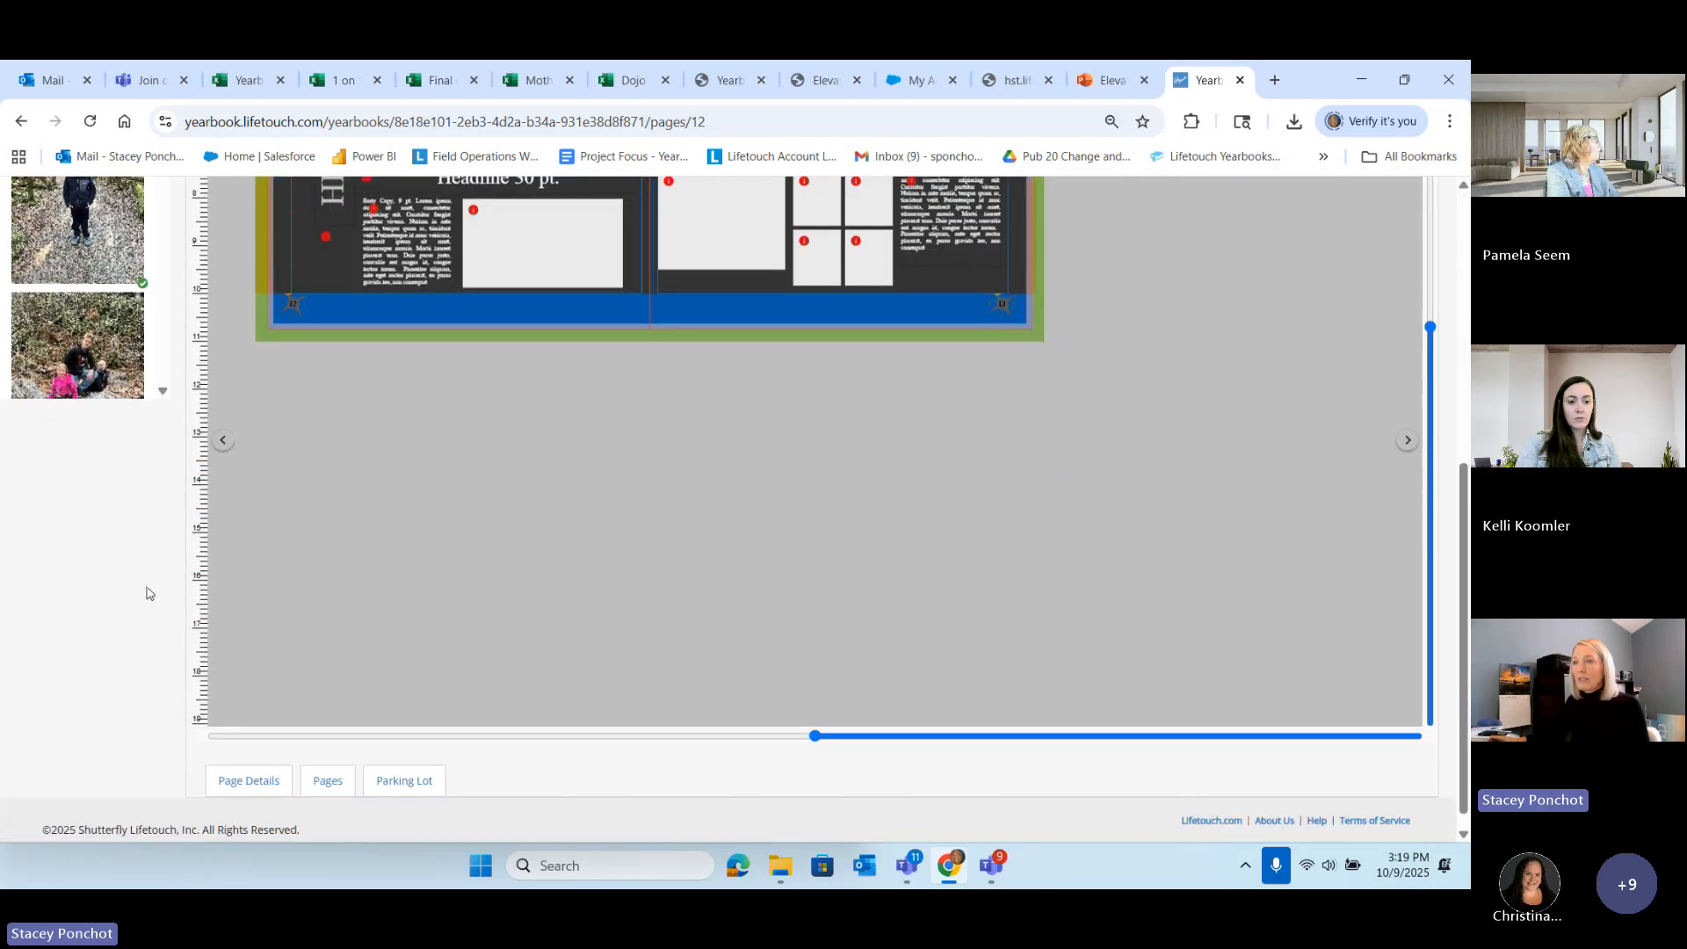
{"action": "scroll", "coordinate": [150, 594], "scroll_direction": "up", "scroll_amount": 5}
{"action": "scroll", "coordinate": [135, 637], "scroll_direction": "down", "scroll_amount": 8}
{"action": "left_click_drag", "start_coordinate": [84, 382], "coordinate": [88, 513]}
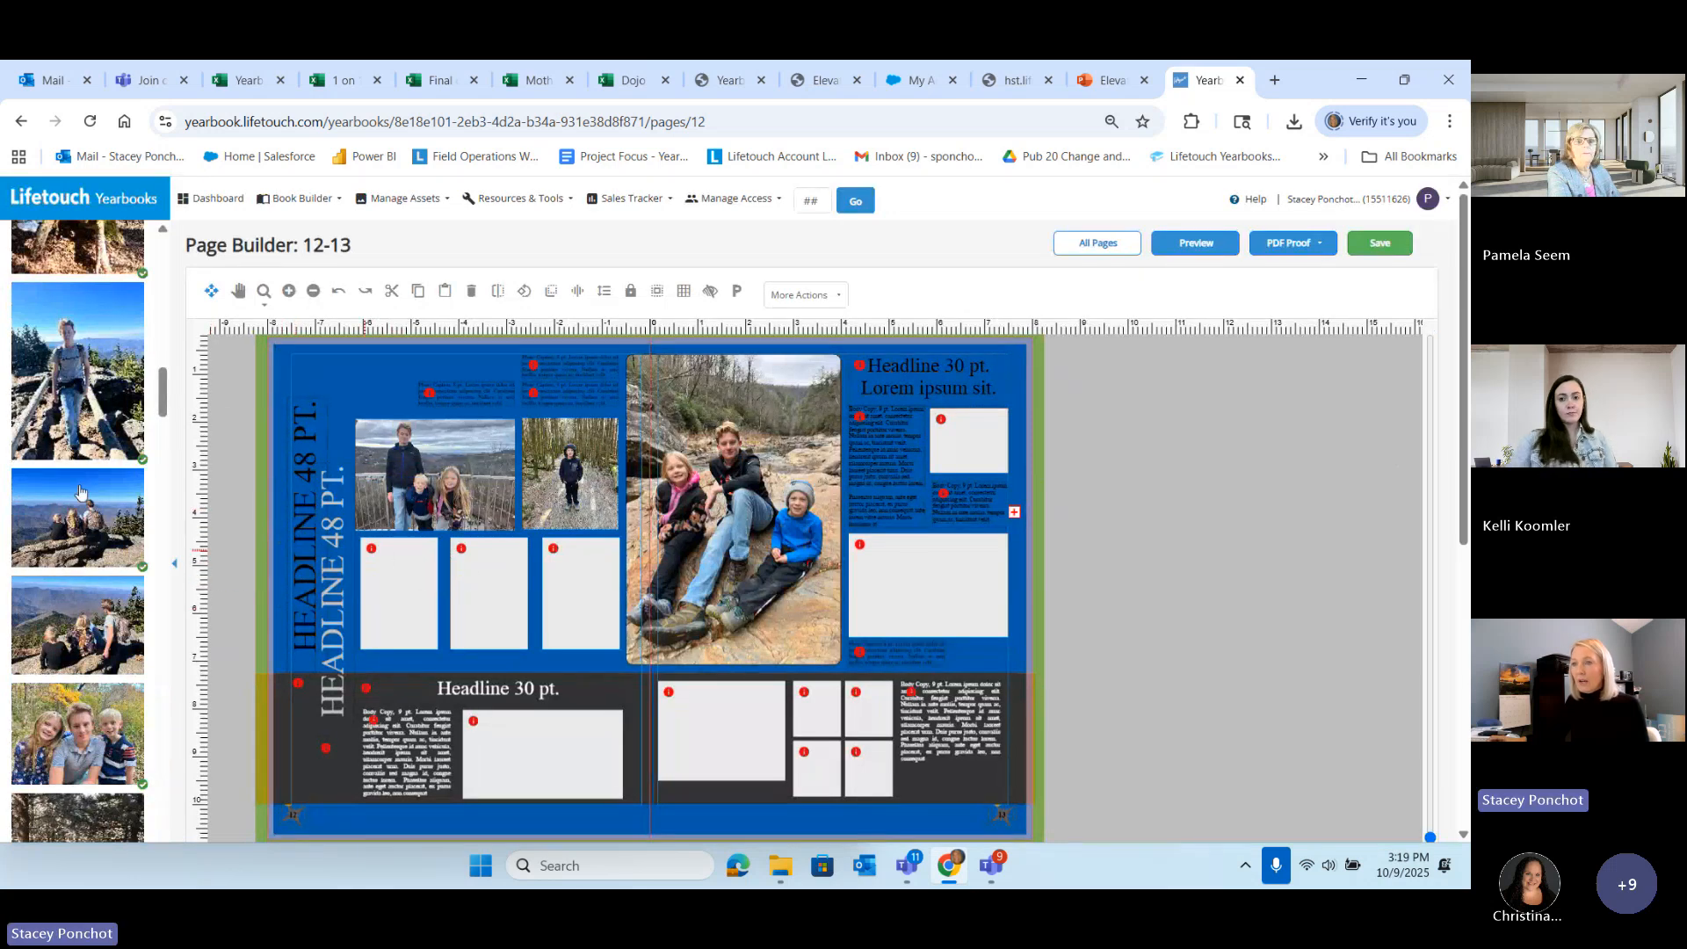
{"action": "scroll", "coordinate": [46, 600], "scroll_direction": "down", "scroll_amount": 1}
{"action": "scroll", "coordinate": [46, 600], "scroll_direction": "down", "scroll_amount": 1}
{"action": "left_click_drag", "start_coordinate": [46, 600], "coordinate": [472, 565]}
{"action": "scroll", "coordinate": [60, 579], "scroll_direction": "down", "scroll_amount": 2}
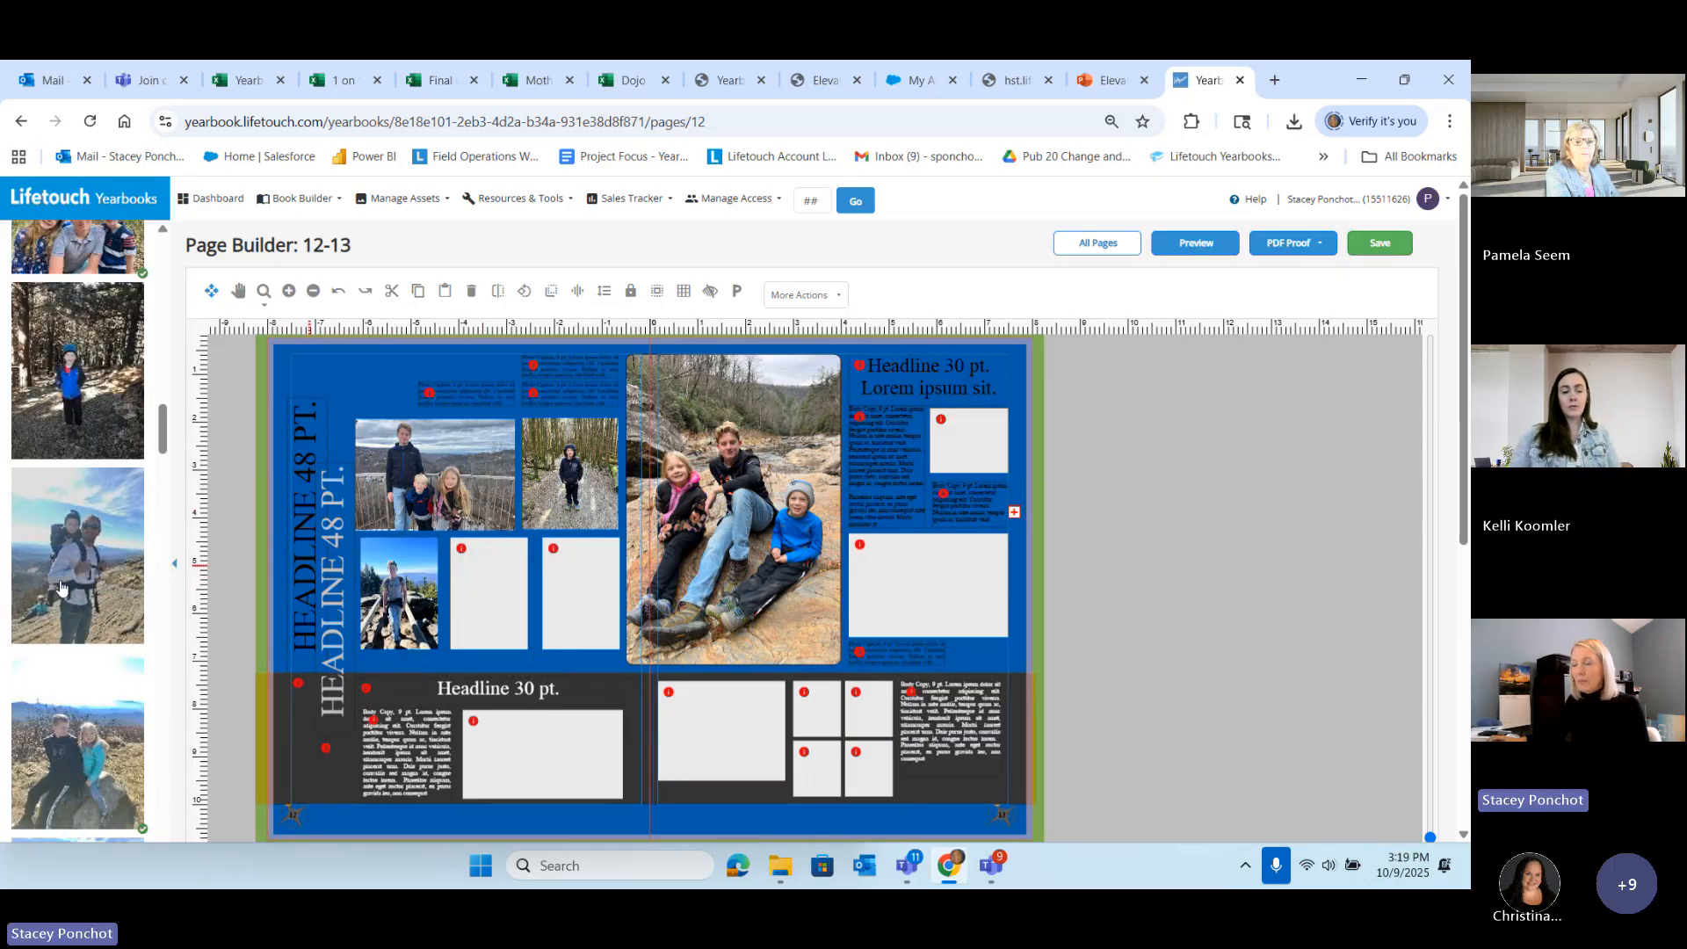
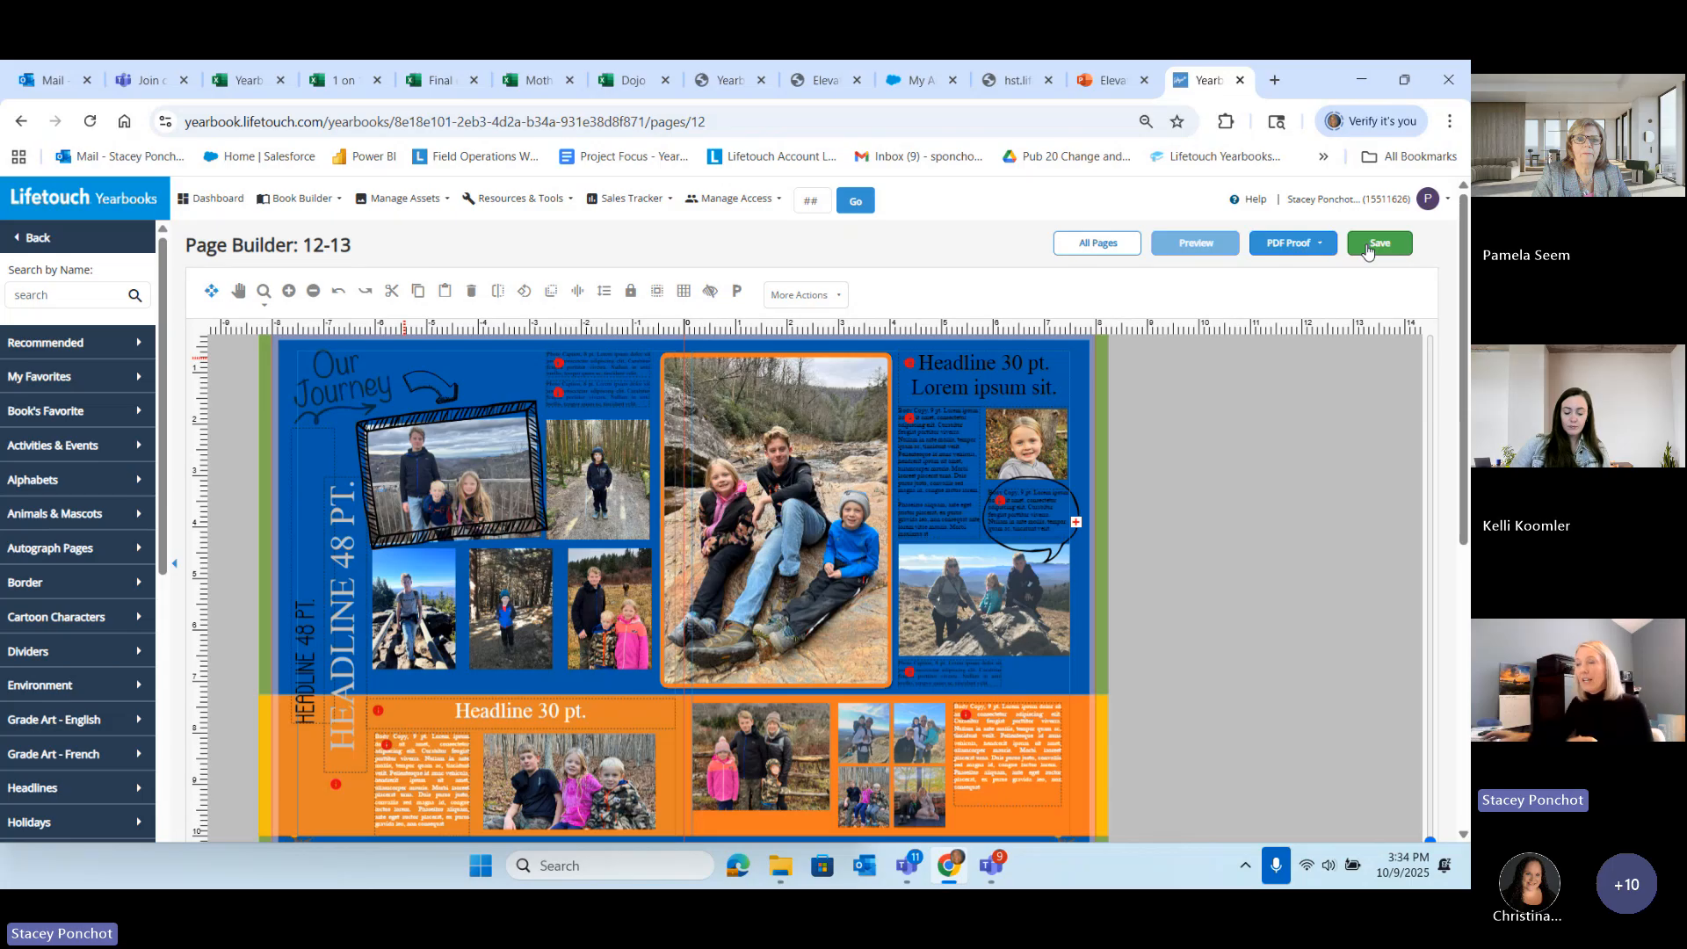
Step: Go to the Ladder Diagram and open the page 14-15 spread for editing
{"action": "left_click", "coordinate": [314, 200]}
{"action": "left_click", "coordinate": [276, 299]}
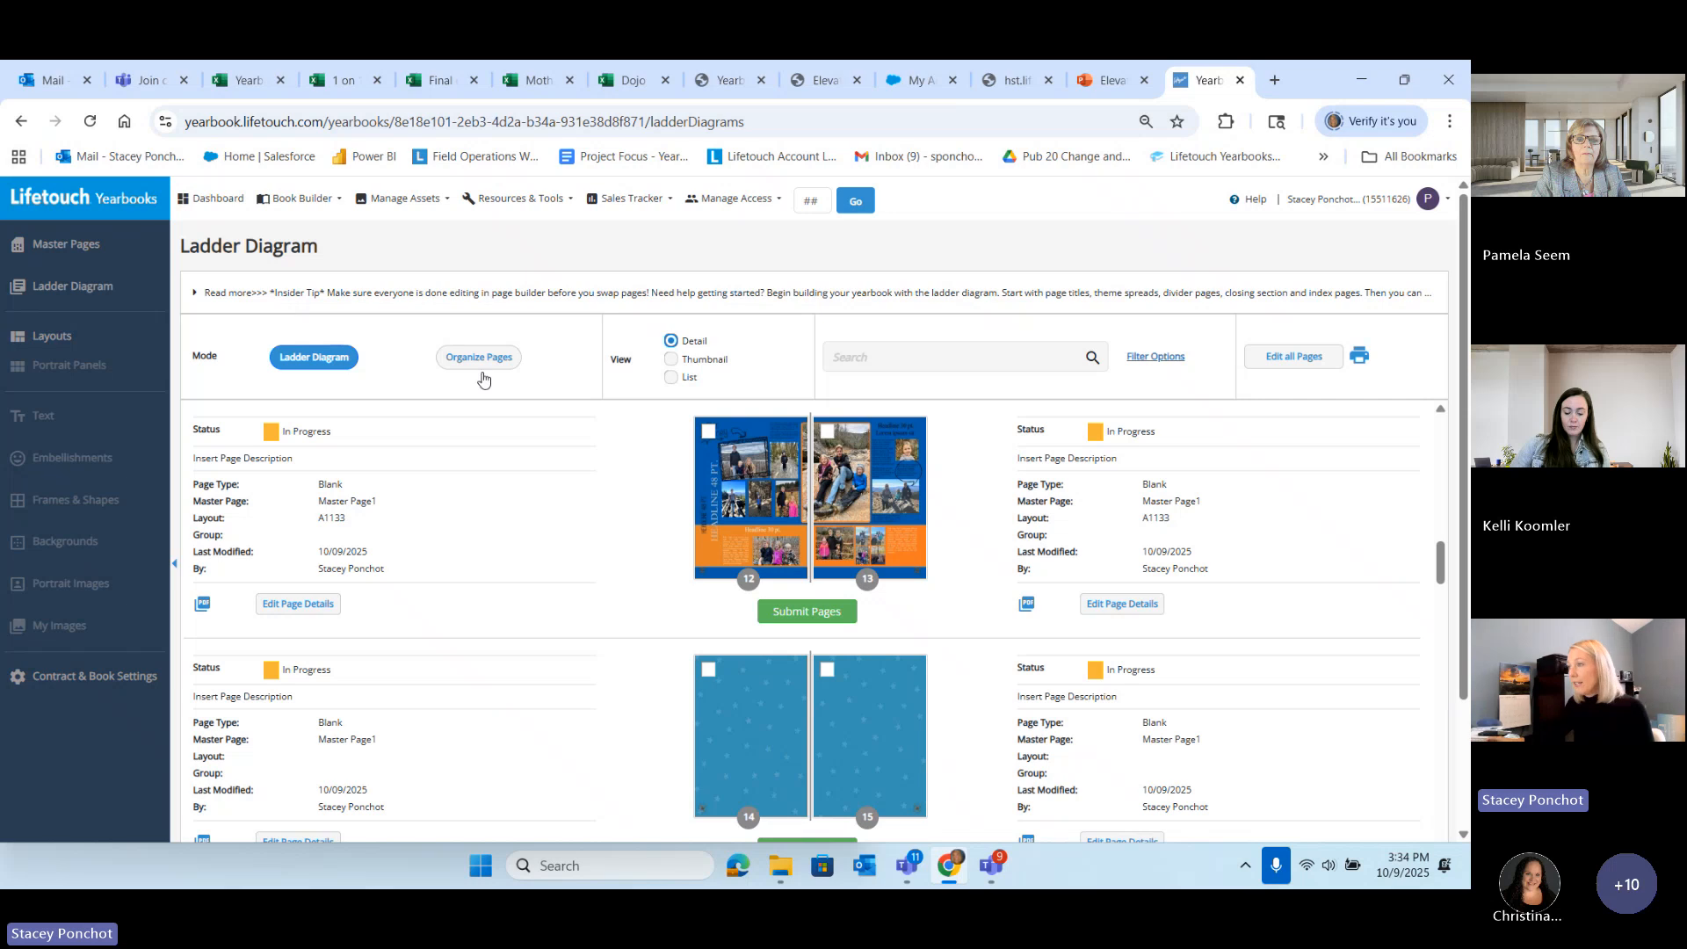
{"action": "scroll", "coordinate": [618, 603], "scroll_direction": "down", "scroll_amount": 2}
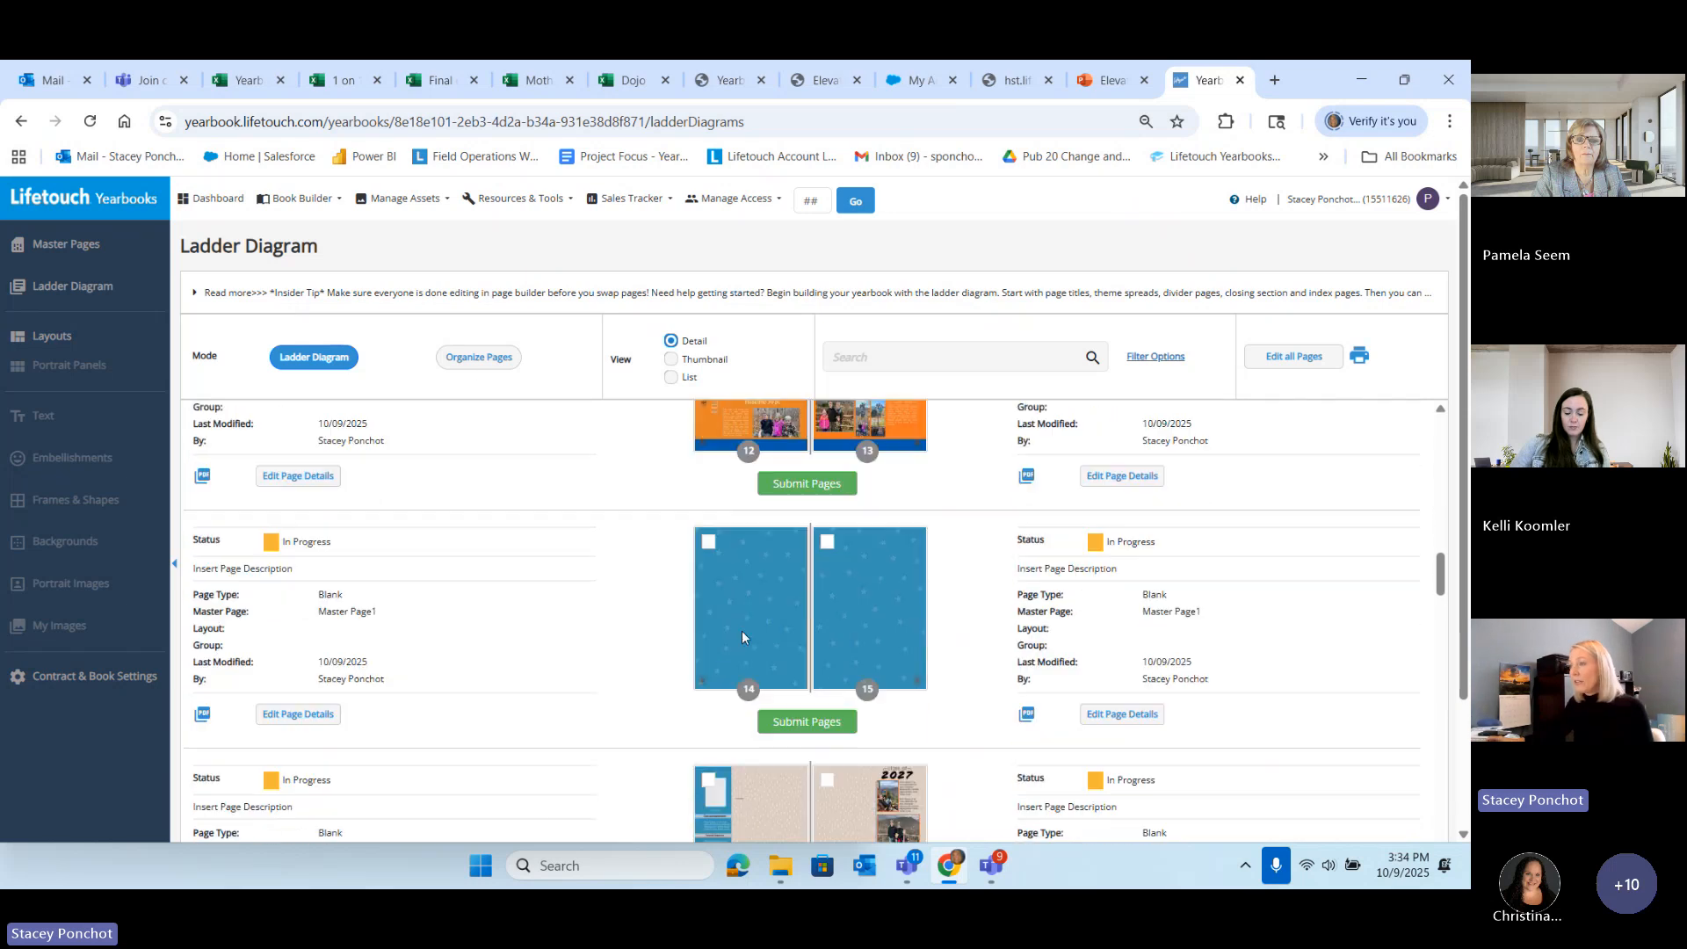
{"action": "left_click", "coordinate": [767, 619]}
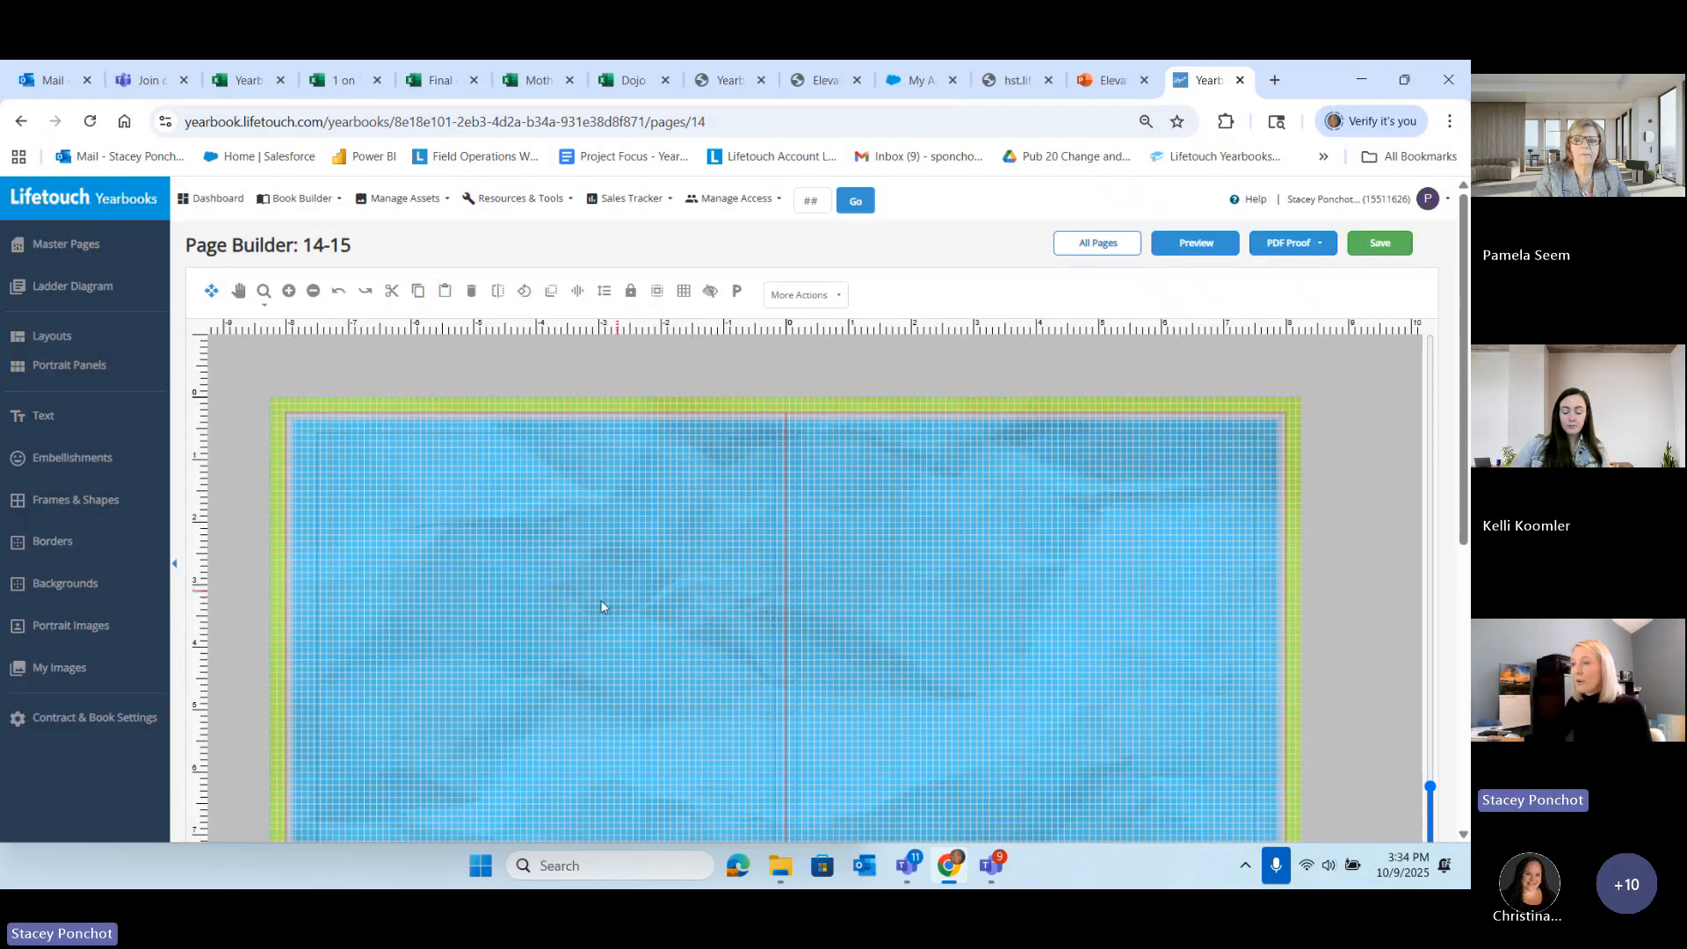
{"action": "scroll", "coordinate": [594, 602], "scroll_direction": "down", "scroll_amount": 2}
{"action": "scroll", "coordinate": [927, 603], "scroll_direction": "down", "scroll_amount": 3}
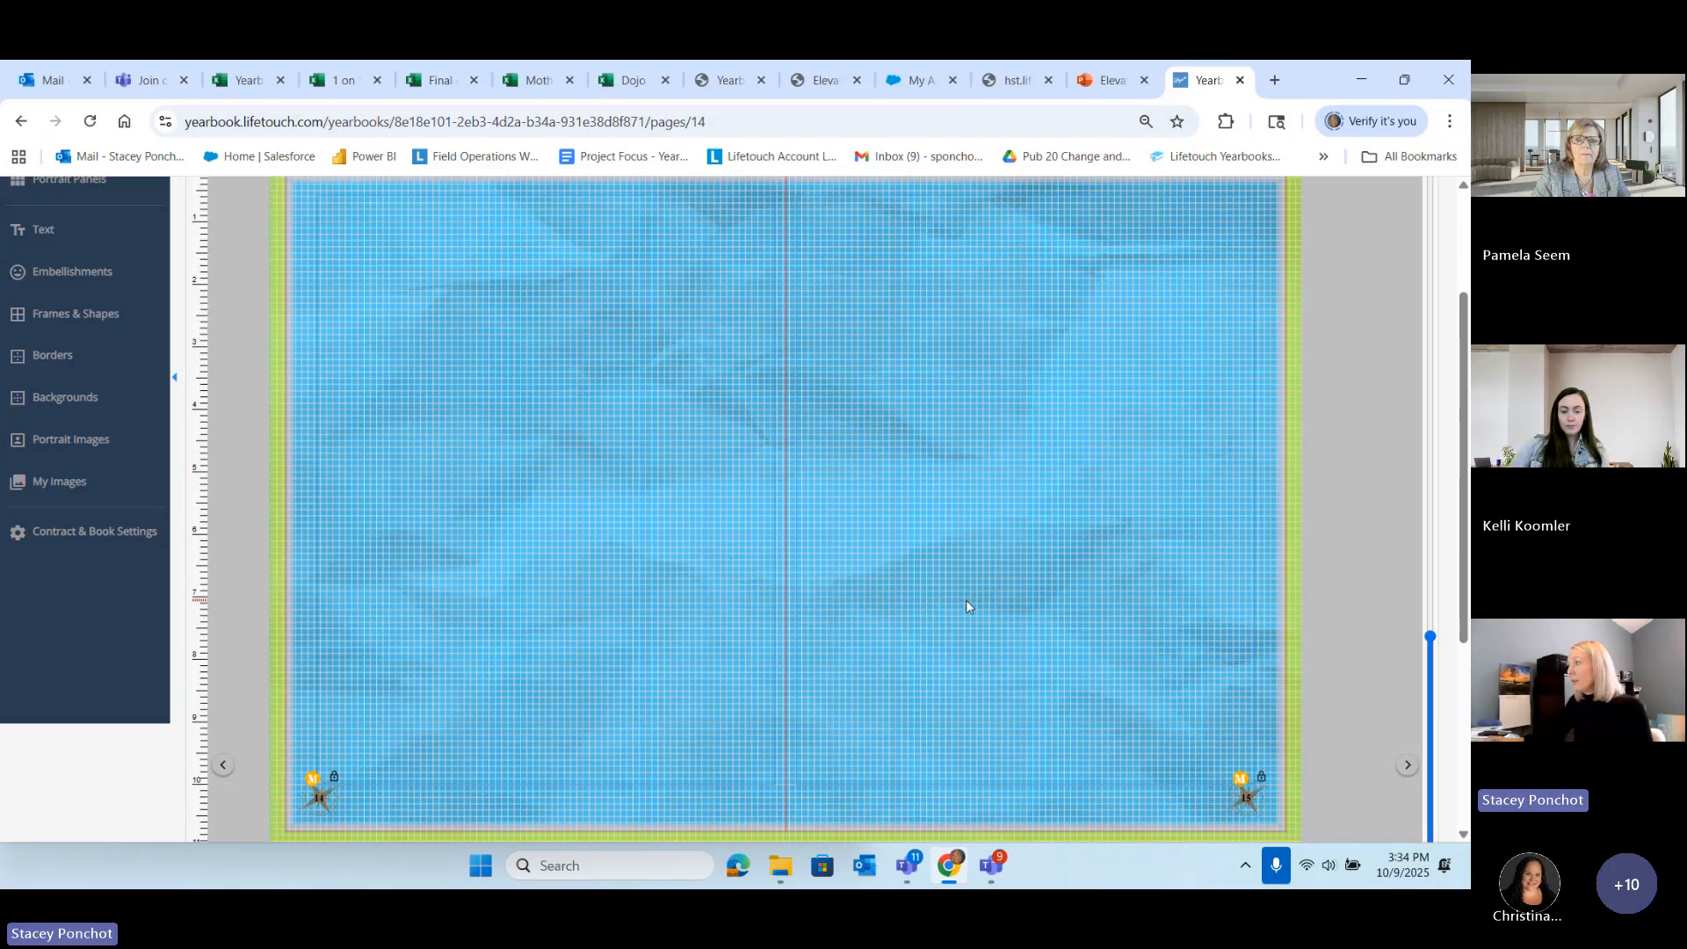
{"action": "left_click_drag", "start_coordinate": [1458, 440], "coordinate": [1461, 398]}
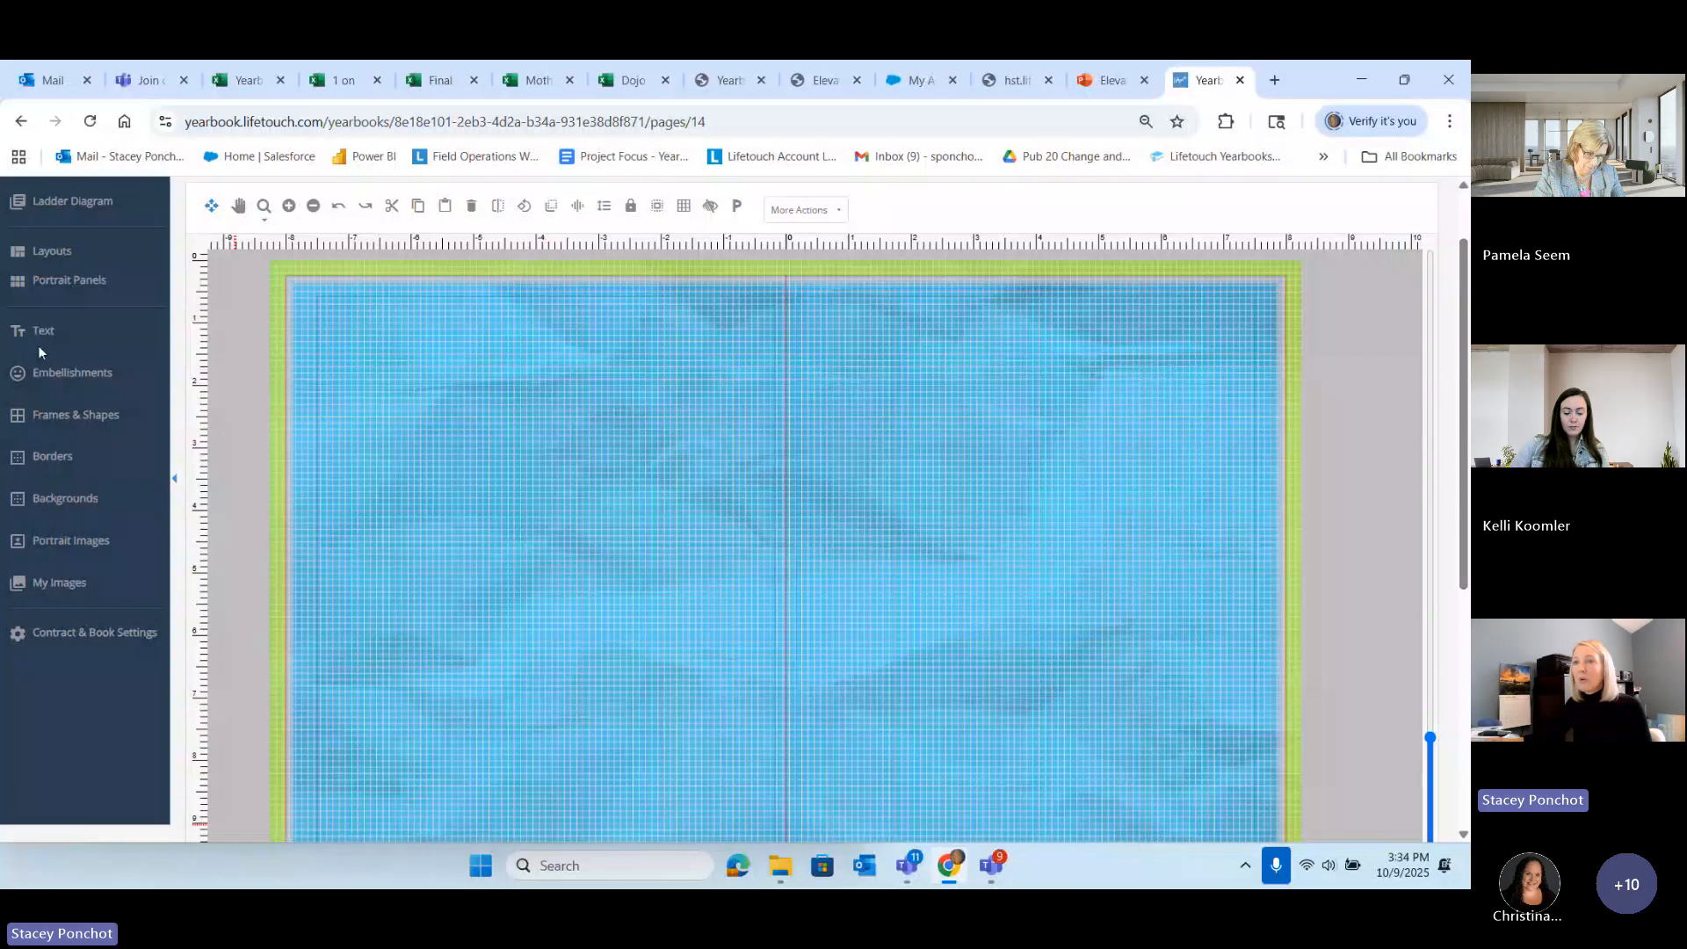
{"action": "left_click", "coordinate": [16, 269]}
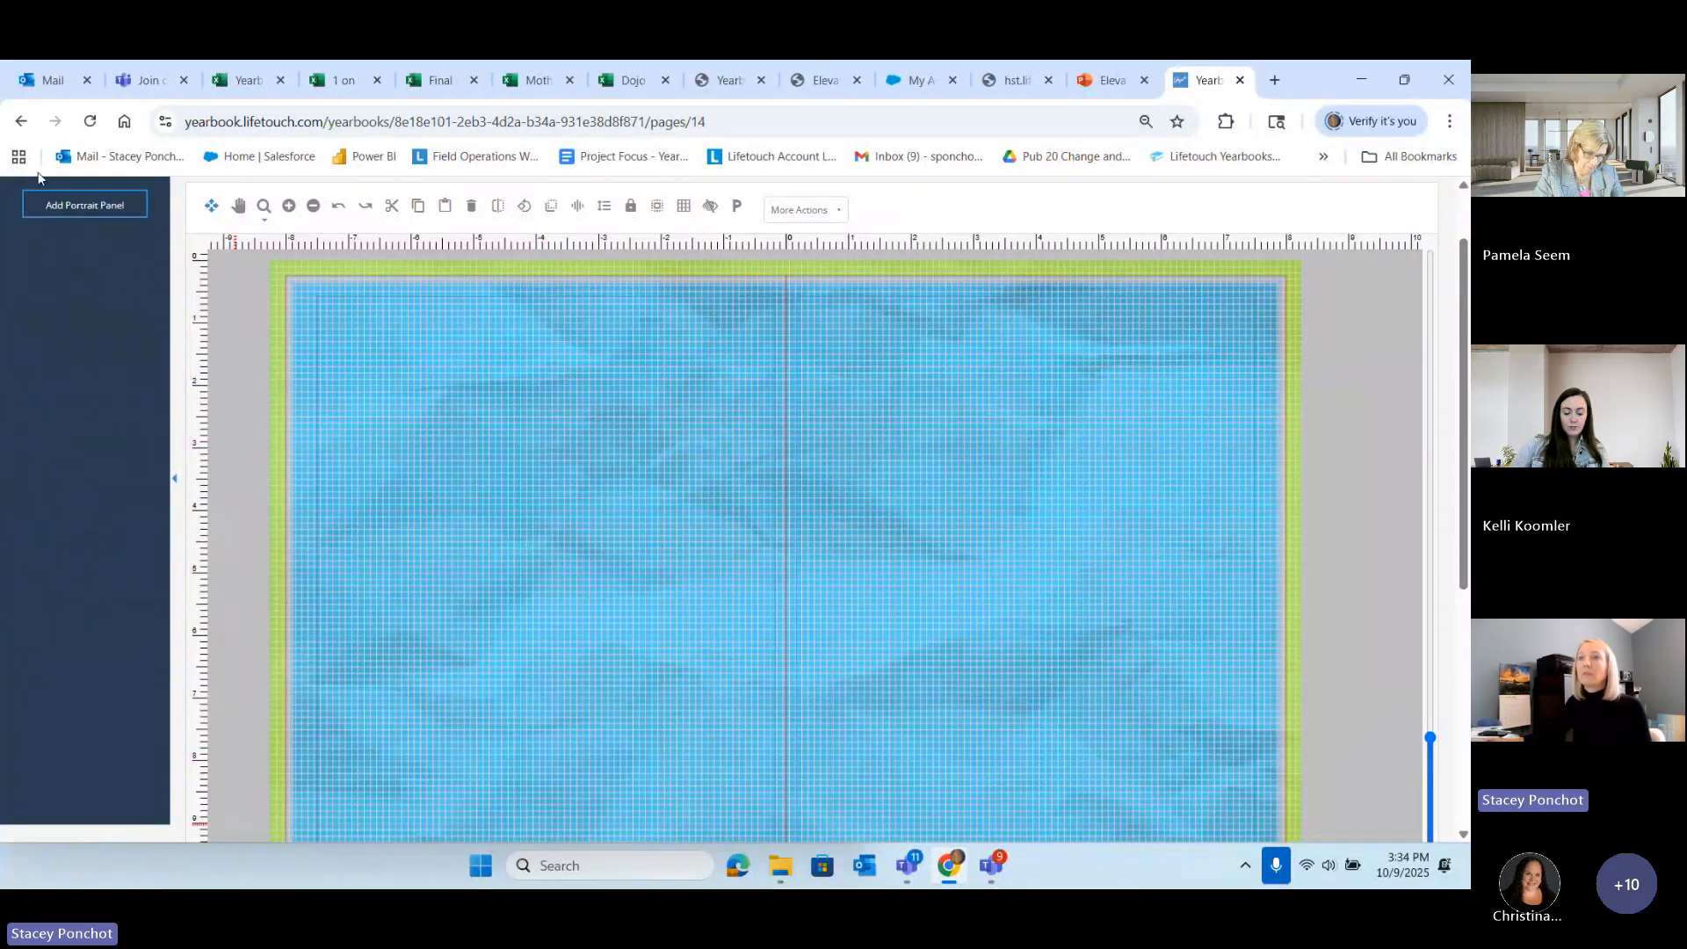
{"action": "scroll", "coordinate": [38, 178], "scroll_direction": "up", "scroll_amount": 1}
{"action": "left_click", "coordinate": [35, 235]}
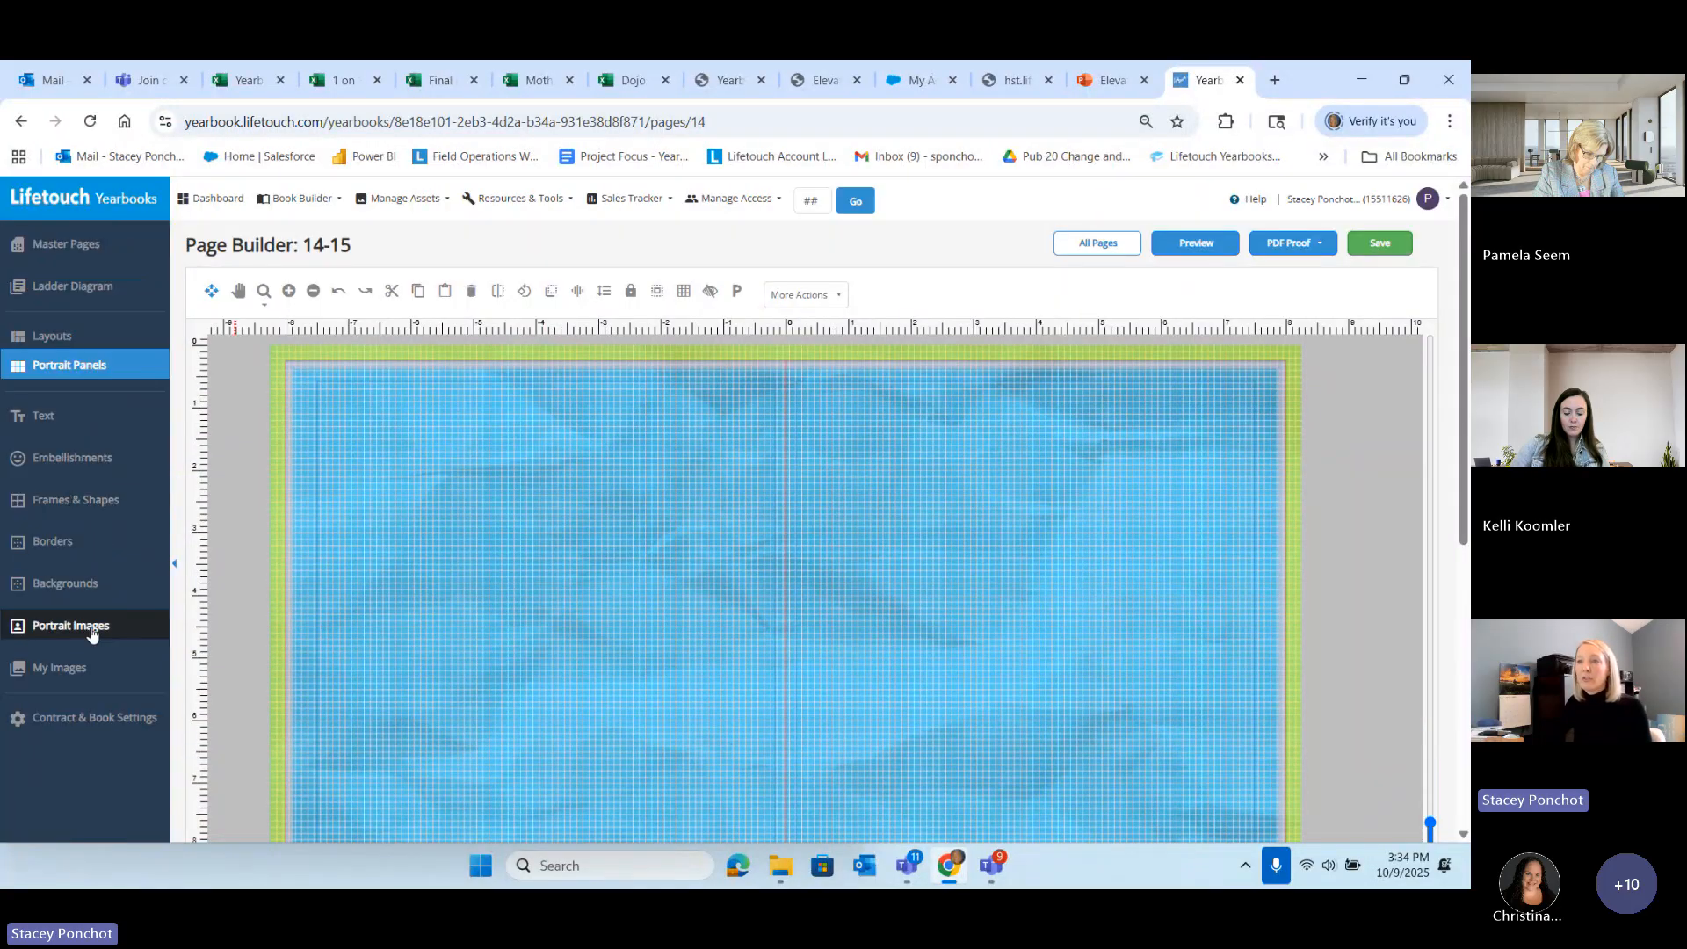
Step: Browse the available Portrait Layouts, from P100 through P105, for the page 14-15 spread
{"action": "left_click", "coordinate": [56, 339]}
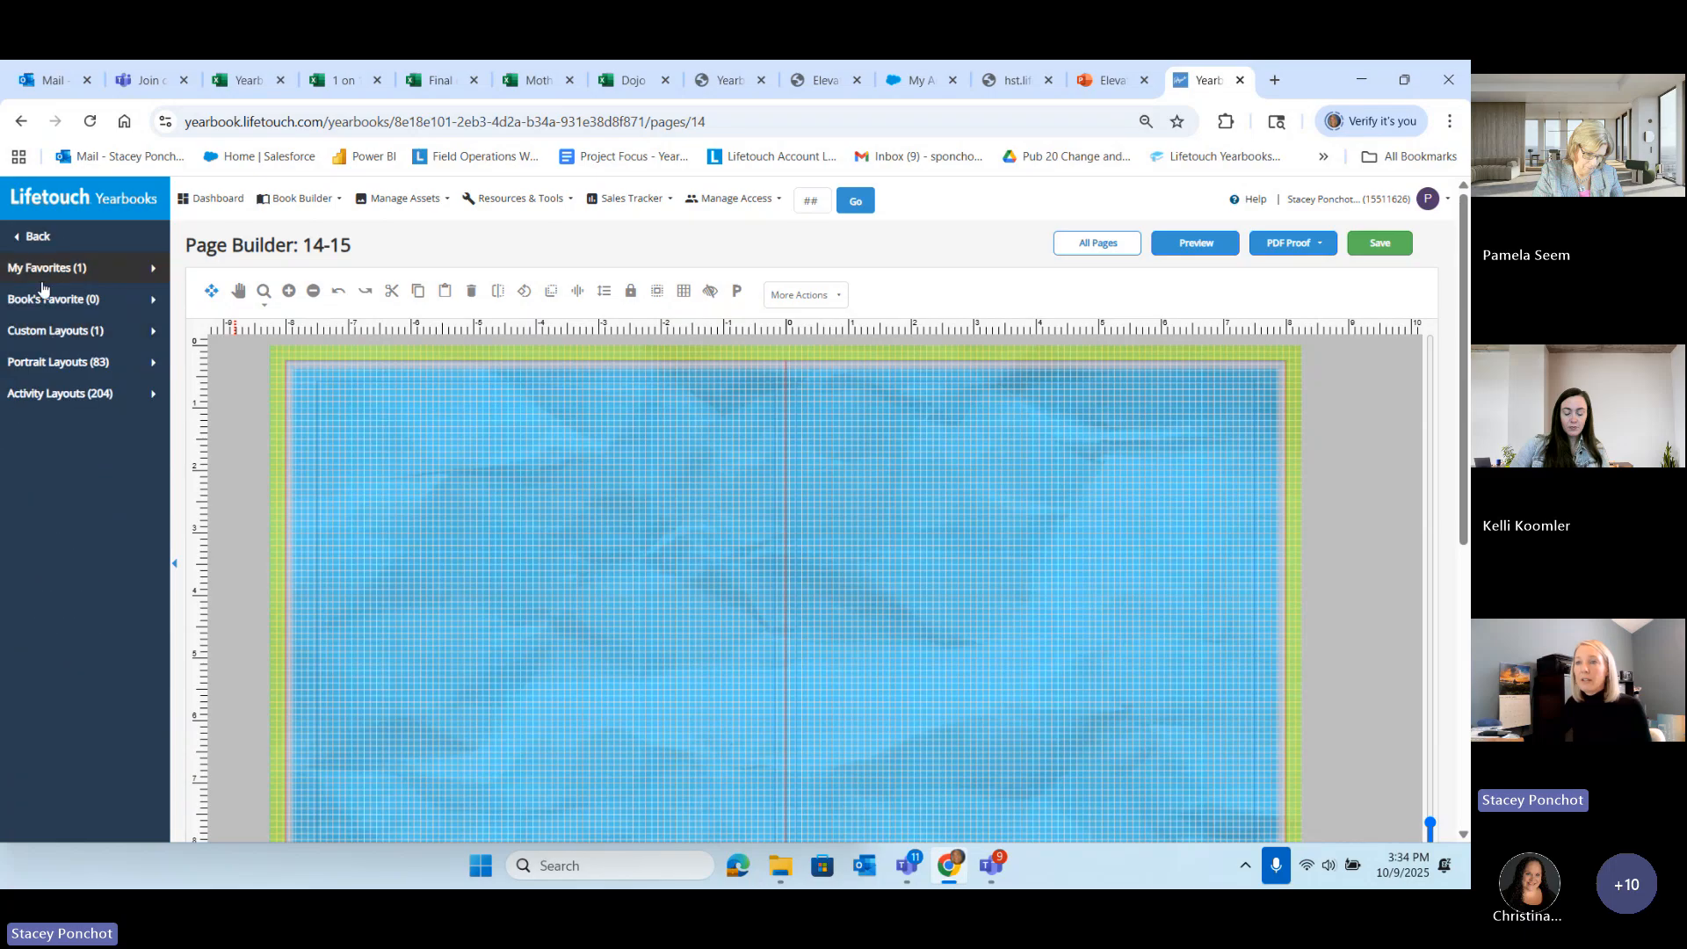
{"action": "left_click", "coordinate": [32, 365]}
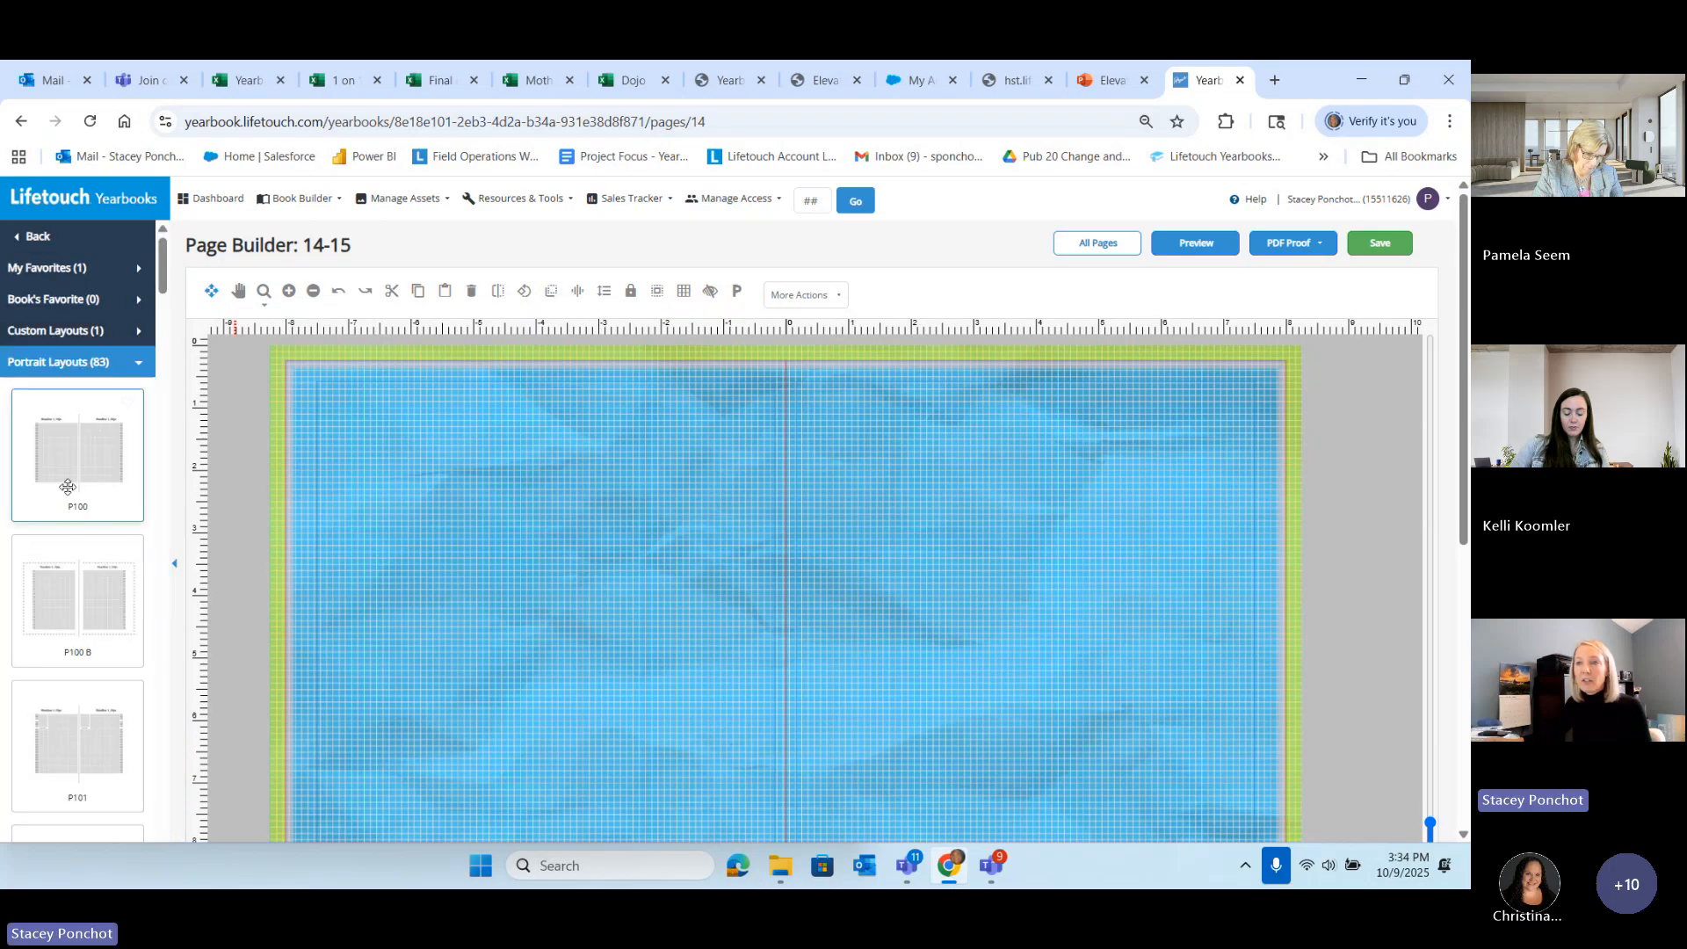
{"action": "scroll", "coordinate": [59, 365], "scroll_direction": "down", "scroll_amount": 3}
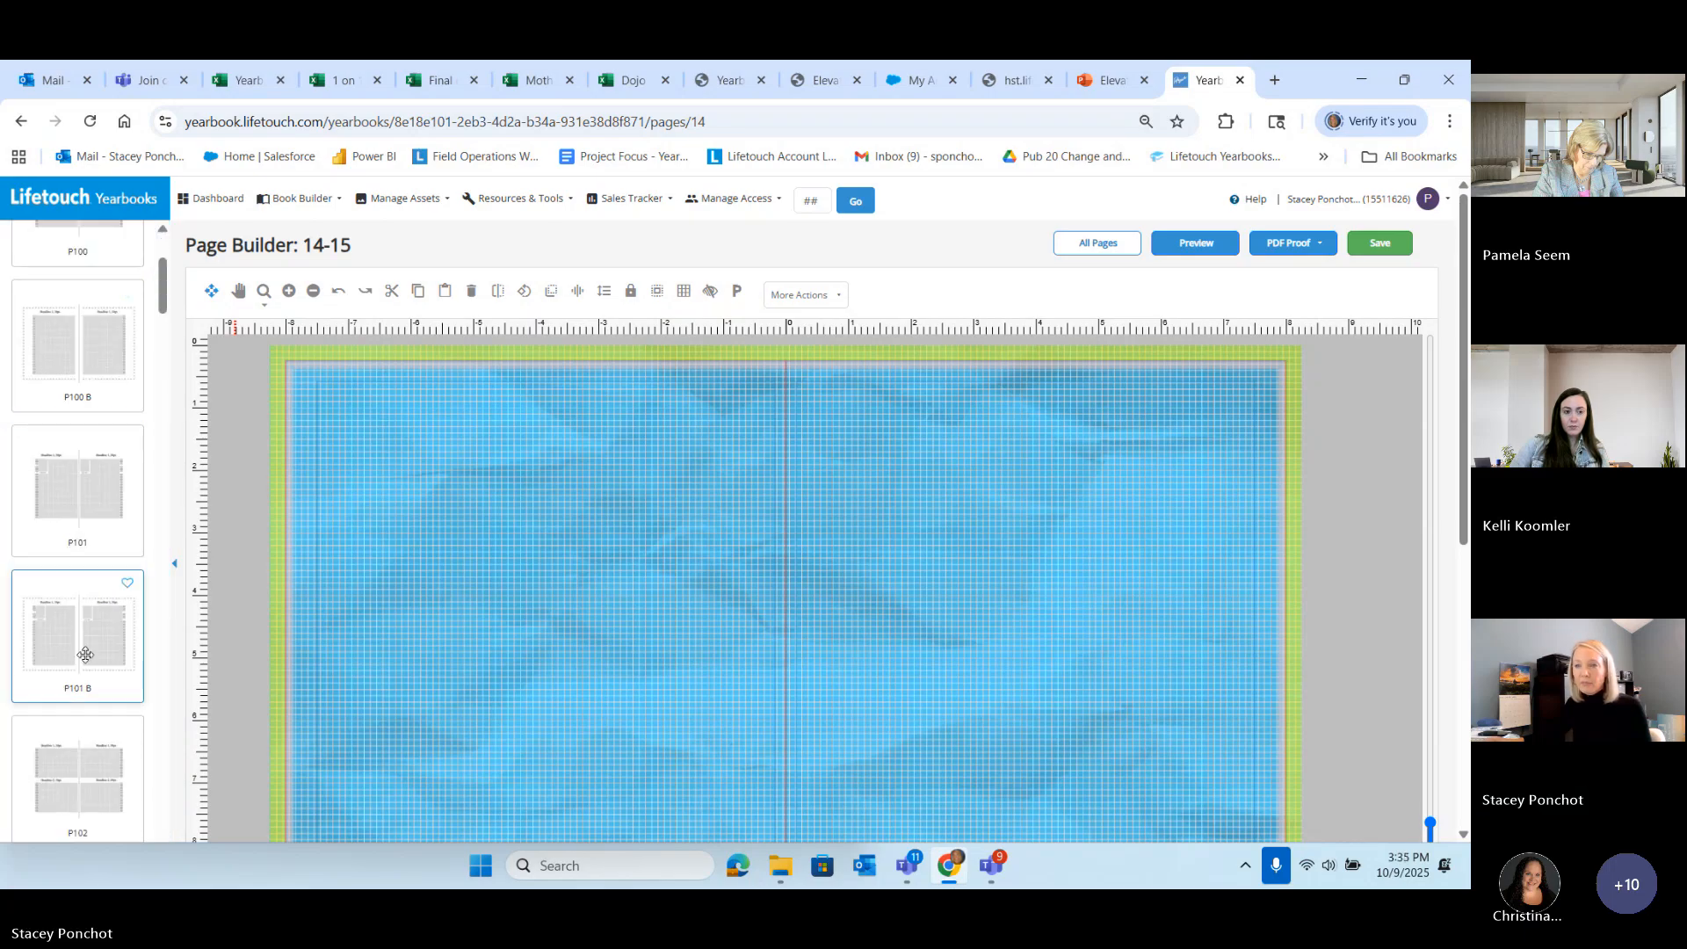
{"action": "scroll", "coordinate": [83, 650], "scroll_direction": "down", "scroll_amount": 2}
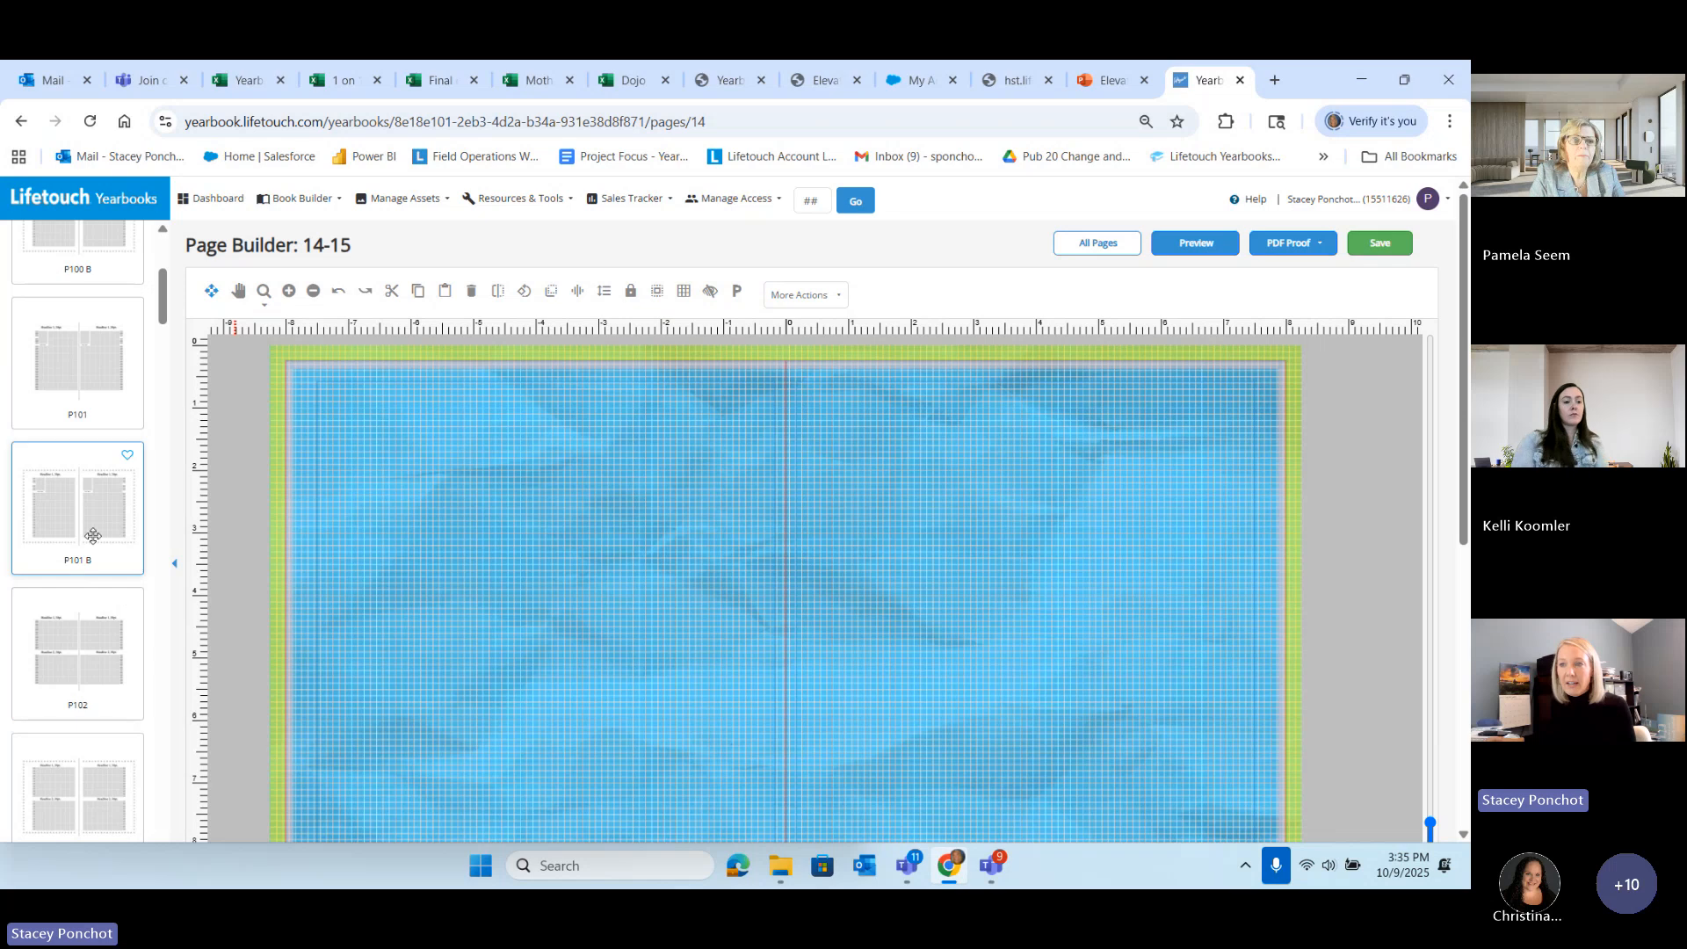
{"action": "scroll", "coordinate": [92, 535], "scroll_direction": "up", "scroll_amount": 2}
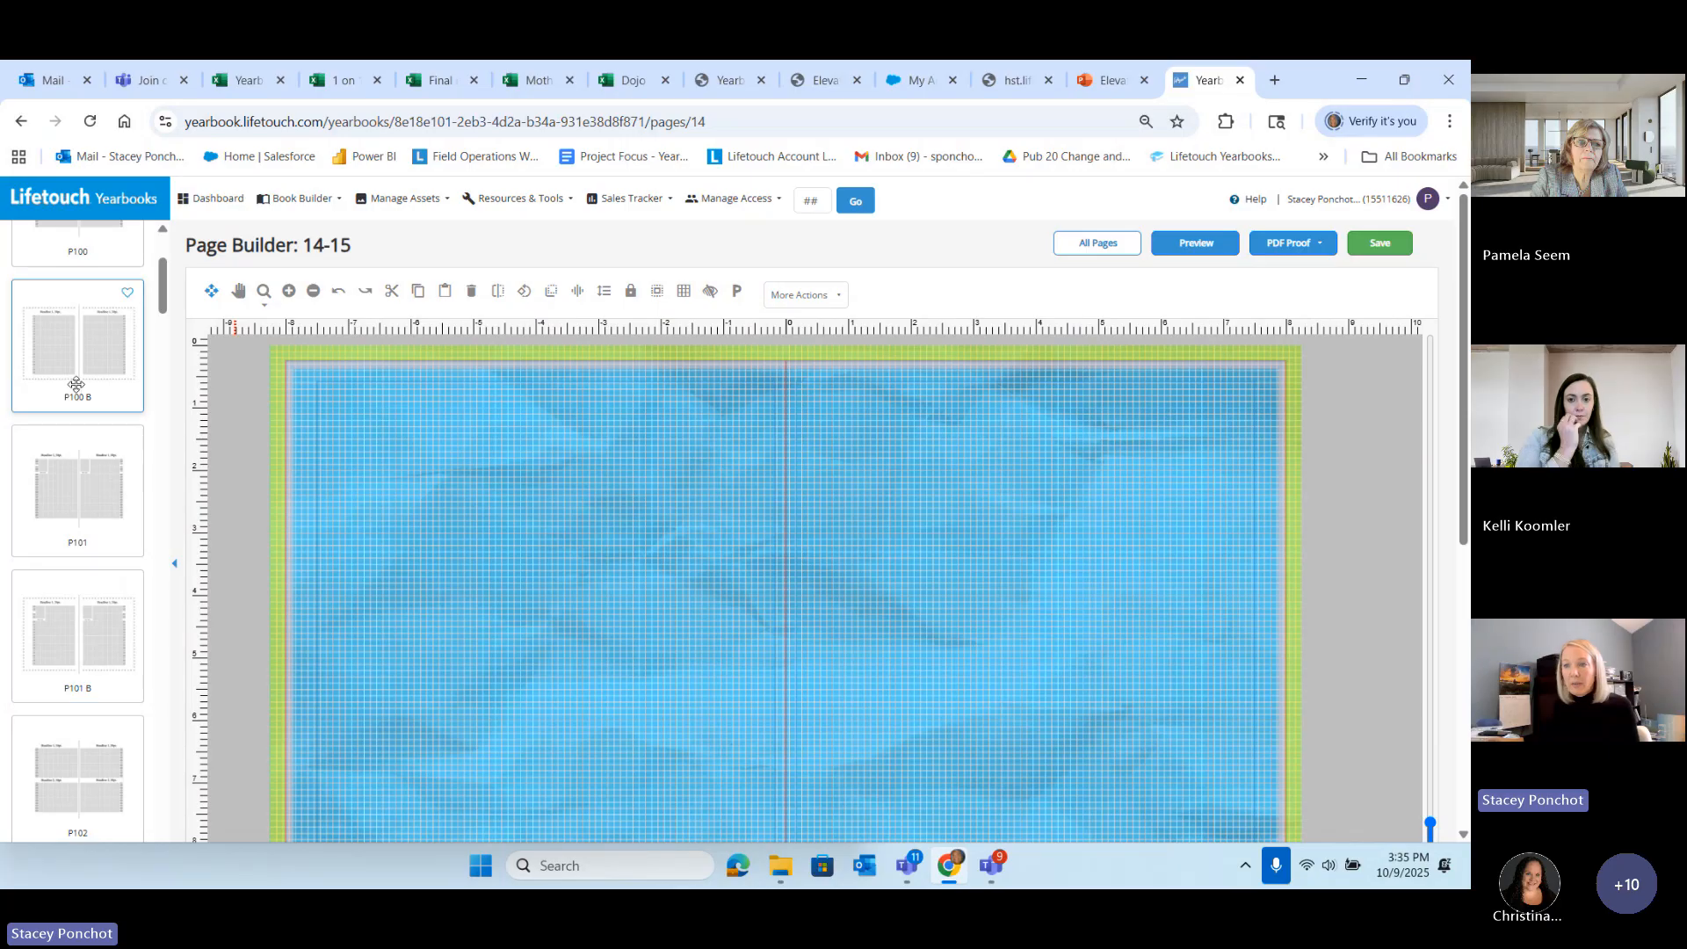
{"action": "scroll", "coordinate": [82, 603], "scroll_direction": "down", "scroll_amount": 5}
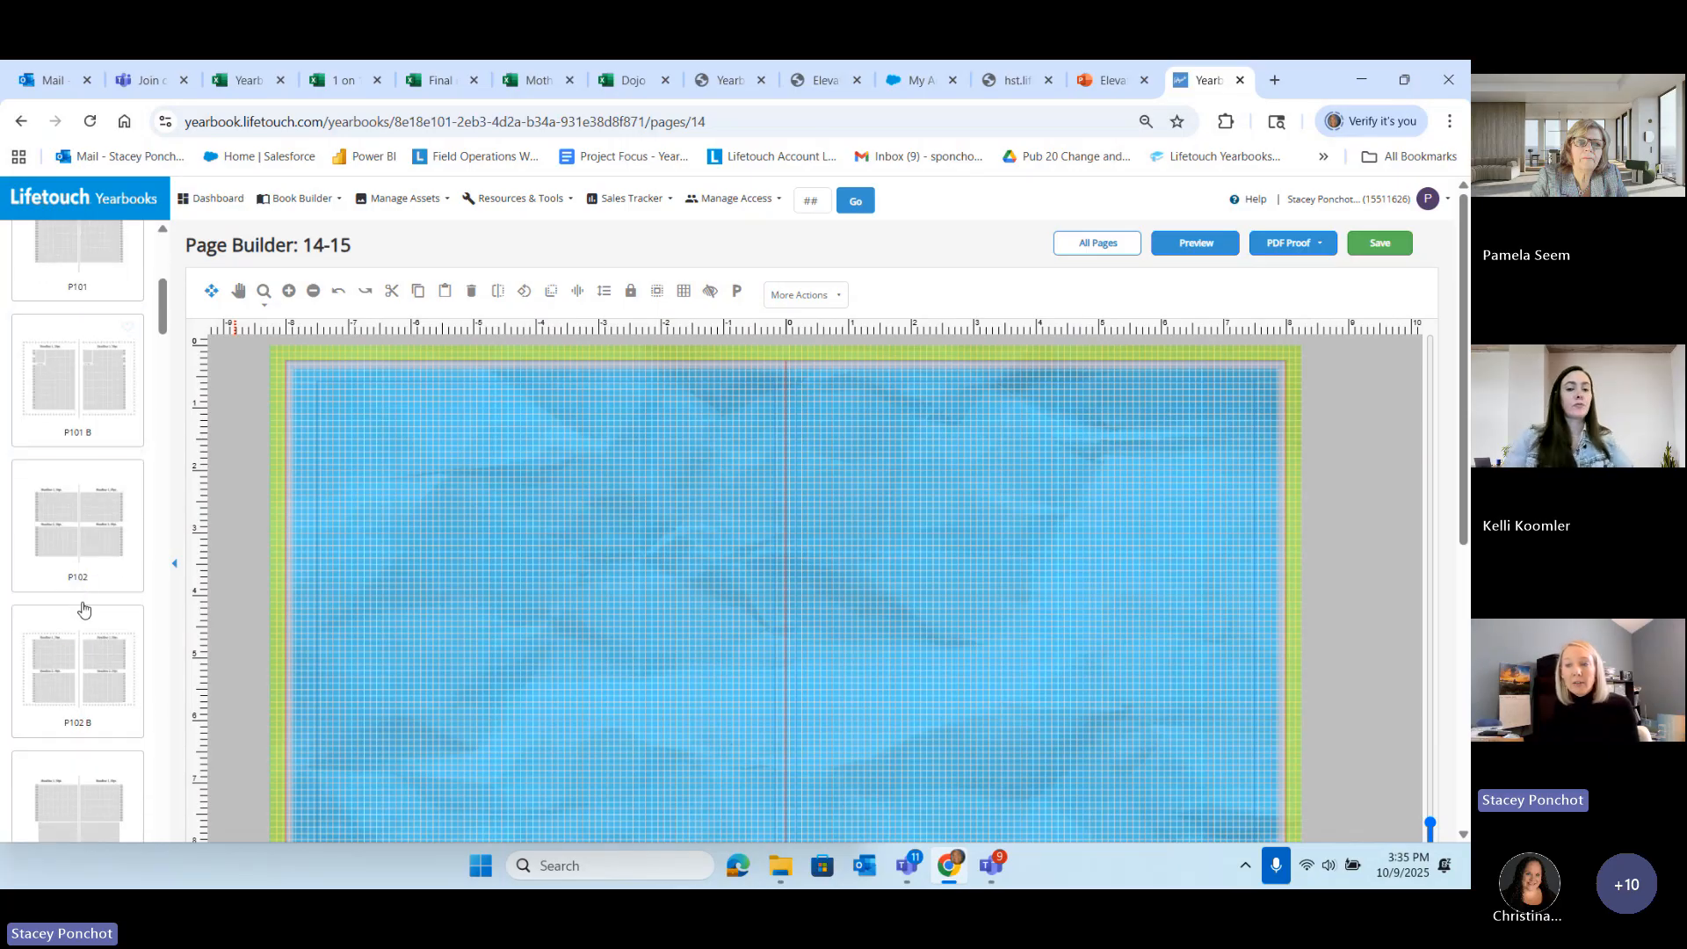
{"action": "scroll", "coordinate": [81, 601], "scroll_direction": "up", "scroll_amount": 3}
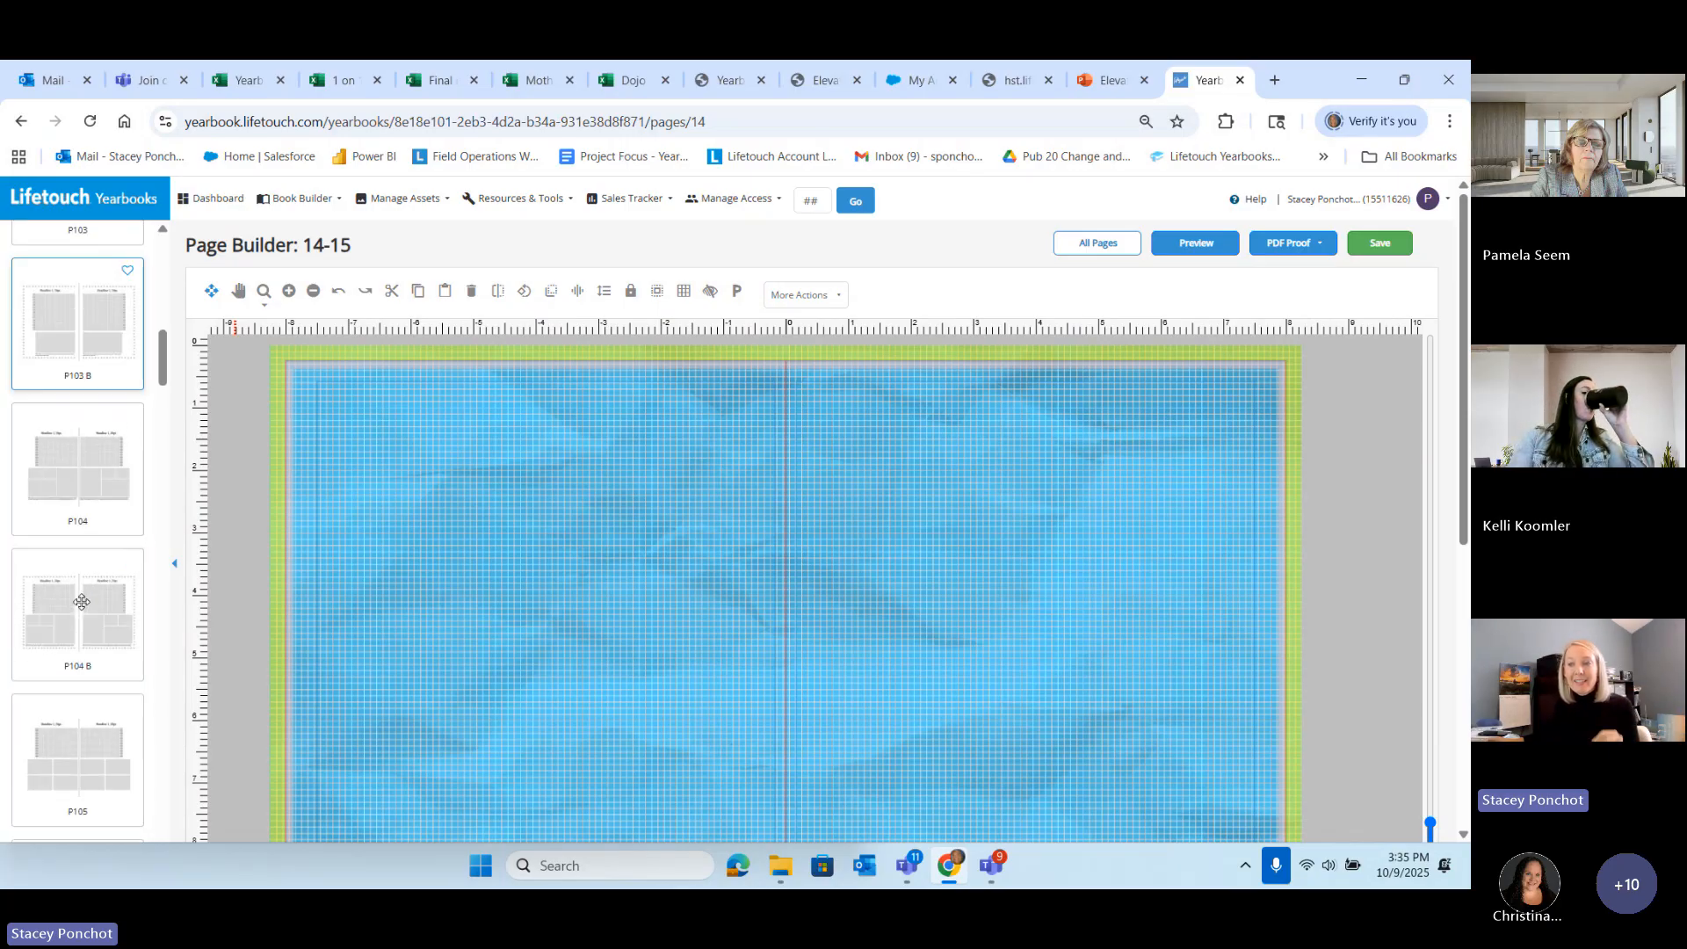
{"action": "scroll", "coordinate": [82, 602], "scroll_direction": "up", "scroll_amount": 5}
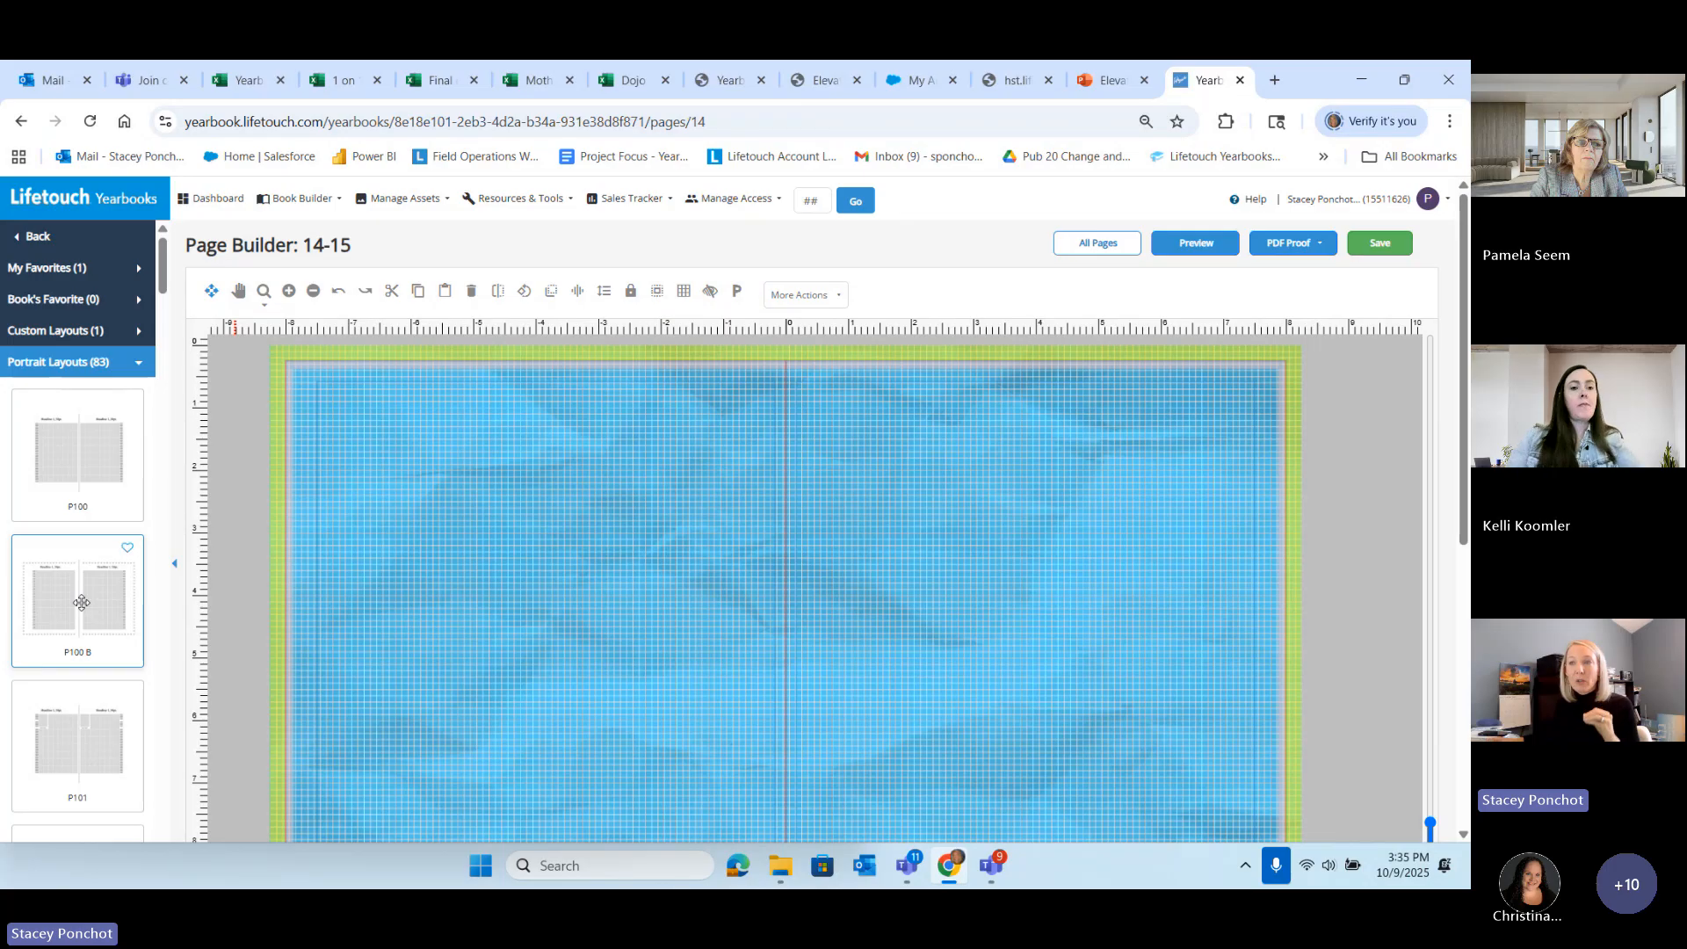
Step: Find portrait layout P109 among the Portrait Layouts and apply it to the page 14-15 spread
{"action": "scroll", "coordinate": [82, 604], "scroll_direction": "down", "scroll_amount": 20}
{"action": "scroll", "coordinate": [81, 605], "scroll_direction": "down", "scroll_amount": 8}
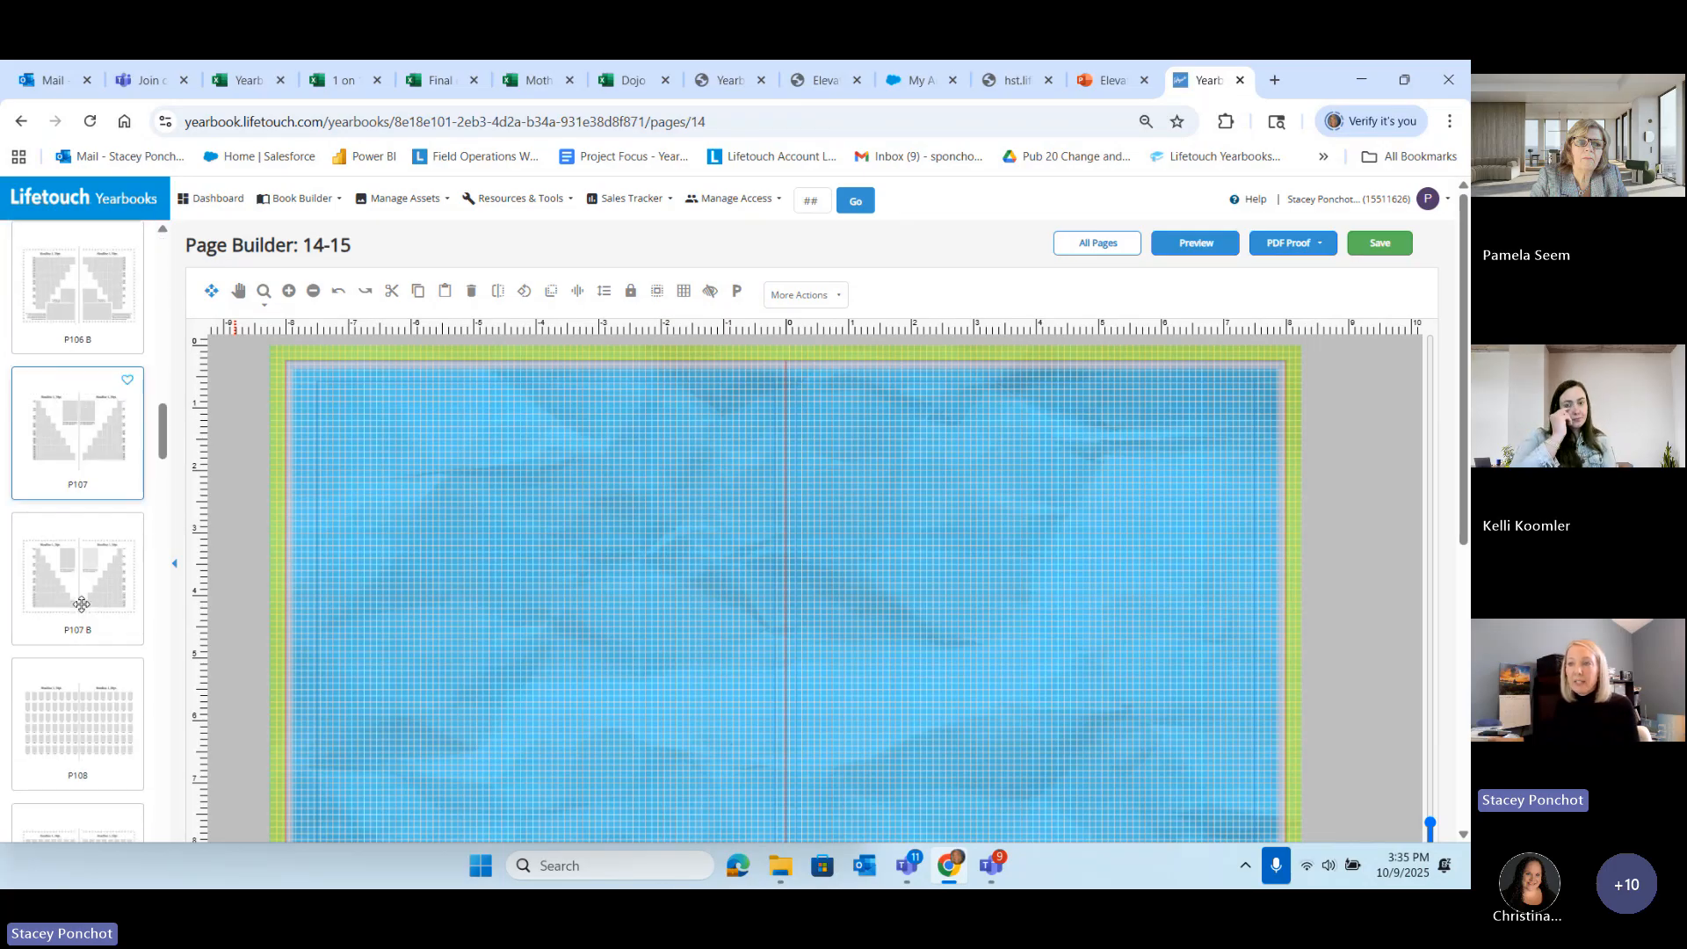
{"action": "scroll", "coordinate": [81, 605], "scroll_direction": "down", "scroll_amount": 3}
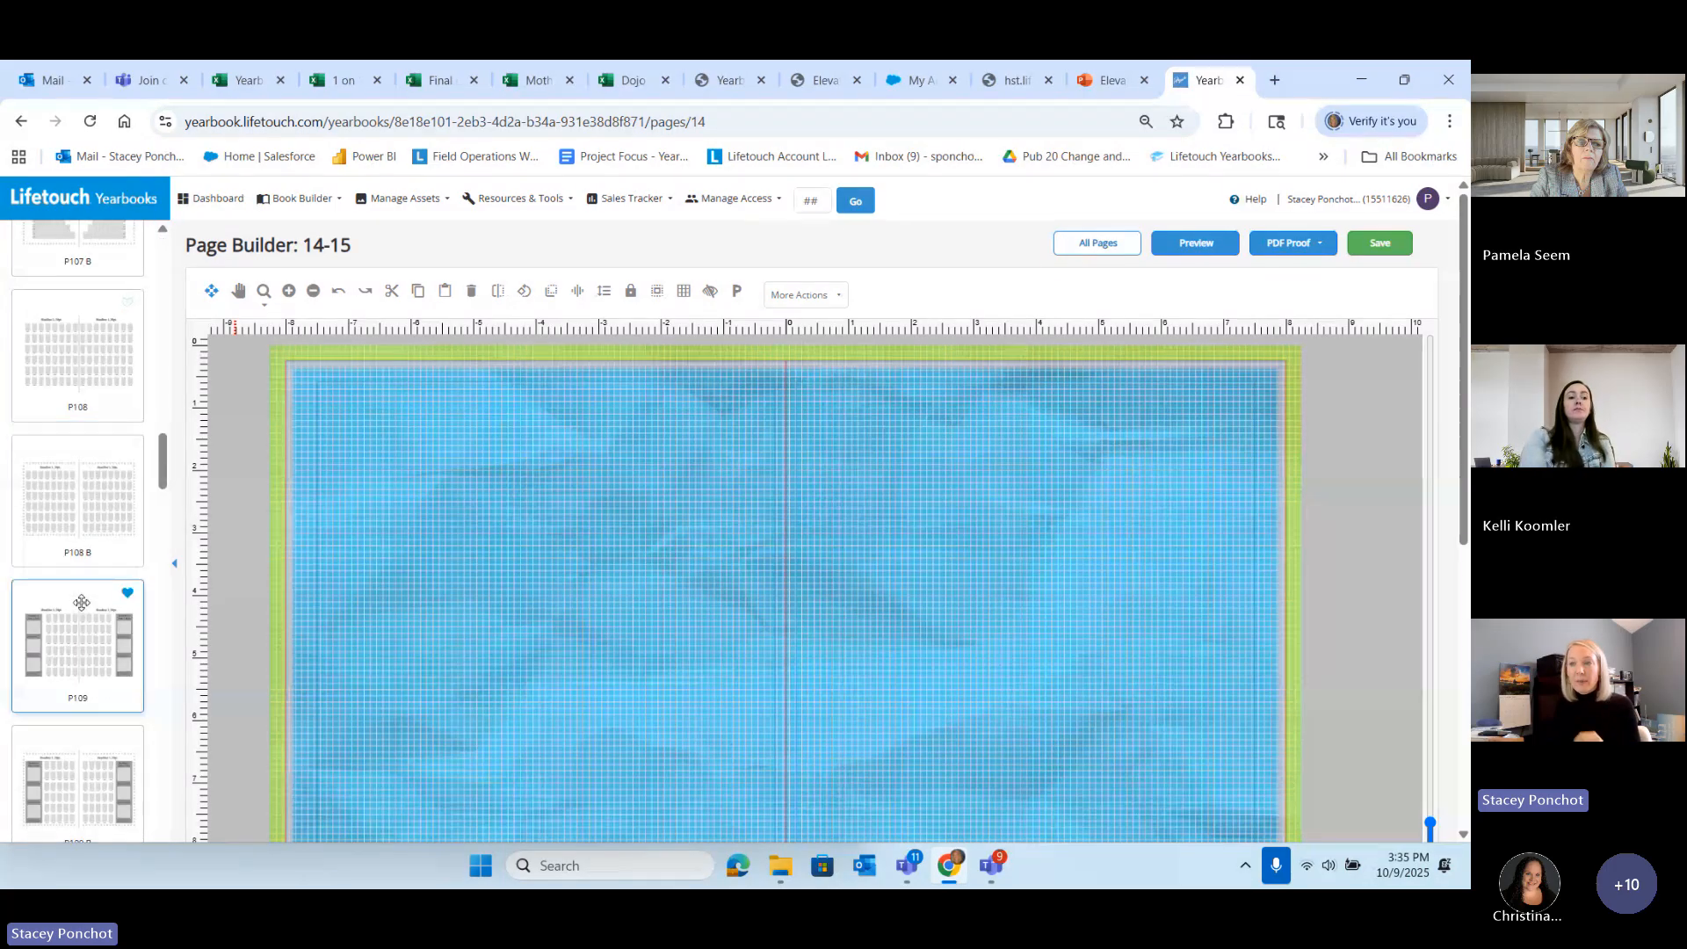
{"action": "left_click_drag", "start_coordinate": [62, 535], "coordinate": [203, 390]}
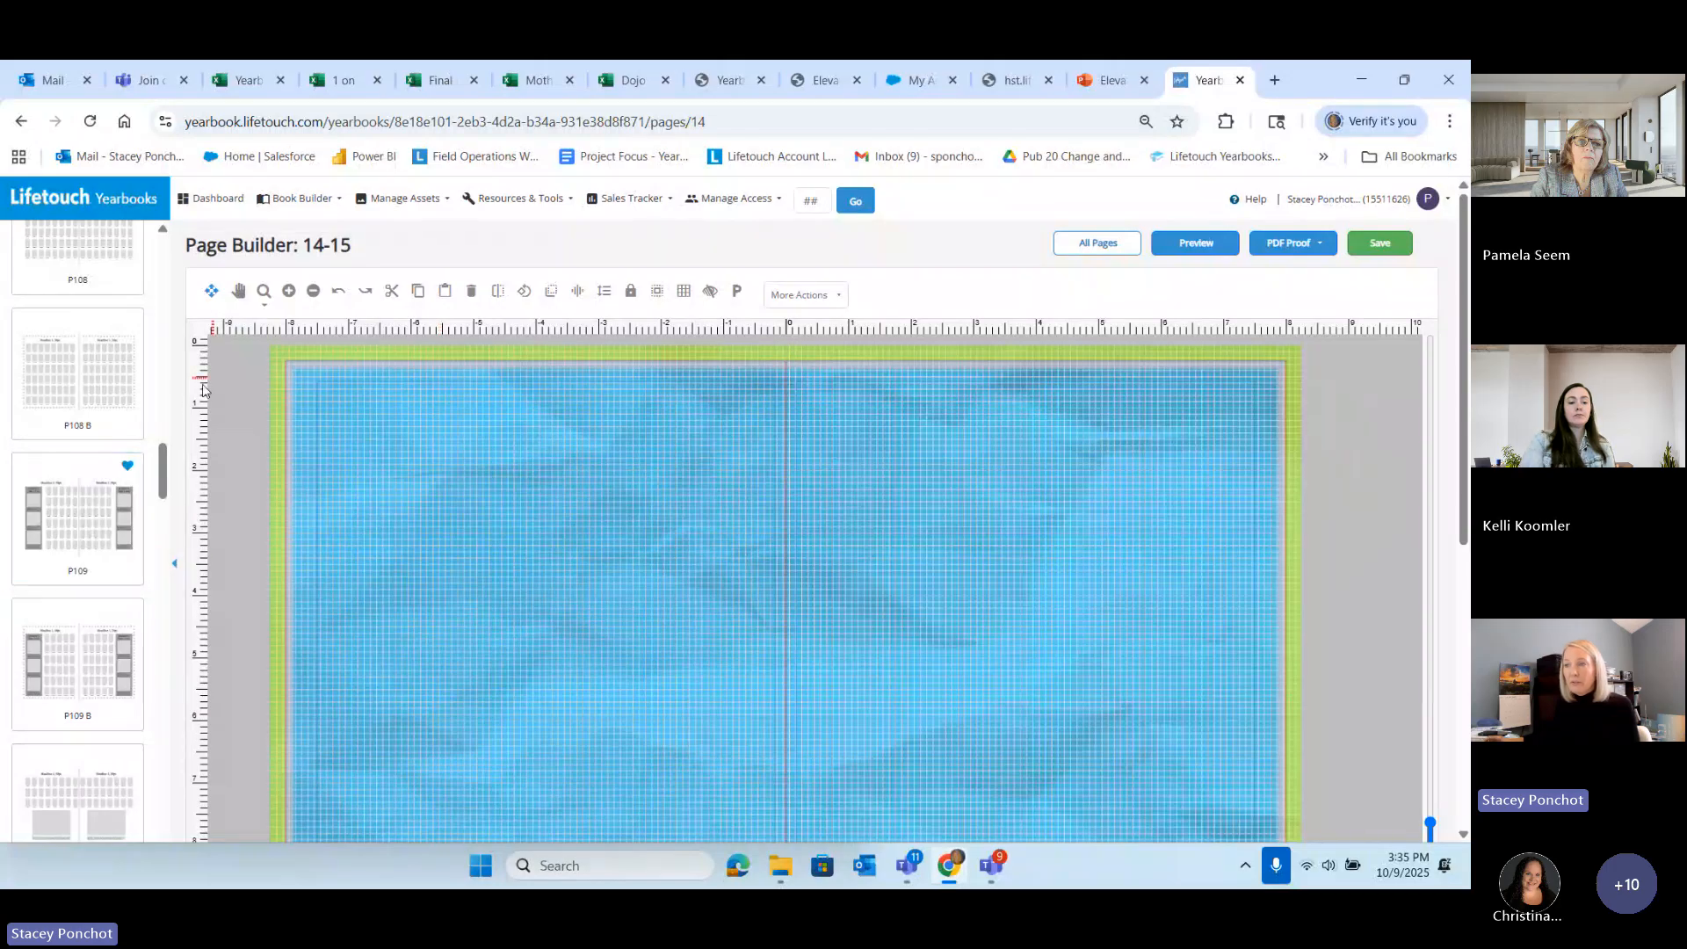
{"action": "left_click_drag", "start_coordinate": [97, 523], "coordinate": [946, 567]}
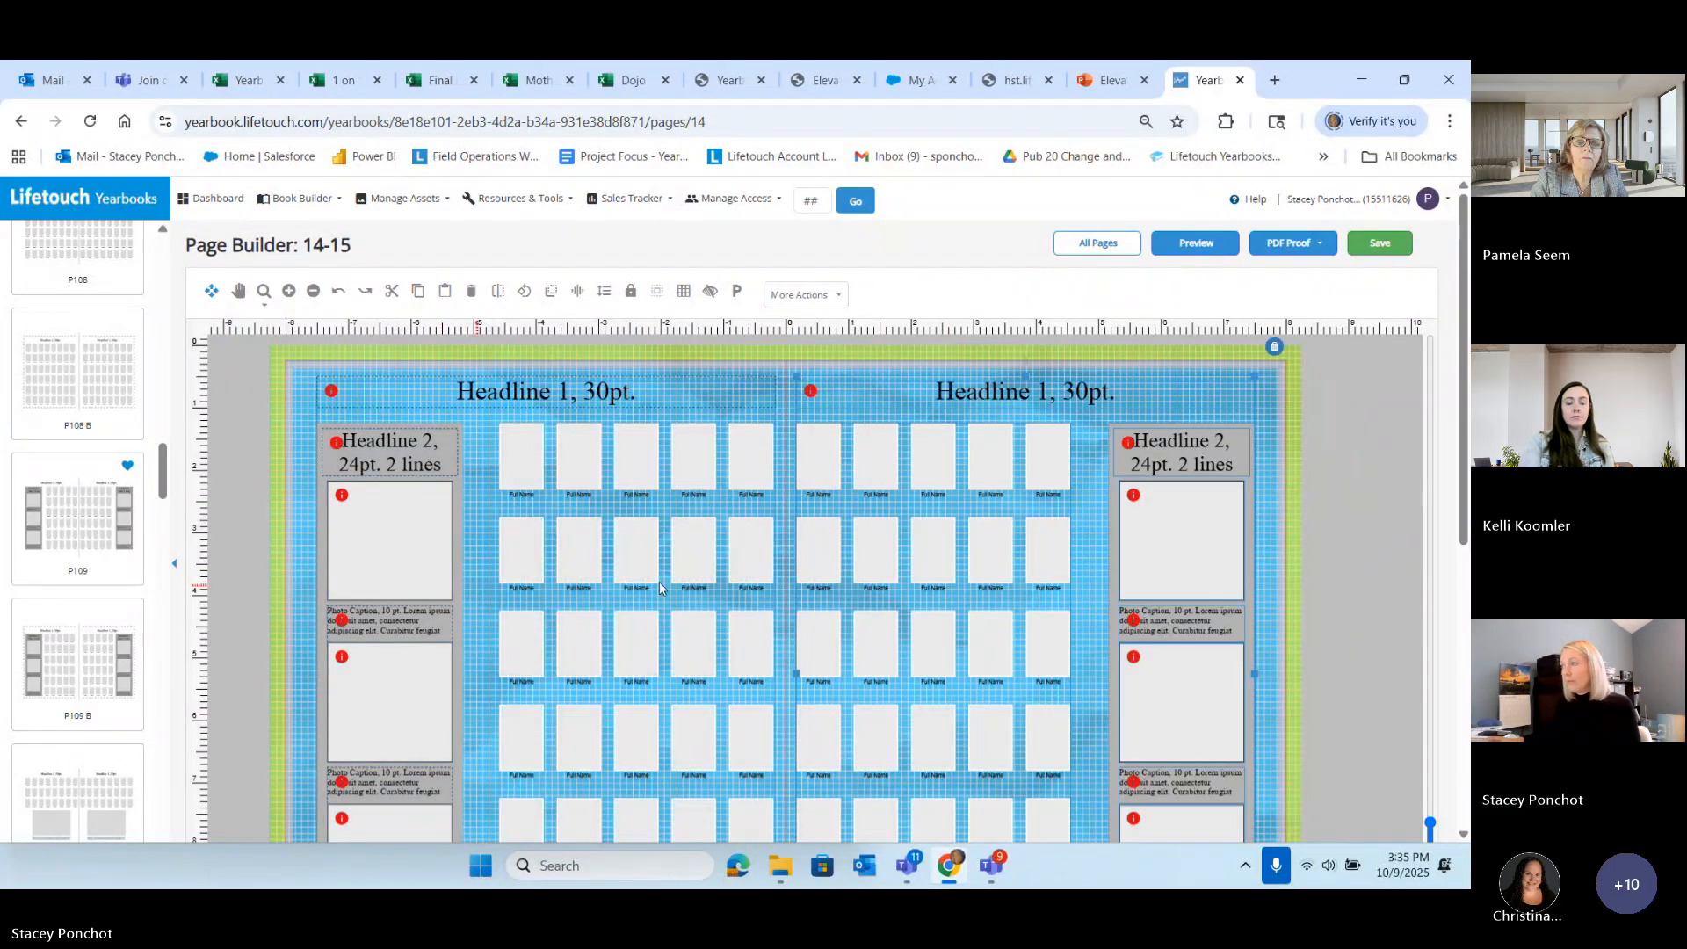
{"action": "left_click", "coordinate": [1272, 446]}
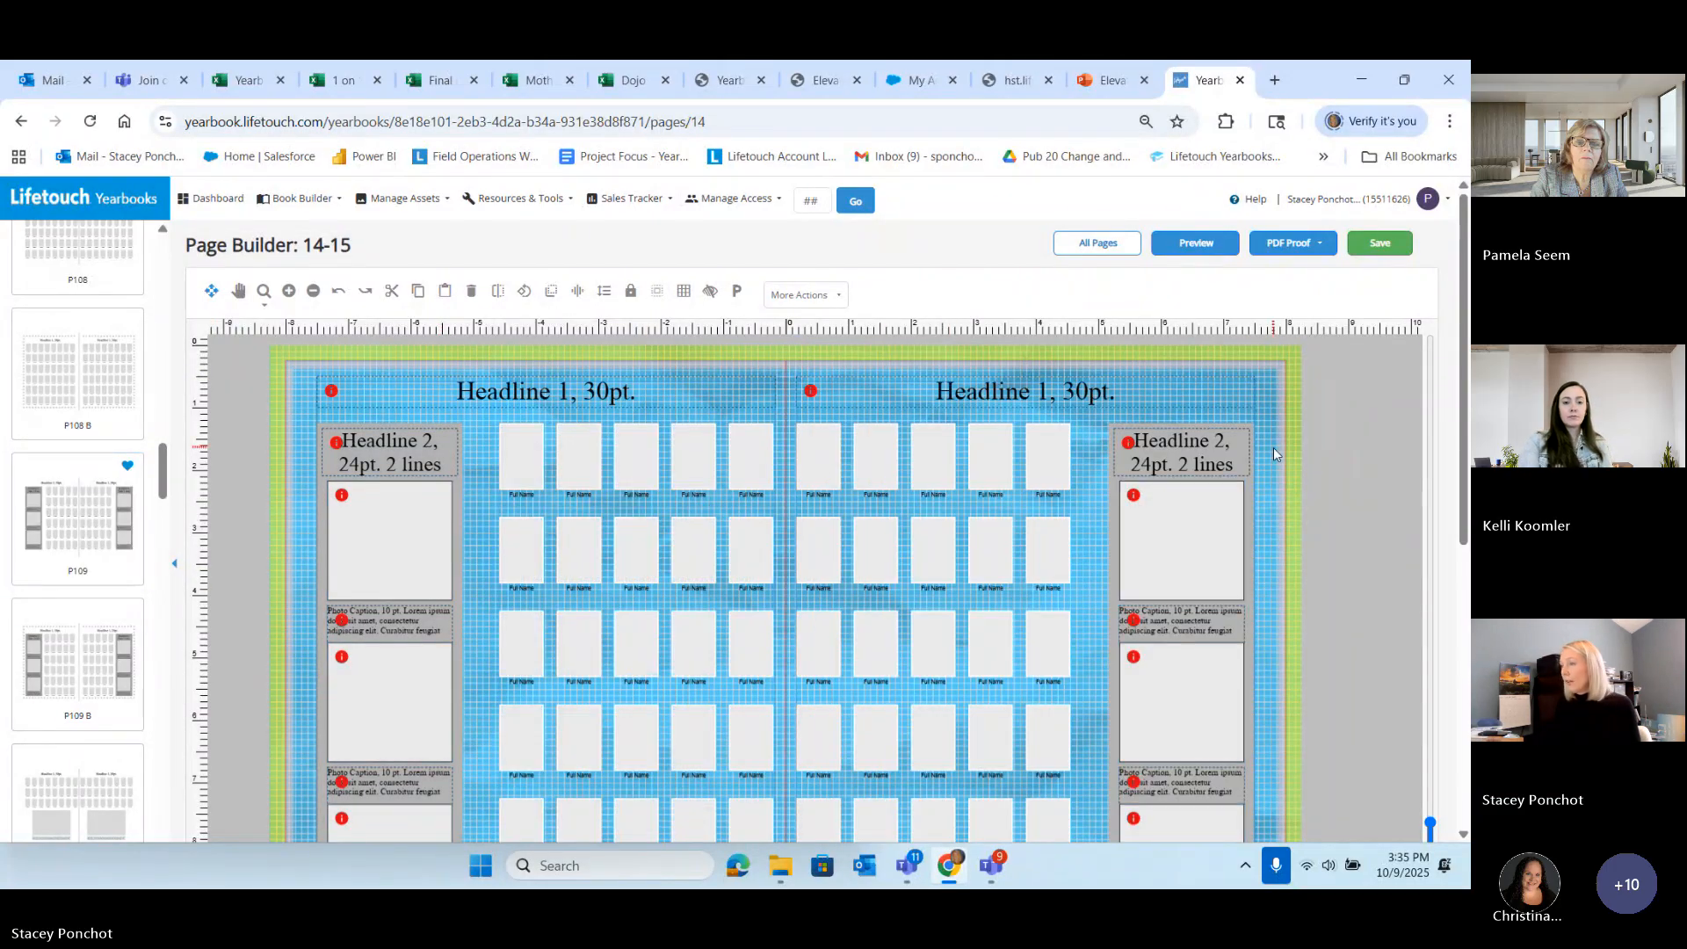
Step: Give page 14's portrait panel rounded-corner frames and set its portrait size to C, 0.88 × 1.31 inches
{"action": "left_click", "coordinate": [581, 465]}
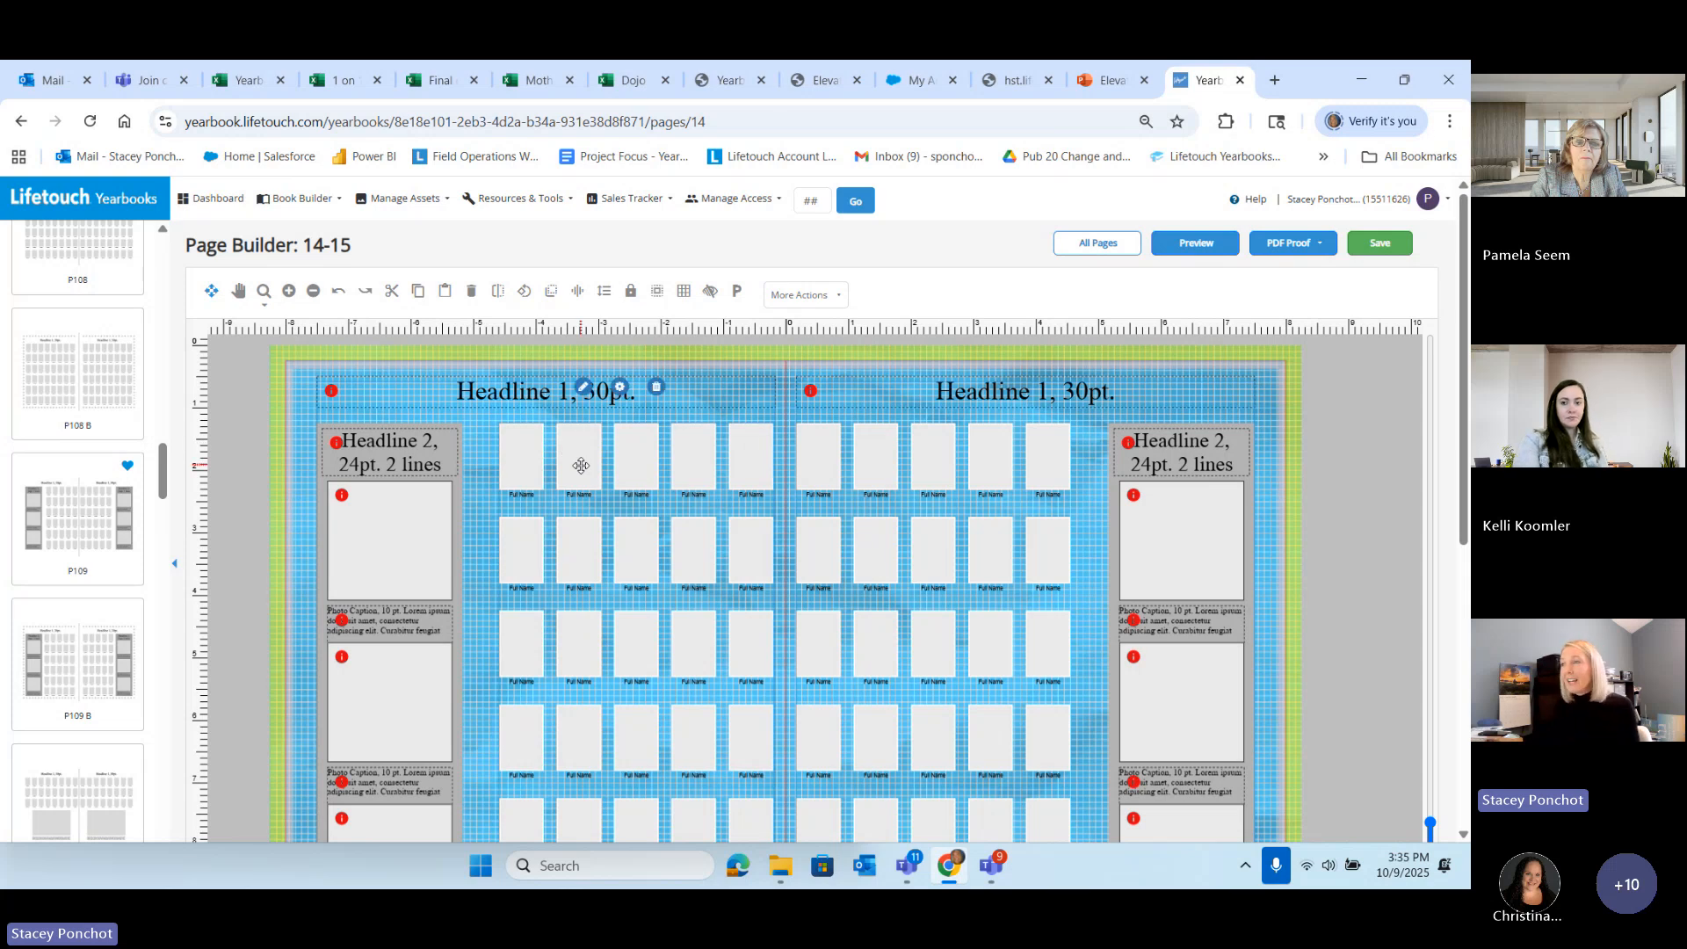
{"action": "left_click", "coordinate": [621, 389]}
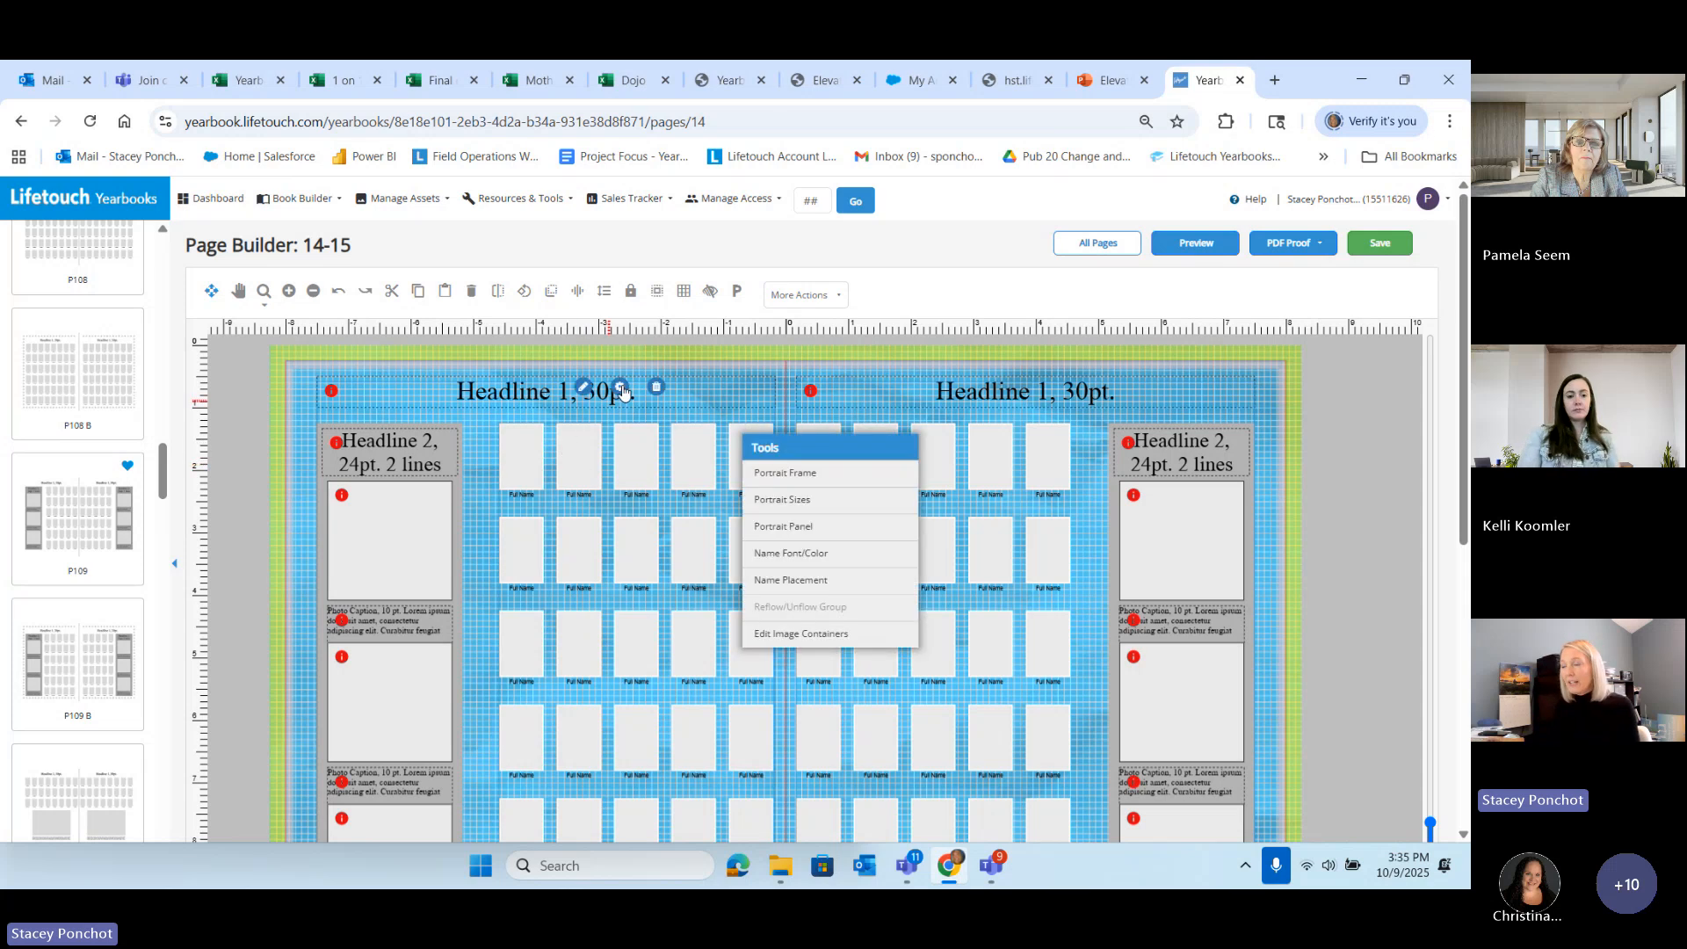
{"action": "left_click", "coordinate": [790, 475]}
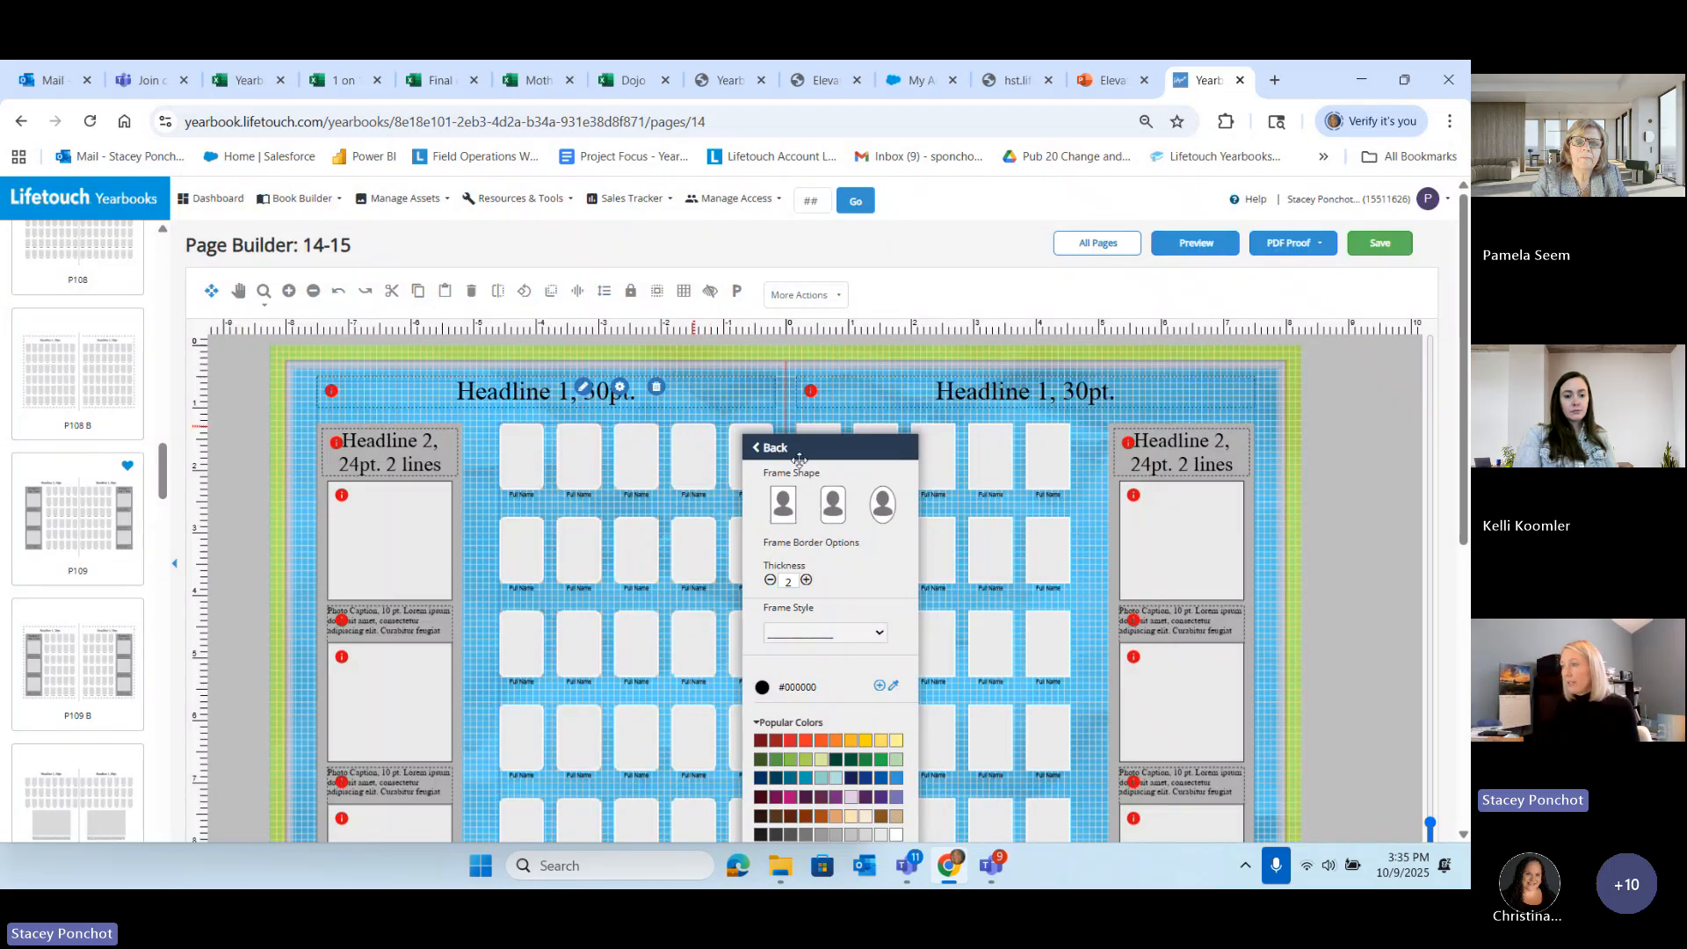
{"action": "left_click", "coordinate": [769, 447]}
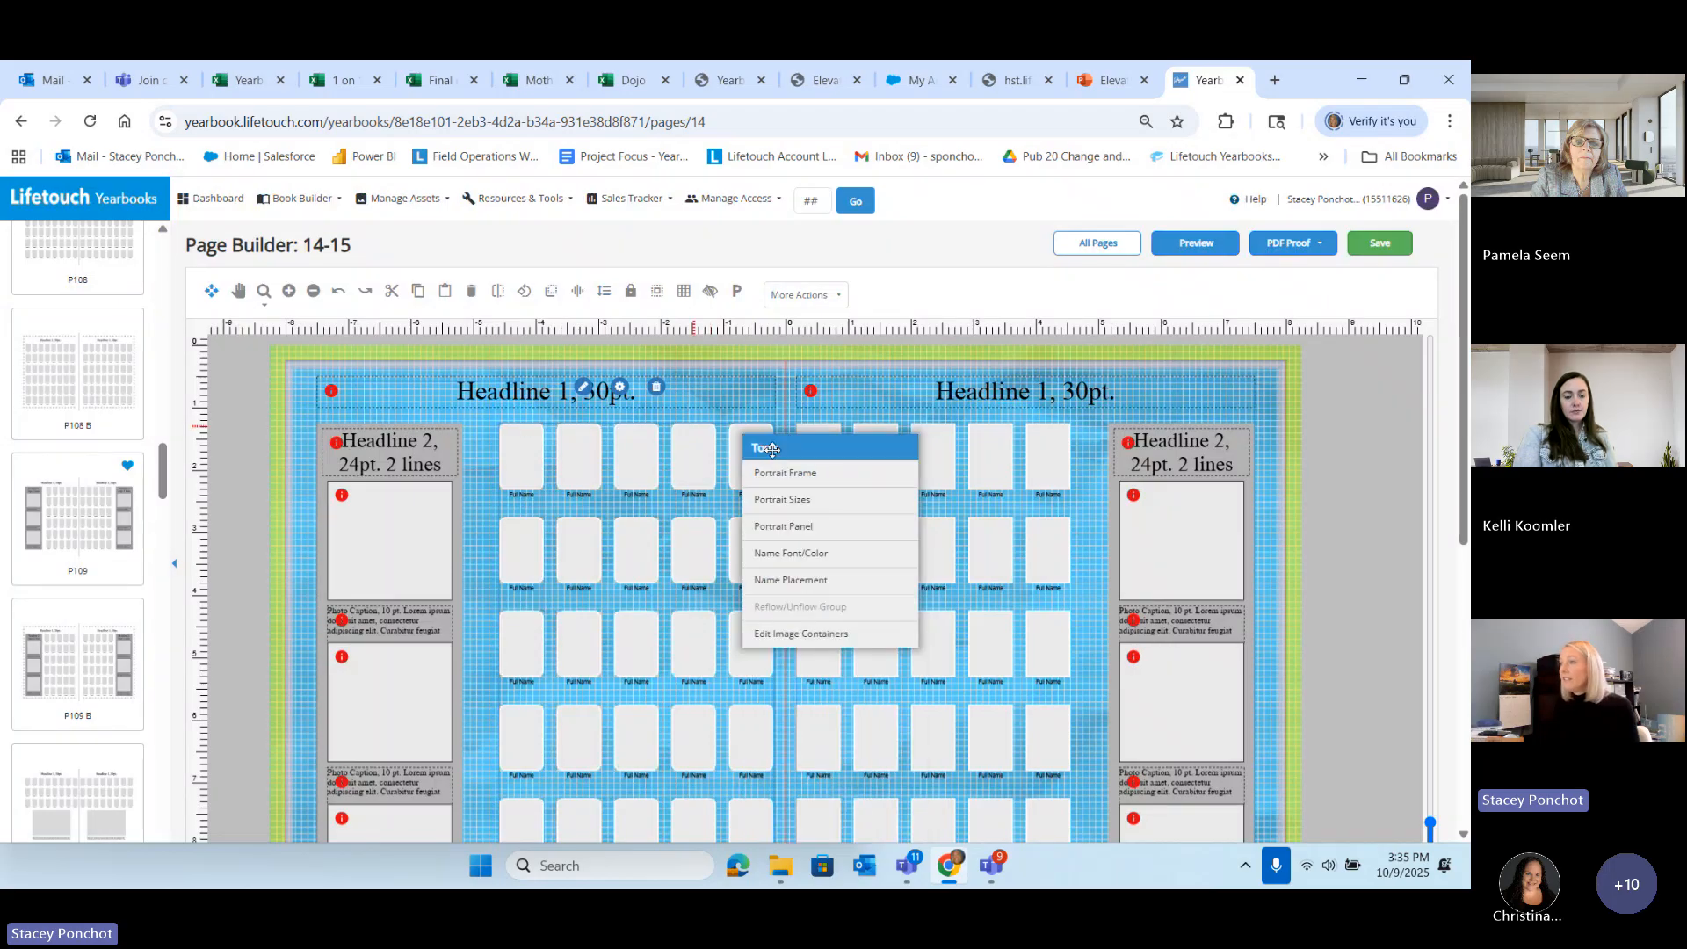
{"action": "left_click", "coordinate": [782, 500]}
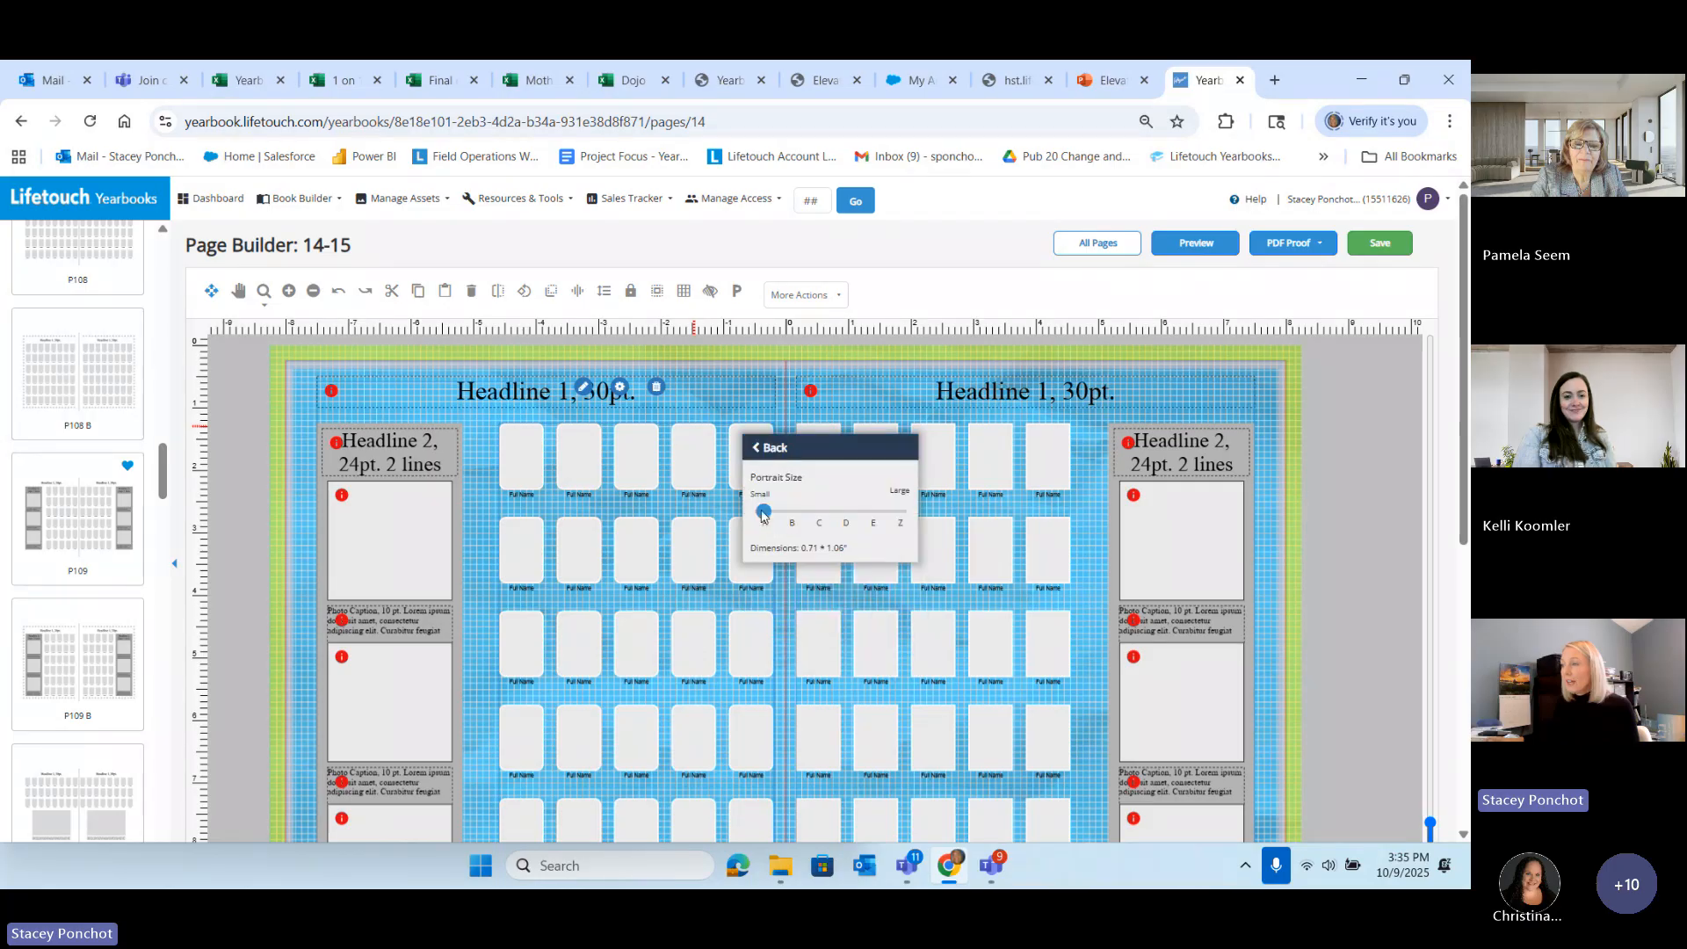
{"action": "left_click", "coordinate": [817, 514]}
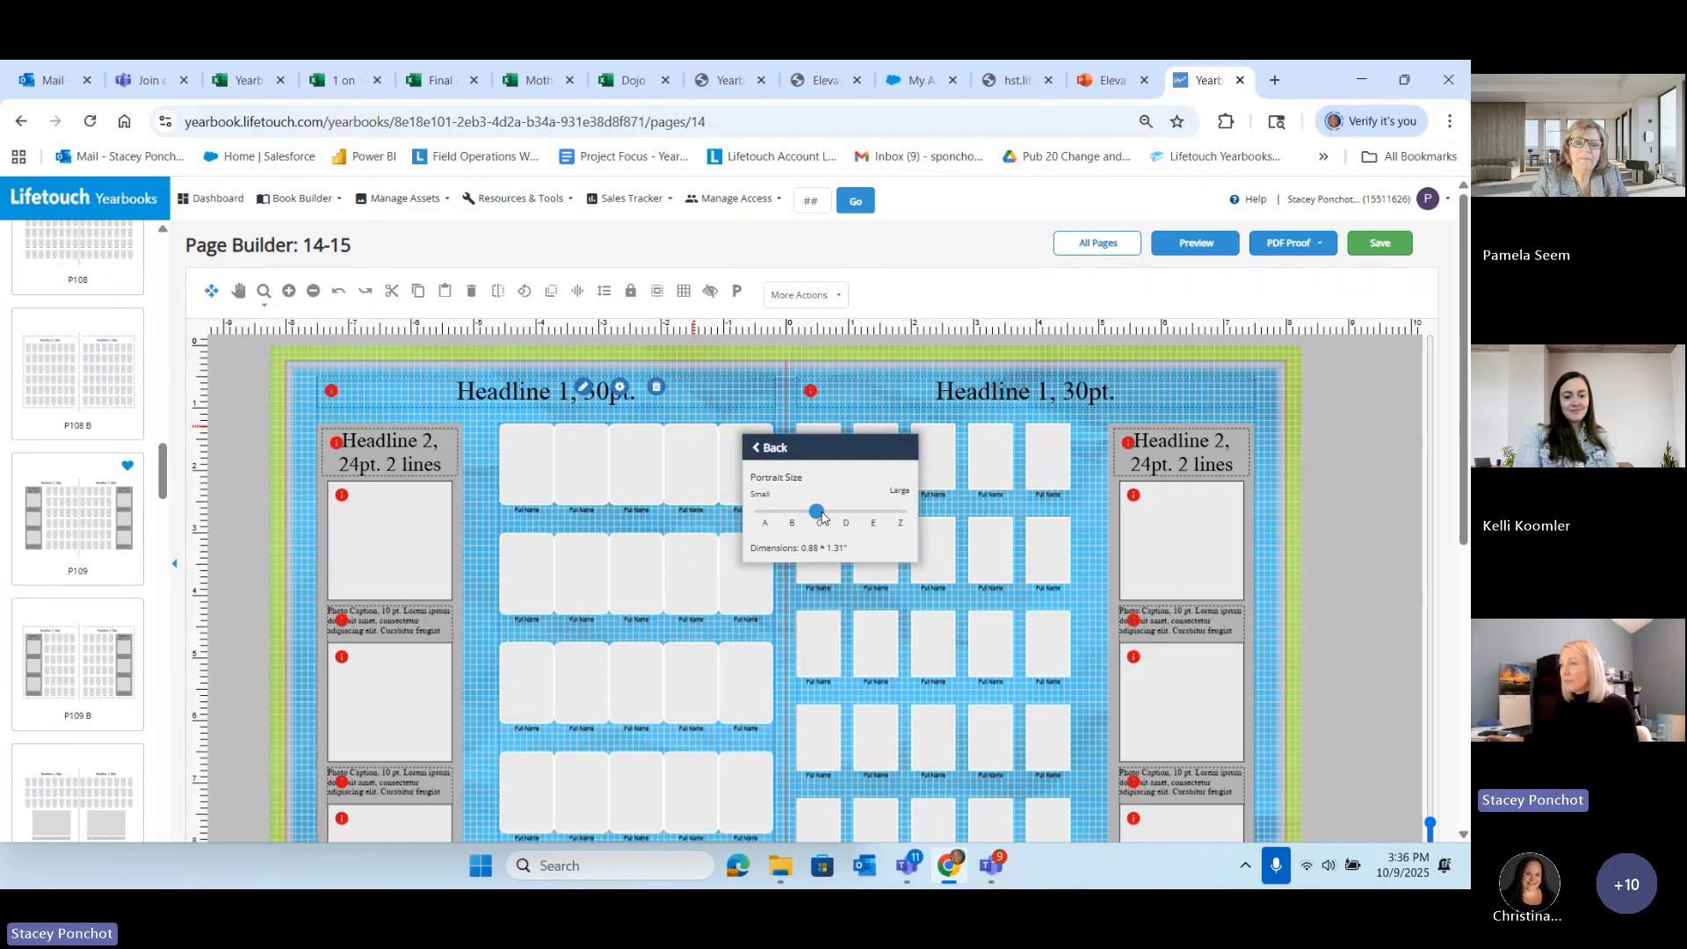
{"action": "left_click", "coordinate": [771, 449]}
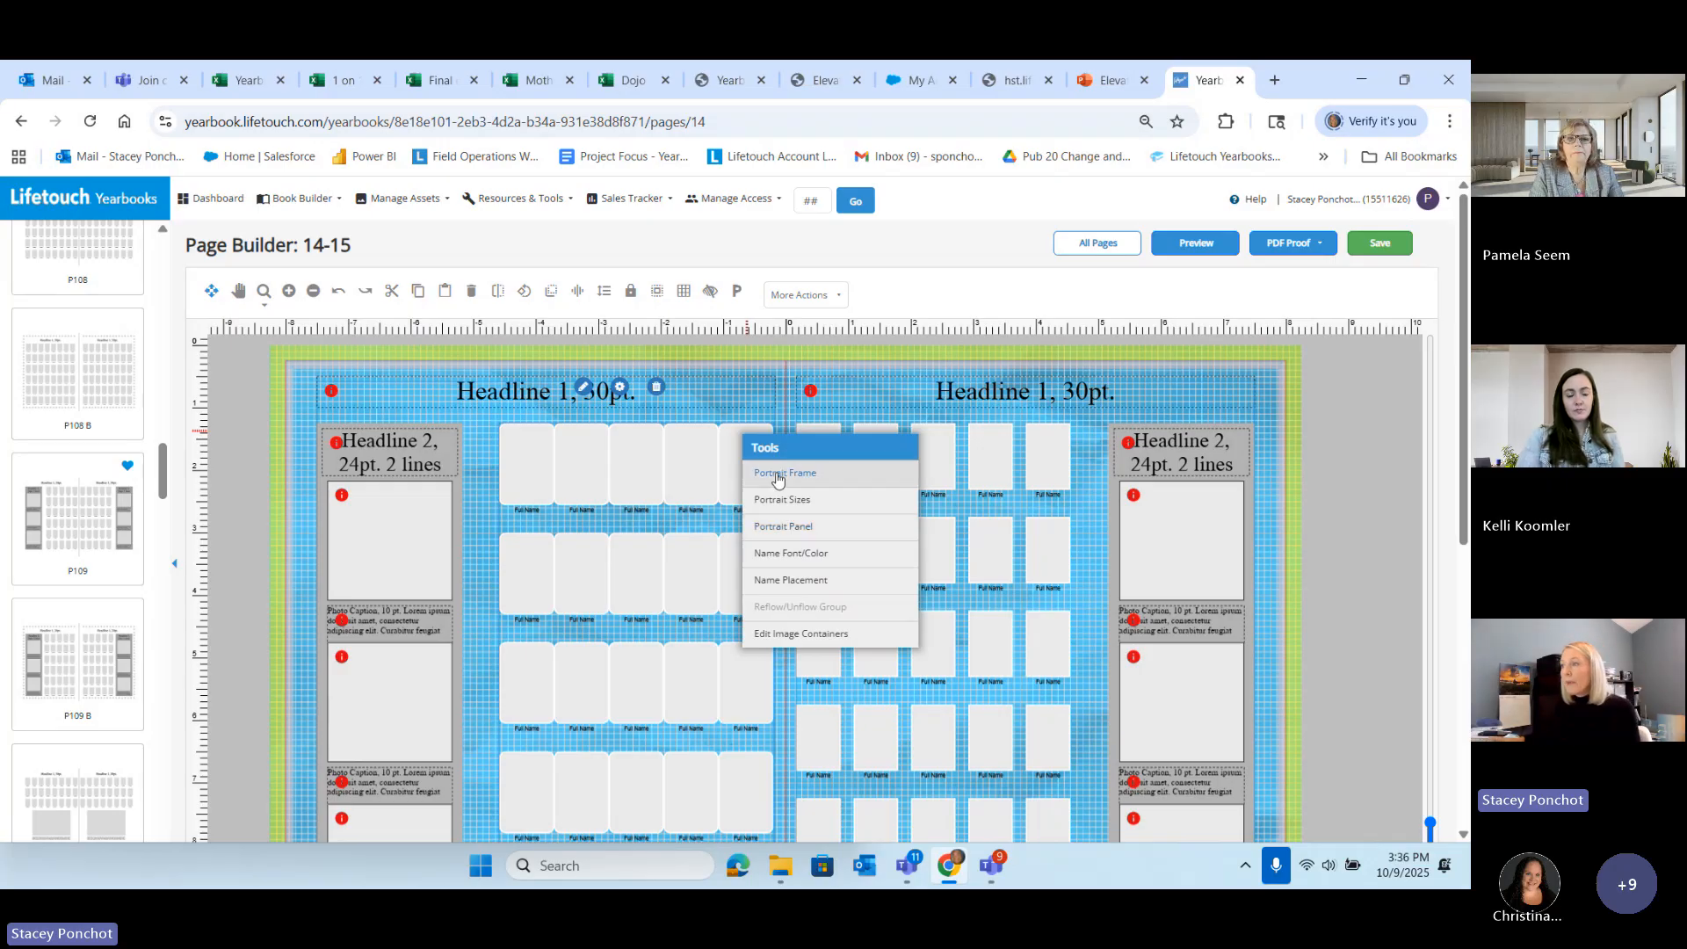
Step: Set the horizontal panel spacing of page 14's portraits to 8 and check the panel down the page
{"action": "left_click", "coordinate": [791, 525]}
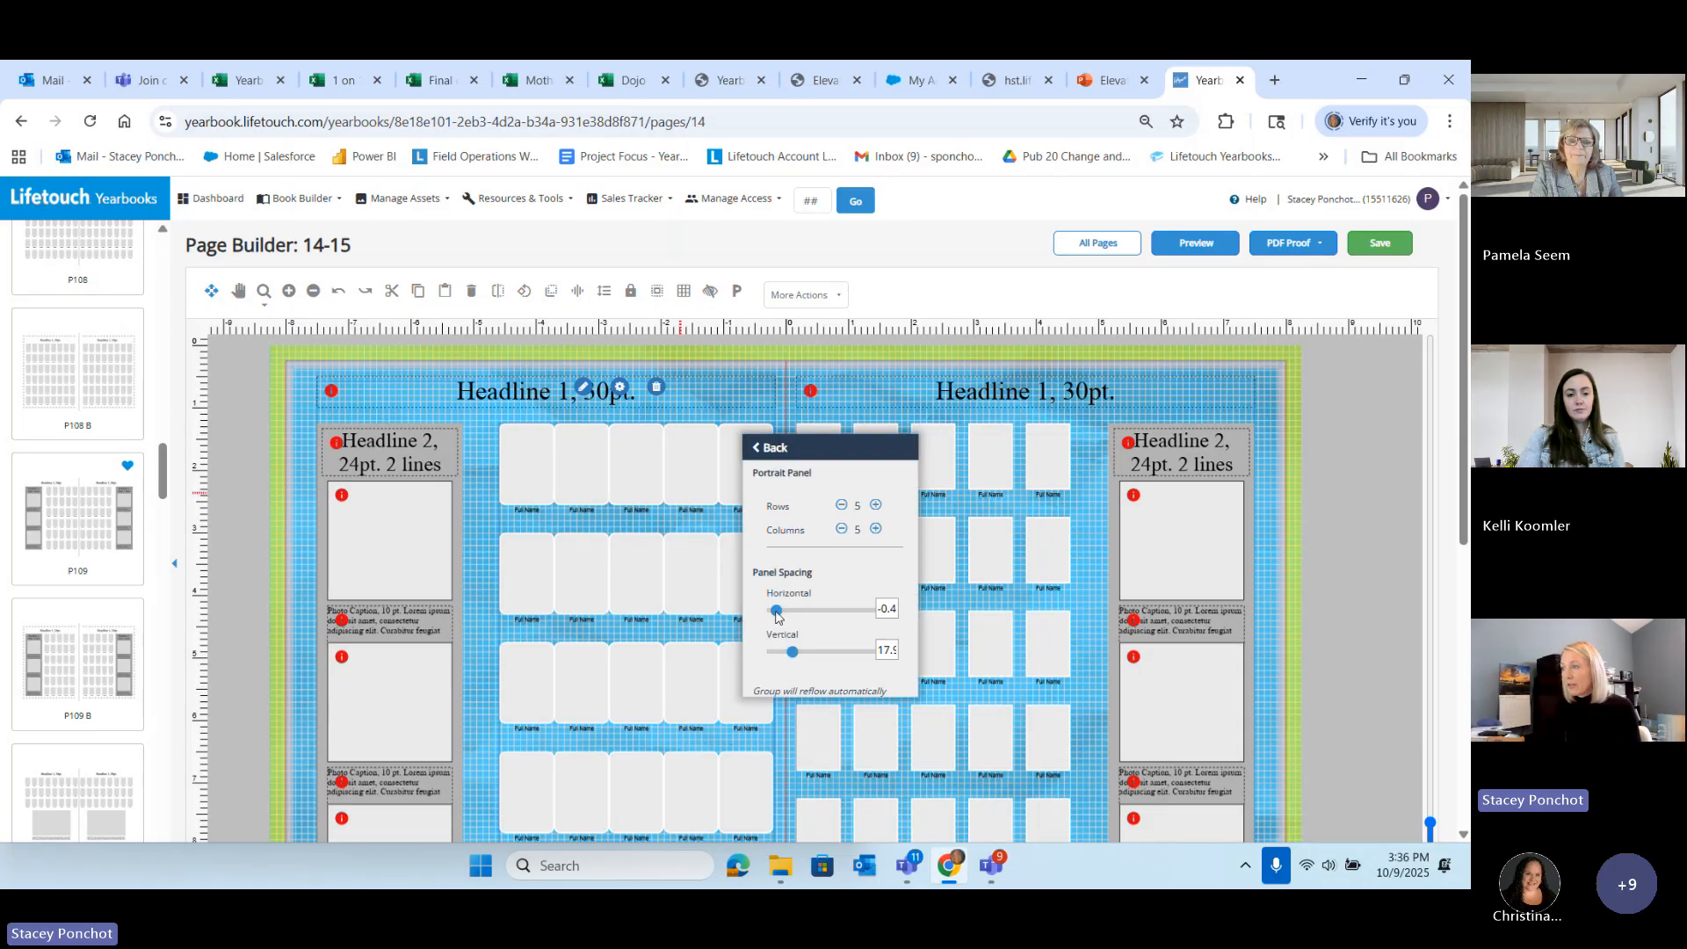
{"action": "left_click_drag", "start_coordinate": [779, 616], "coordinate": [785, 614]}
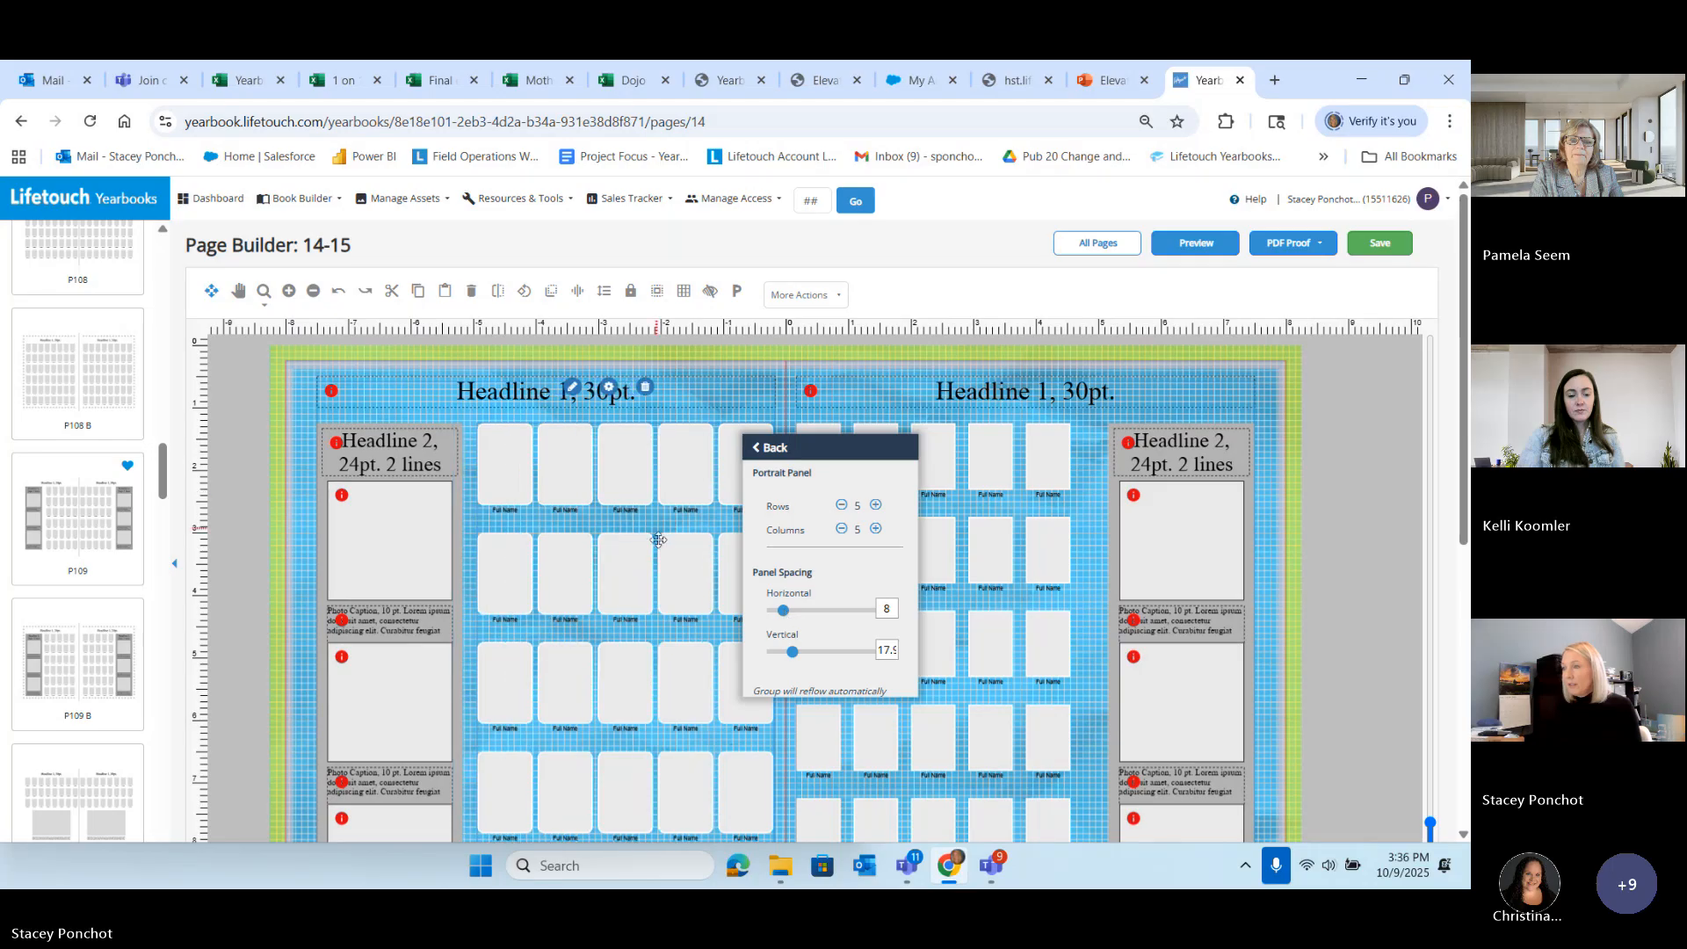
{"action": "scroll", "coordinate": [646, 536], "scroll_direction": "down", "scroll_amount": 1}
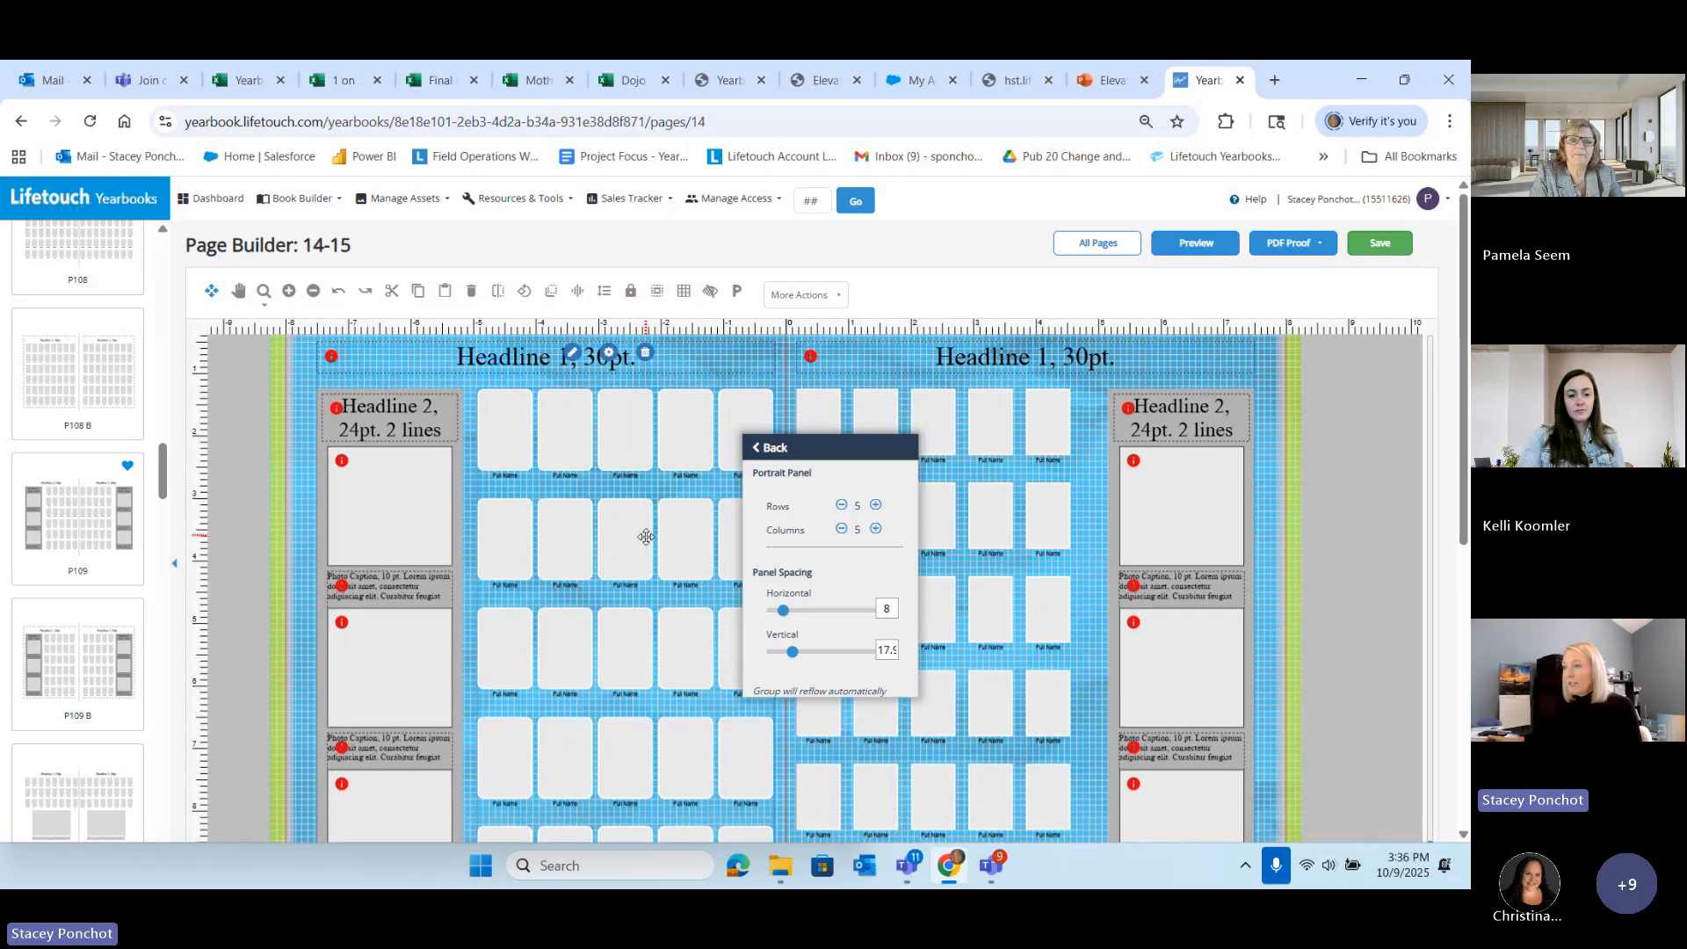
{"action": "scroll", "coordinate": [646, 537], "scroll_direction": "down", "scroll_amount": 2}
{"action": "scroll", "coordinate": [590, 478], "scroll_direction": "down", "scroll_amount": 1}
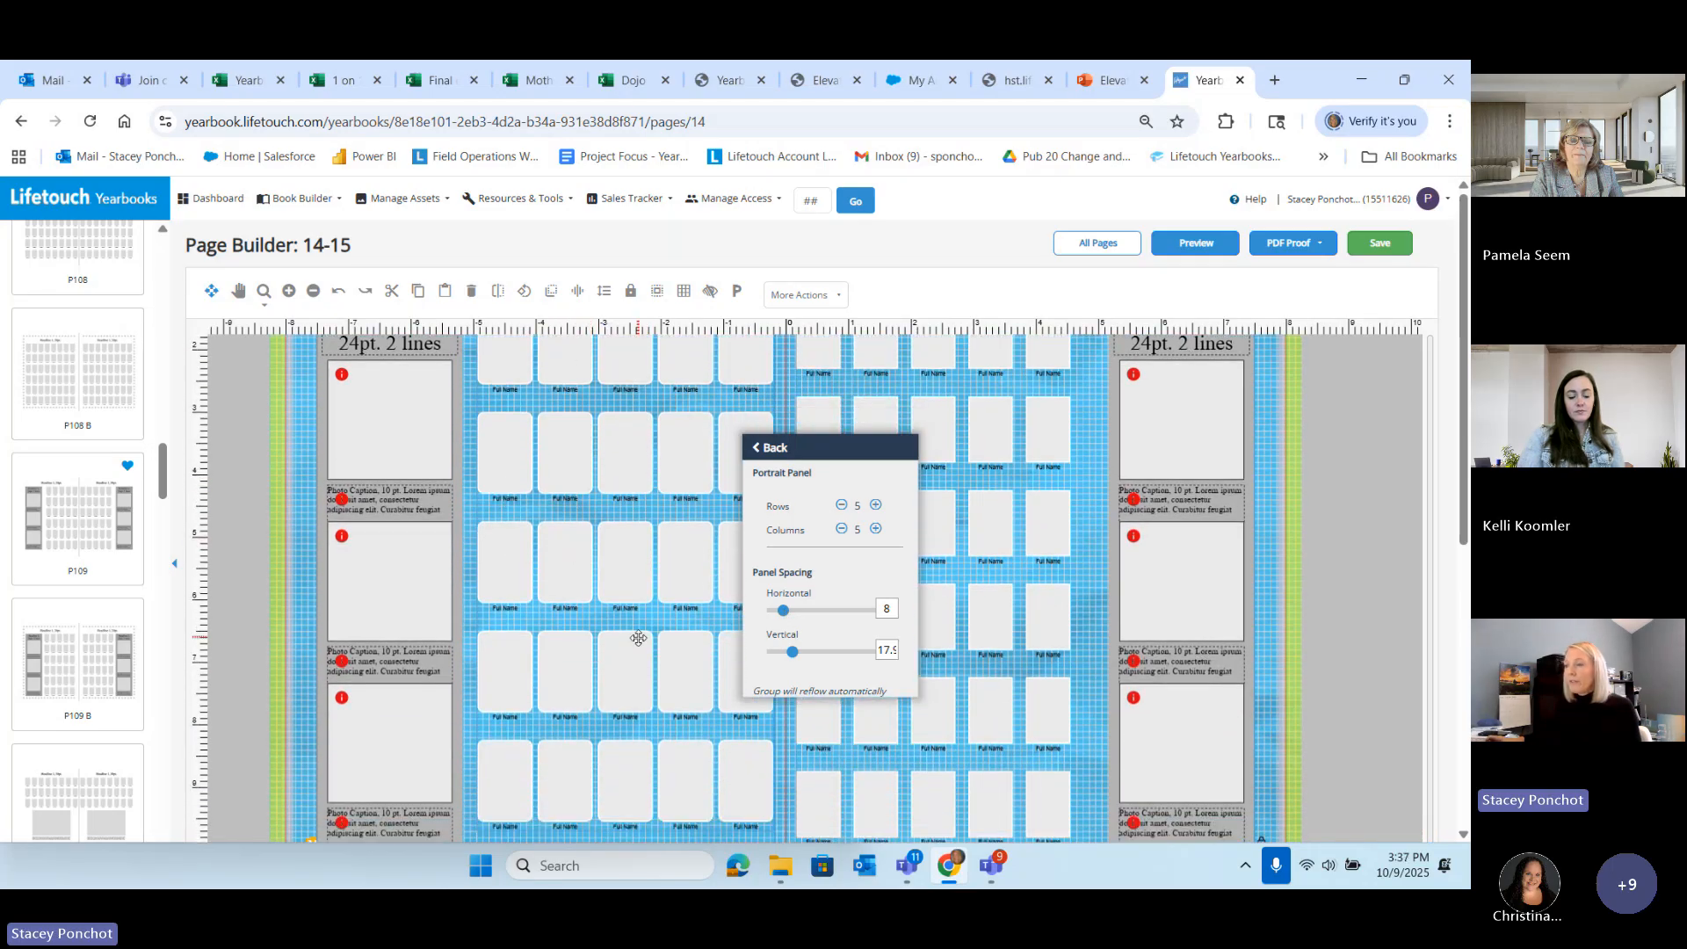
{"action": "scroll", "coordinate": [632, 684], "scroll_direction": "up", "scroll_amount": 2}
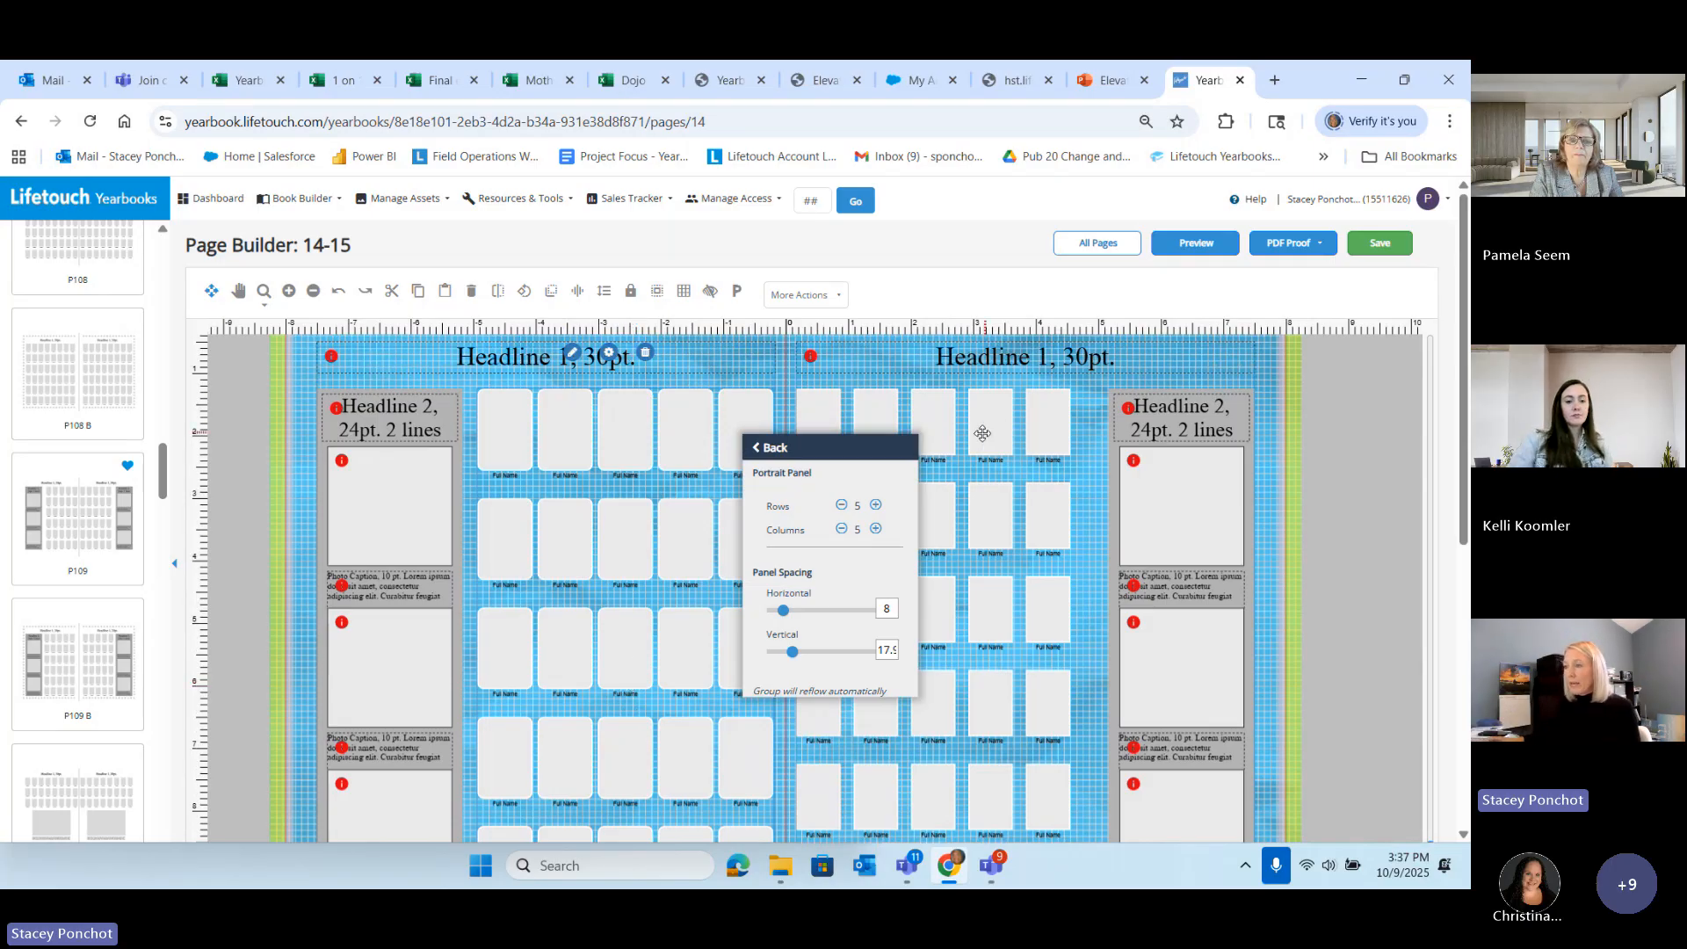
{"action": "left_click", "coordinate": [766, 449]}
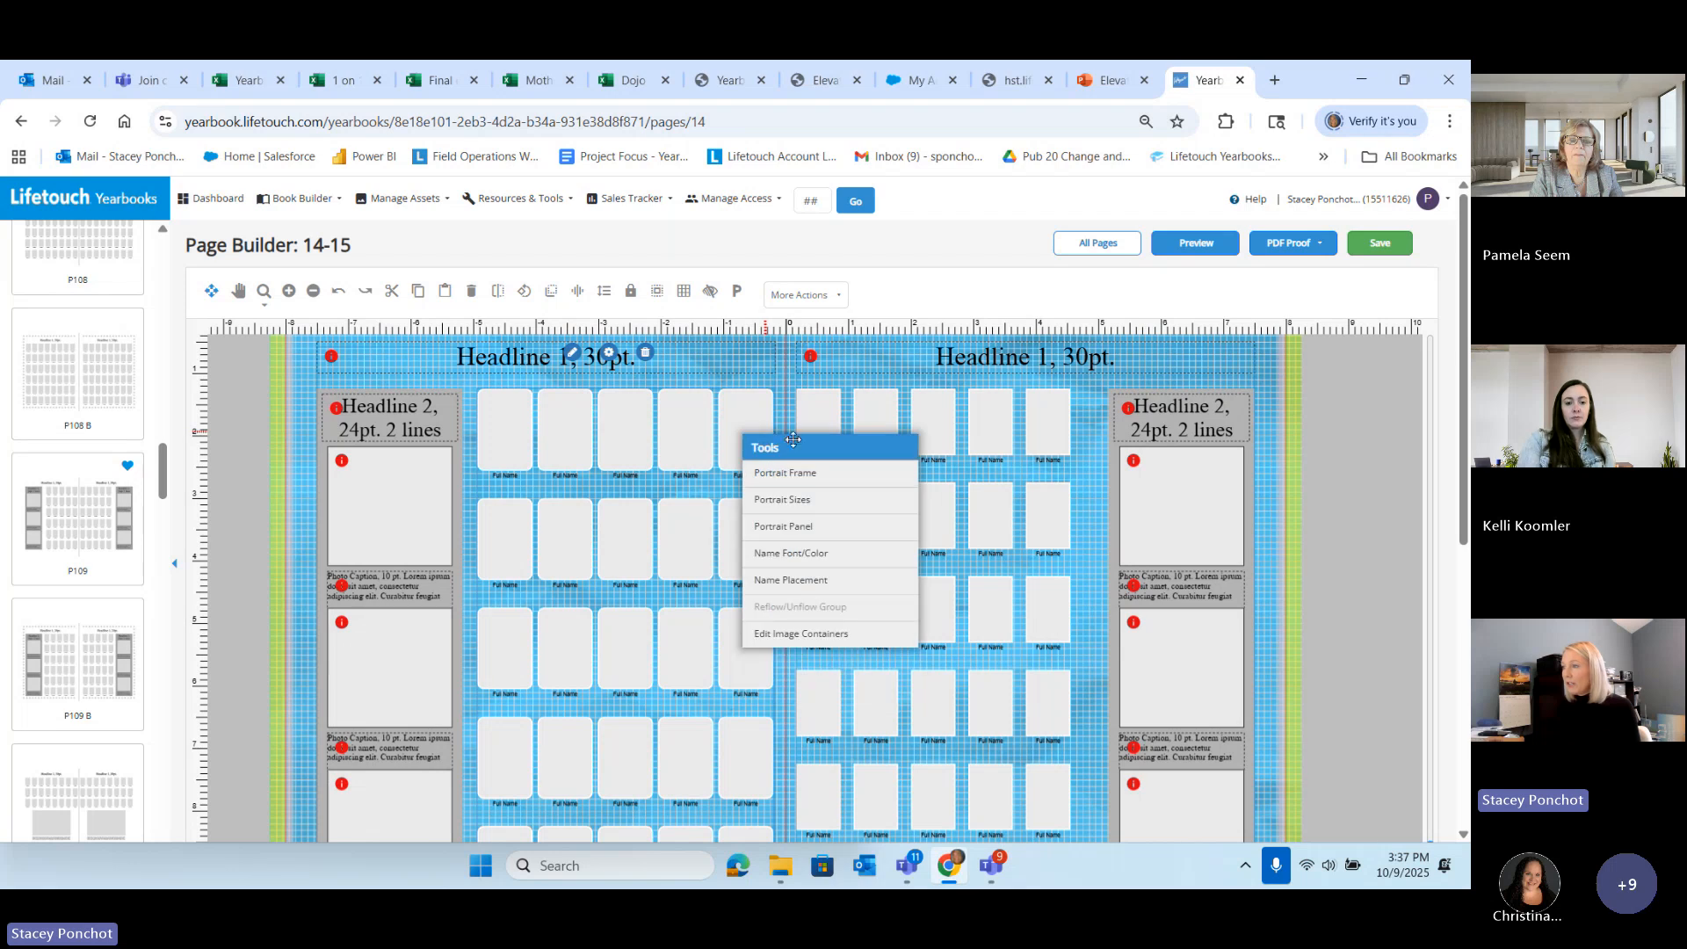
Step: Set the font size of the names under page 14's portraits to 8.5
{"action": "left_click", "coordinate": [772, 555]}
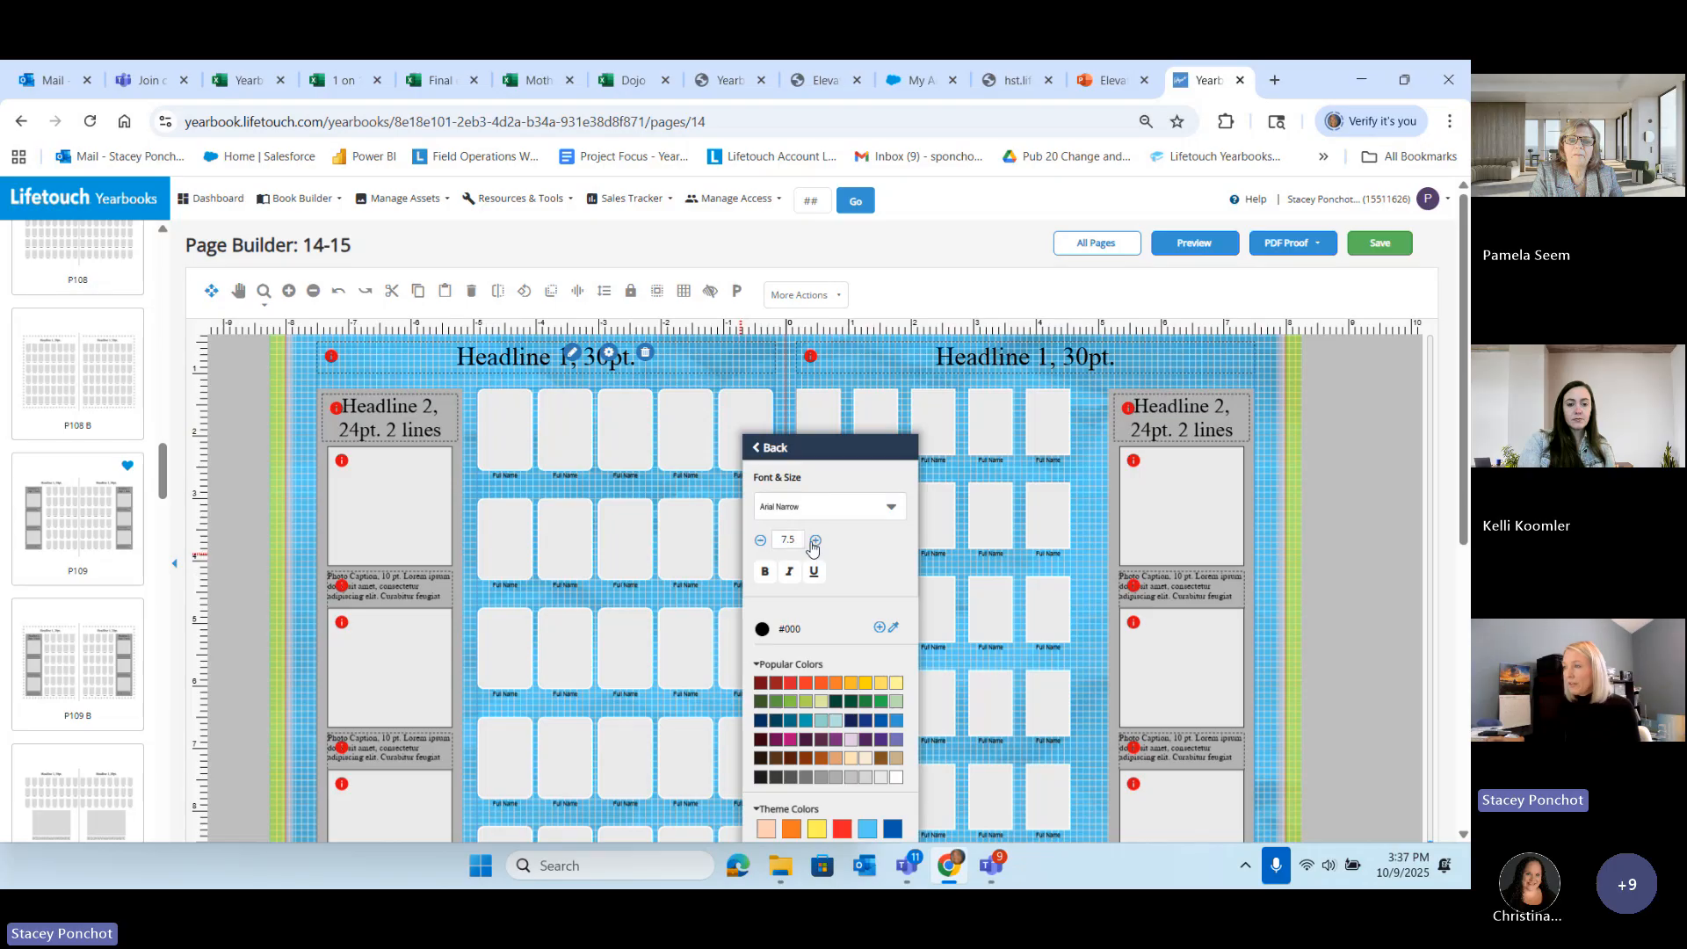
{"action": "left_click", "coordinate": [815, 541]}
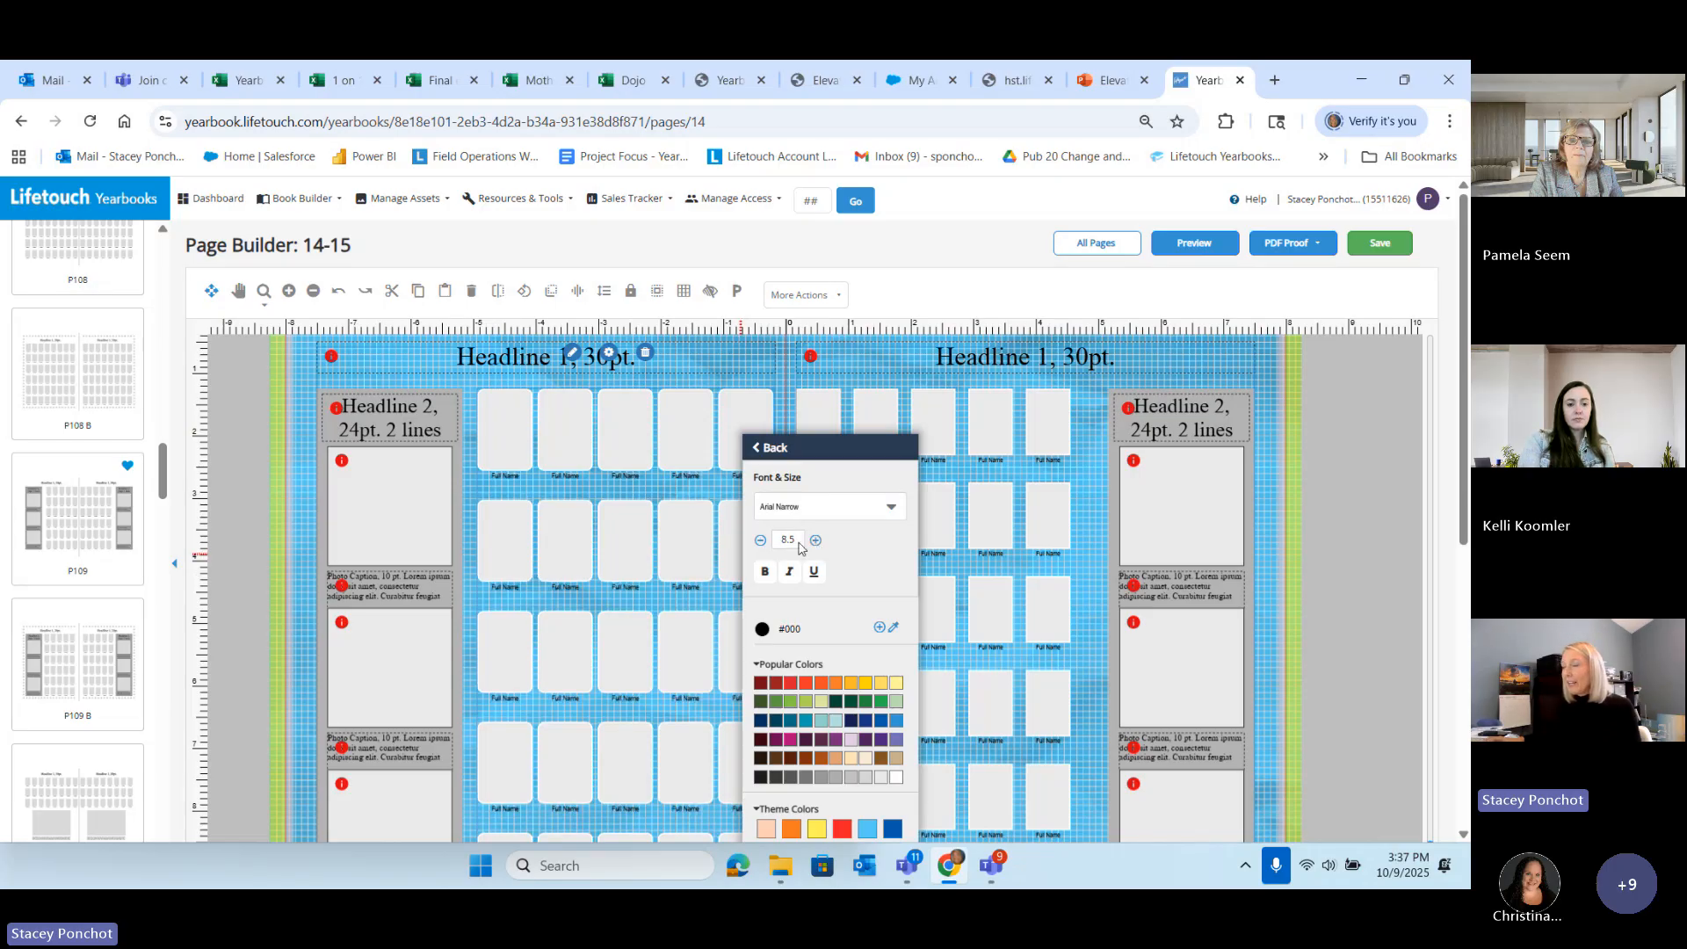
{"action": "left_click", "coordinate": [773, 450]}
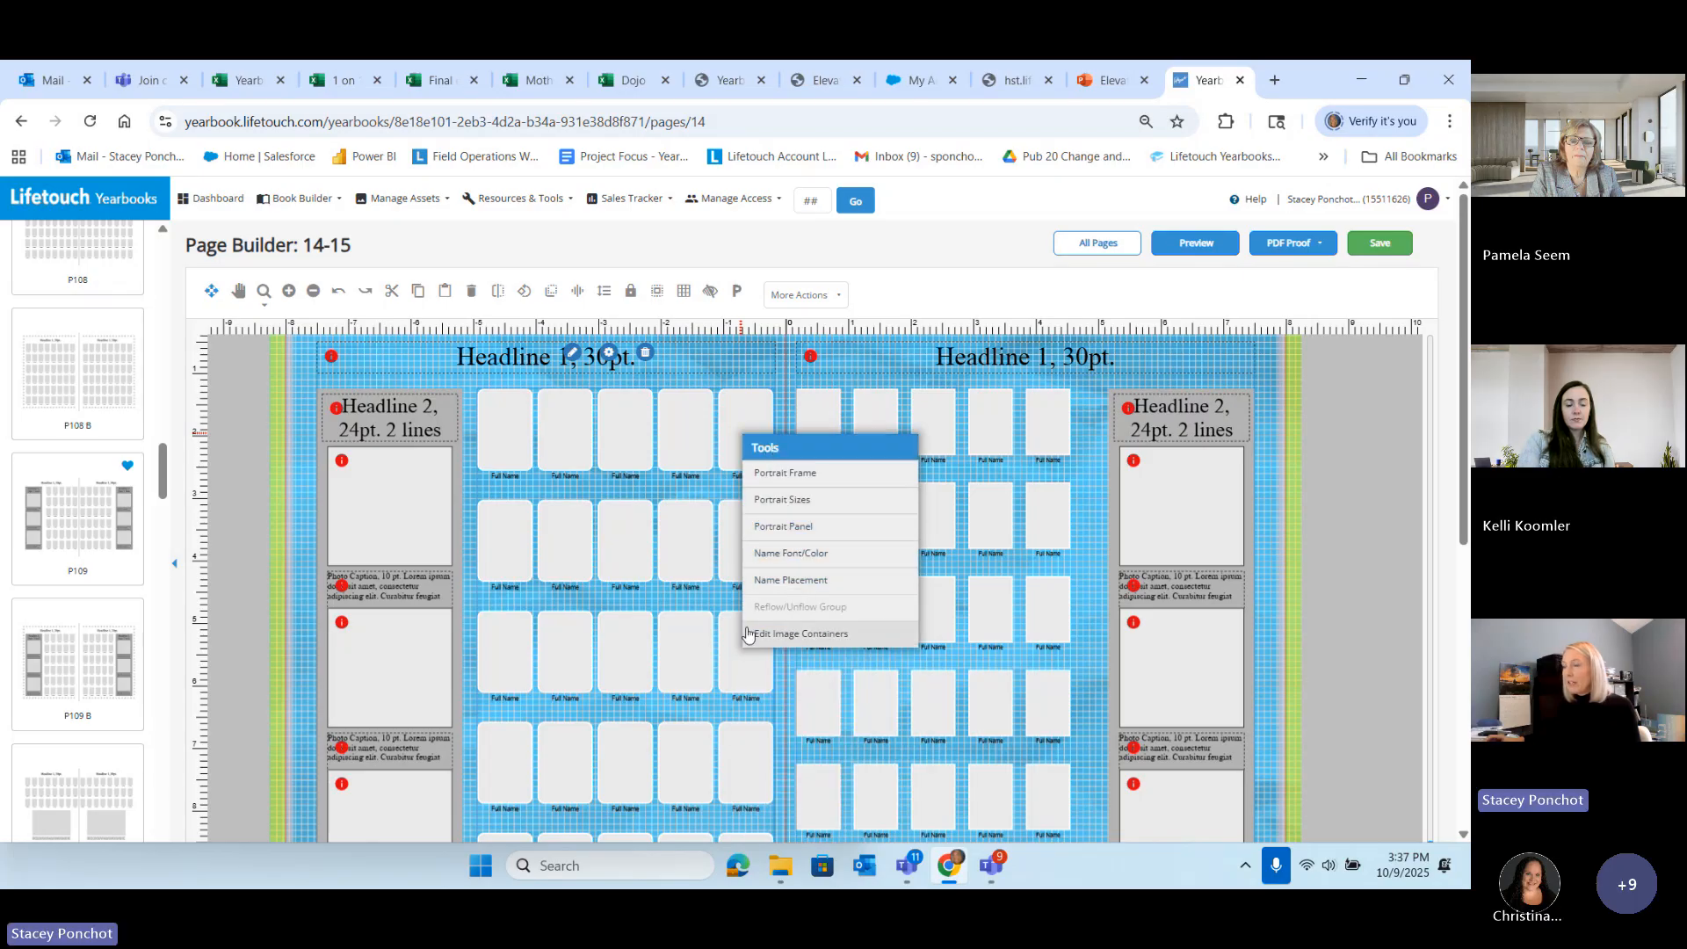
Step: Fill the grey sidebar on page 14 with the orange theme color #f47920
{"action": "left_click", "coordinate": [461, 443]}
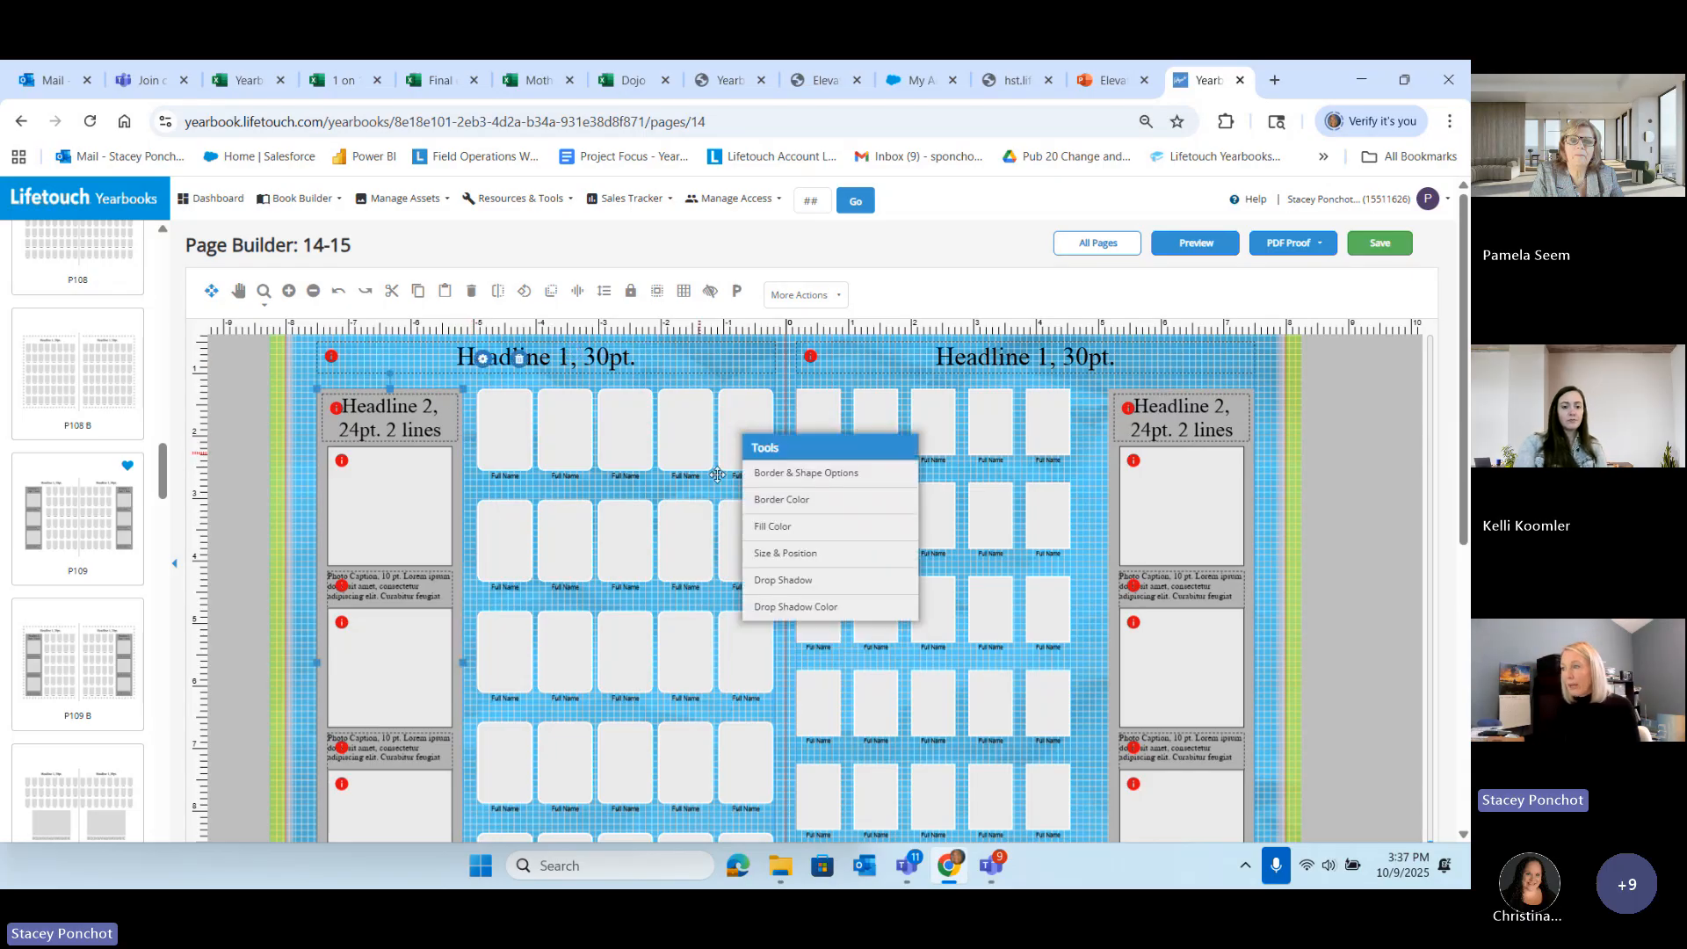
{"action": "left_click", "coordinate": [761, 525]}
{"action": "left_click", "coordinate": [790, 700]}
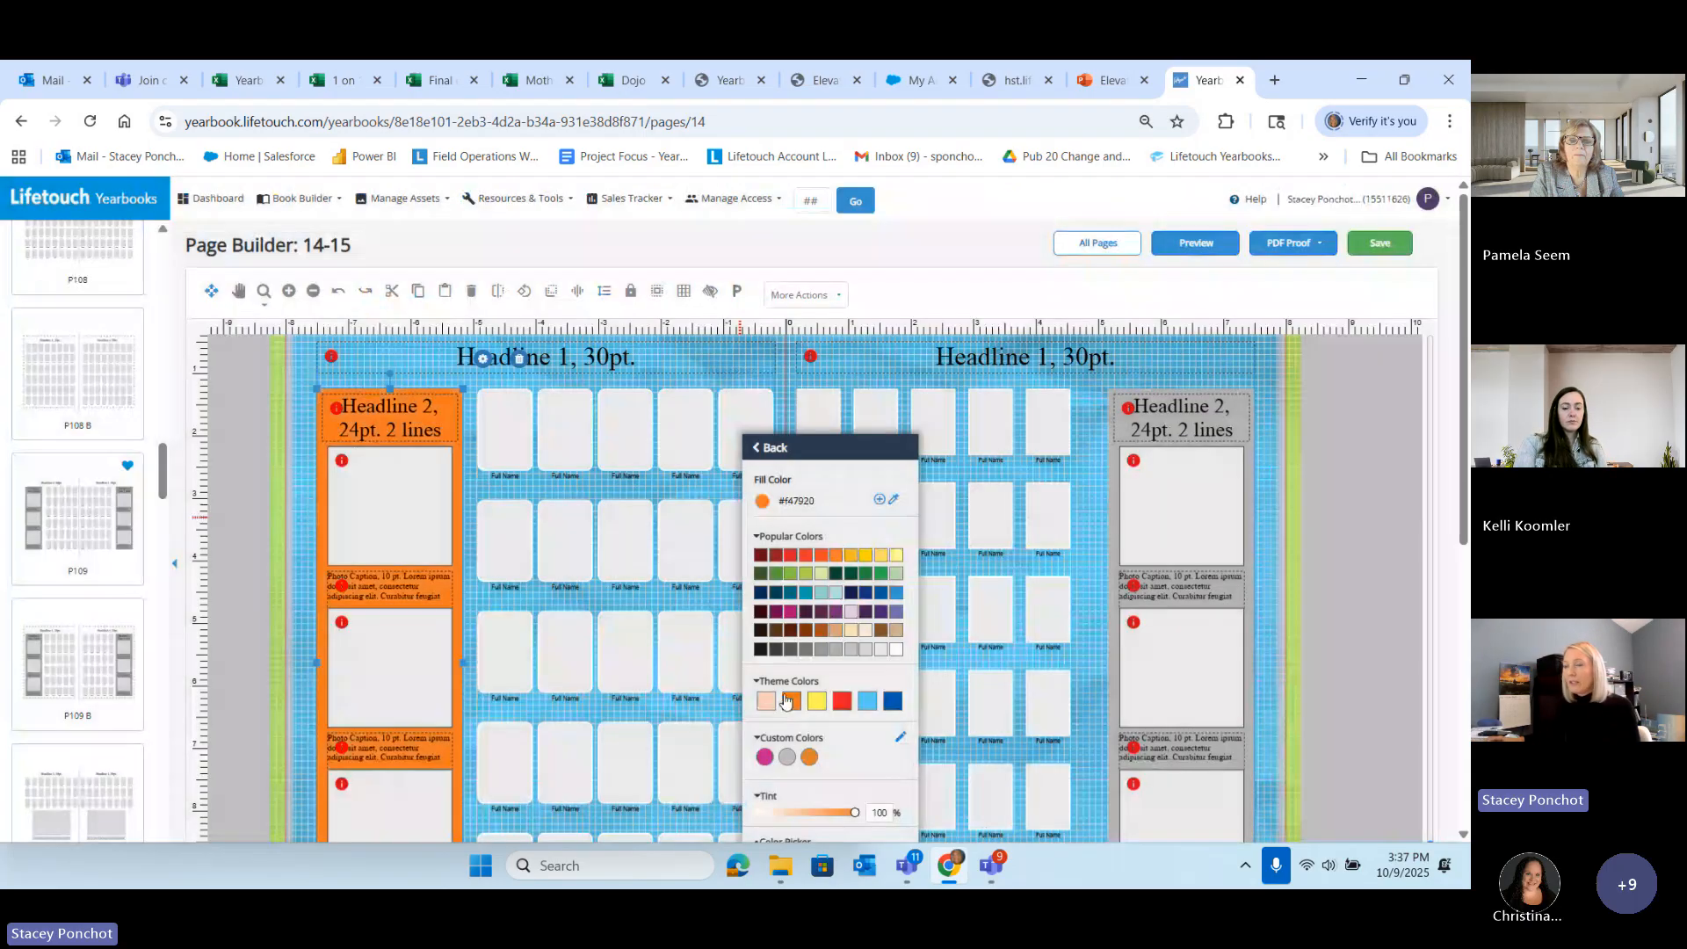
Step: Delete the three photo caption text boxes from page 14's orange sidebar
{"action": "left_click", "coordinate": [378, 417]}
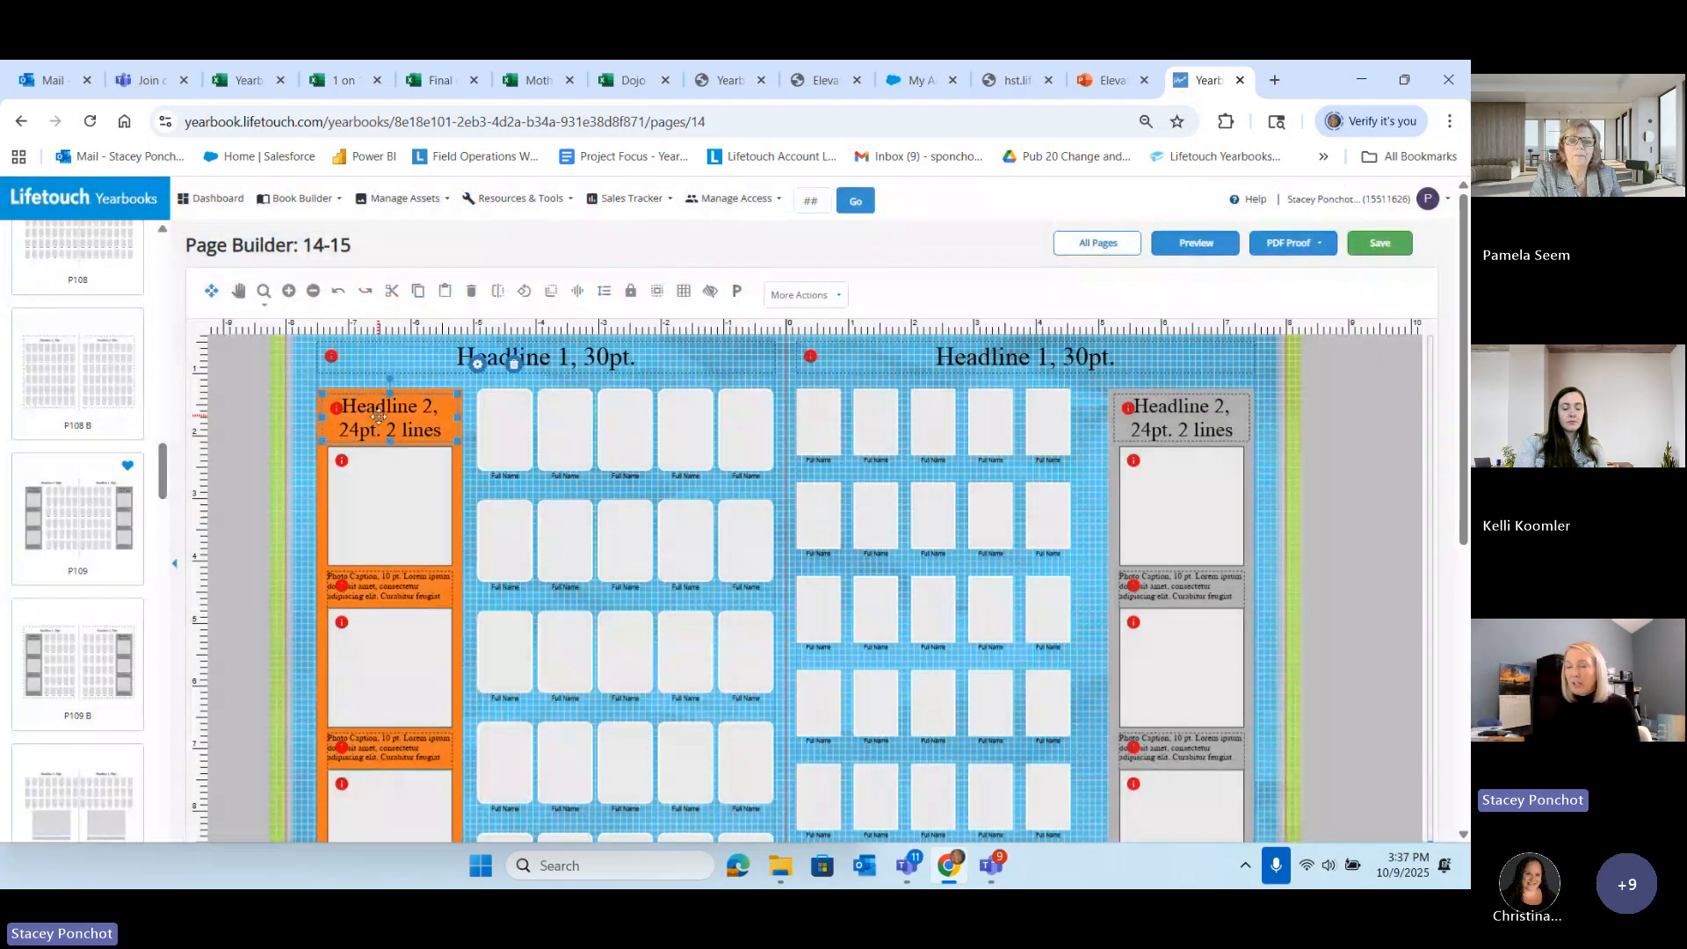
{"action": "left_click", "coordinate": [373, 593]}
{"action": "key", "text": "Delete"}
{"action": "left_click", "coordinate": [372, 734]}
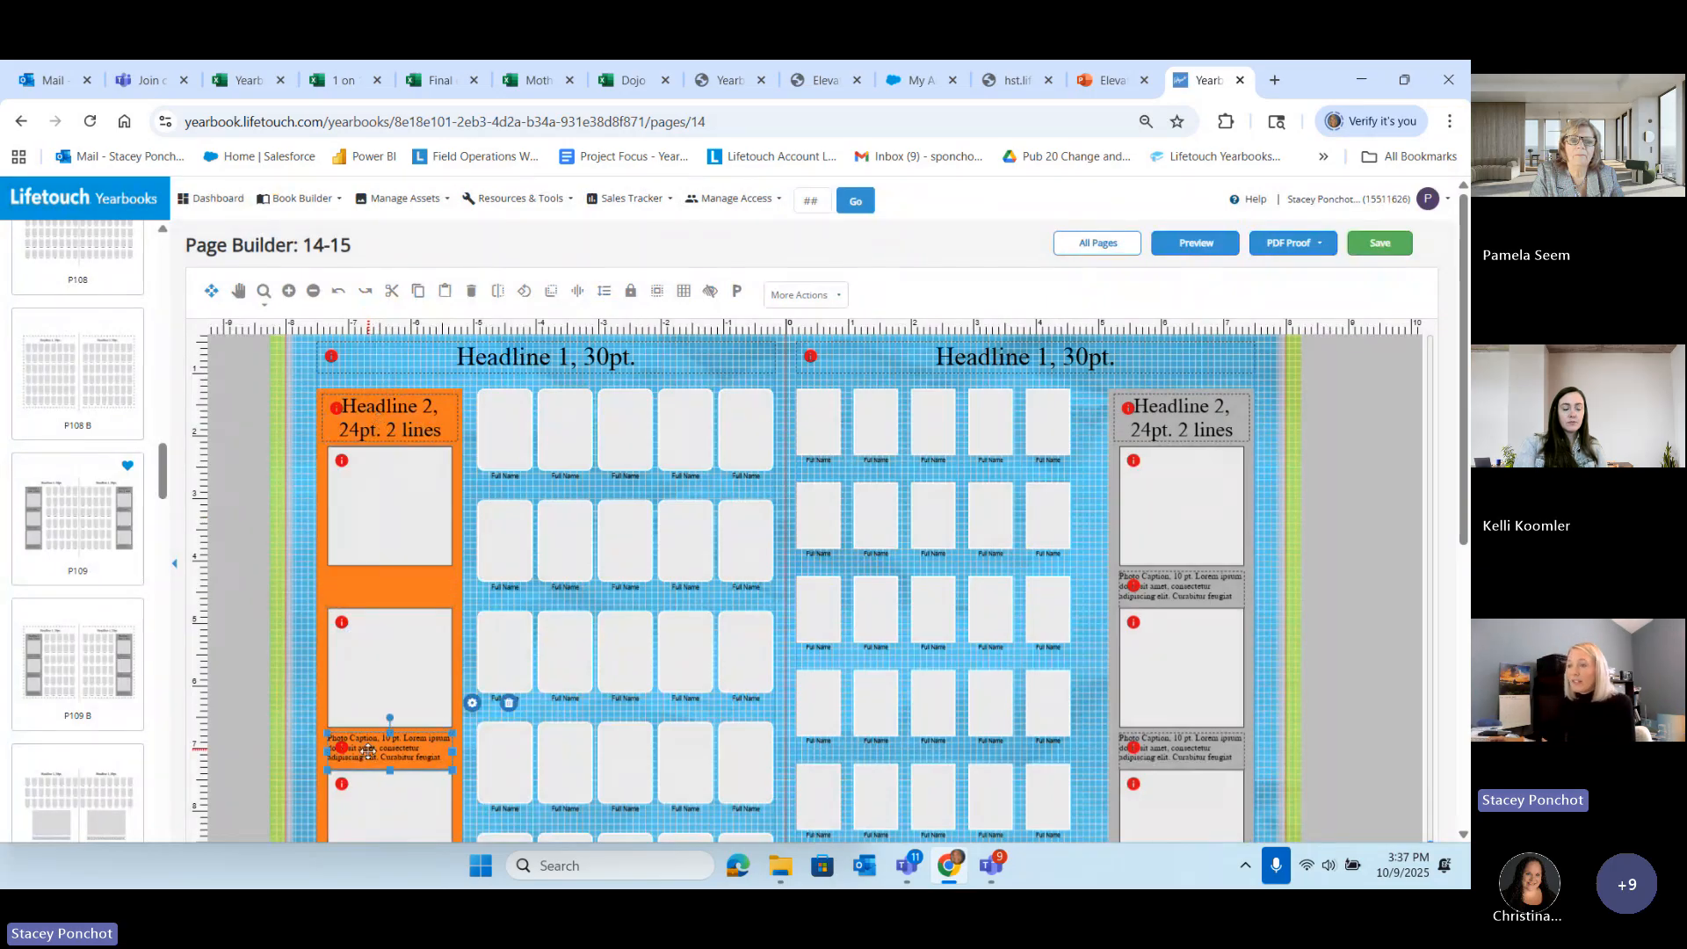
{"action": "key", "text": "Delete"}
{"action": "left_click", "coordinate": [313, 290]}
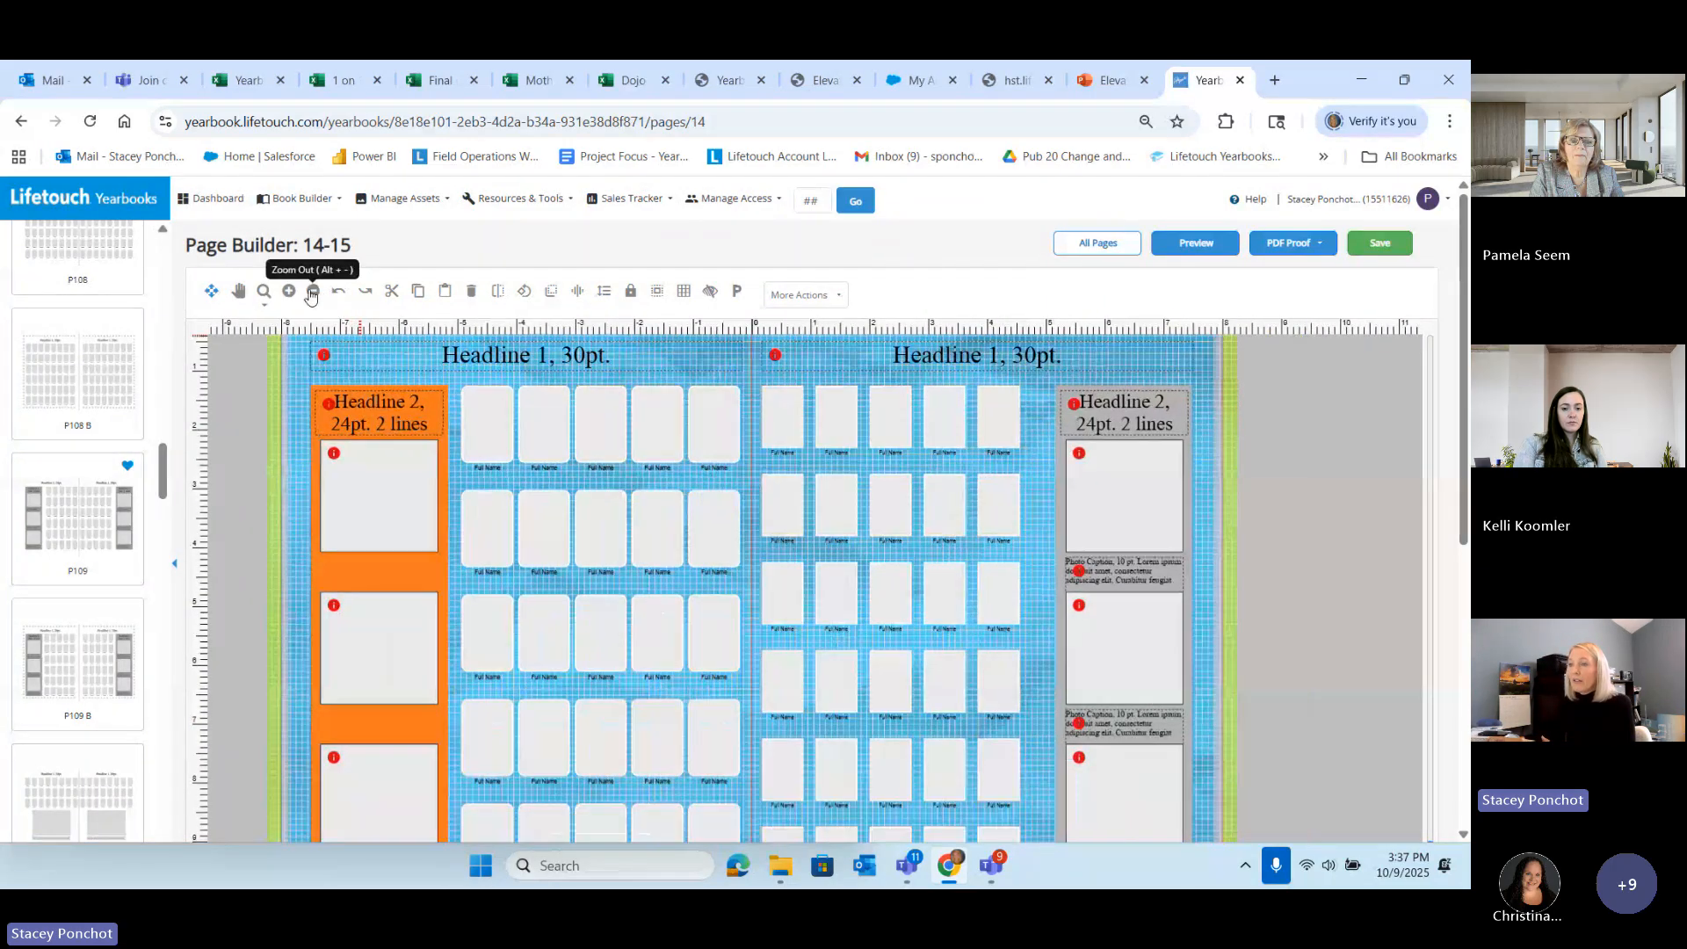
{"action": "left_click", "coordinate": [312, 290]}
{"action": "left_click", "coordinate": [313, 290]}
{"action": "left_click", "coordinate": [375, 808]}
{"action": "key", "text": "Delete"}
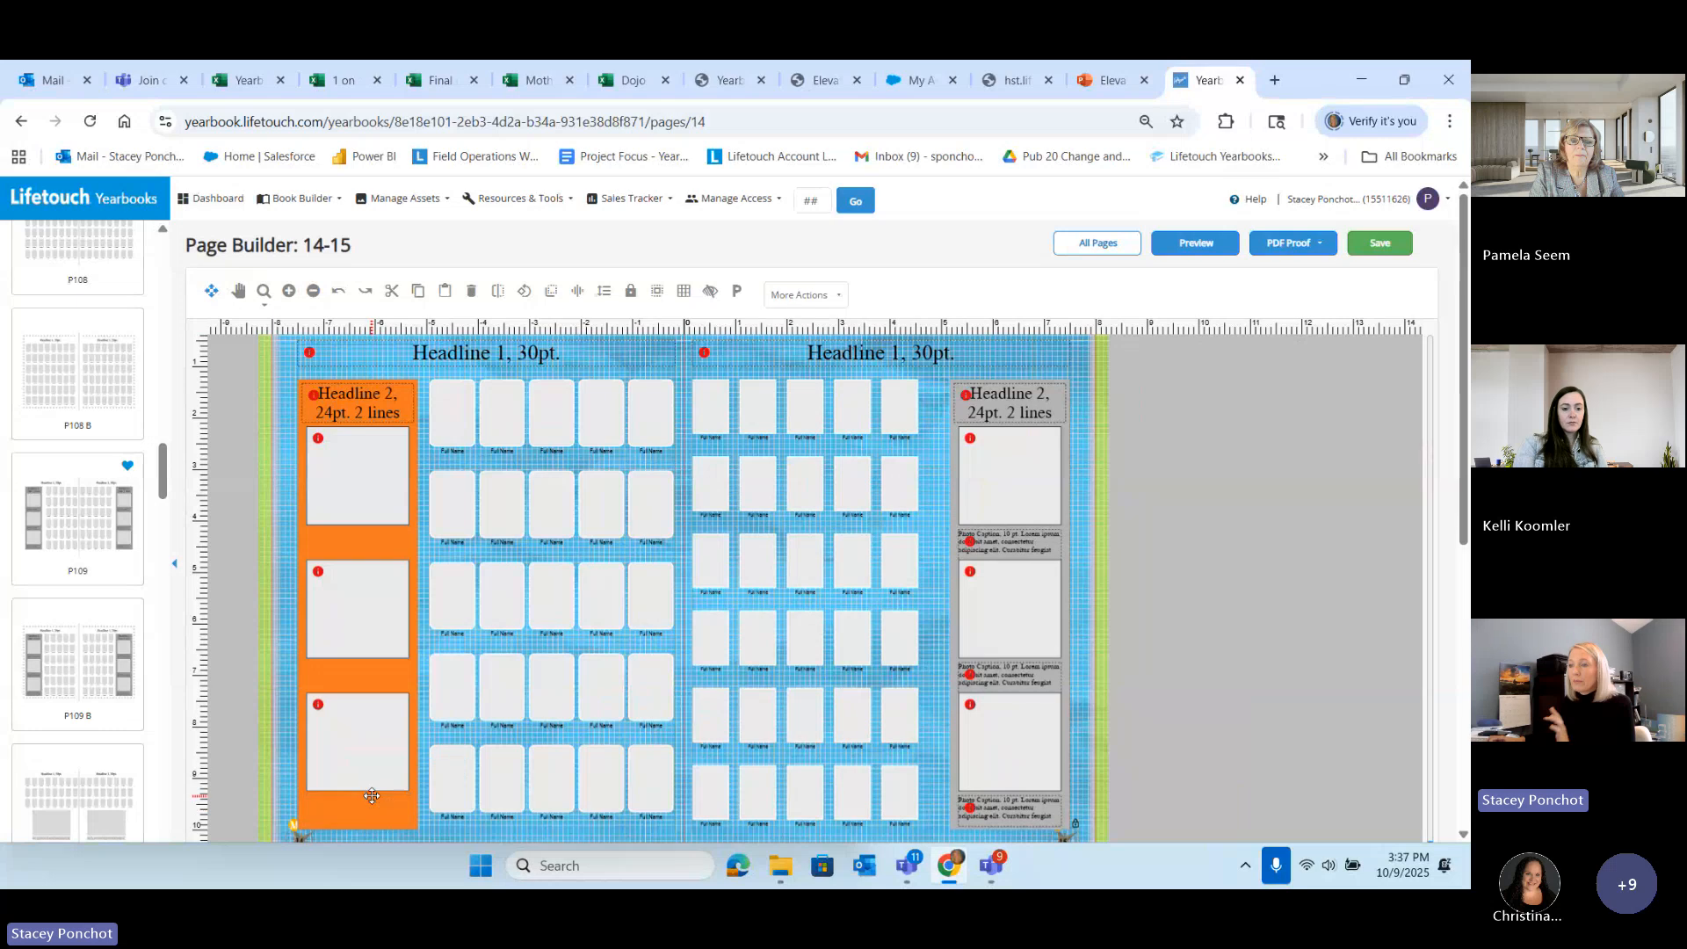
Step: Extend the three photo frames in page 14's sidebar downward to fill the gaps left by the captions
{"action": "left_click", "coordinate": [361, 729]}
{"action": "left_click_drag", "start_coordinate": [358, 795], "coordinate": [358, 819]}
{"action": "left_click", "coordinate": [364, 646]}
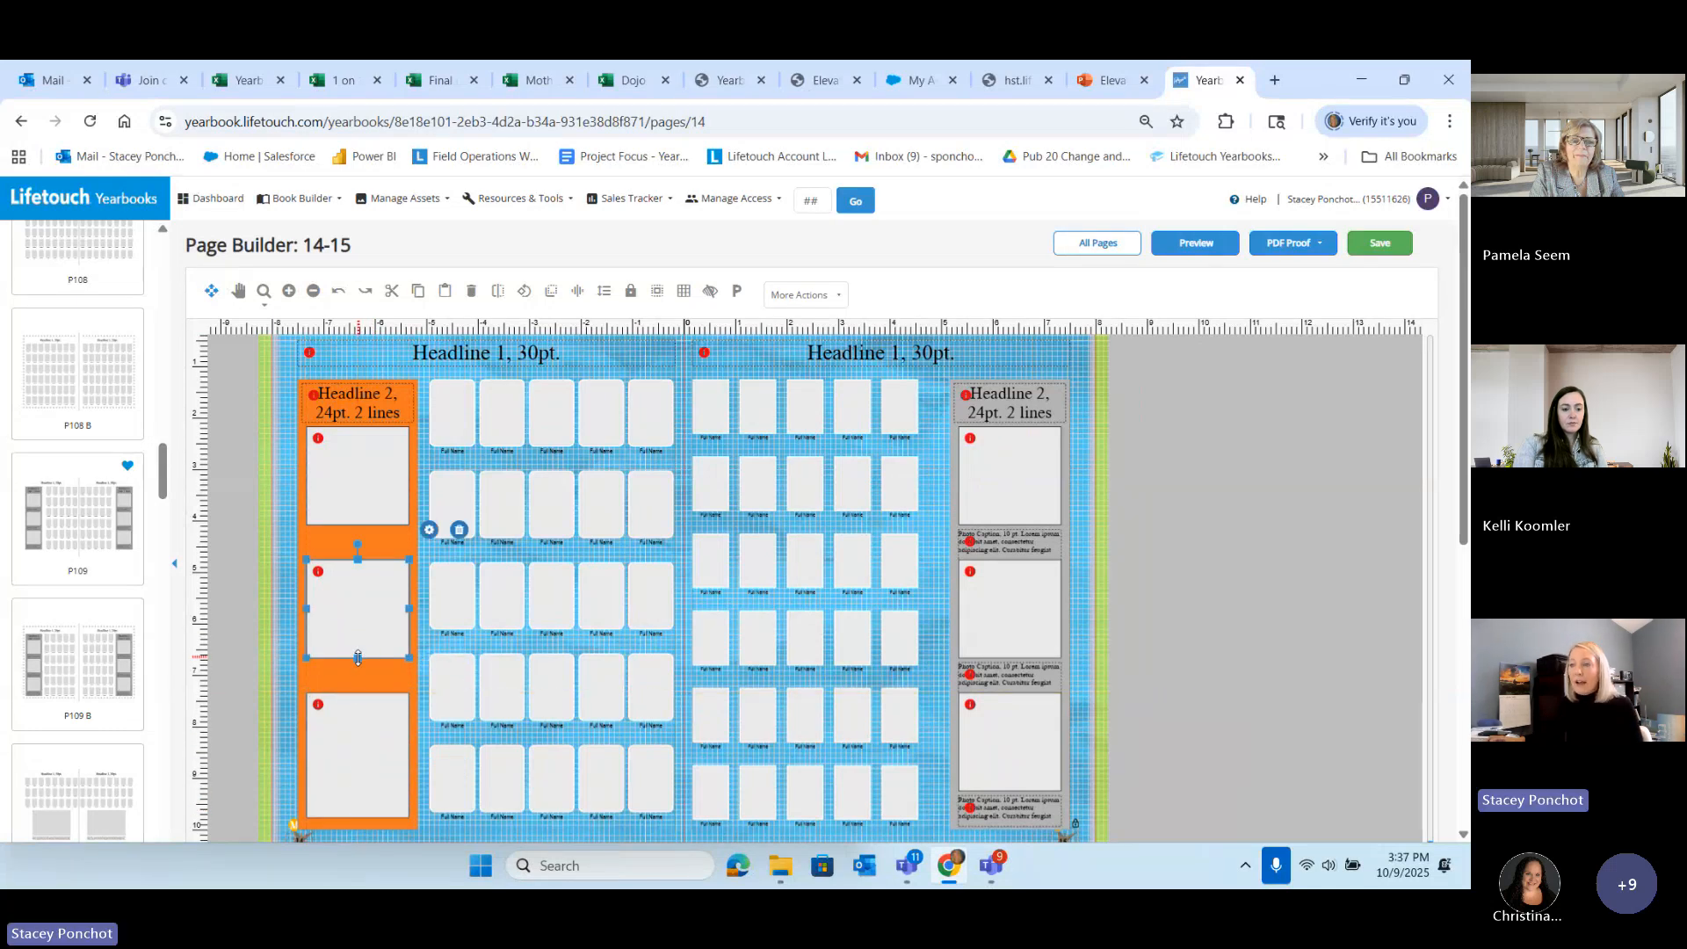
{"action": "left_click_drag", "start_coordinate": [358, 657], "coordinate": [357, 683]}
{"action": "left_click", "coordinate": [359, 524]}
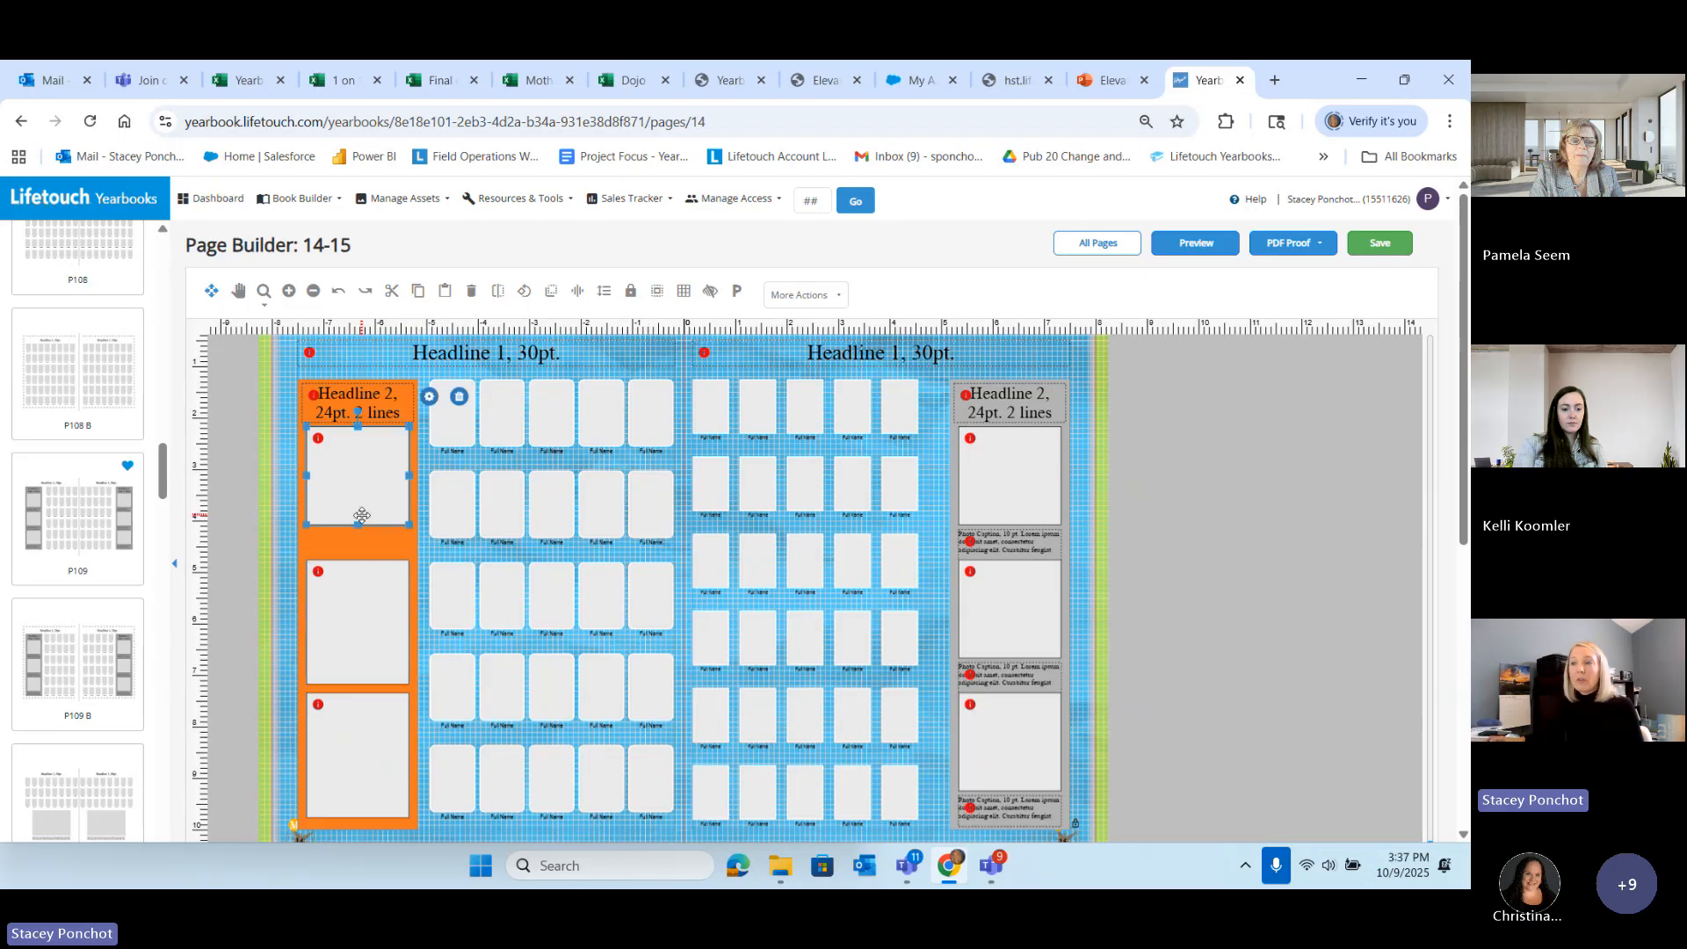
{"action": "left_click_drag", "start_coordinate": [358, 525], "coordinate": [357, 552]}
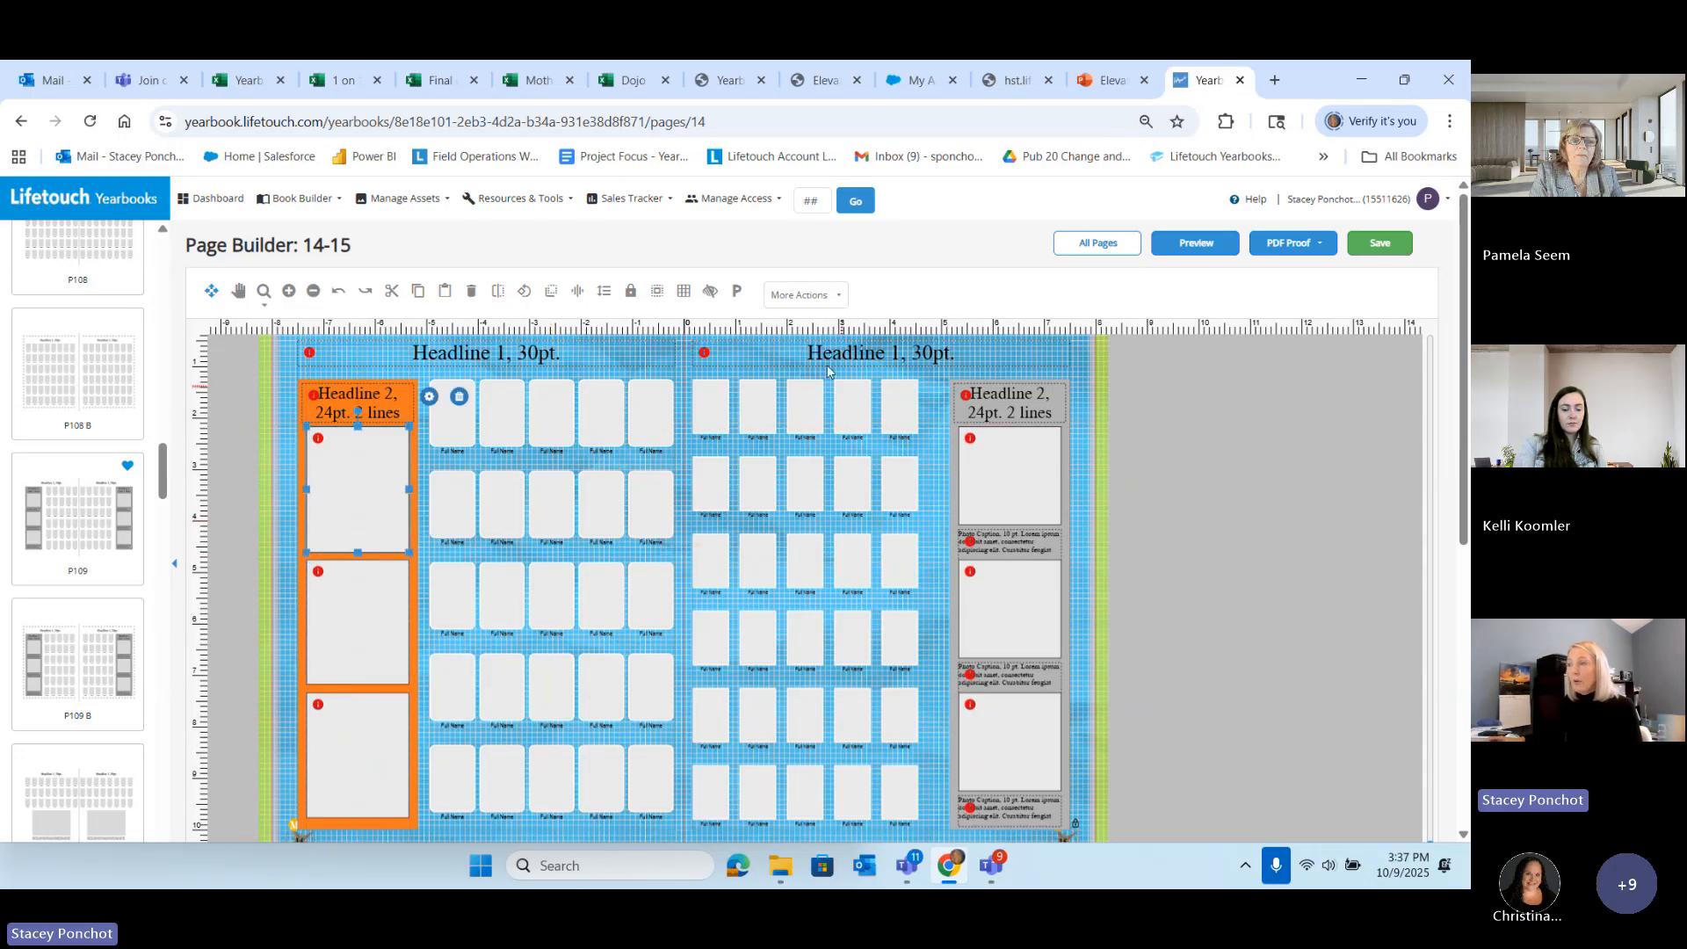
Step: Look over the additional page actions, such as Save as Custom Layout, and the saved Custom Layouts
{"action": "left_click", "coordinate": [840, 298]}
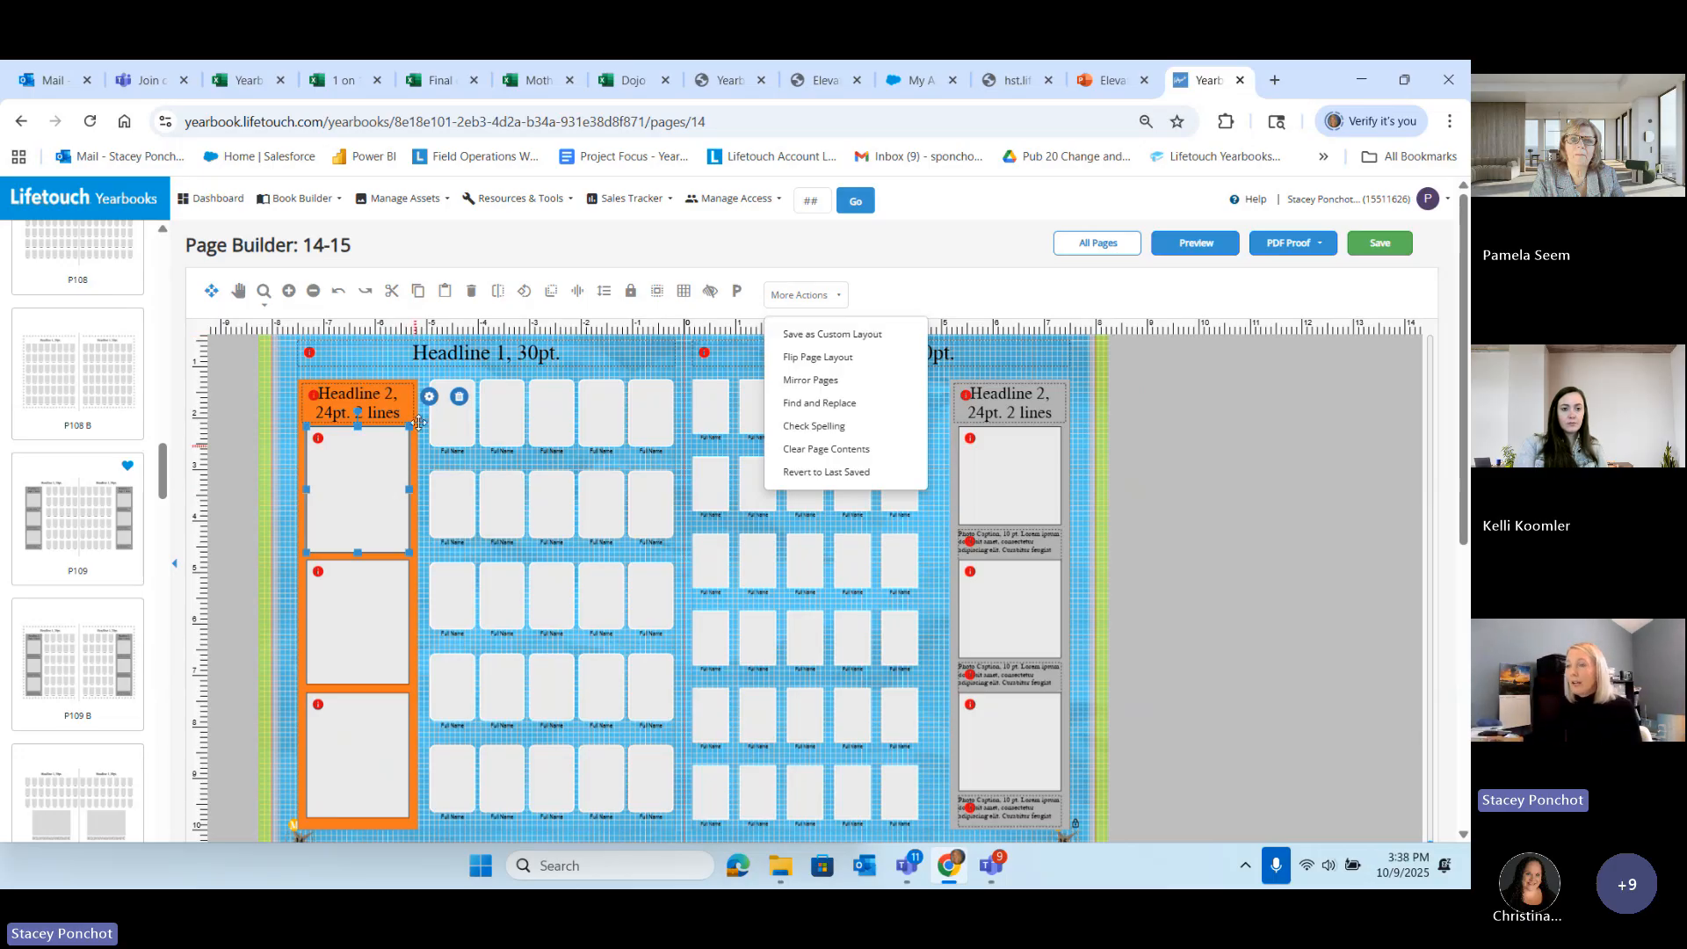
{"action": "scroll", "coordinate": [59, 426], "scroll_direction": "up", "scroll_amount": 5}
{"action": "scroll", "coordinate": [59, 425], "scroll_direction": "up", "scroll_amount": 20}
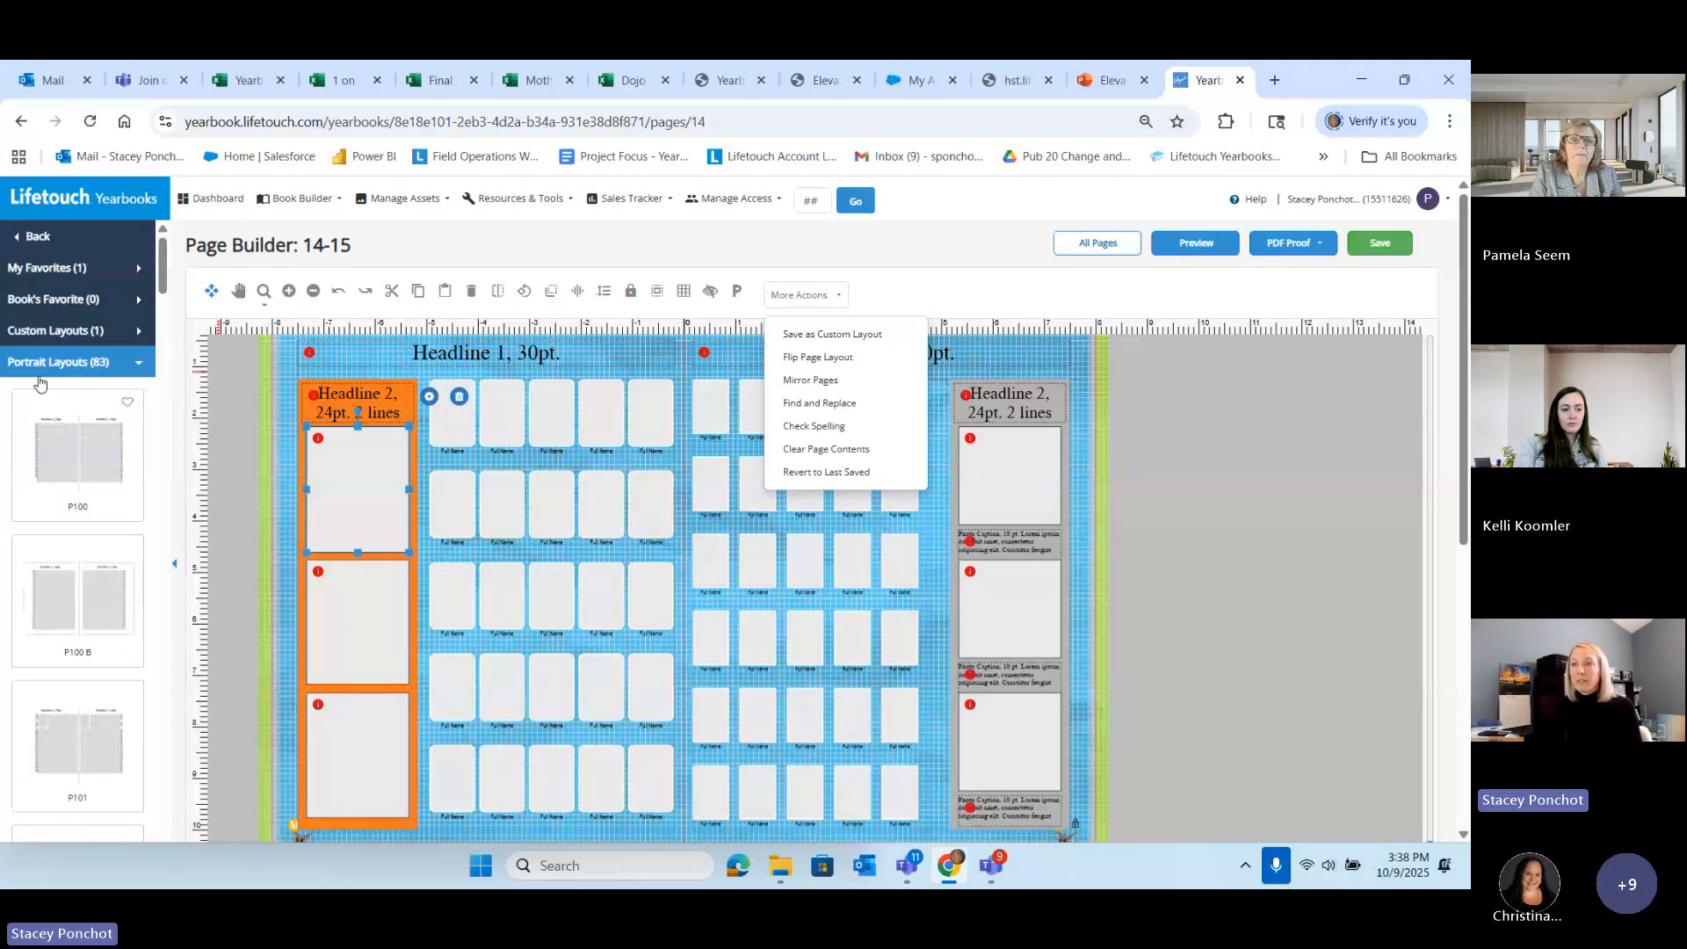
{"action": "left_click", "coordinate": [38, 333]}
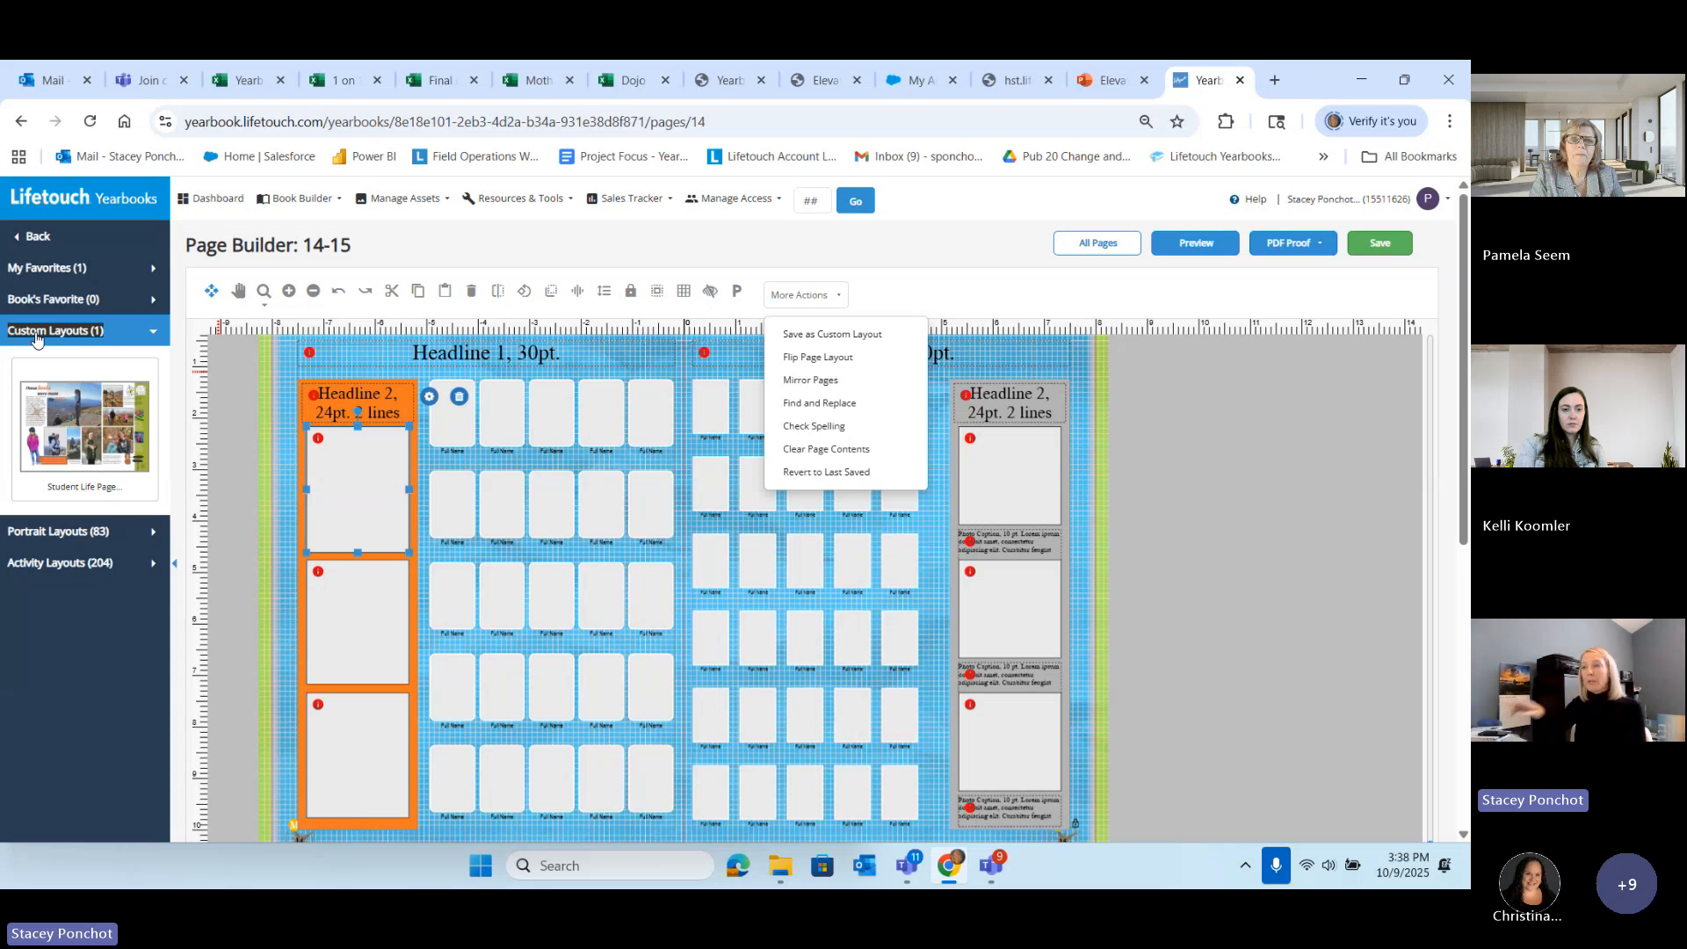
{"action": "left_click", "coordinate": [38, 333]}
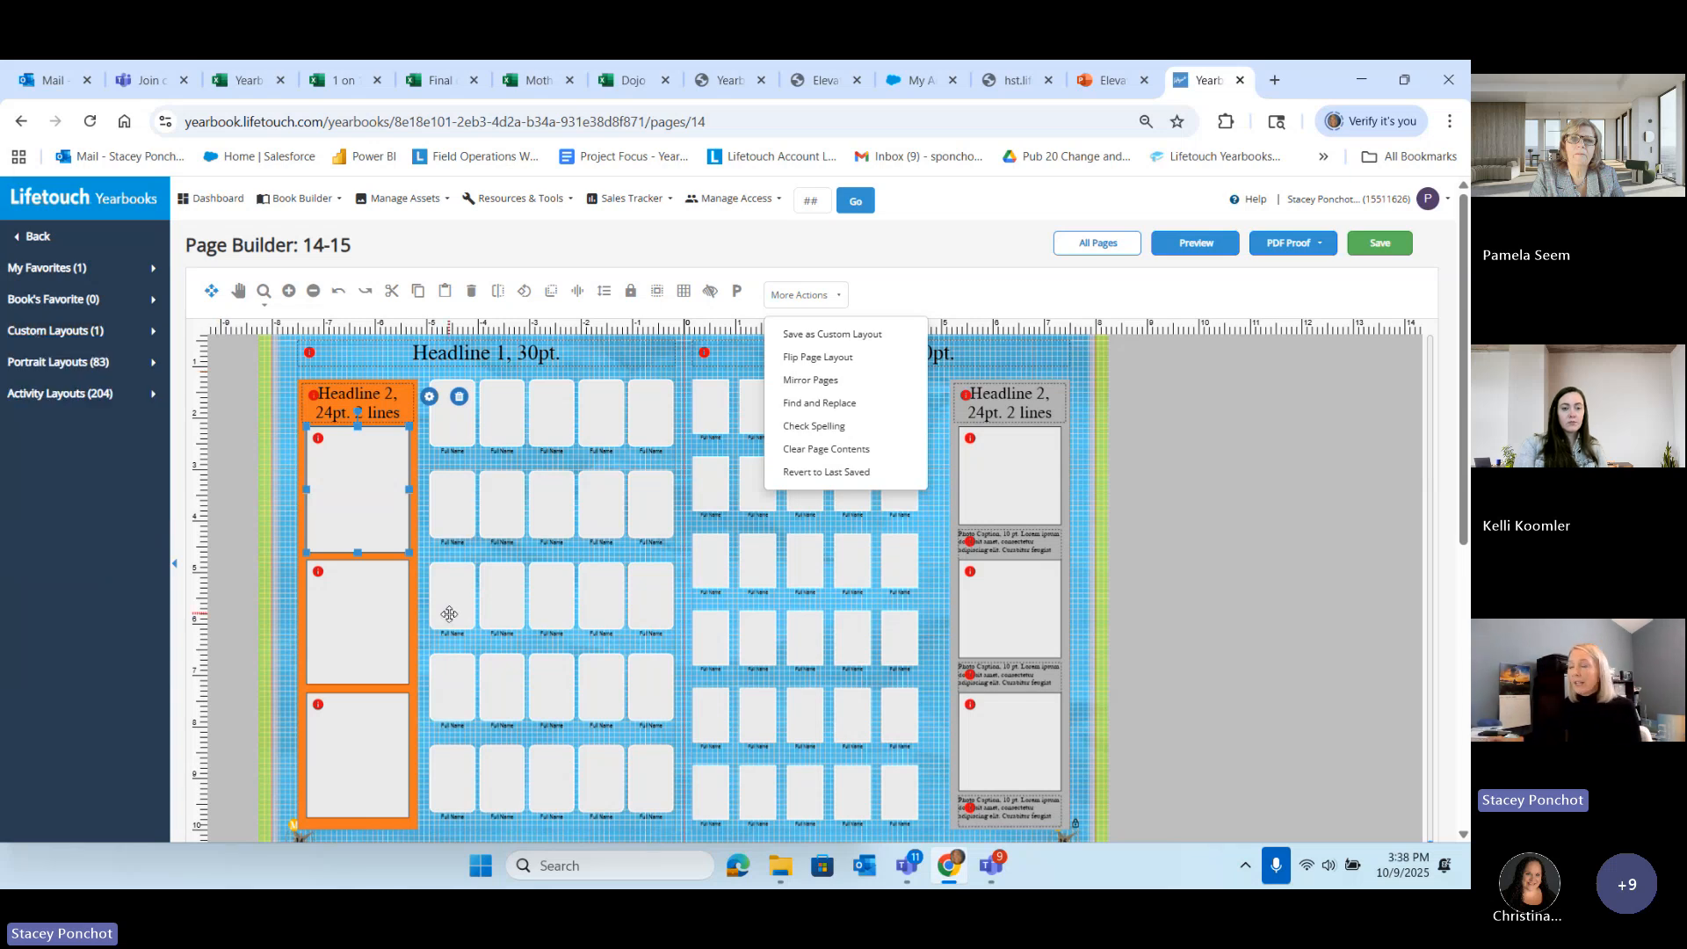
{"action": "left_click", "coordinate": [514, 462]}
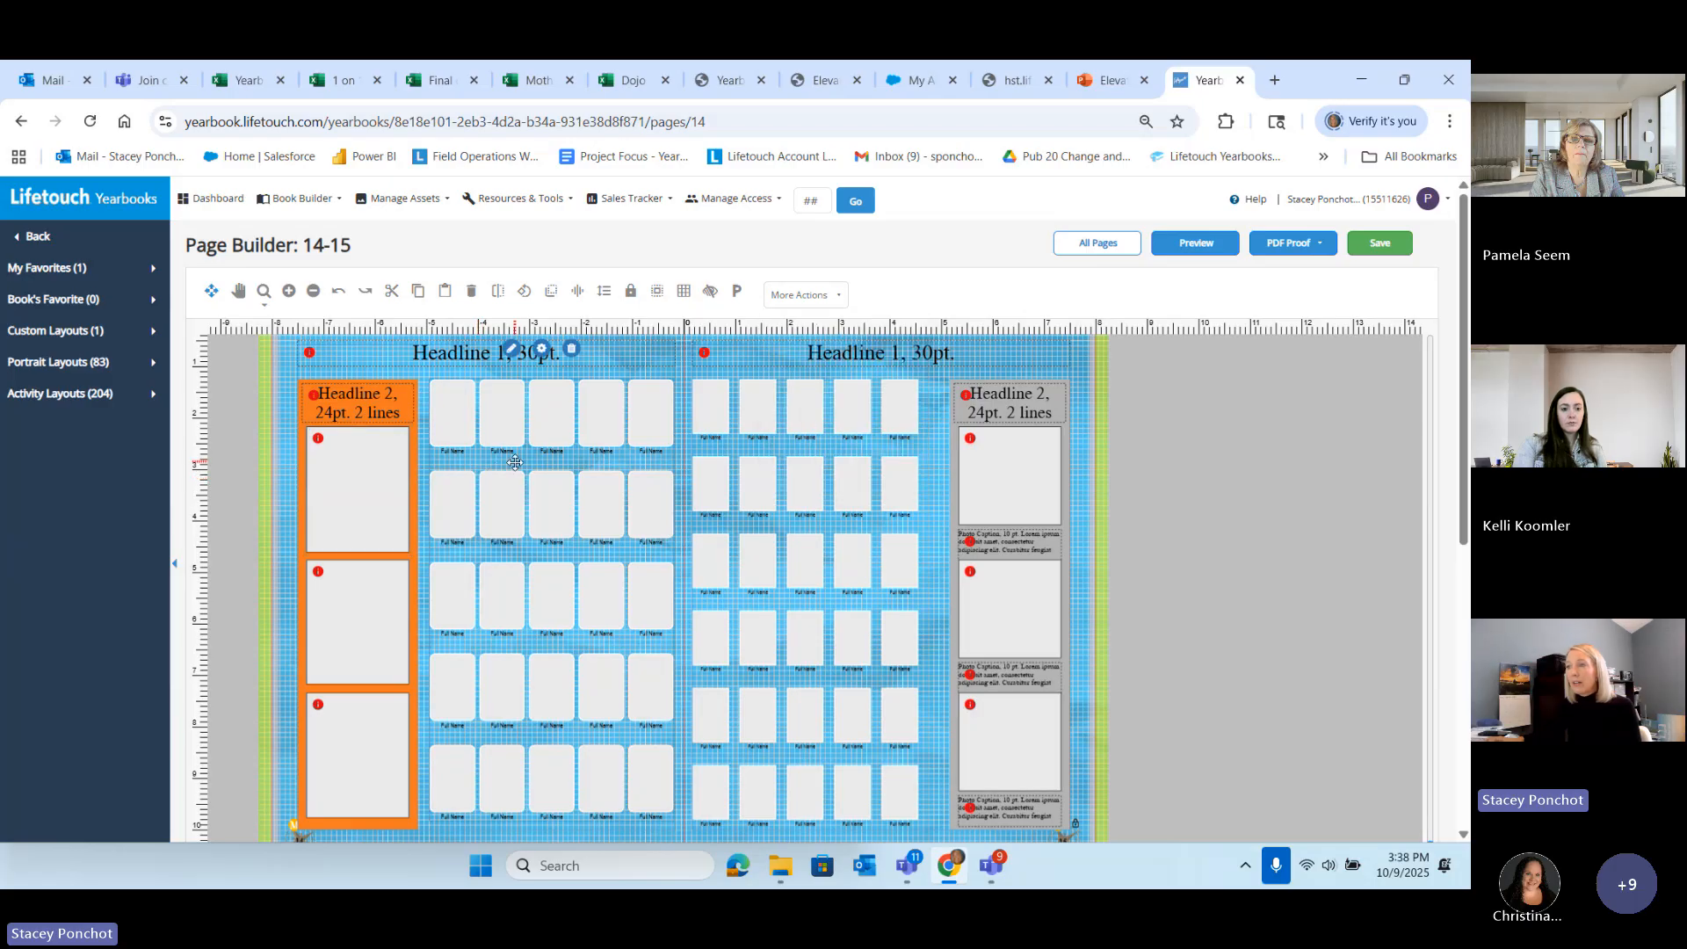
Step: Set the border color of page 14's portrait frames to the orange theme color #f47920
{"action": "left_click", "coordinate": [542, 349]}
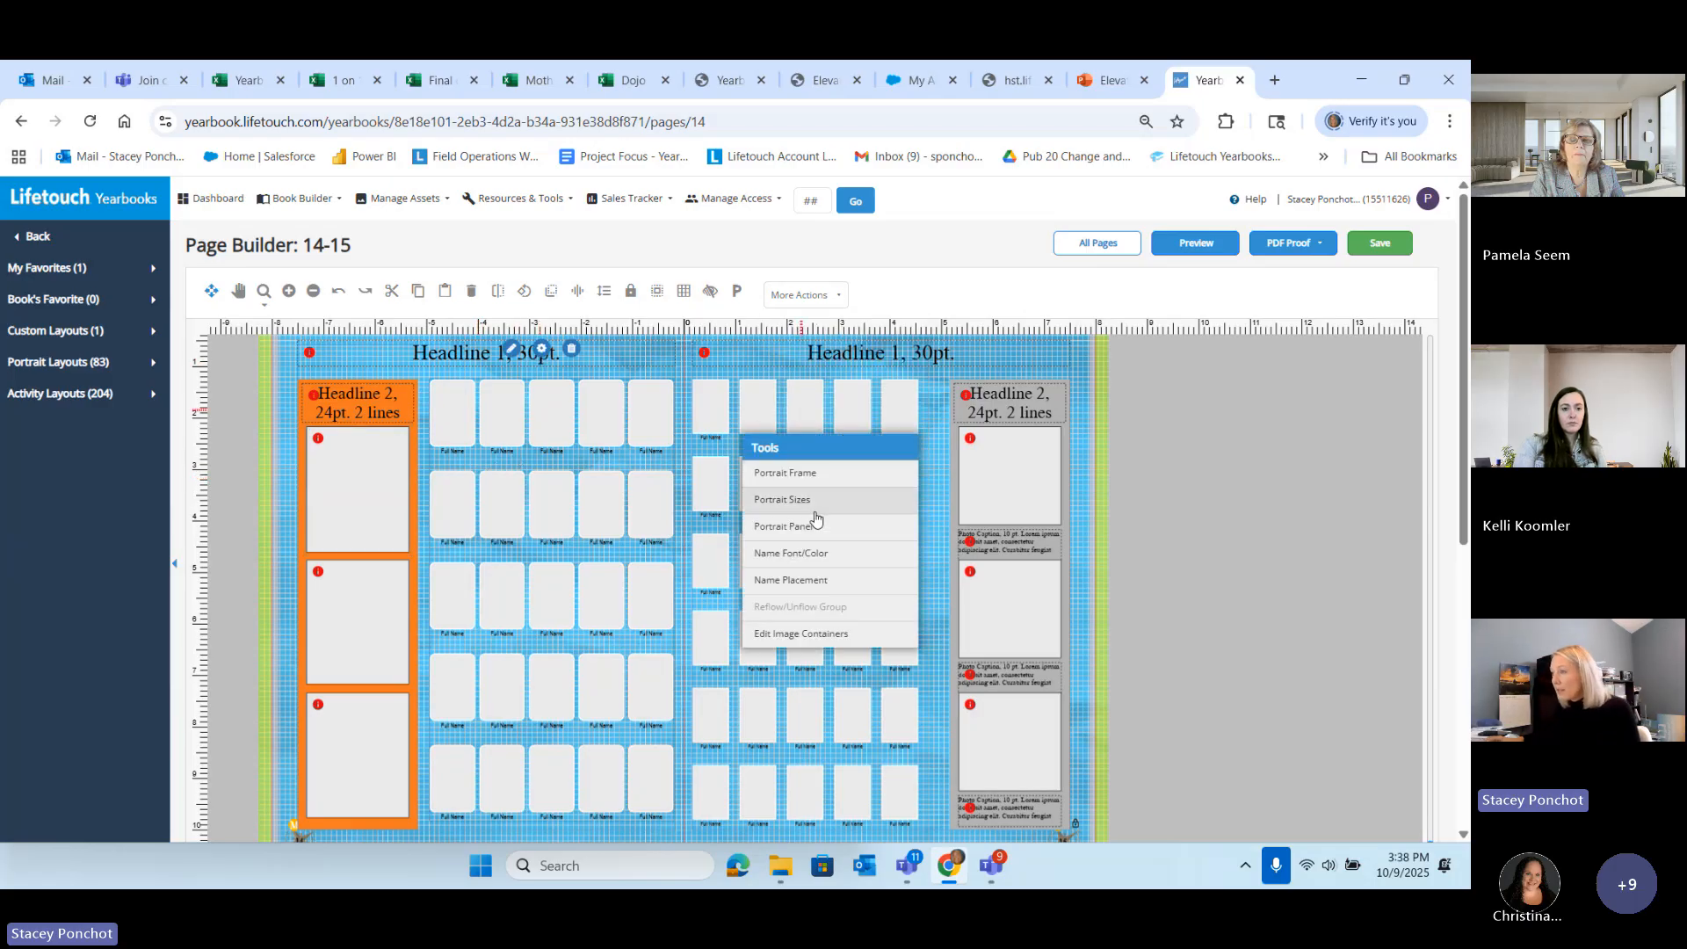
{"action": "left_click", "coordinate": [779, 525]}
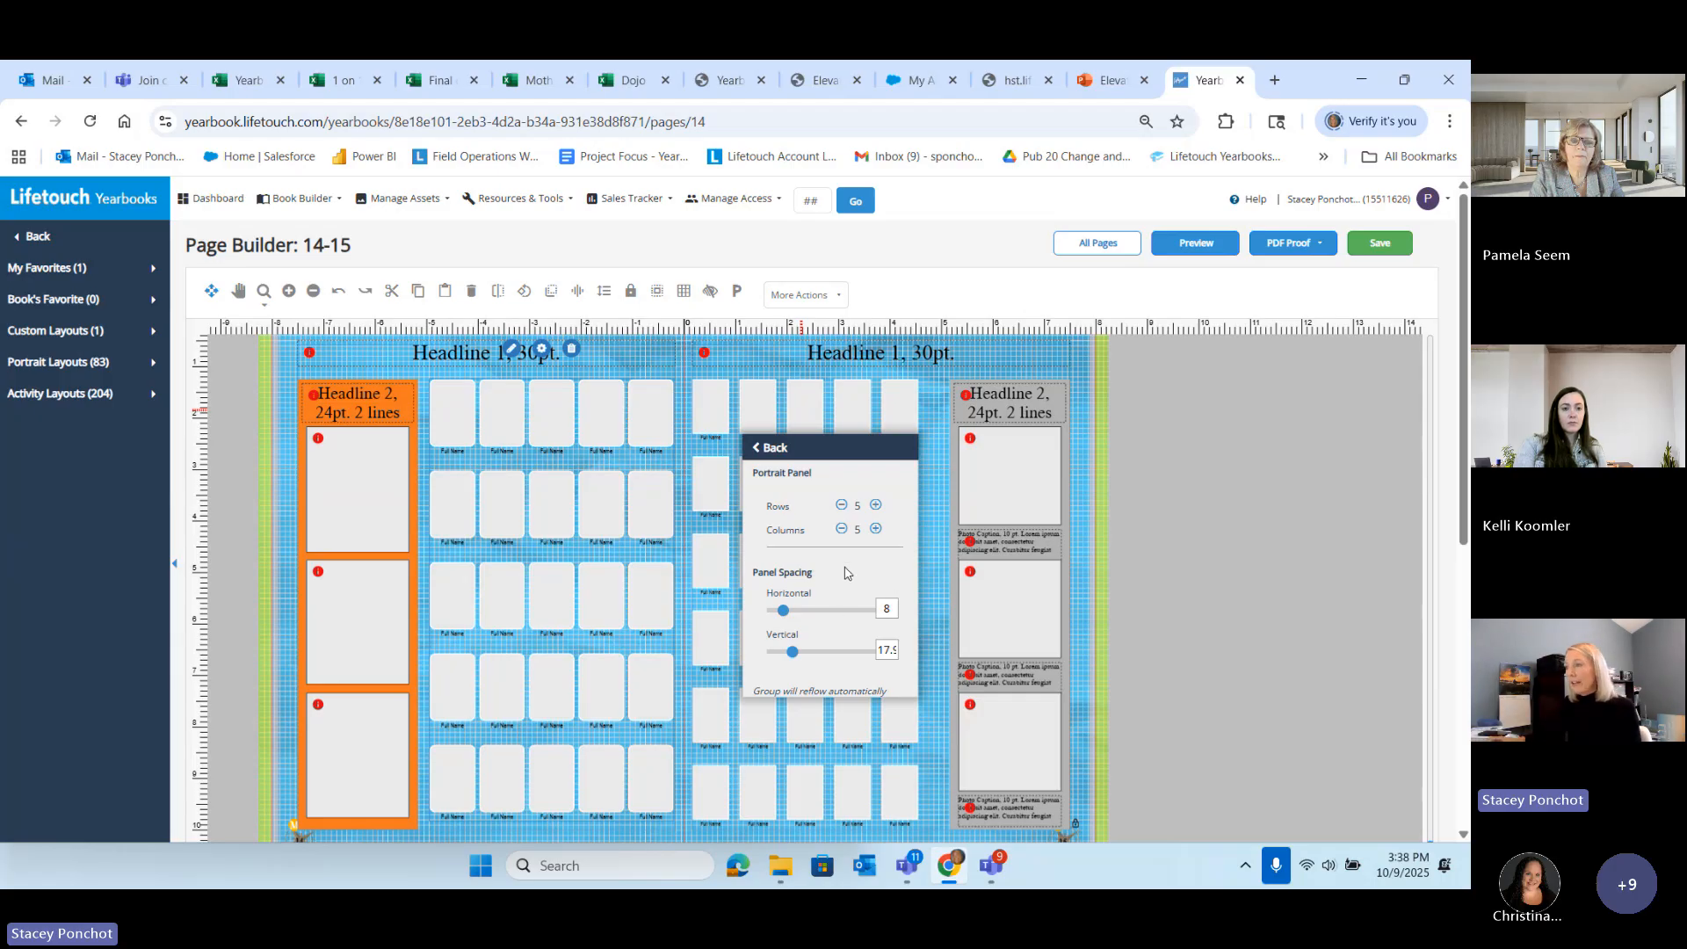
{"action": "left_click", "coordinate": [763, 445]}
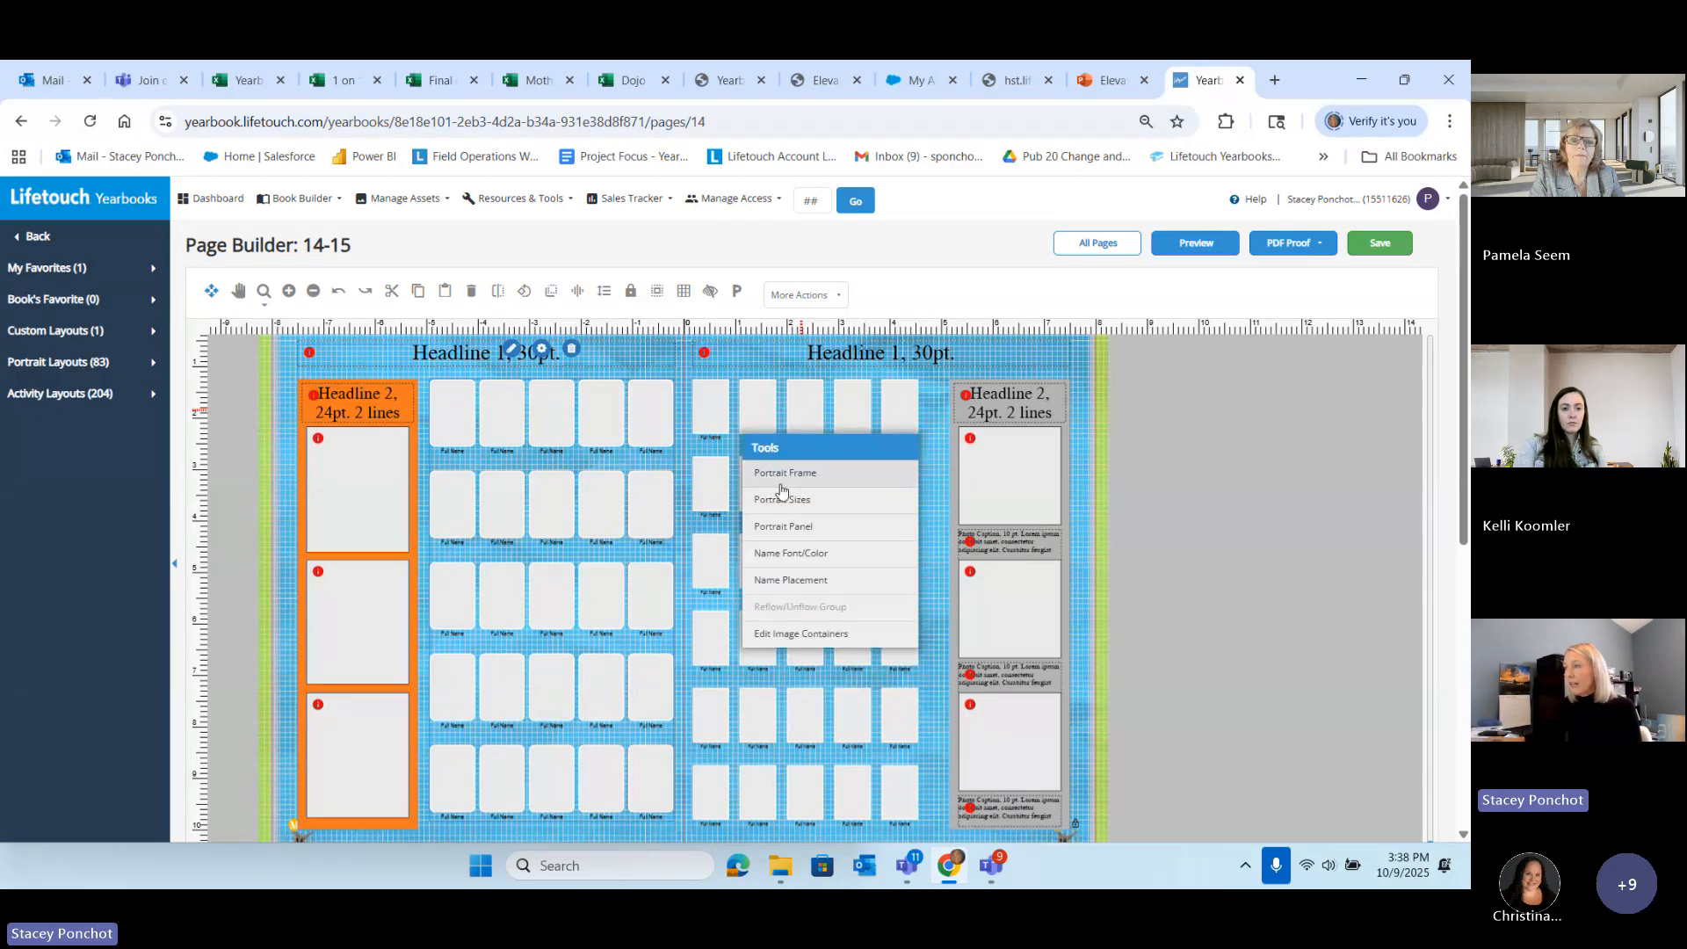
{"action": "left_click", "coordinate": [778, 476]}
{"action": "scroll", "coordinate": [782, 527], "scroll_direction": "down", "scroll_amount": 3}
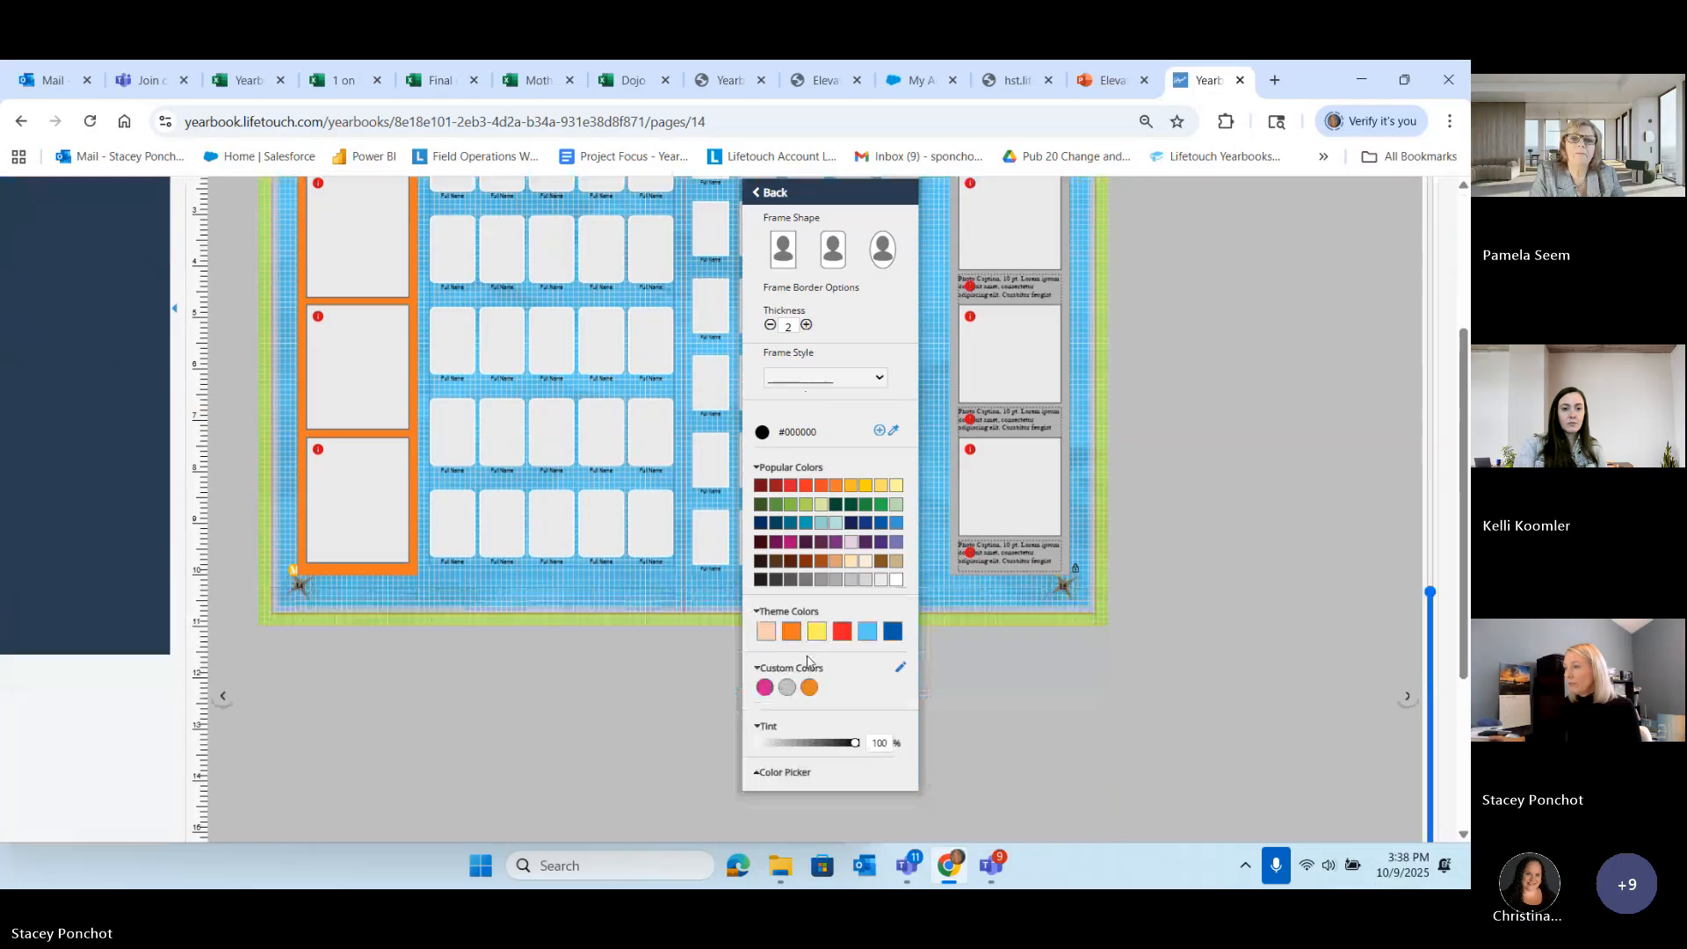
{"action": "left_click", "coordinate": [790, 630]}
{"action": "scroll", "coordinate": [791, 625], "scroll_direction": "up", "scroll_amount": 3}
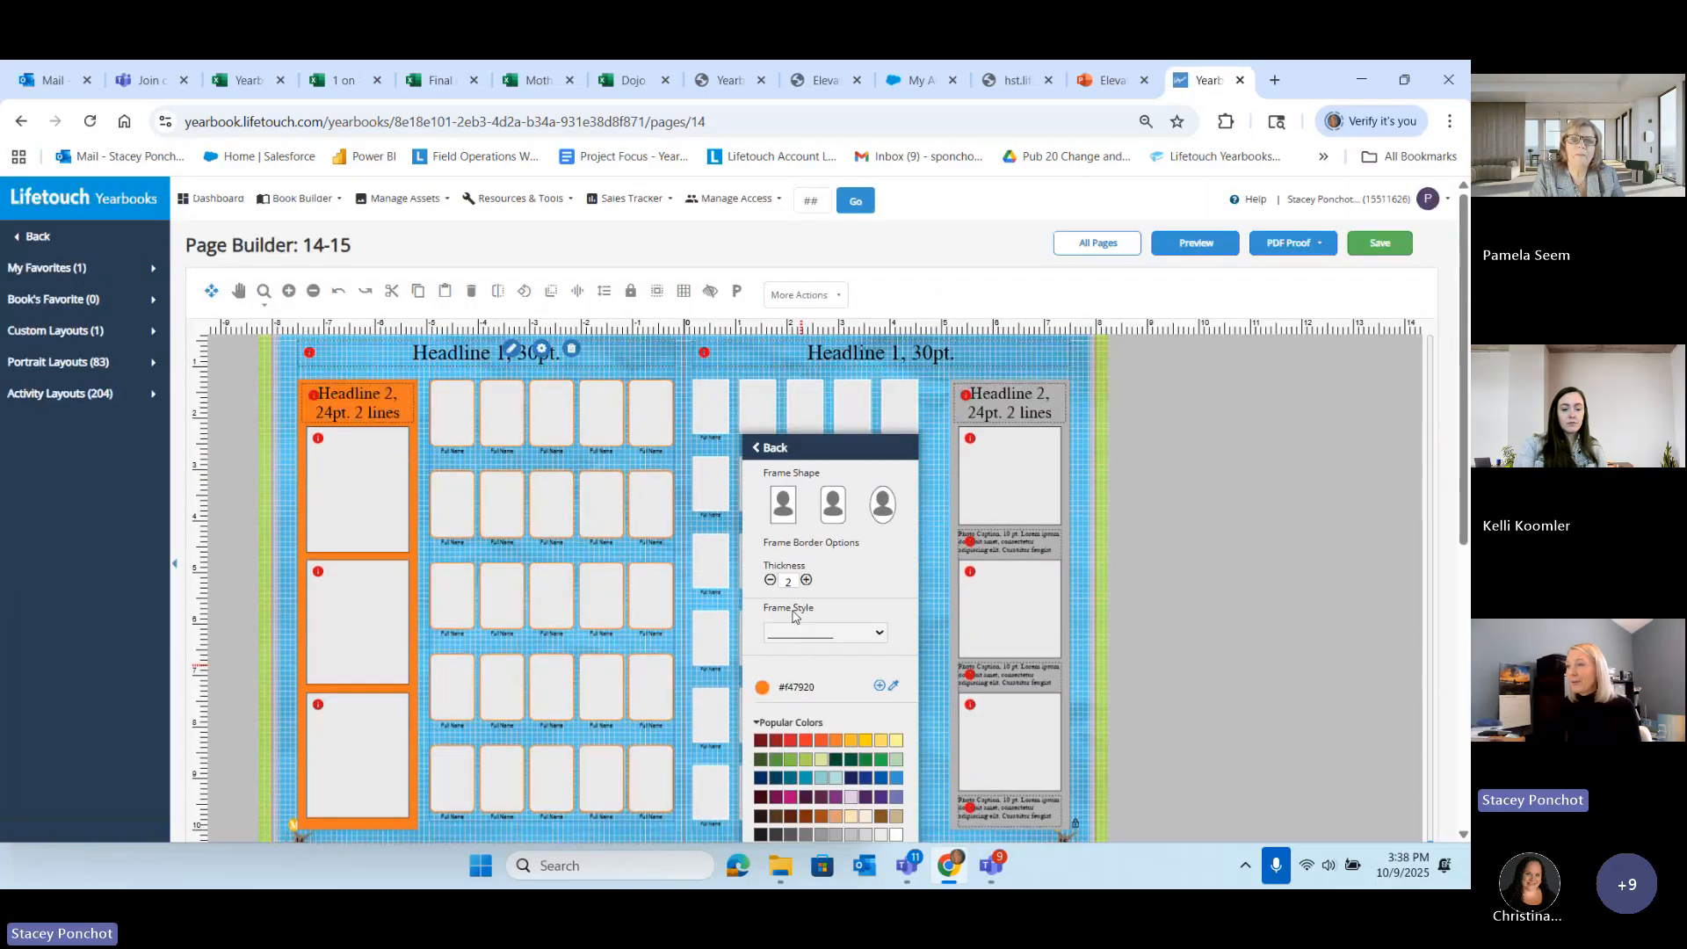
{"action": "left_click", "coordinate": [778, 452]}
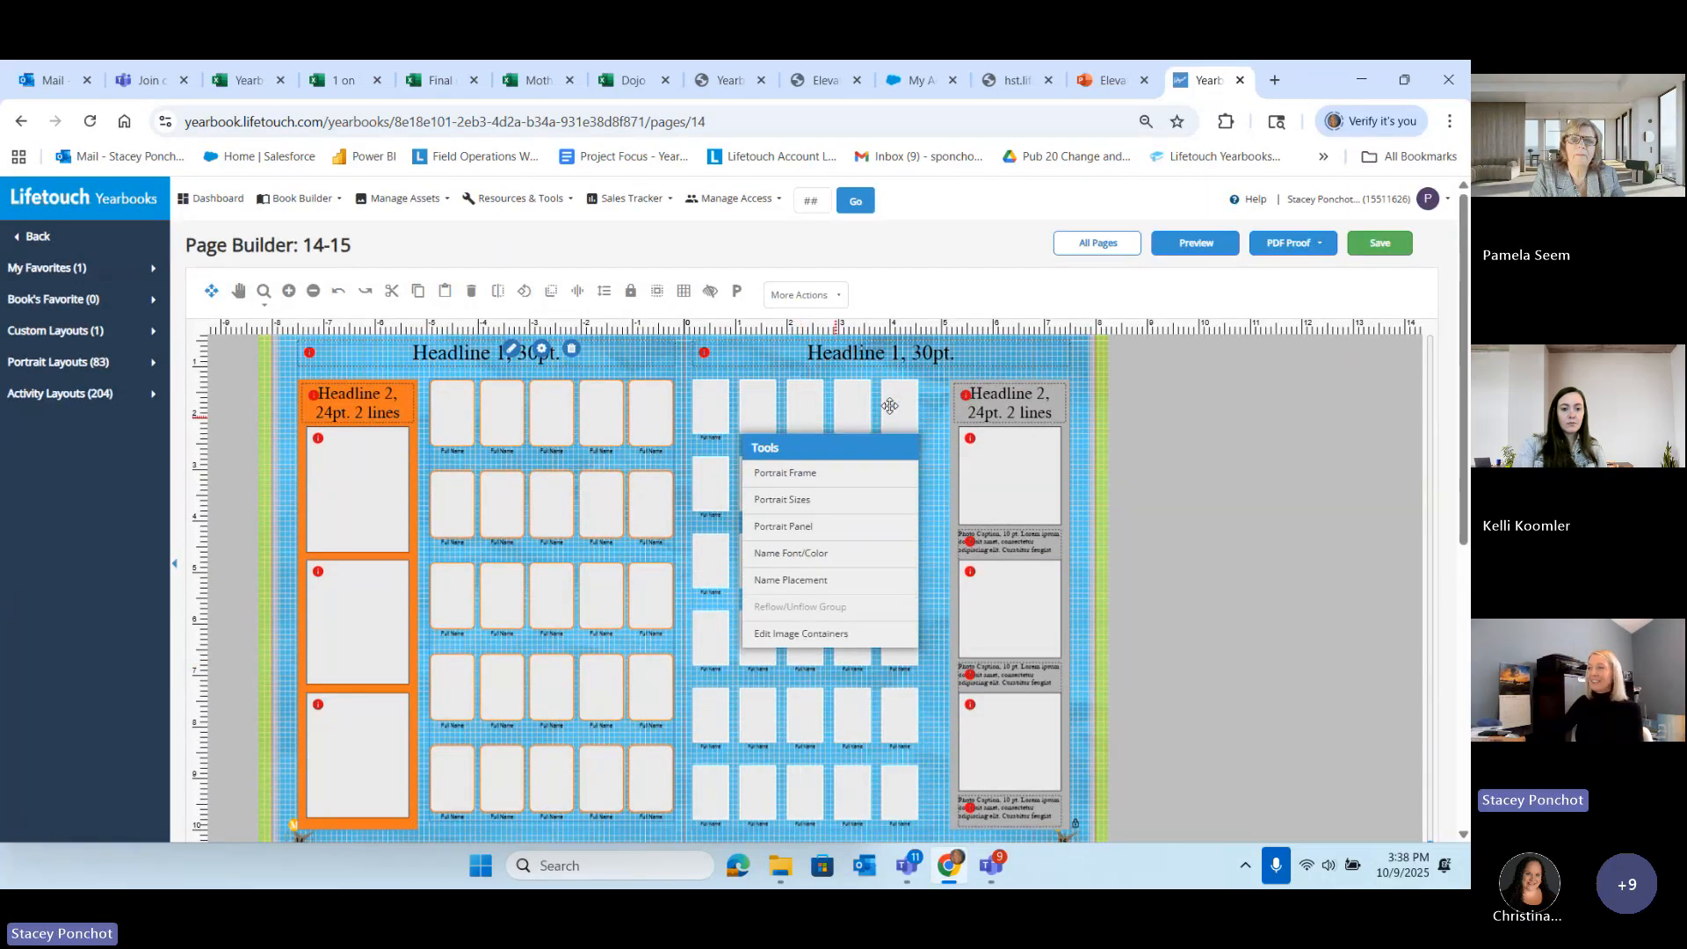
{"action": "left_click", "coordinate": [932, 450]}
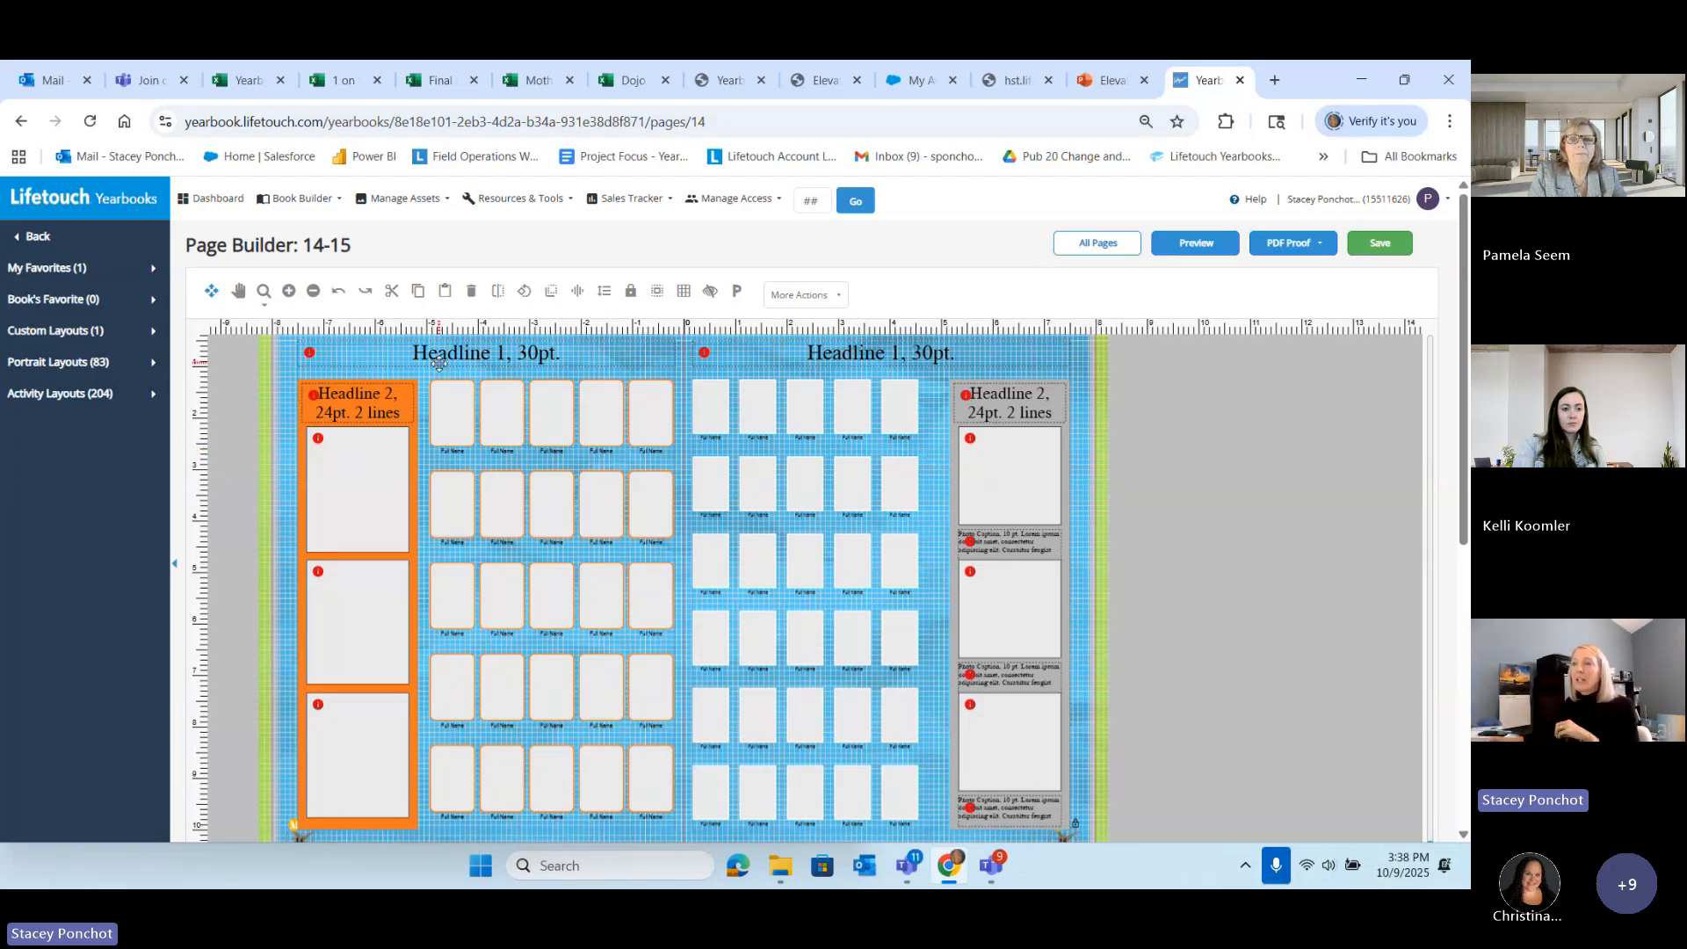
Step: Flow the teacher group with 23 student portraits into page 14's portrait panel
{"action": "left_click", "coordinate": [26, 237]}
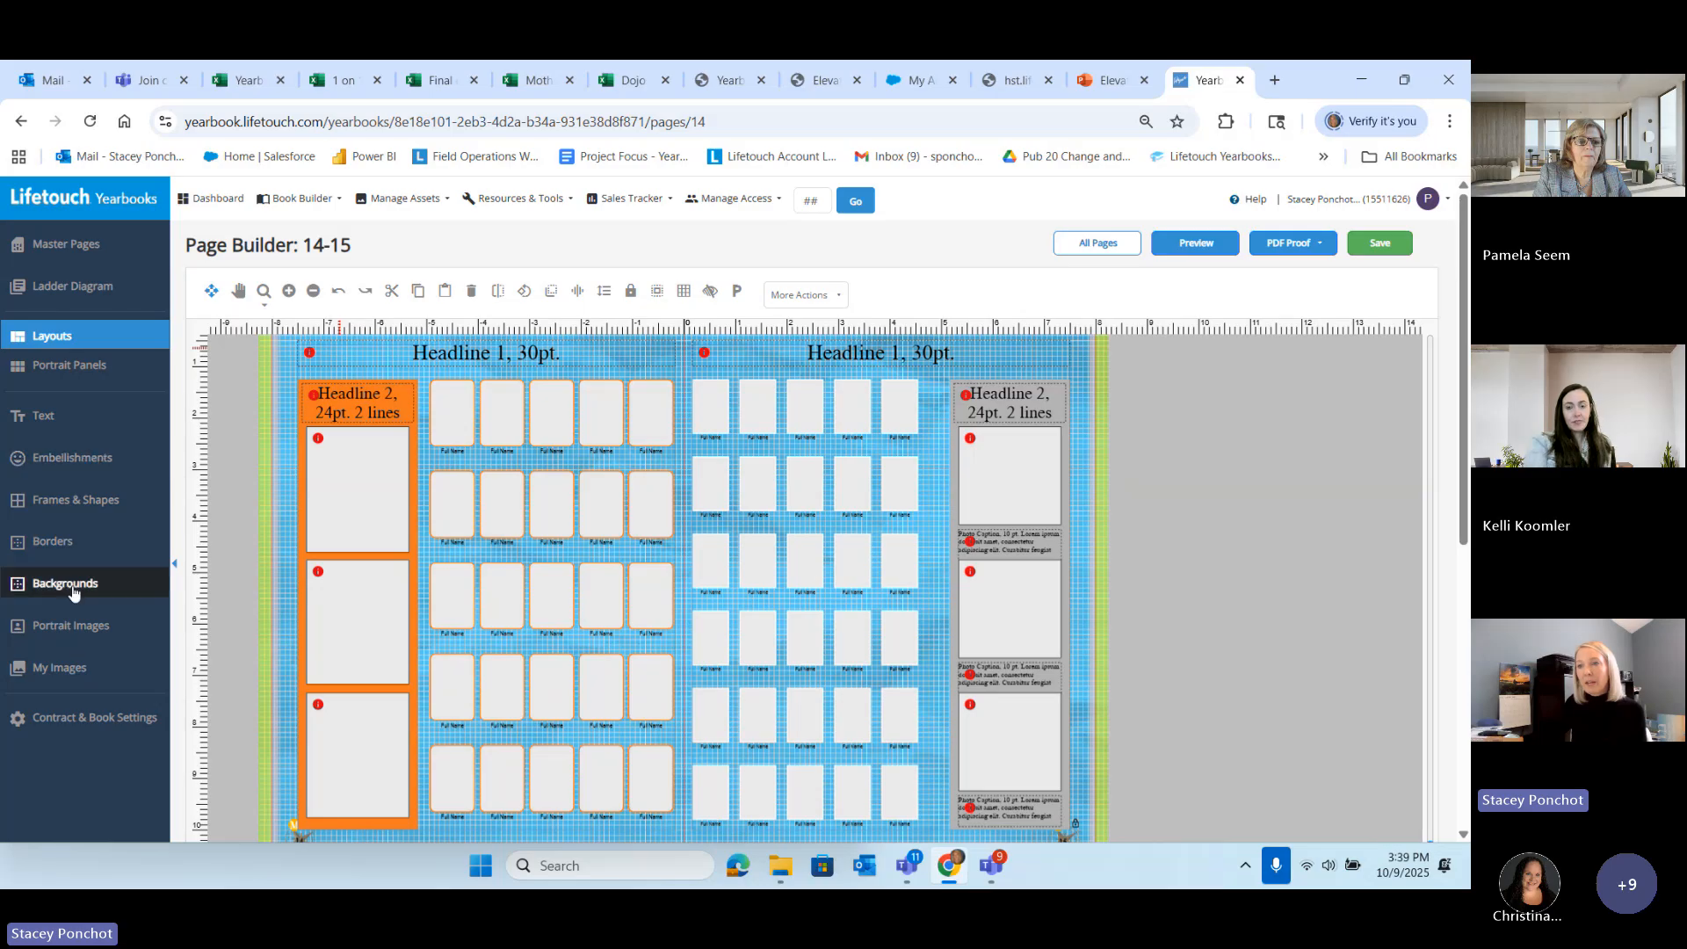
{"action": "left_click", "coordinate": [67, 629]}
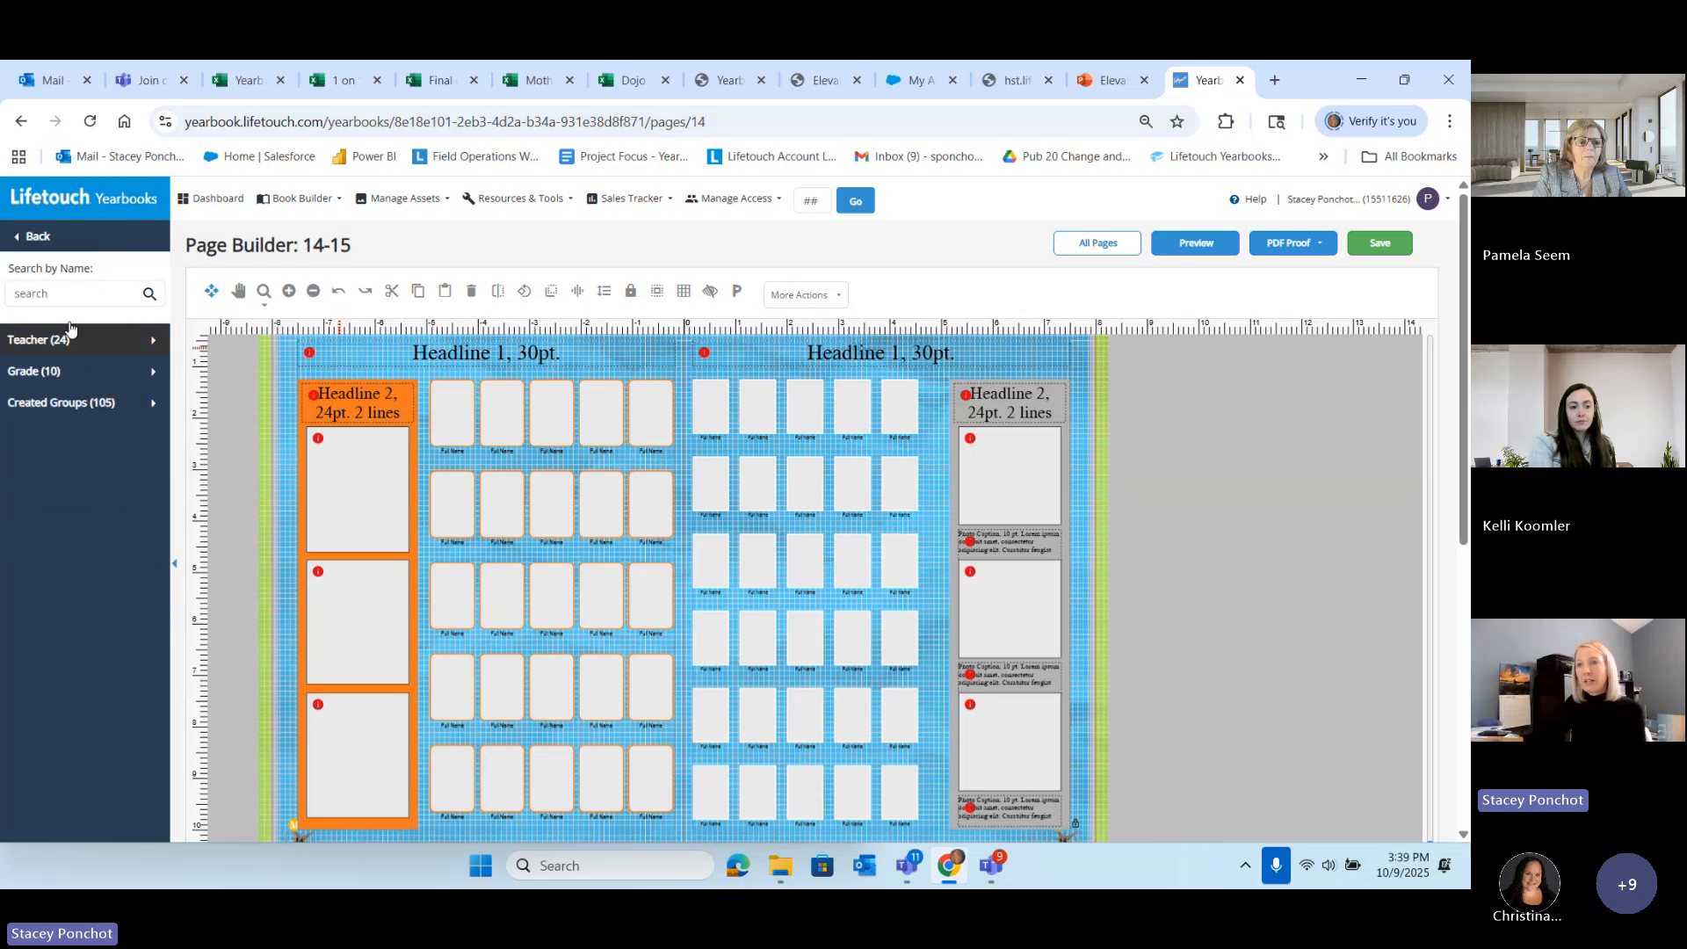
{"action": "left_click", "coordinate": [39, 236]}
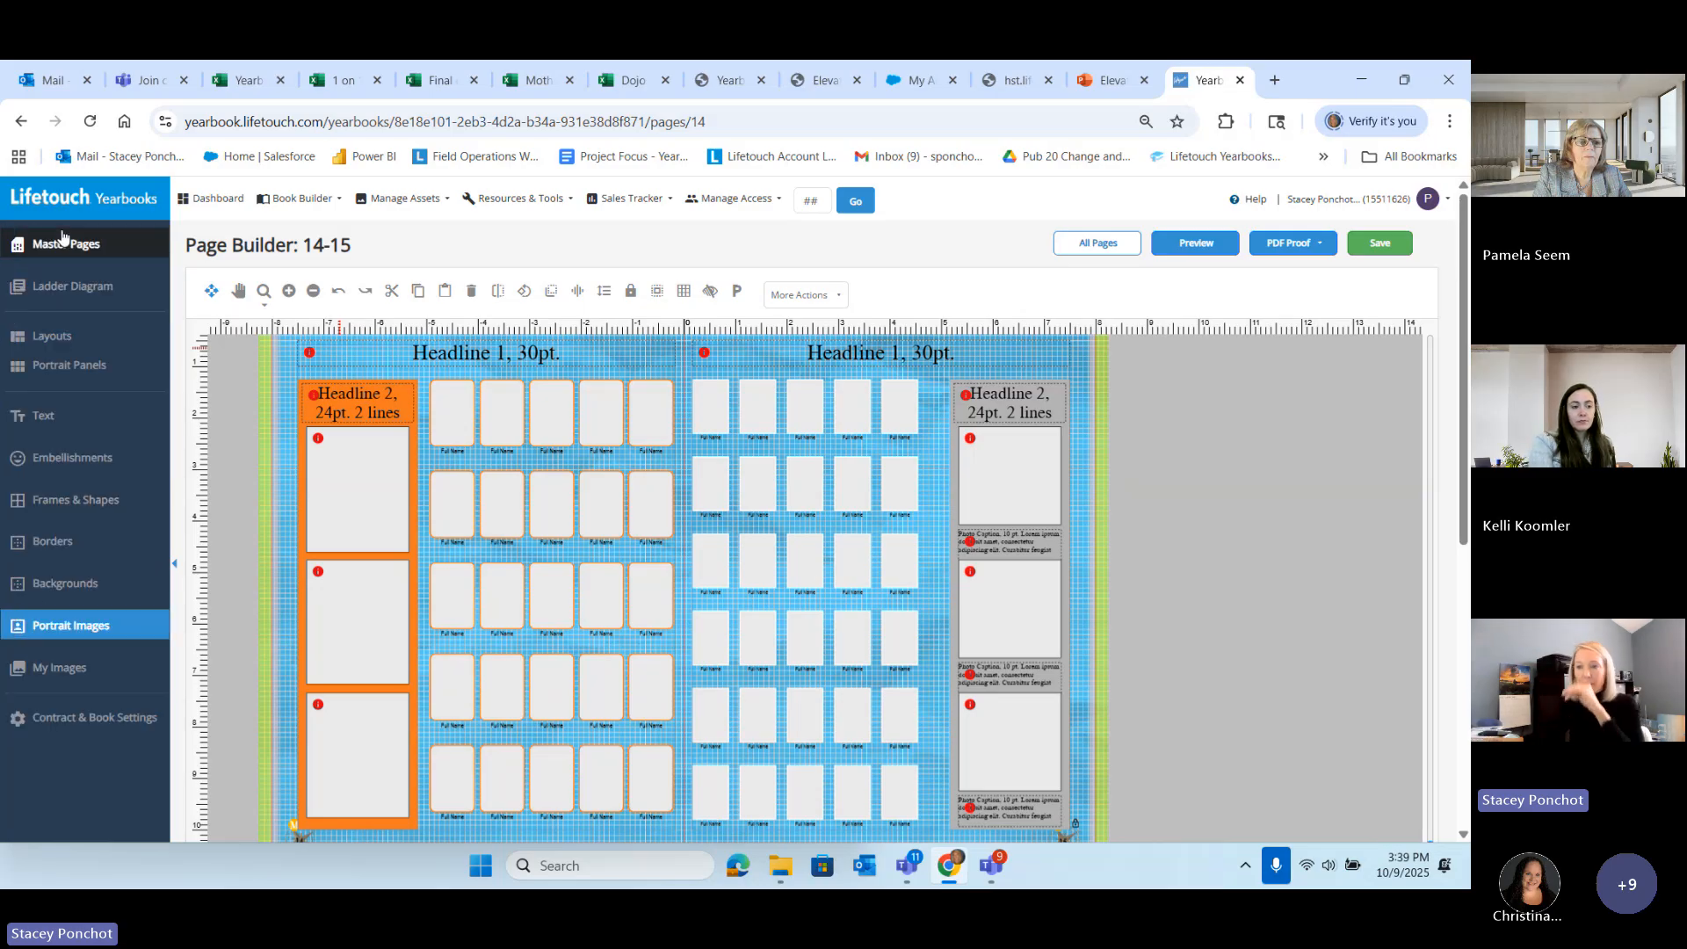
{"action": "left_click", "coordinate": [28, 624]}
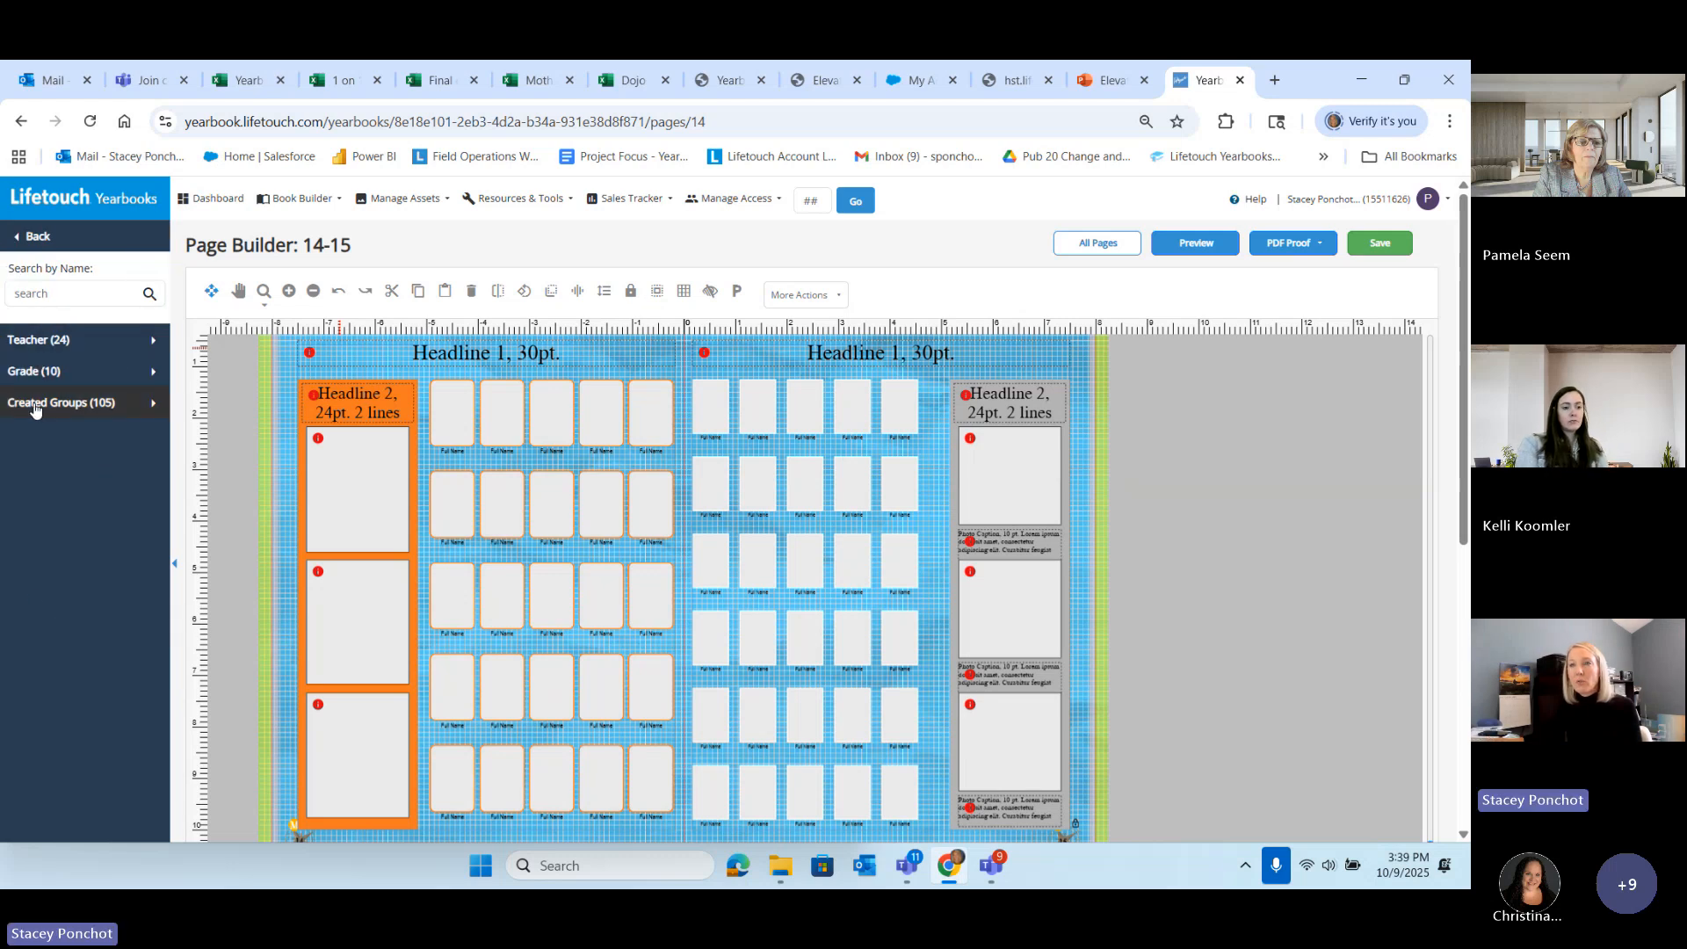
{"action": "left_click", "coordinate": [23, 341]}
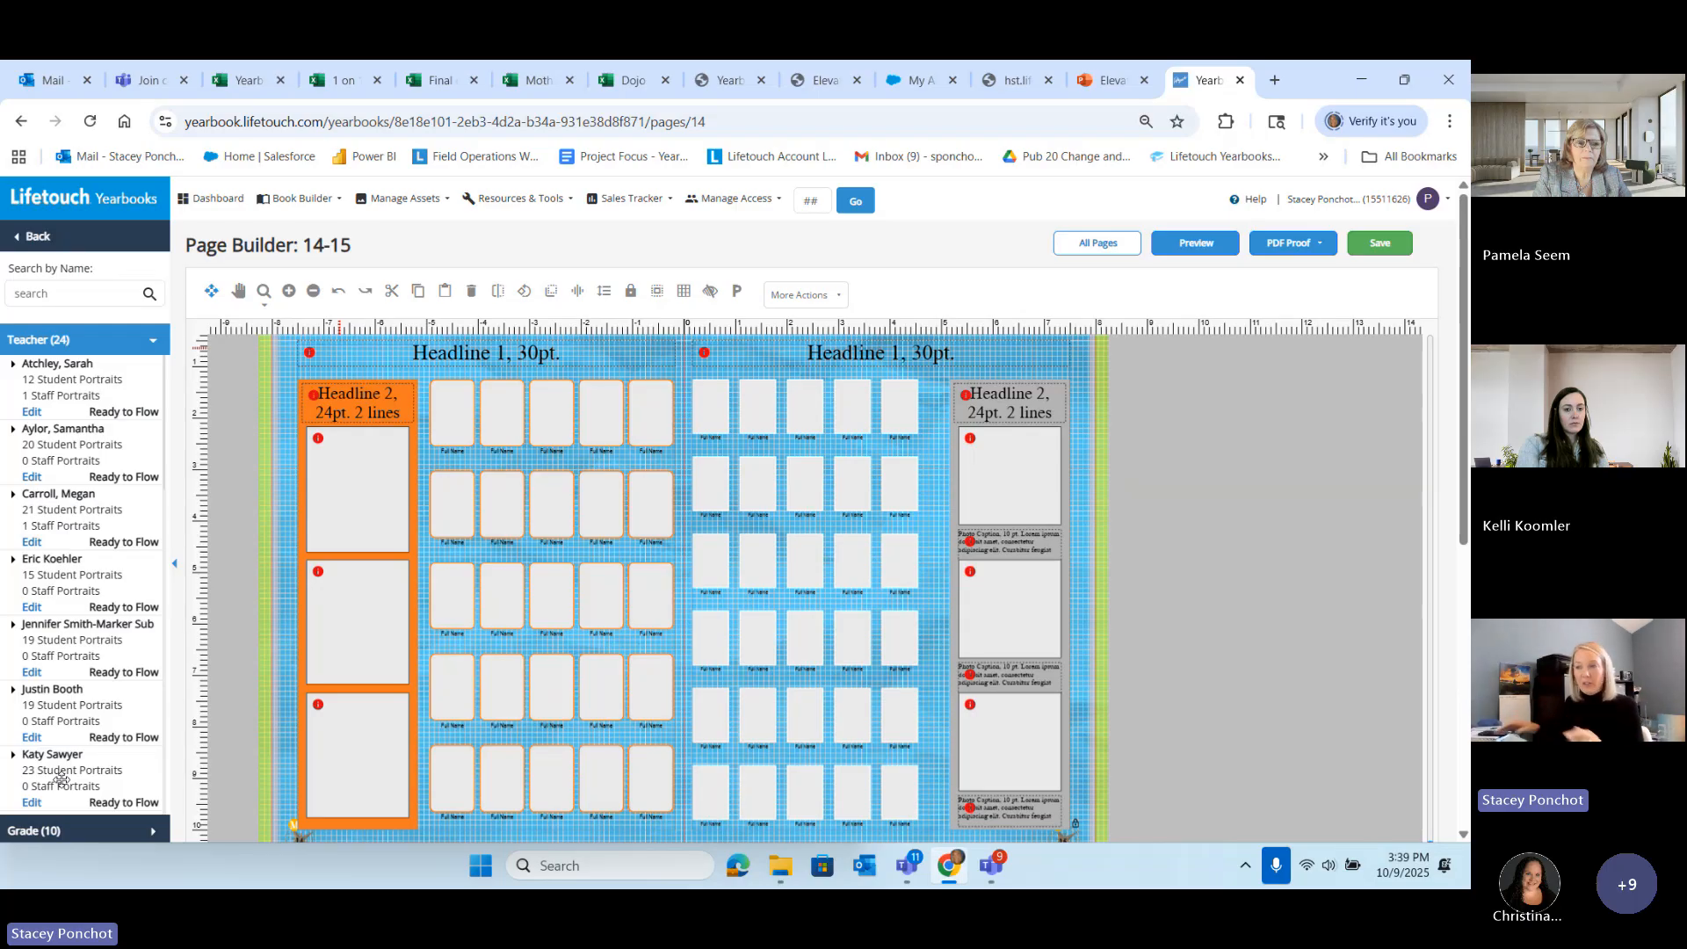
{"action": "left_click_drag", "start_coordinate": [61, 778], "coordinate": [509, 497]}
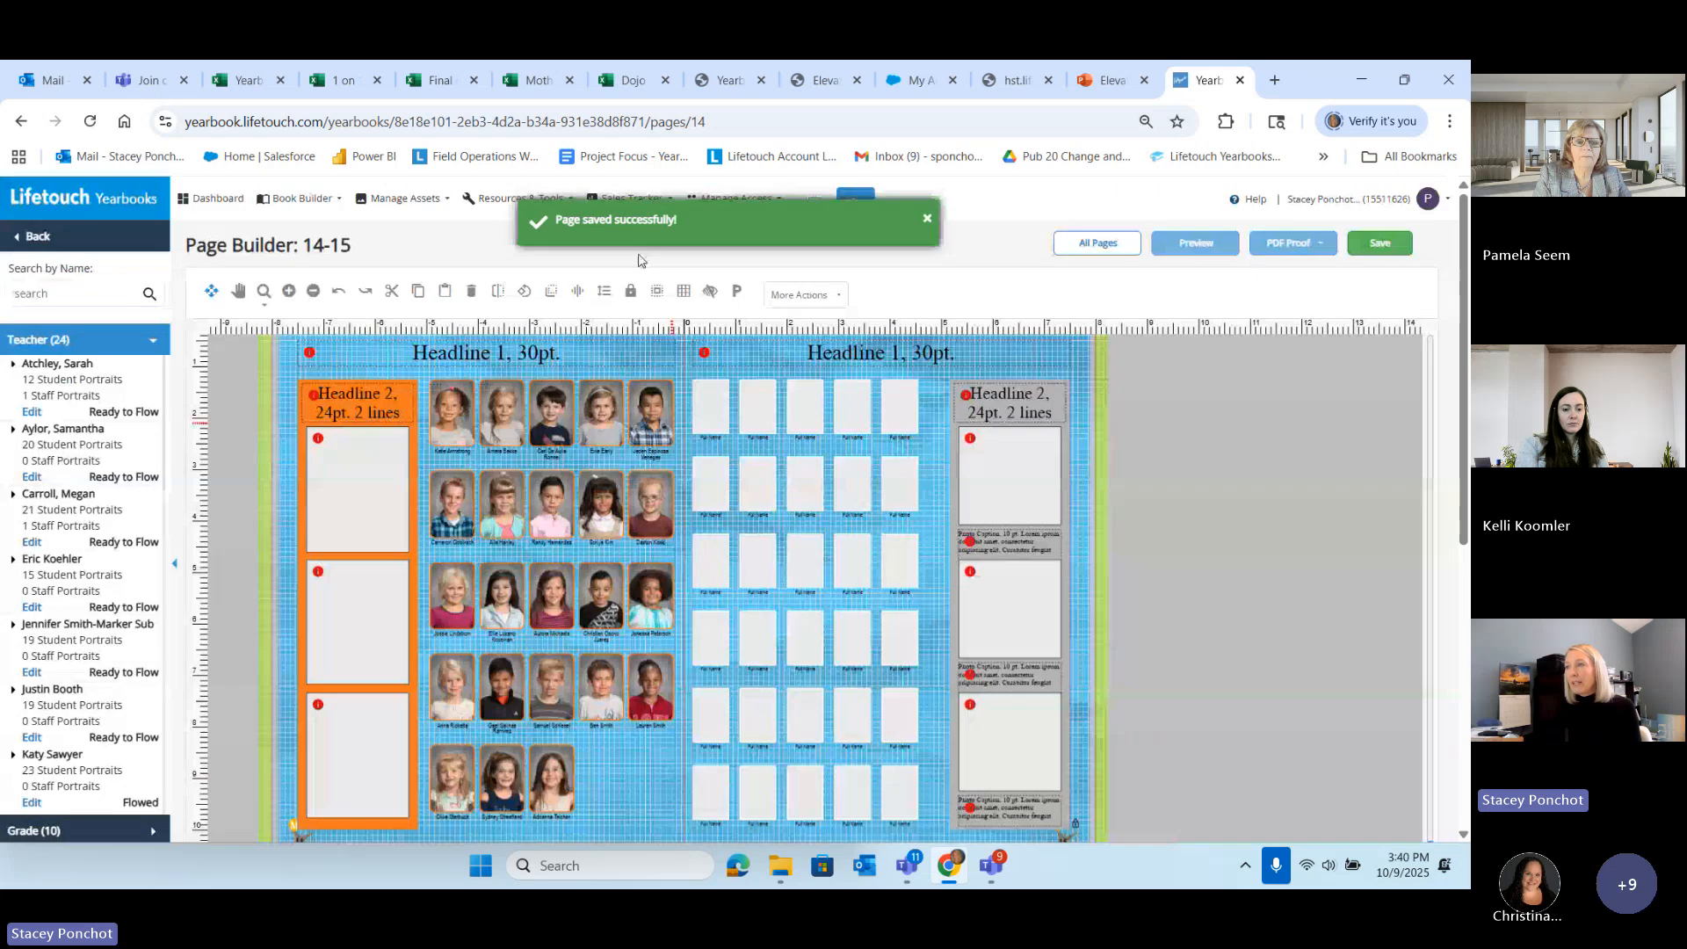
Step: Hide the grid on the page 14-15 spread
{"action": "left_click", "coordinate": [684, 293]}
{"action": "left_click", "coordinate": [690, 411]}
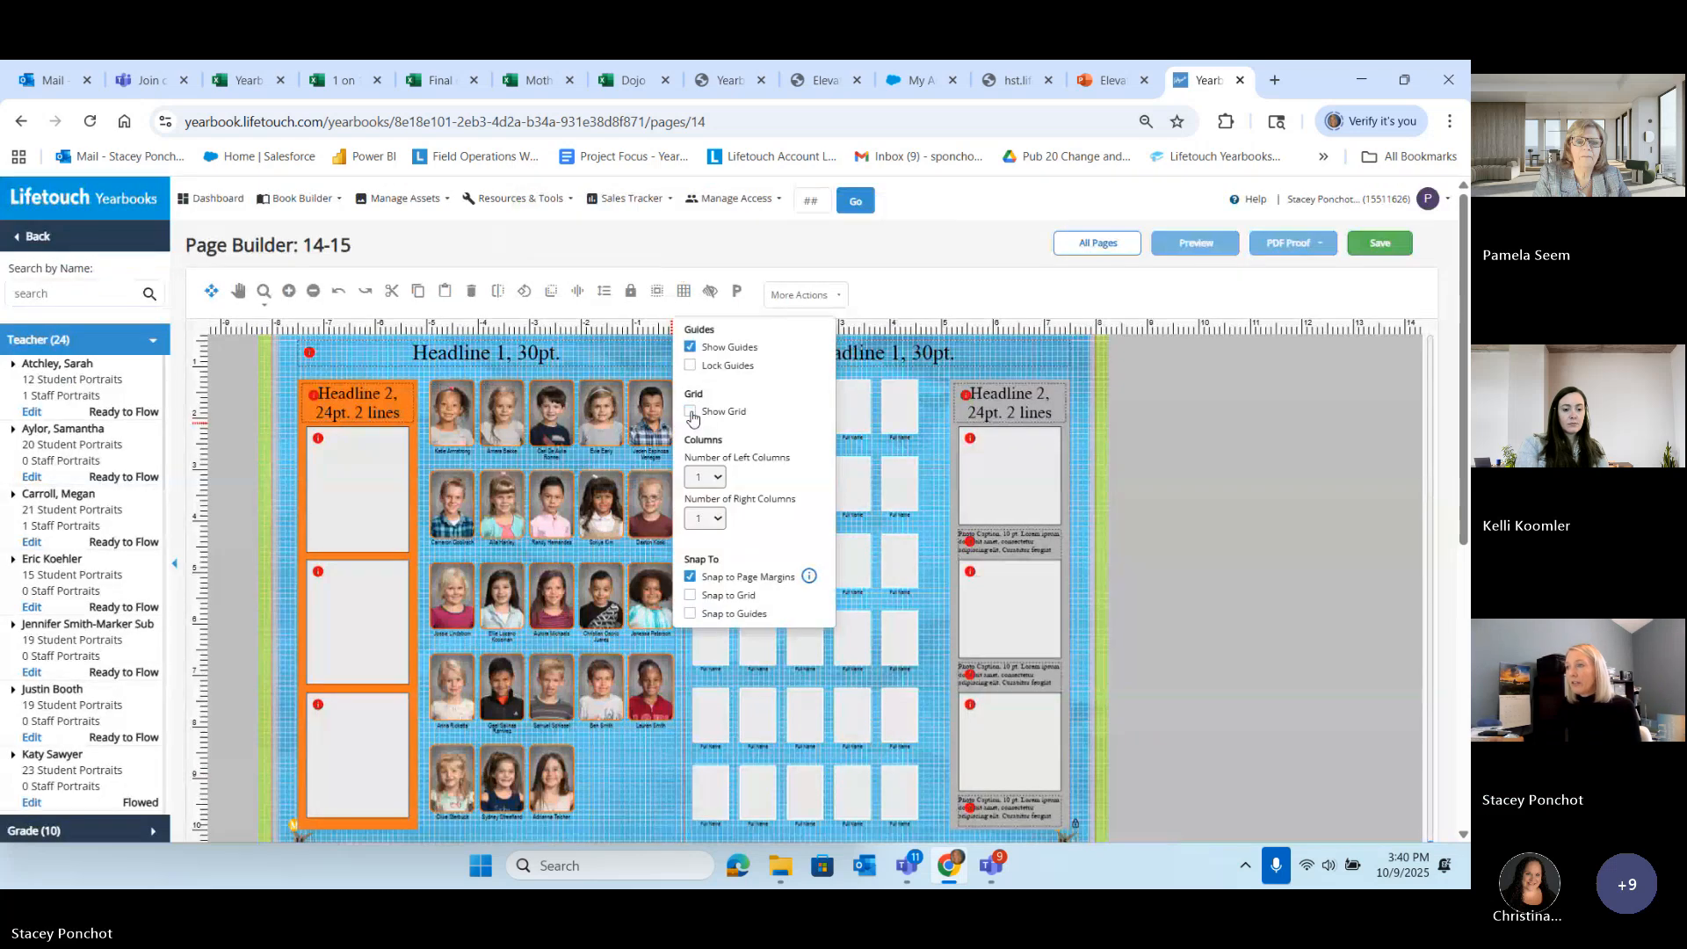
{"action": "left_click", "coordinate": [1077, 497]}
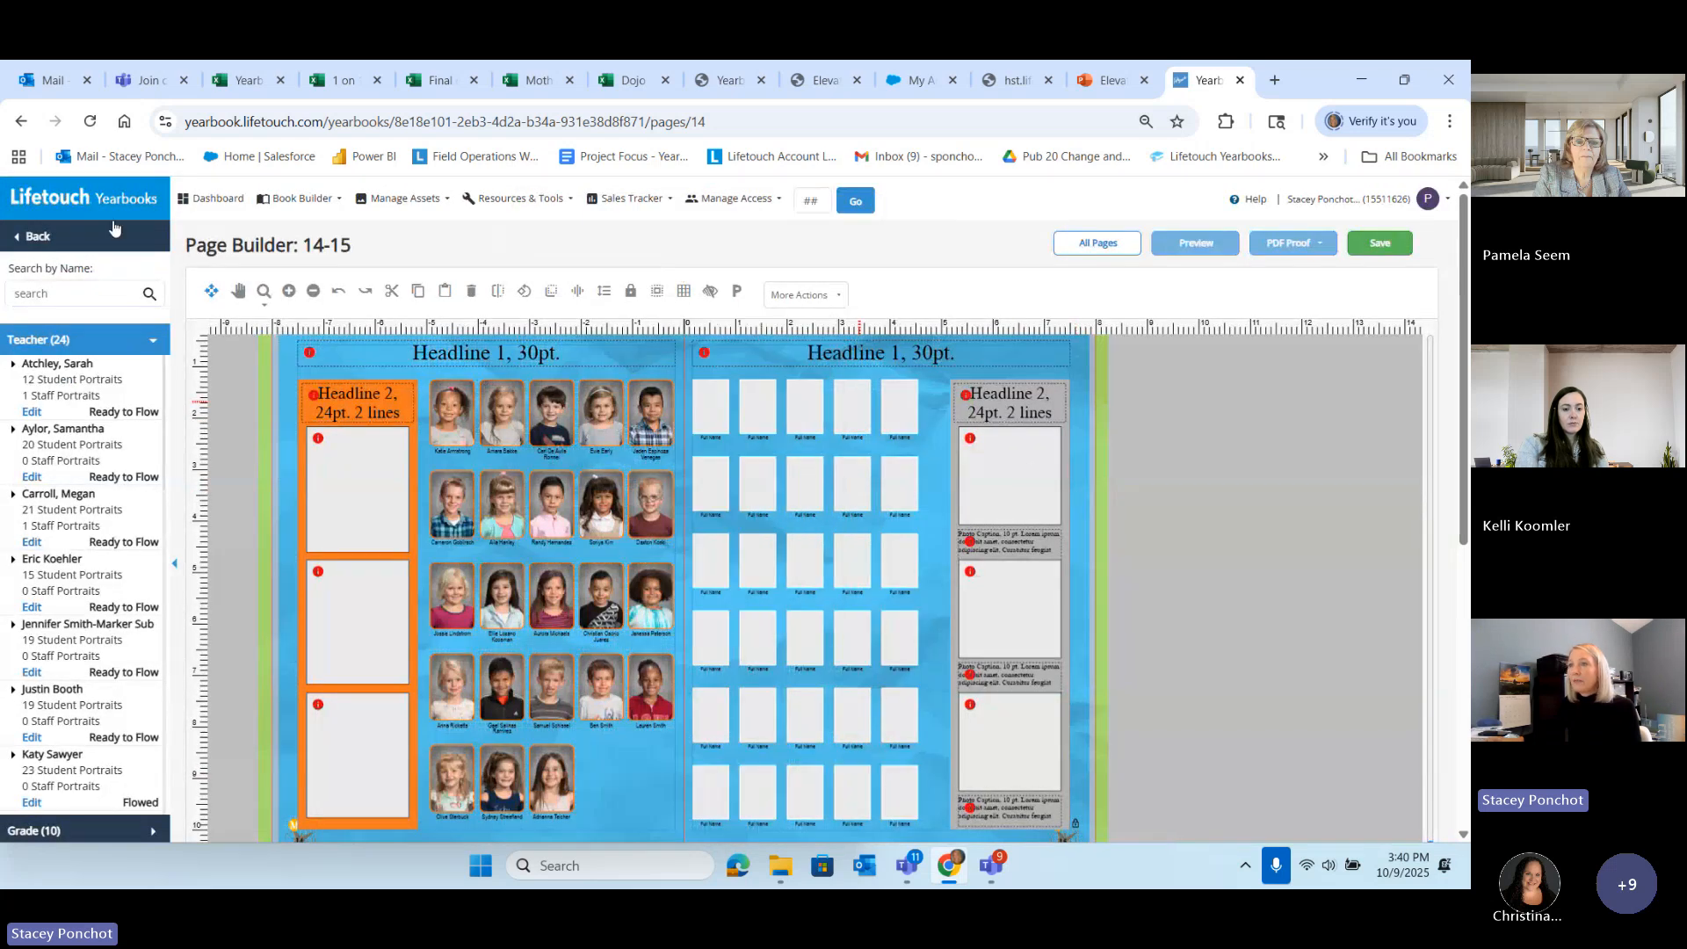
{"action": "left_click", "coordinate": [288, 291]}
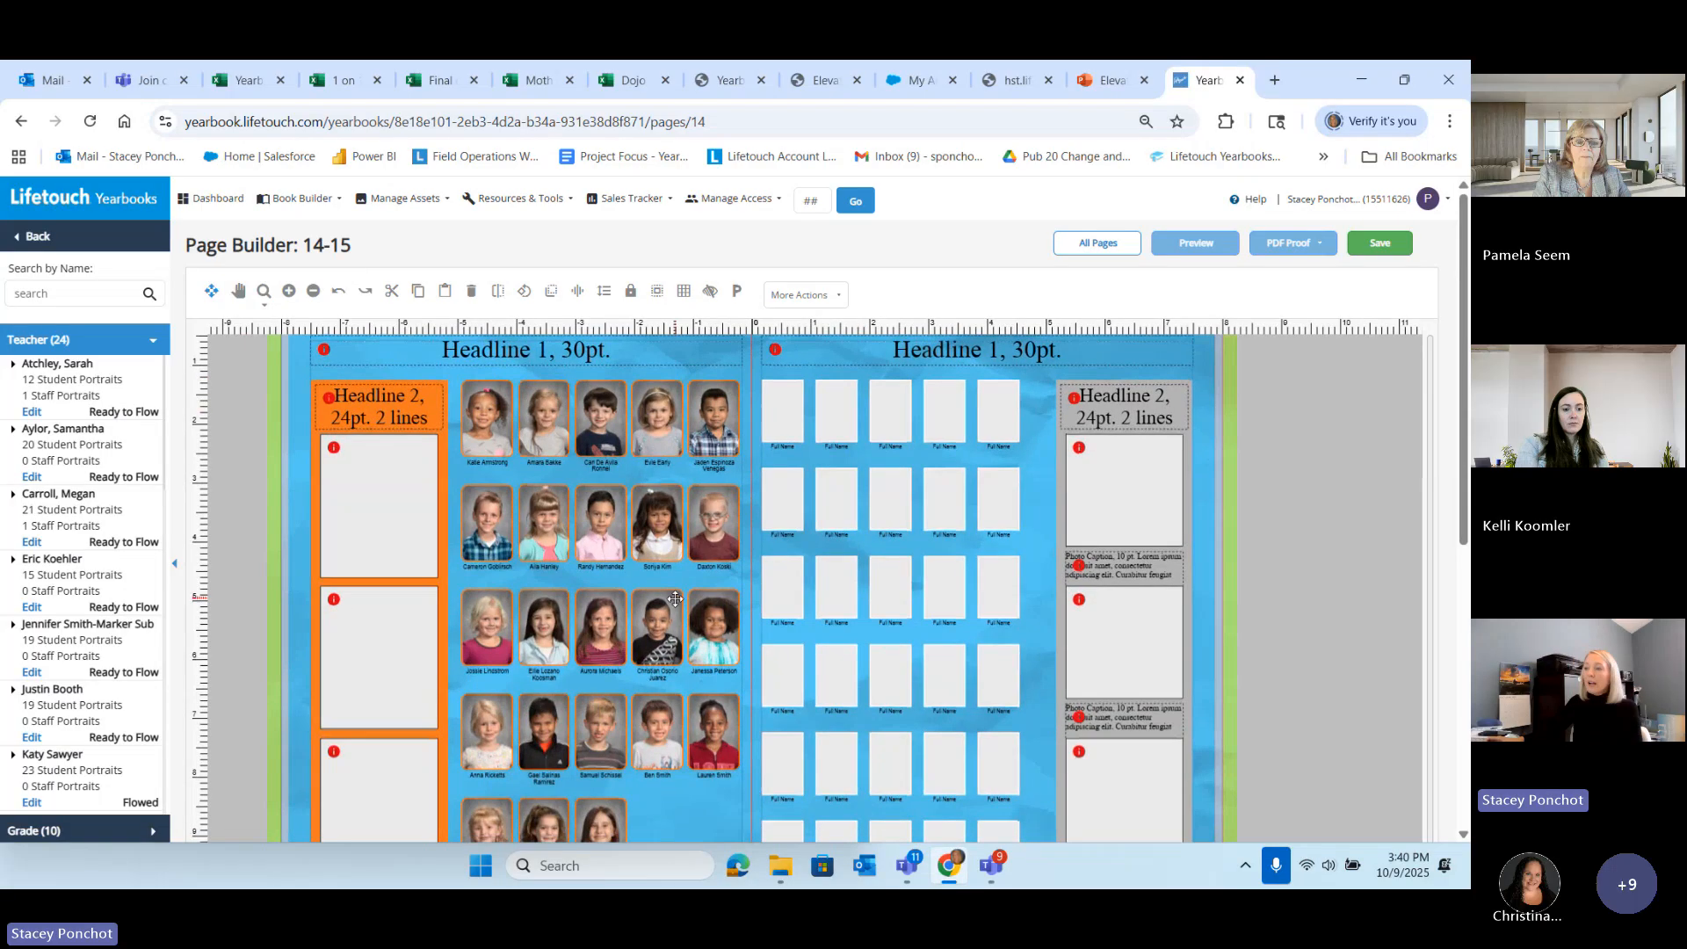
{"action": "scroll", "coordinate": [675, 598], "scroll_direction": "down", "scroll_amount": 2}
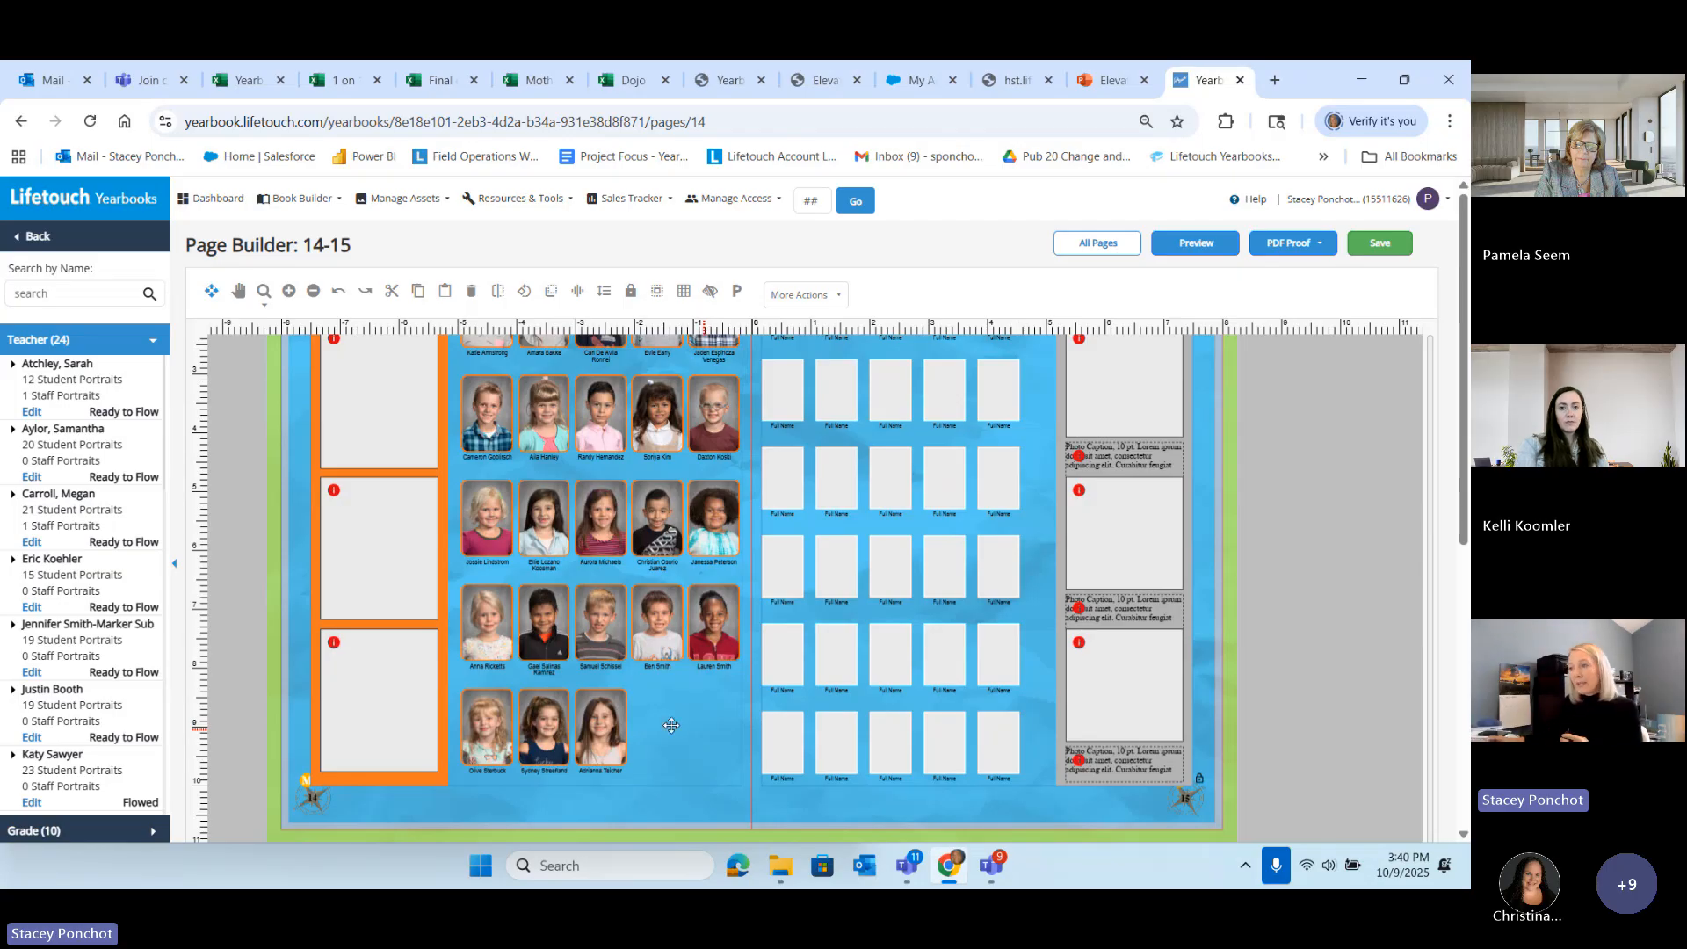
{"action": "scroll", "coordinate": [612, 686], "scroll_direction": "up", "scroll_amount": 2}
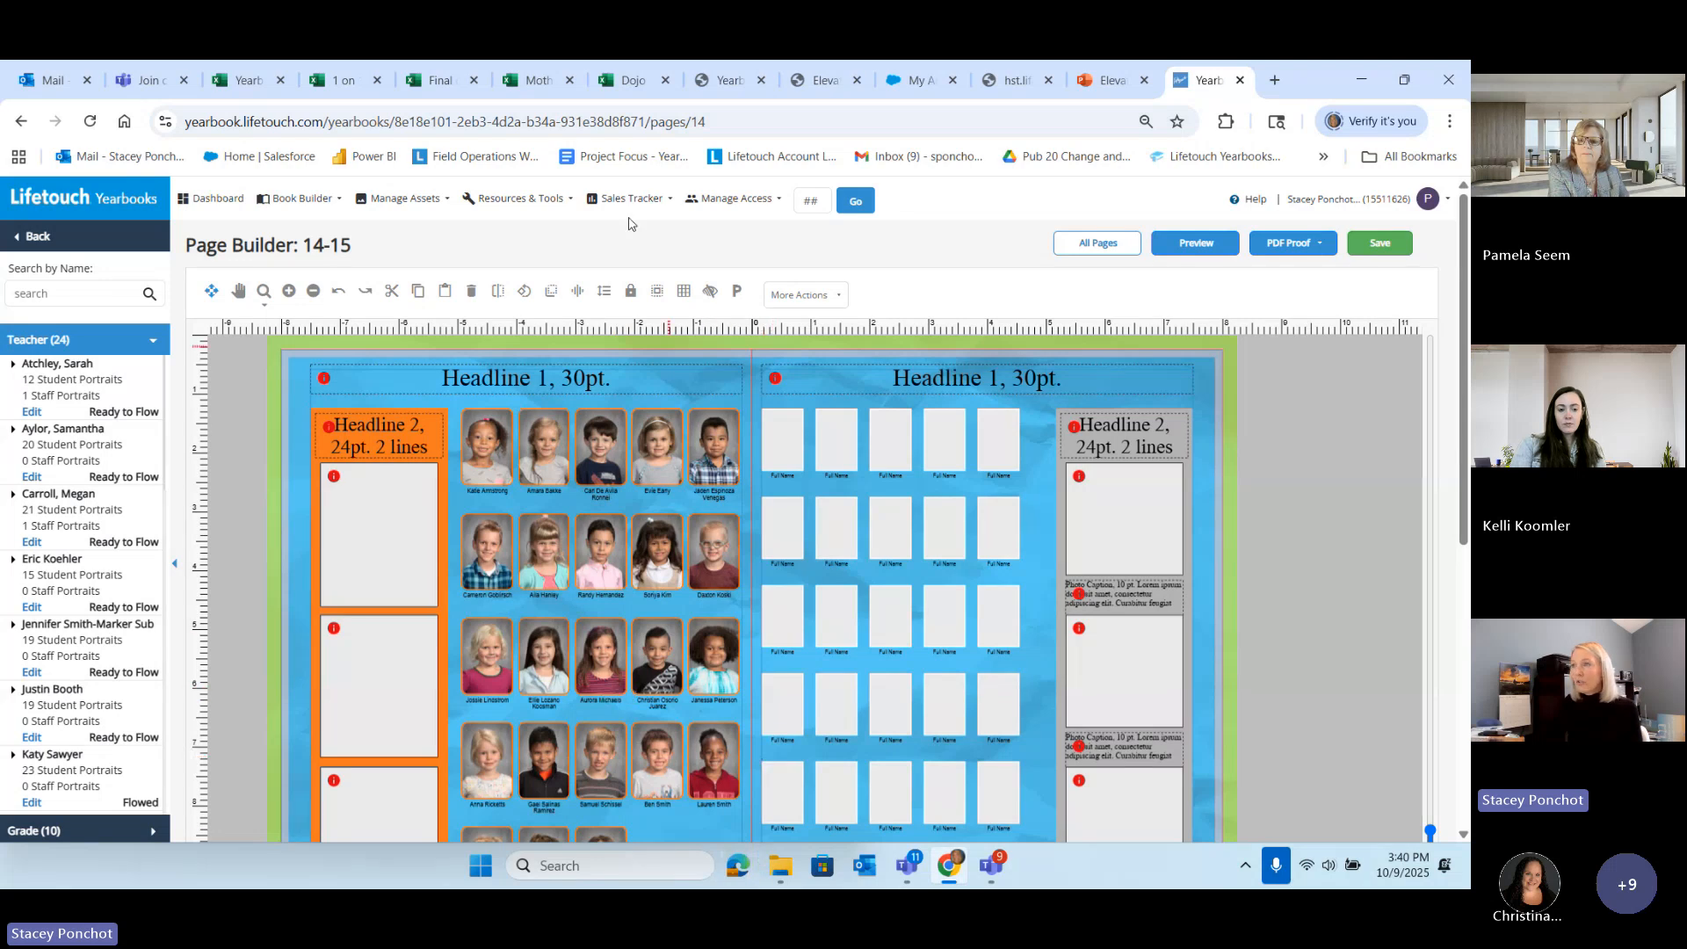
Step: Switch to the Yearbooks Help Center and look through the Navigating in Page Builder article, including the toolbar tools and More Actions tables
{"action": "left_click", "coordinate": [1014, 68]}
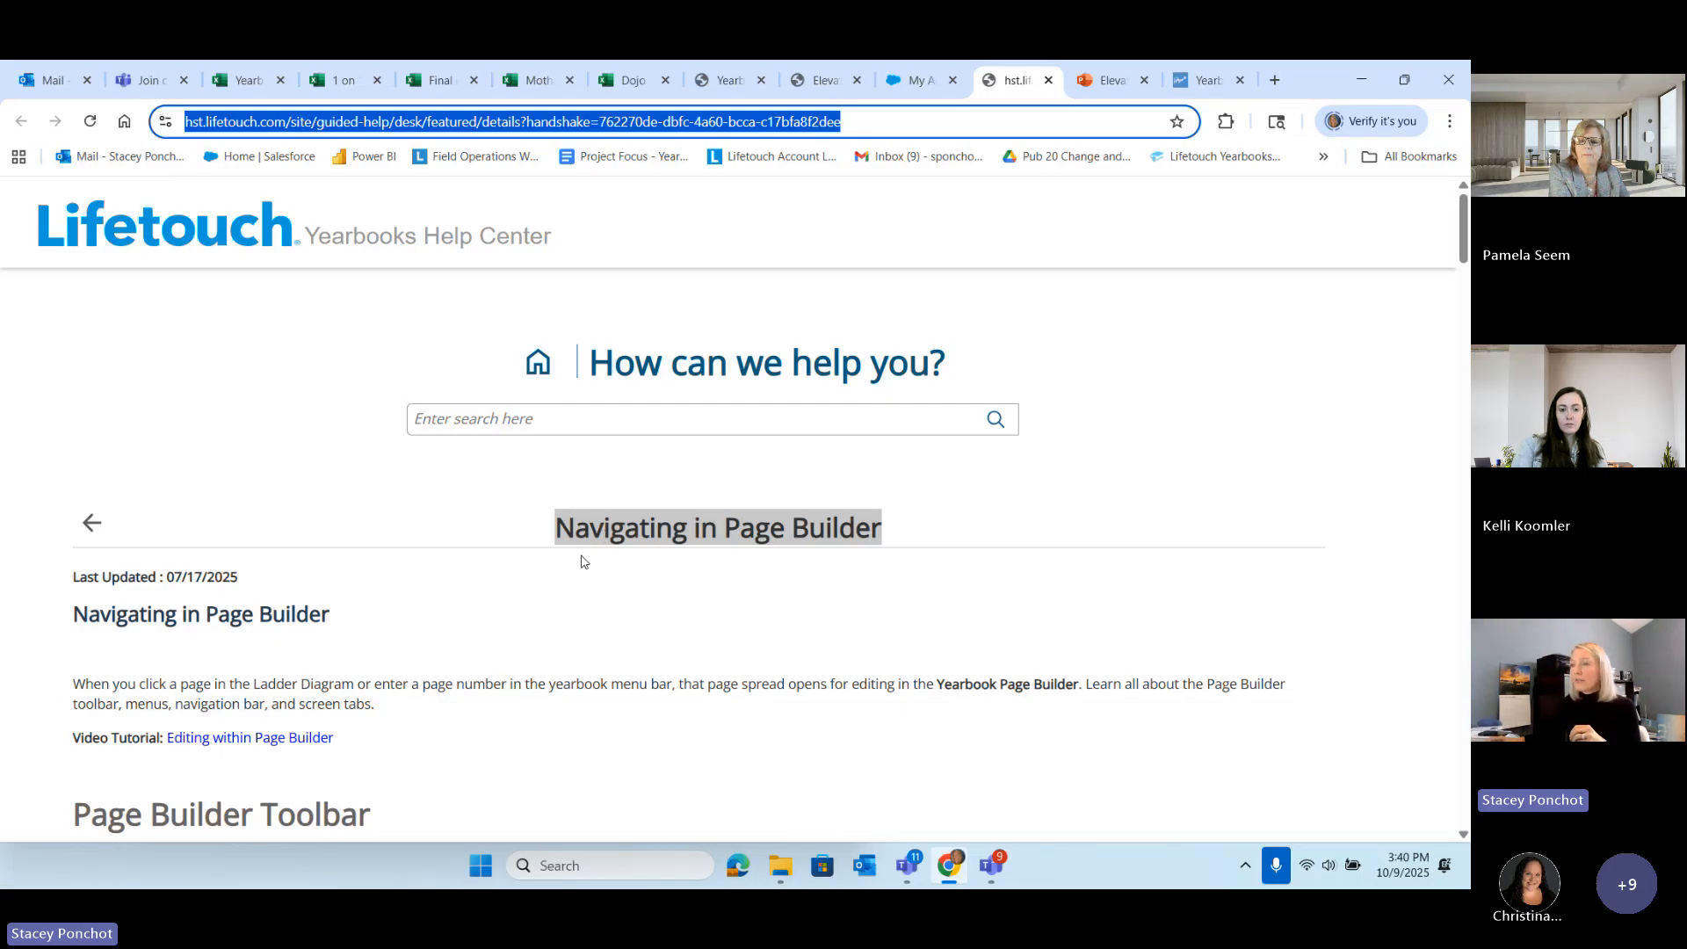
{"action": "scroll", "coordinate": [575, 566], "scroll_direction": "down", "scroll_amount": 12}
{"action": "scroll", "coordinate": [562, 573], "scroll_direction": "up", "scroll_amount": 8}
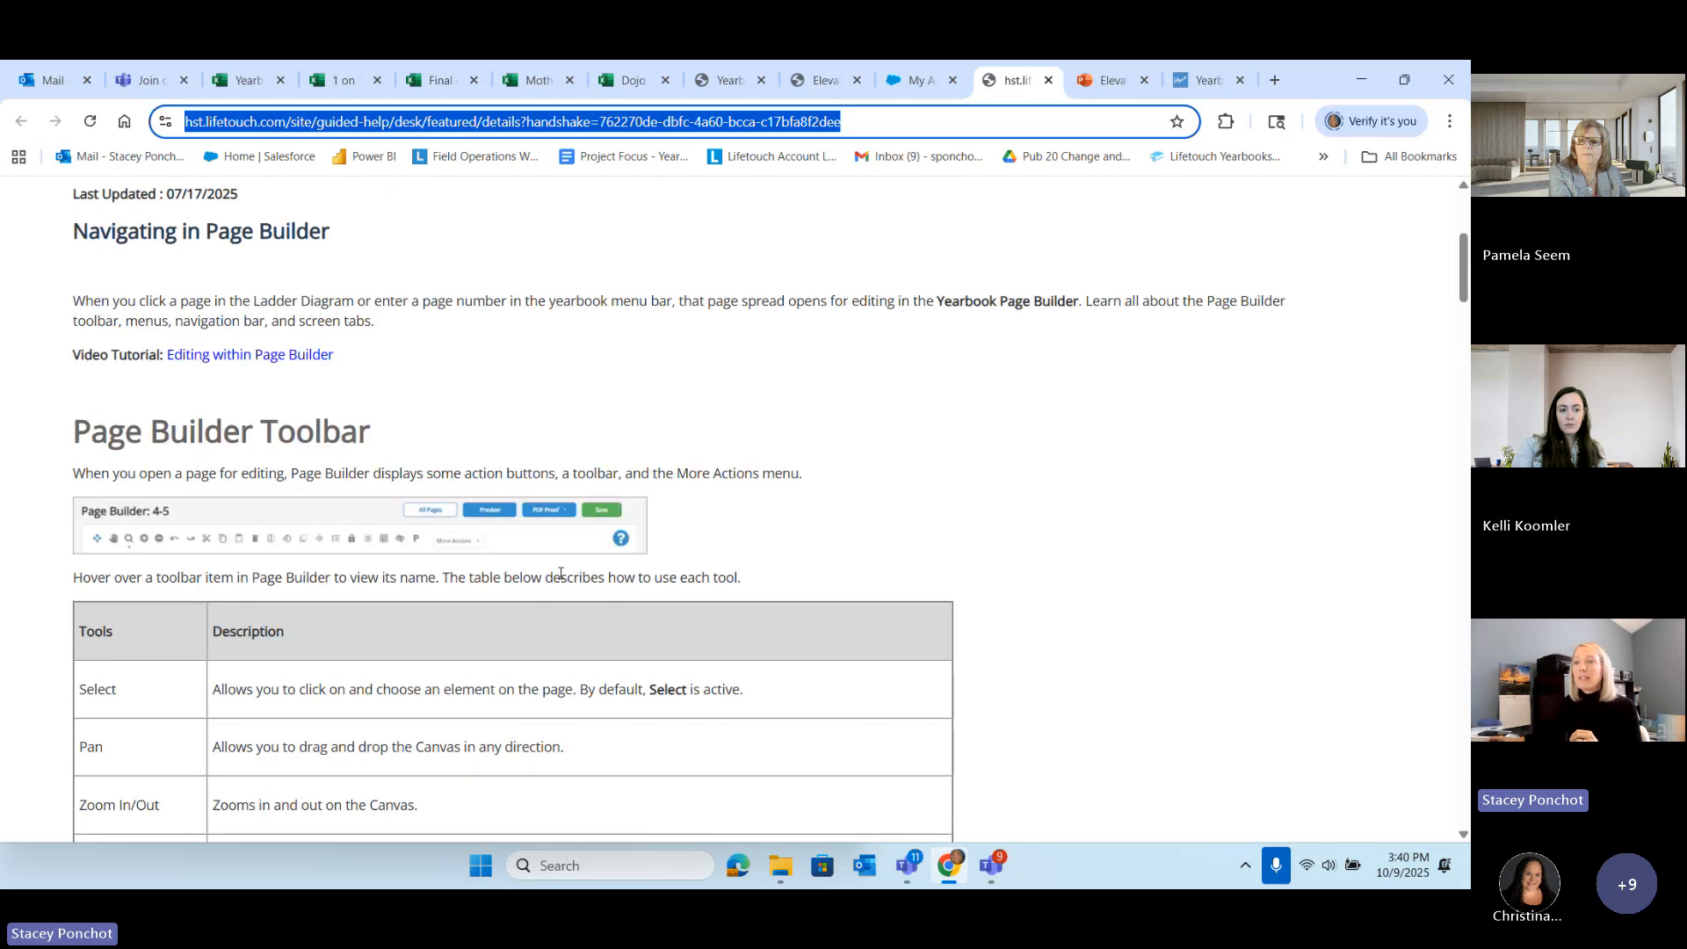
{"action": "scroll", "coordinate": [560, 573], "scroll_direction": "up", "scroll_amount": 2}
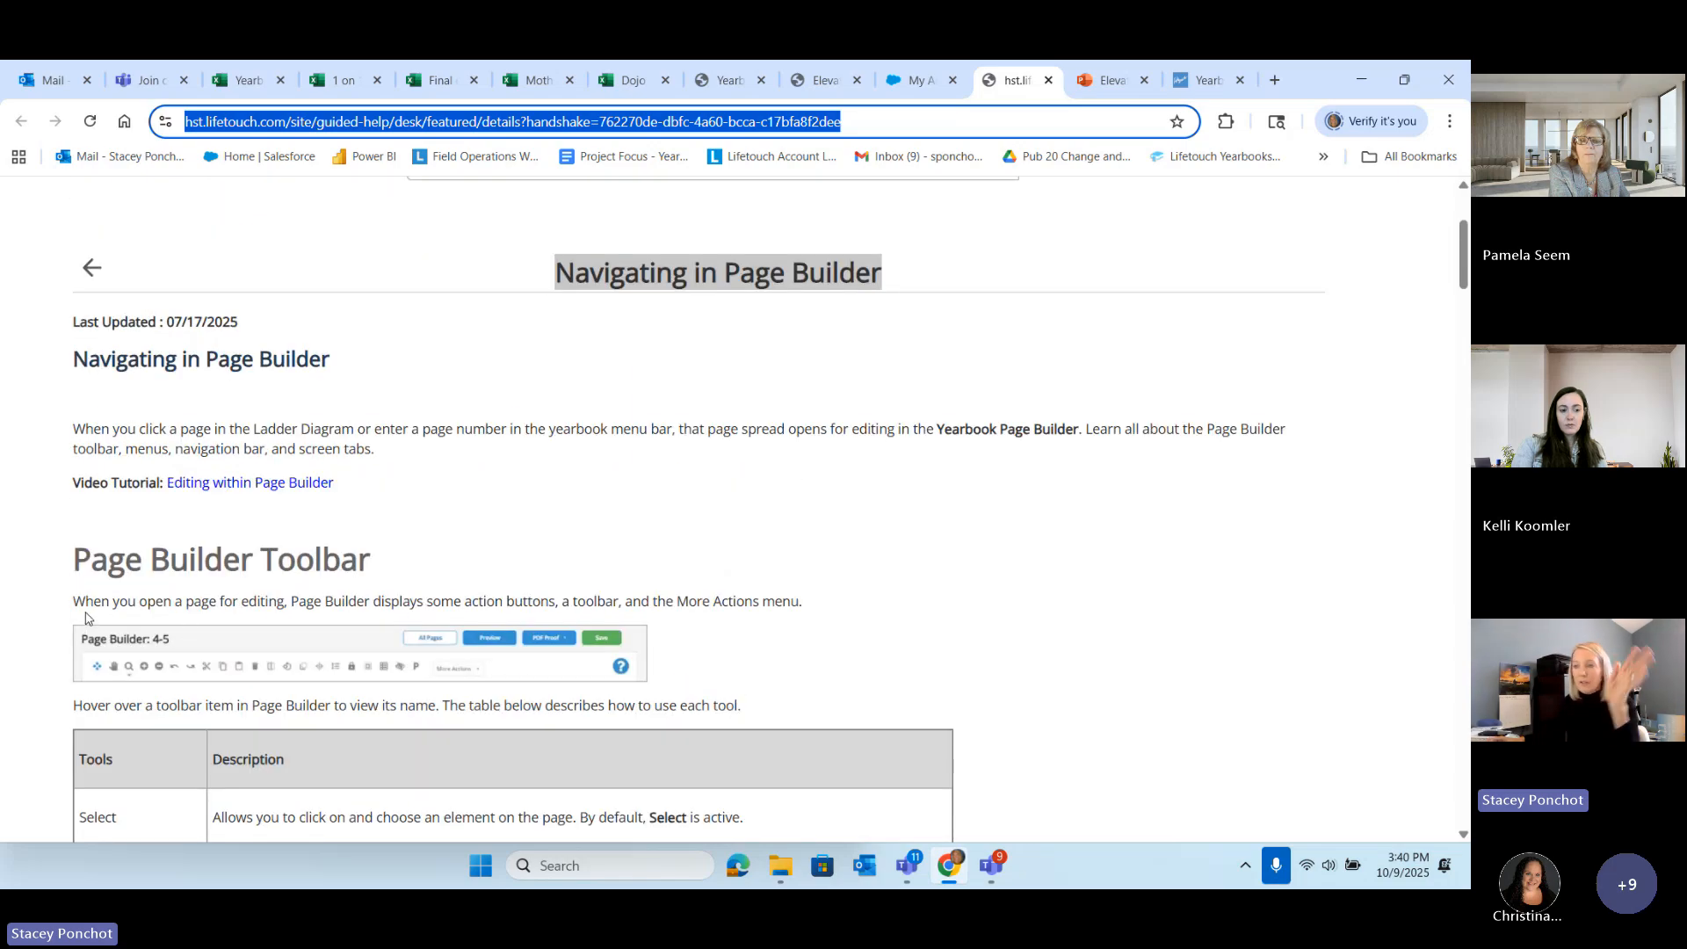
{"action": "scroll", "coordinate": [307, 562], "scroll_direction": "down", "scroll_amount": 2}
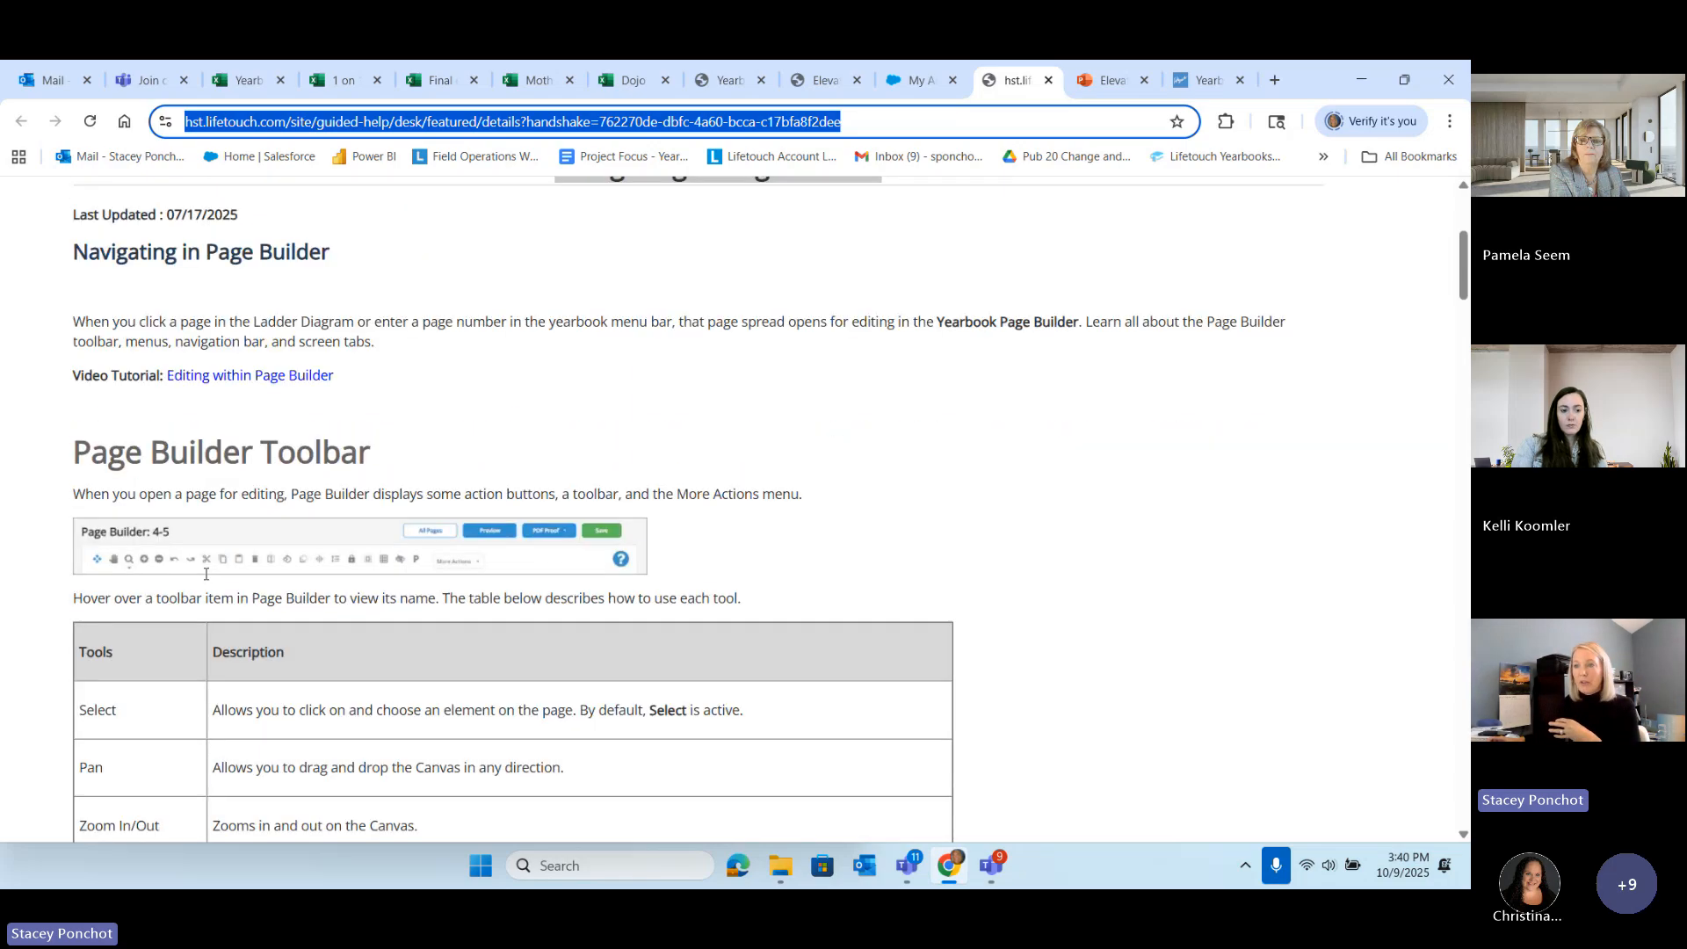
{"action": "scroll", "coordinate": [530, 521], "scroll_direction": "down", "scroll_amount": 20}
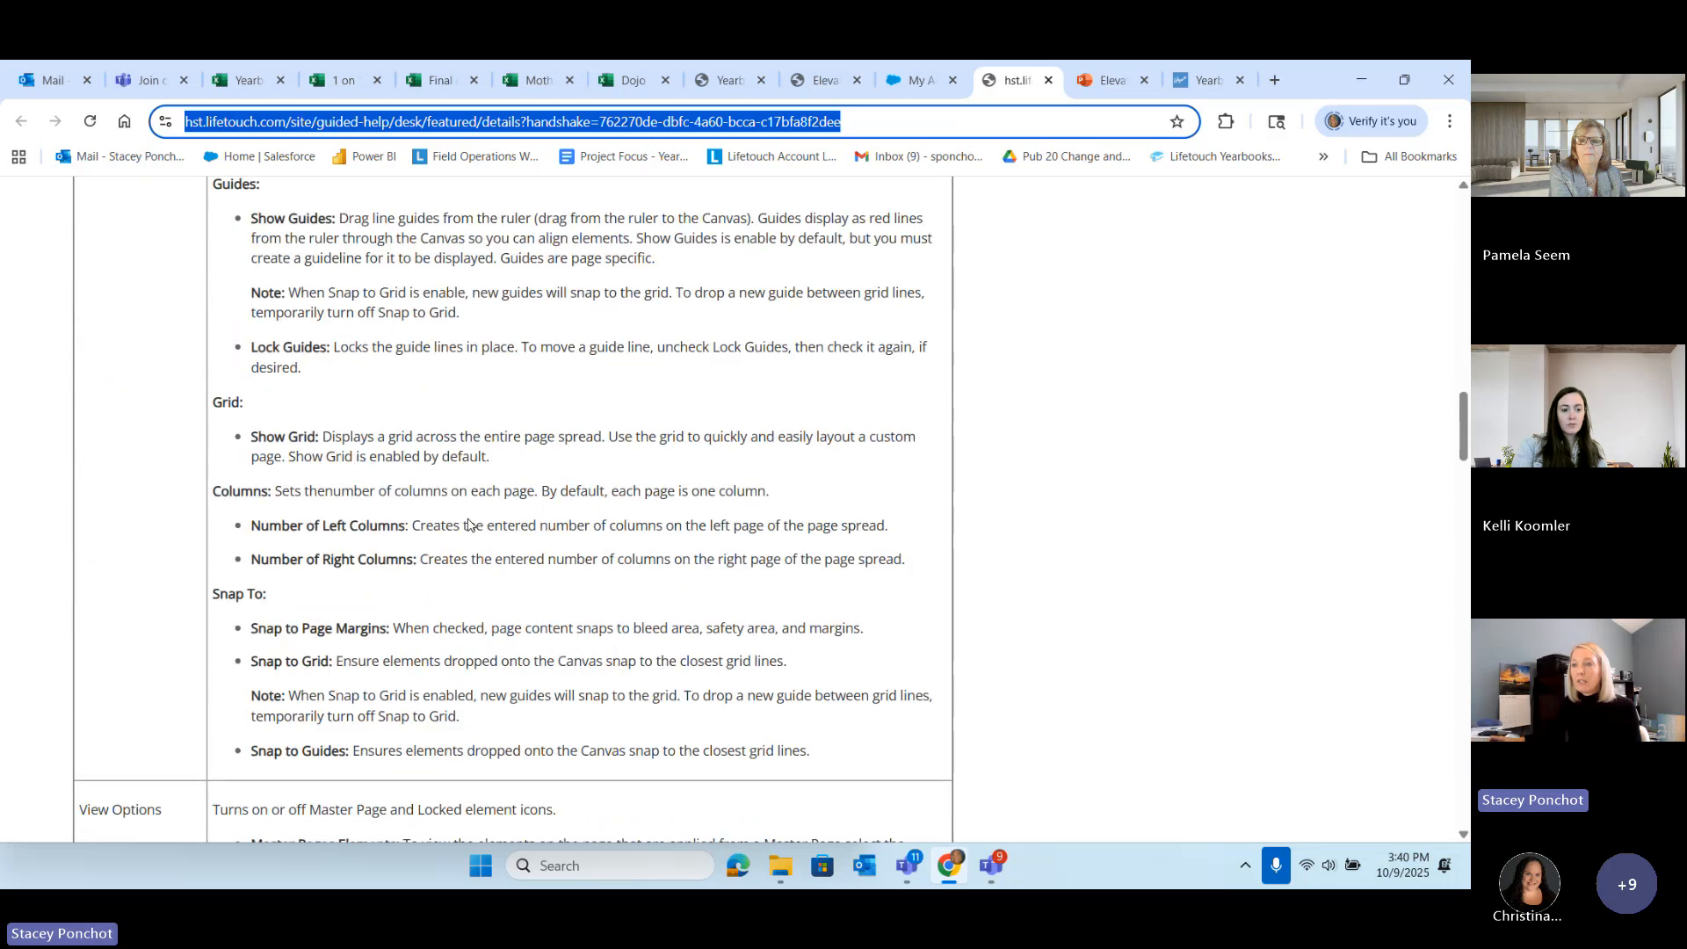
{"action": "scroll", "coordinate": [465, 523], "scroll_direction": "down", "scroll_amount": 7}
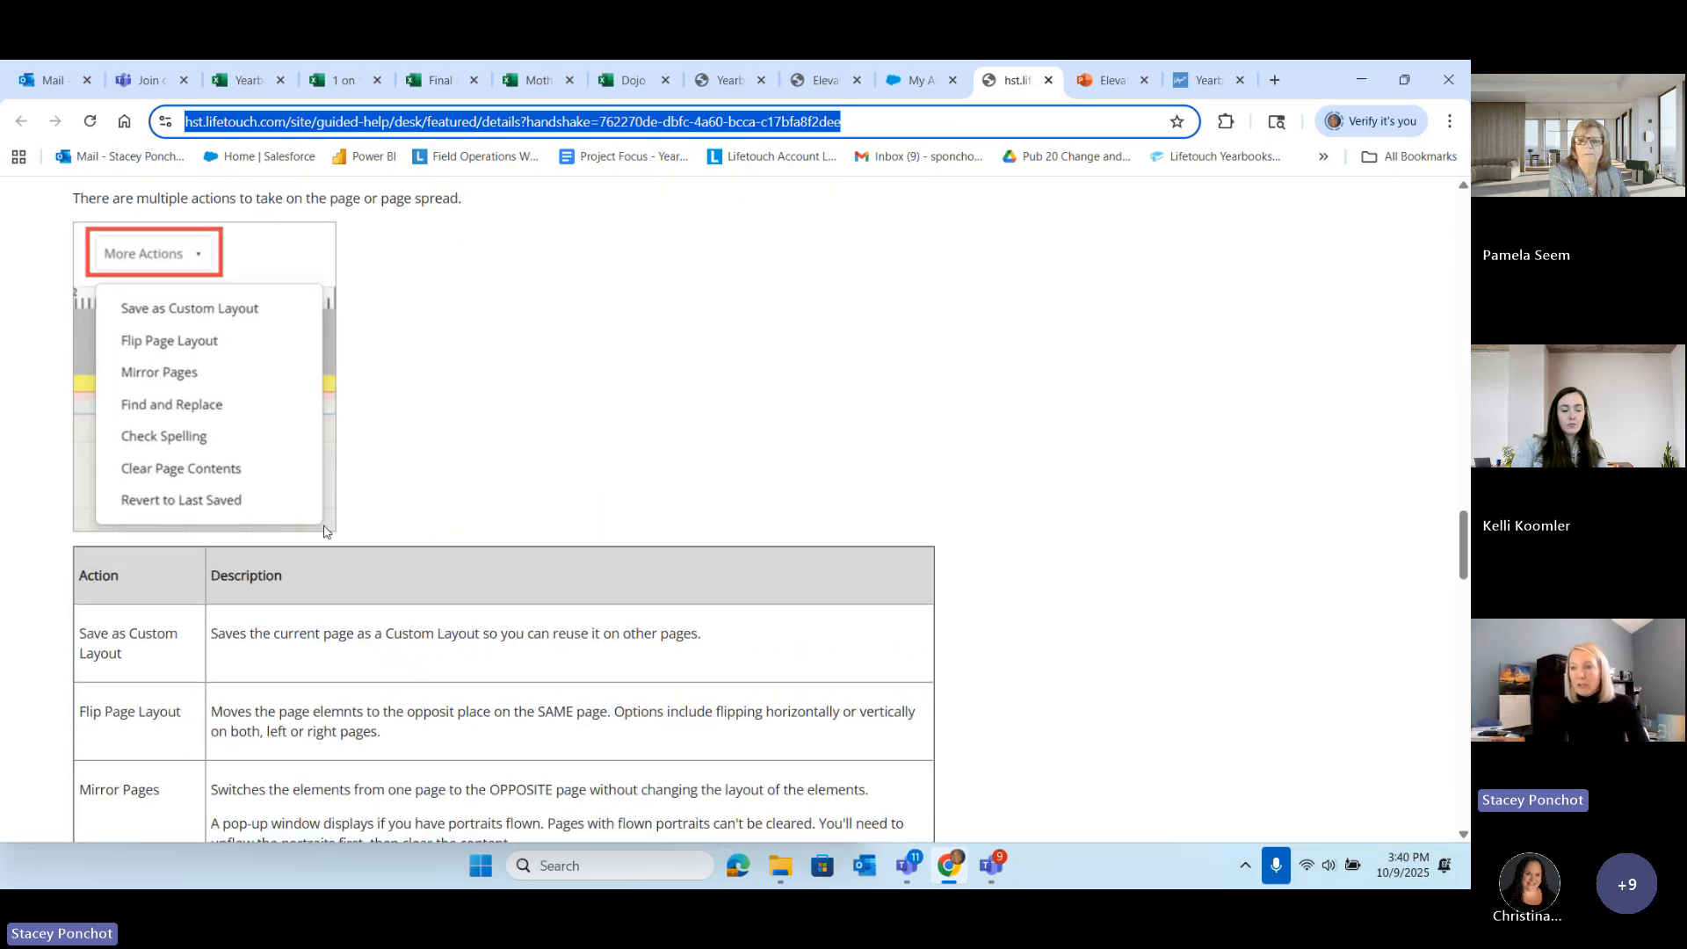
{"action": "scroll", "coordinate": [326, 533], "scroll_direction": "up", "scroll_amount": 10}
{"action": "scroll", "coordinate": [326, 533], "scroll_direction": "up", "scroll_amount": 20}
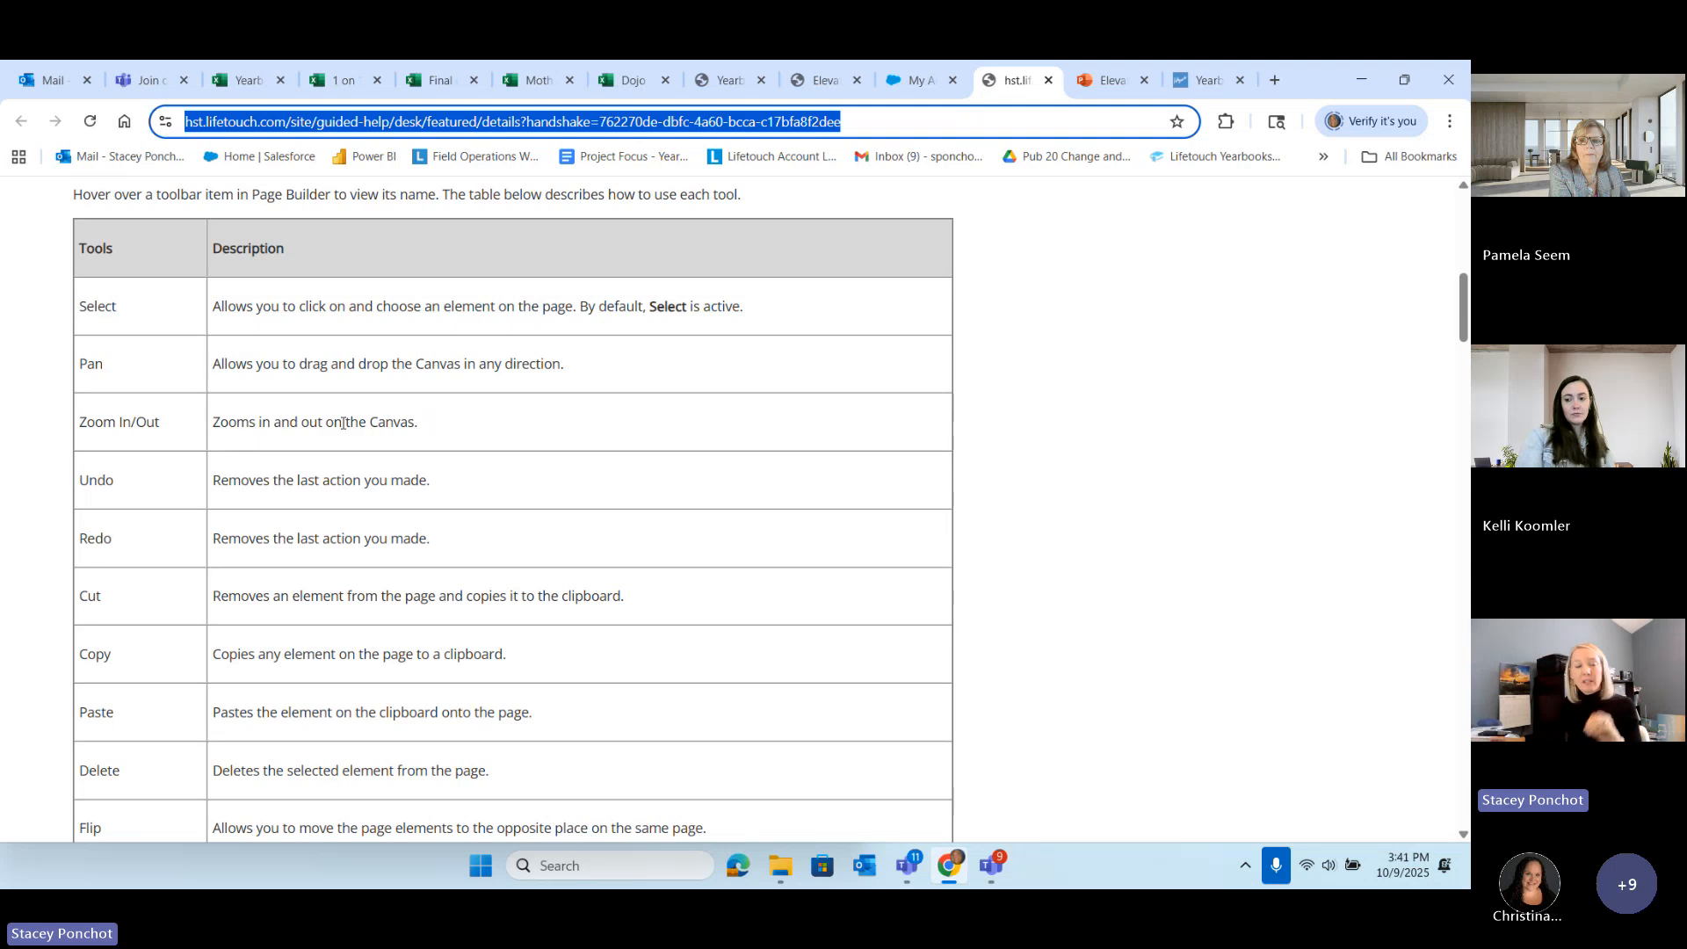
{"action": "scroll", "coordinate": [761, 459], "scroll_direction": "up", "scroll_amount": 3}
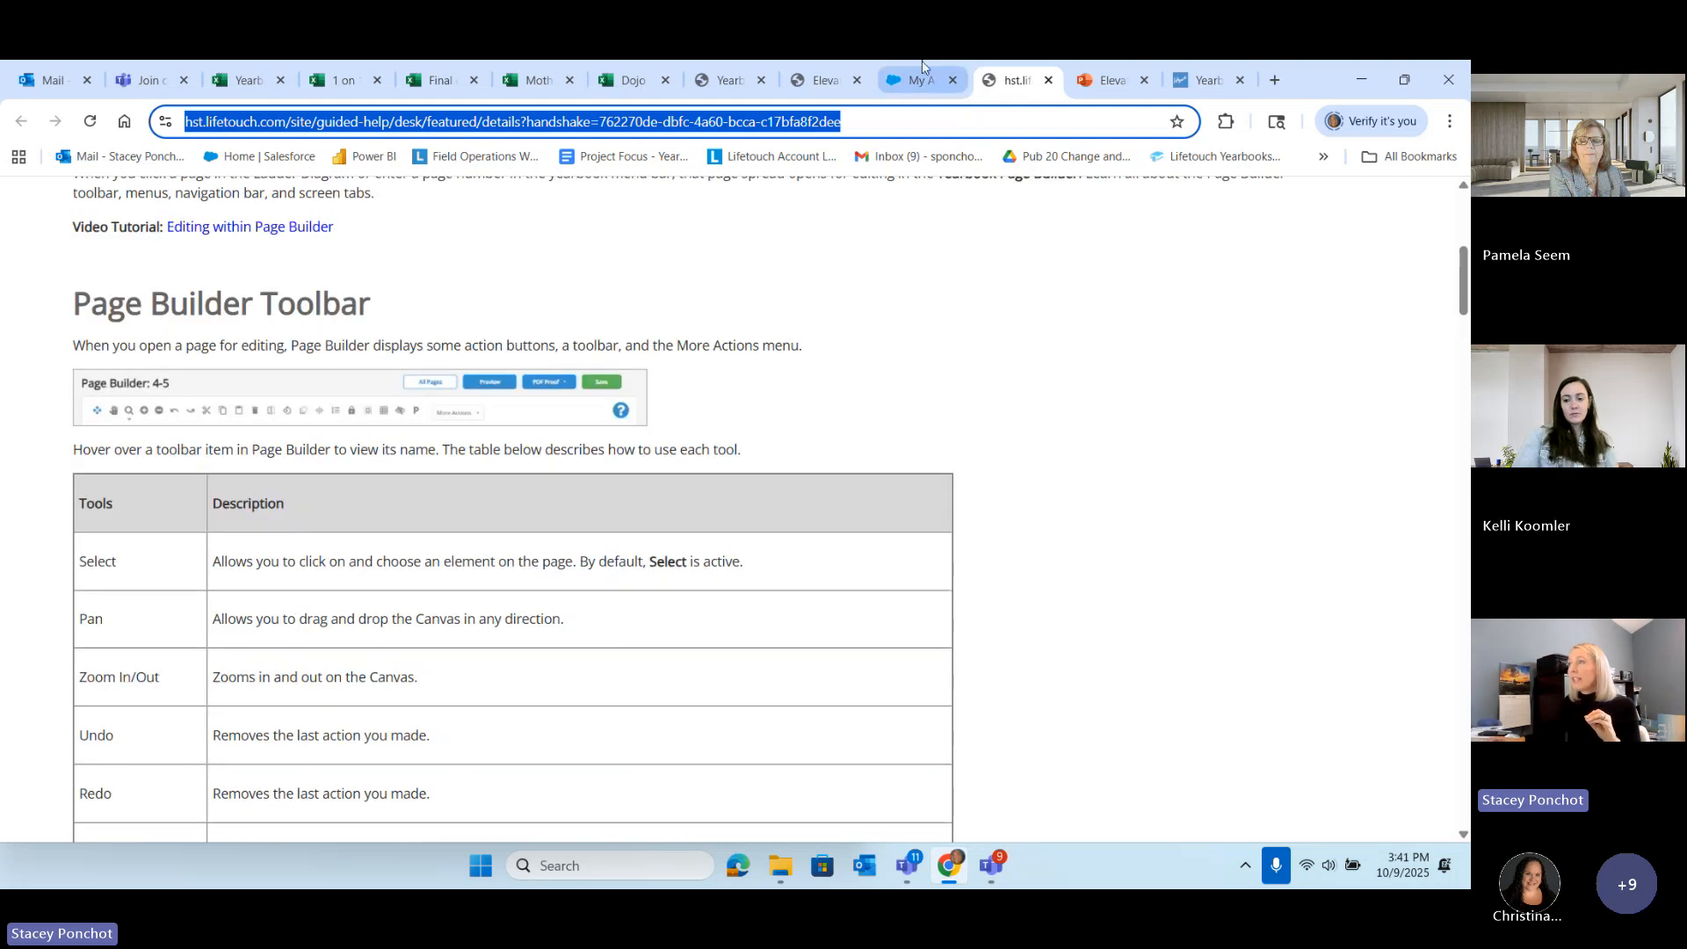
Step: Return to the page 14-15 spread and search its built-in Help Center for "page builder"
{"action": "left_click", "coordinate": [1208, 79]}
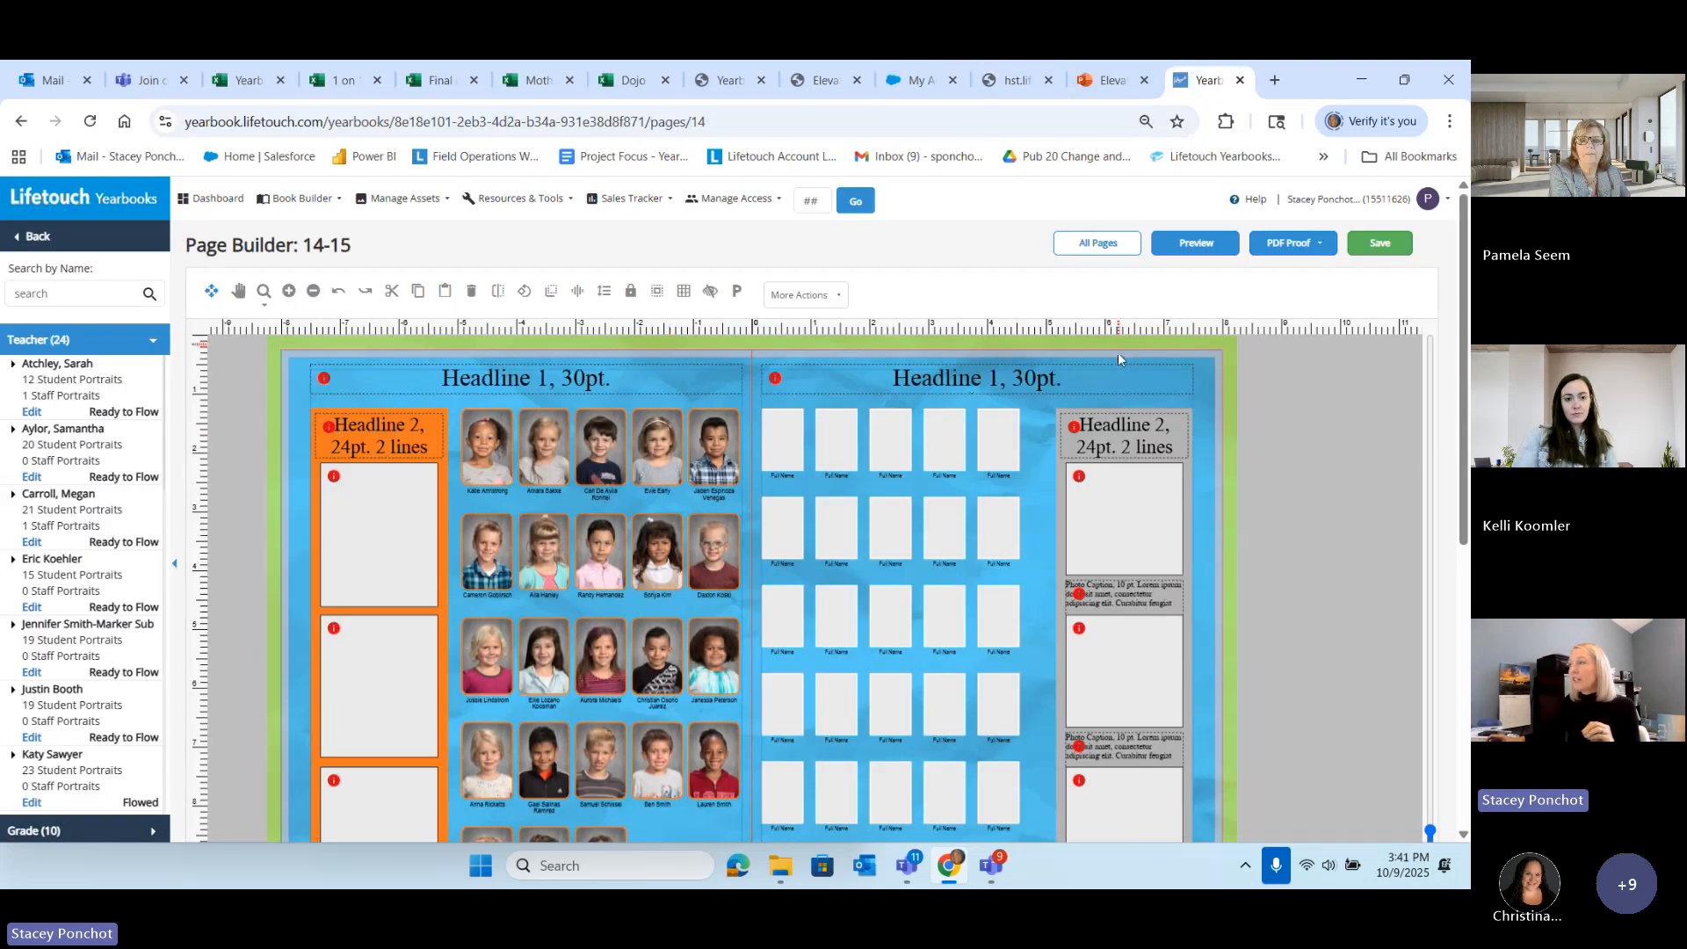
{"action": "left_click", "coordinate": [1249, 207]}
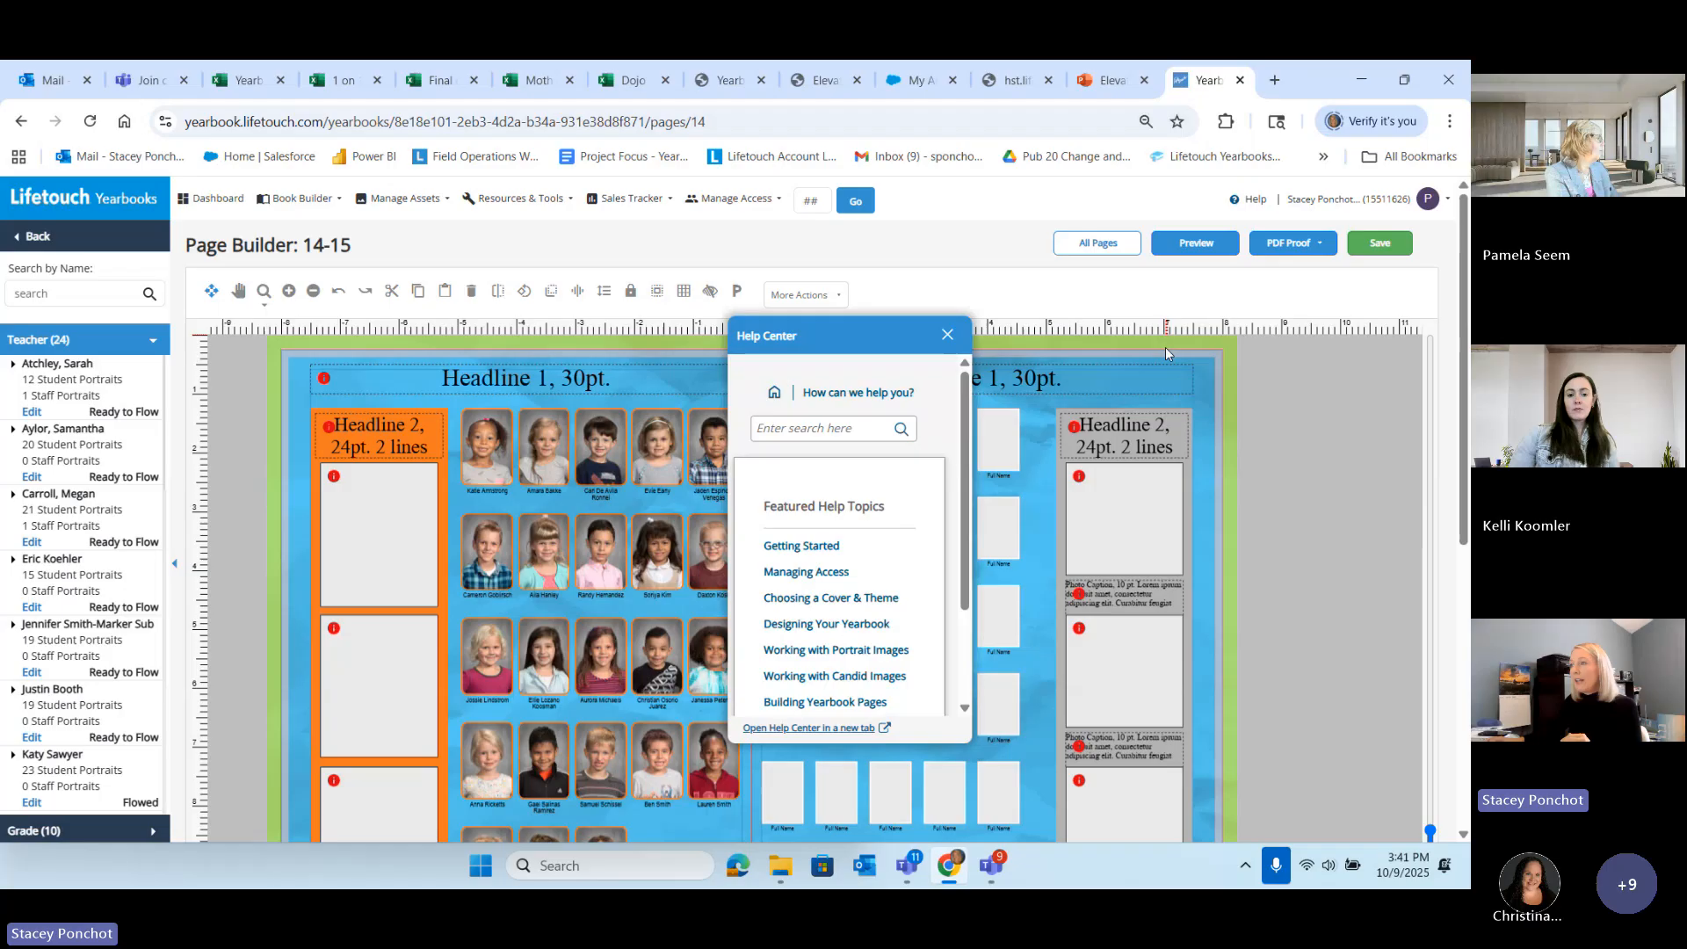
{"action": "left_click", "coordinate": [761, 429]}
{"action": "type", "text": "A"}
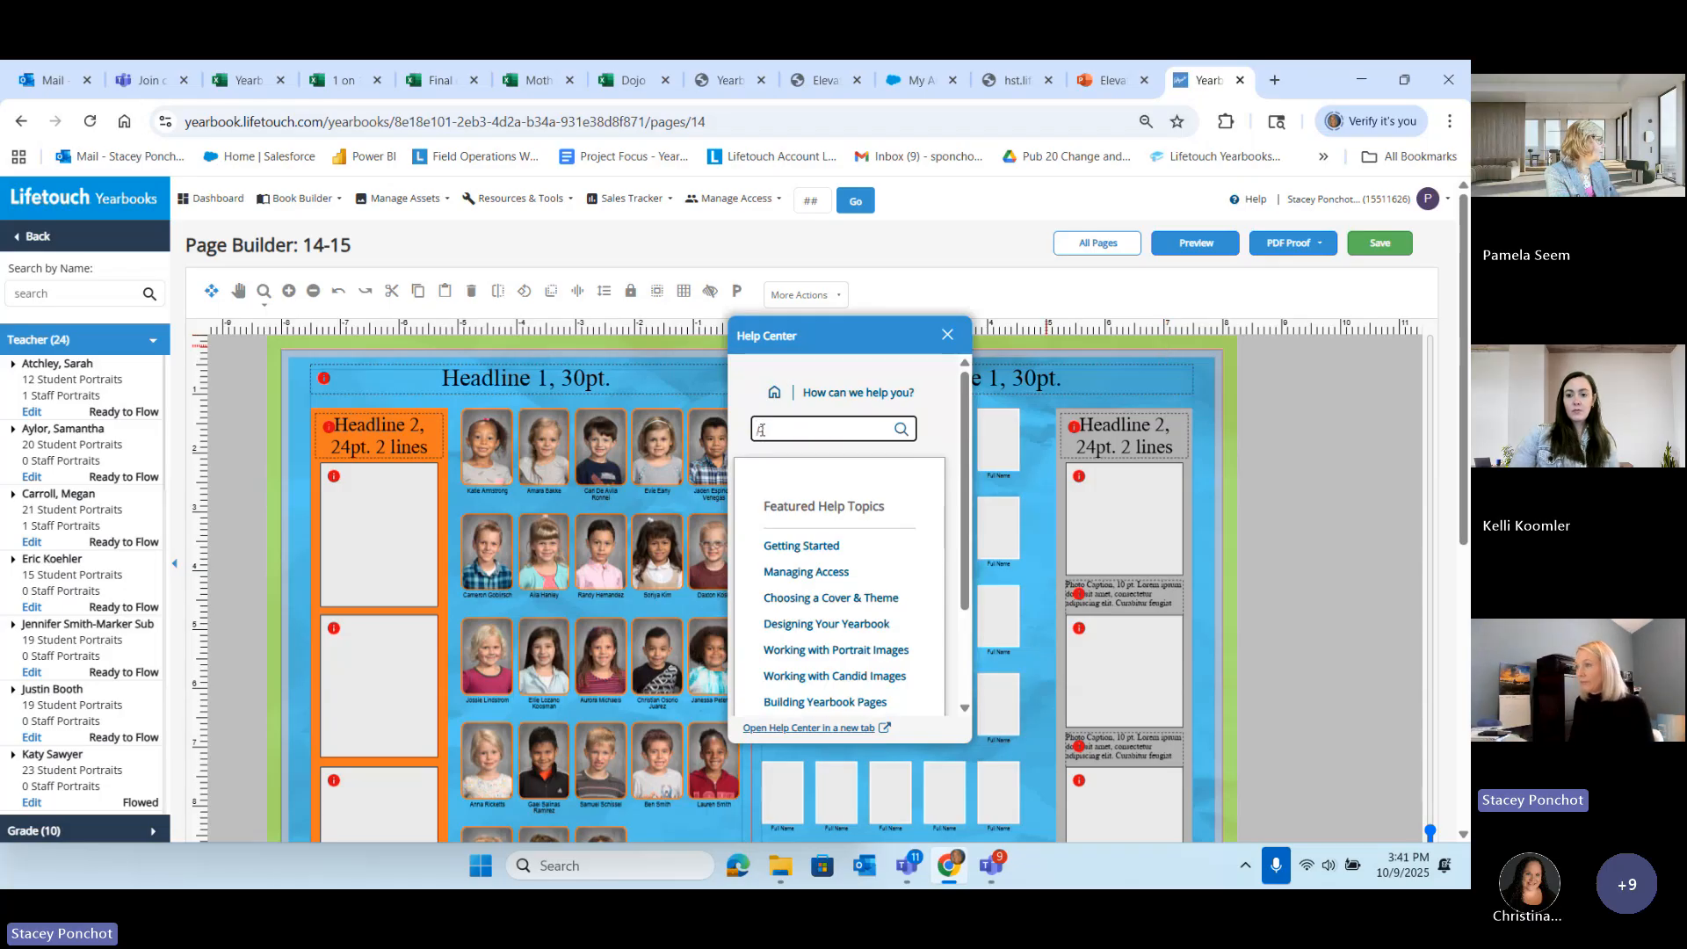
{"action": "type", "text": "page builder"}
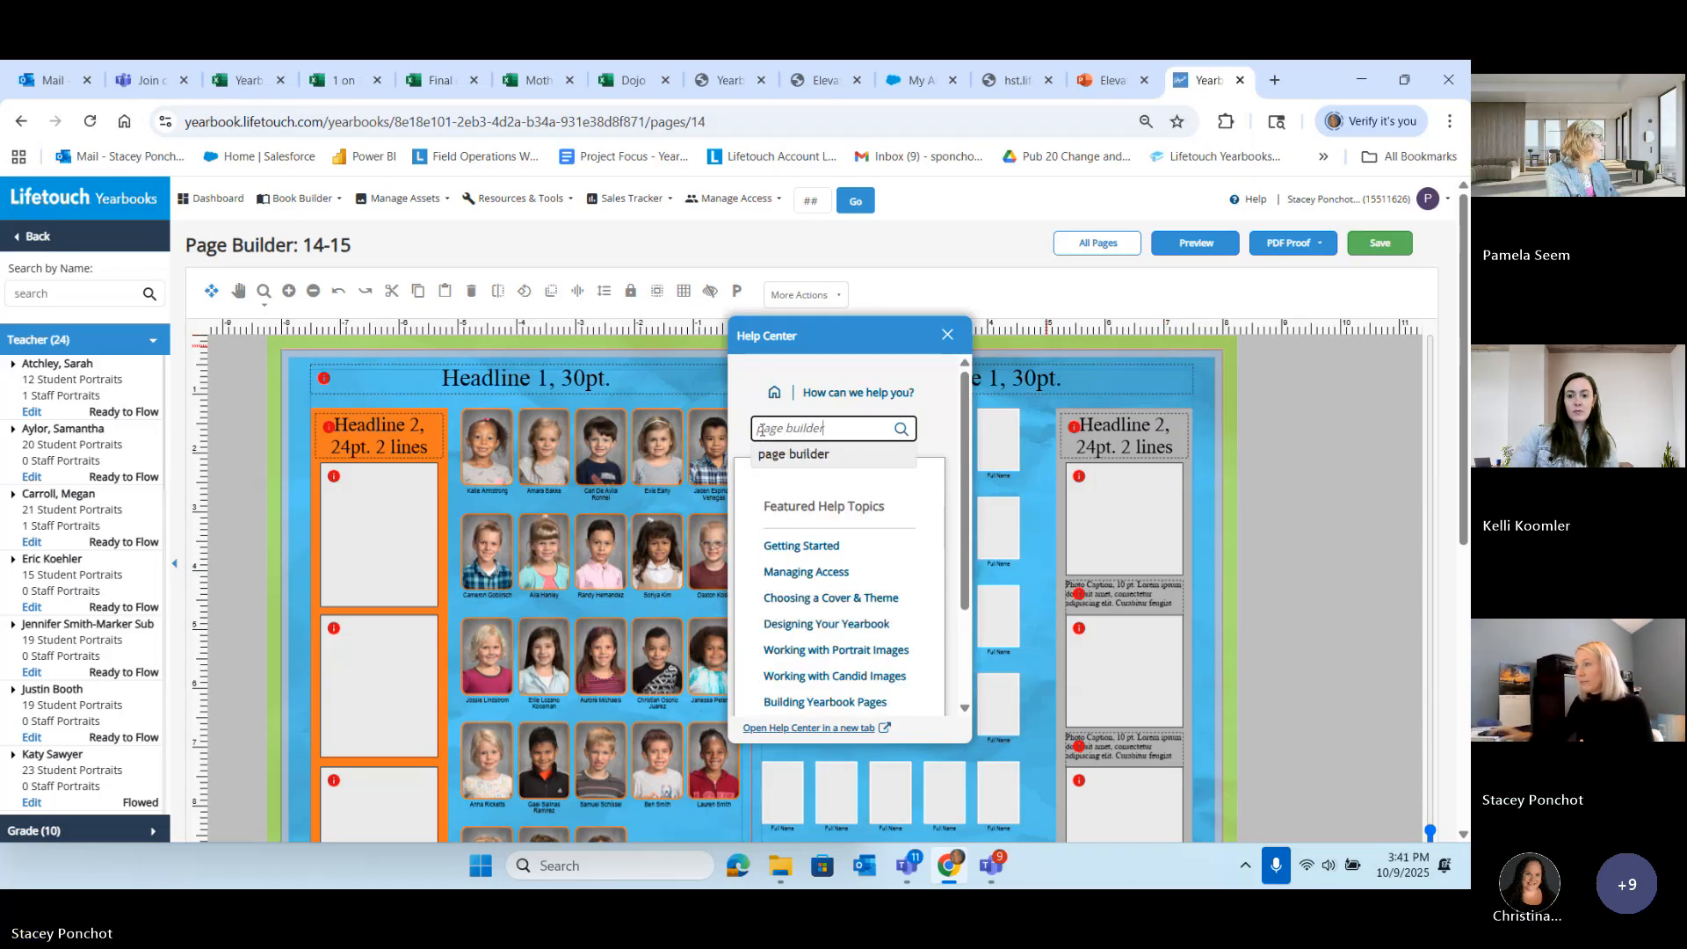
{"action": "left_click", "coordinate": [773, 455]}
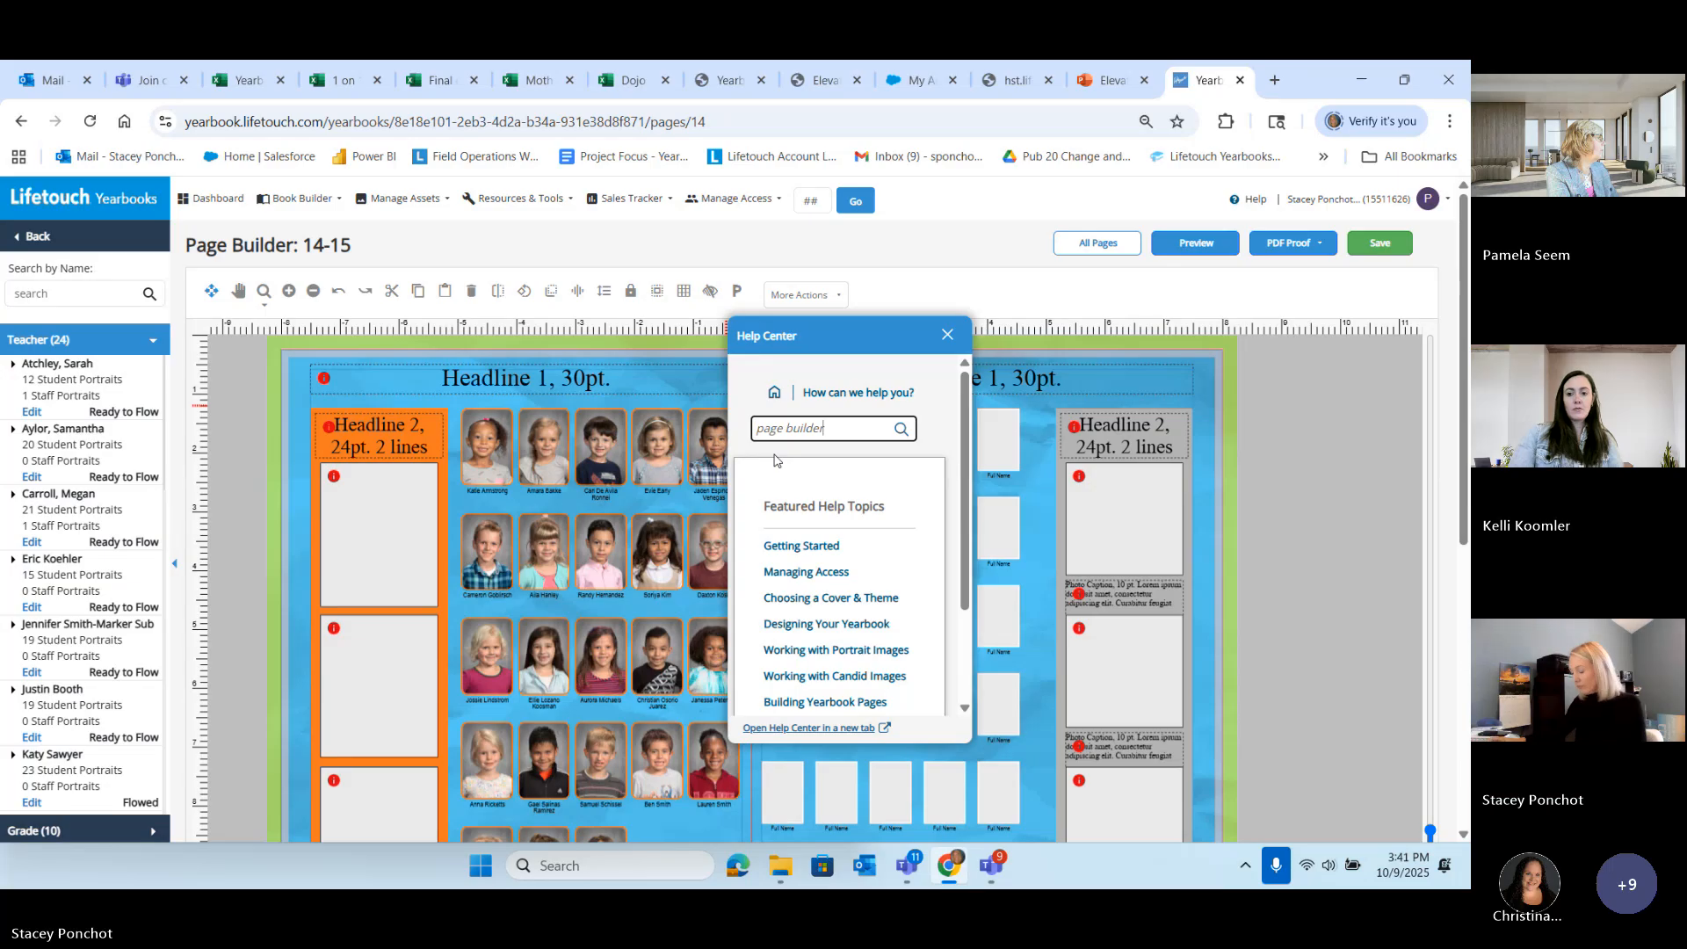
Step: Open the Navigating in Page Builder topic from the help search results and look over its summary and video tutorial
{"action": "scroll", "coordinate": [811, 619], "scroll_direction": "down", "scroll_amount": 2}
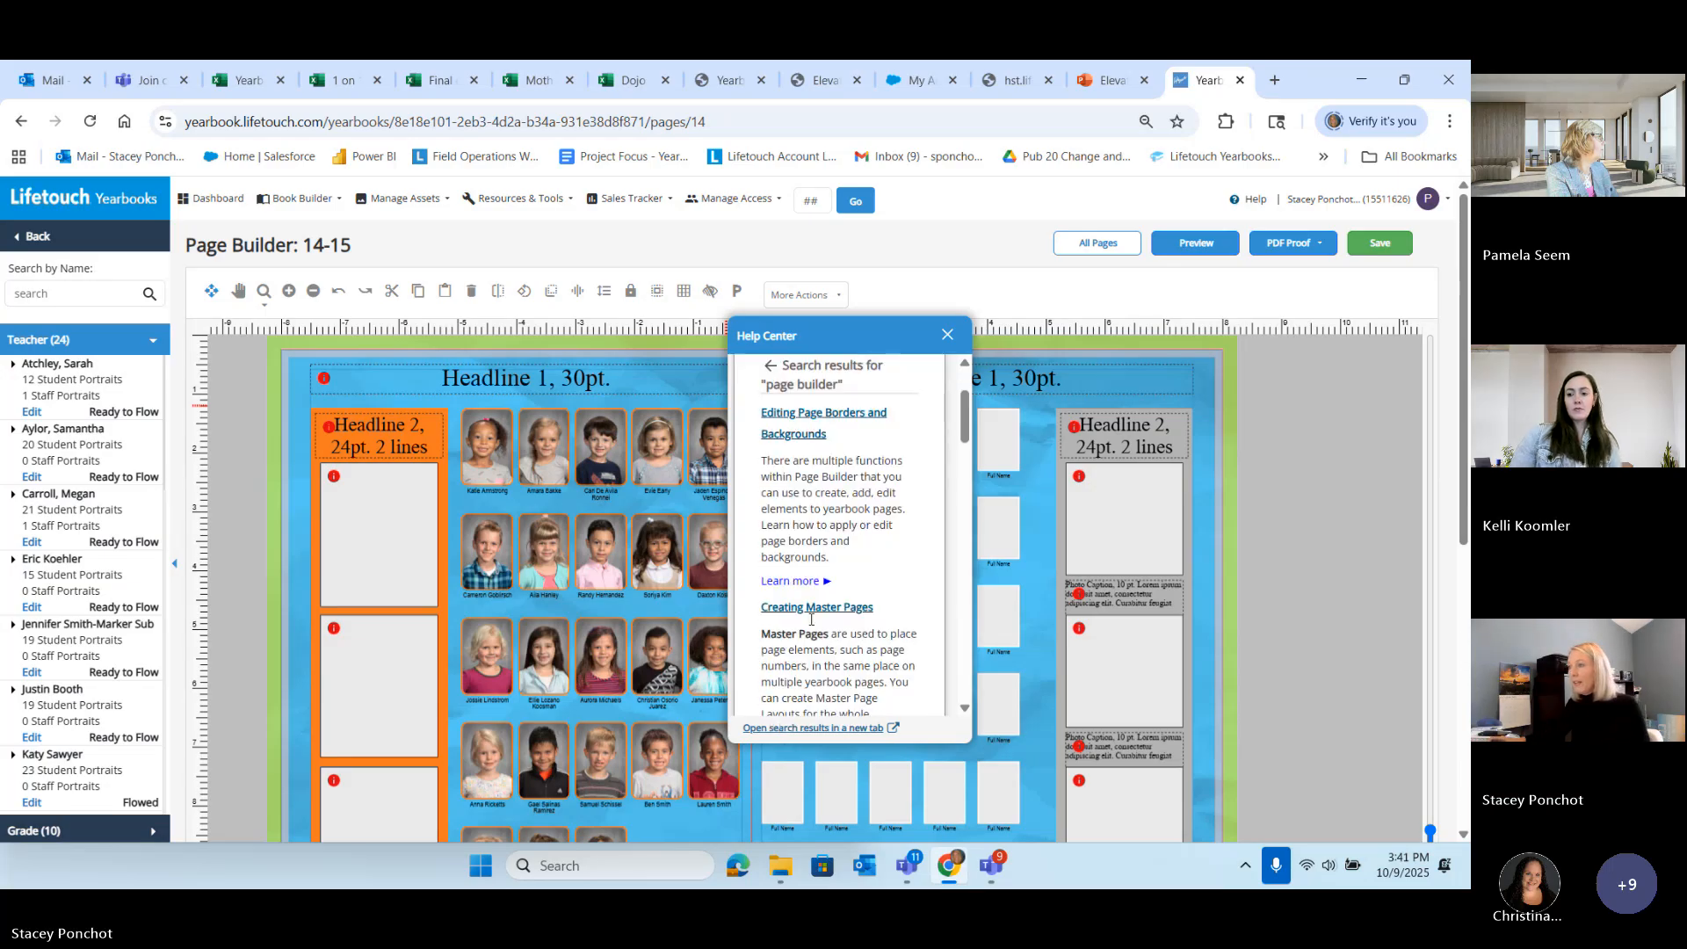
{"action": "scroll", "coordinate": [811, 619], "scroll_direction": "down", "scroll_amount": 2}
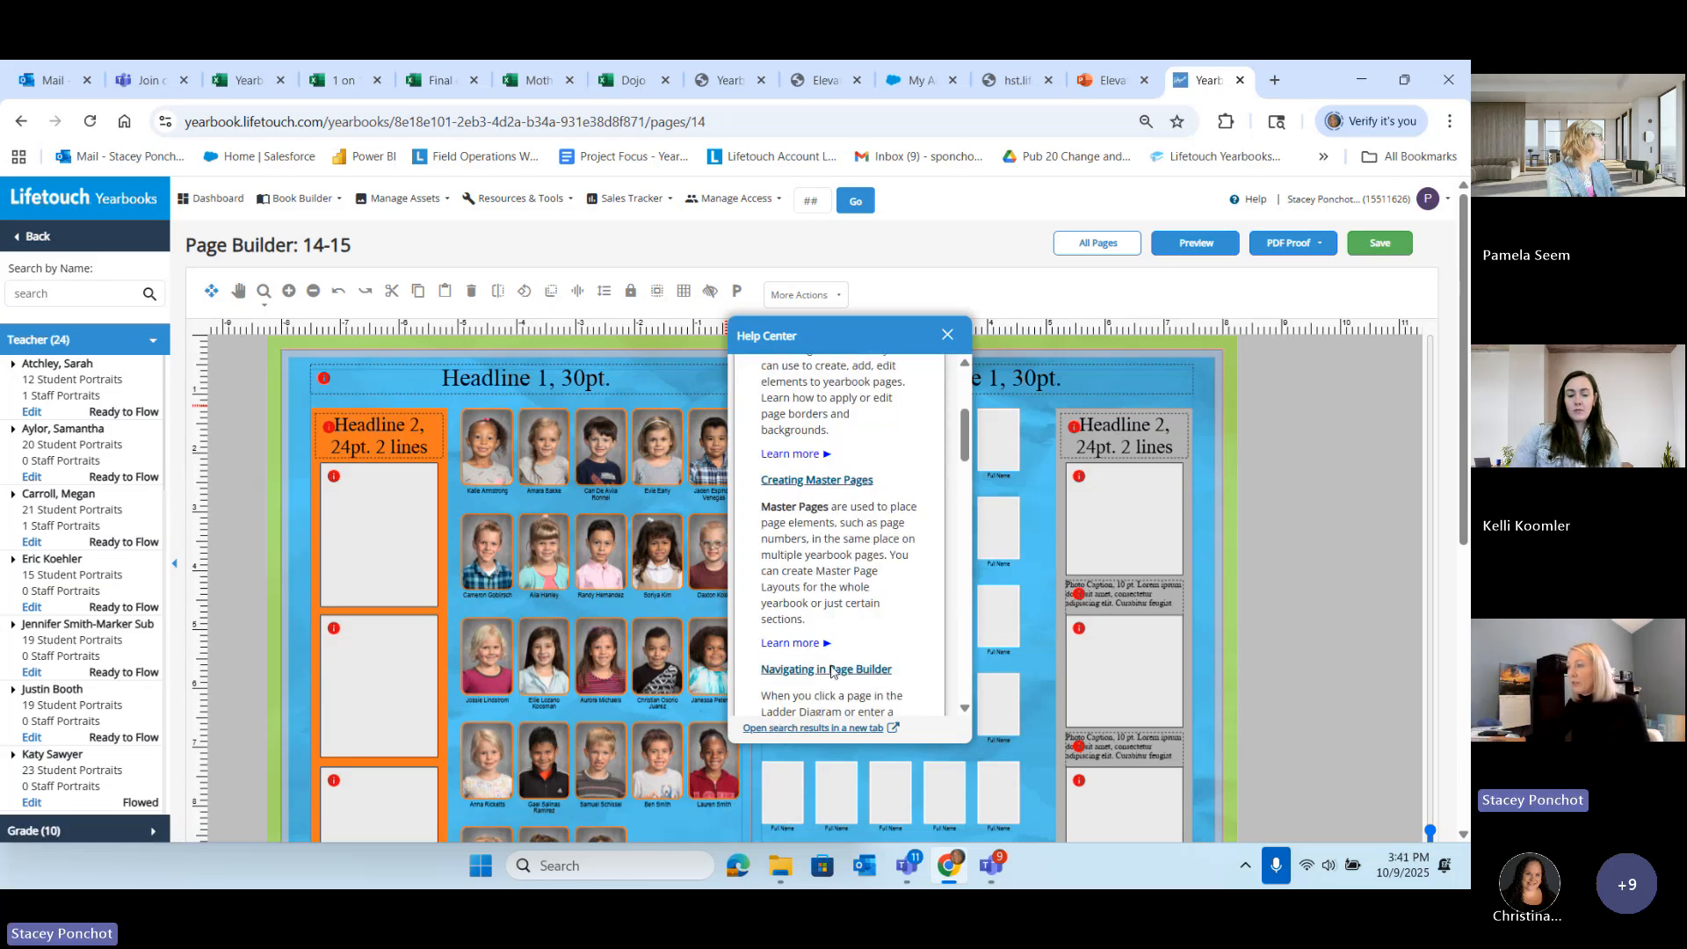
{"action": "scroll", "coordinate": [832, 672], "scroll_direction": "down", "scroll_amount": 2}
{"action": "left_click", "coordinate": [793, 542]}
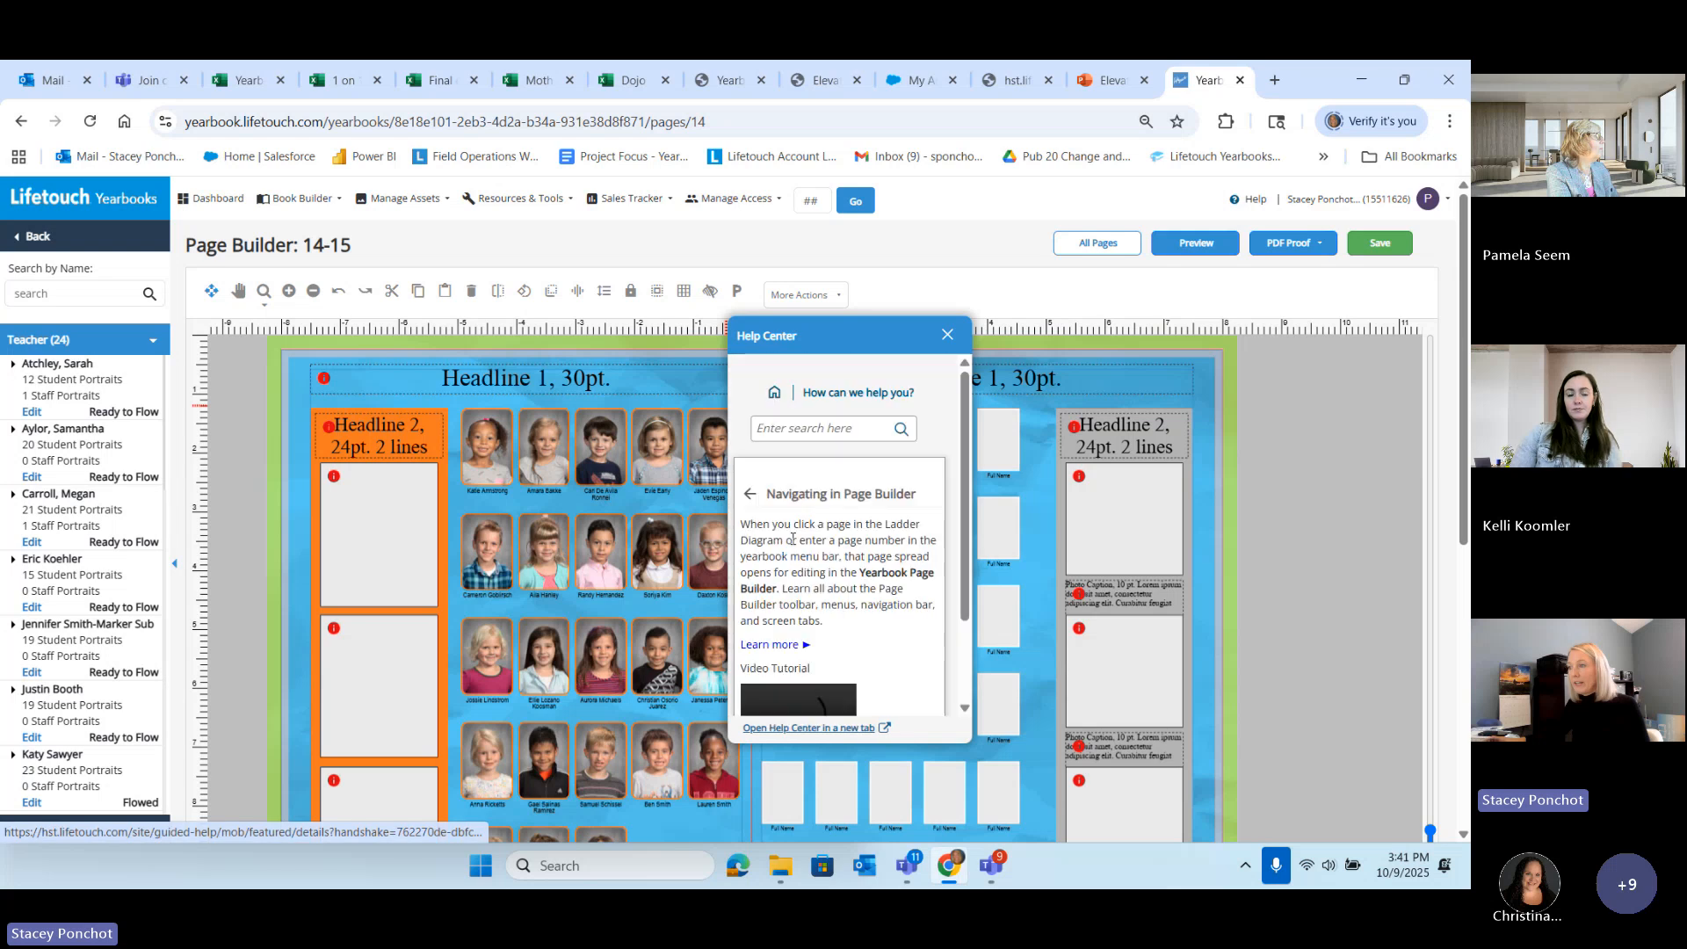
{"action": "scroll", "coordinate": [786, 538], "scroll_direction": "down", "scroll_amount": 2}
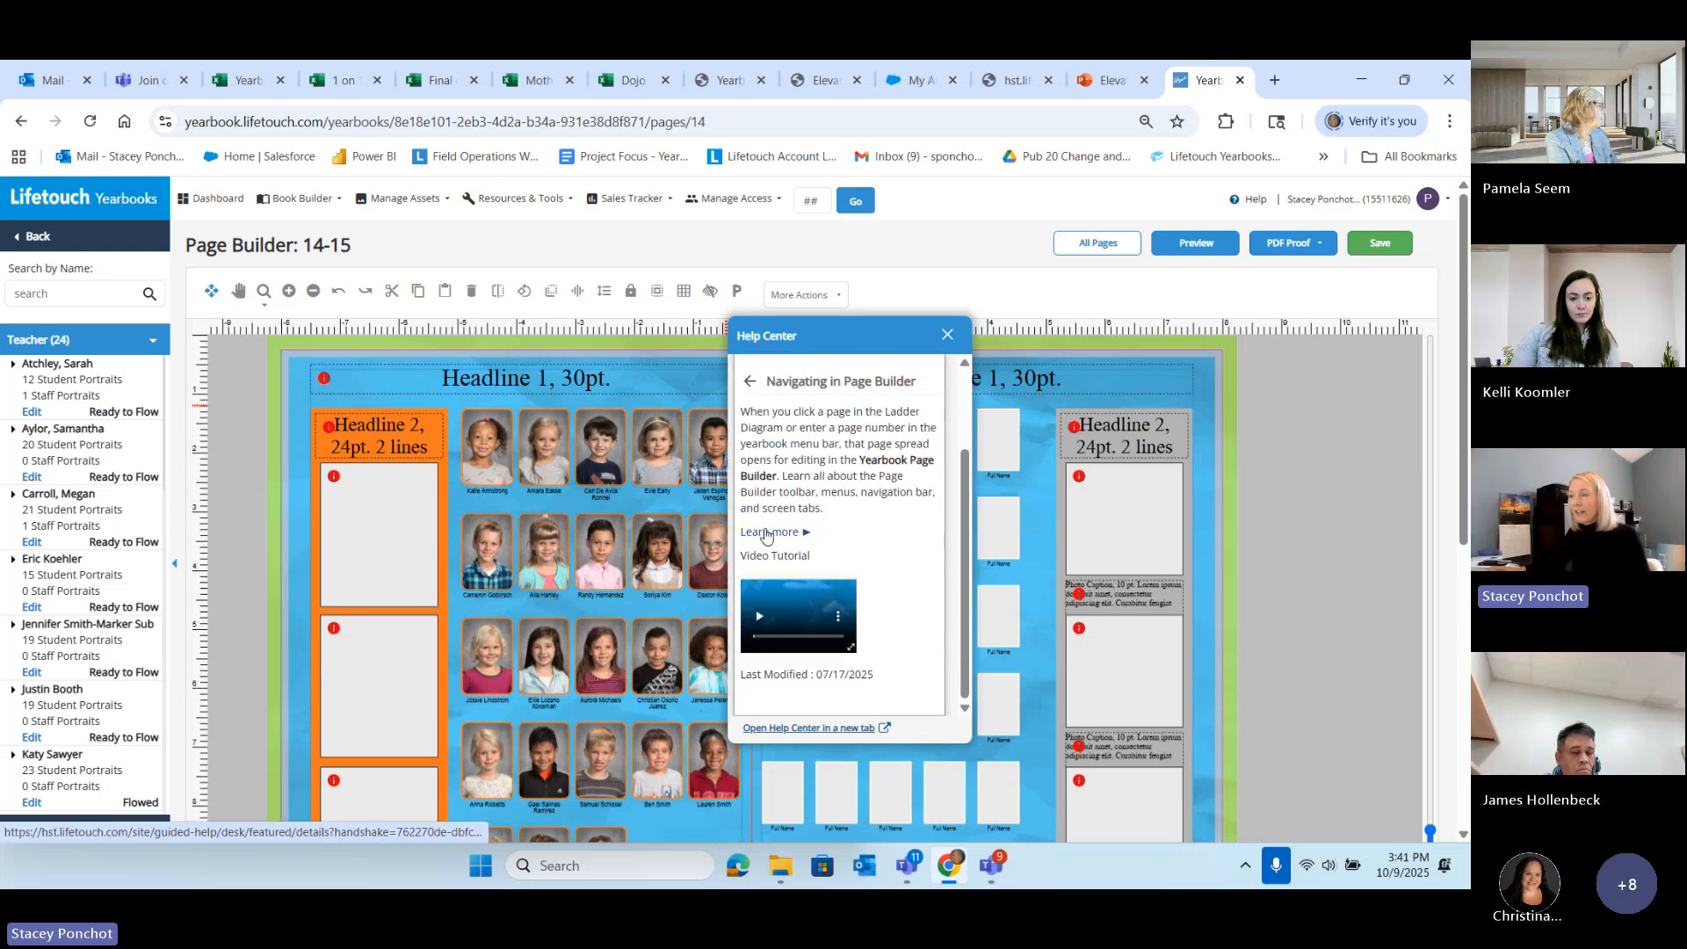
Step: Open the full Navigating in Page Builder article, look through it, and return to the page 14-15 spread with the help closed
{"action": "left_click", "coordinate": [766, 533]}
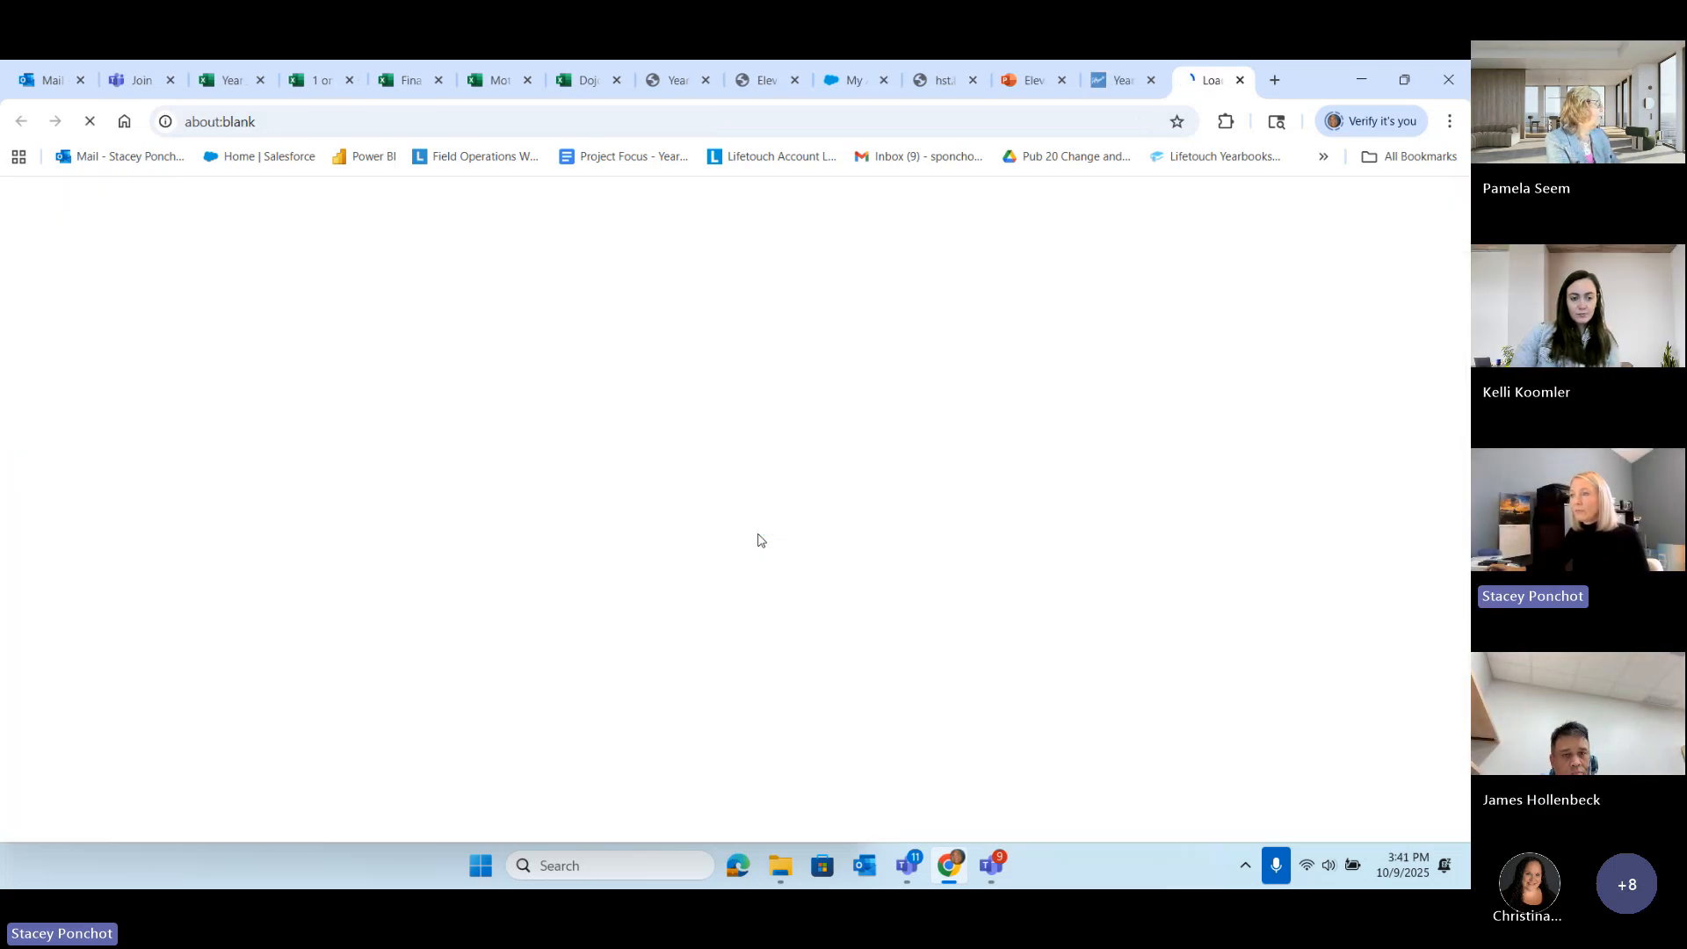
{"action": "scroll", "coordinate": [357, 571], "scroll_direction": "down", "scroll_amount": 15}
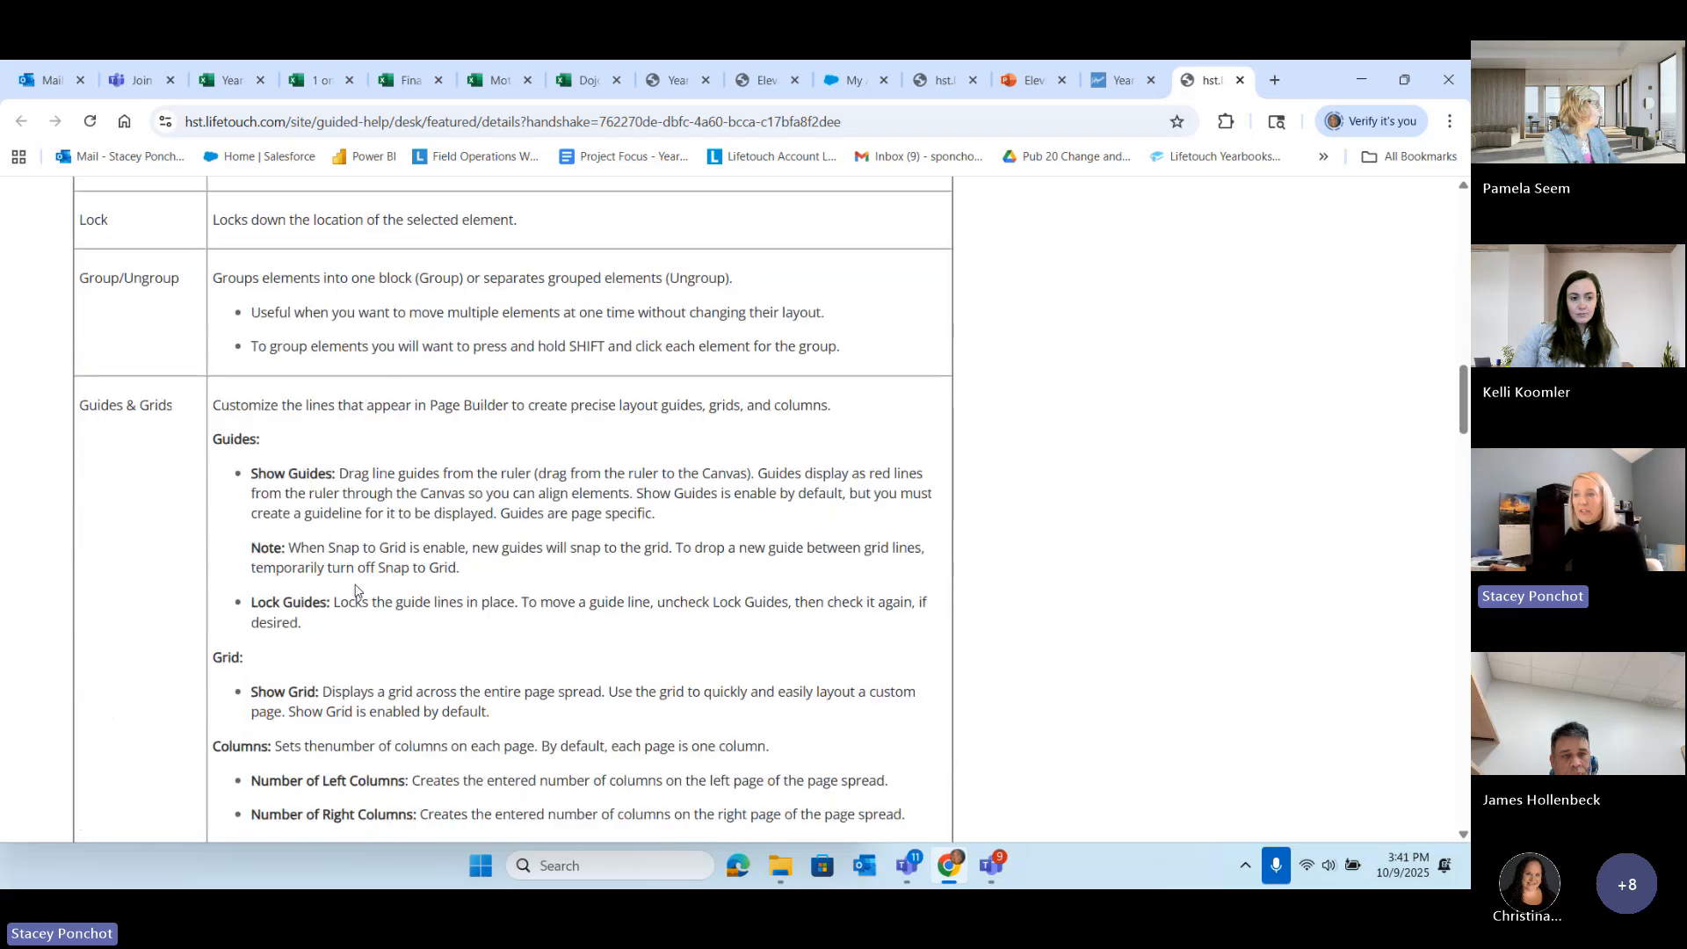
{"action": "scroll", "coordinate": [355, 589], "scroll_direction": "up", "scroll_amount": 15}
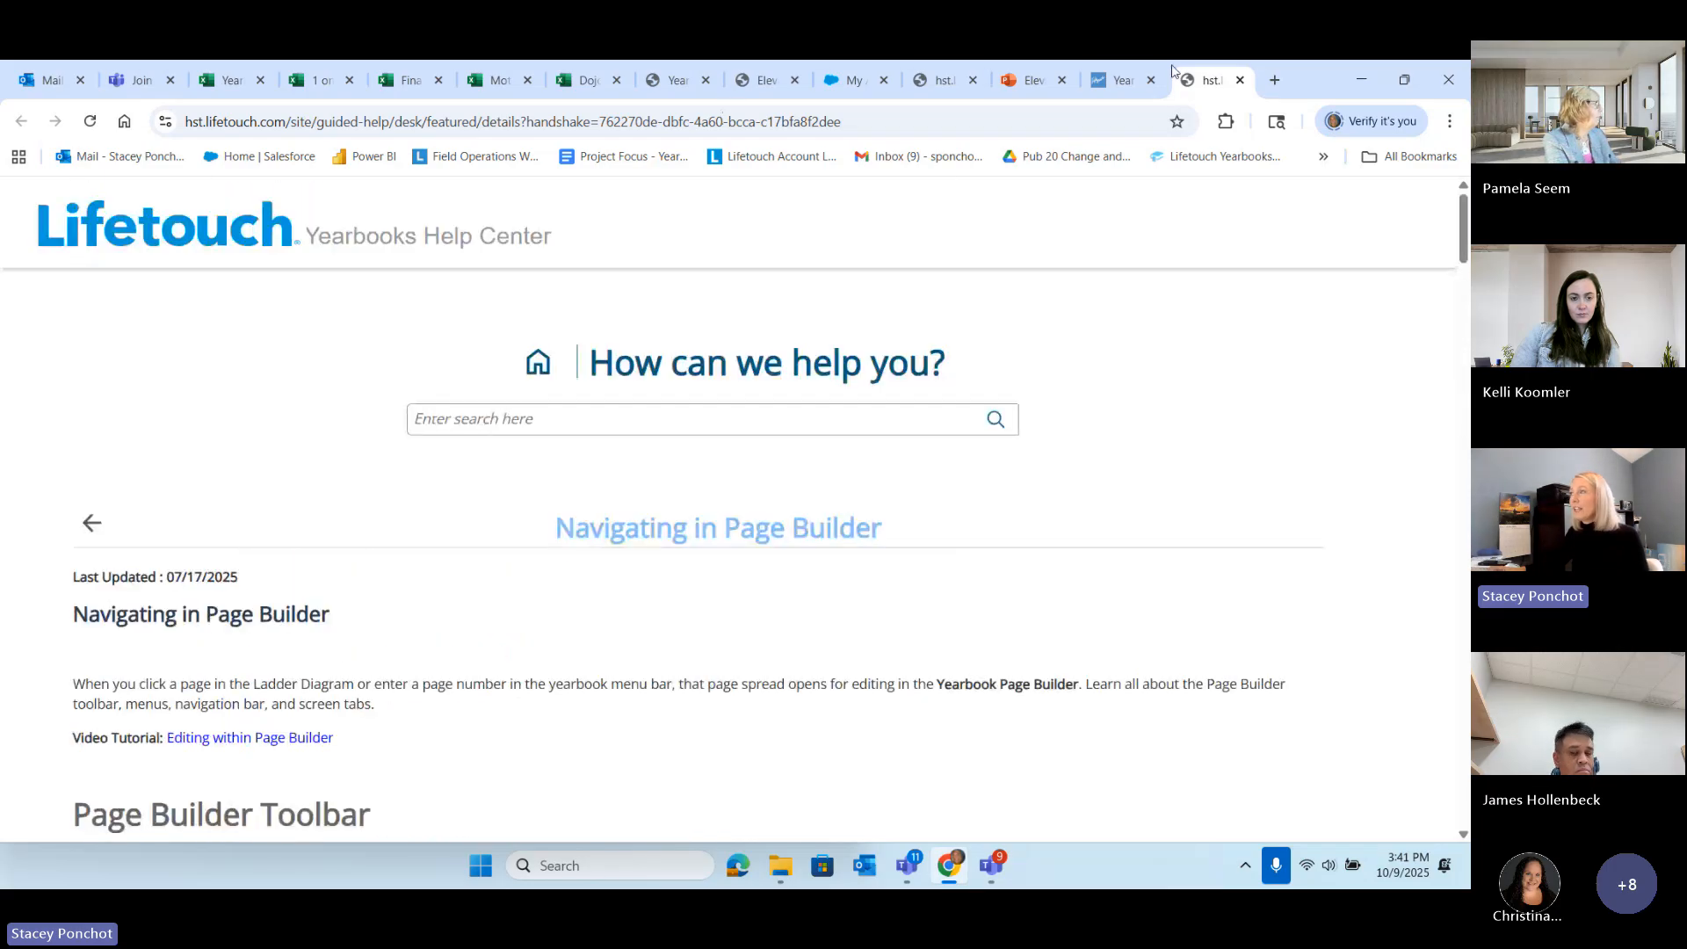
{"action": "left_click", "coordinate": [1099, 71]}
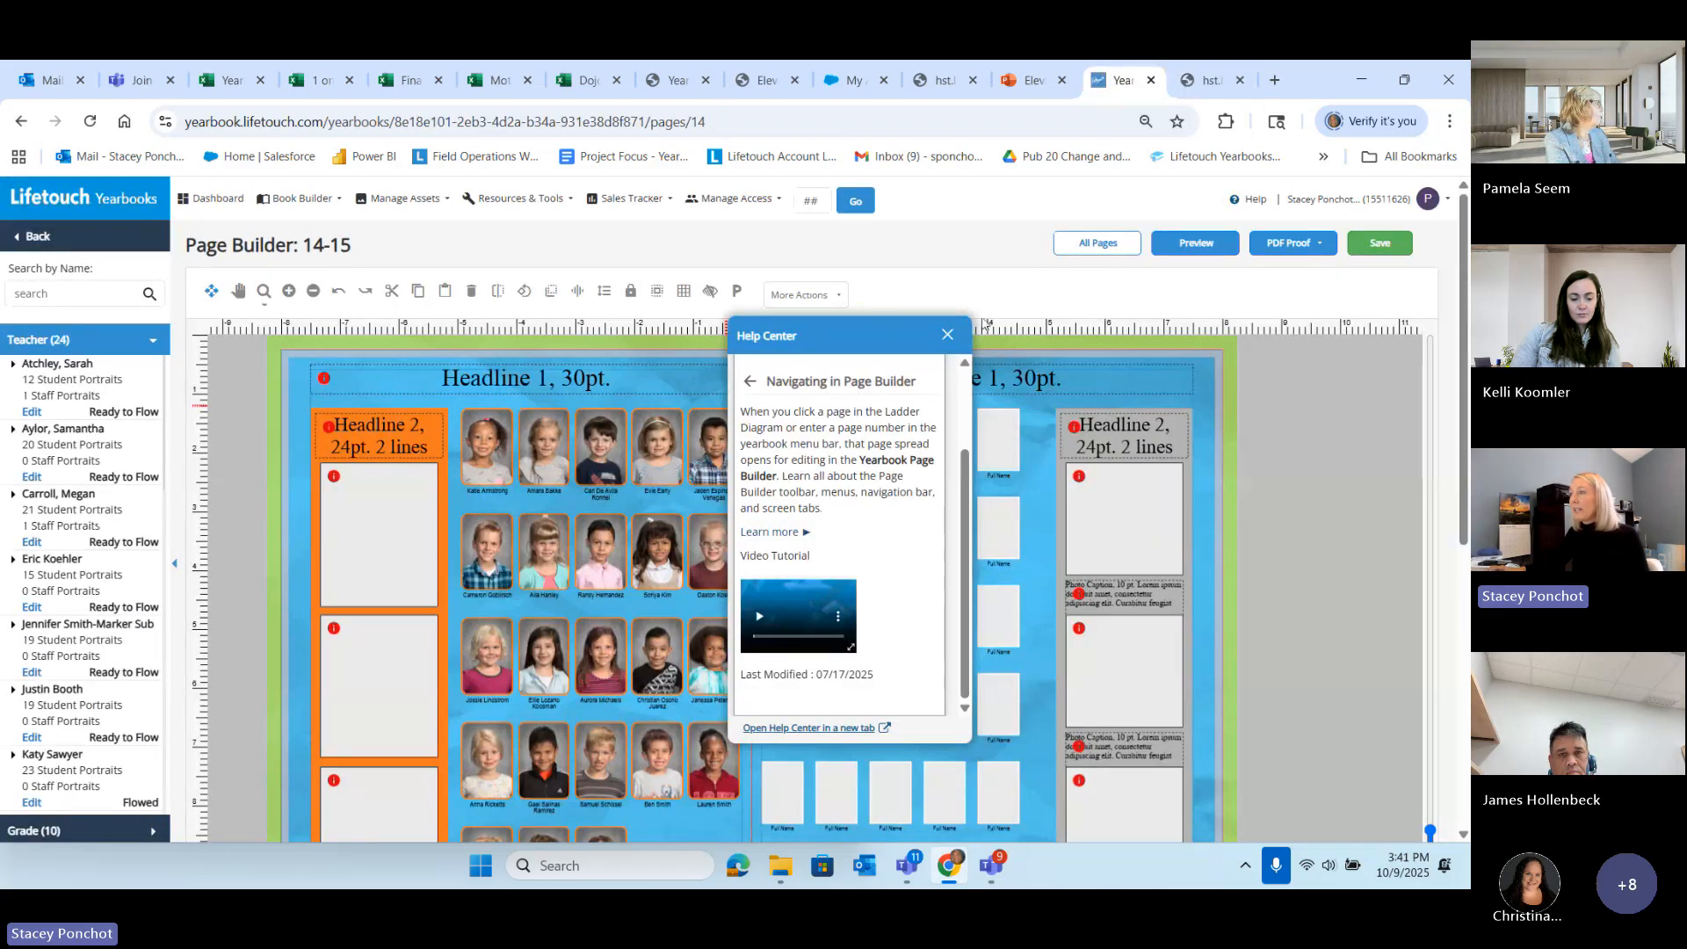
{"action": "left_click", "coordinate": [947, 335]}
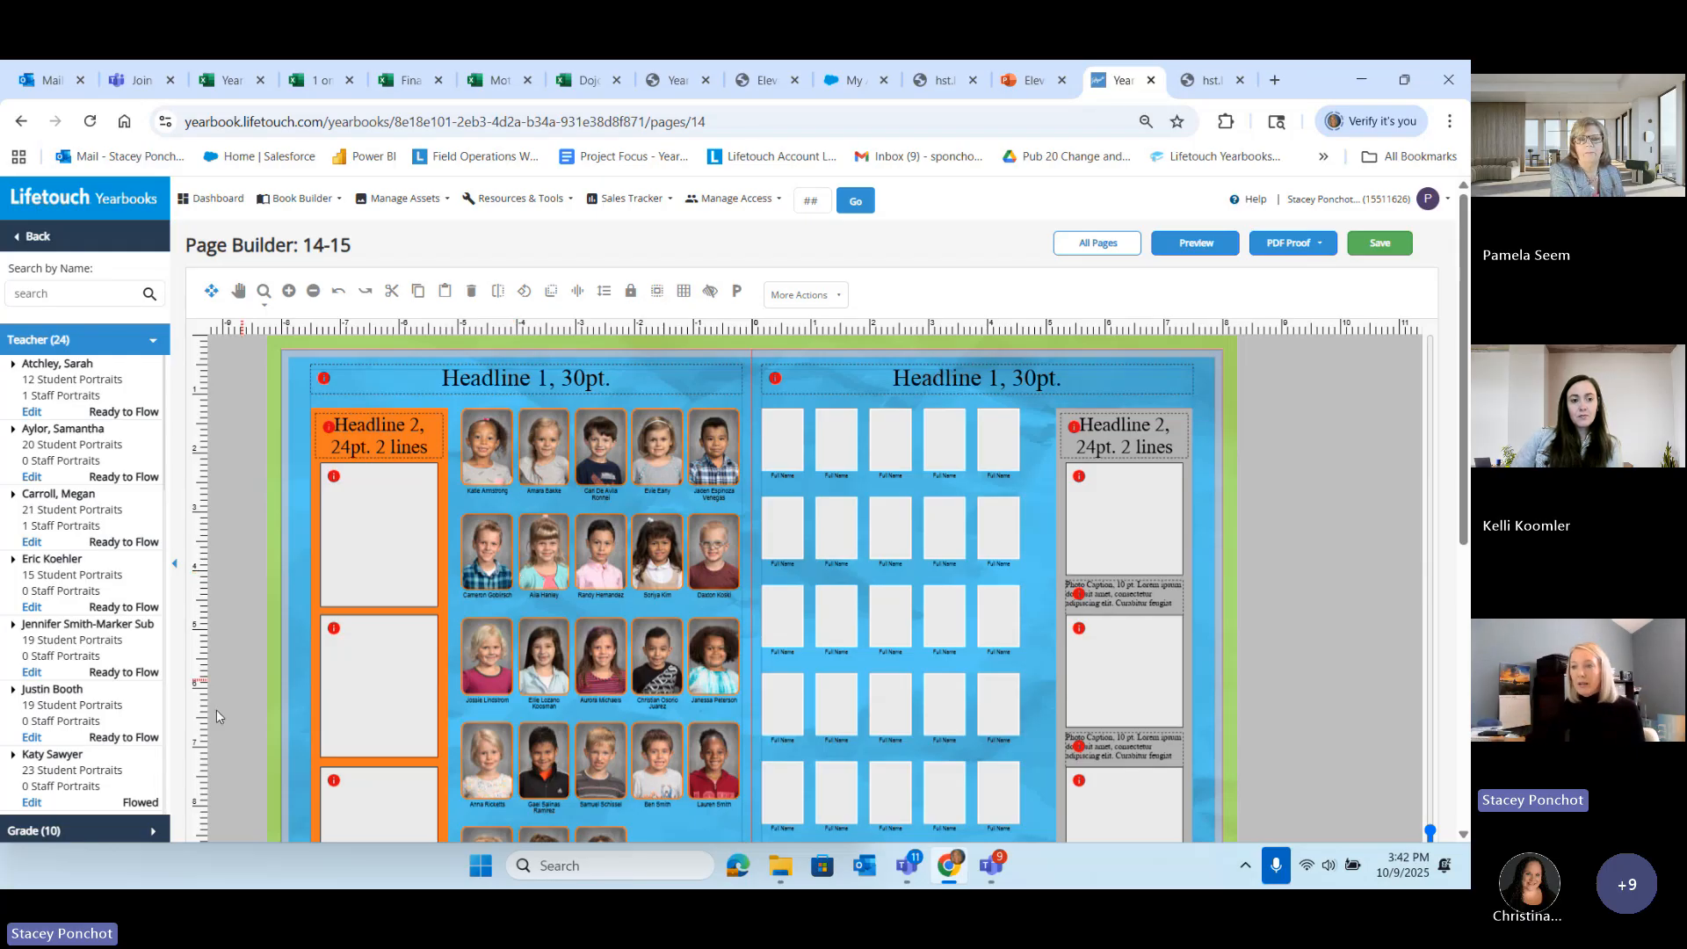
Step: List the portrait groups by grade instead of teacher and try to flow the grade 006 portraits into the page 14 layout
{"action": "left_click", "coordinate": [36, 343]}
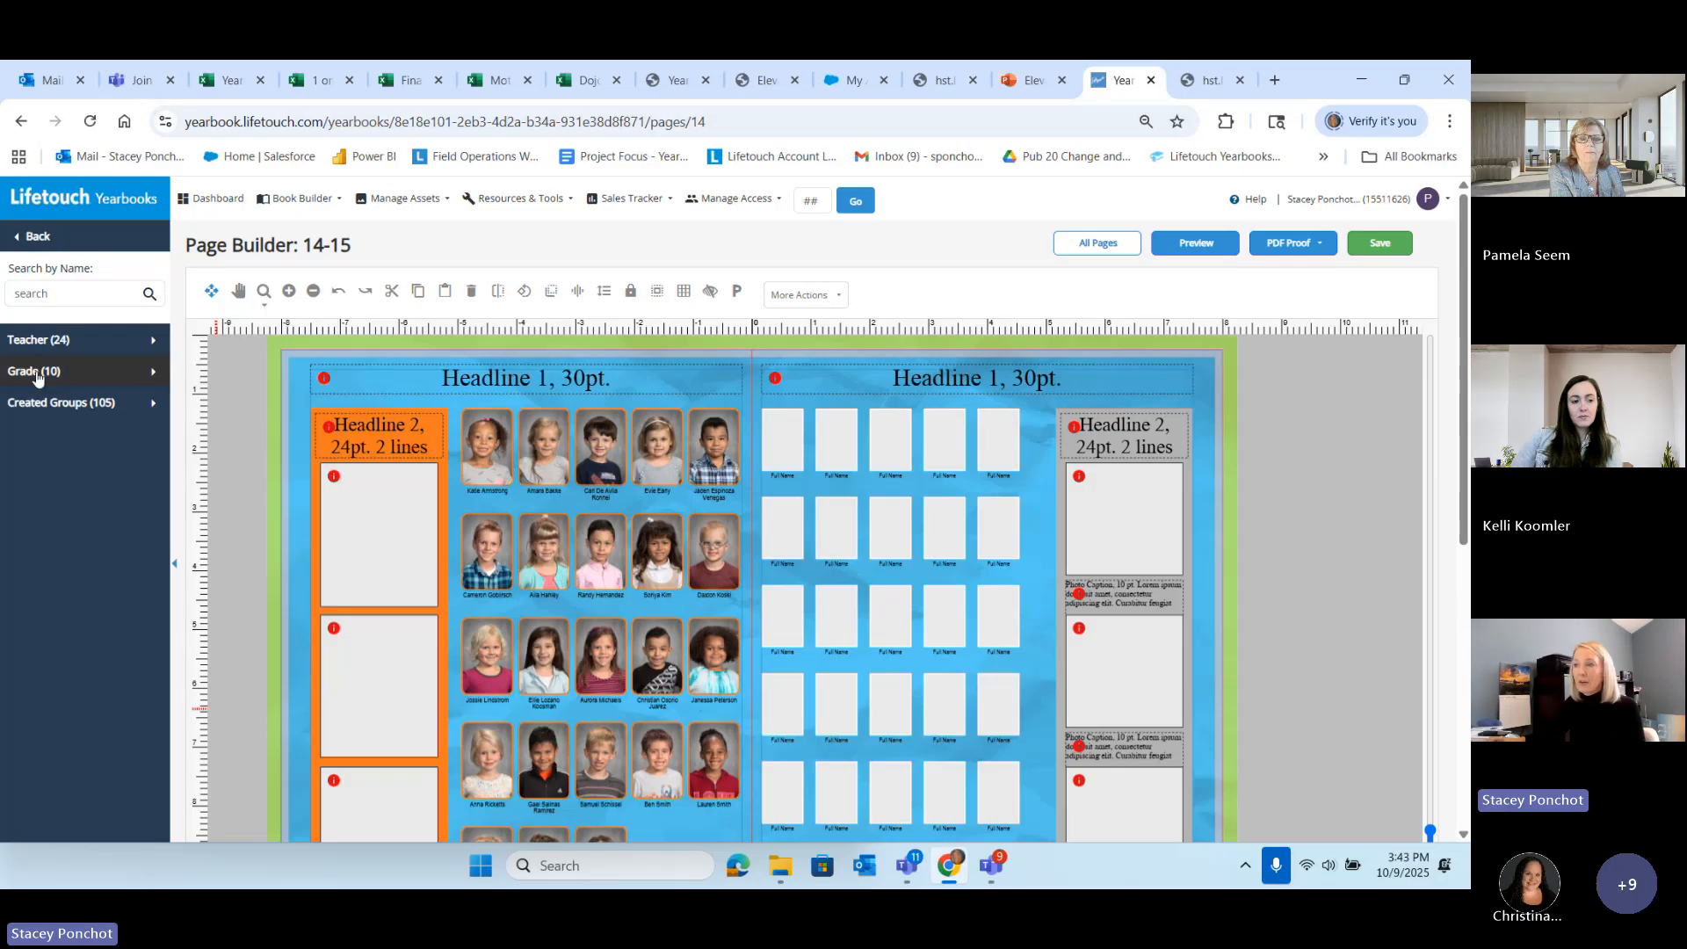
{"action": "left_click", "coordinate": [26, 373]}
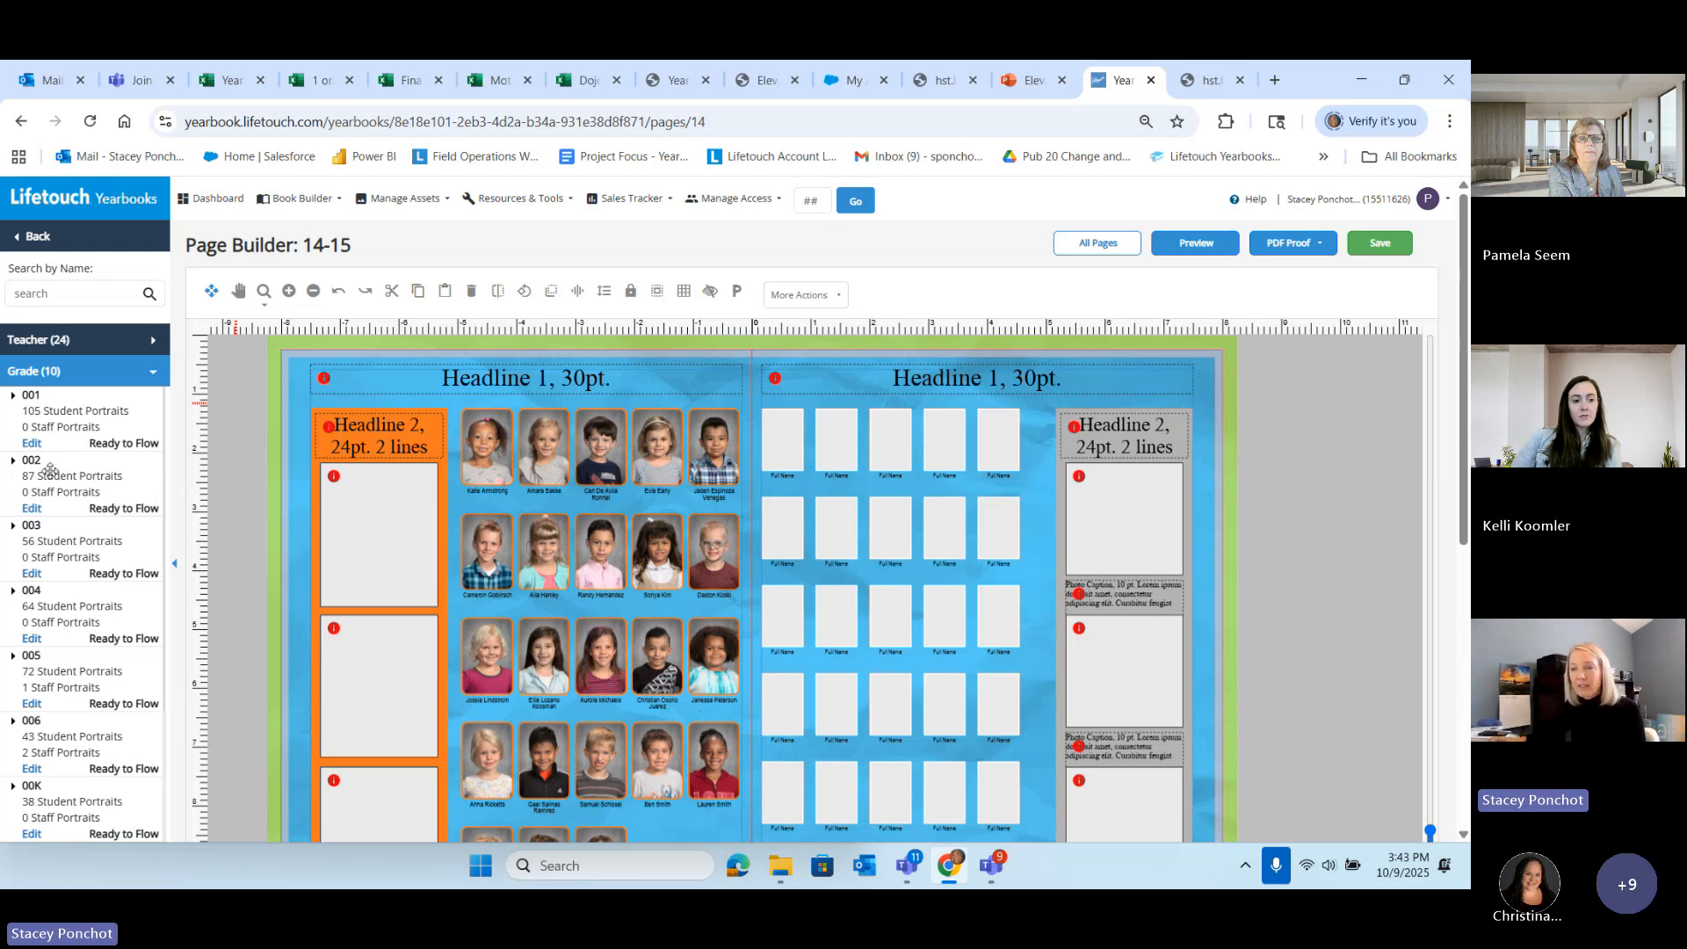
{"action": "left_click_drag", "start_coordinate": [47, 491], "coordinate": [503, 507]}
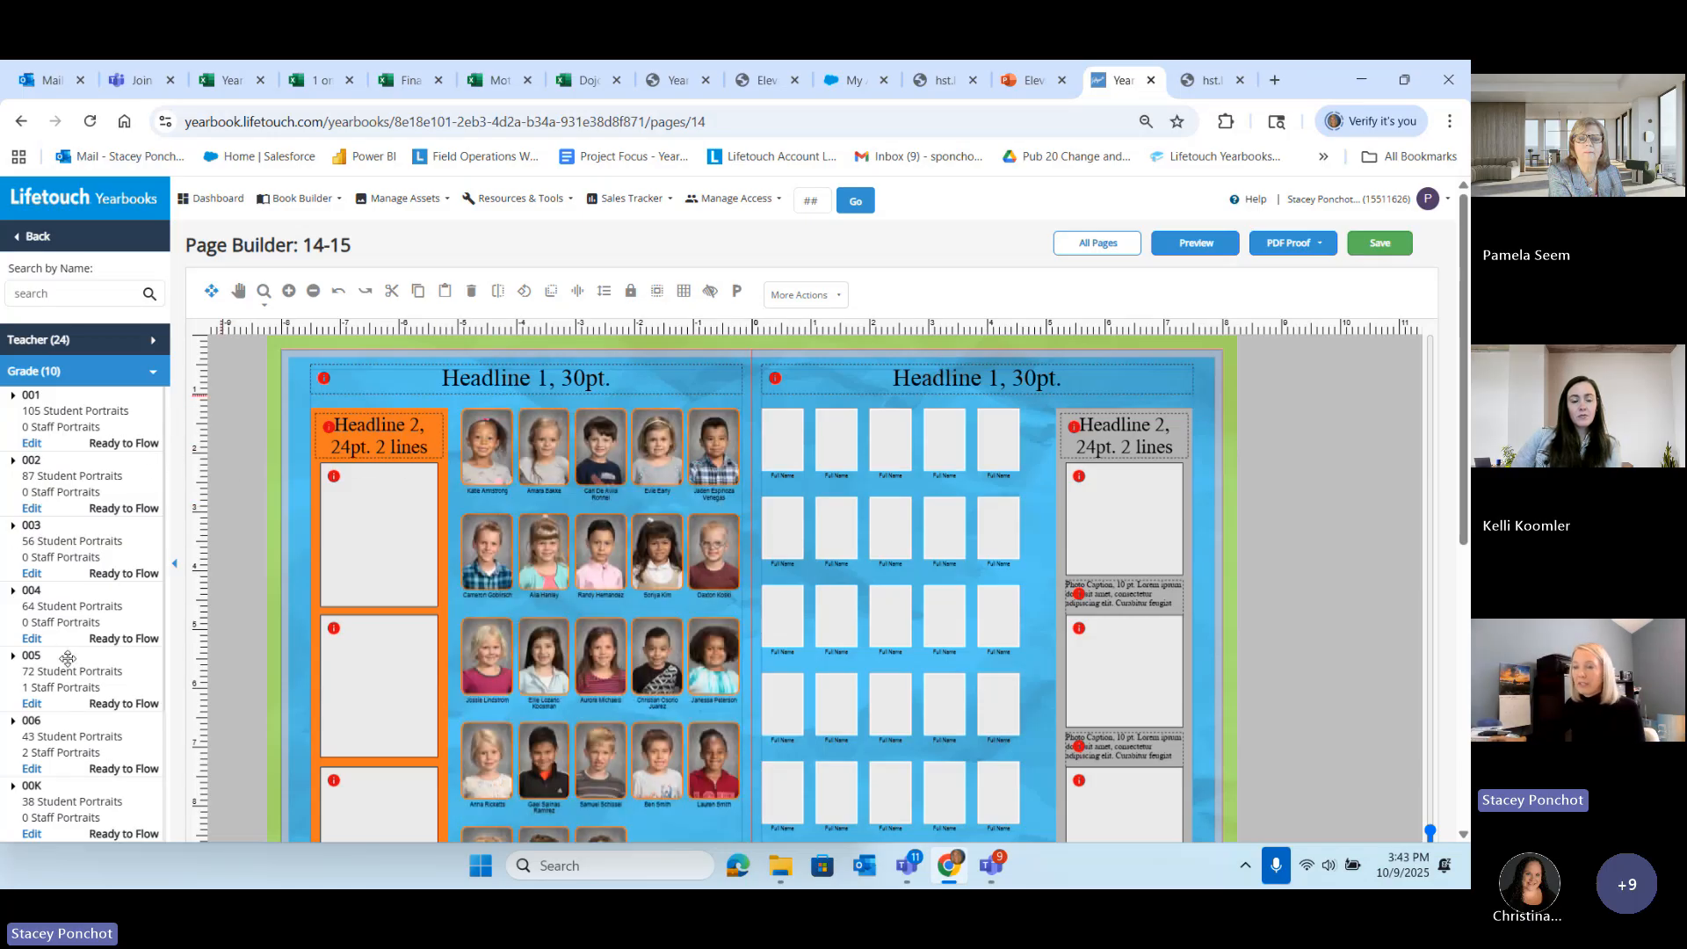
{"action": "scroll", "coordinate": [68, 658], "scroll_direction": "down", "scroll_amount": 1}
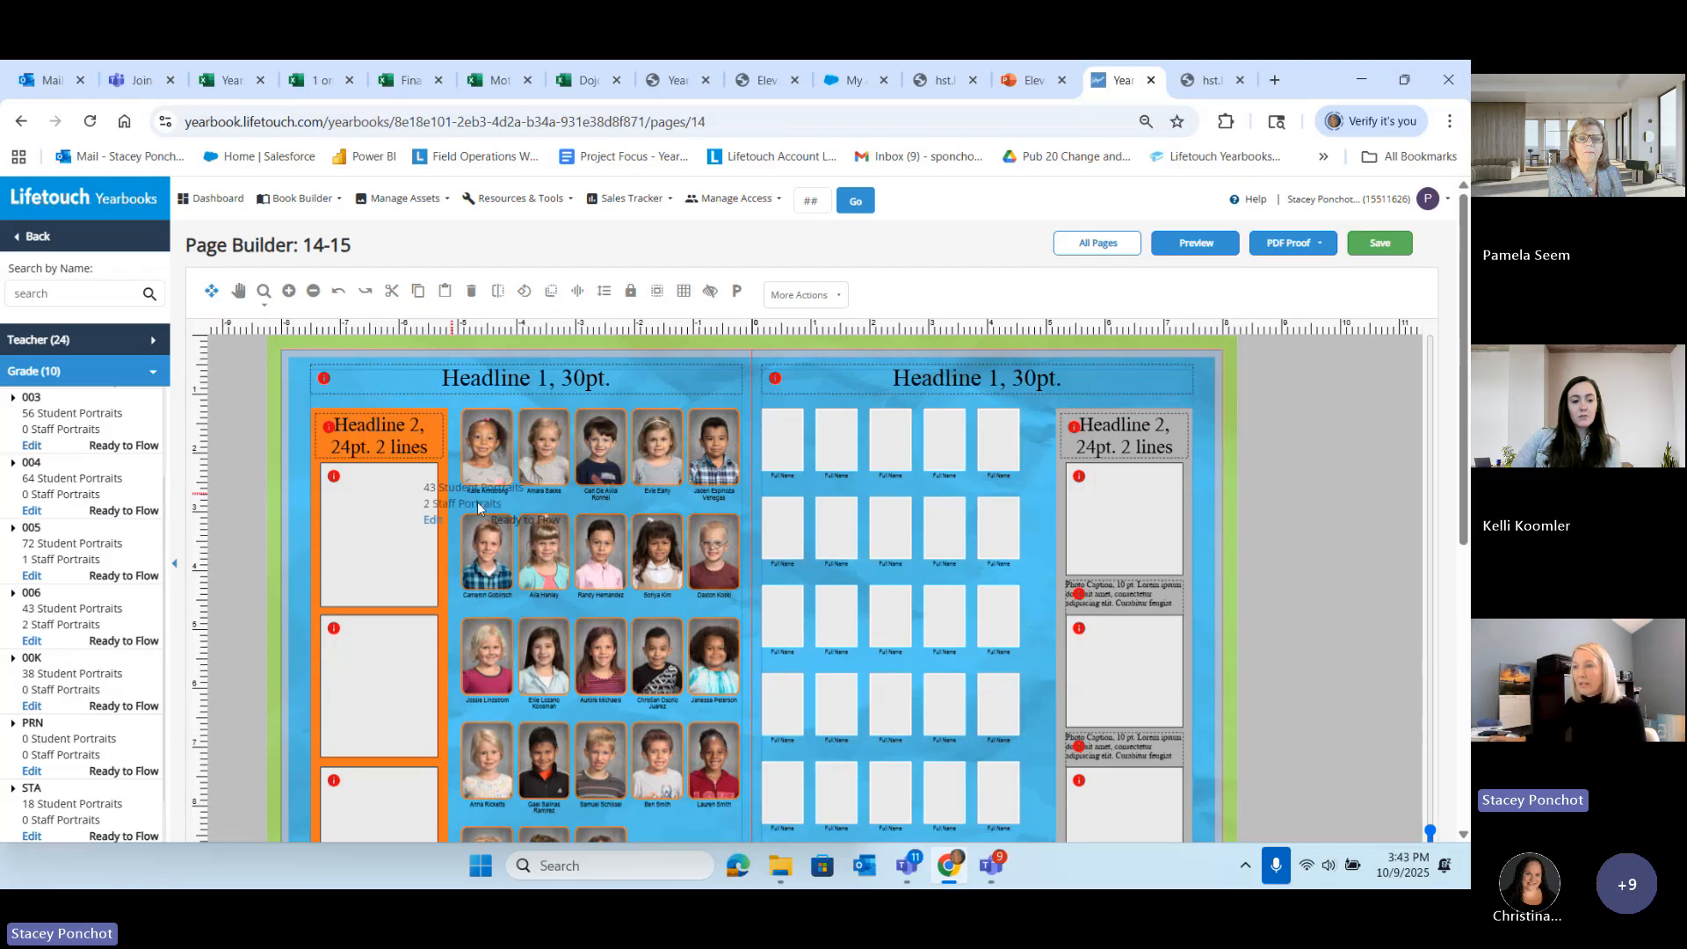
{"action": "left_click_drag", "start_coordinate": [48, 617], "coordinate": [41, 601]}
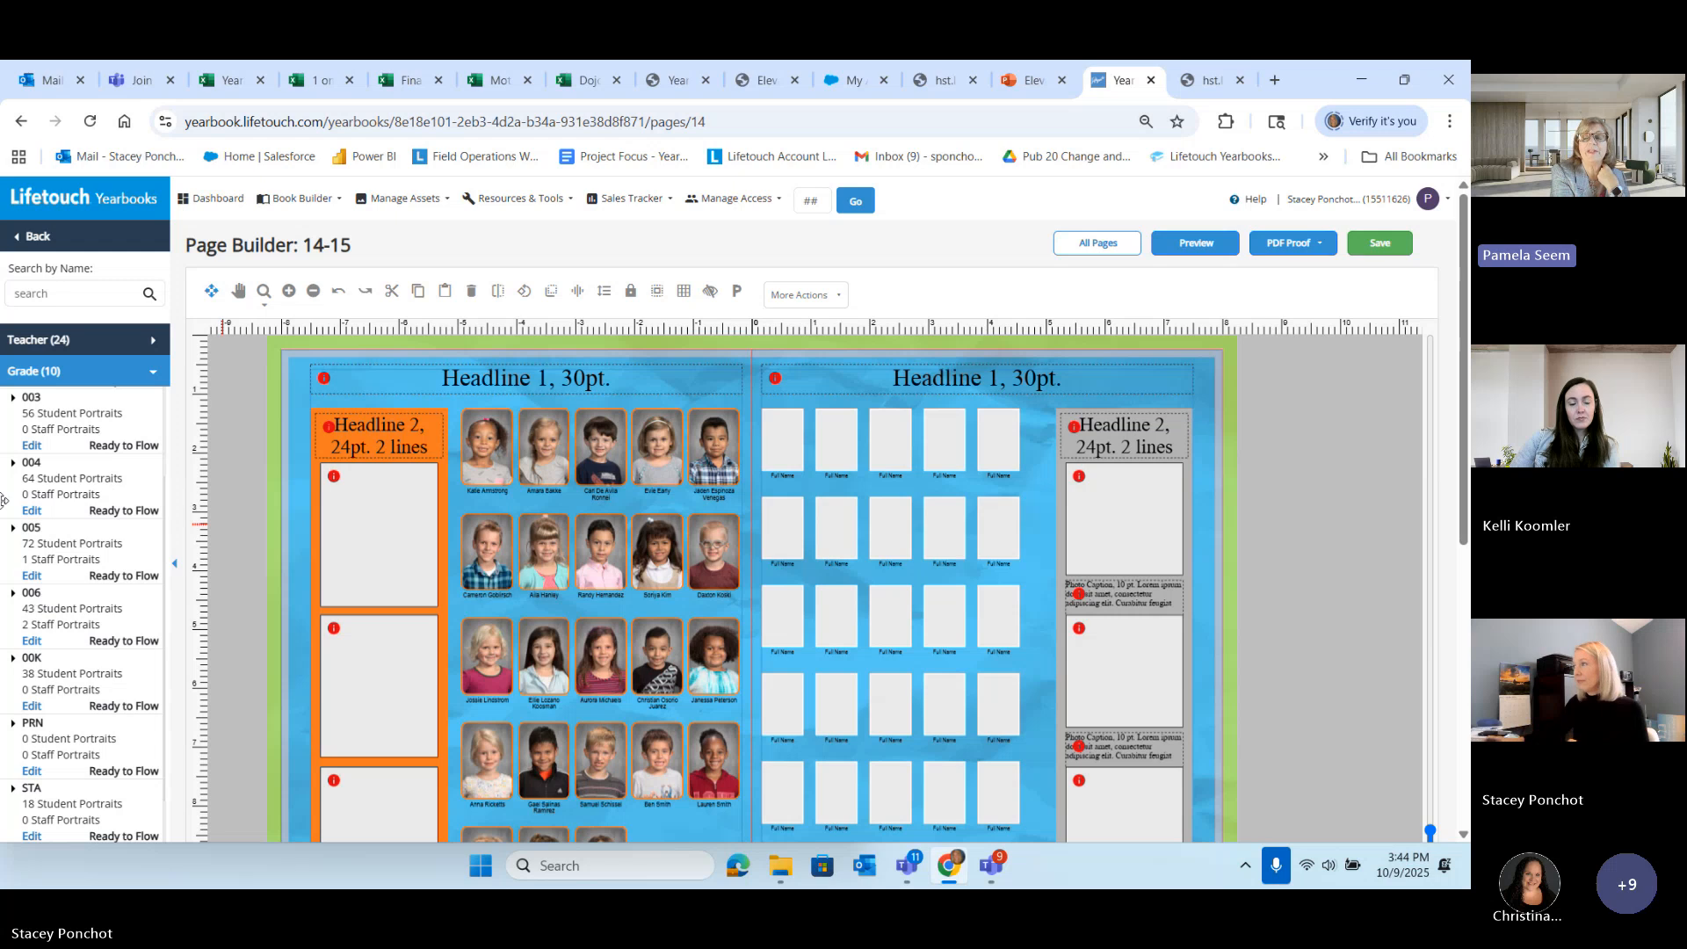
Step: Open the built-in Help Center, look over its featured help topics, and close it
{"action": "left_click", "coordinate": [1240, 201]}
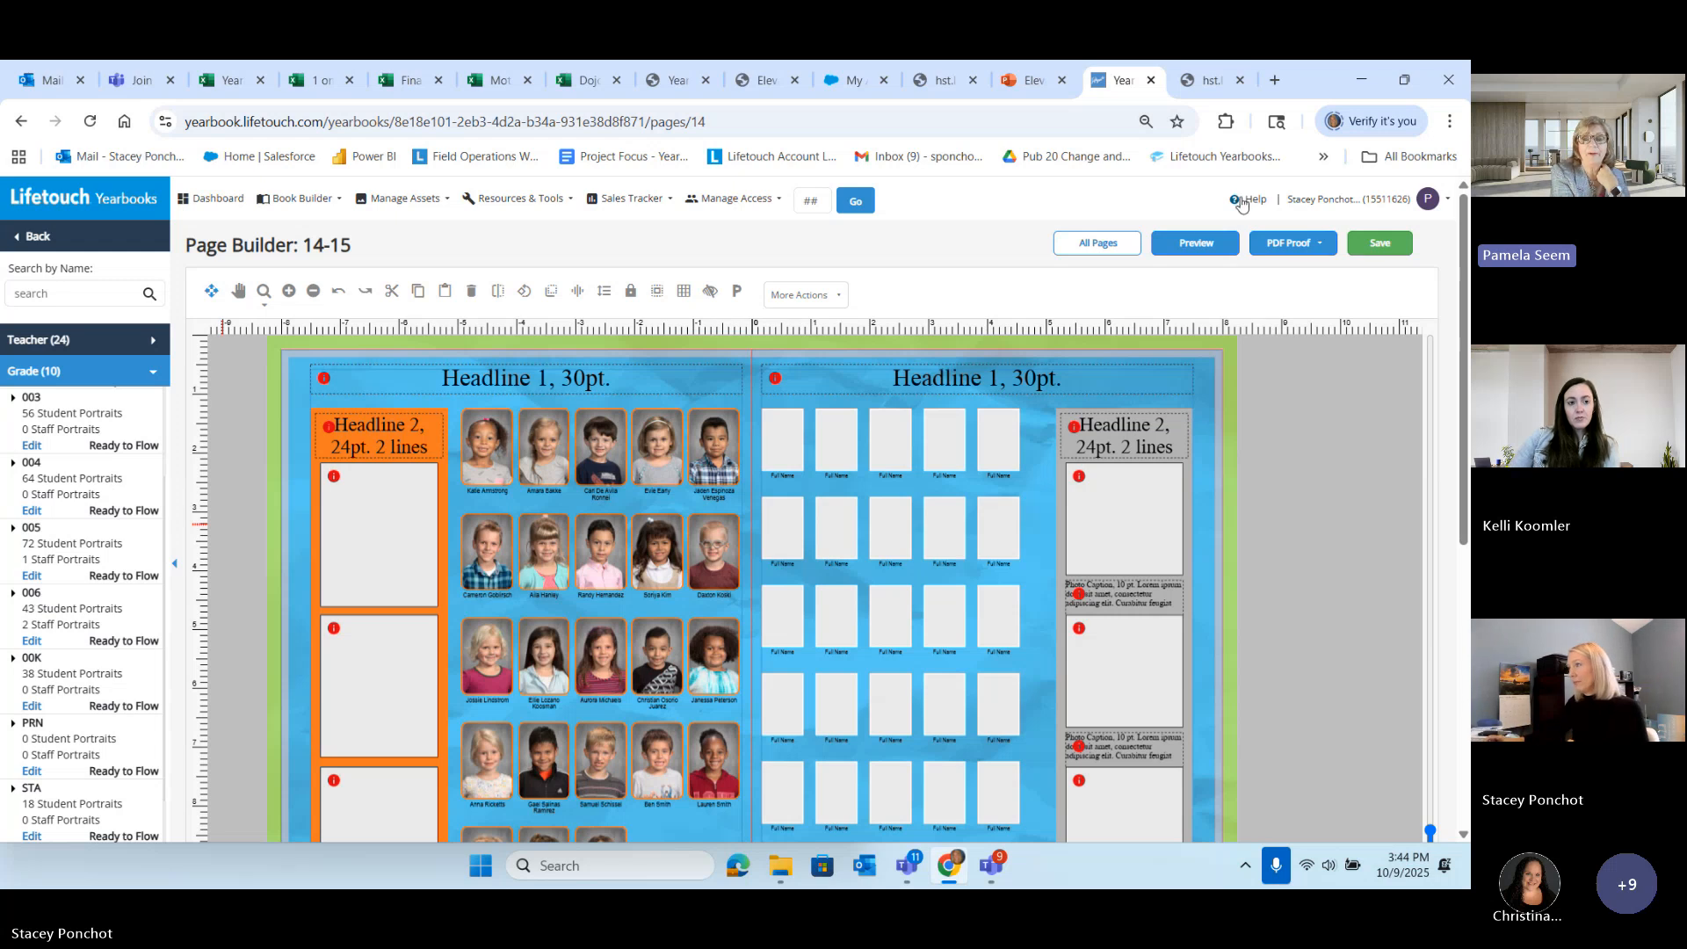
{"action": "scroll", "coordinate": [854, 606], "scroll_direction": "down", "scroll_amount": 2}
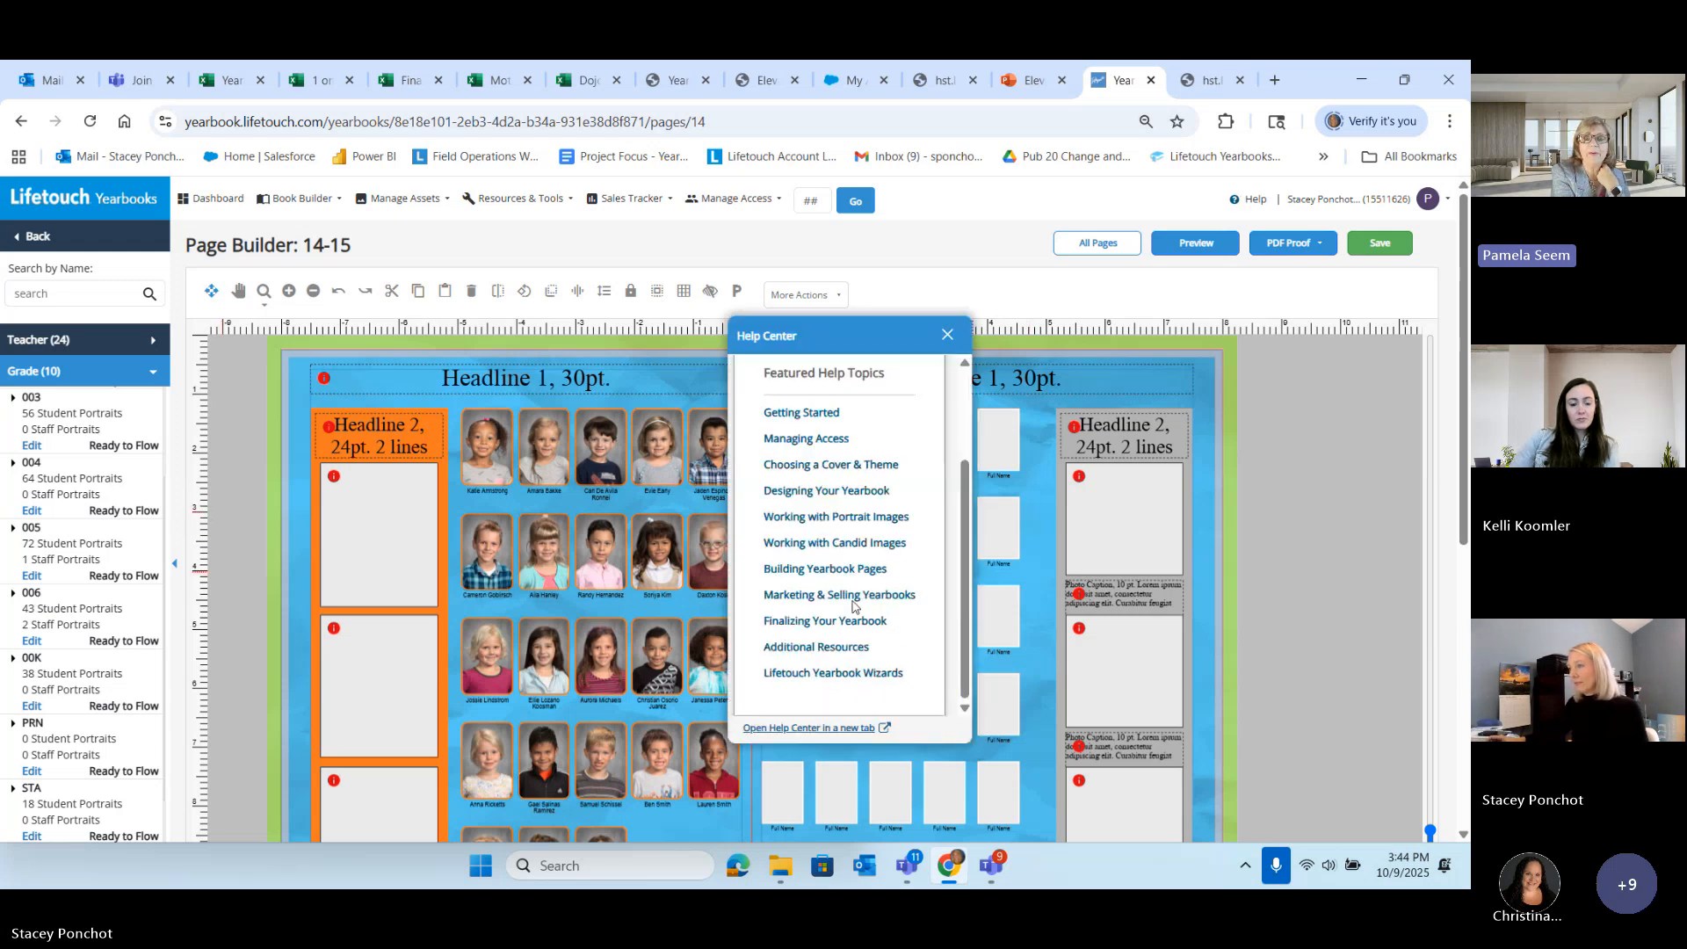
{"action": "scroll", "coordinate": [854, 606], "scroll_direction": "up", "scroll_amount": 2}
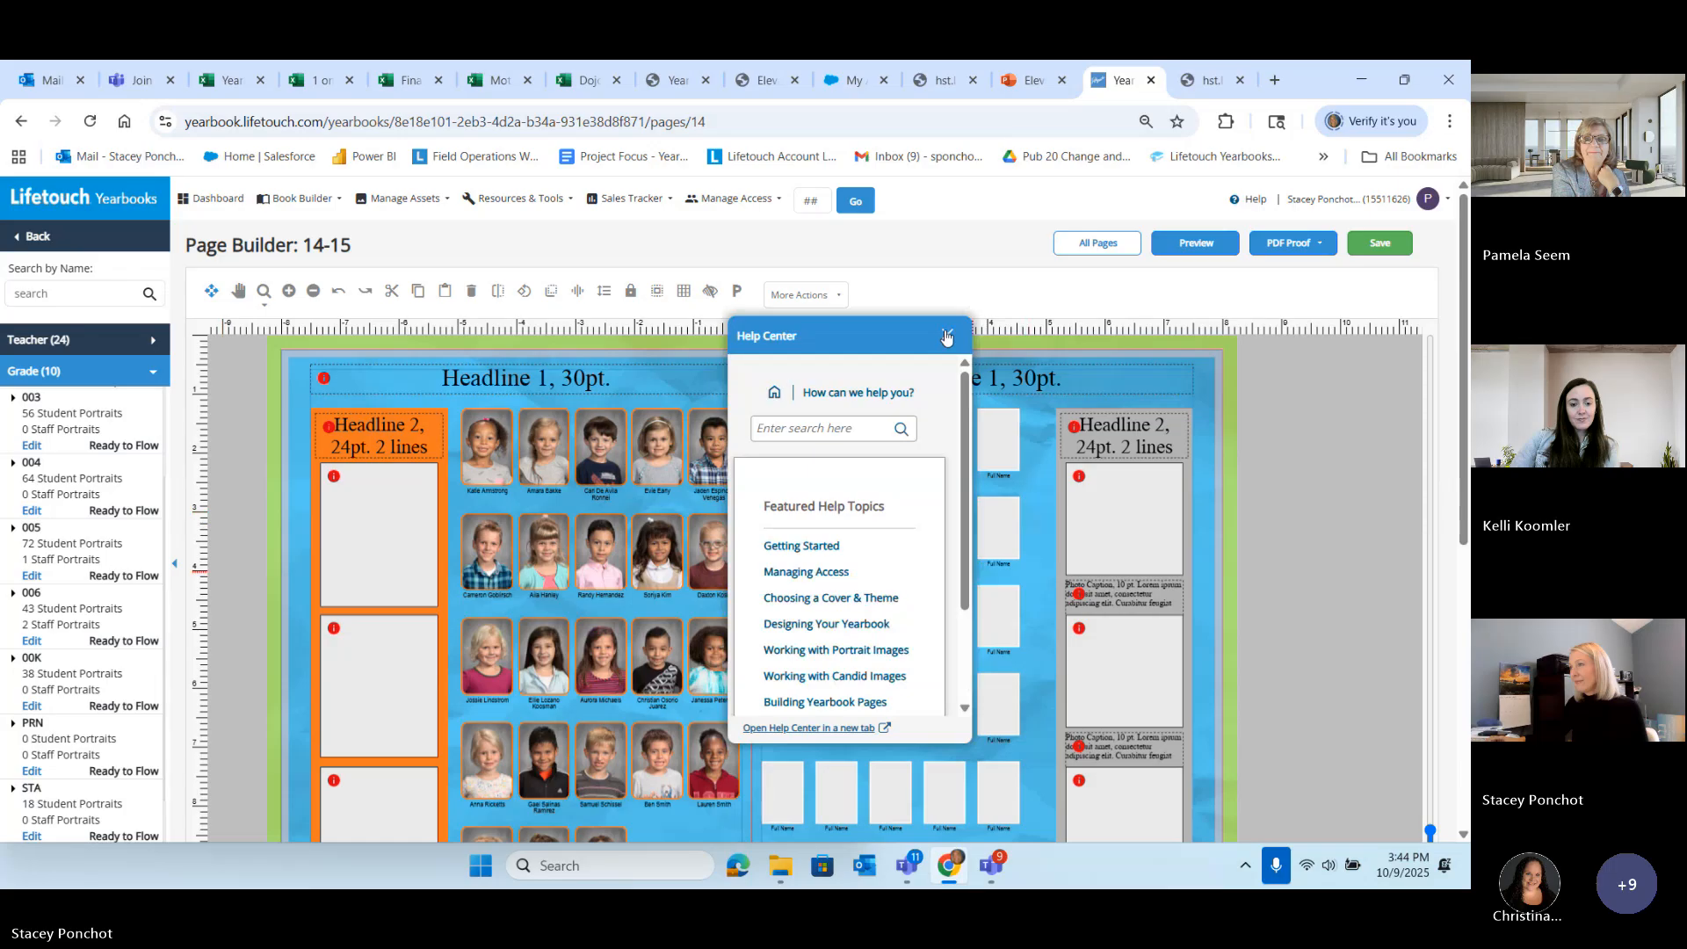
{"action": "left_click", "coordinate": [946, 337]}
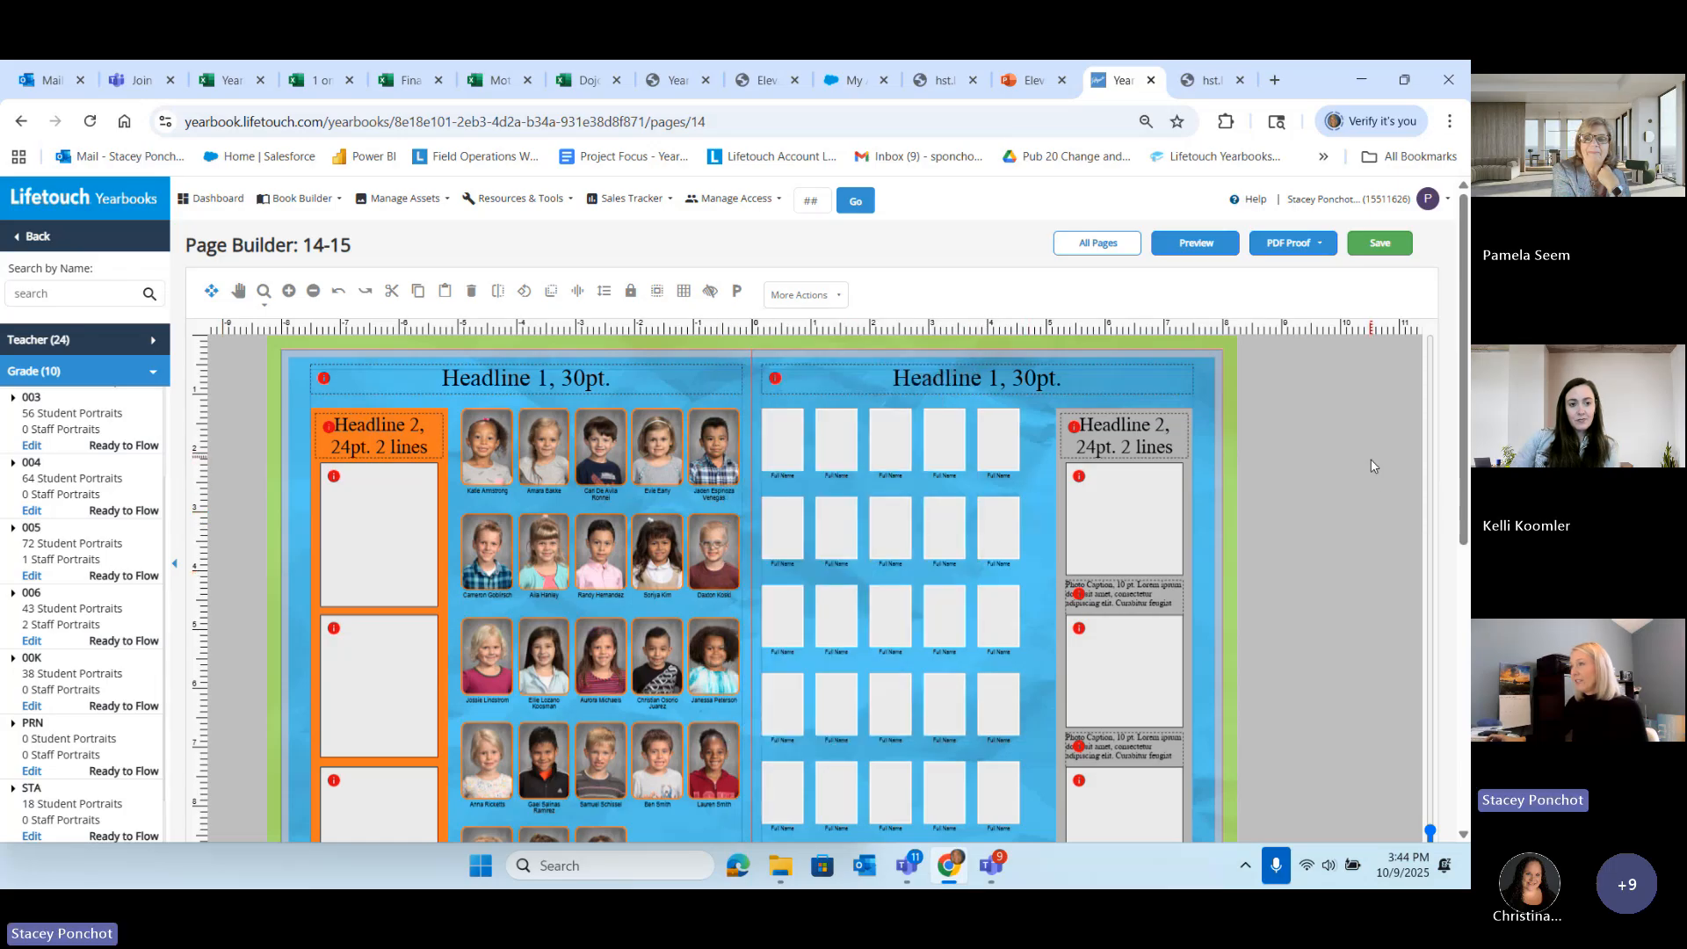
Step: Open the Contract & Book Settings and look over the view options, snap settings, portrait flow options and yearbook font library
{"action": "scroll", "coordinate": [453, 629], "scroll_direction": "down", "scroll_amount": 1}
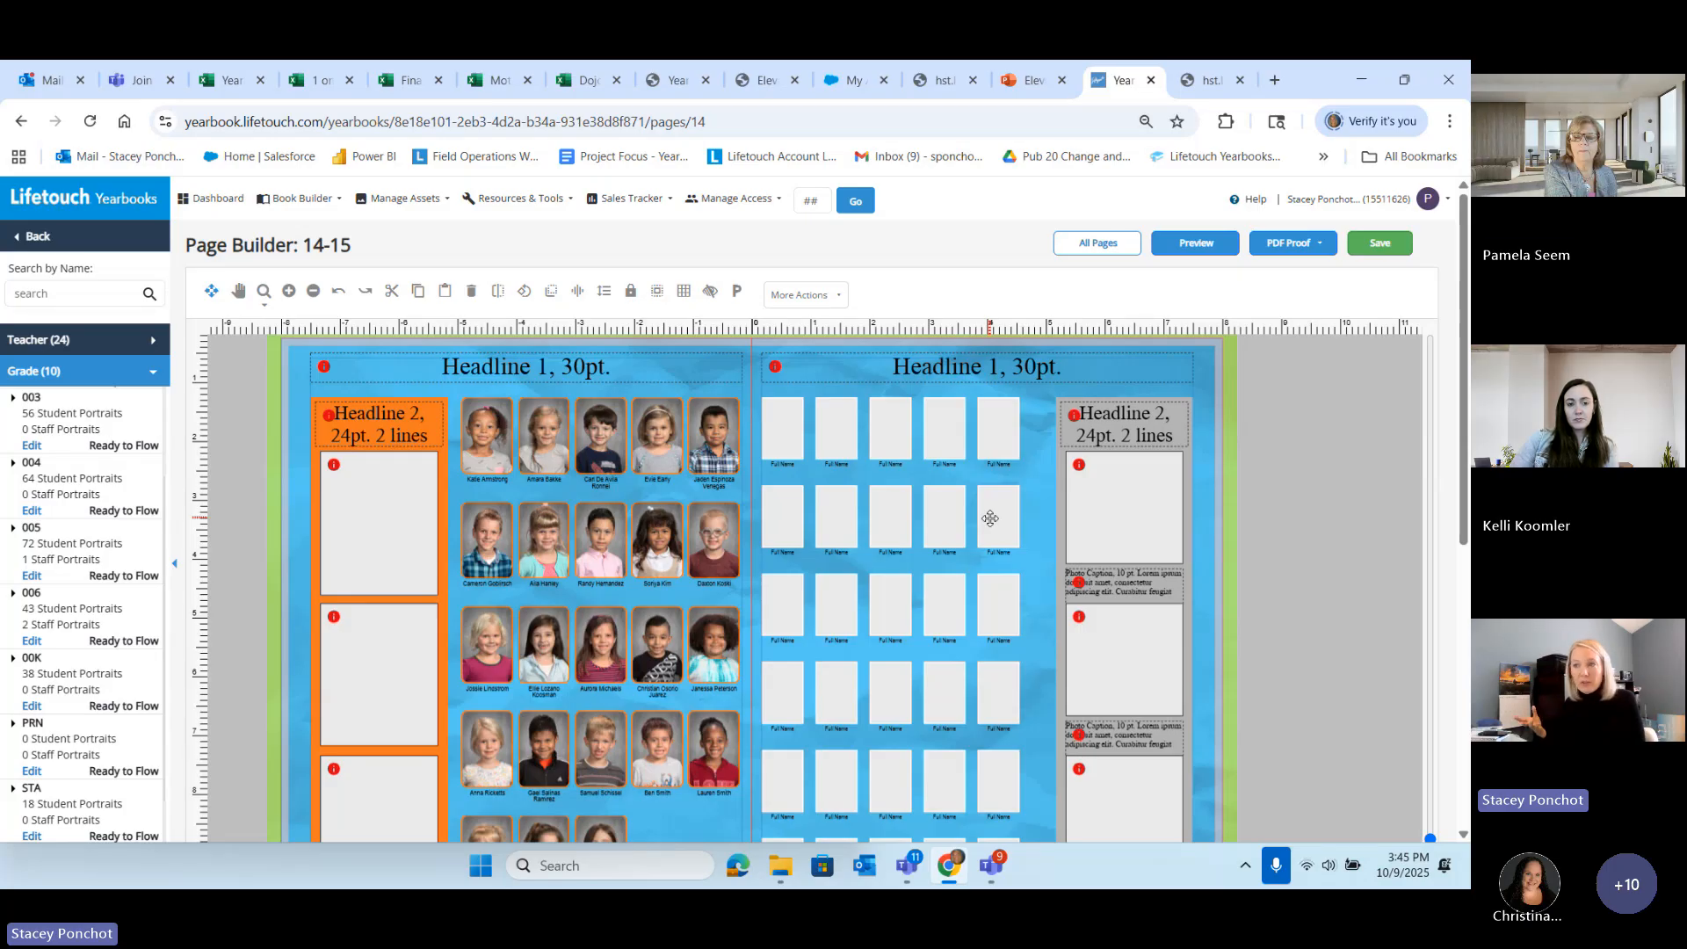
{"action": "left_click", "coordinate": [294, 200]}
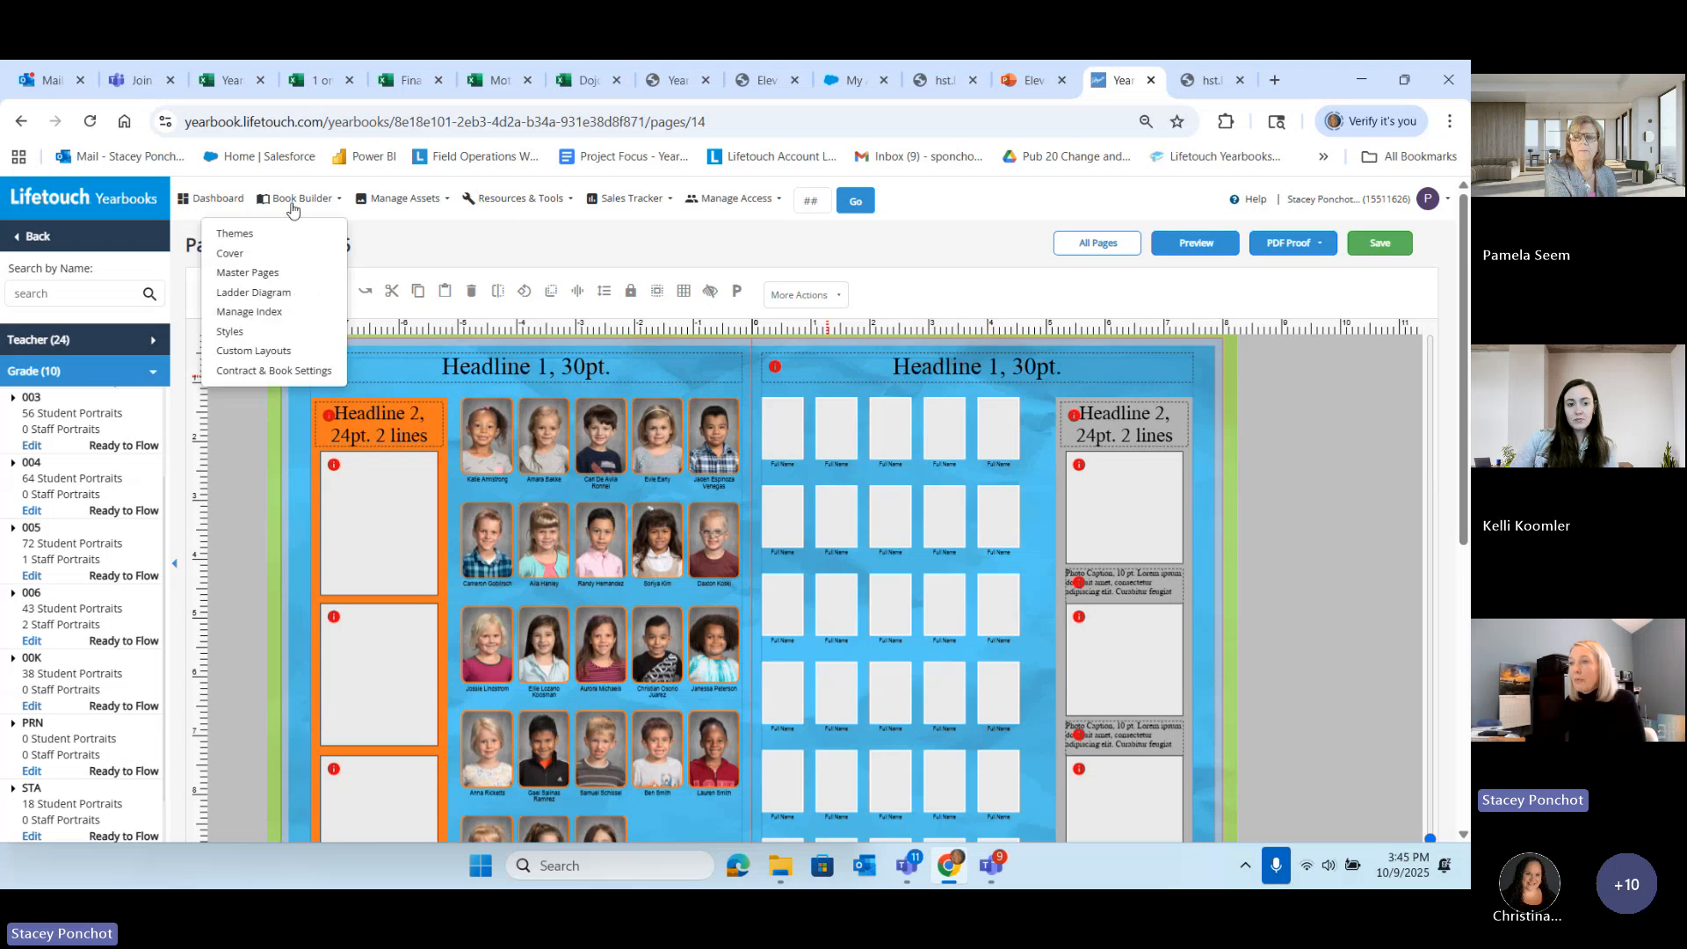
{"action": "left_click", "coordinate": [274, 374]}
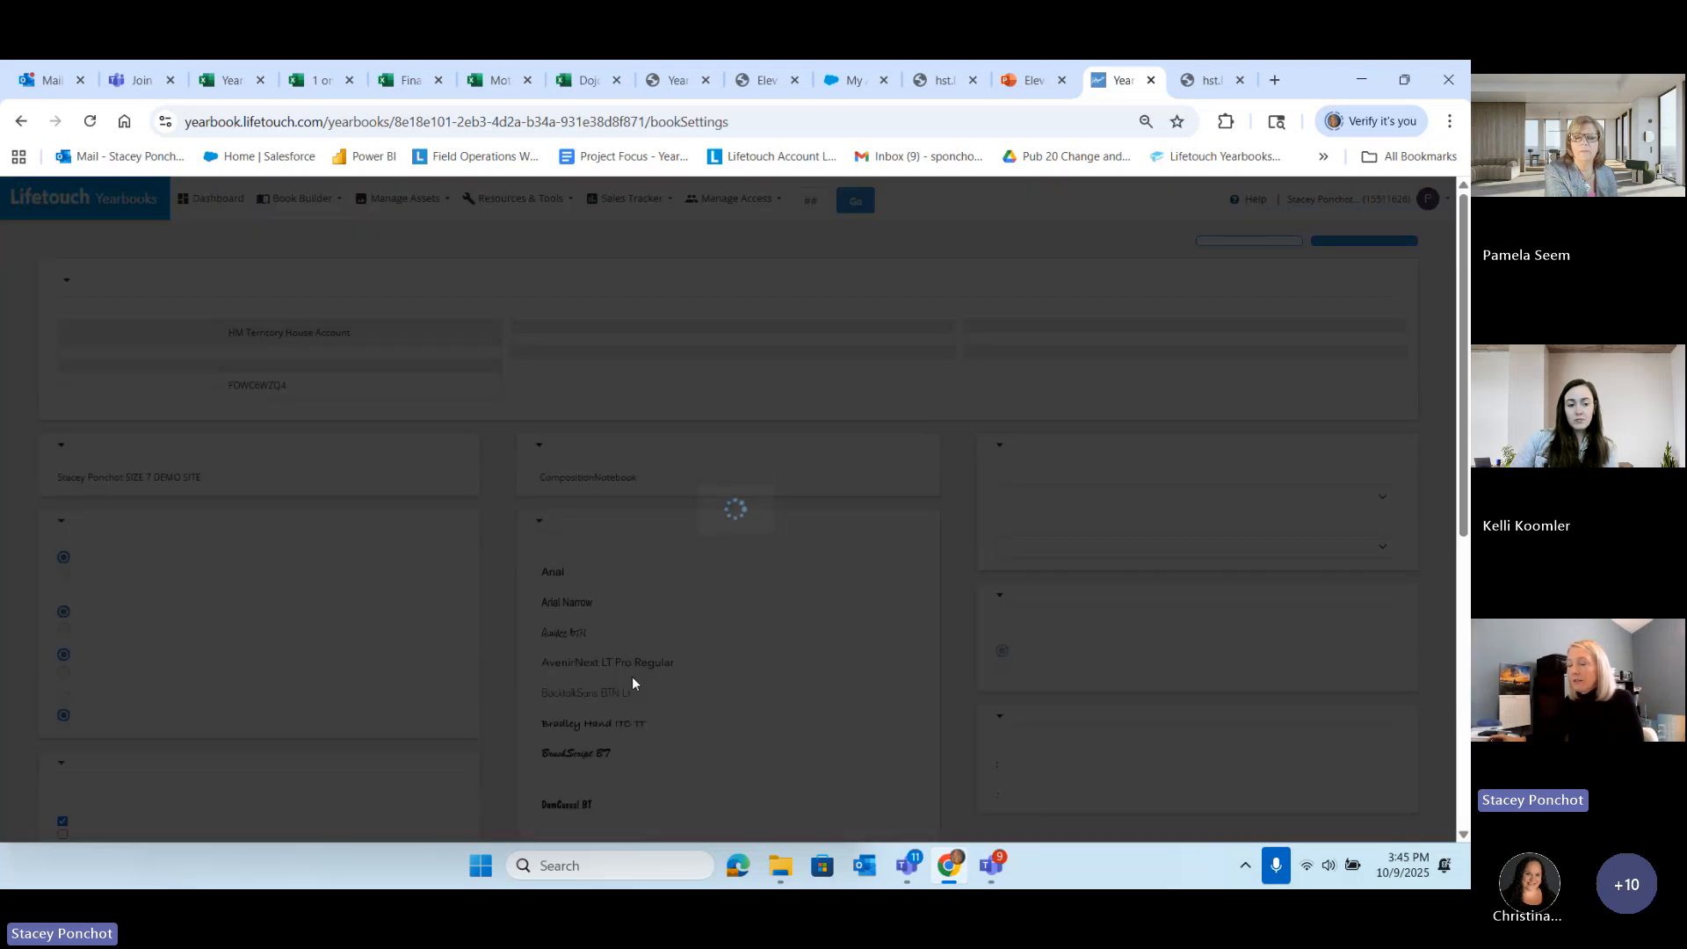
{"action": "scroll", "coordinate": [589, 468], "scroll_direction": "down", "scroll_amount": 3}
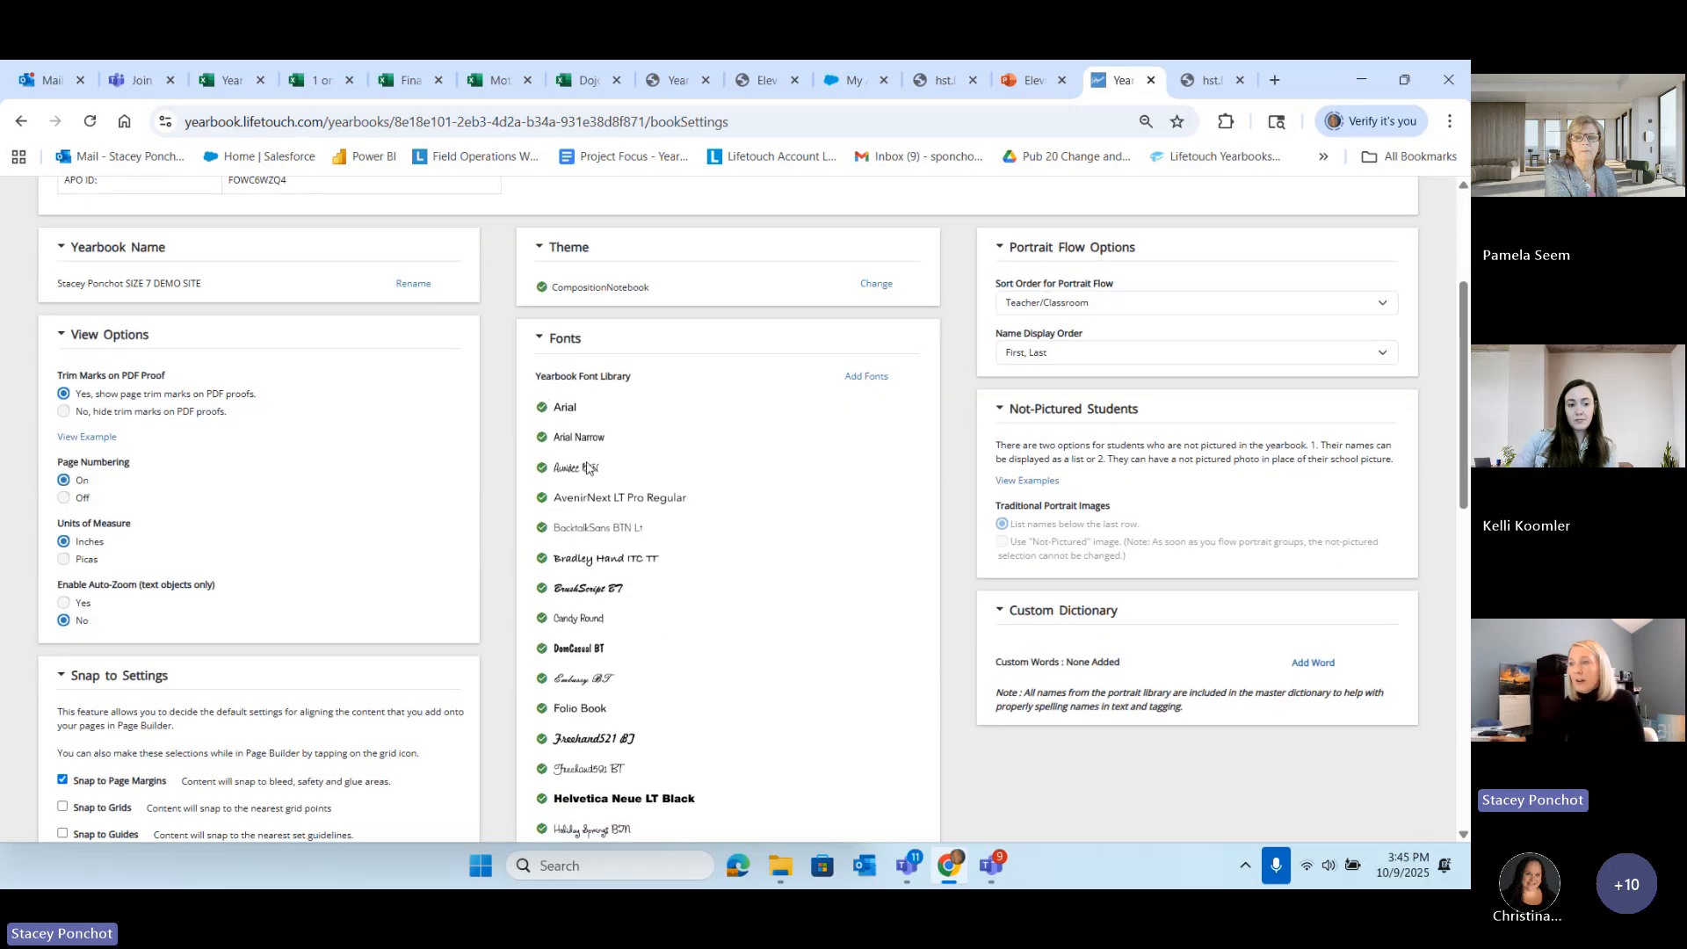
{"action": "scroll", "coordinate": [595, 513], "scroll_direction": "down", "scroll_amount": 6}
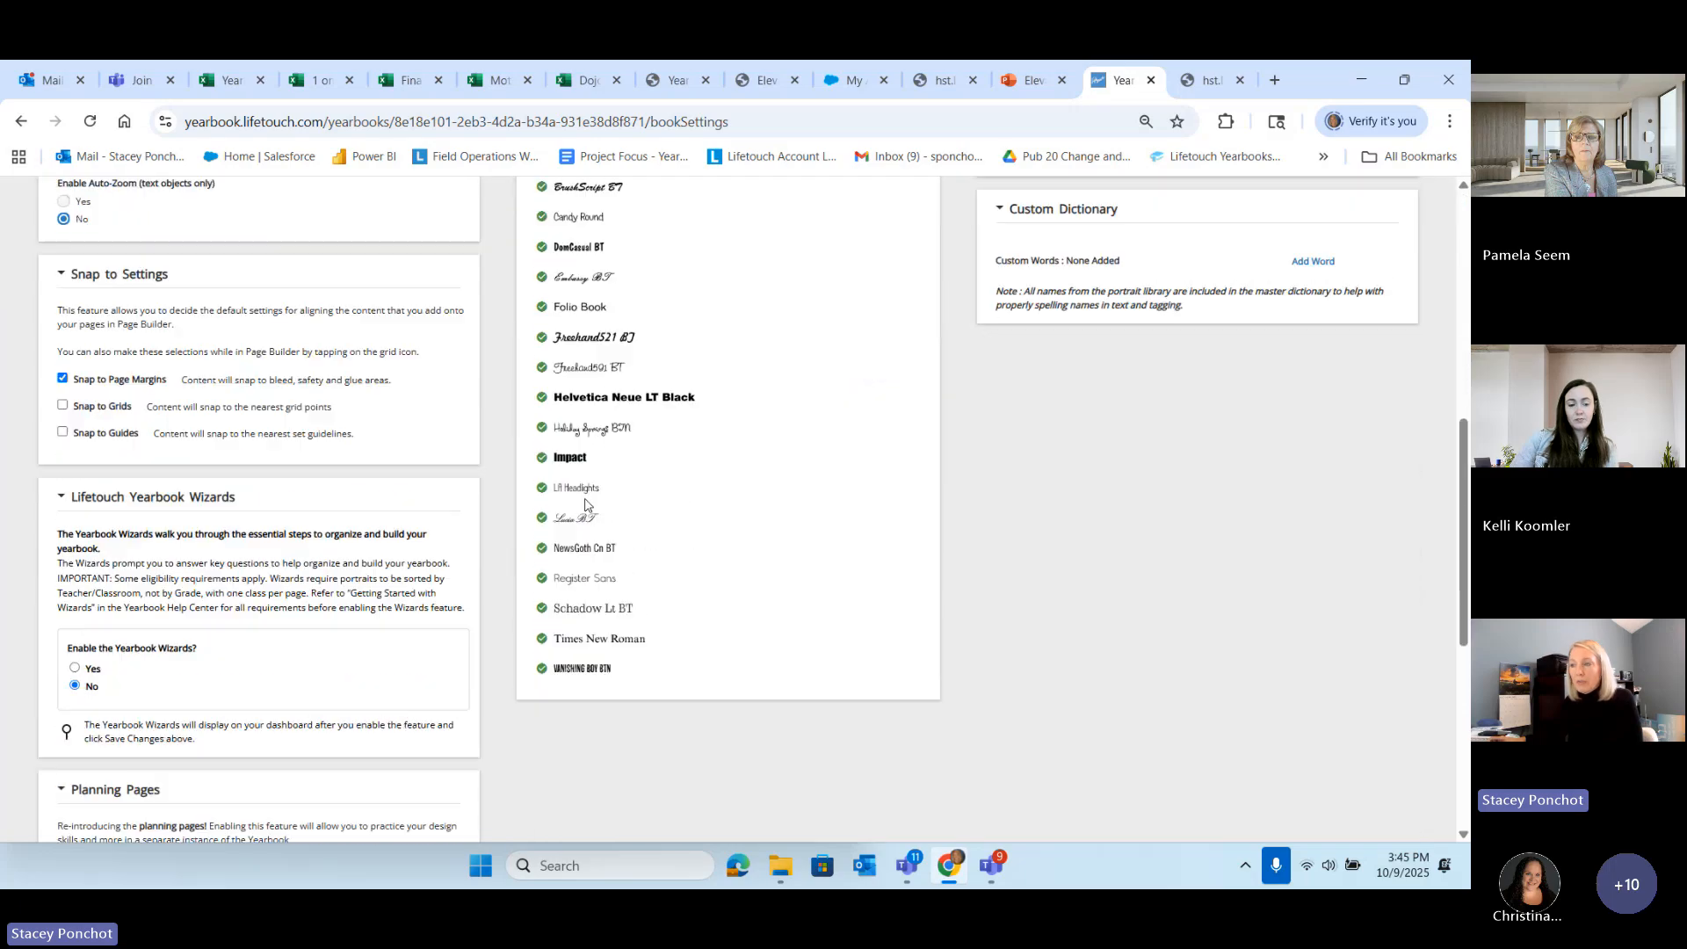
{"action": "scroll", "coordinate": [586, 544], "scroll_direction": "up", "scroll_amount": 3}
{"action": "scroll", "coordinate": [585, 549], "scroll_direction": "up", "scroll_amount": 3}
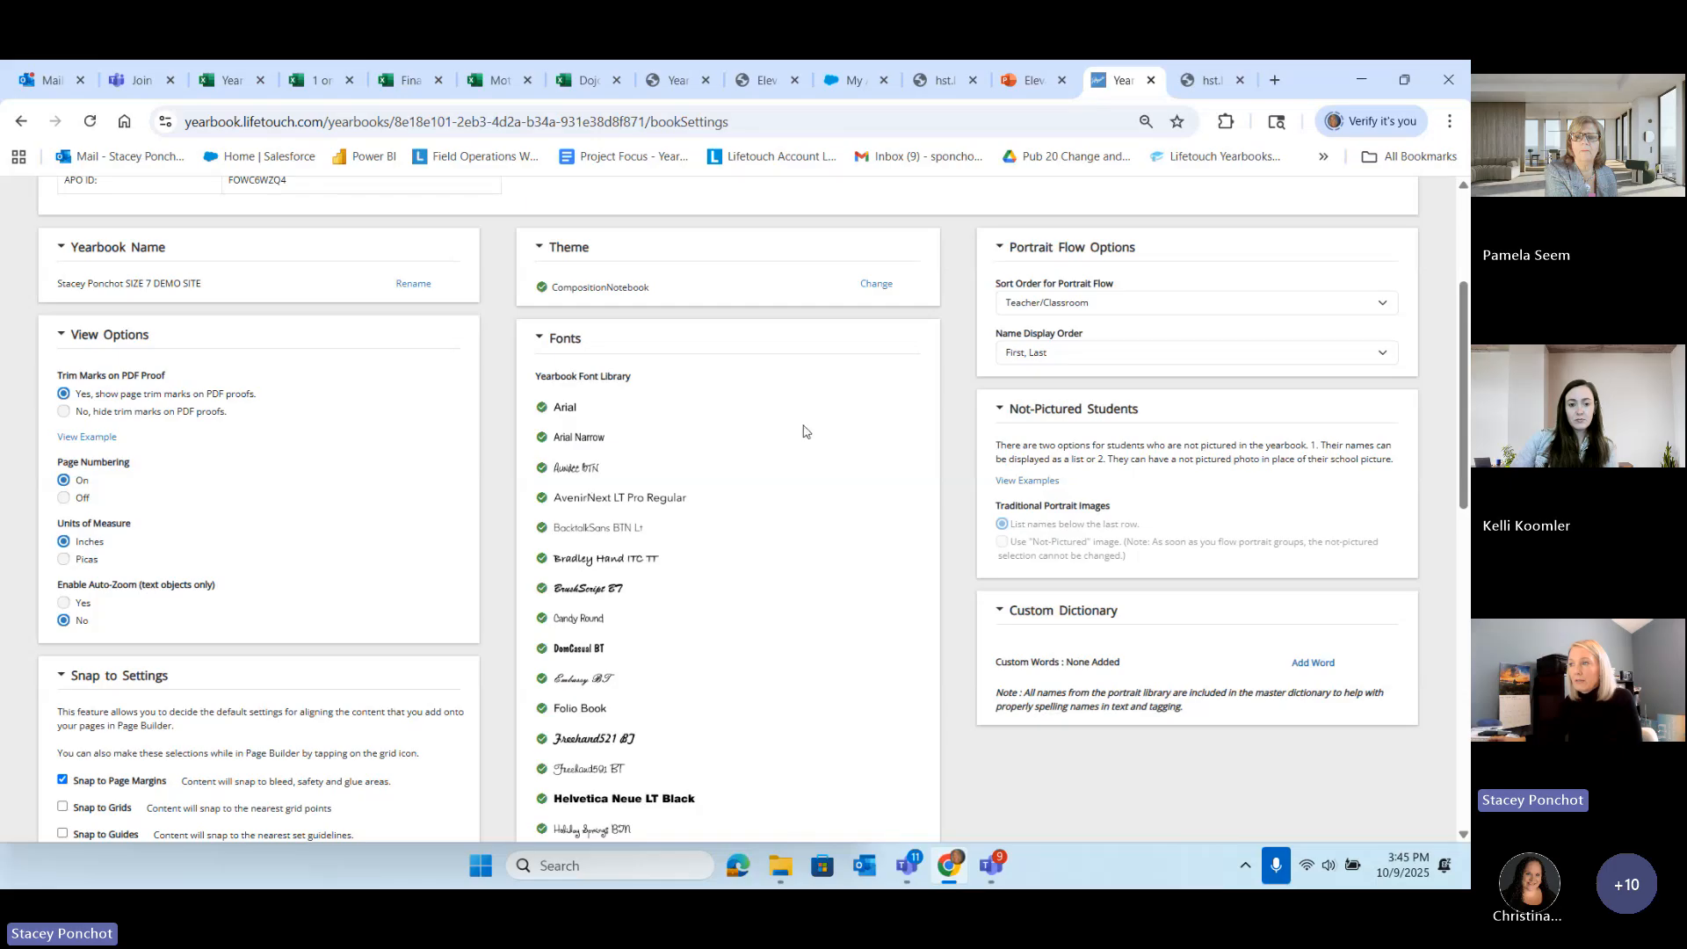
Step: Show the available fonts for the yearbook font library and browse the list through the fonts beginning with L
{"action": "scroll", "coordinate": [705, 572], "scroll_direction": "down", "scroll_amount": 8}
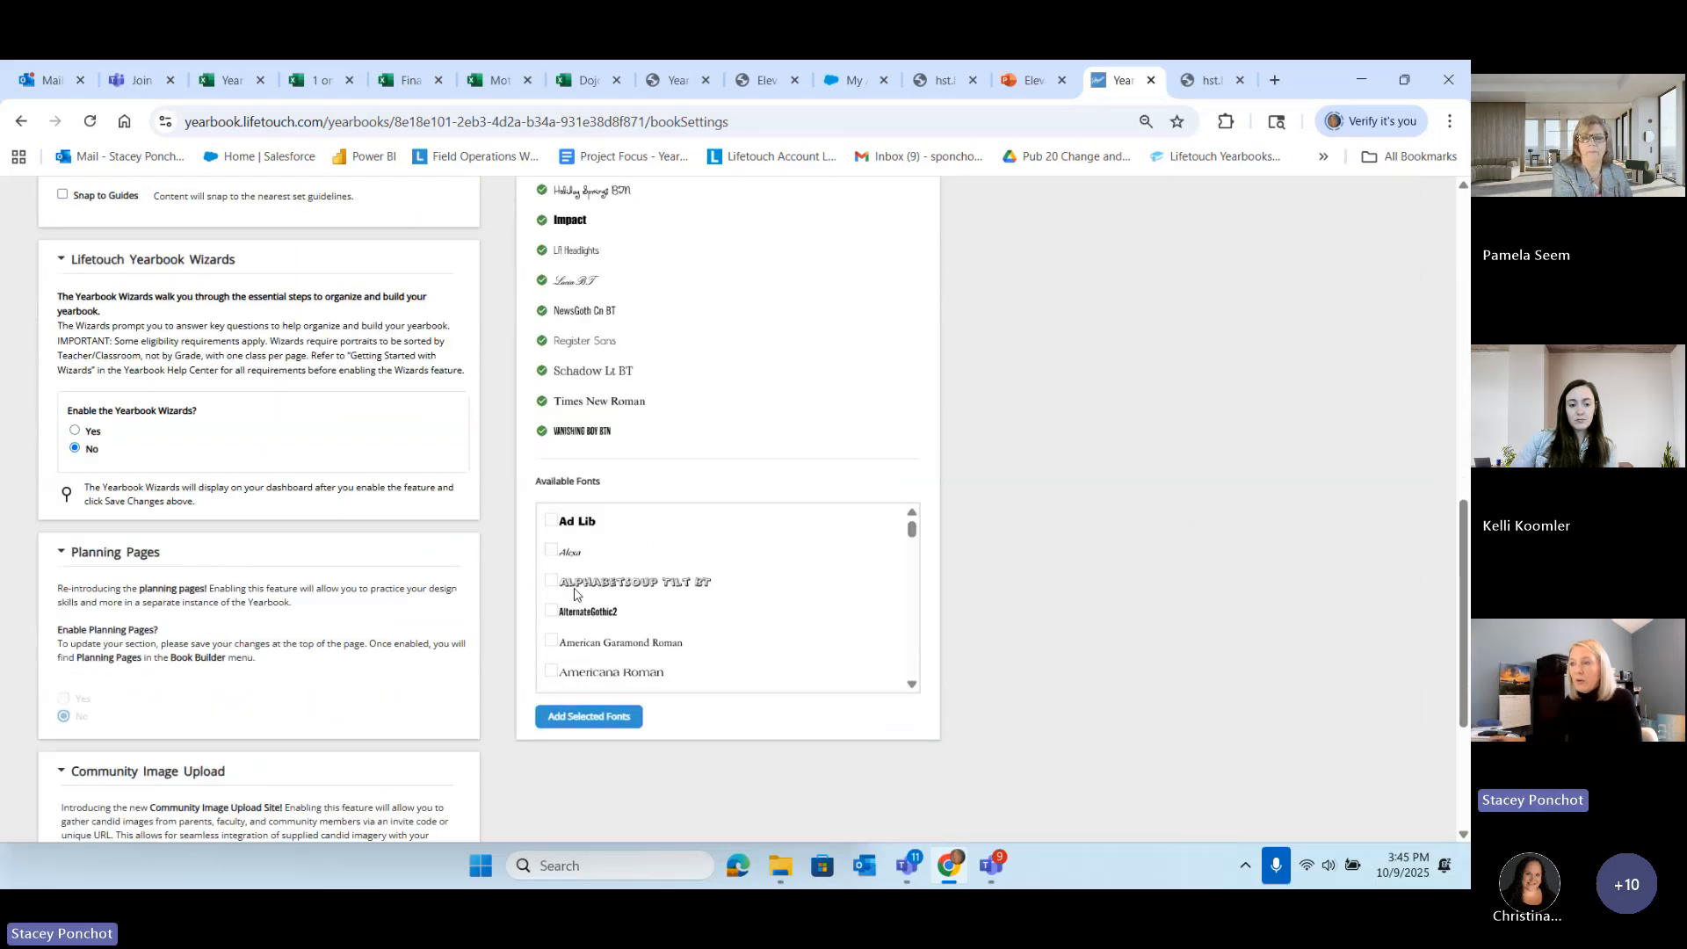
{"action": "scroll", "coordinate": [575, 595], "scroll_direction": "down", "scroll_amount": 6}
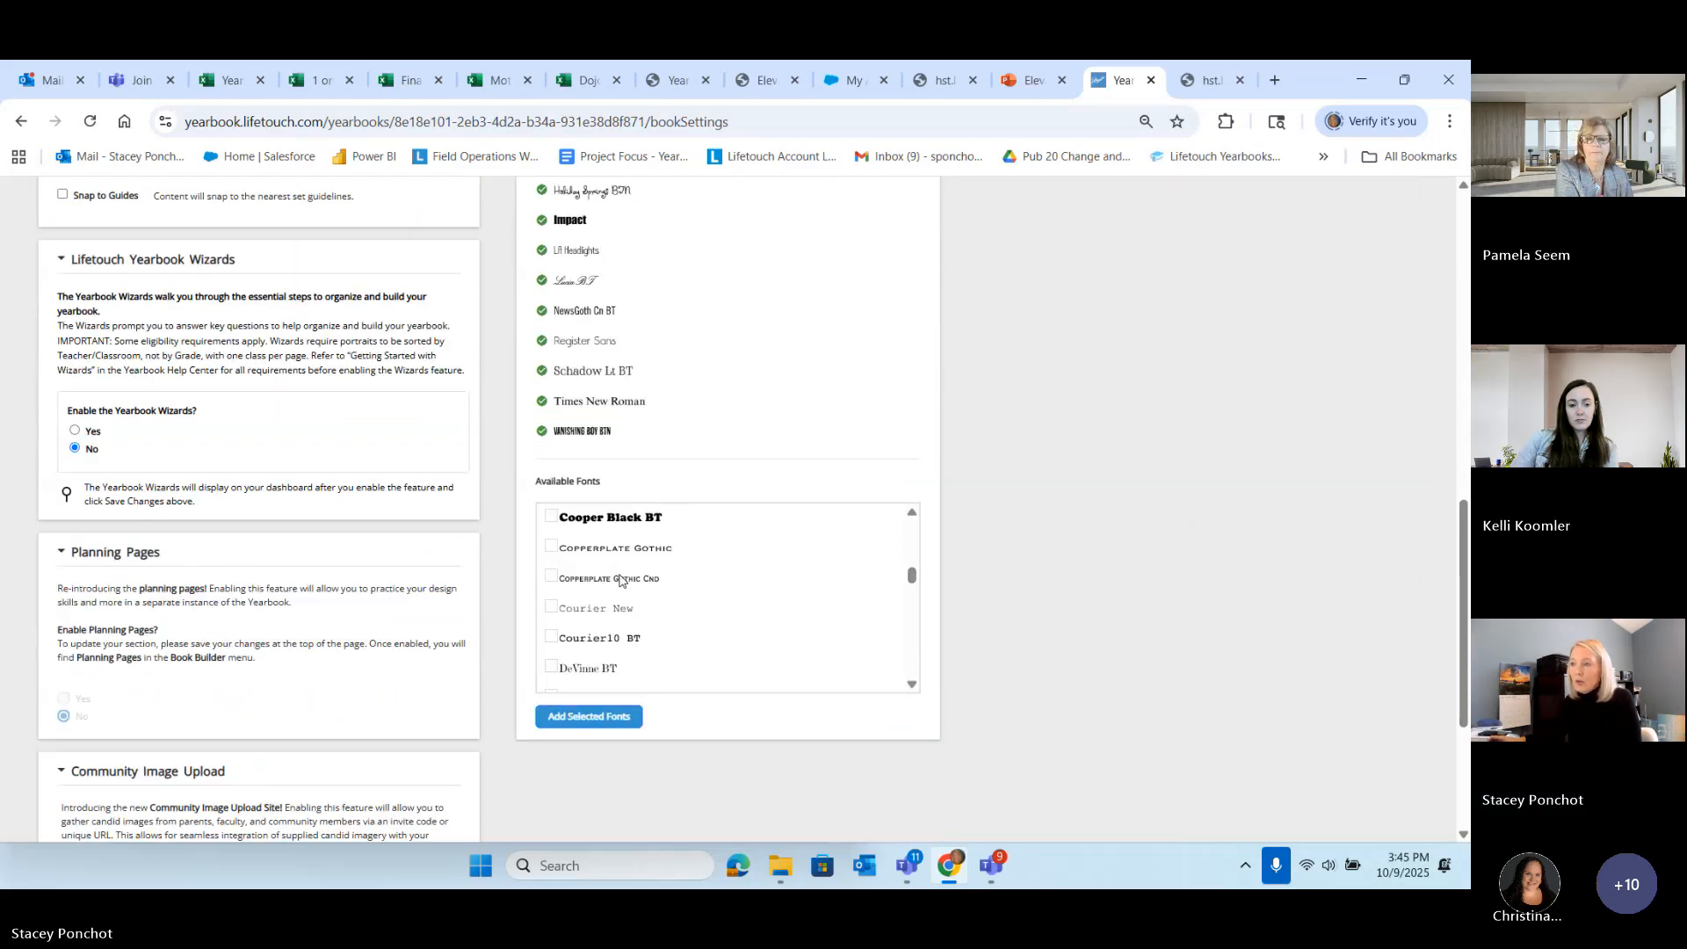
{"action": "scroll", "coordinate": [606, 615], "scroll_direction": "down", "scroll_amount": 5}
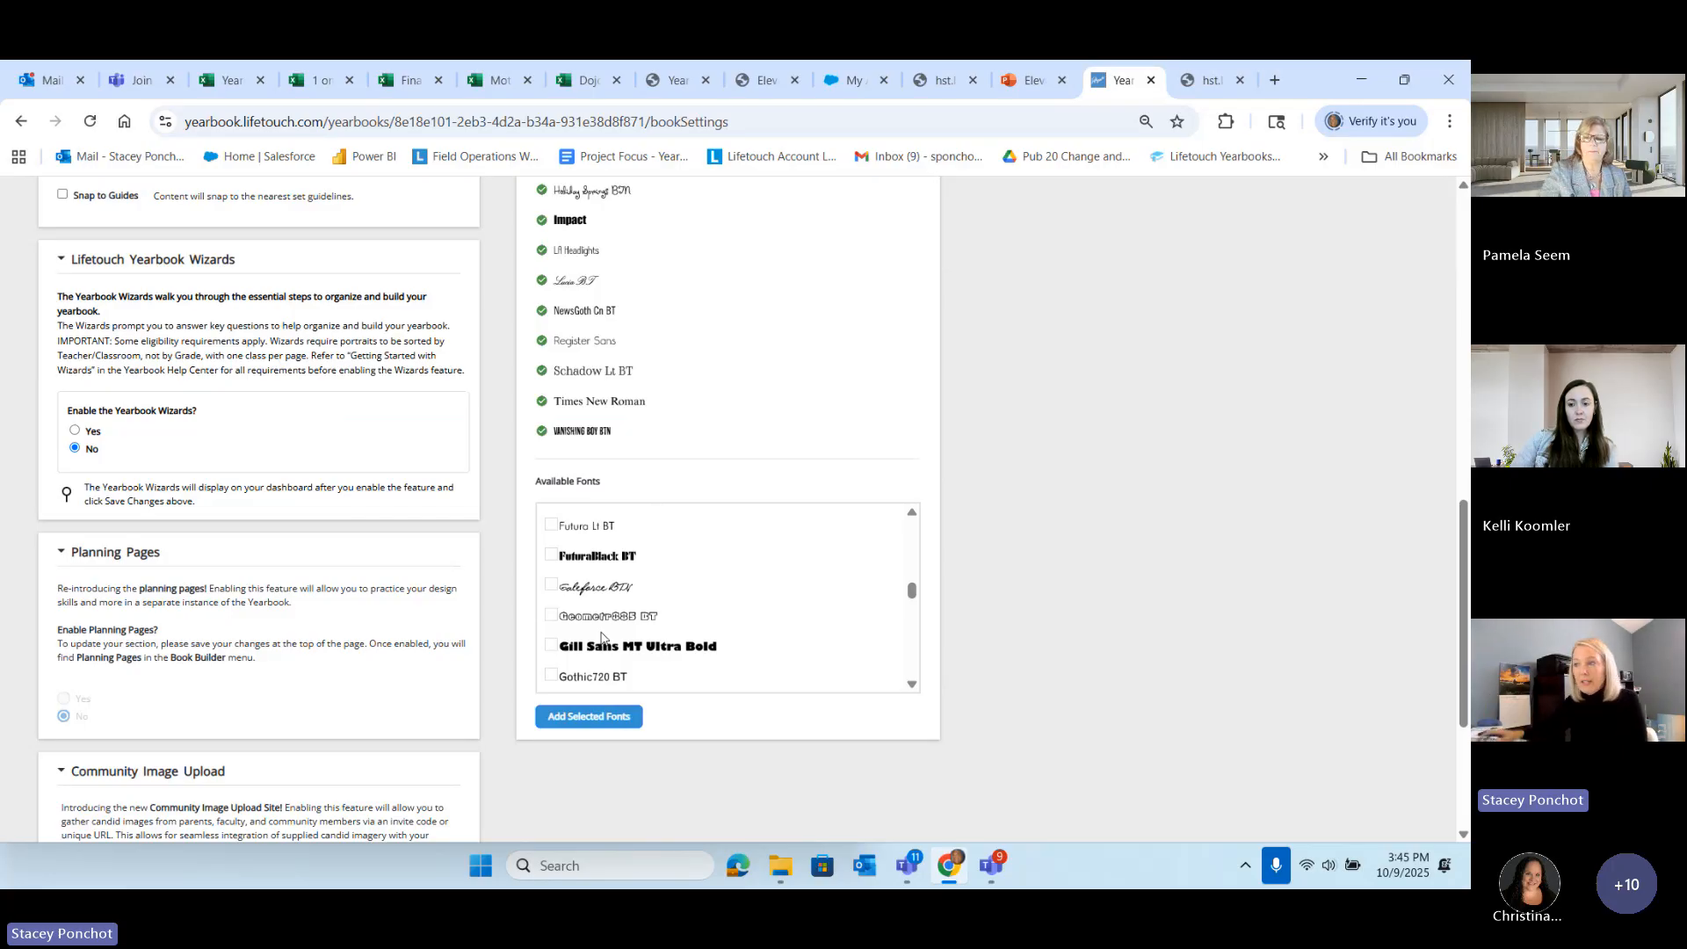
{"action": "scroll", "coordinate": [602, 628], "scroll_direction": "down", "scroll_amount": 3}
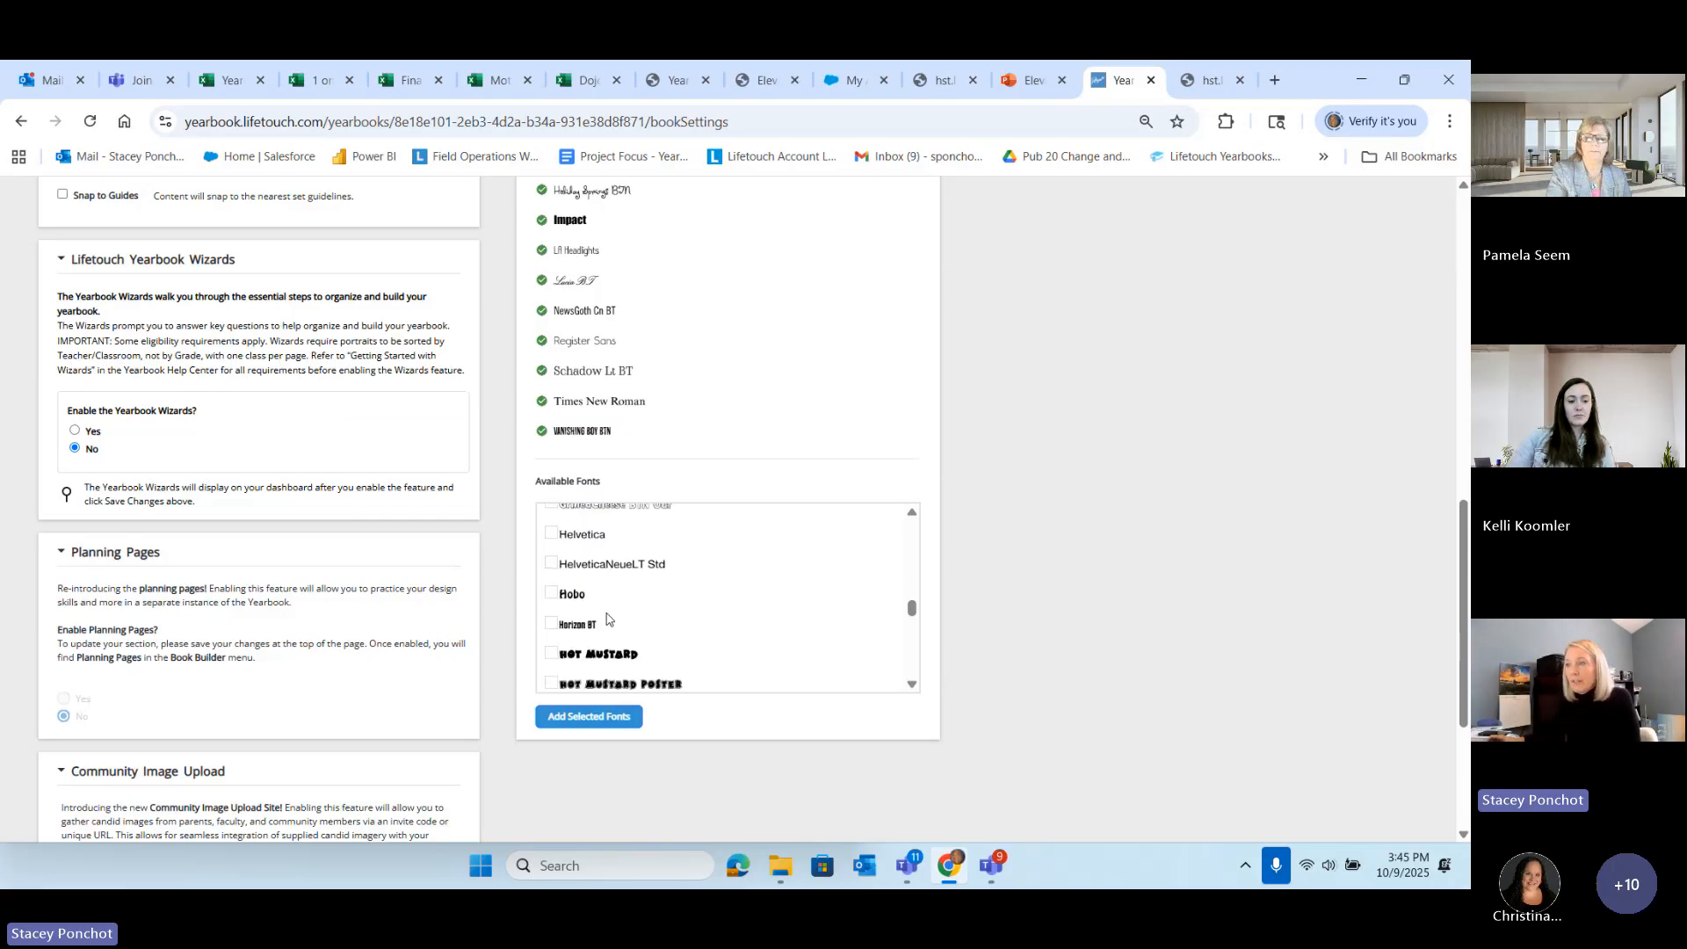
{"action": "scroll", "coordinate": [606, 617], "scroll_direction": "down", "scroll_amount": 2}
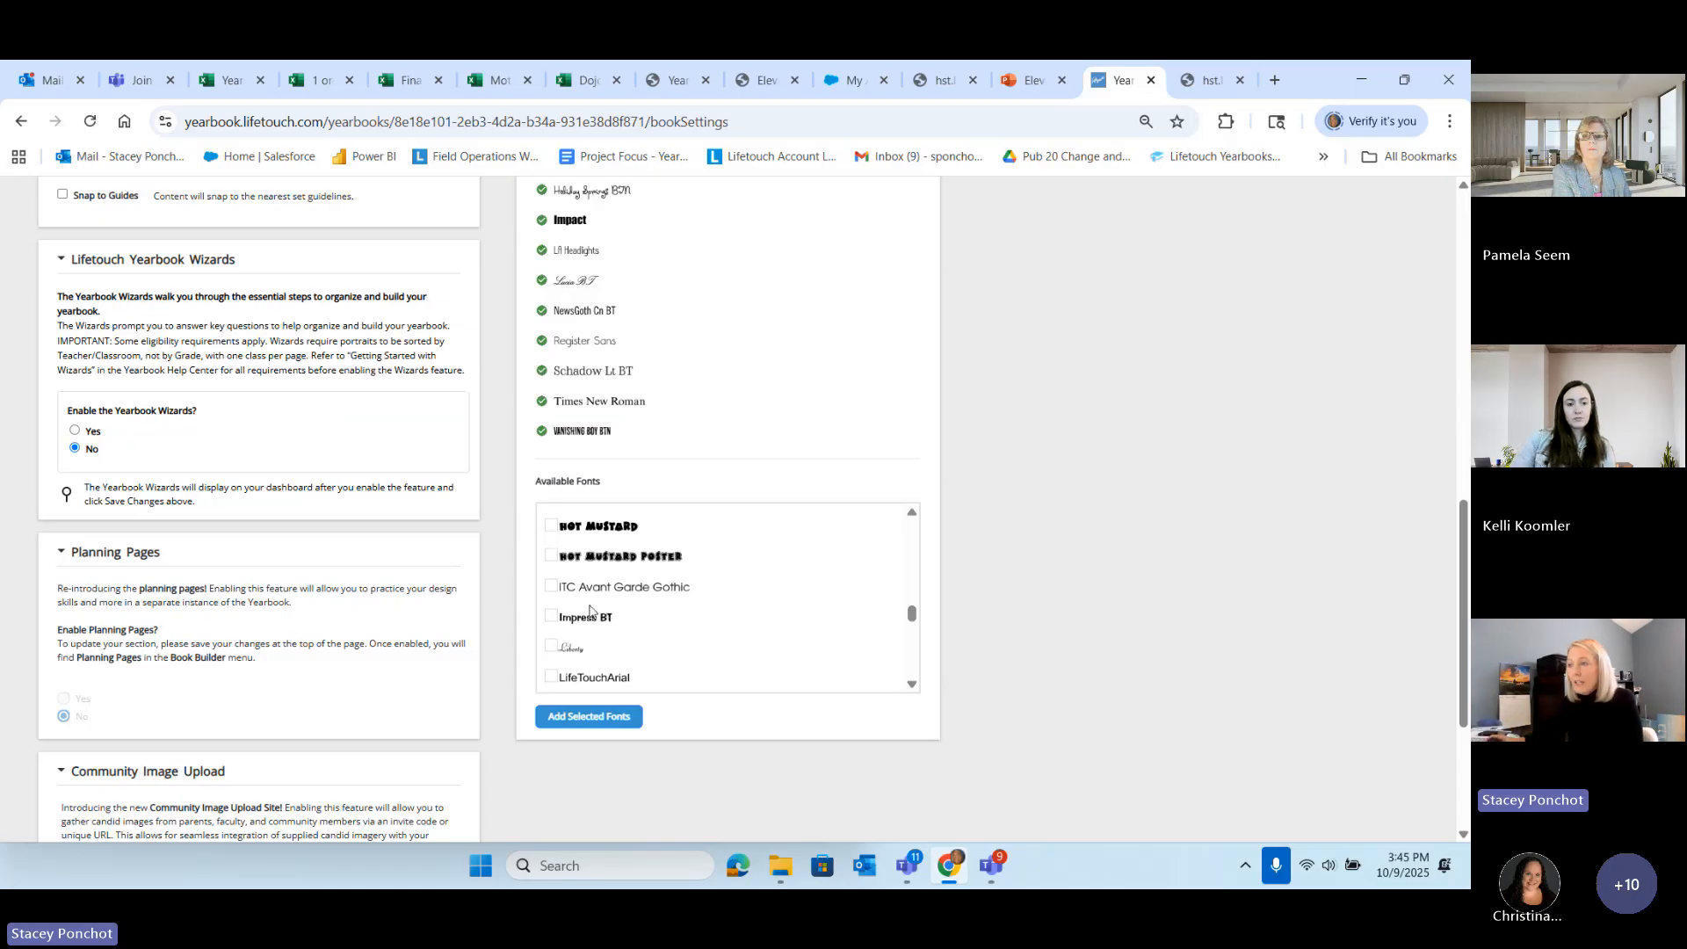
{"action": "scroll", "coordinate": [590, 611], "scroll_direction": "down", "scroll_amount": 2}
Step: Select two neighbouring fonts below the LifeTouchArial entry in the available fonts list and clear both selections
{"action": "left_click", "coordinate": [551, 608]}
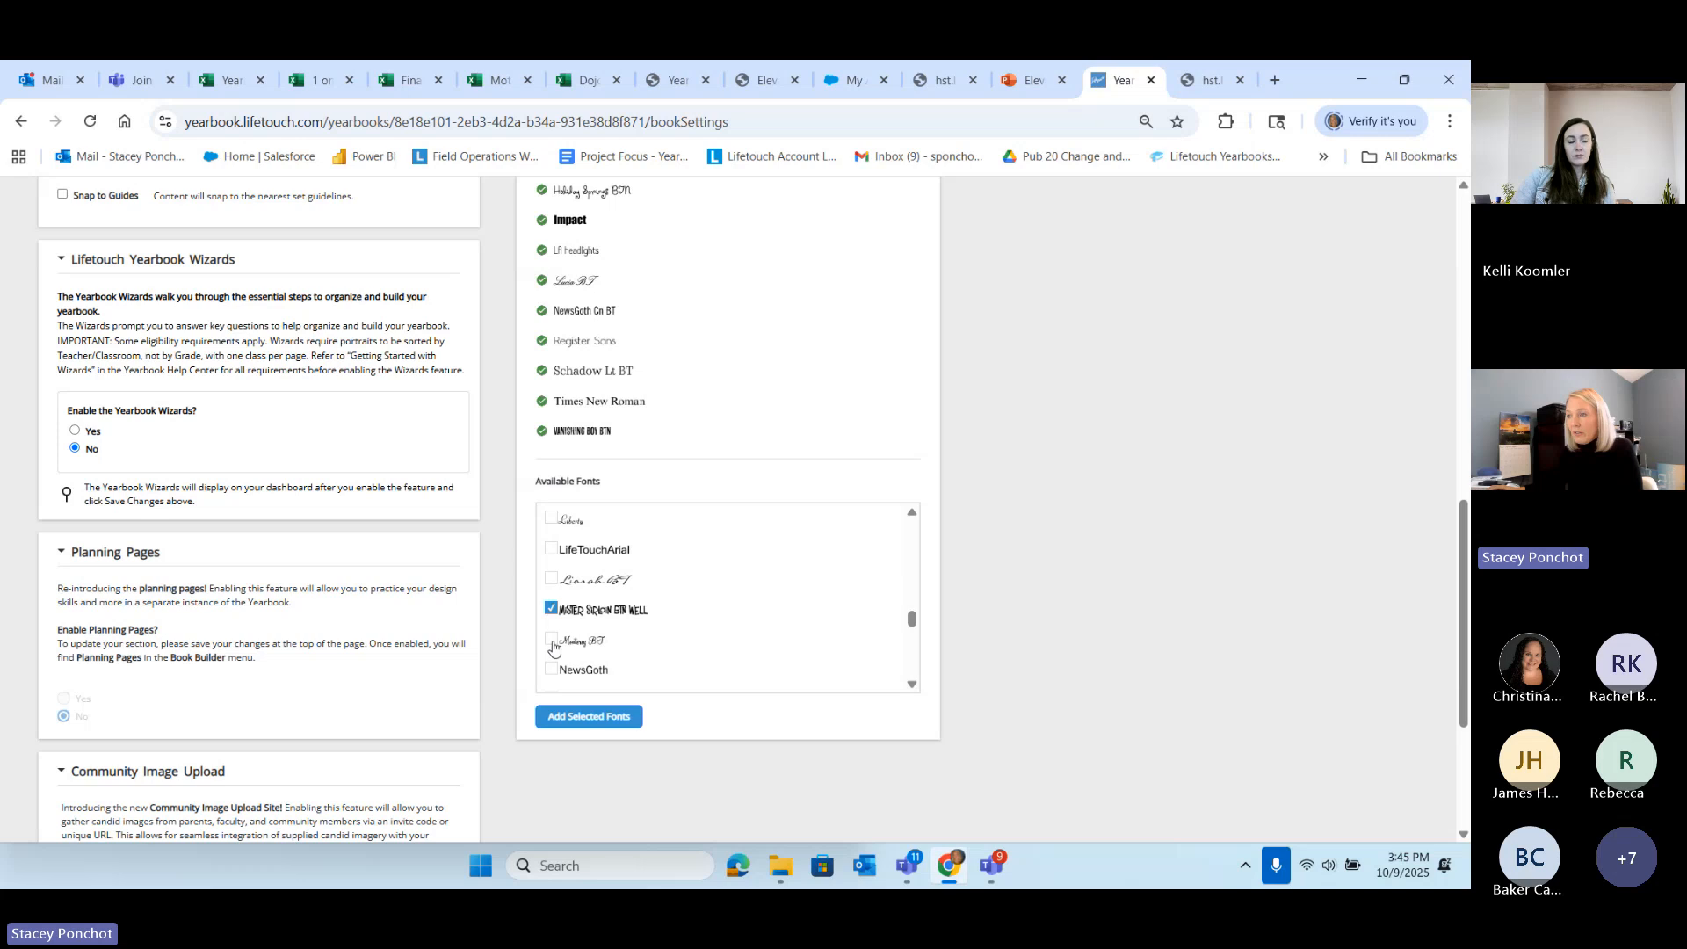
{"action": "left_click", "coordinate": [550, 638]}
{"action": "left_click", "coordinate": [551, 607]}
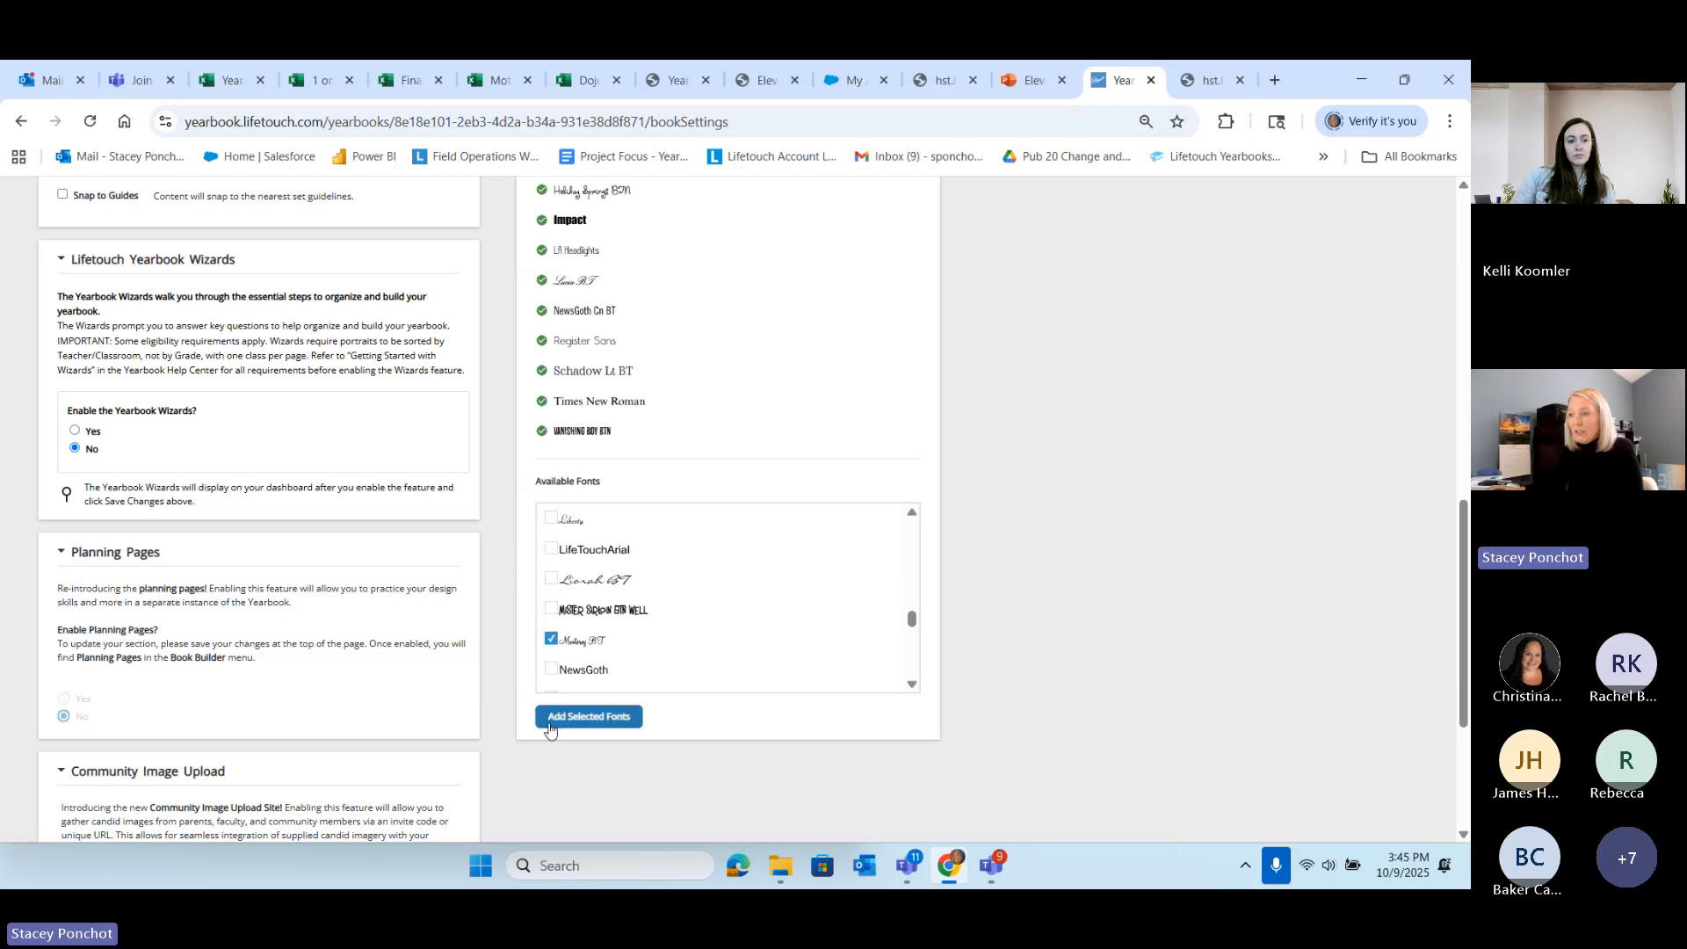
{"action": "left_click", "coordinate": [551, 639]}
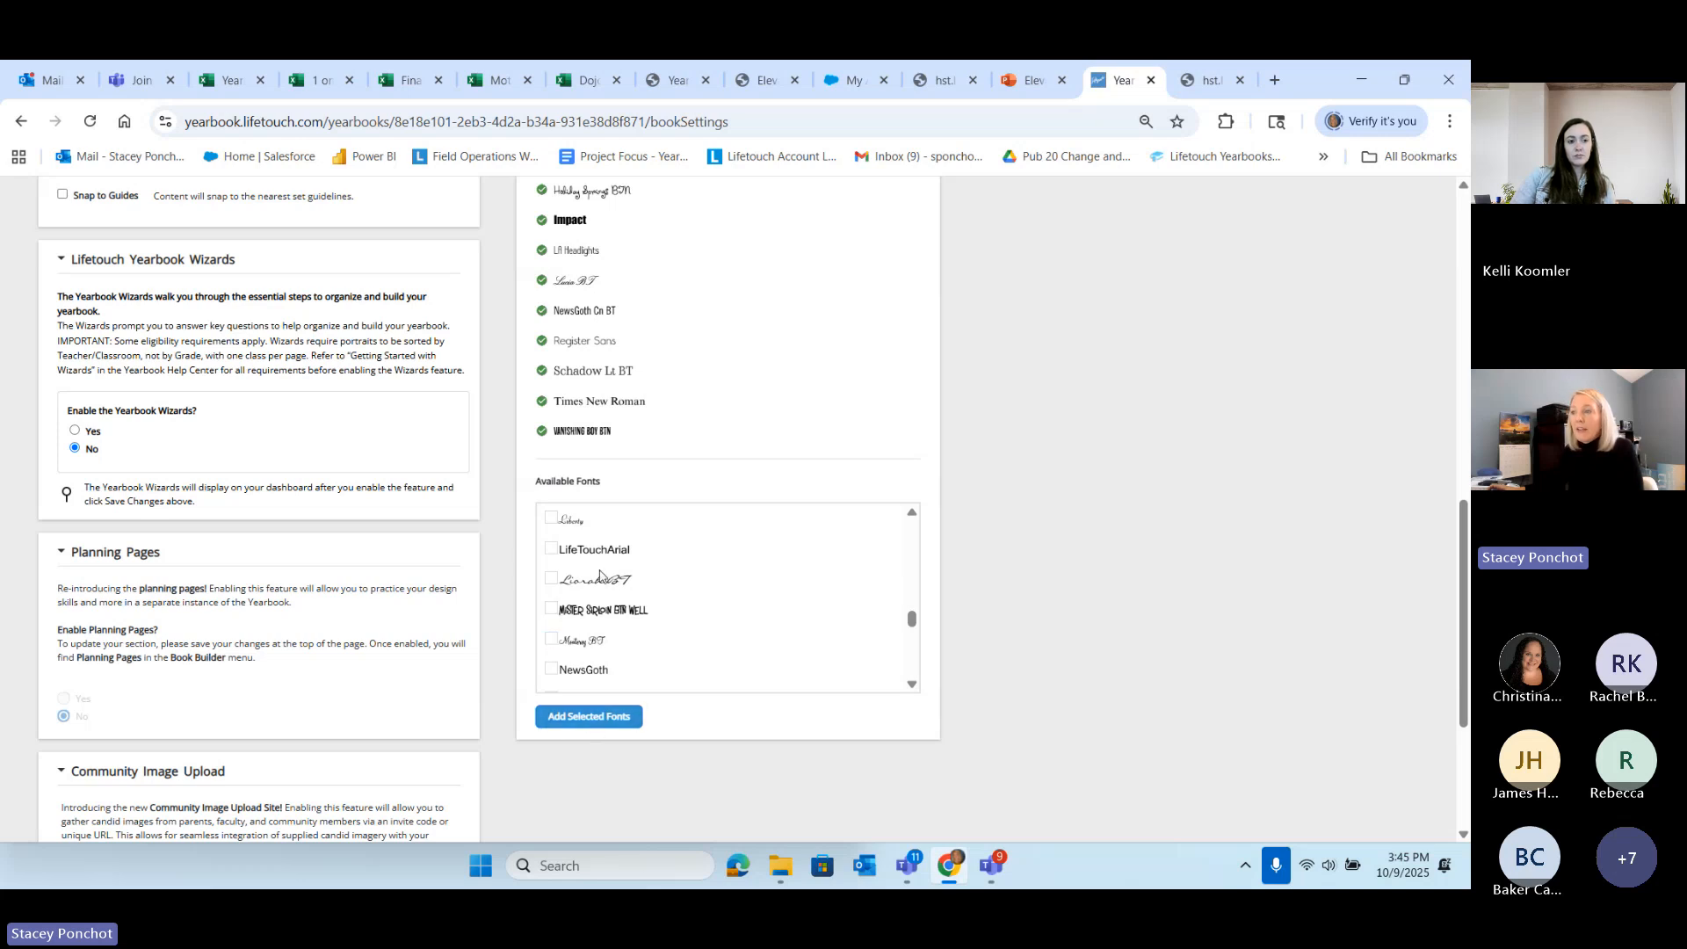
Step: Return to the beginning of the book settings and switch to the Page Design+ meeting window in Microsoft Teams
{"action": "scroll", "coordinate": [634, 573], "scroll_direction": "up", "scroll_amount": 5}
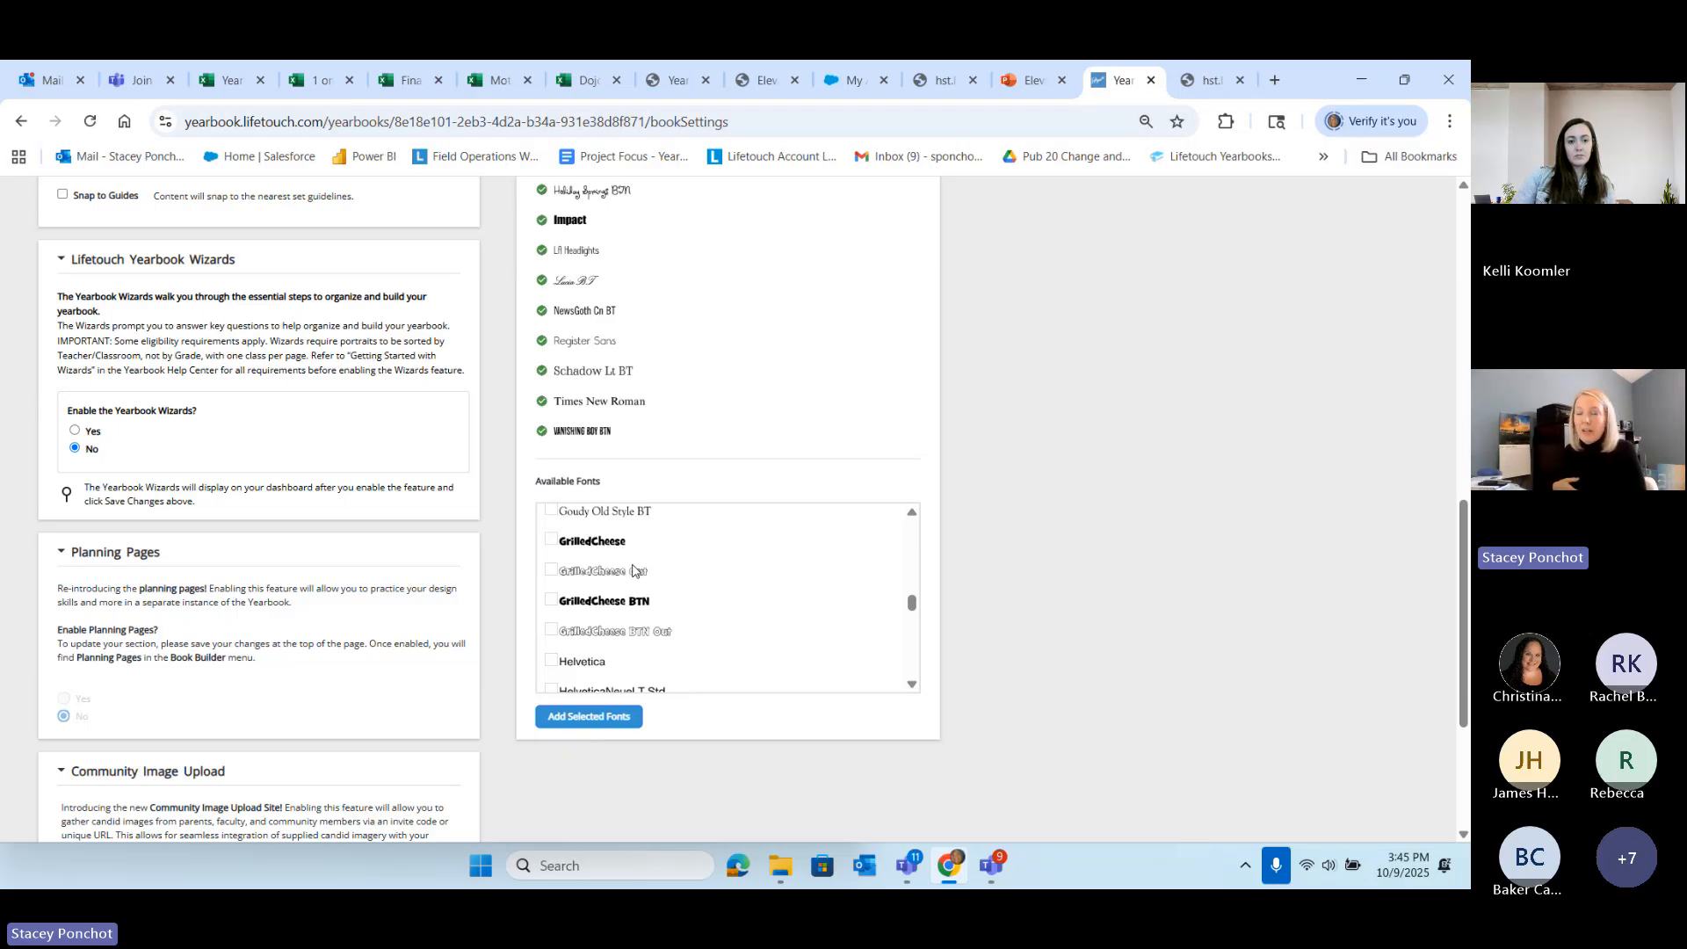
{"action": "scroll", "coordinate": [804, 352], "scroll_direction": "up", "scroll_amount": 1}
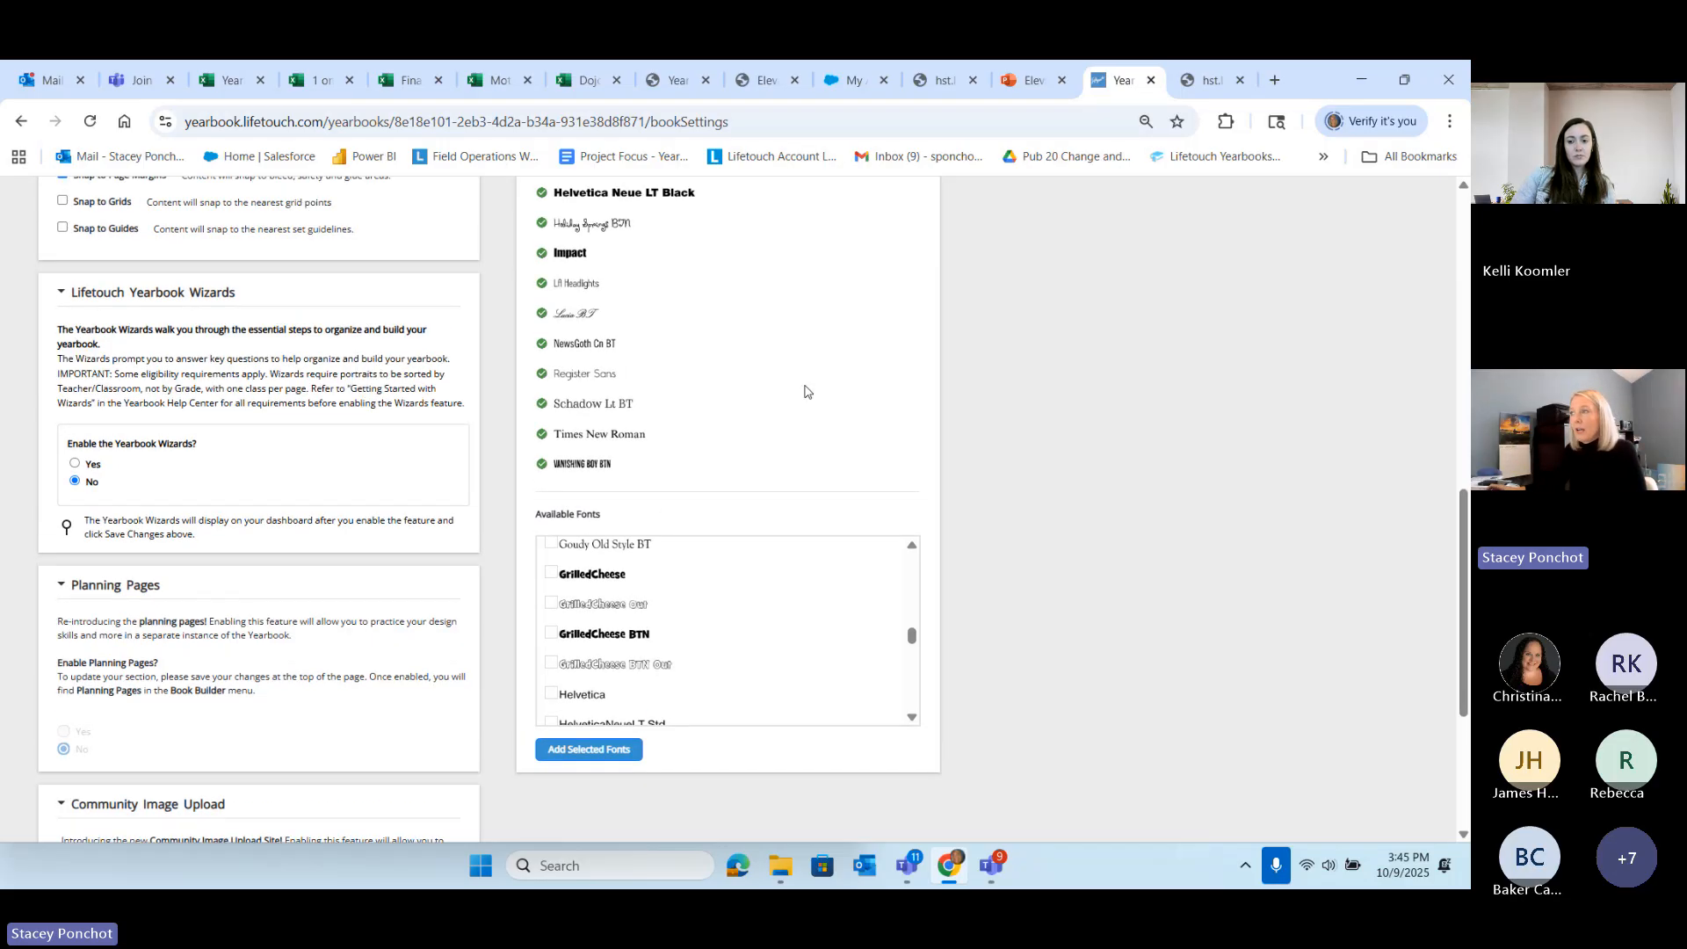
{"action": "scroll", "coordinate": [807, 391], "scroll_direction": "up", "scroll_amount": 10}
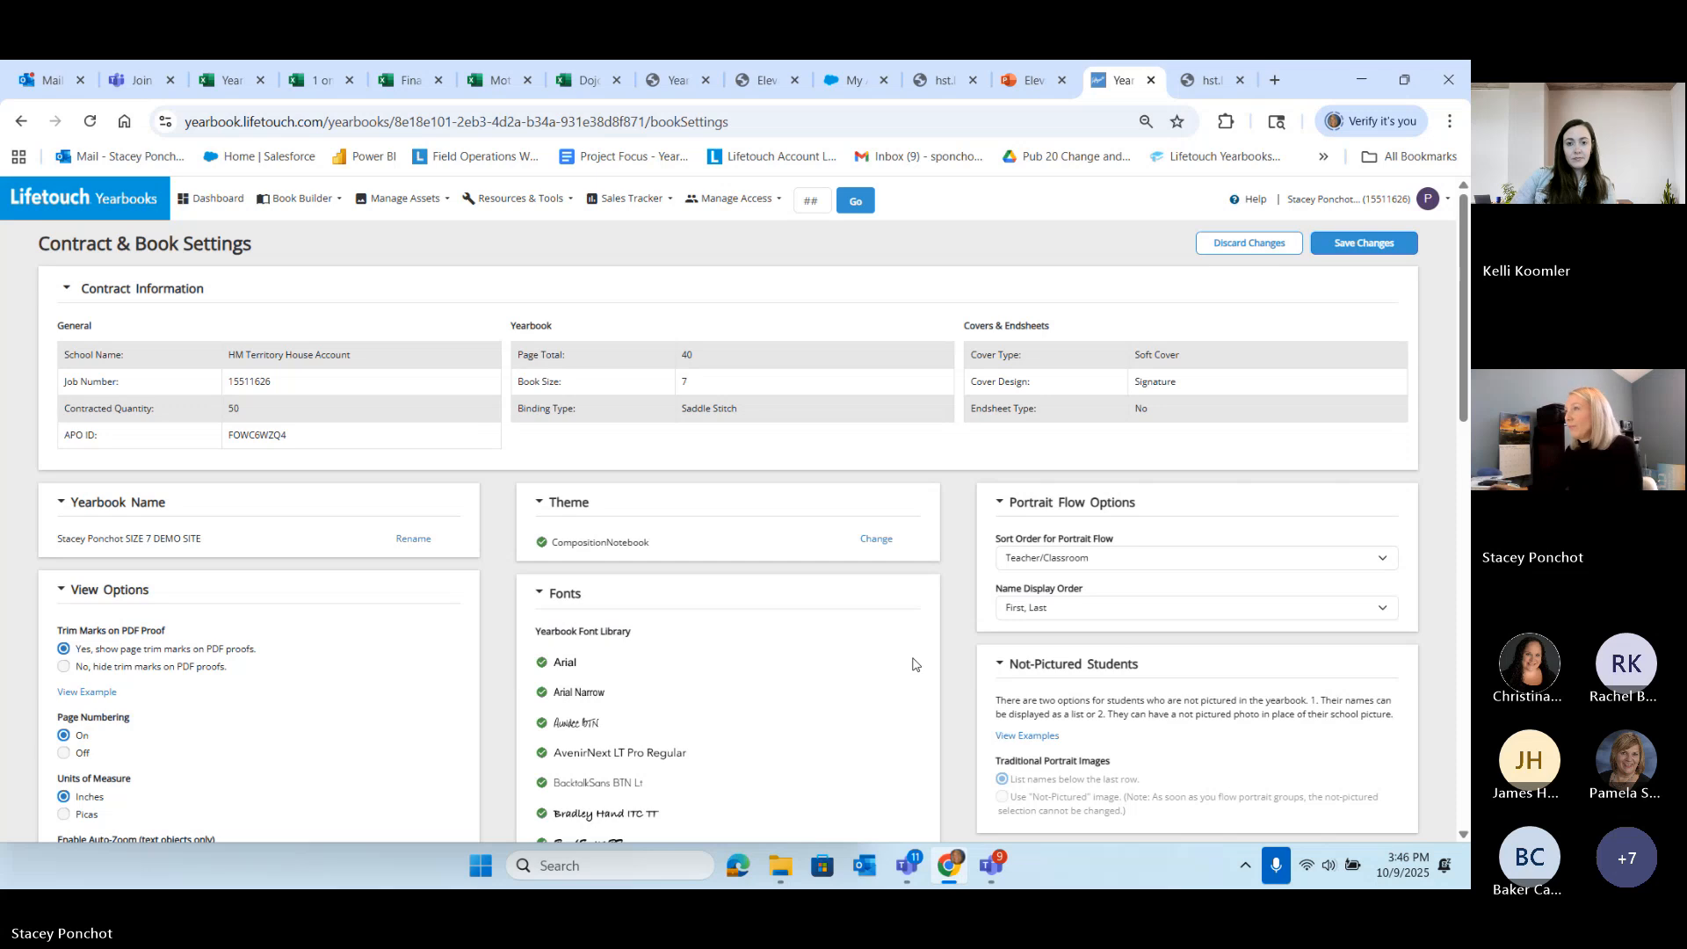
{"action": "mouse_move", "coordinate": [991, 866]}
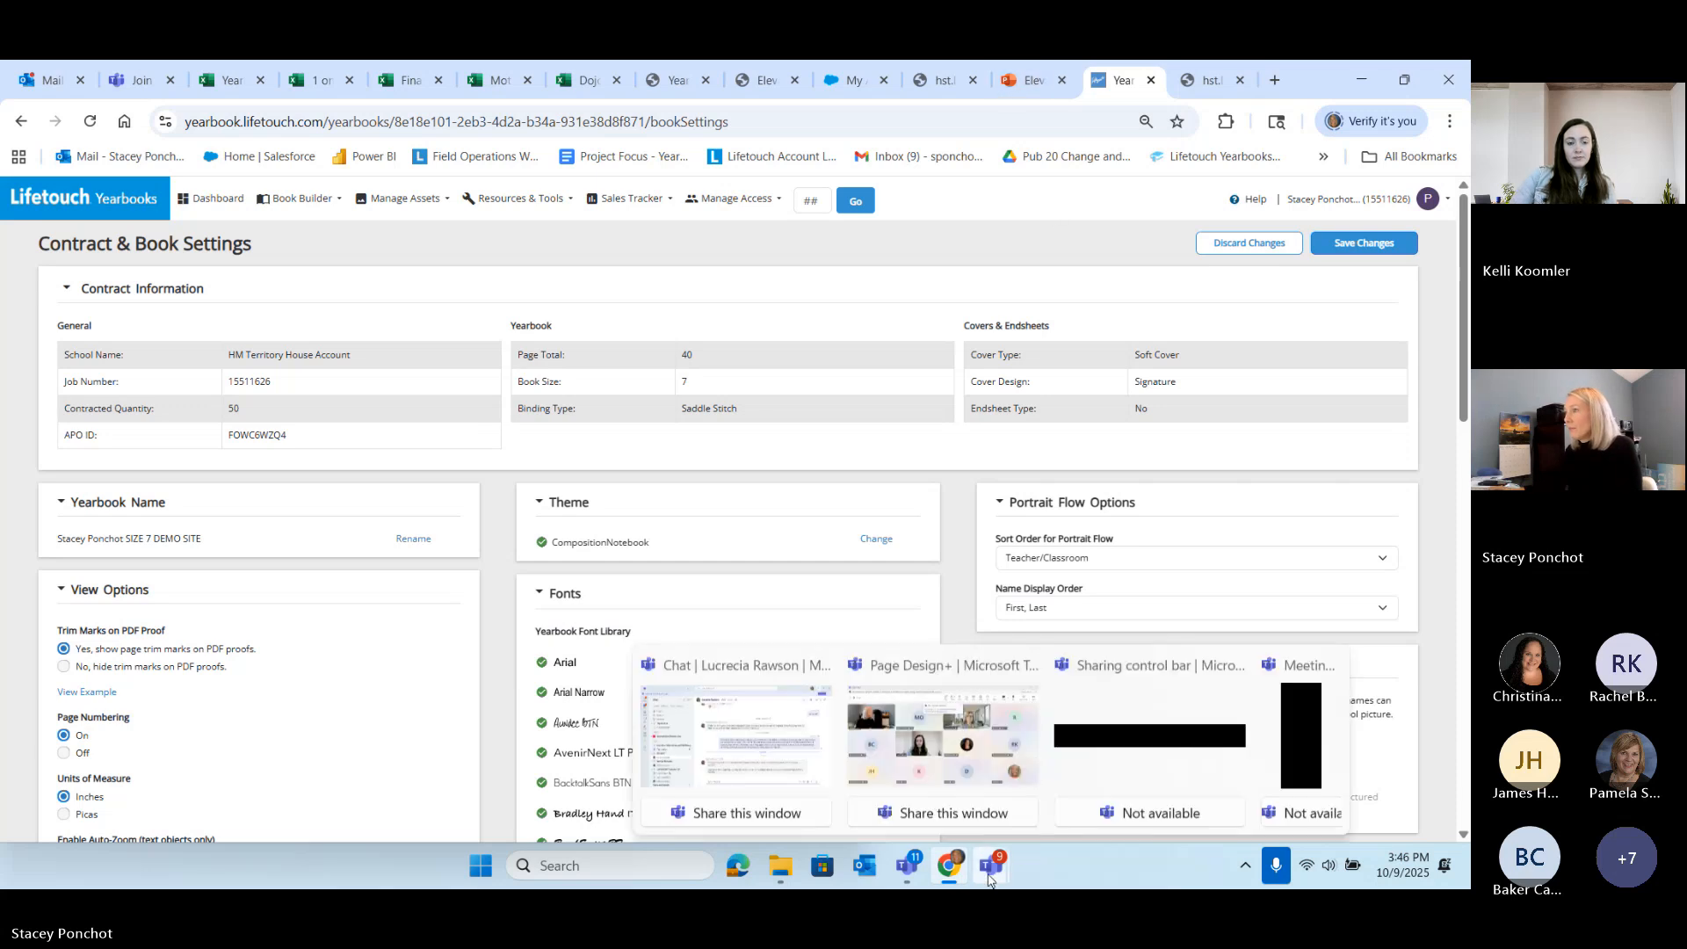
{"action": "left_click", "coordinate": [962, 808]}
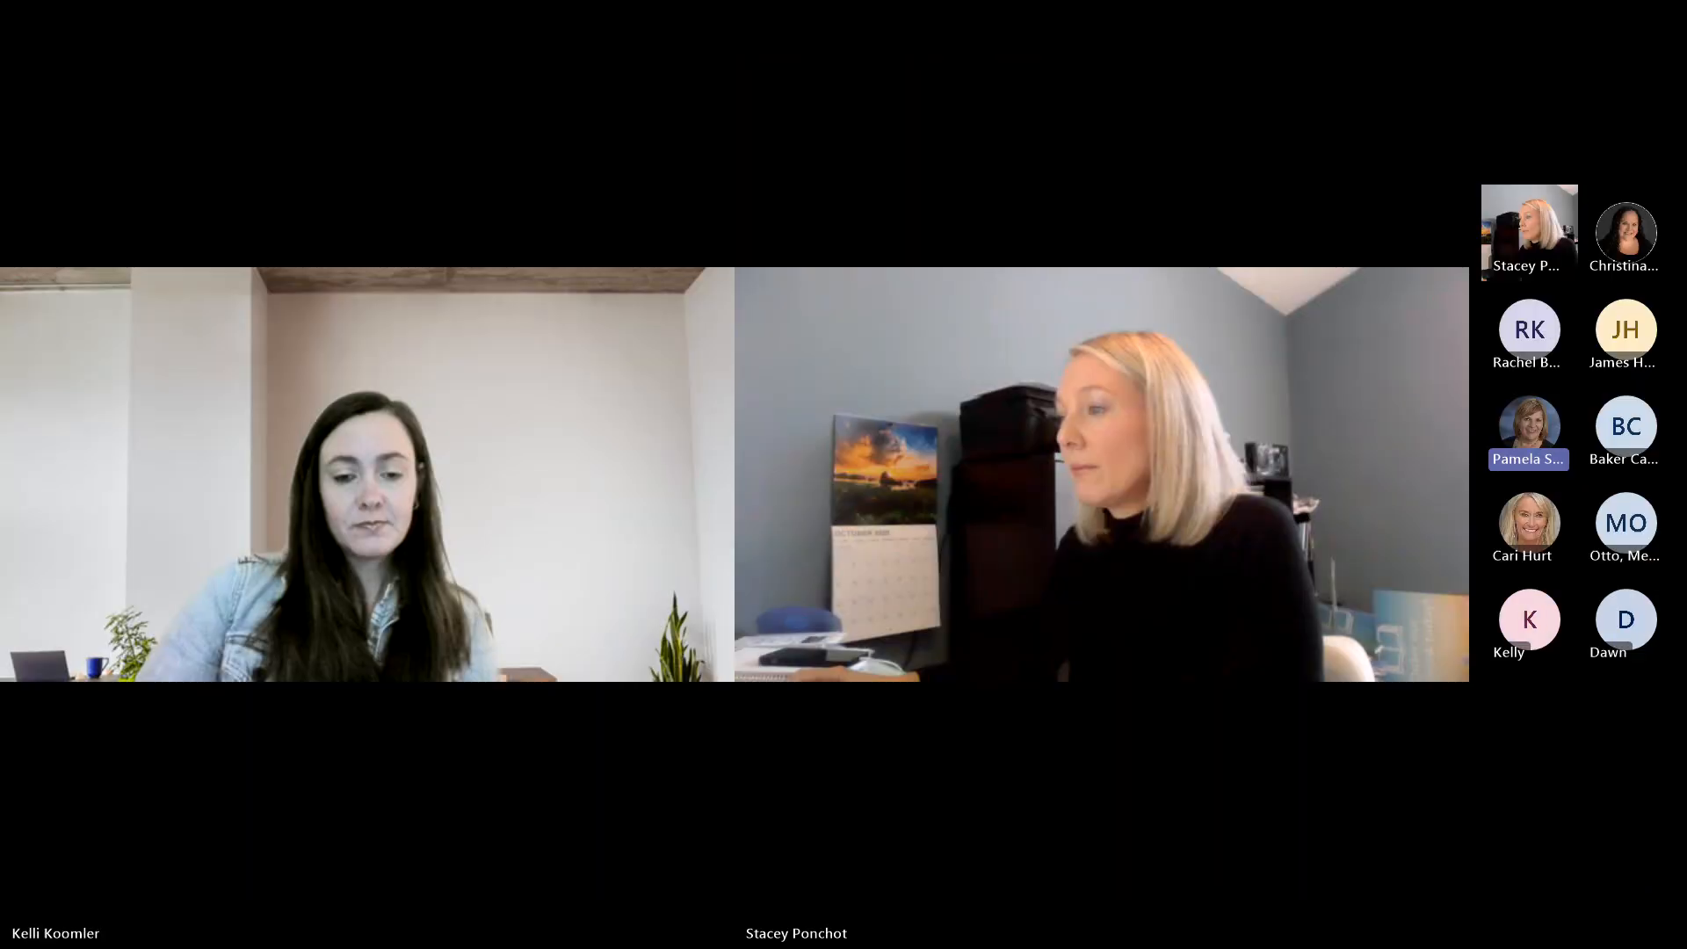